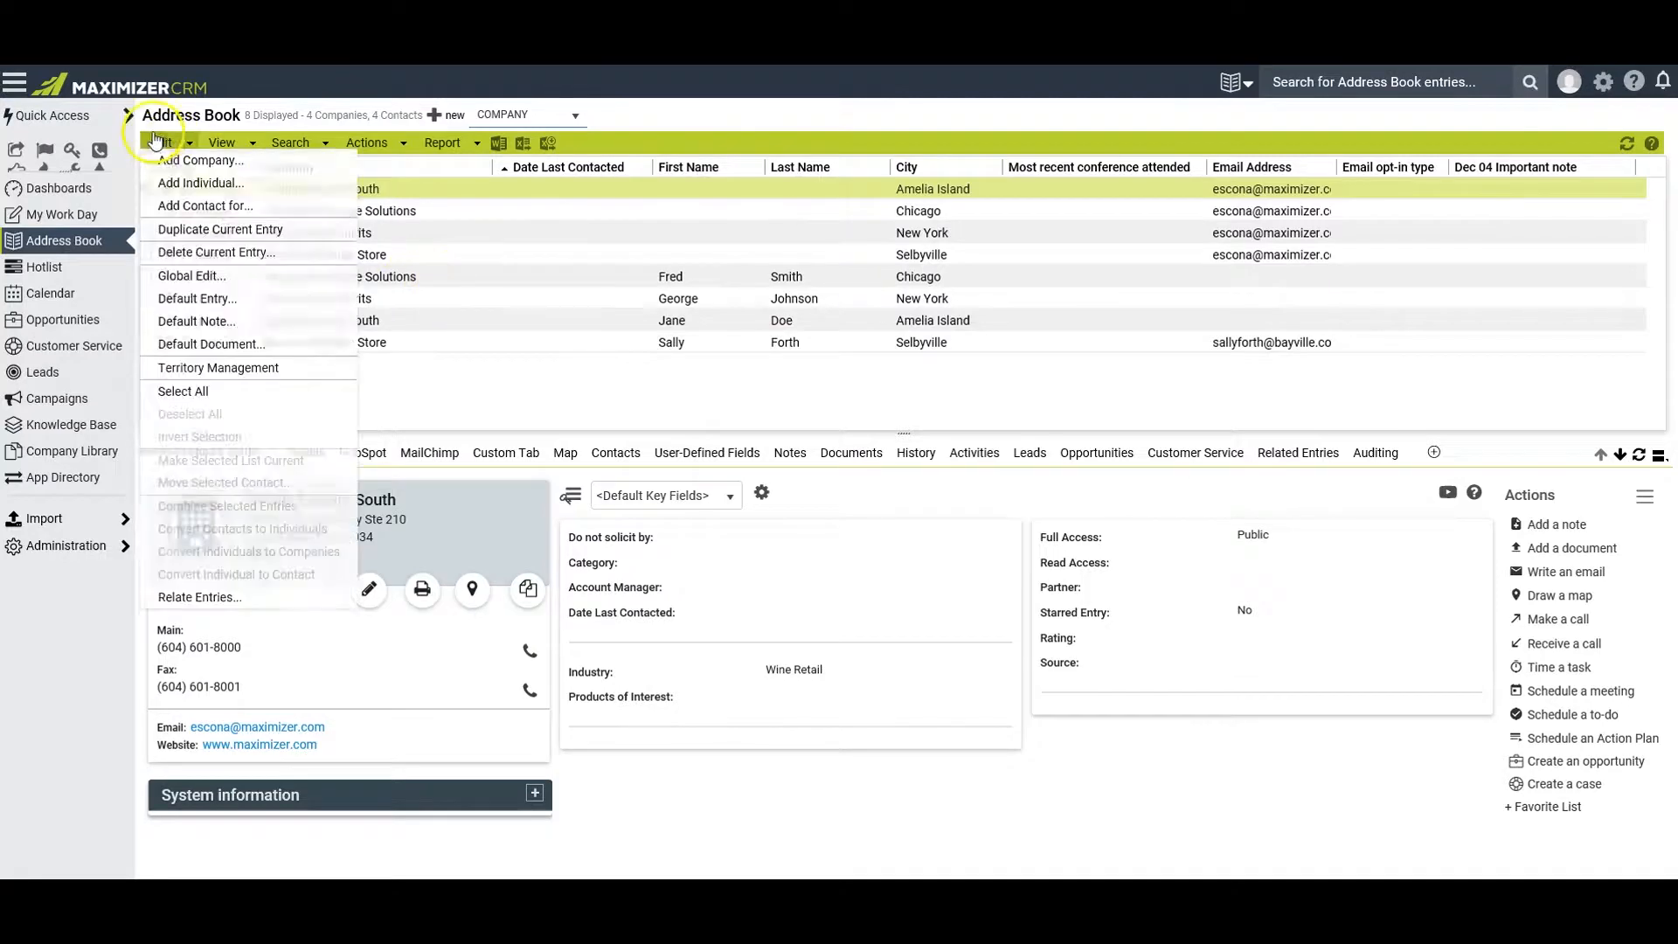
click(446, 144)
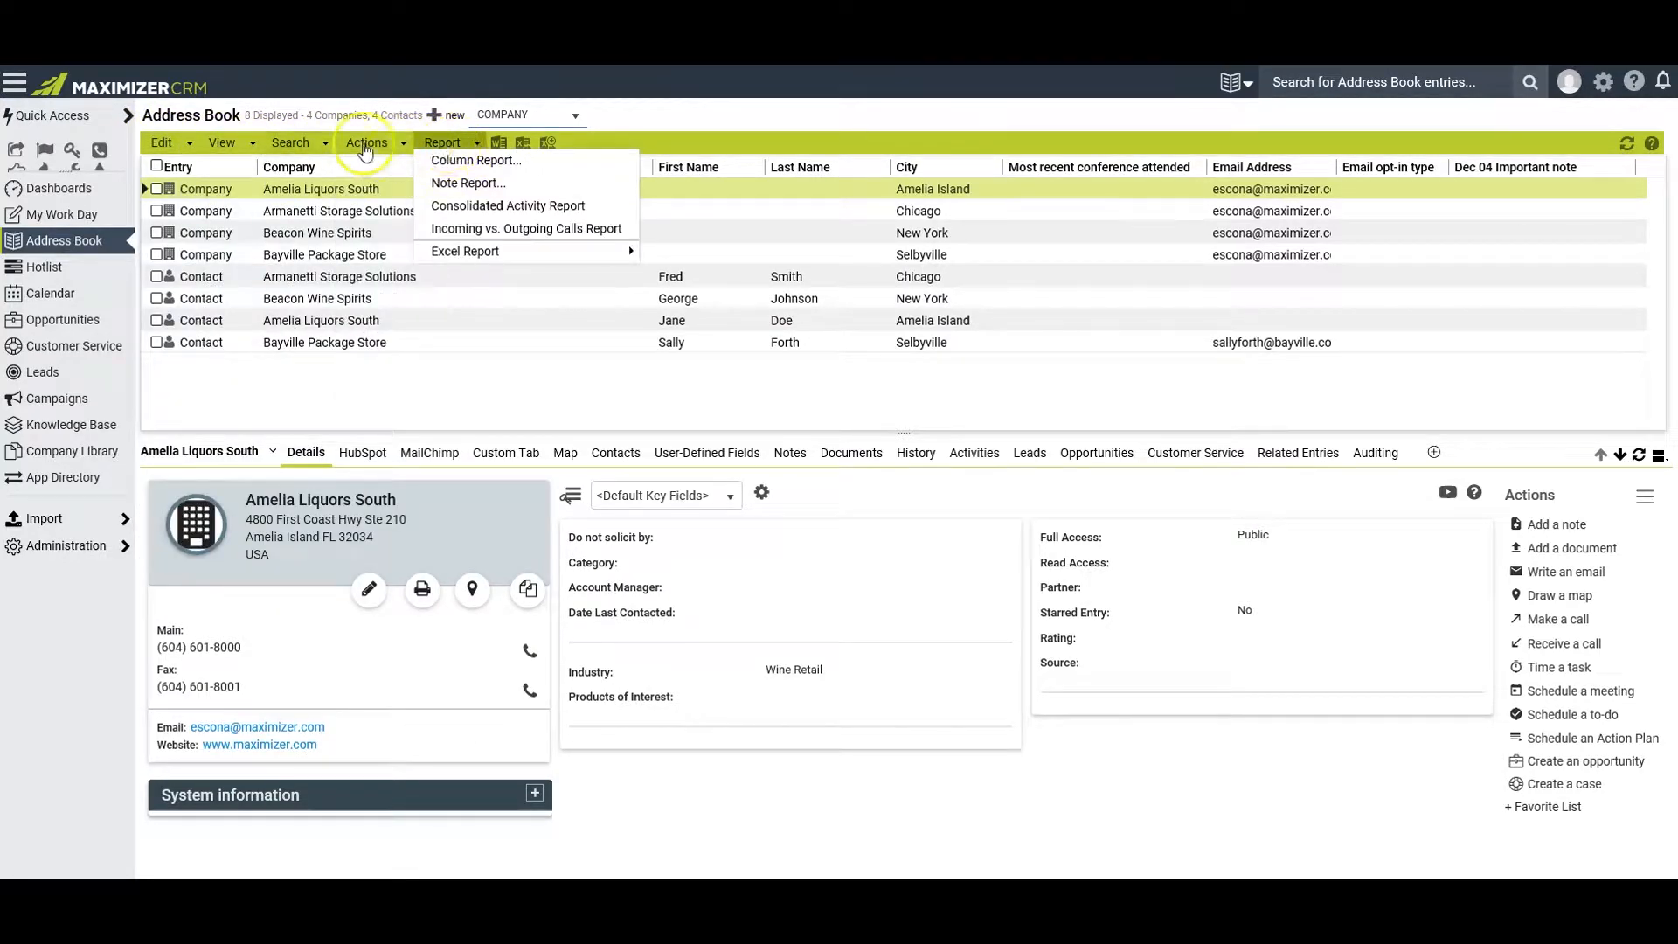
mouse_move(160, 147)
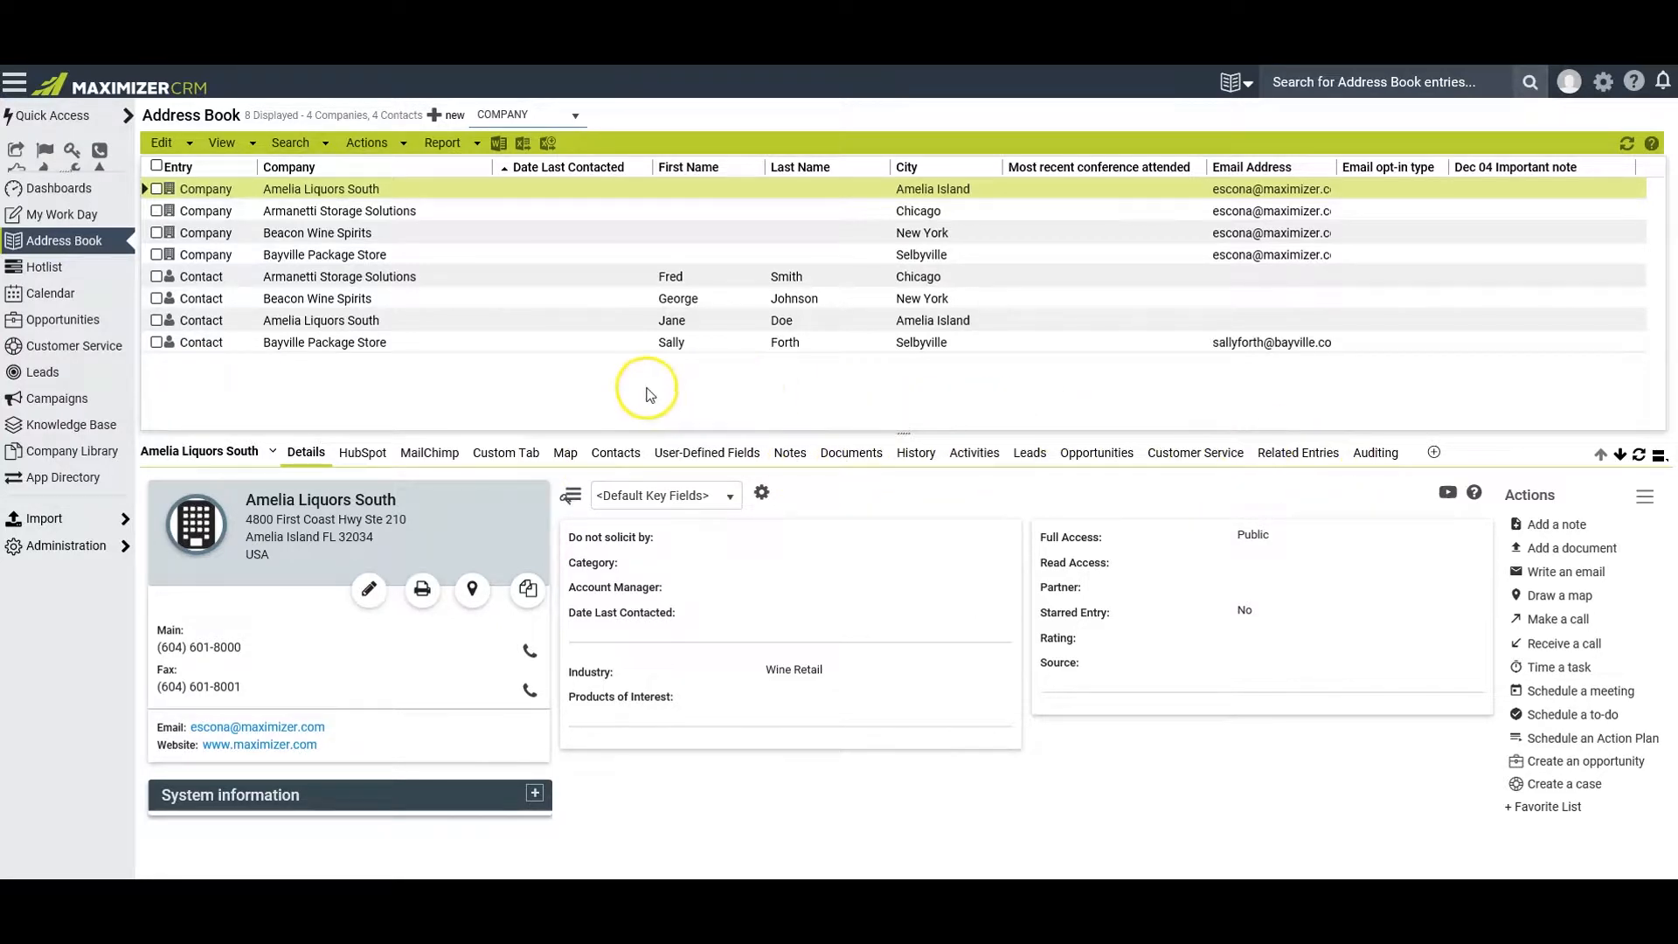
Select the Bayville Package Store company and display the **Multi-Entry KY List key fields in its details
click(417, 255)
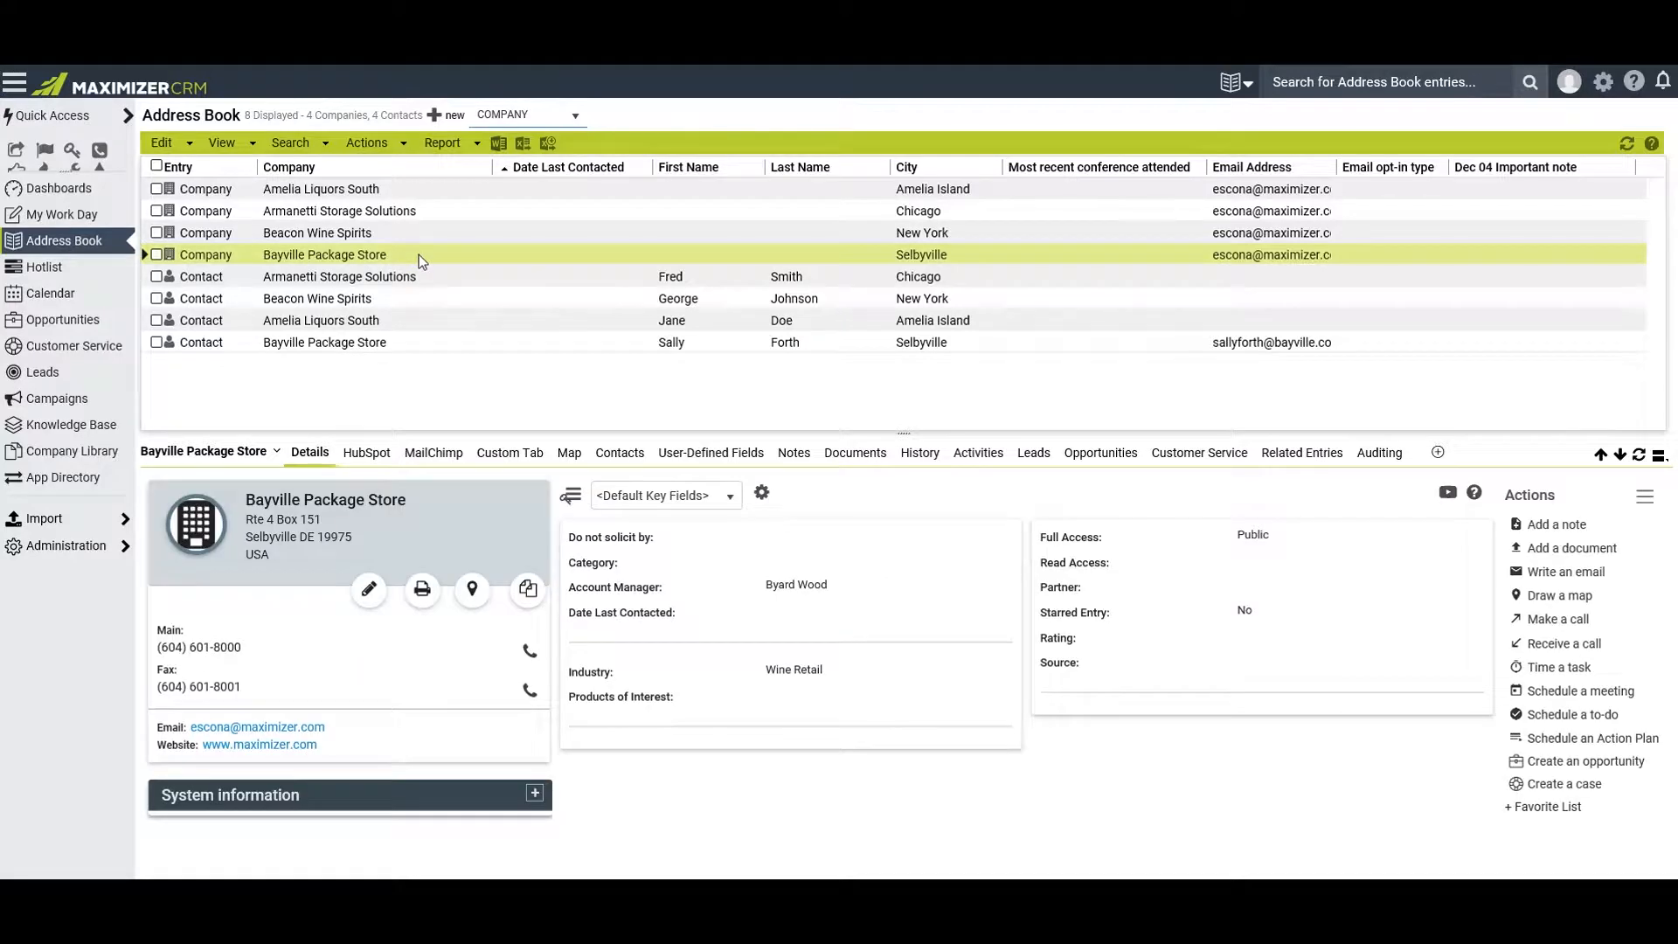
click(317, 463)
click(732, 498)
click(674, 526)
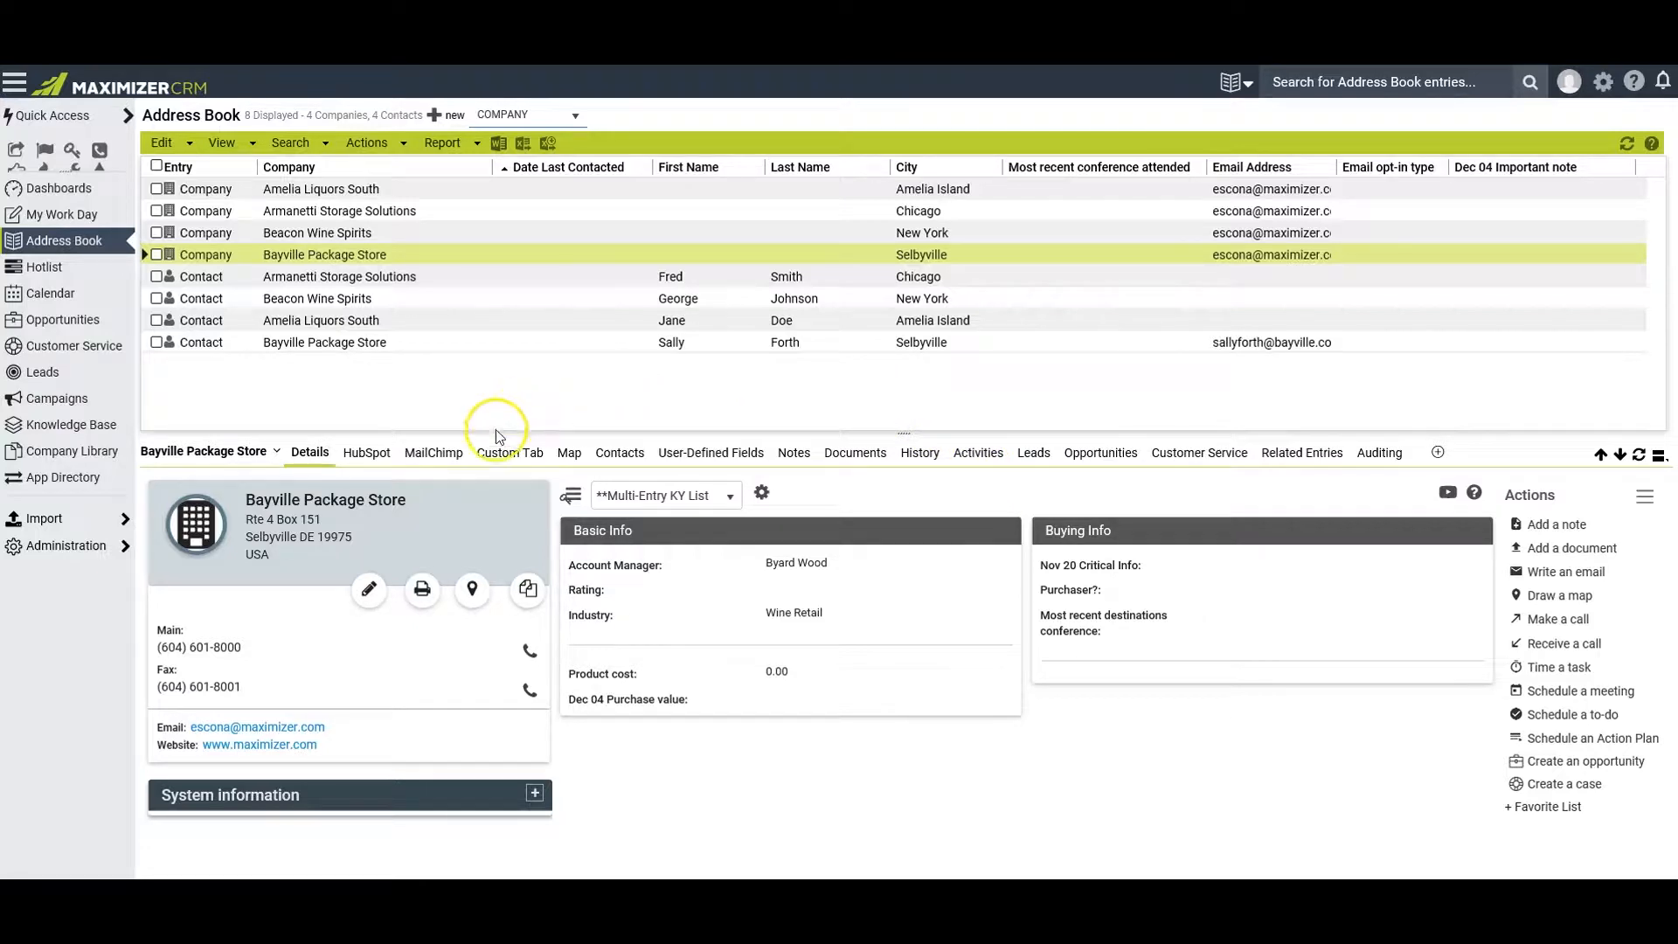
Open Bayville Package Store's Custom Tab in layout editing and check which widgets can be added
click(542, 470)
click(510, 454)
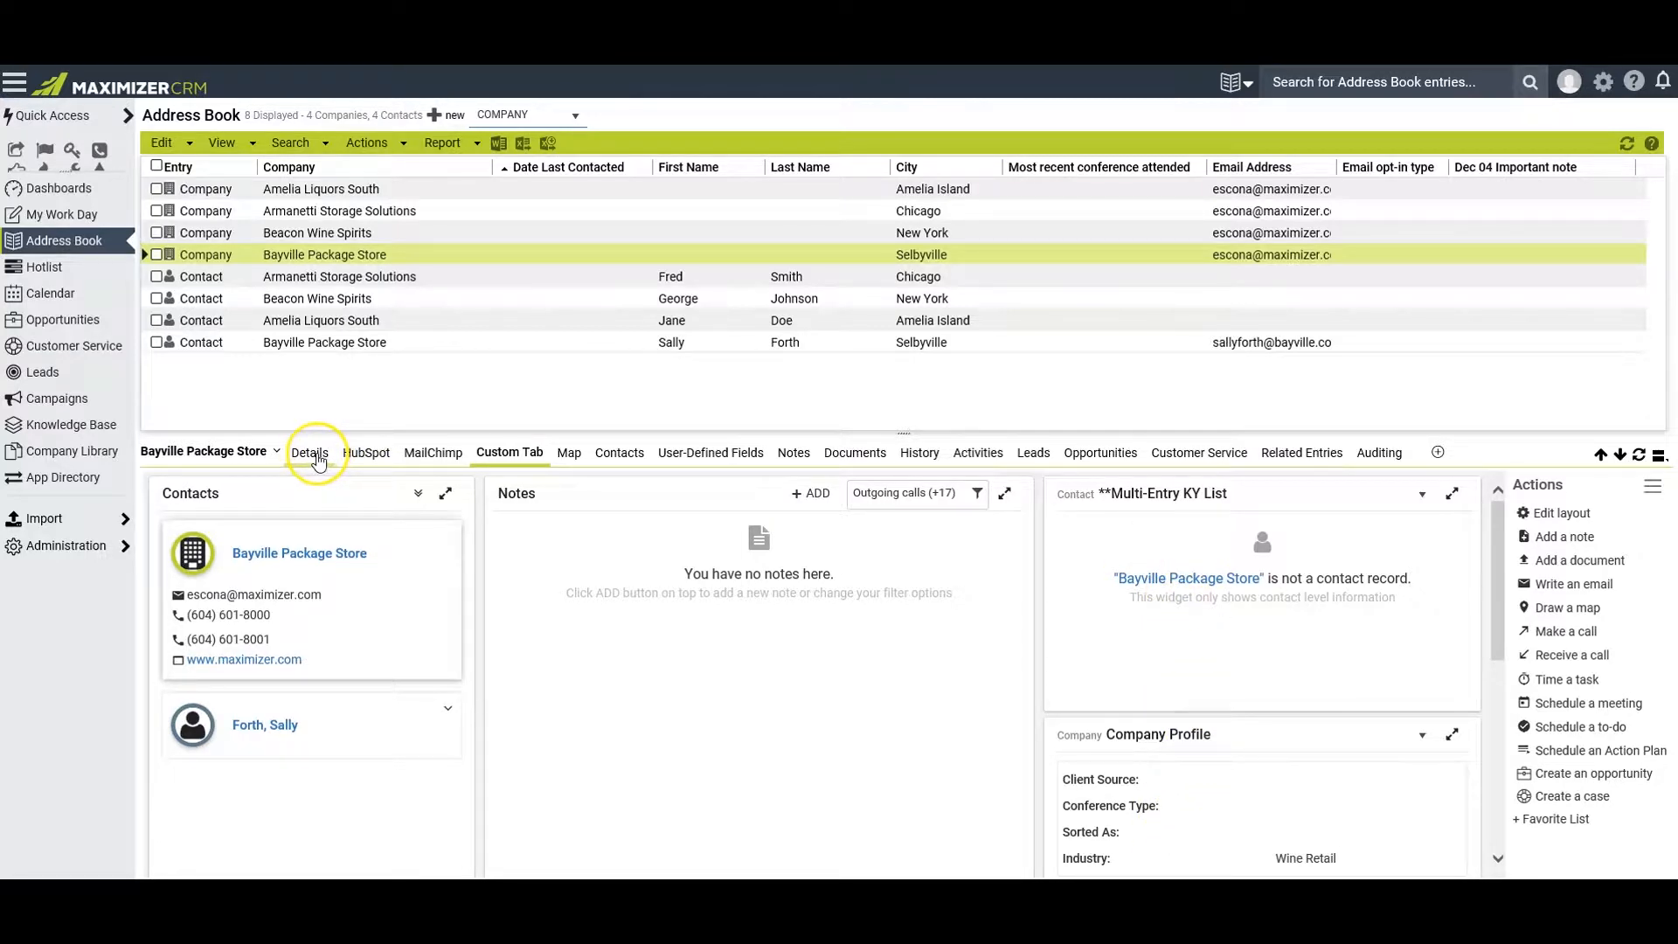
click(1560, 514)
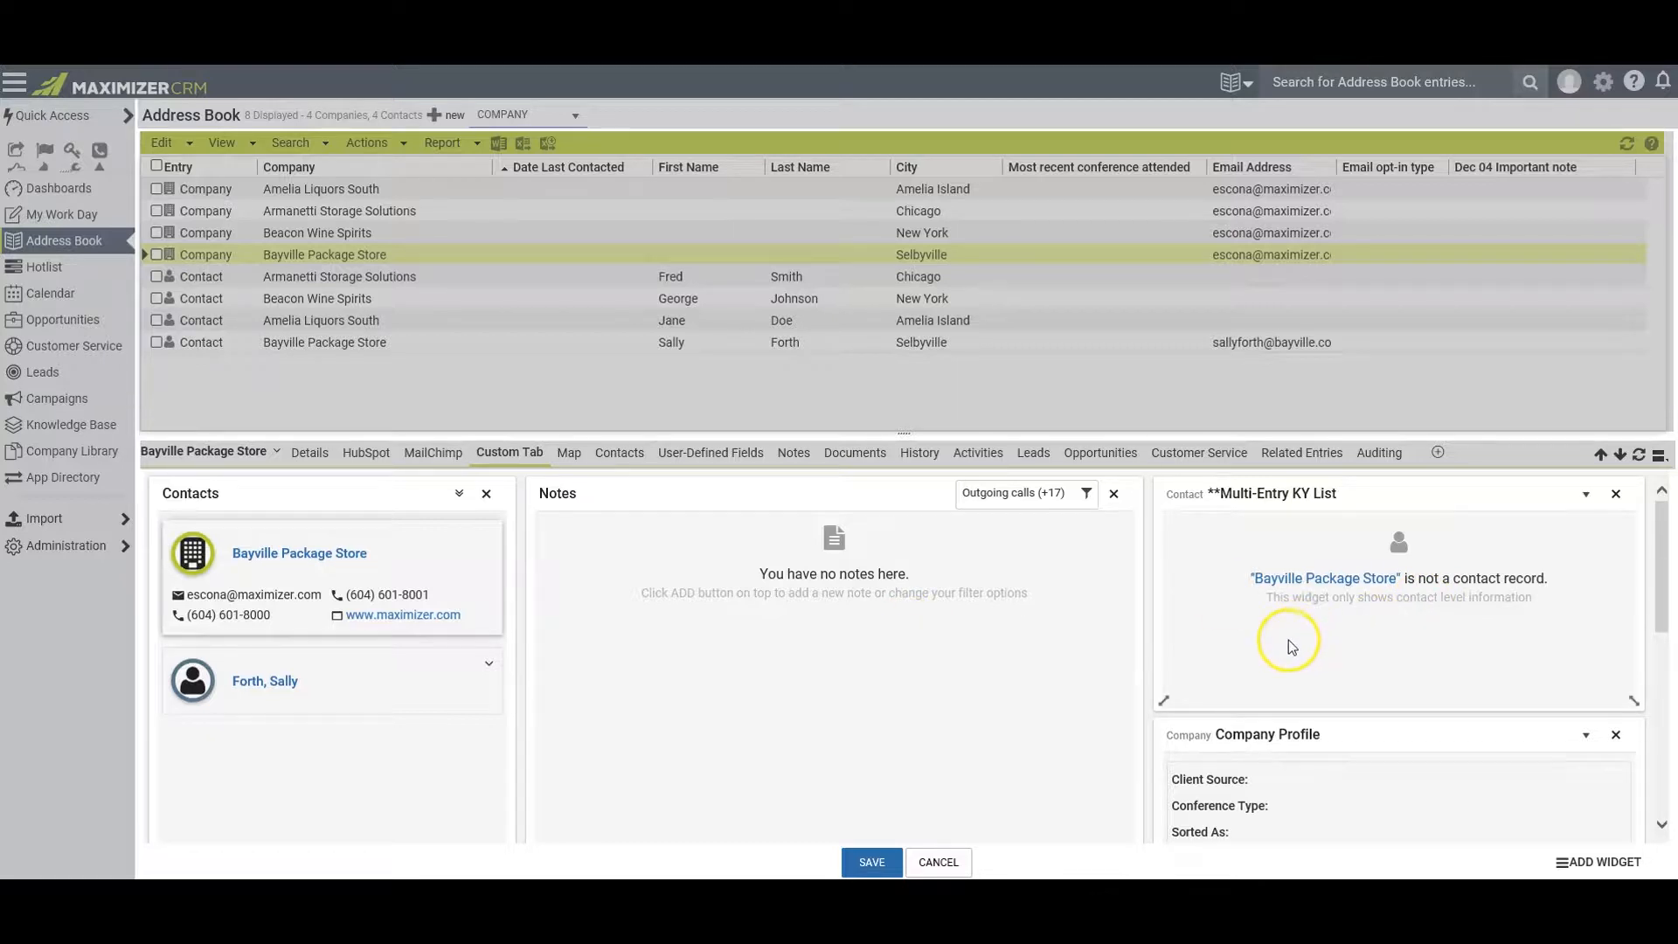
click(1604, 863)
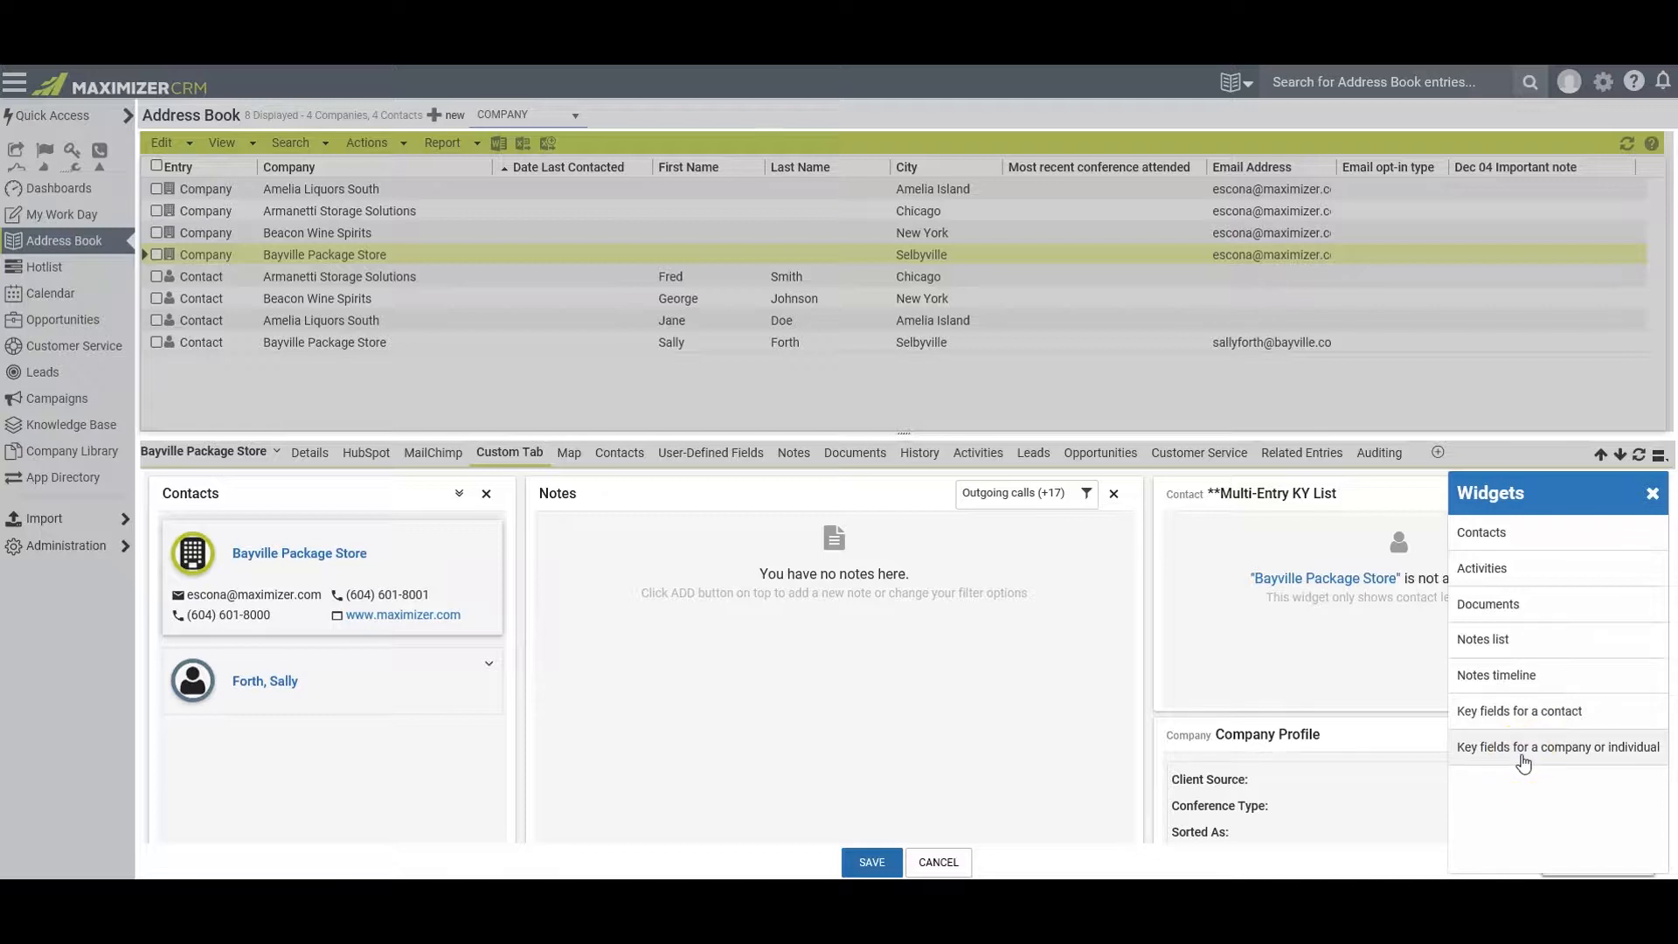
click(1652, 495)
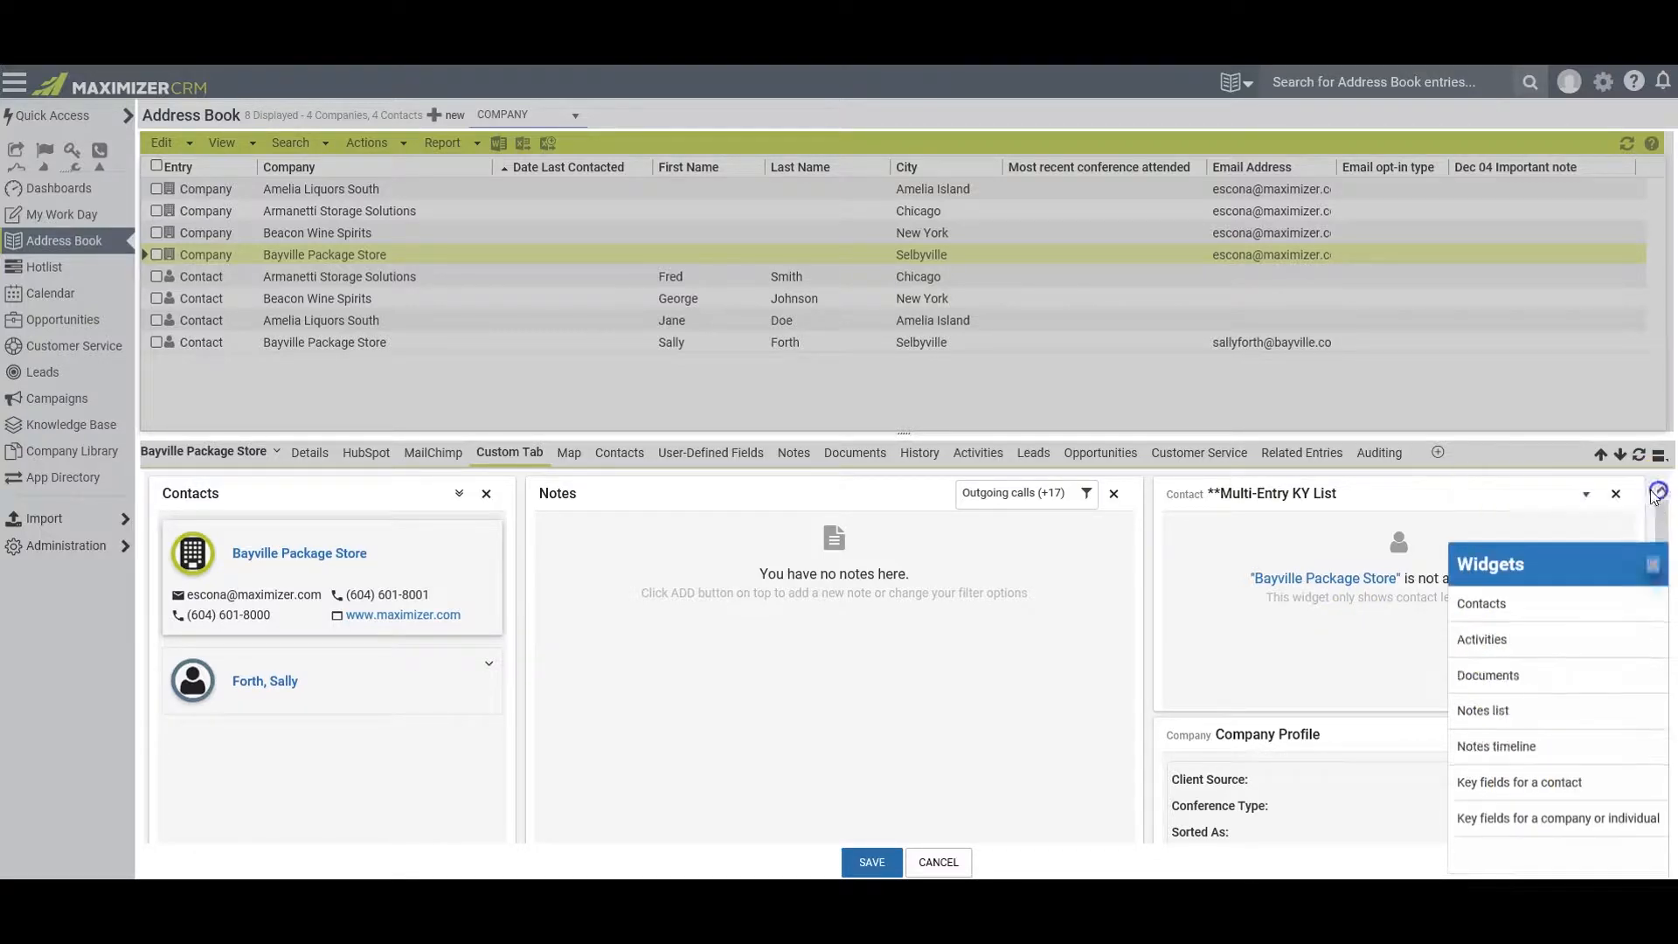
drag(1658, 553, 1662, 704)
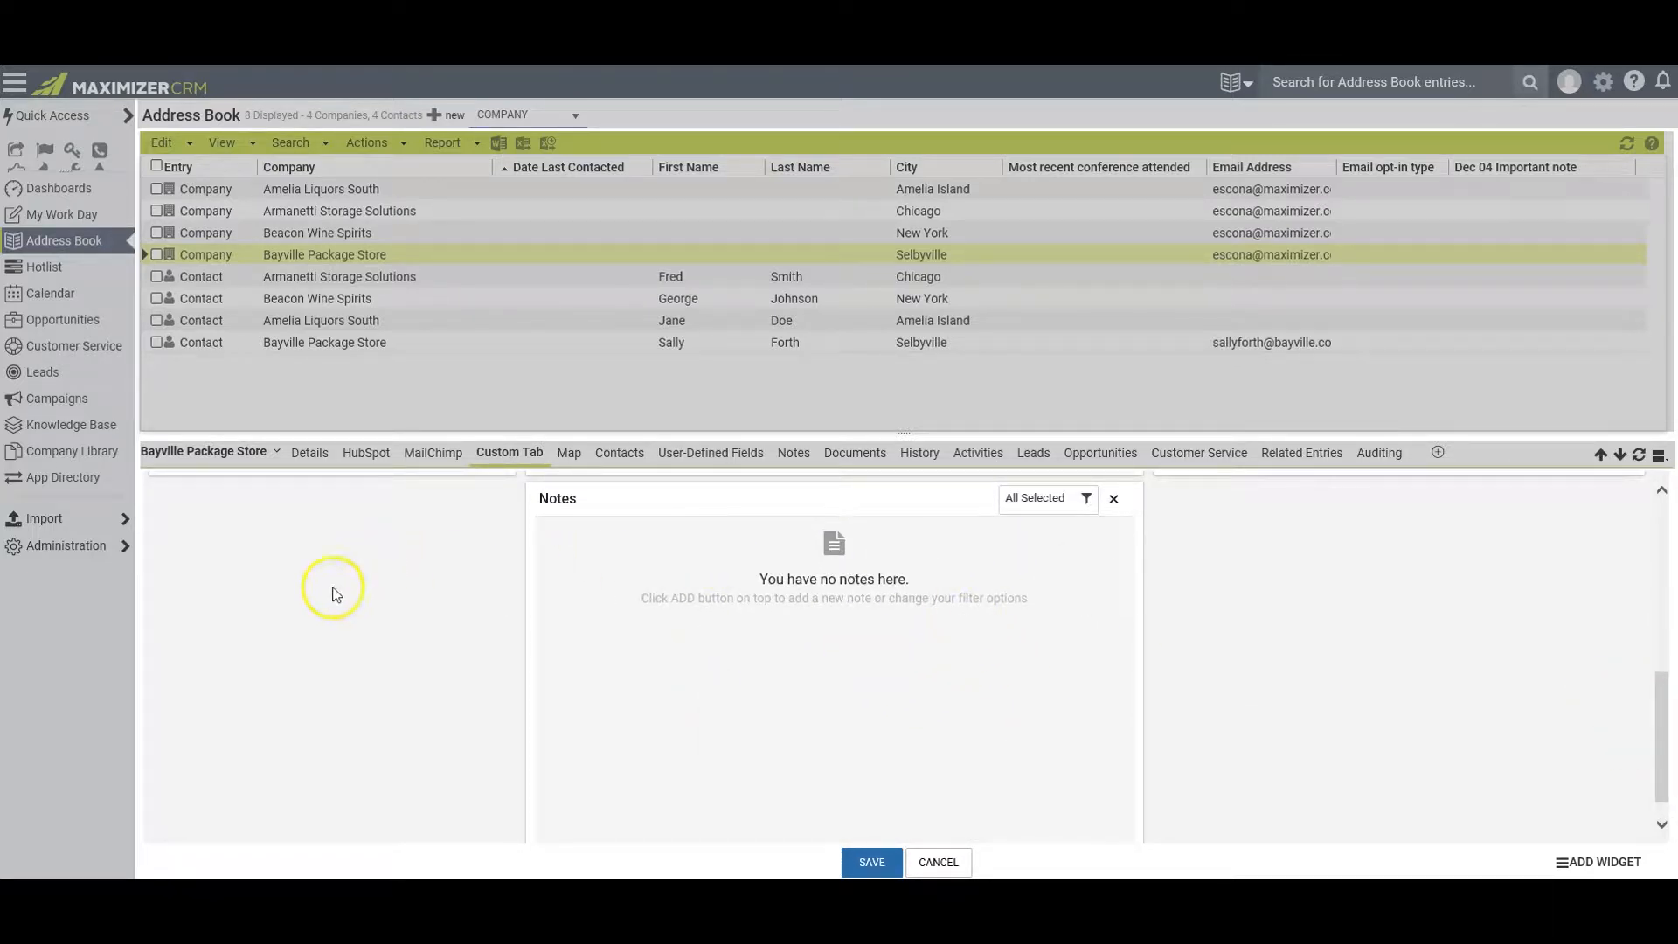
Add the Activities and Documents widgets to the Custom Tab layout
click(1592, 863)
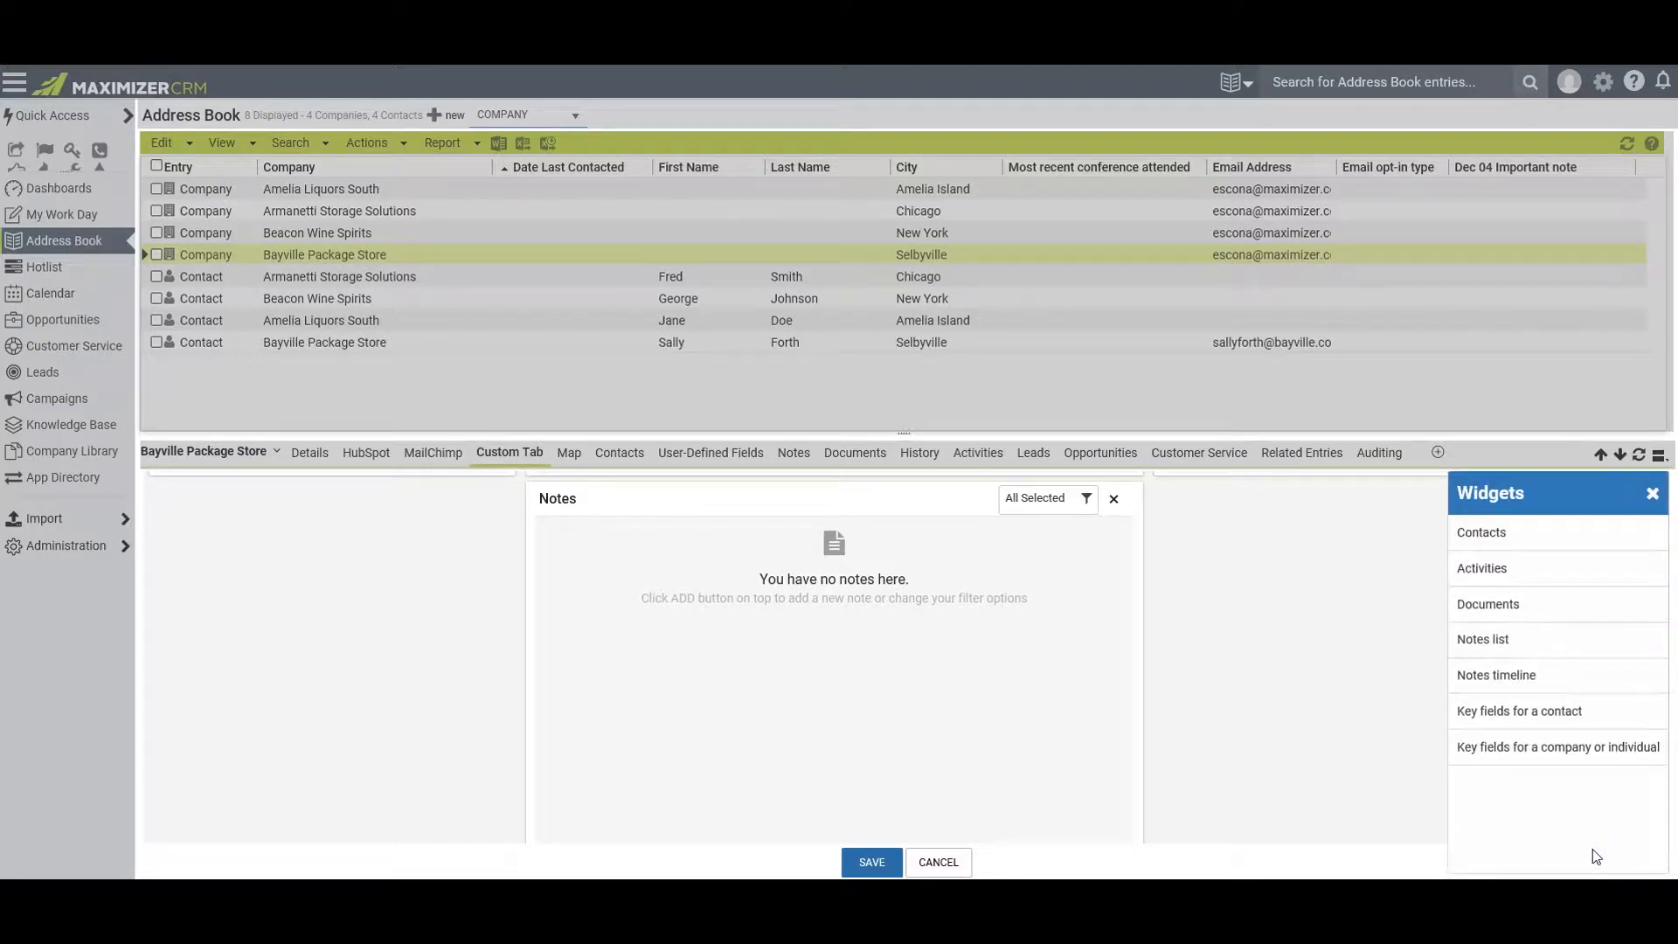
click(1496, 569)
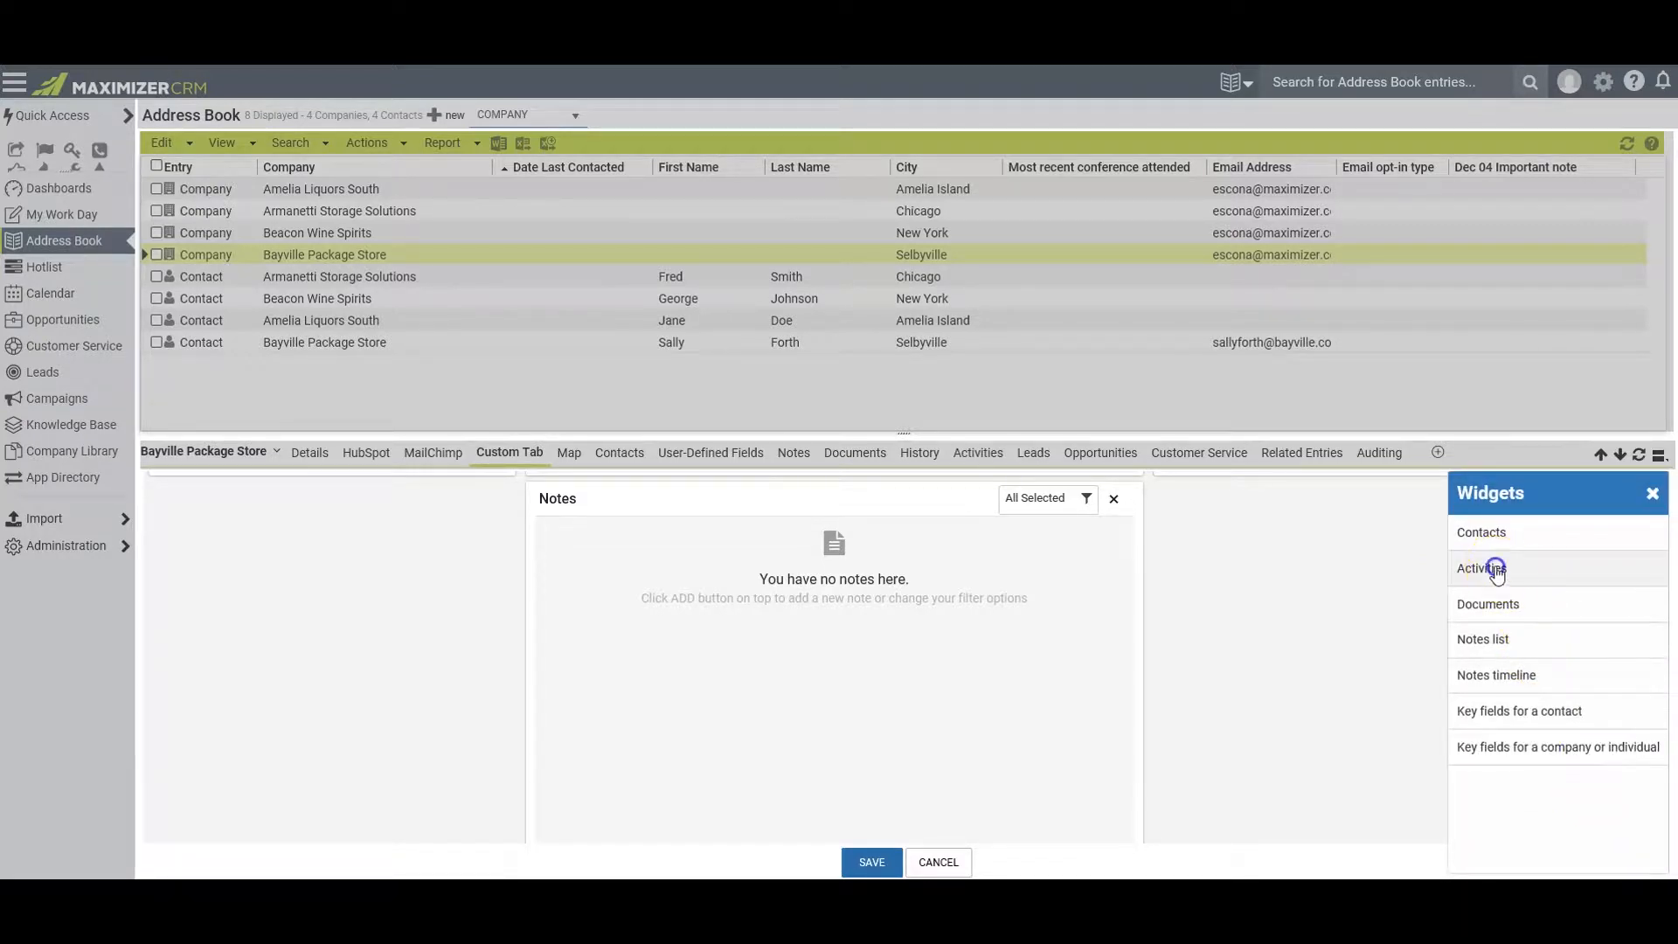
click(1521, 612)
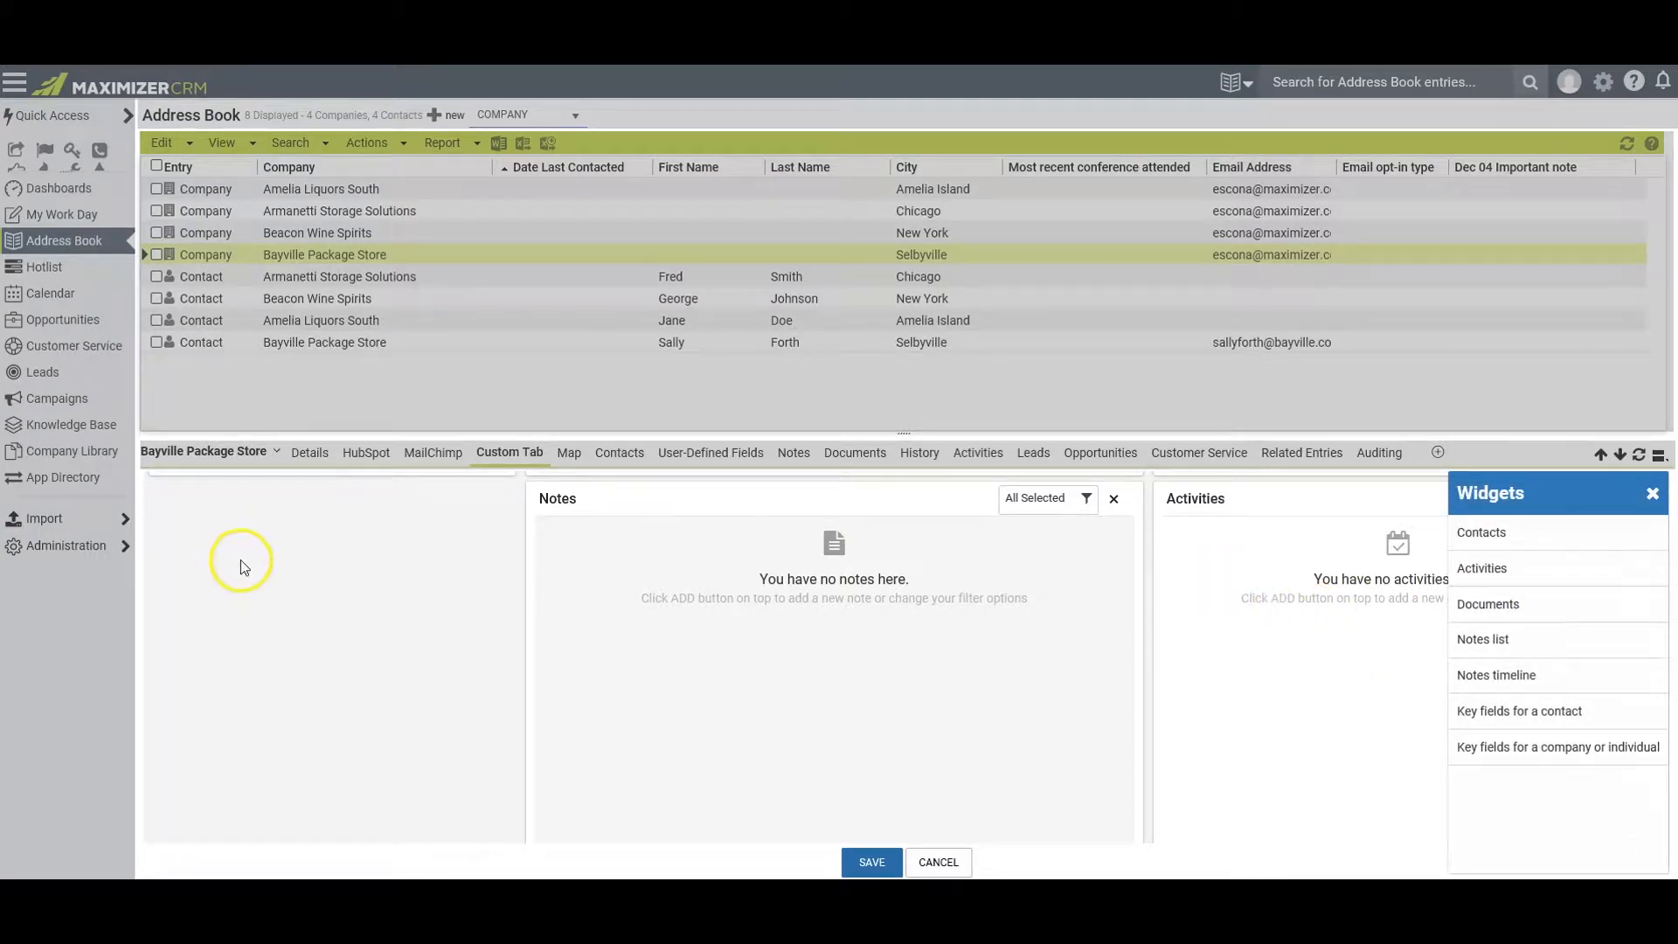
click(1650, 493)
Resize the Documents and Activities widgets to line up in one row with the lower Notes widget, and save the layout
drag(1662, 644, 1659, 717)
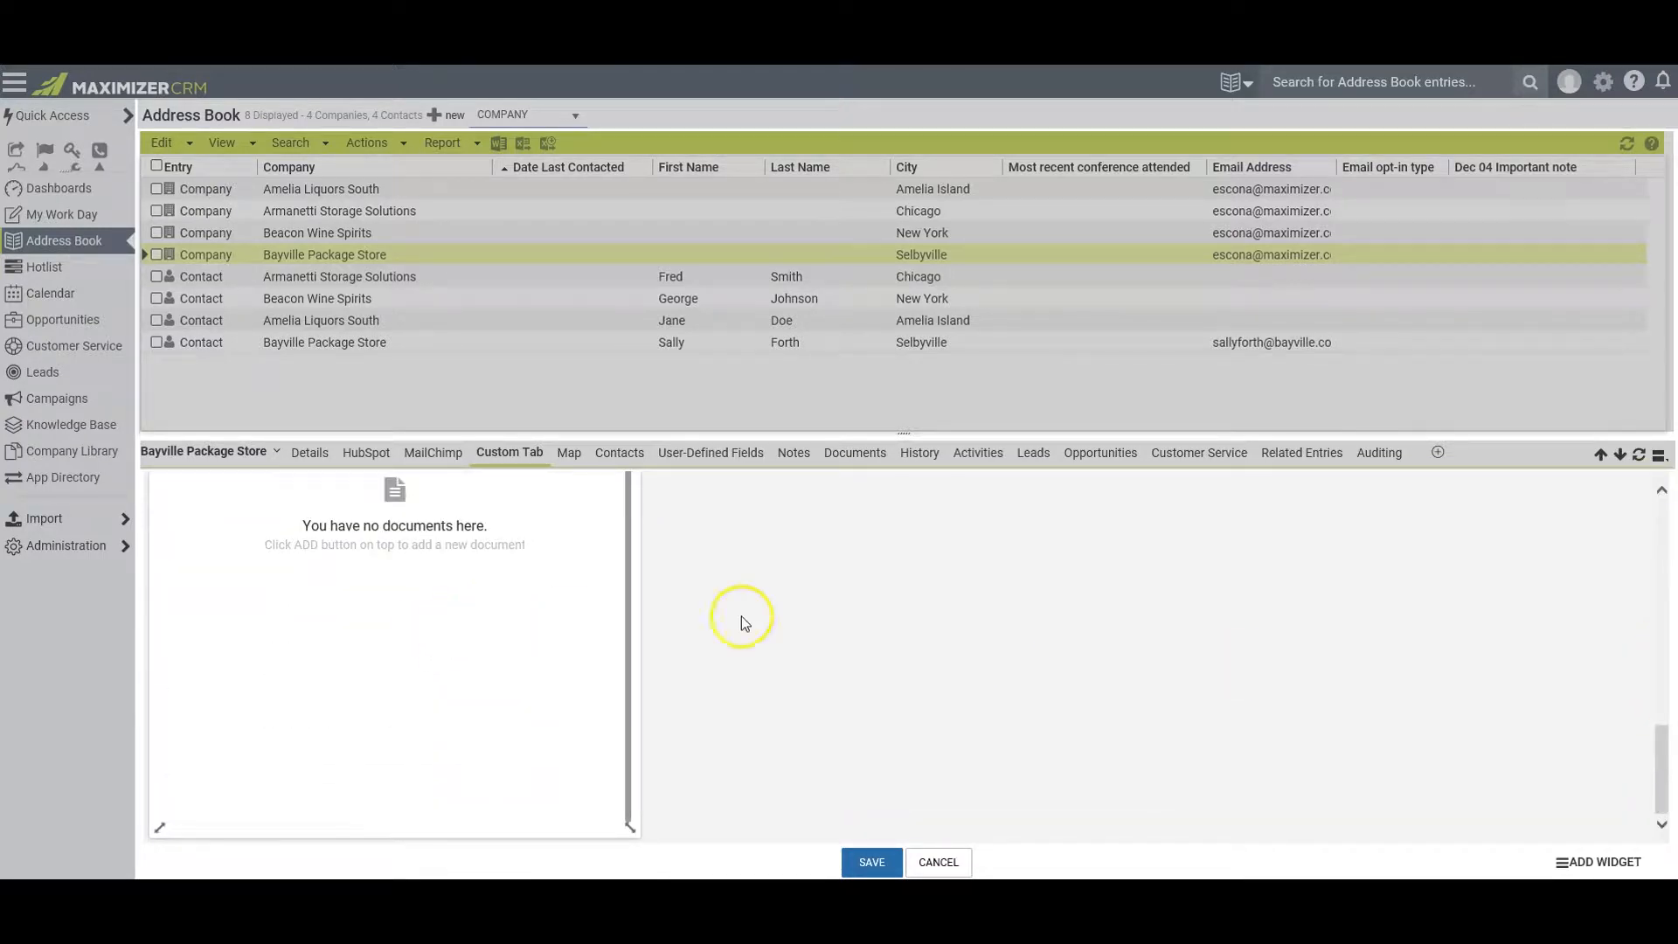
scroll(844, 609, up, 1)
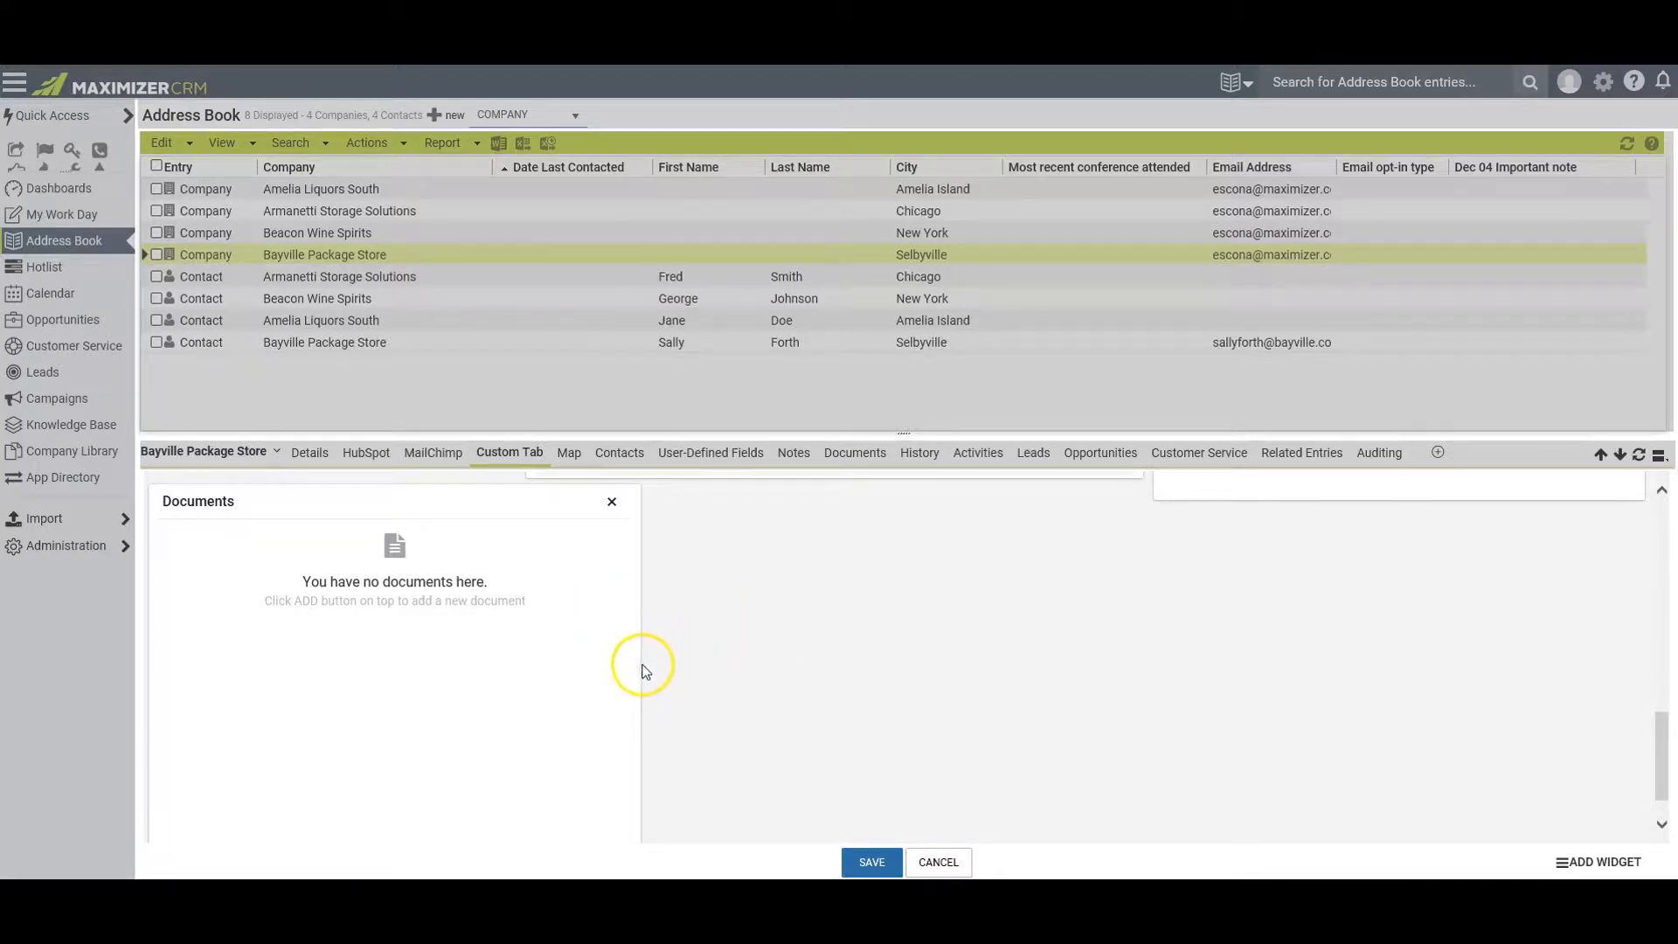
drag(632, 667, 514, 669)
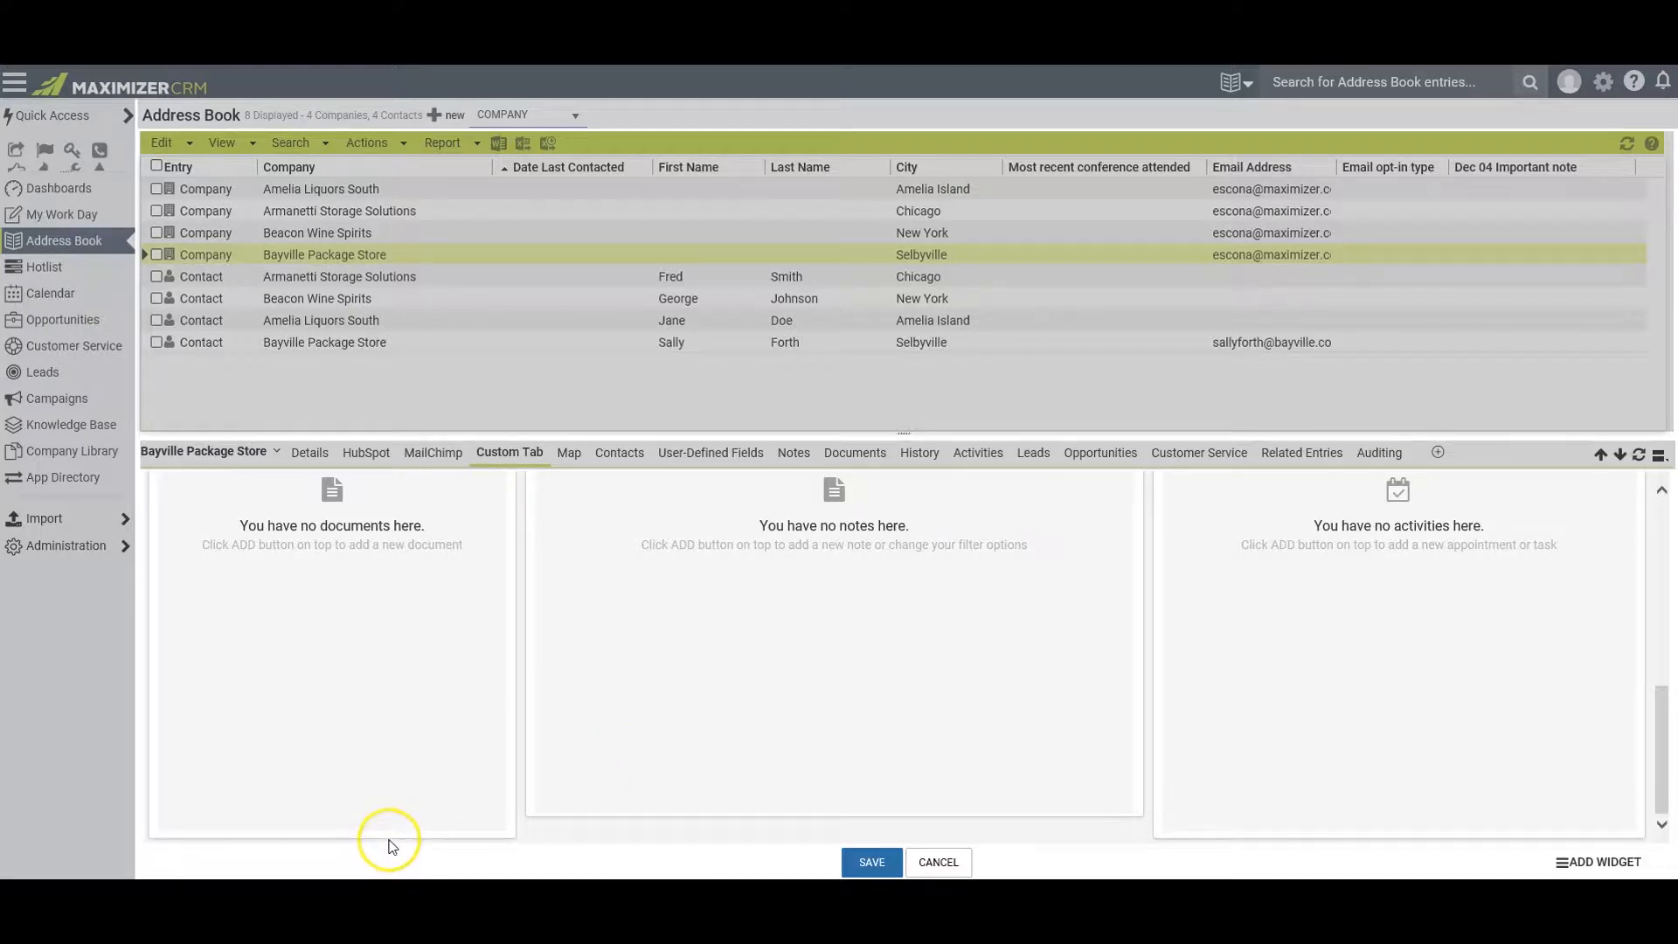
drag(391, 833, 398, 816)
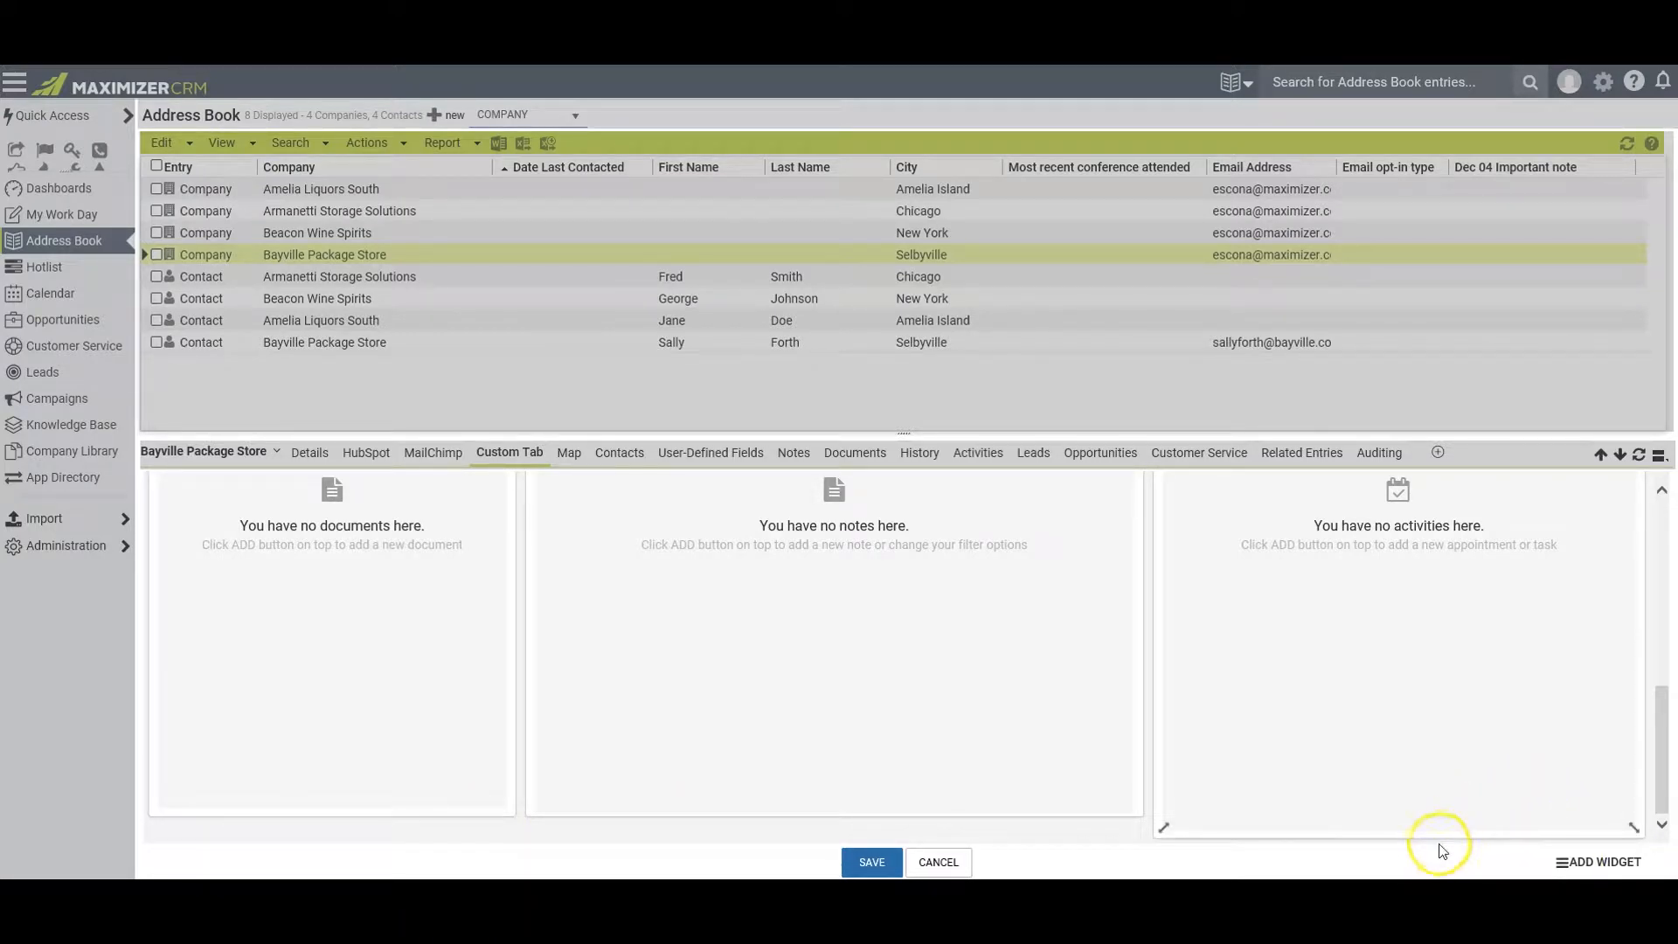
drag(1431, 838, 1434, 813)
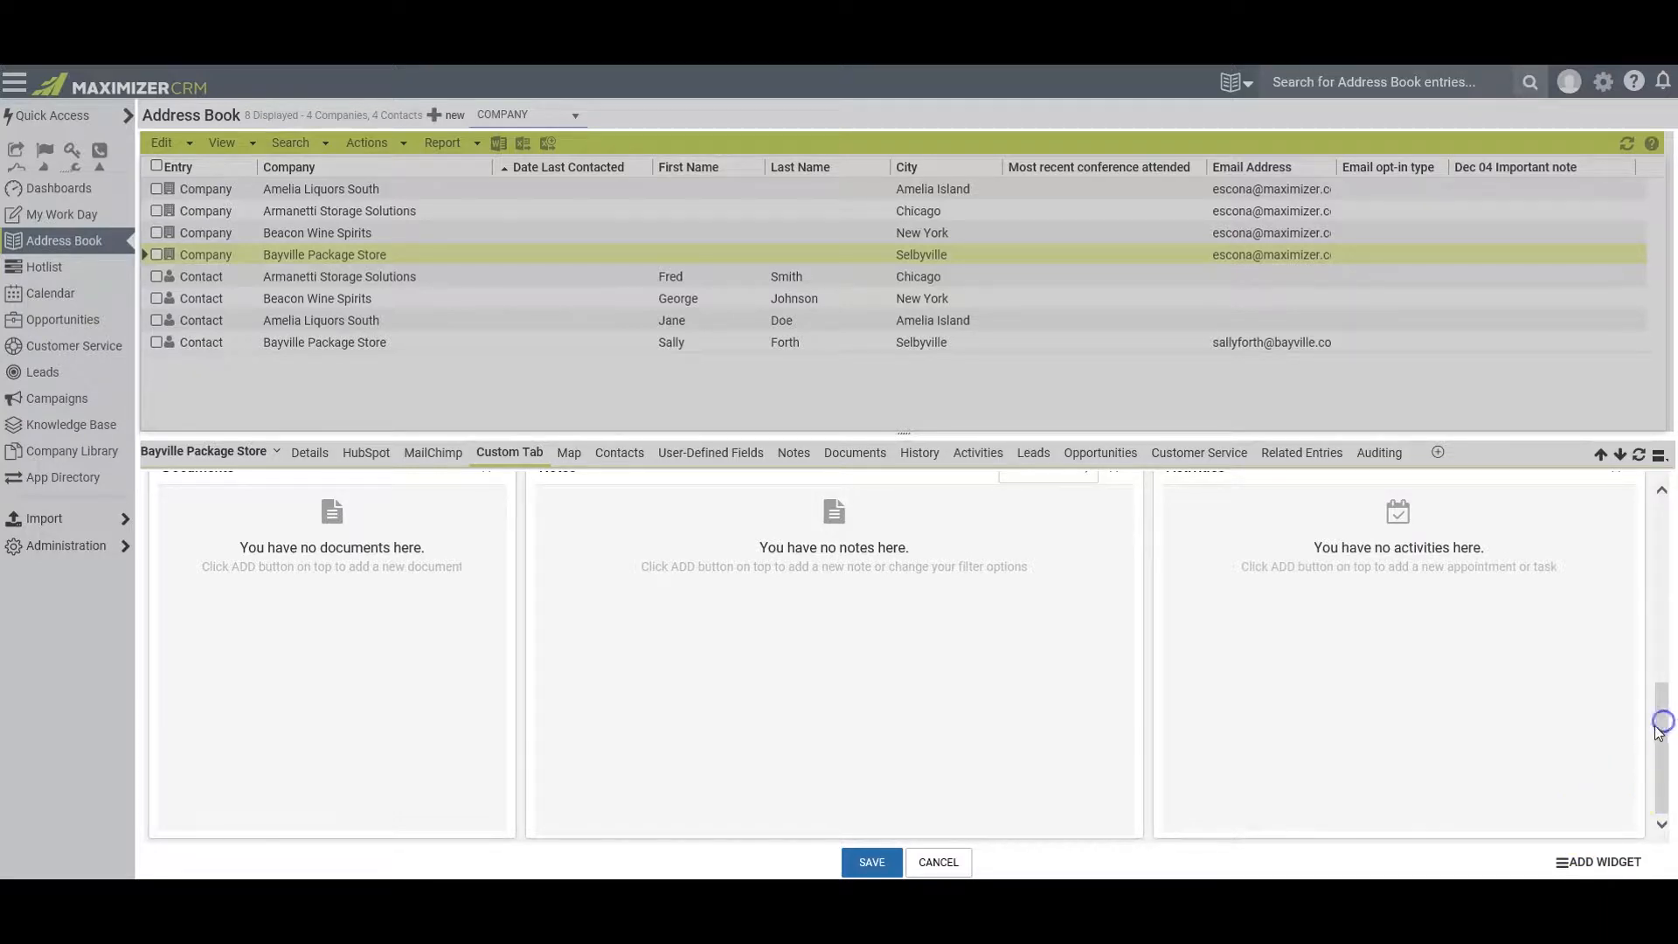
drag(1657, 727, 1651, 538)
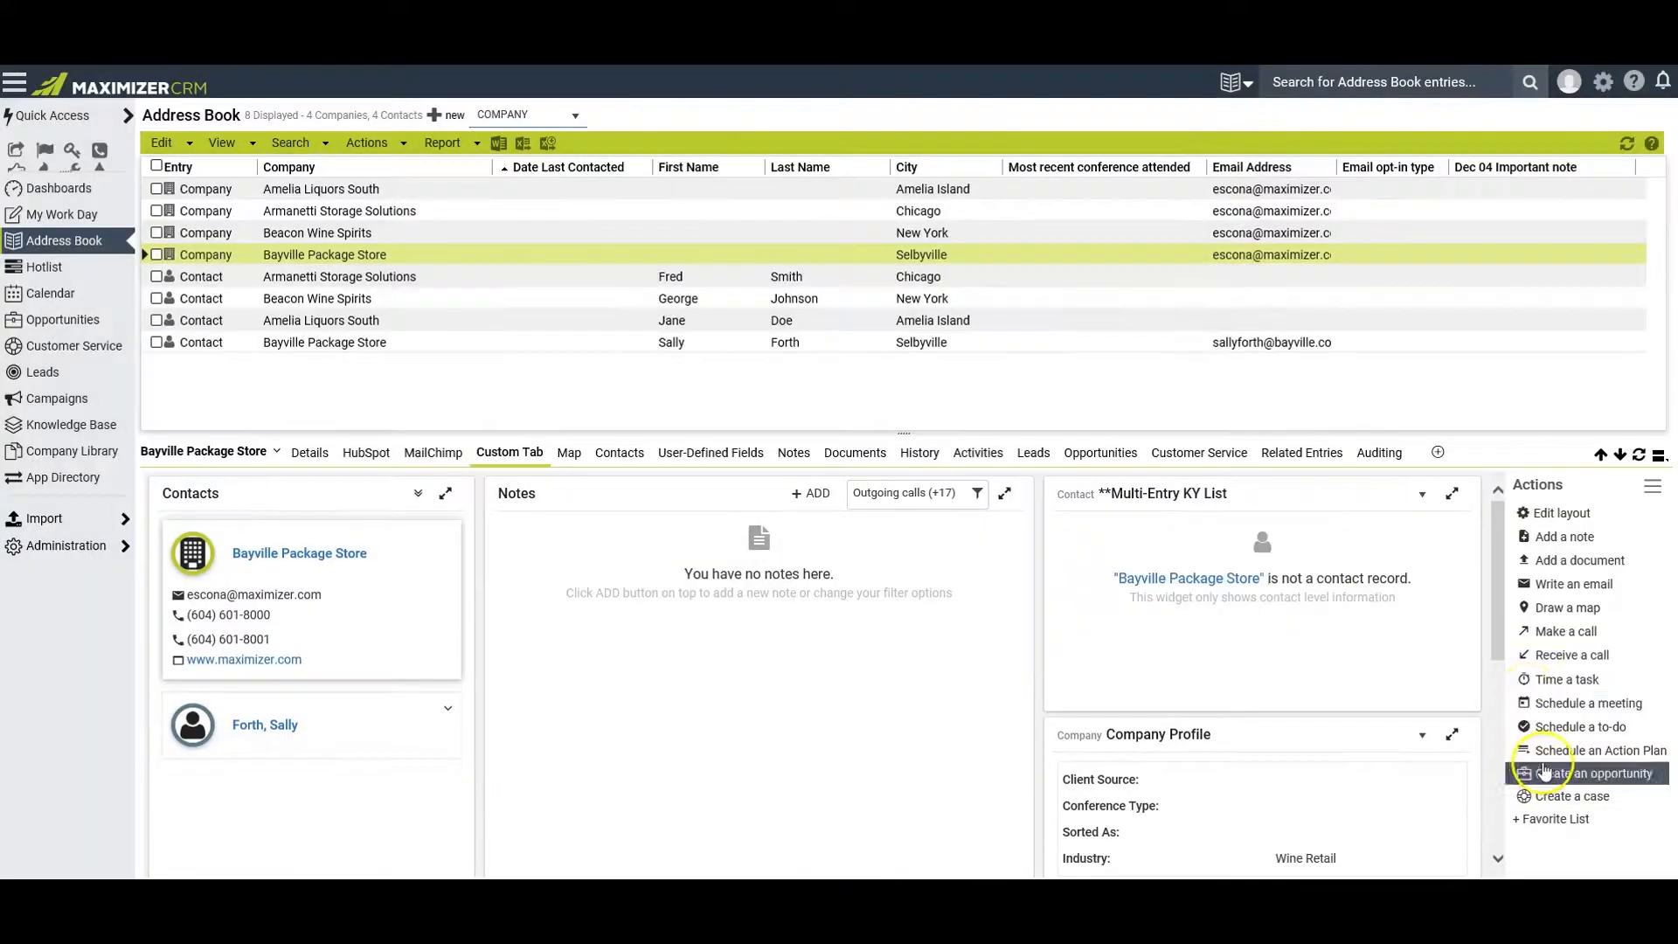
View the **Multi-Entry KY List widget enlarged, and return it to its normal size
mouse_move(1499, 587)
mouse_down()
mouse_move(1497, 794)
mouse_move(1498, 576)
mouse_up()
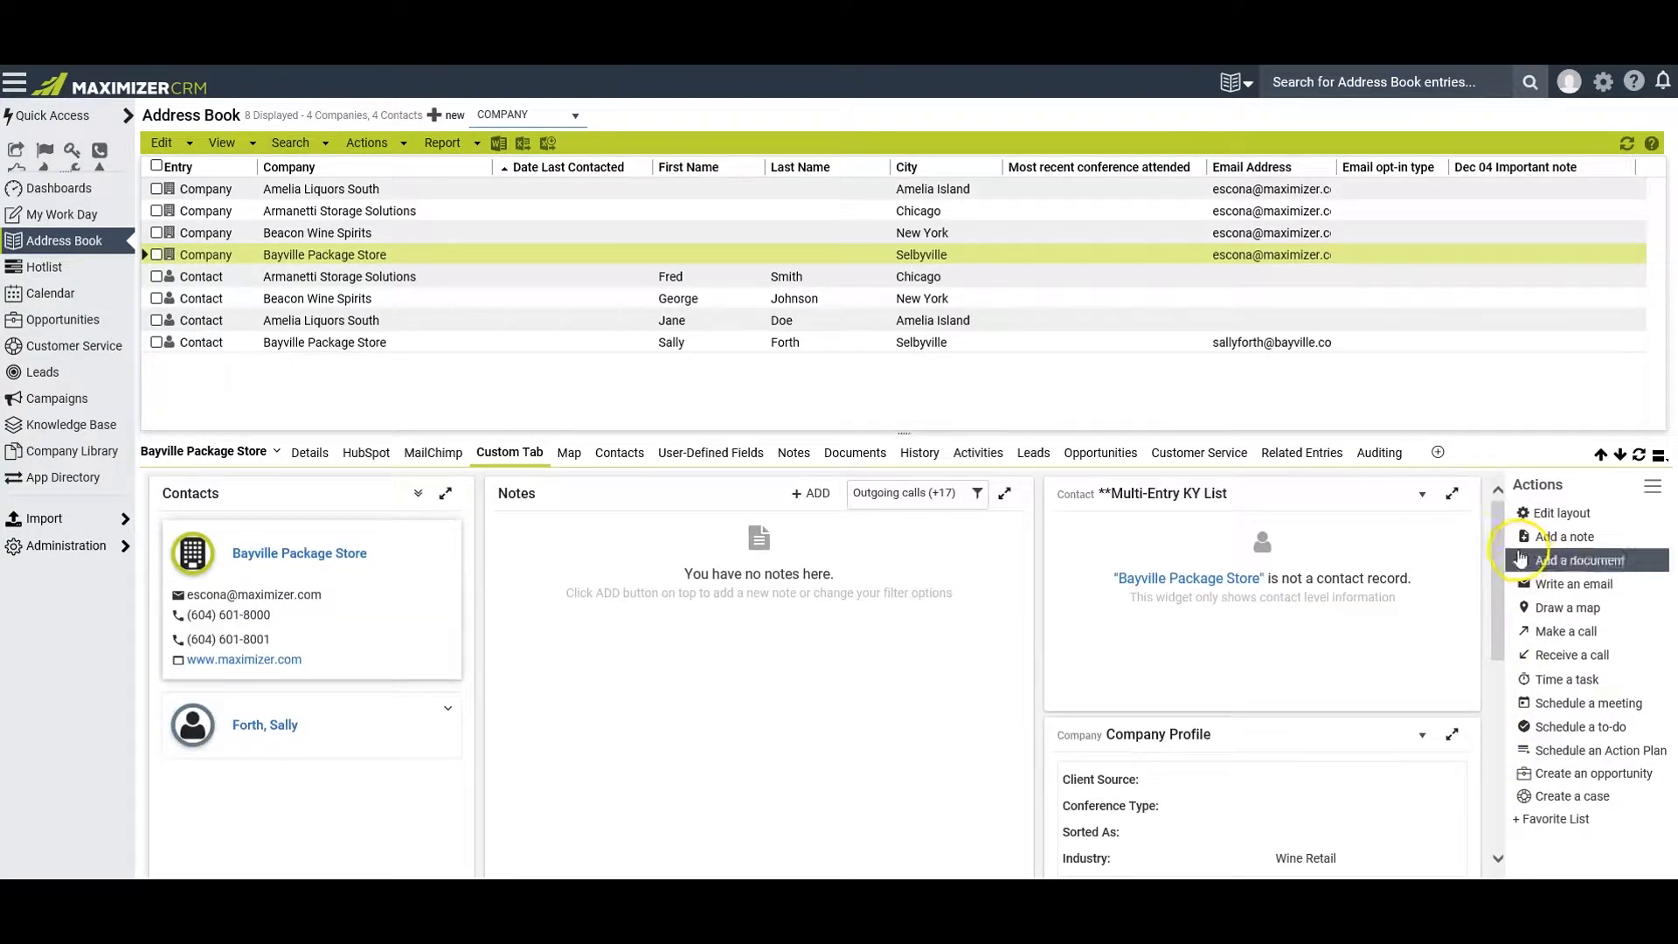
click(1452, 498)
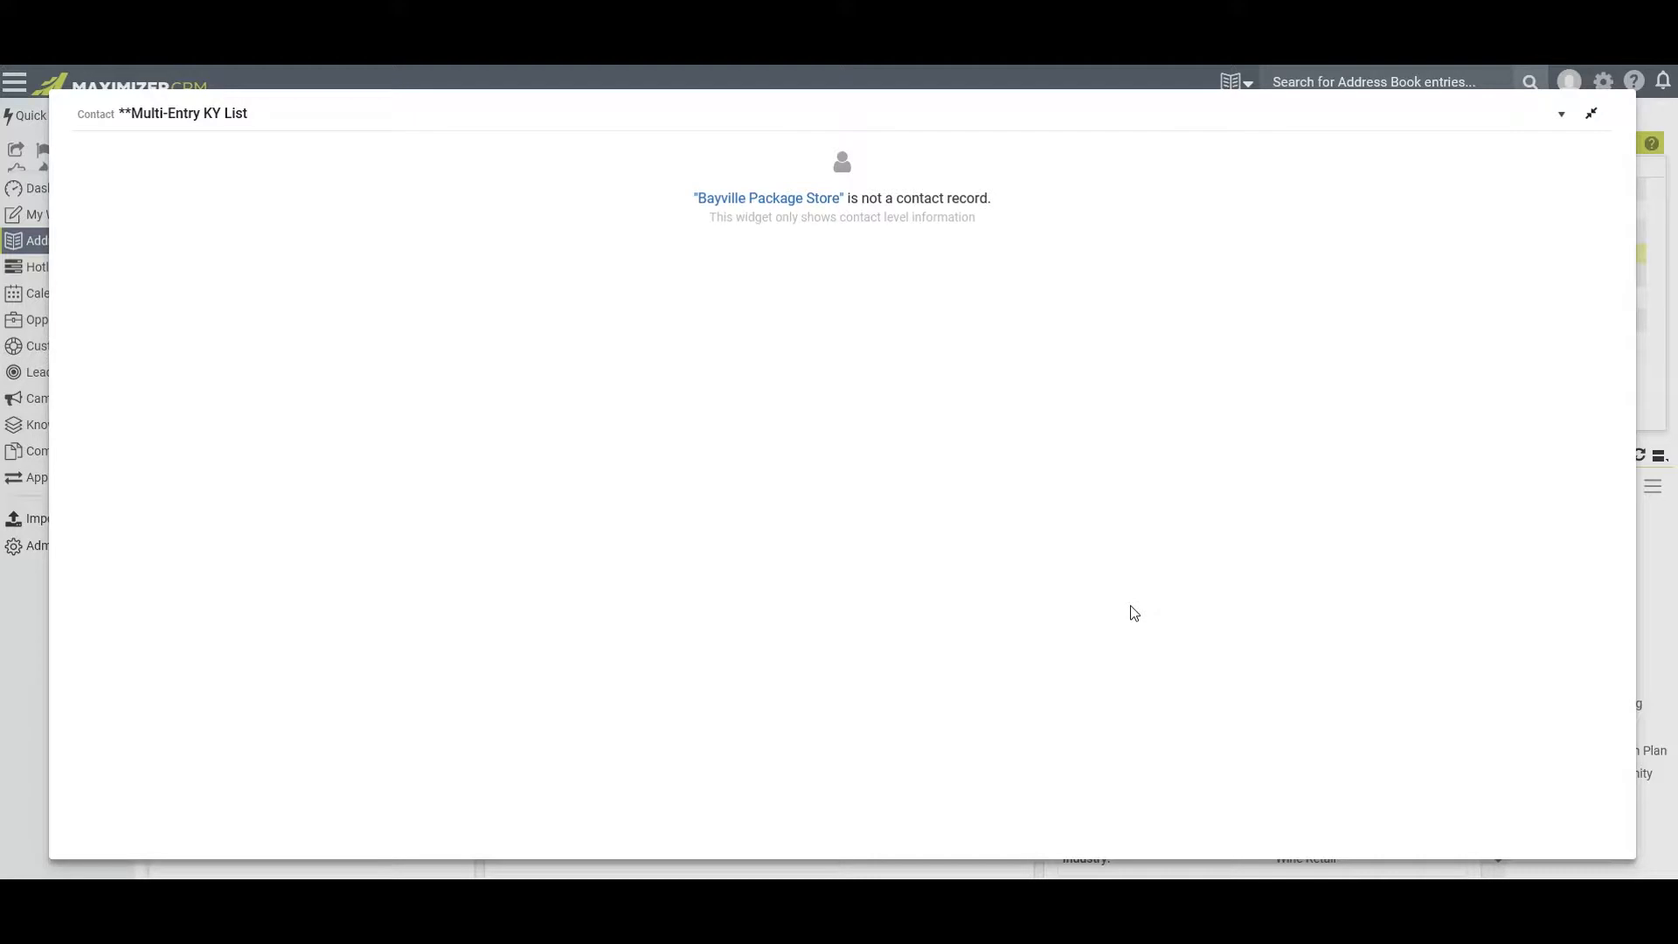
click(1590, 112)
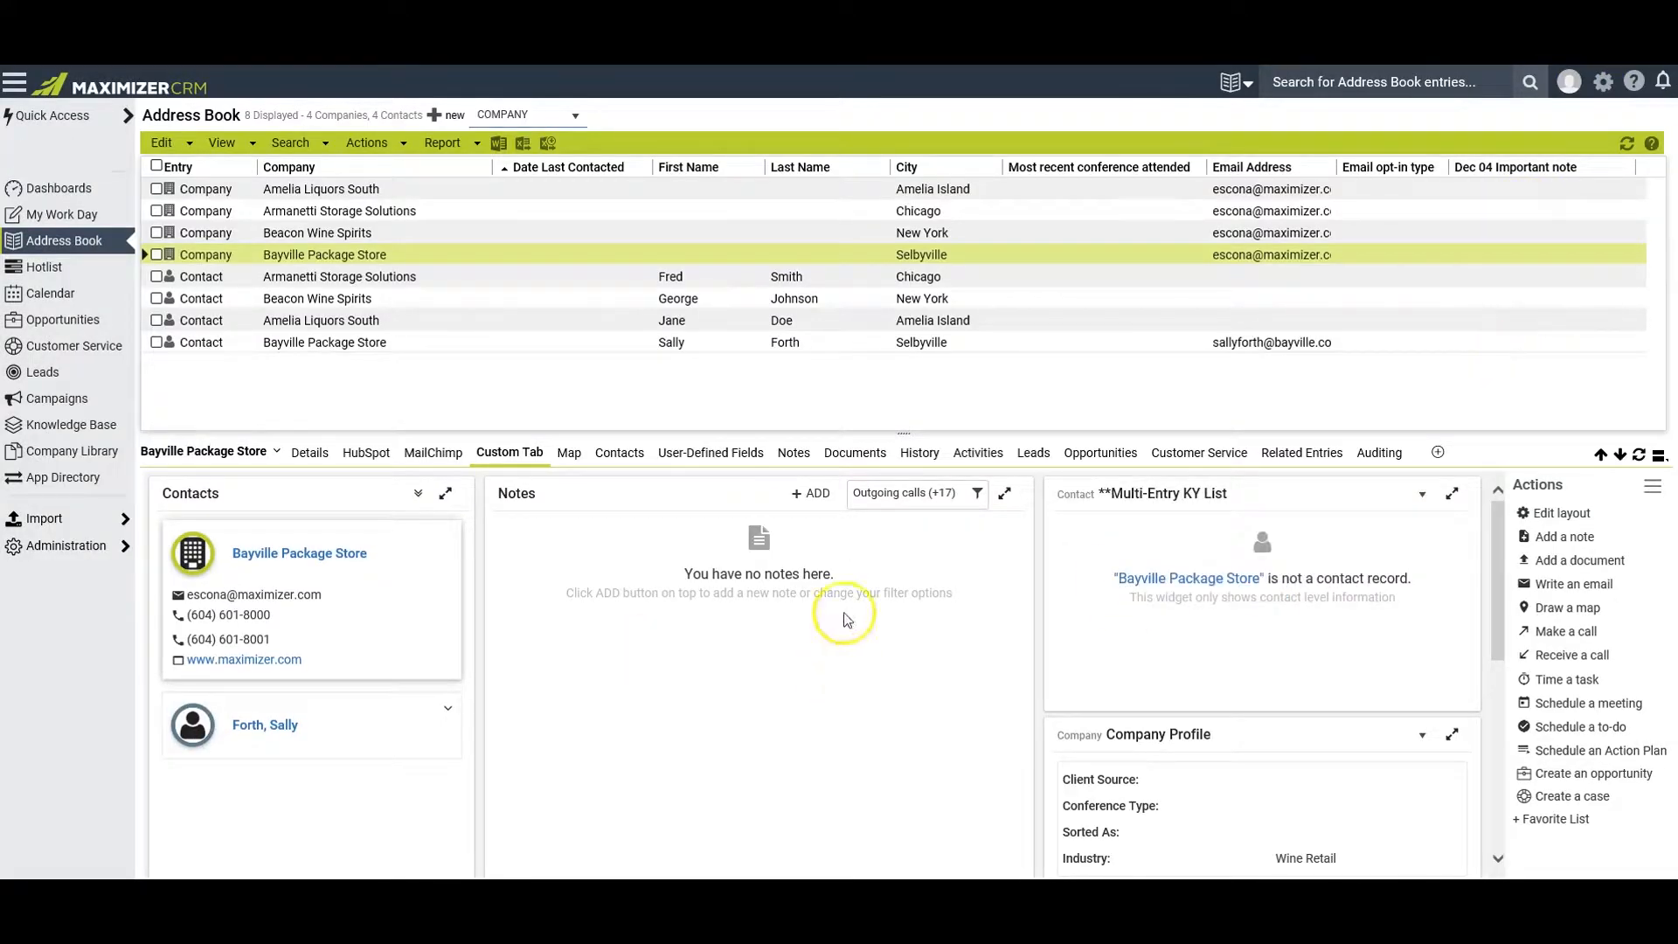
Add the notes "Bayville wants a more detailed discussion of our products and their fit with their requirements." and "This is a further note for Bayville."
click(816, 497)
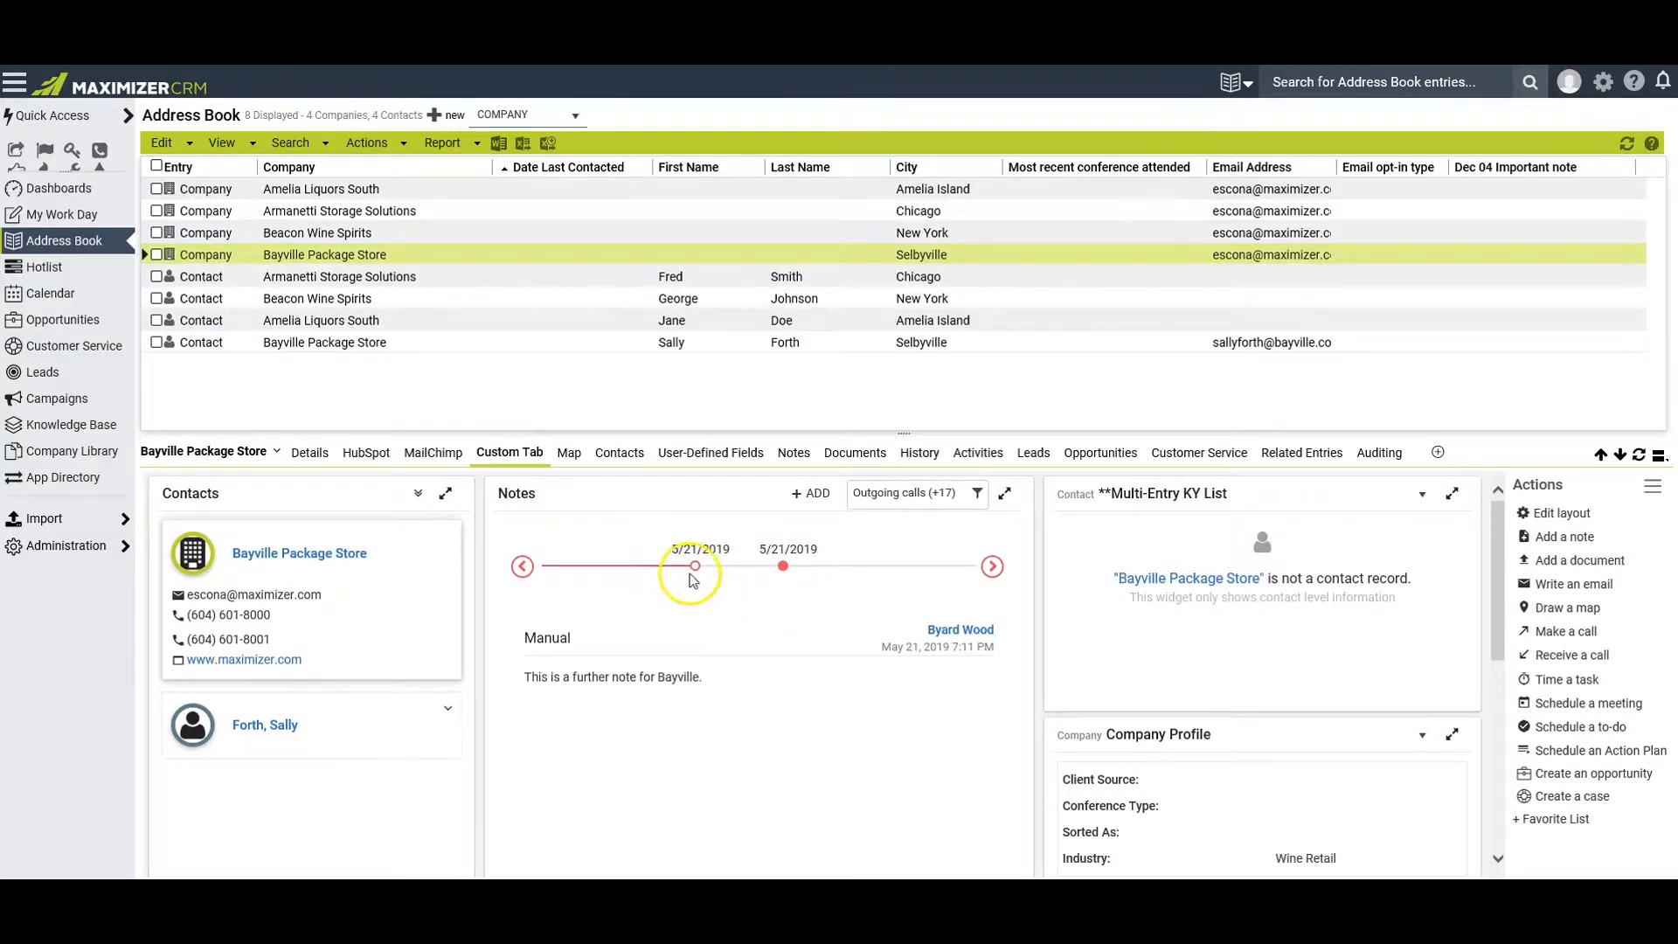
click(782, 565)
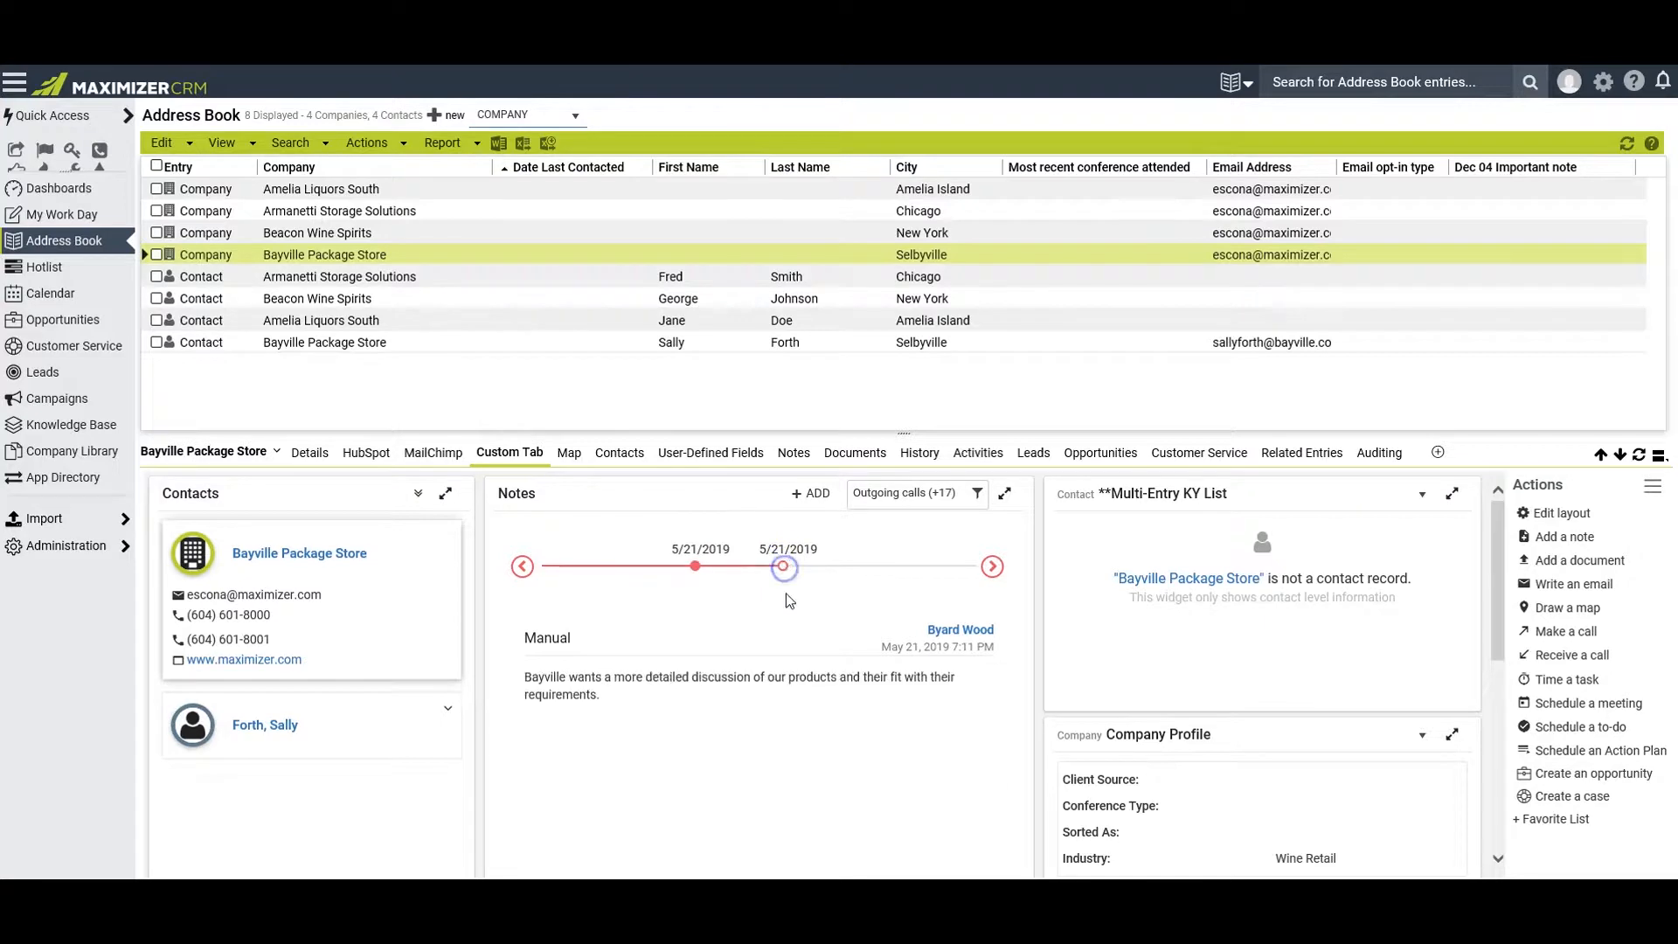
click(697, 566)
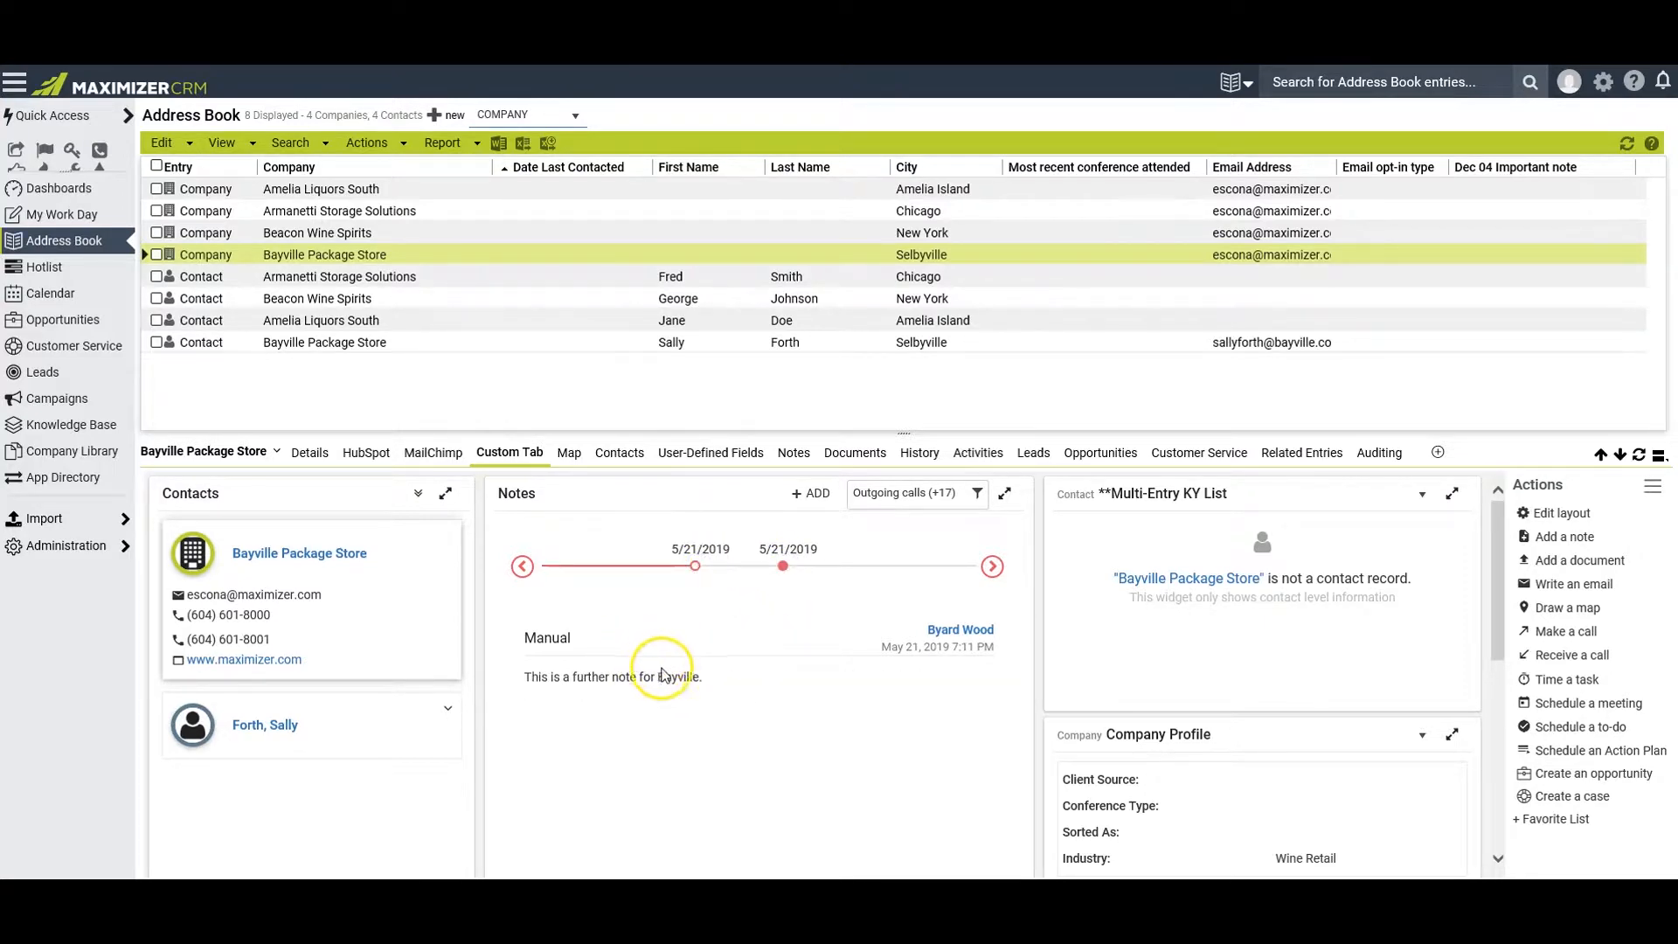
Review the added notes in the lower Notes list widget of the Custom Tab
scroll(752, 733, down, 1)
scroll(751, 731, down, 4)
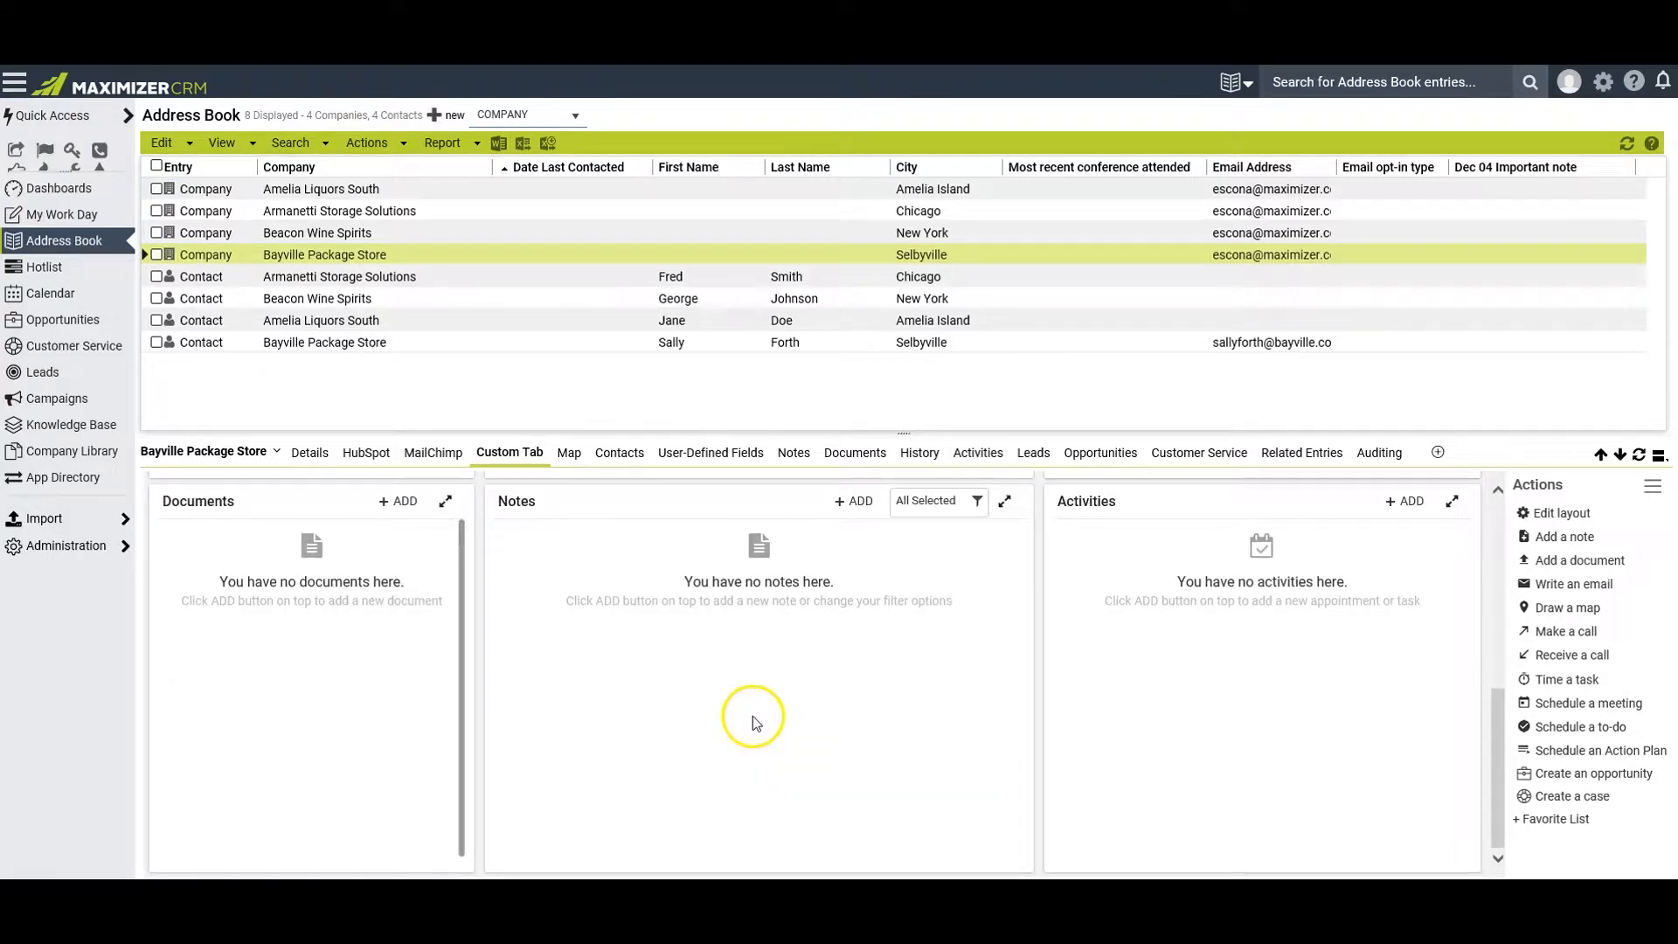
scroll(752, 716, up, 1)
scroll(752, 716, down, 1)
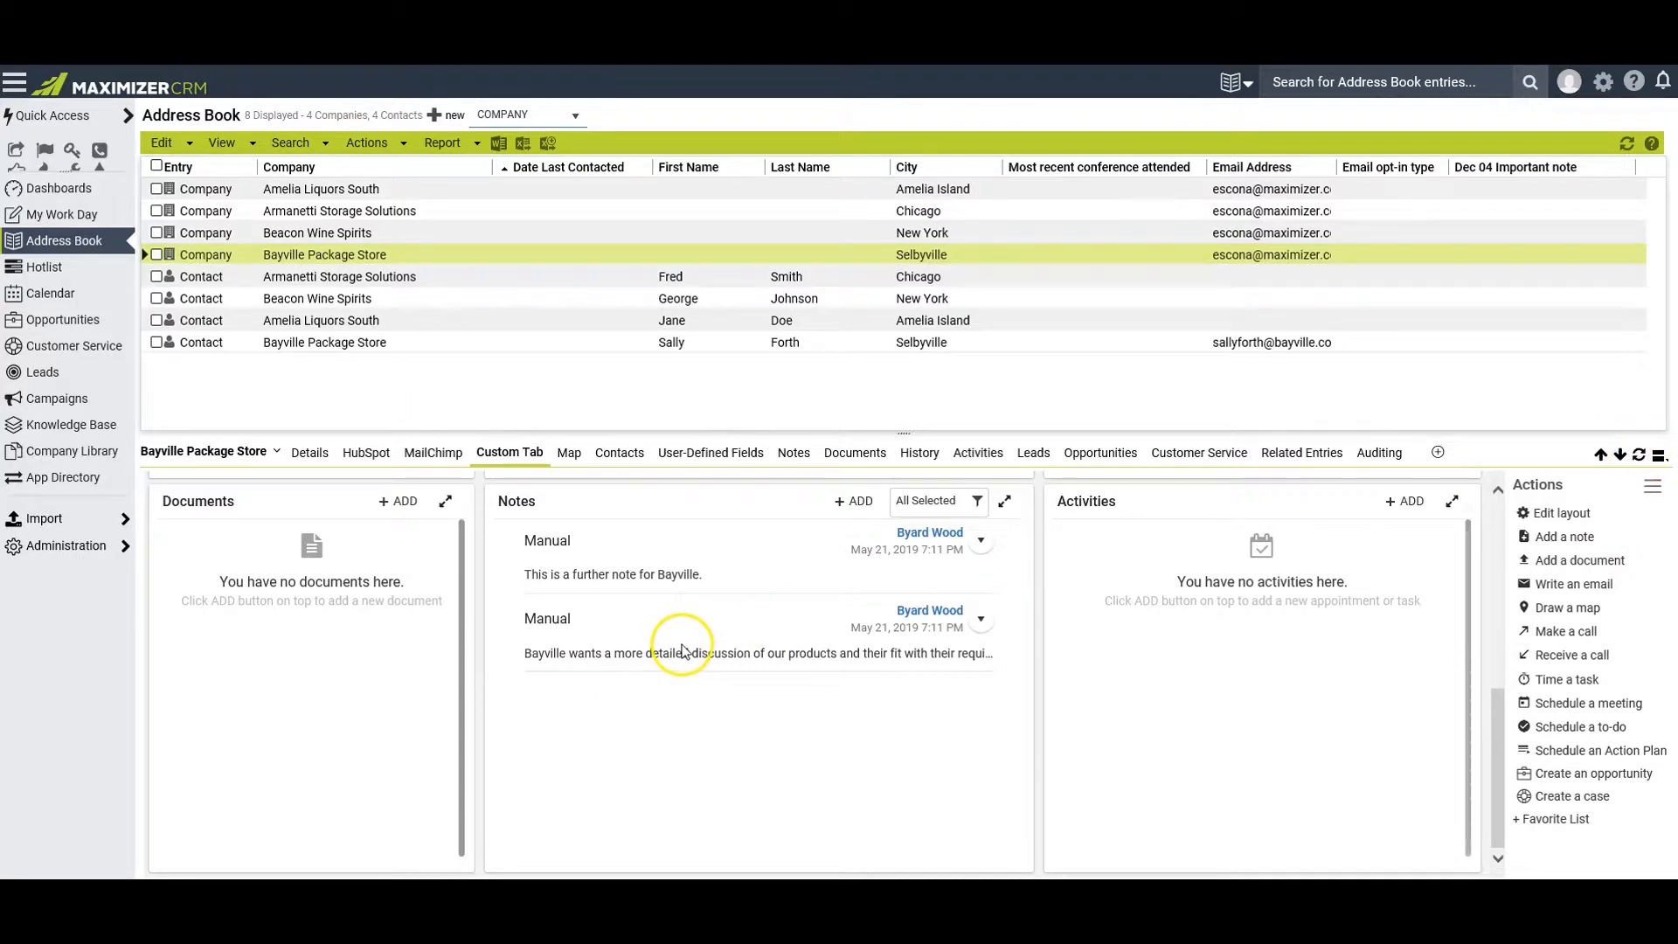
Check the options for adding an activity and the document upload dialog without adding anything
click(1409, 511)
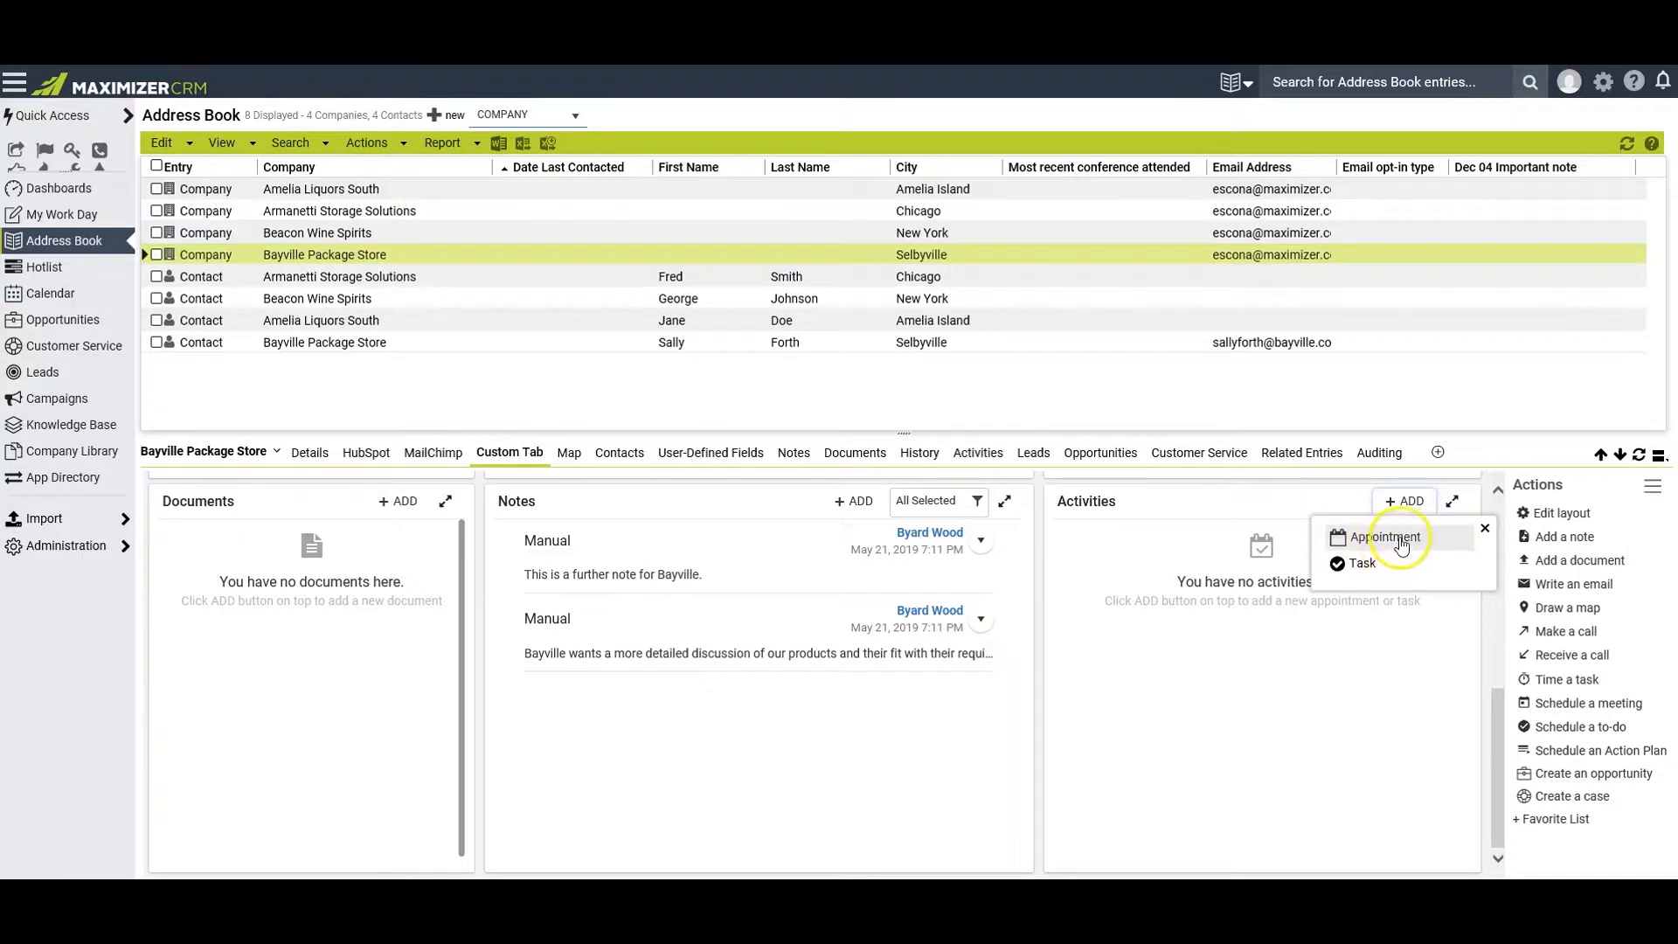
click(1370, 568)
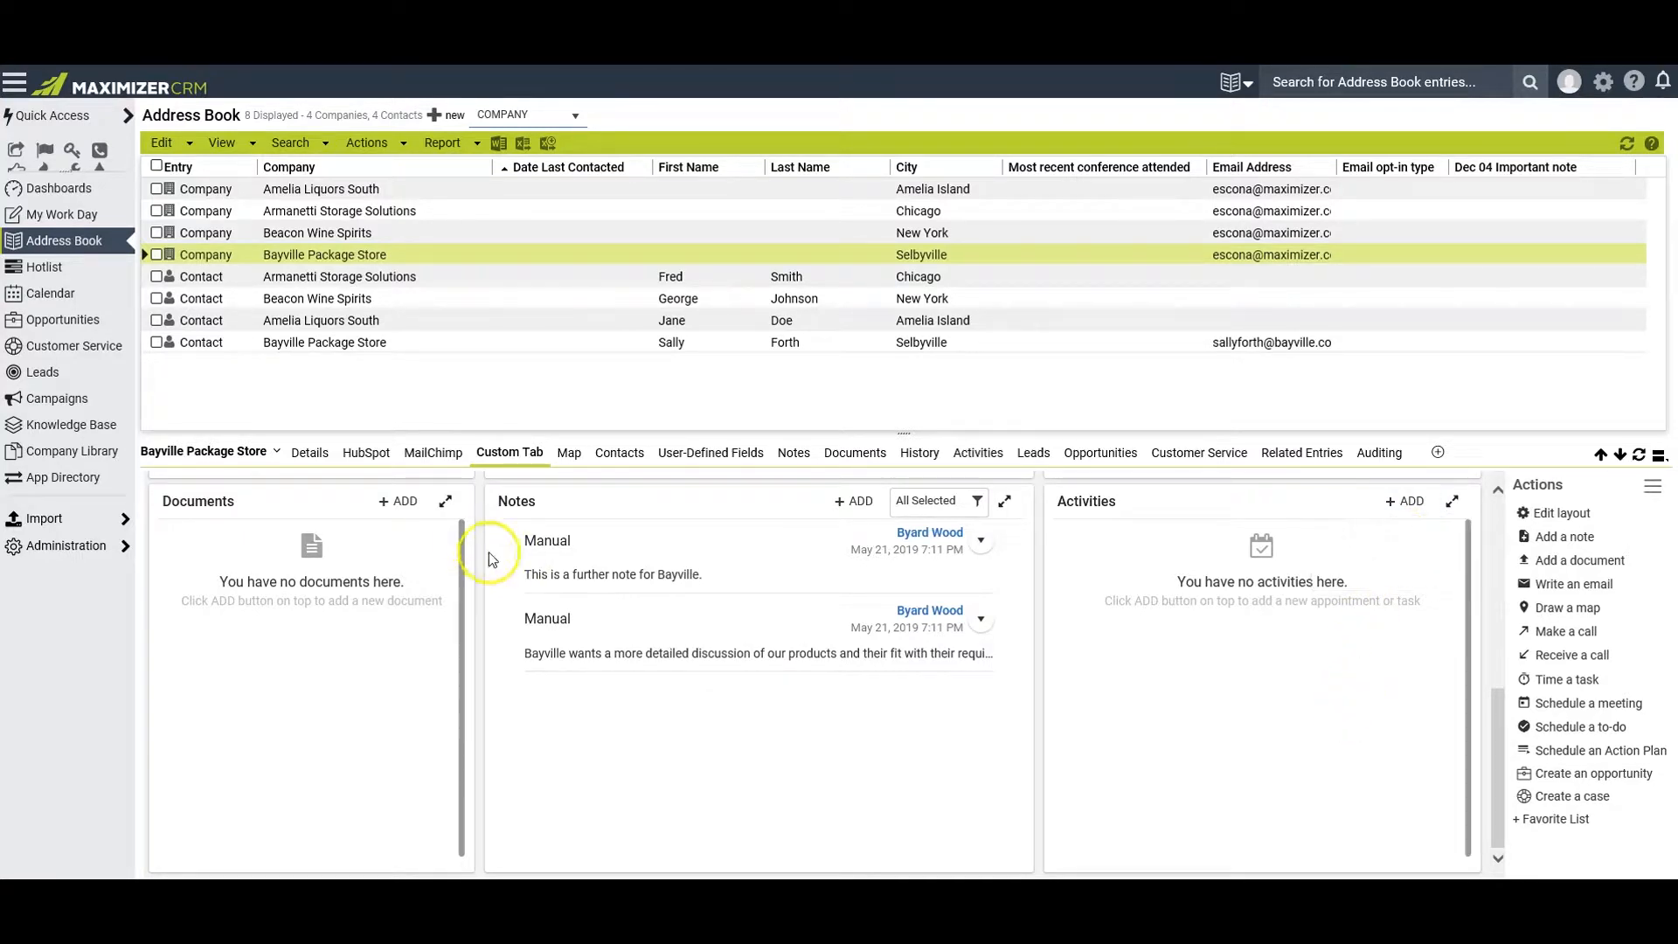
click(402, 505)
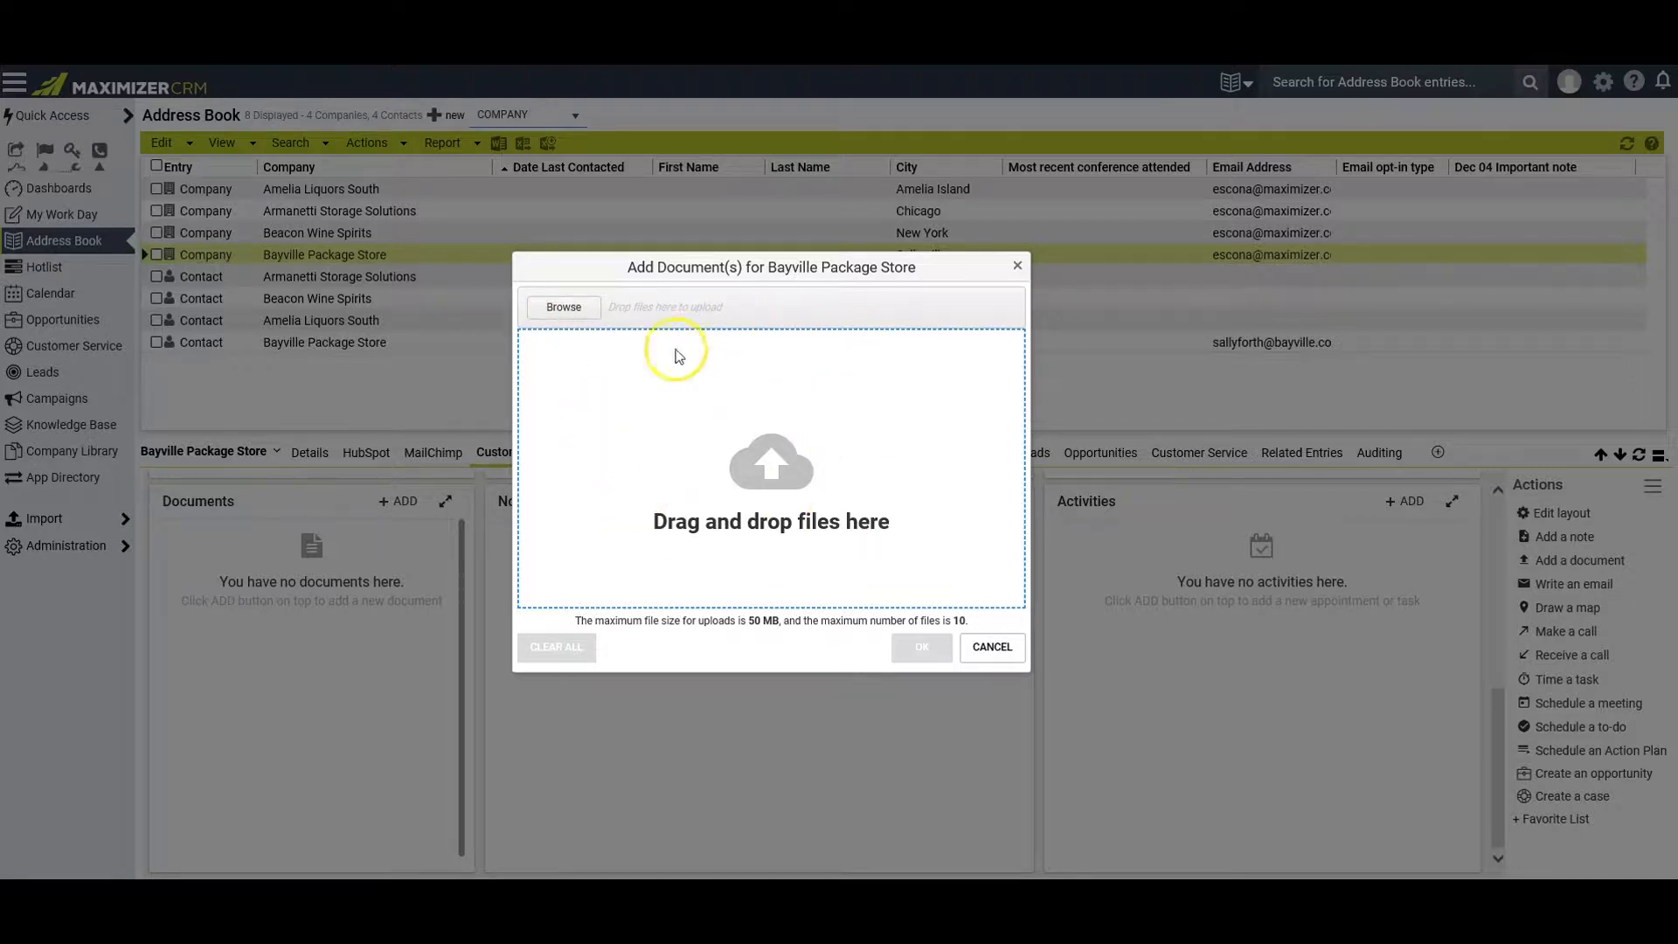
click(994, 651)
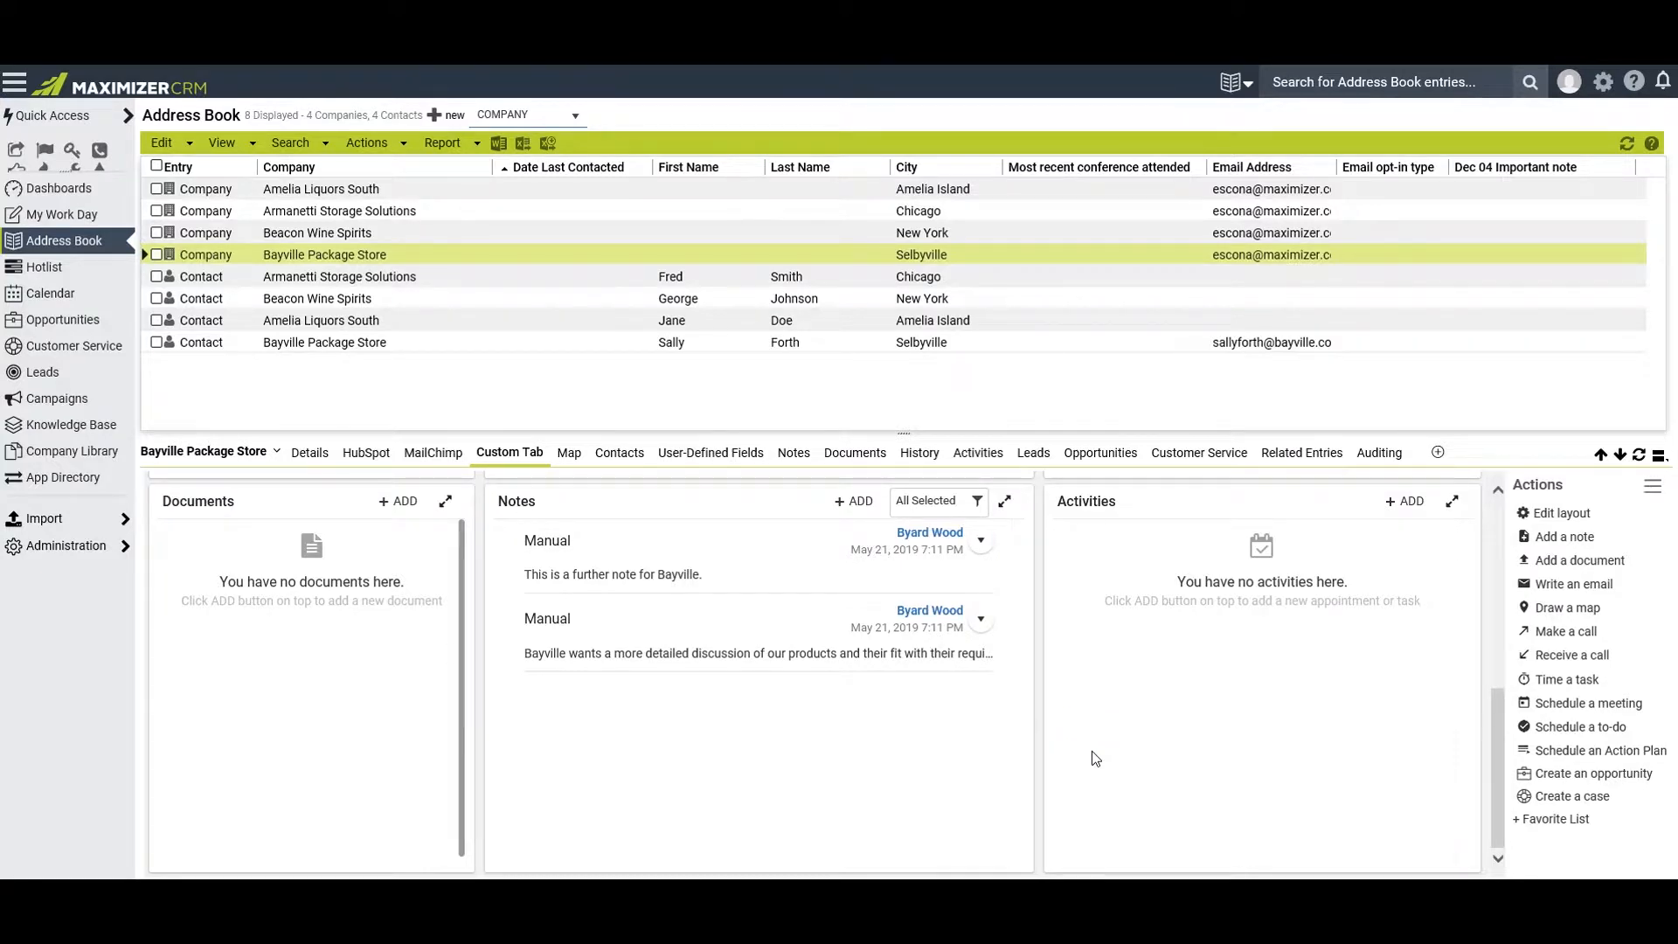
Remove the Activities widget from the Custom Tab layout and save the layout
click(1562, 516)
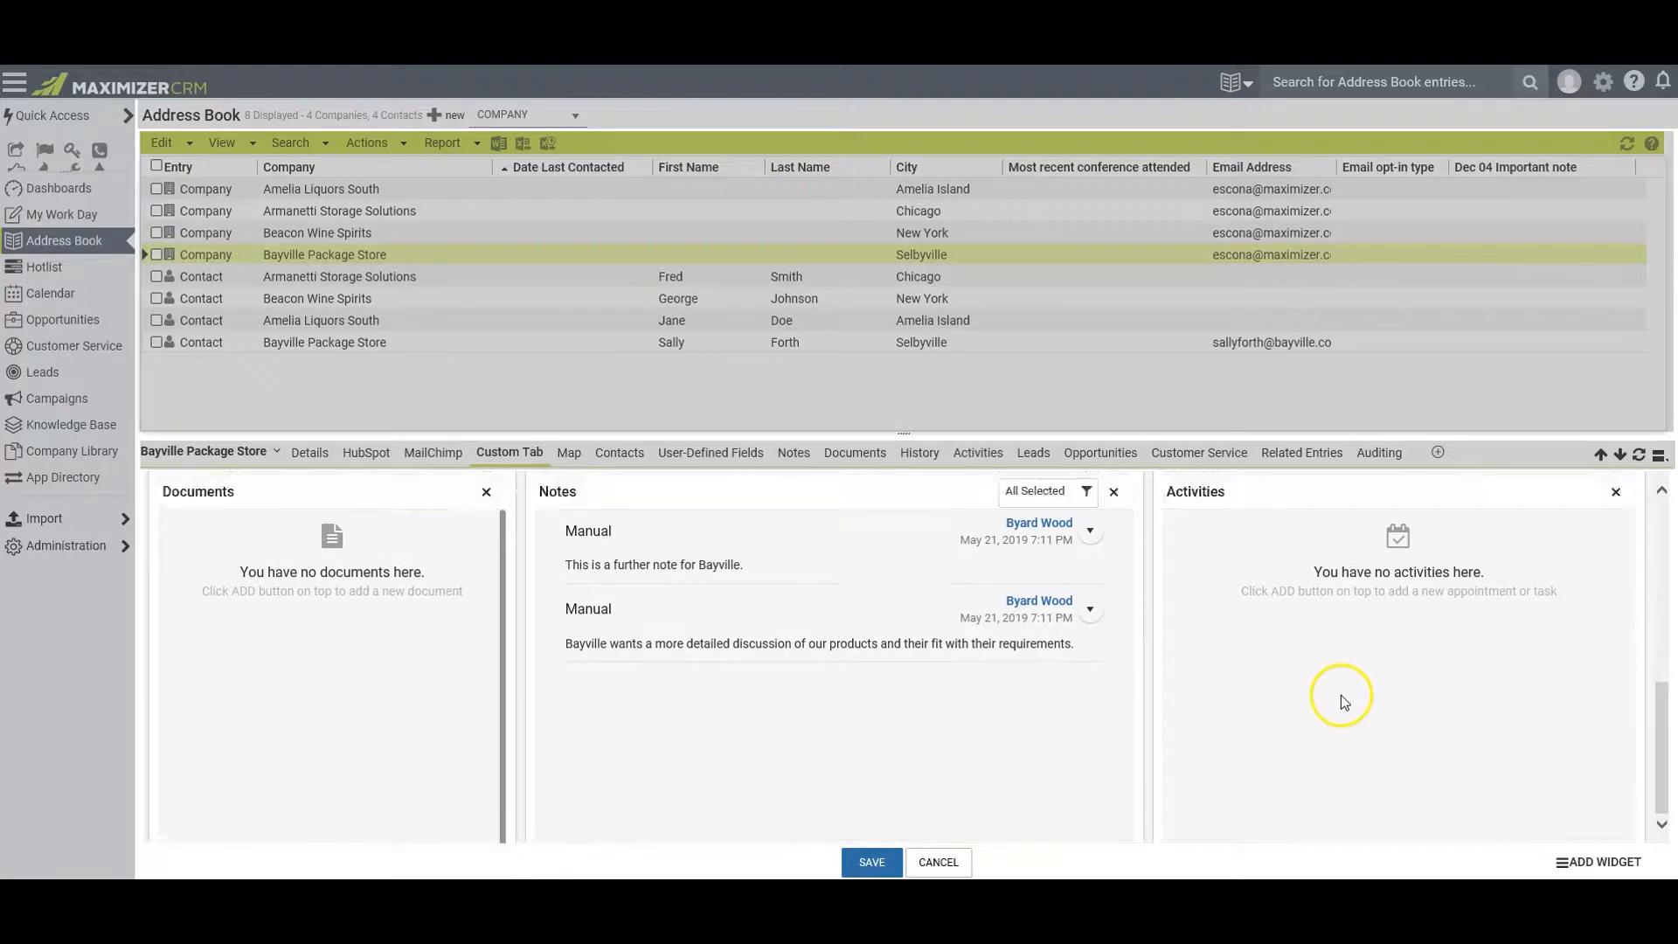
scroll(1344, 702, up, 1)
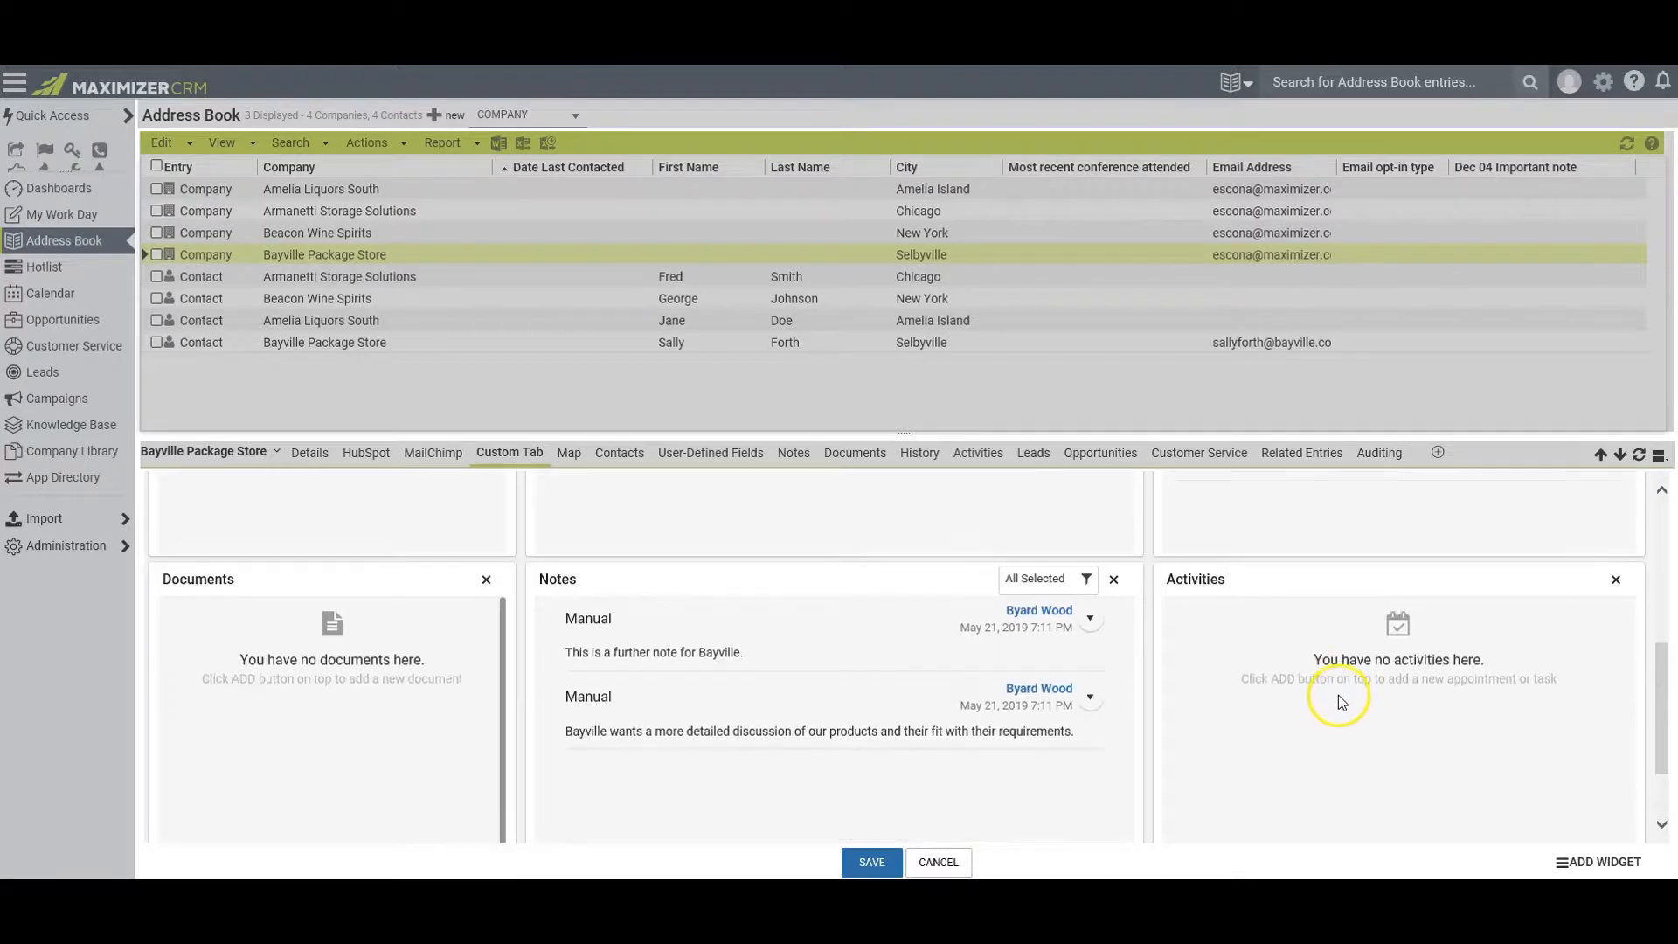
click(1616, 581)
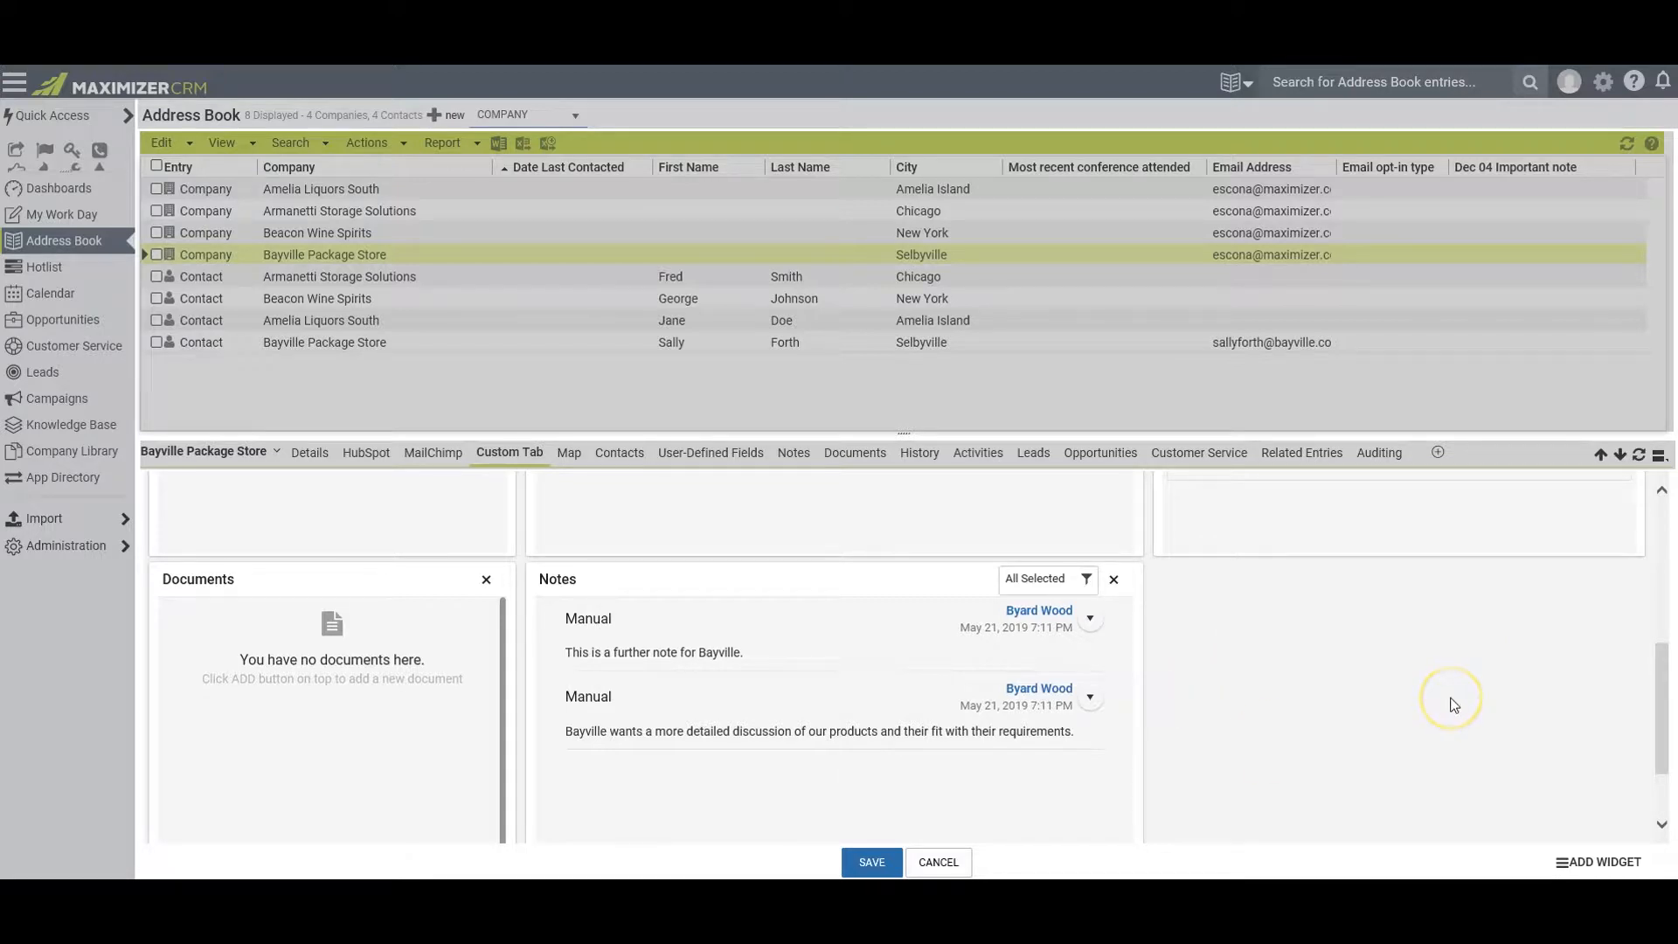
click(870, 862)
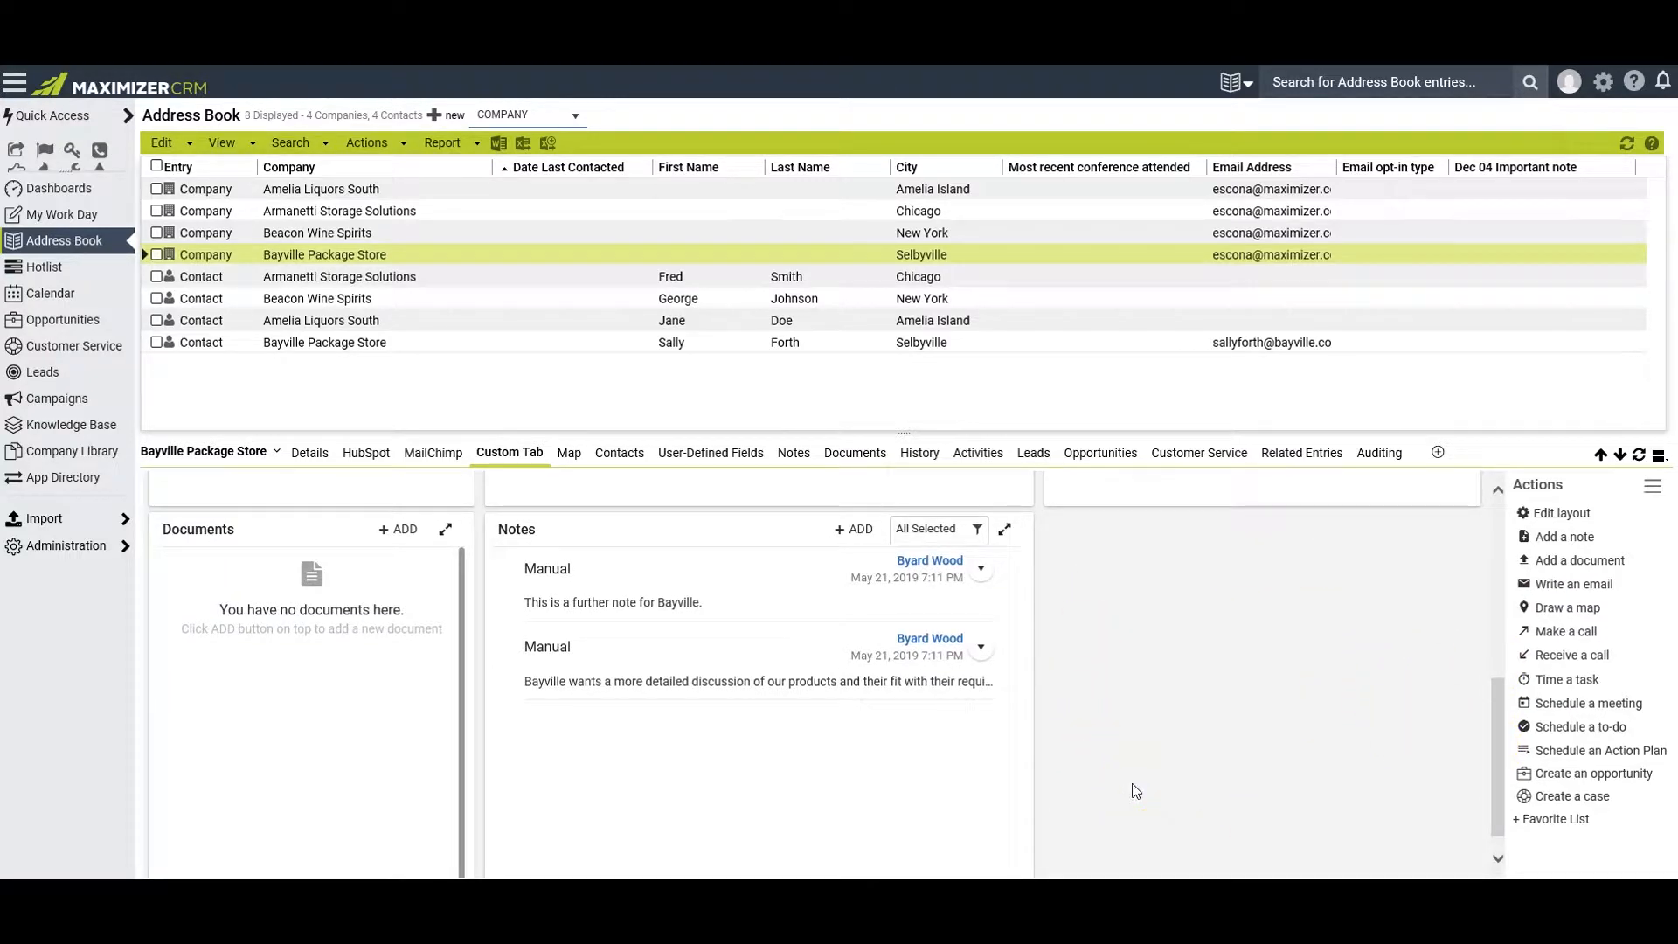
Add the Activities widget back to the Custom Tab layout beside the lower Notes widget and save the layout
click(1552, 519)
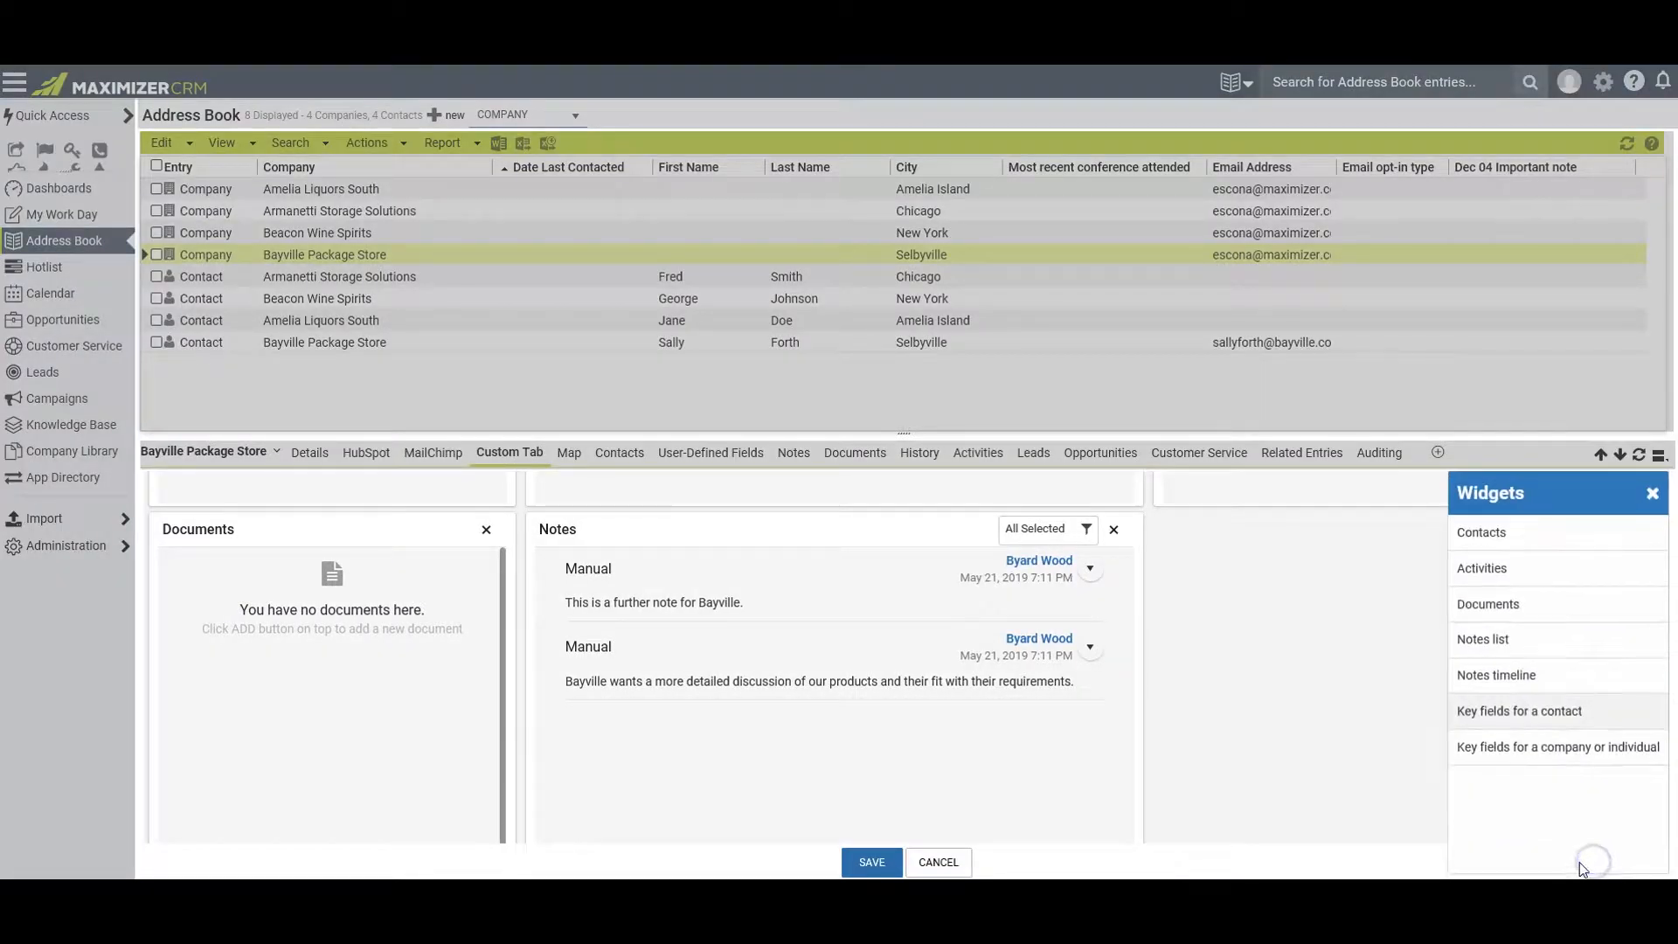
drag(1322, 680, 1325, 678)
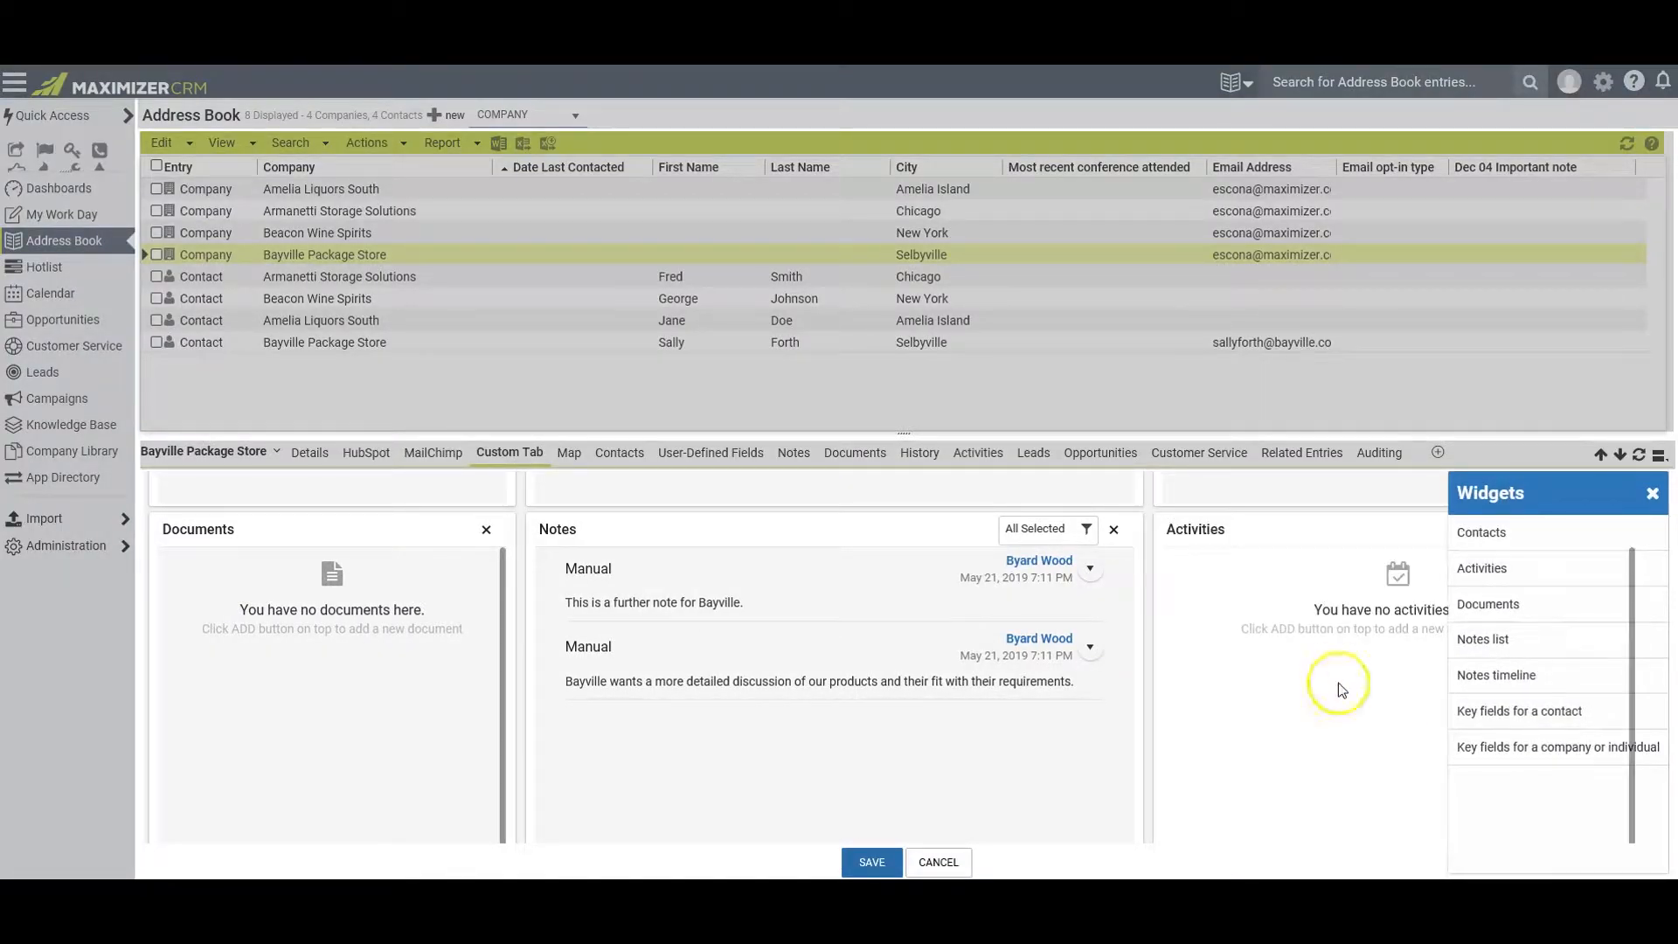
click(1651, 495)
click(871, 860)
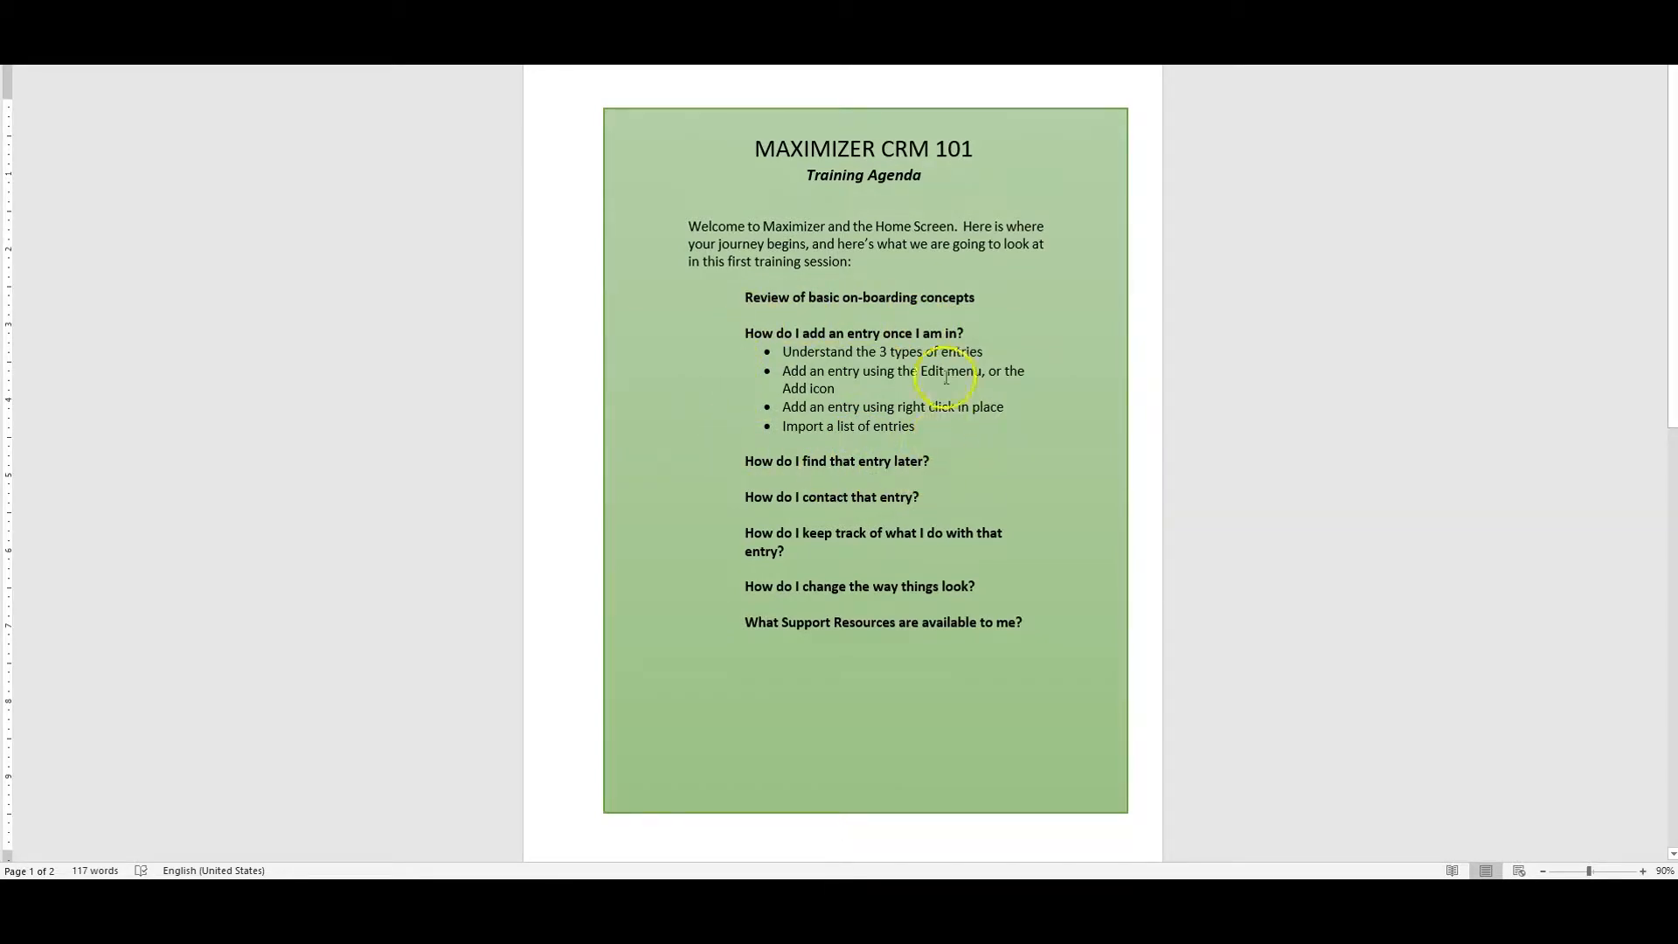
Switch to the Word training agenda and review its points on entry types, ways to add an entry and importing a list
drag(984, 351, 883, 350)
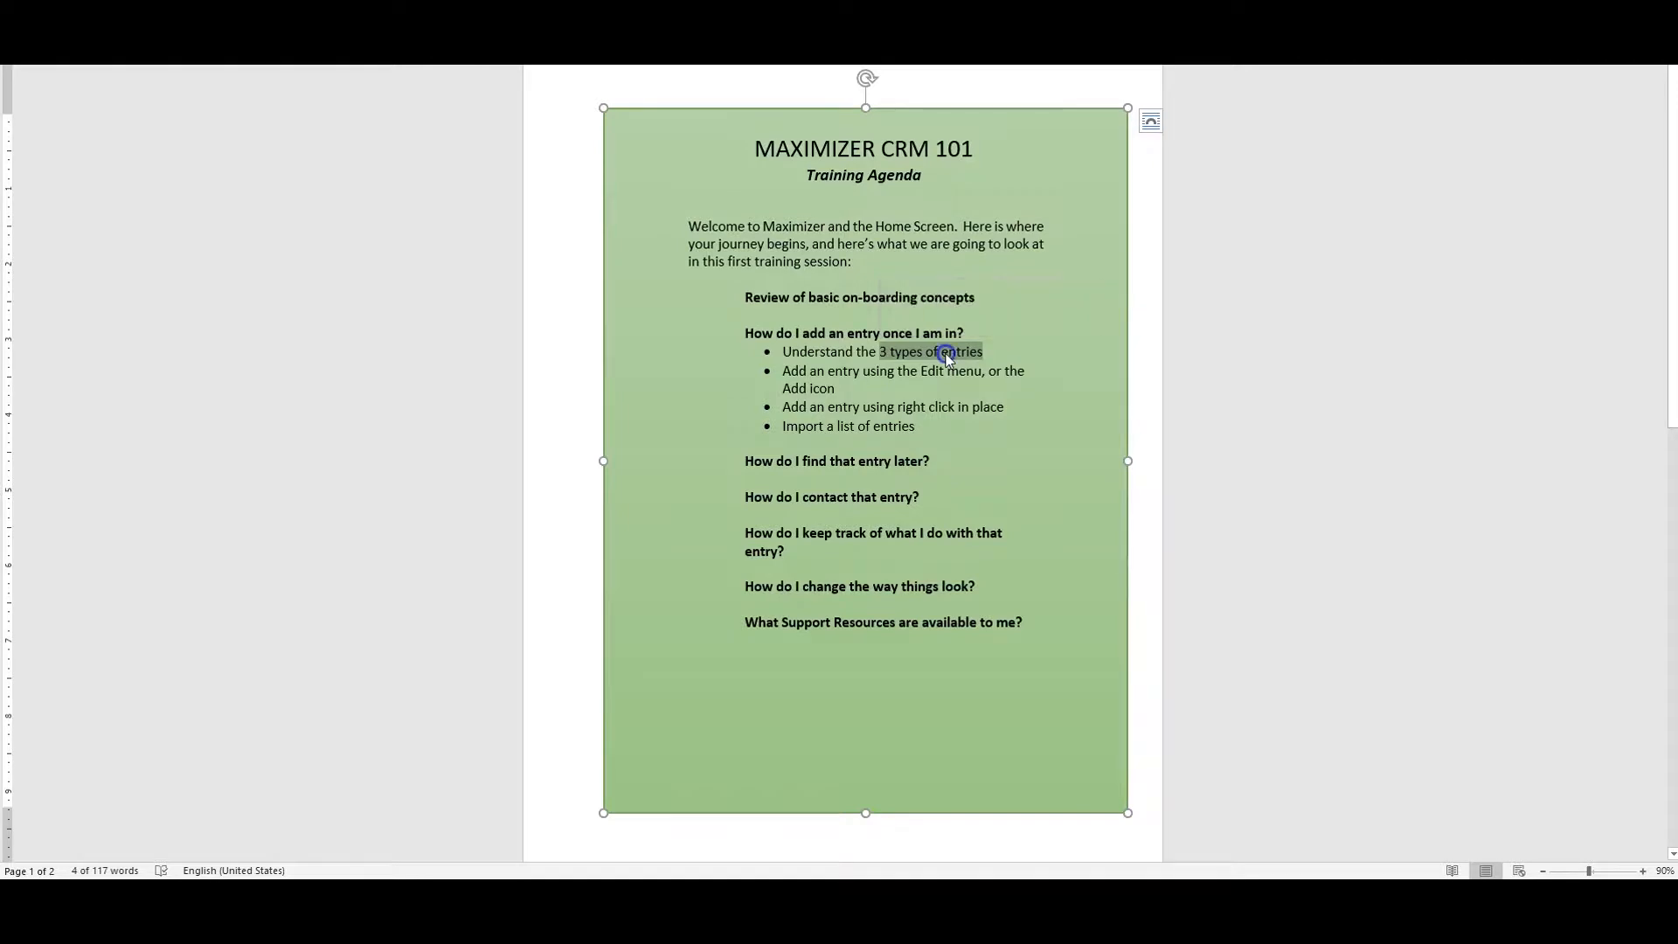
drag(770, 369, 981, 410)
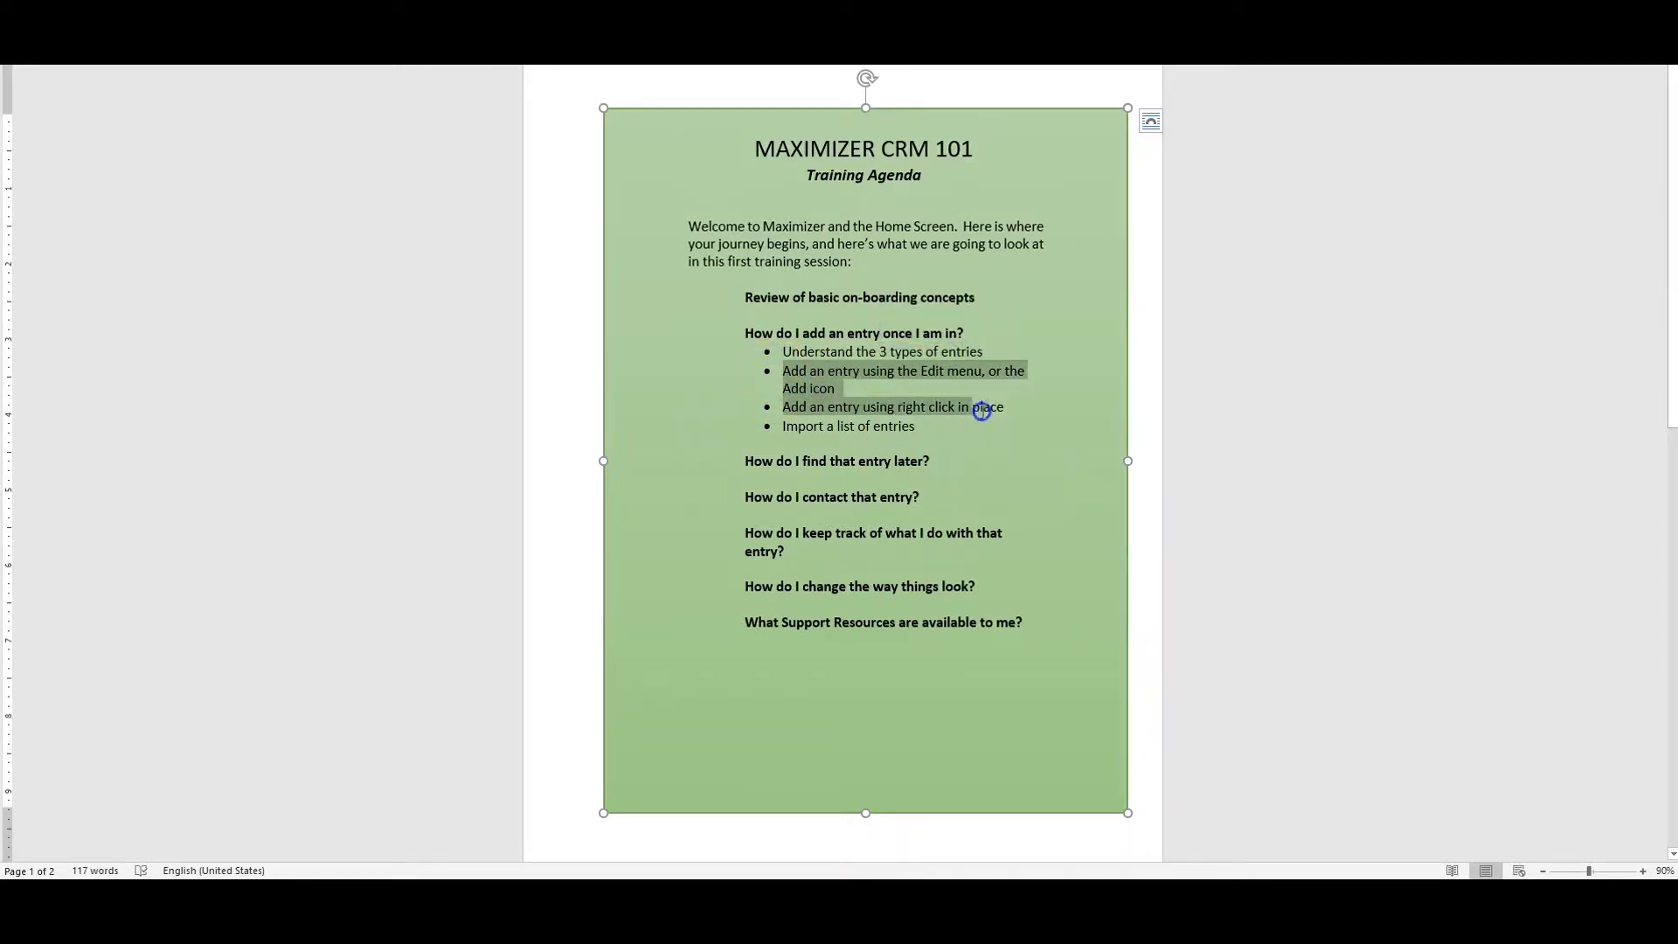
click(789, 424)
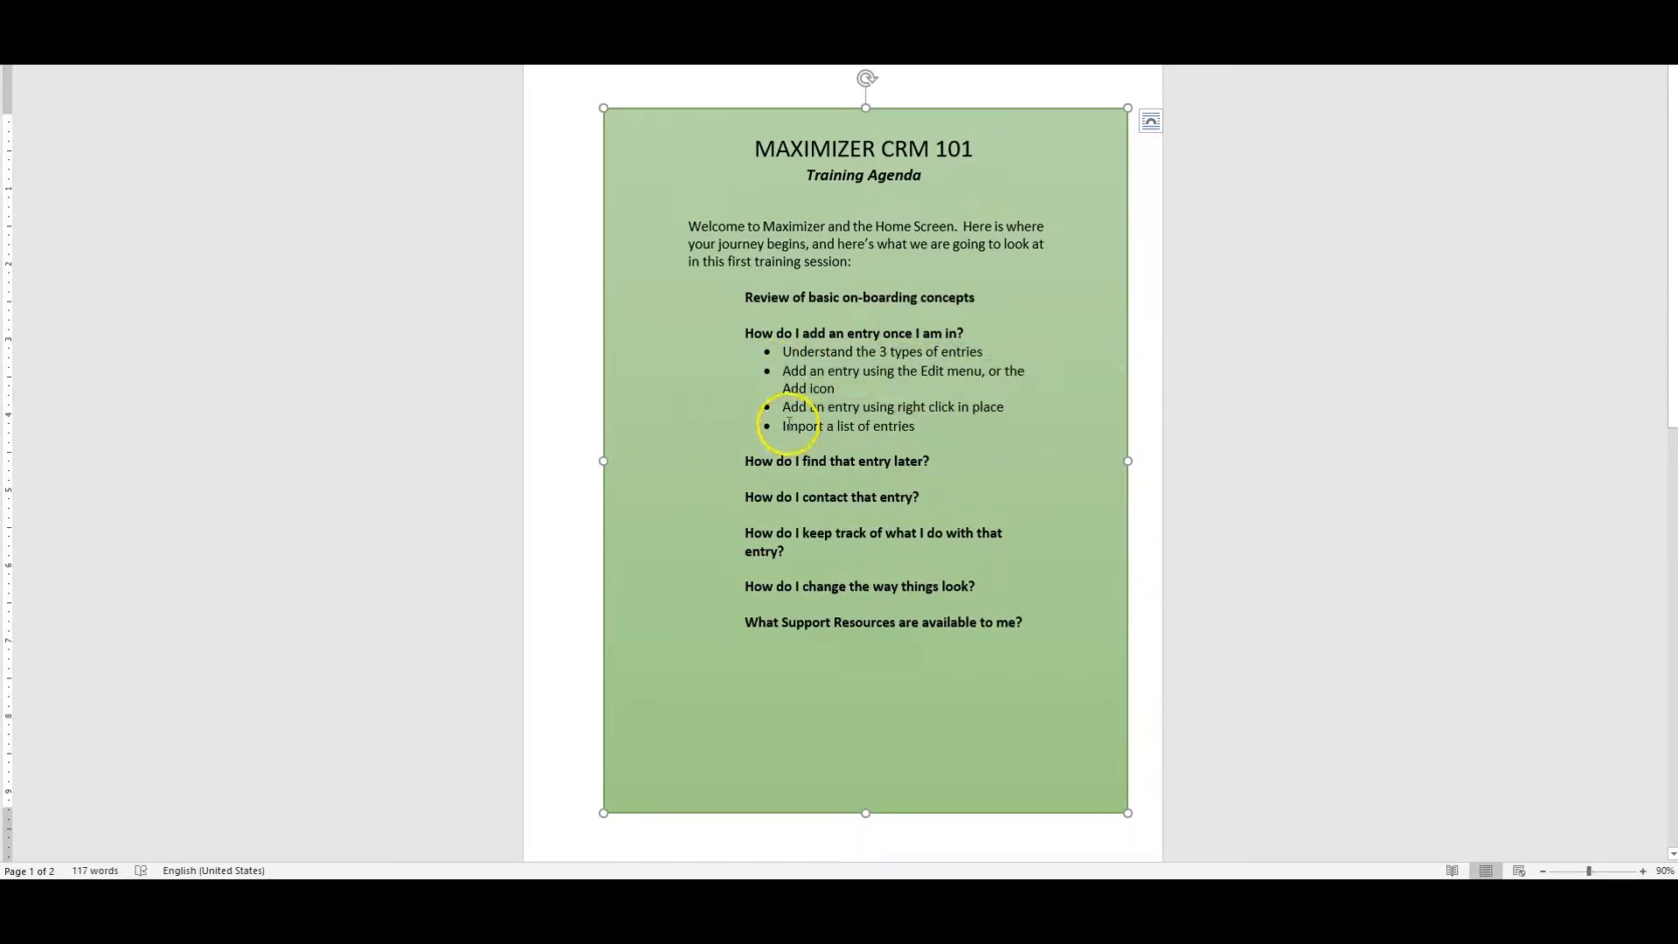
drag(803, 425, 911, 429)
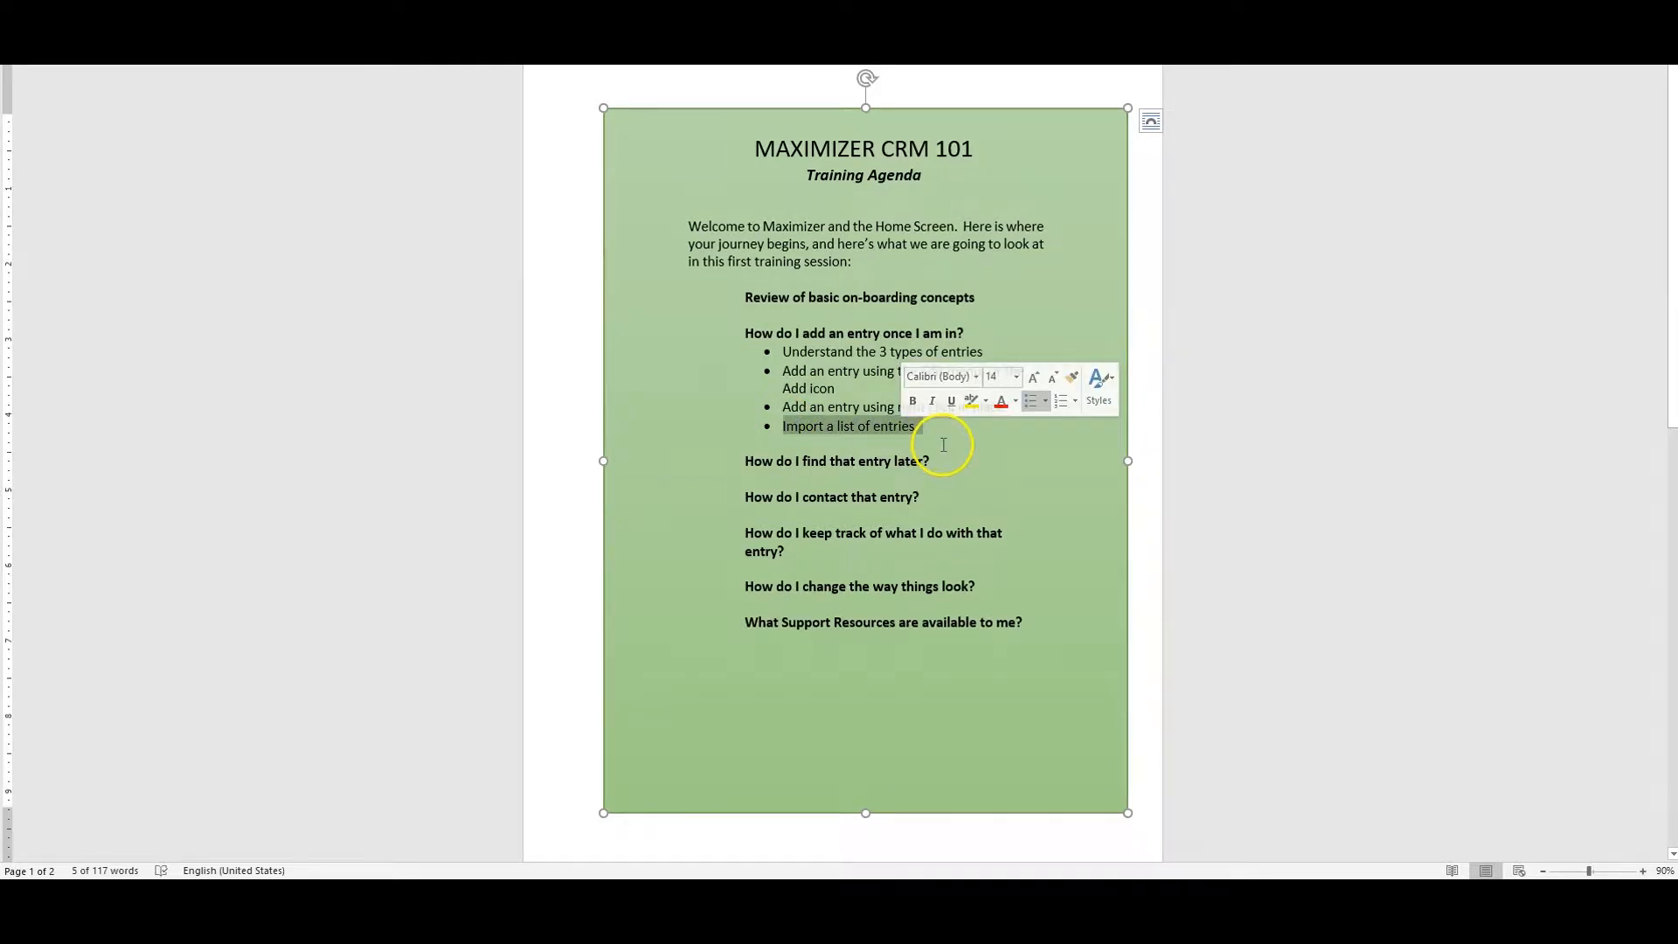
click(943, 444)
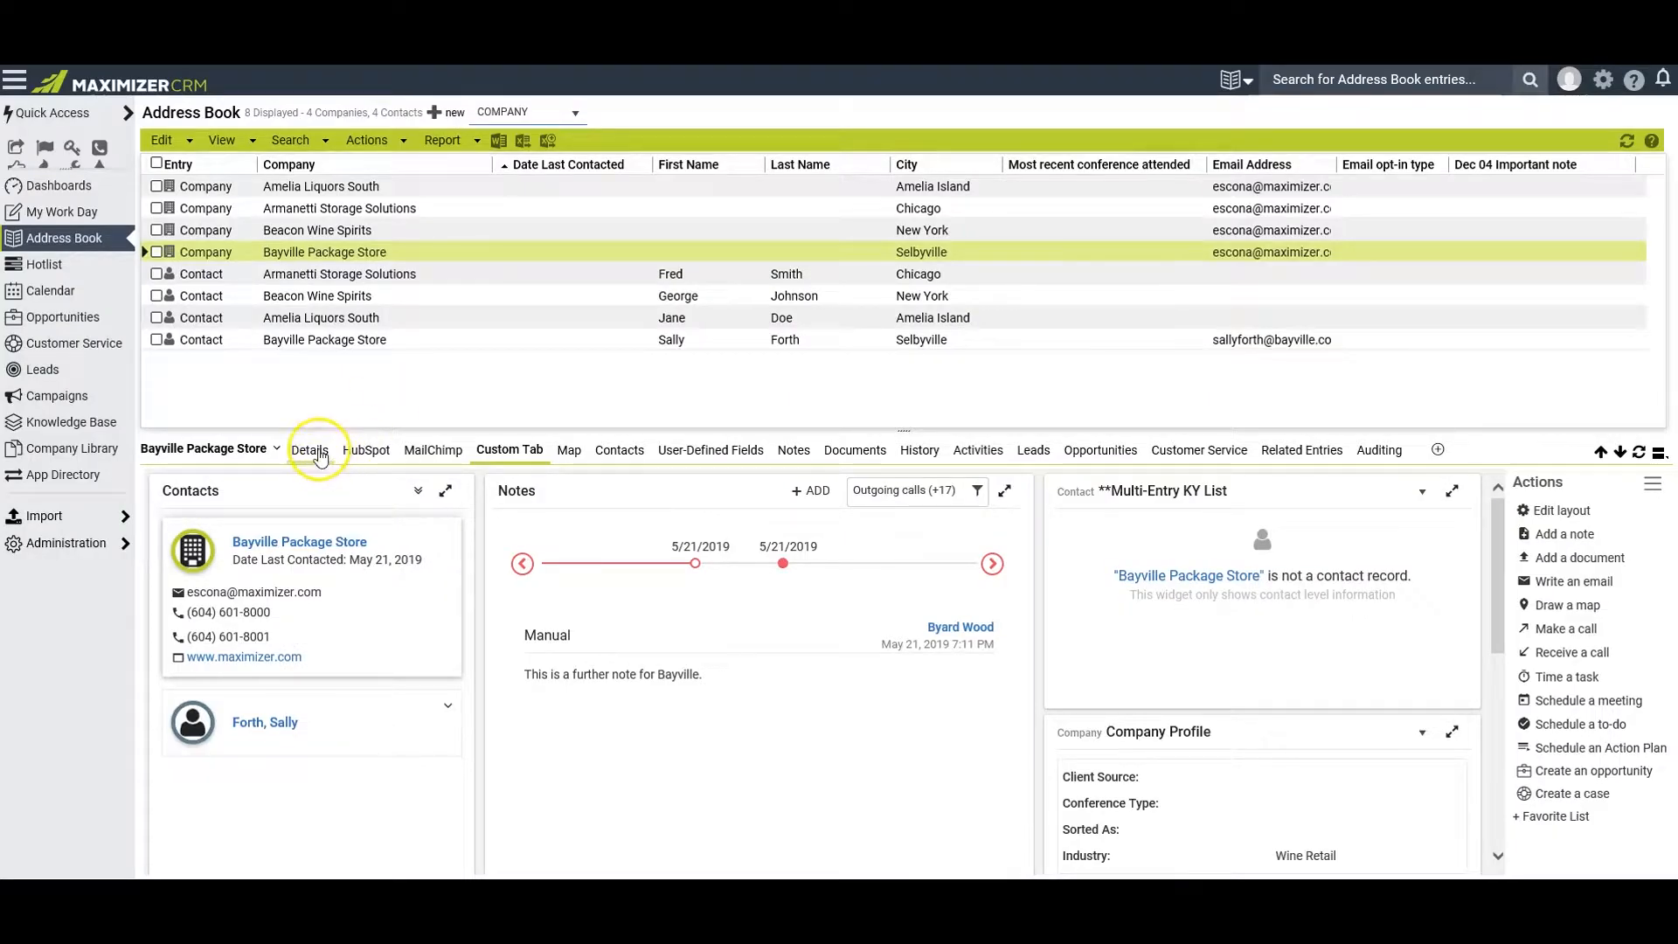
Show the details of Bayville Package Store and check the edit commands for adding a company, individual or contact
click(320, 453)
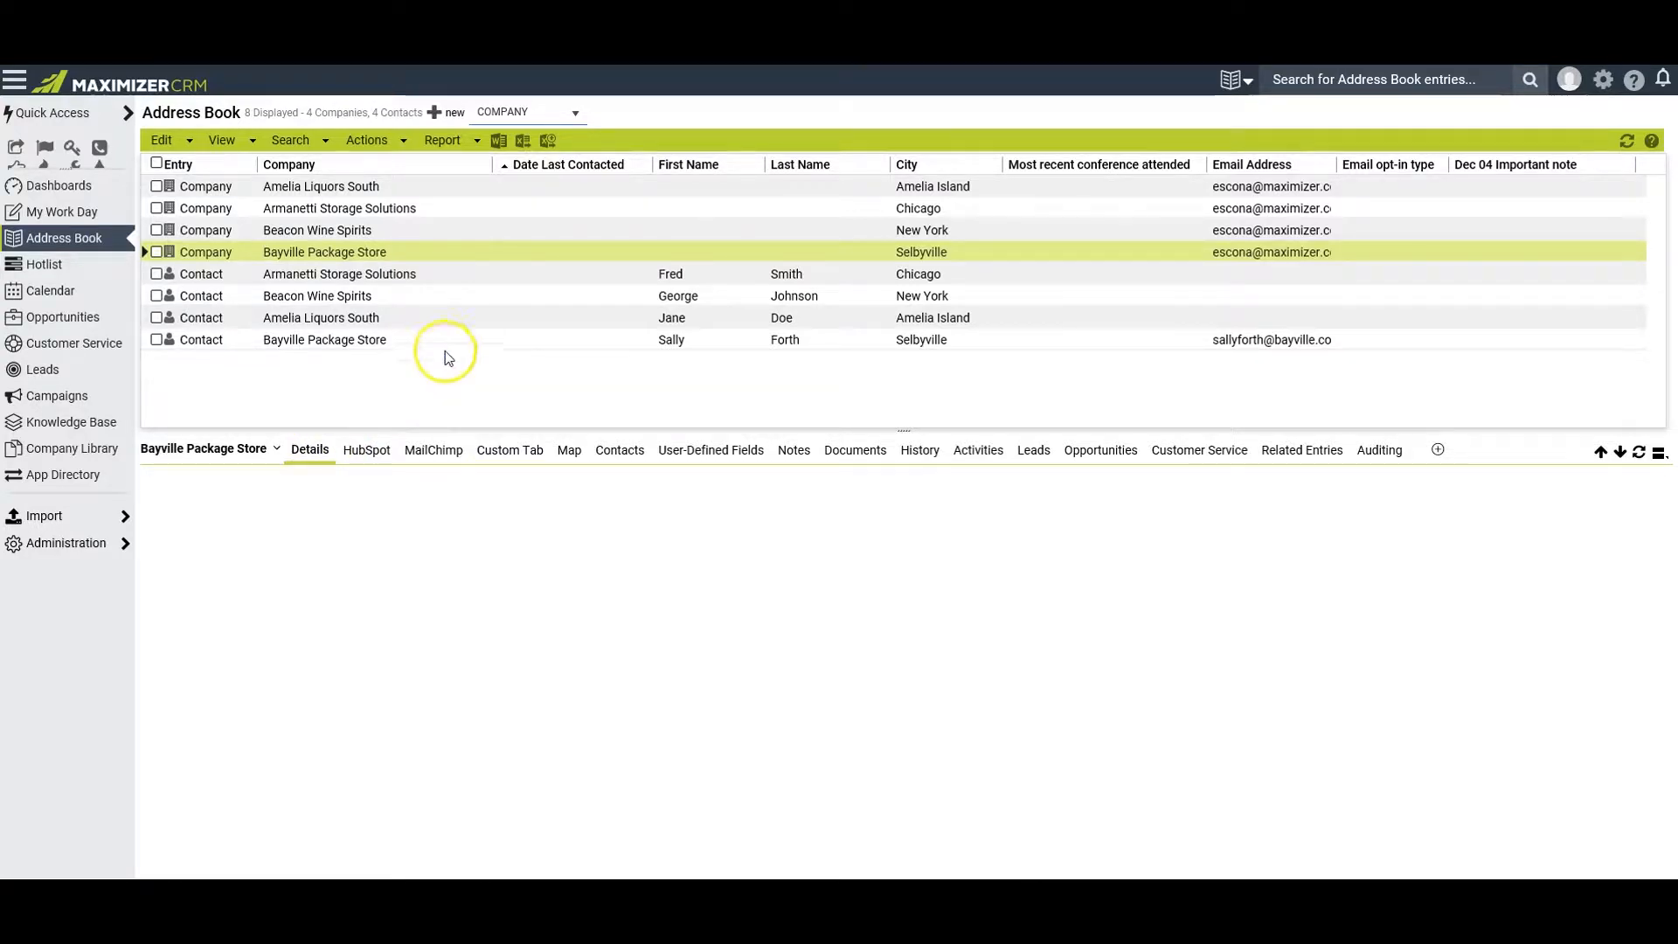
click(164, 140)
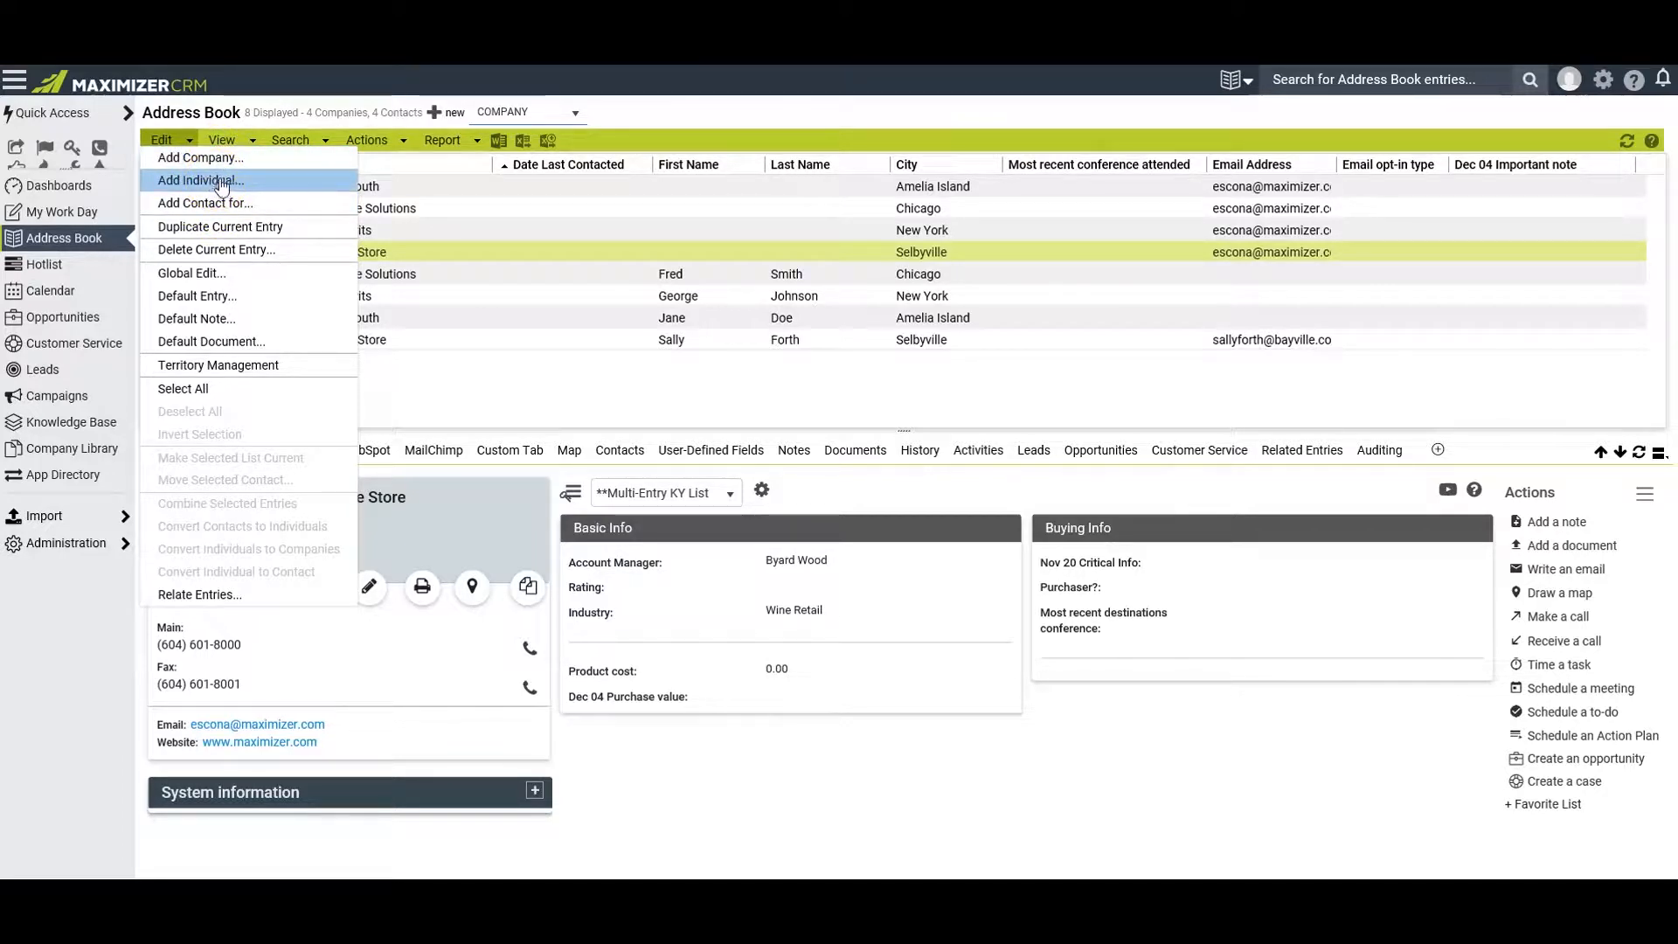
click(207, 210)
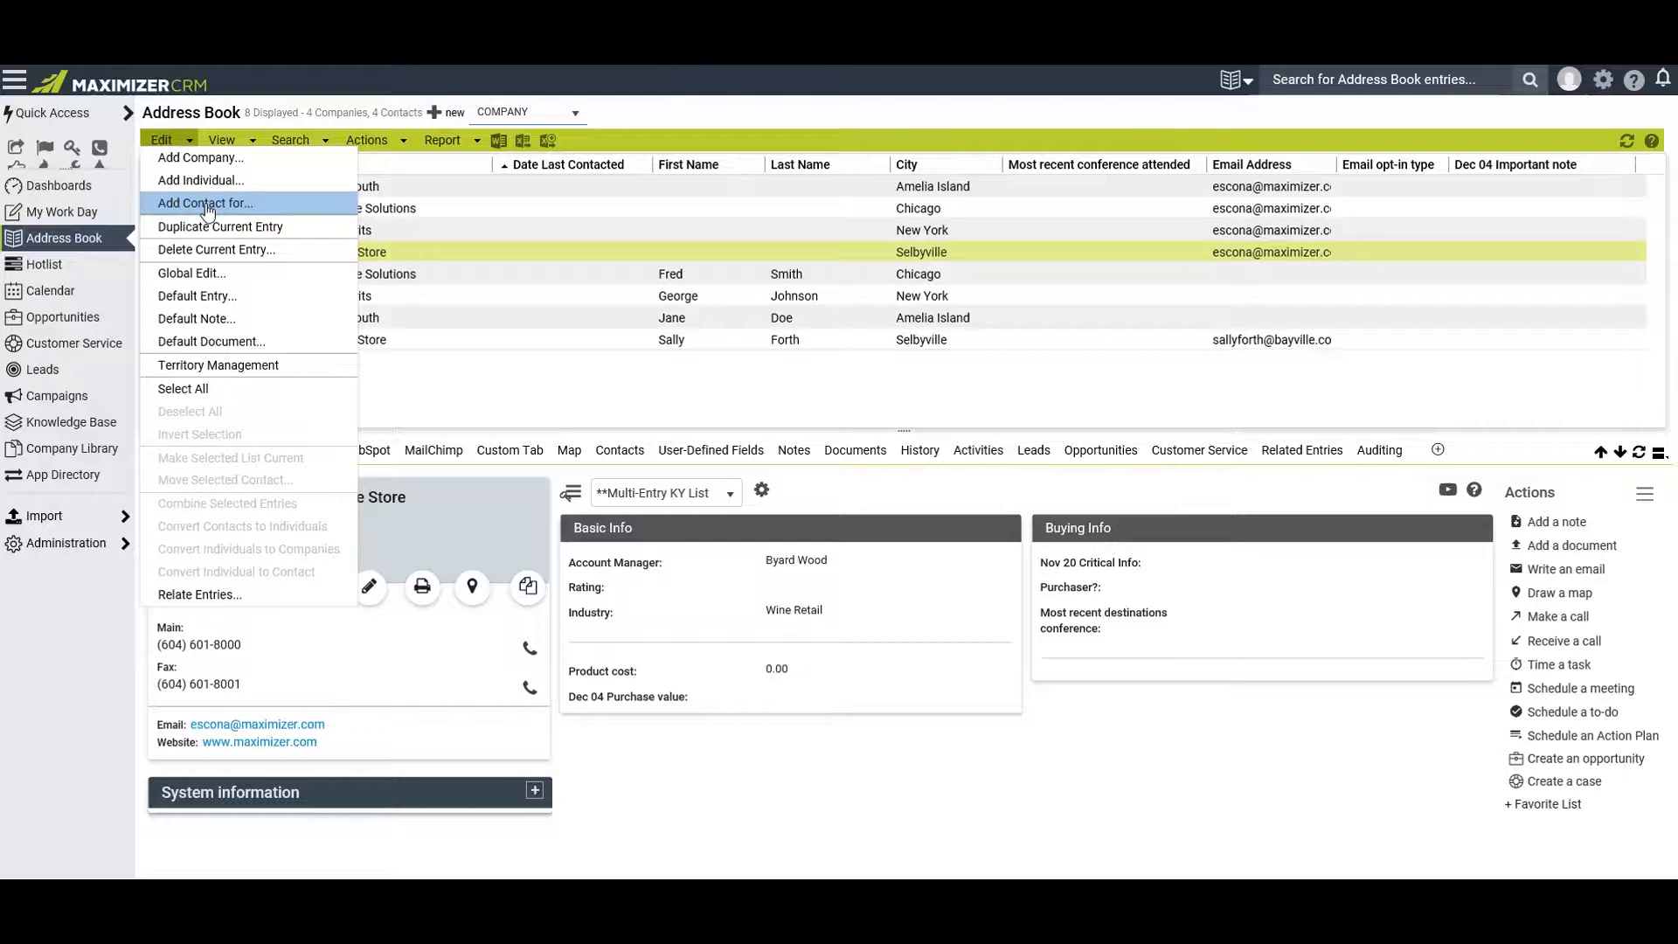
click(239, 172)
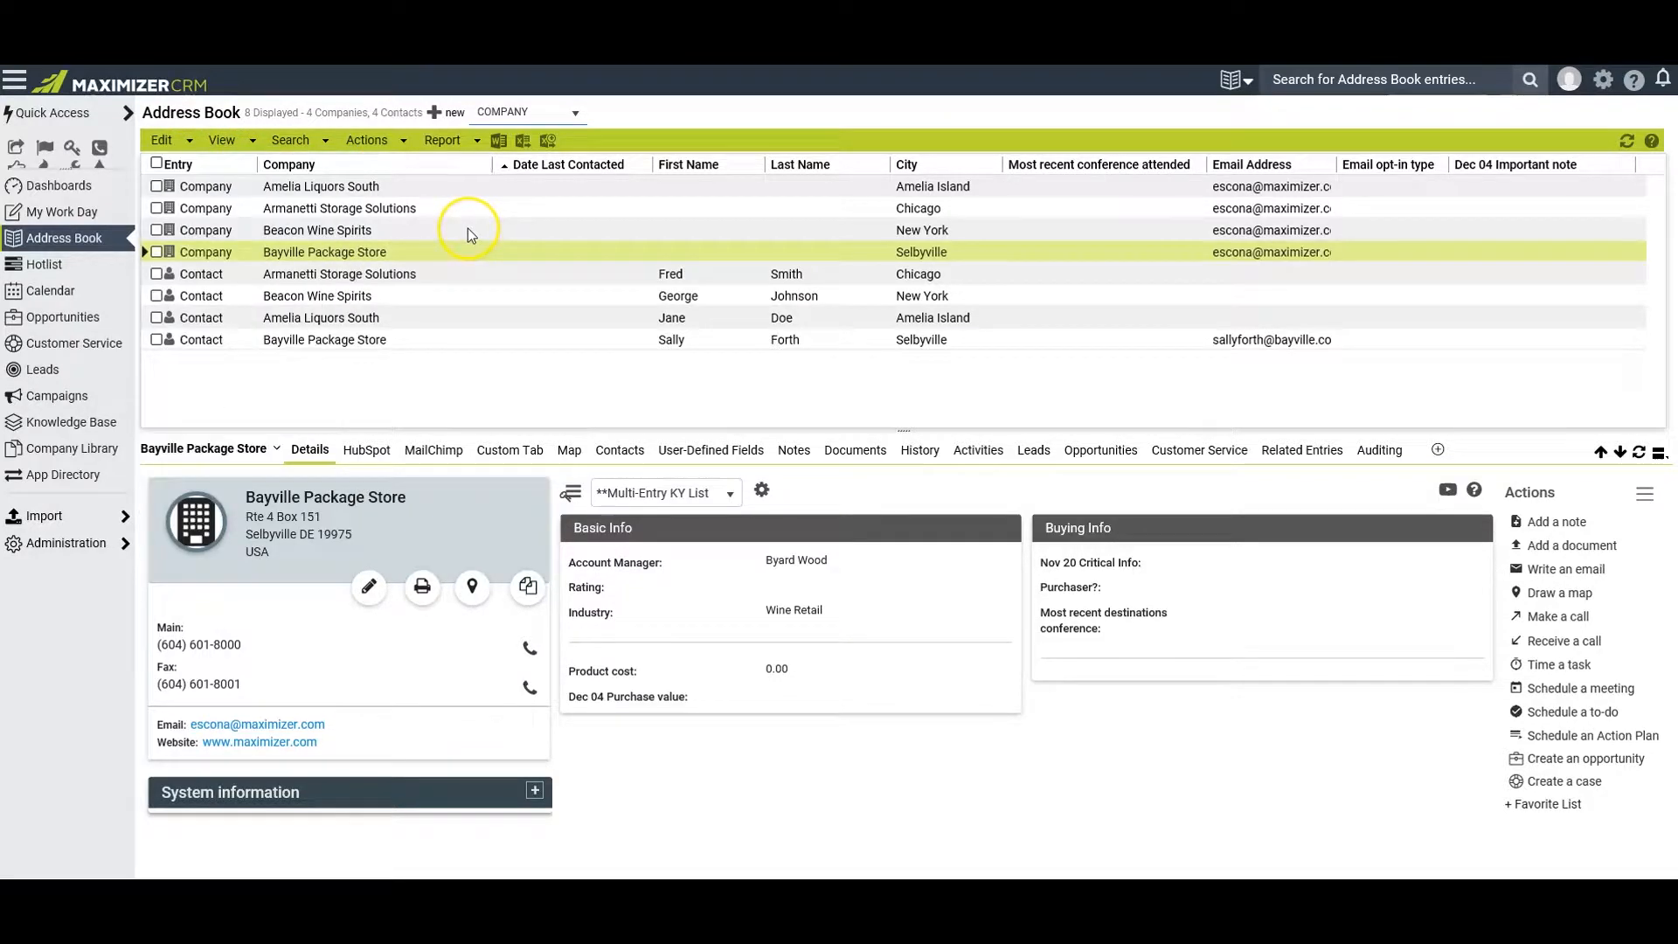
Switch the new entry type to Individual and examine the blank individual form and its last name field without saving
click(576, 114)
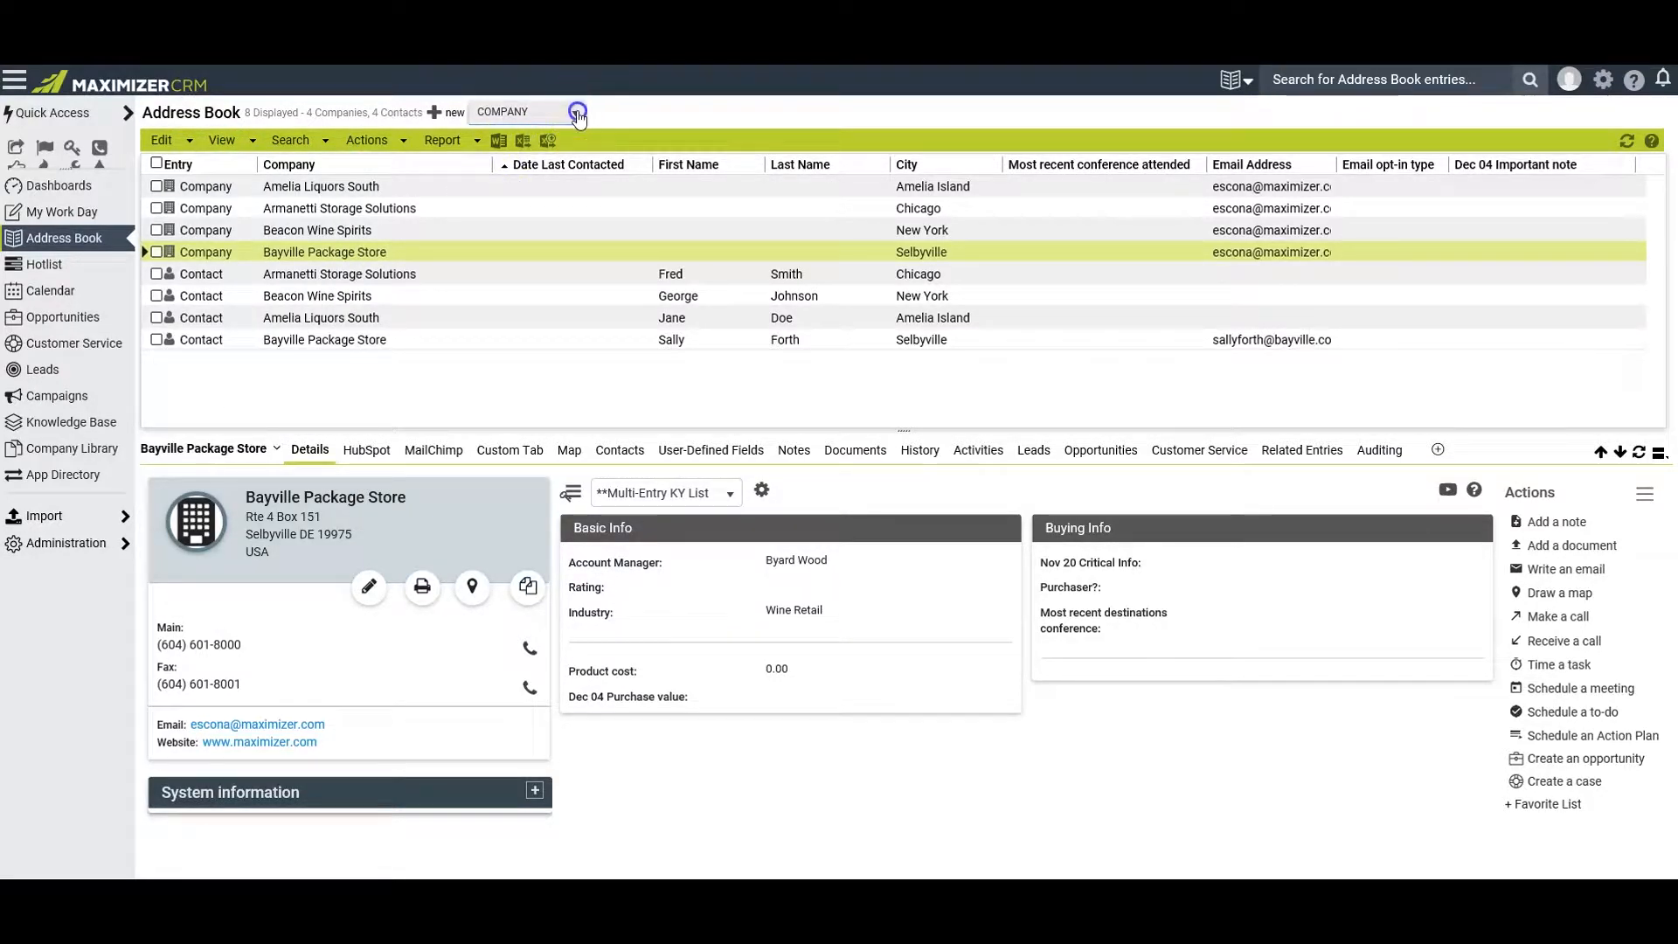
click(538, 164)
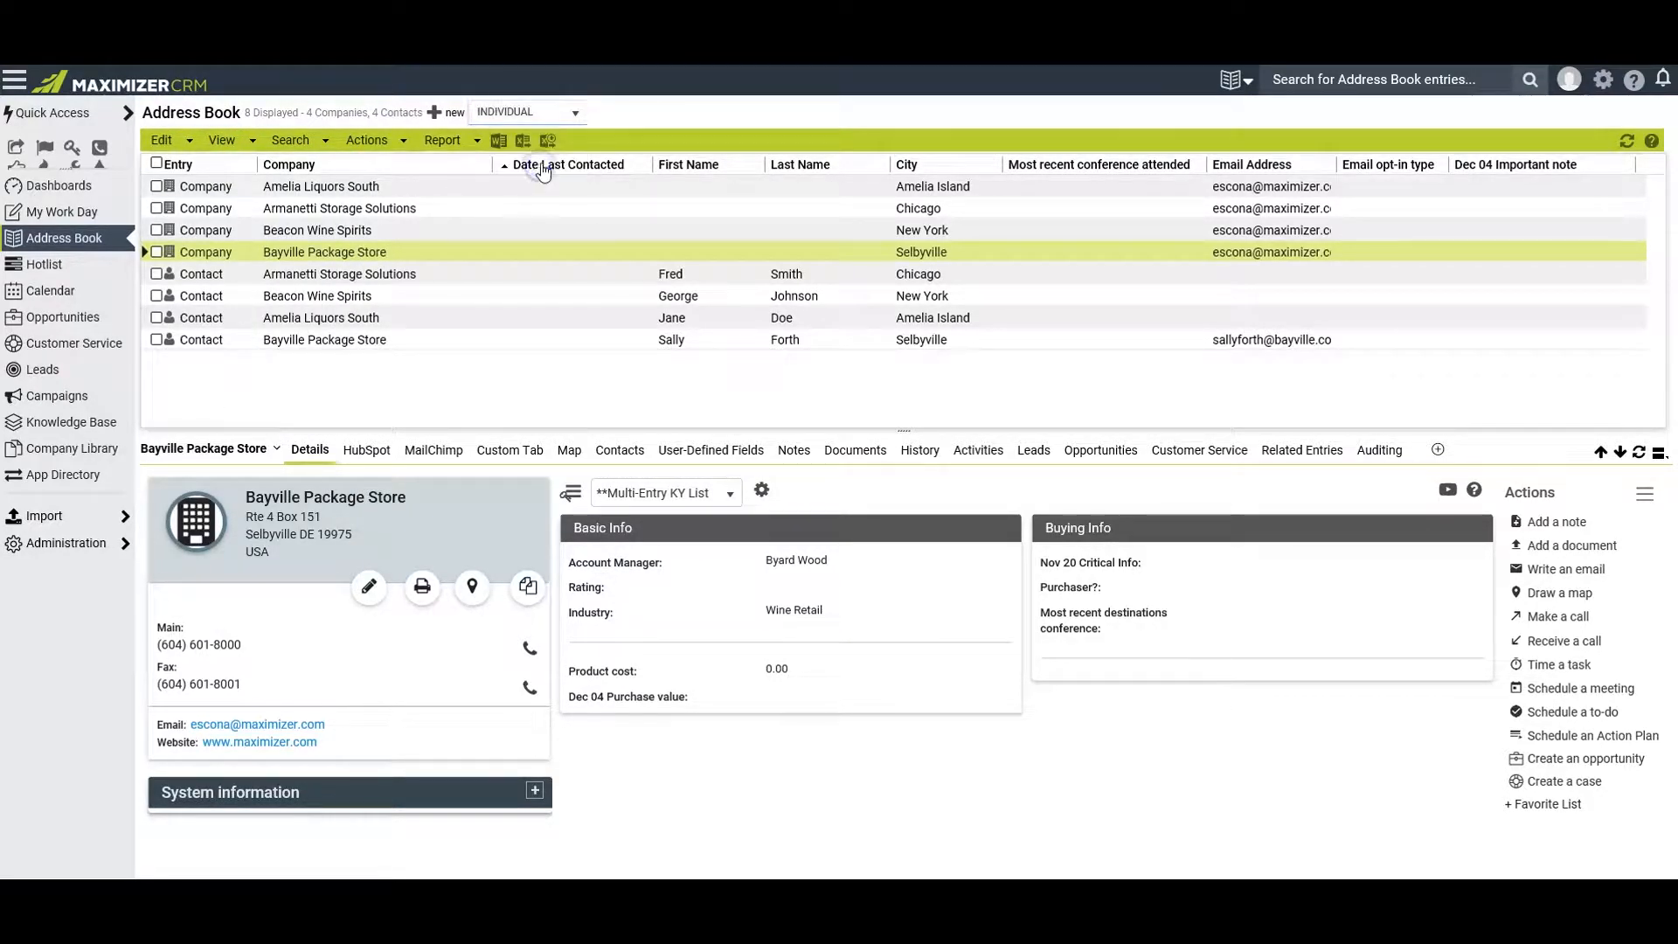
click(434, 114)
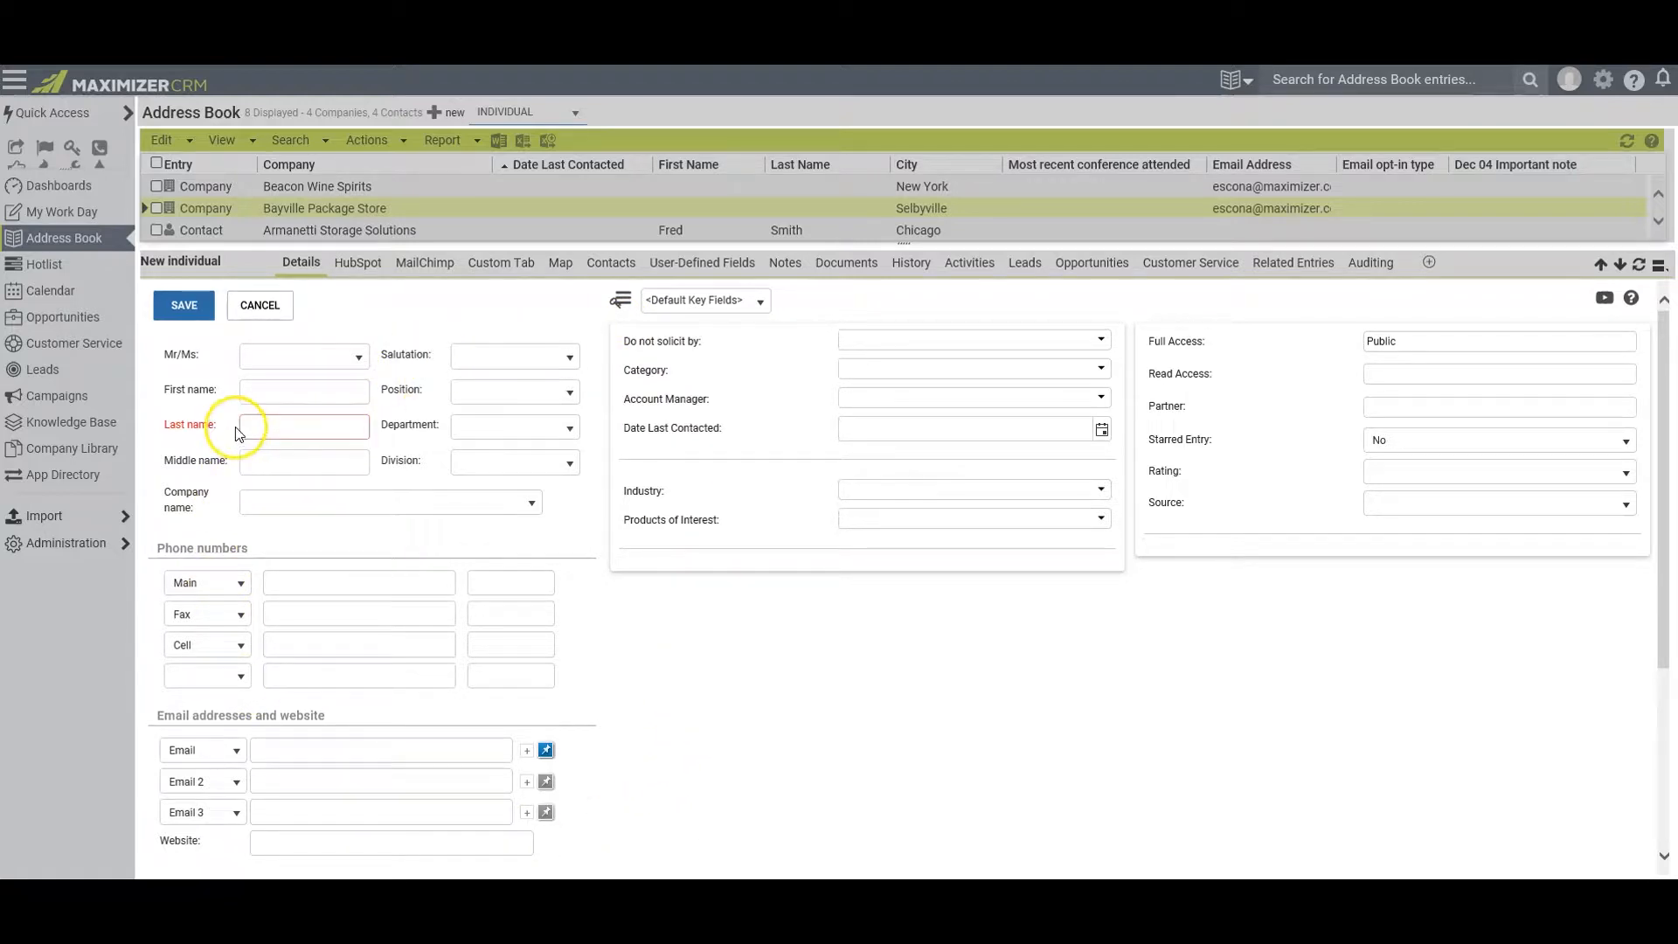
click(341, 425)
click(341, 426)
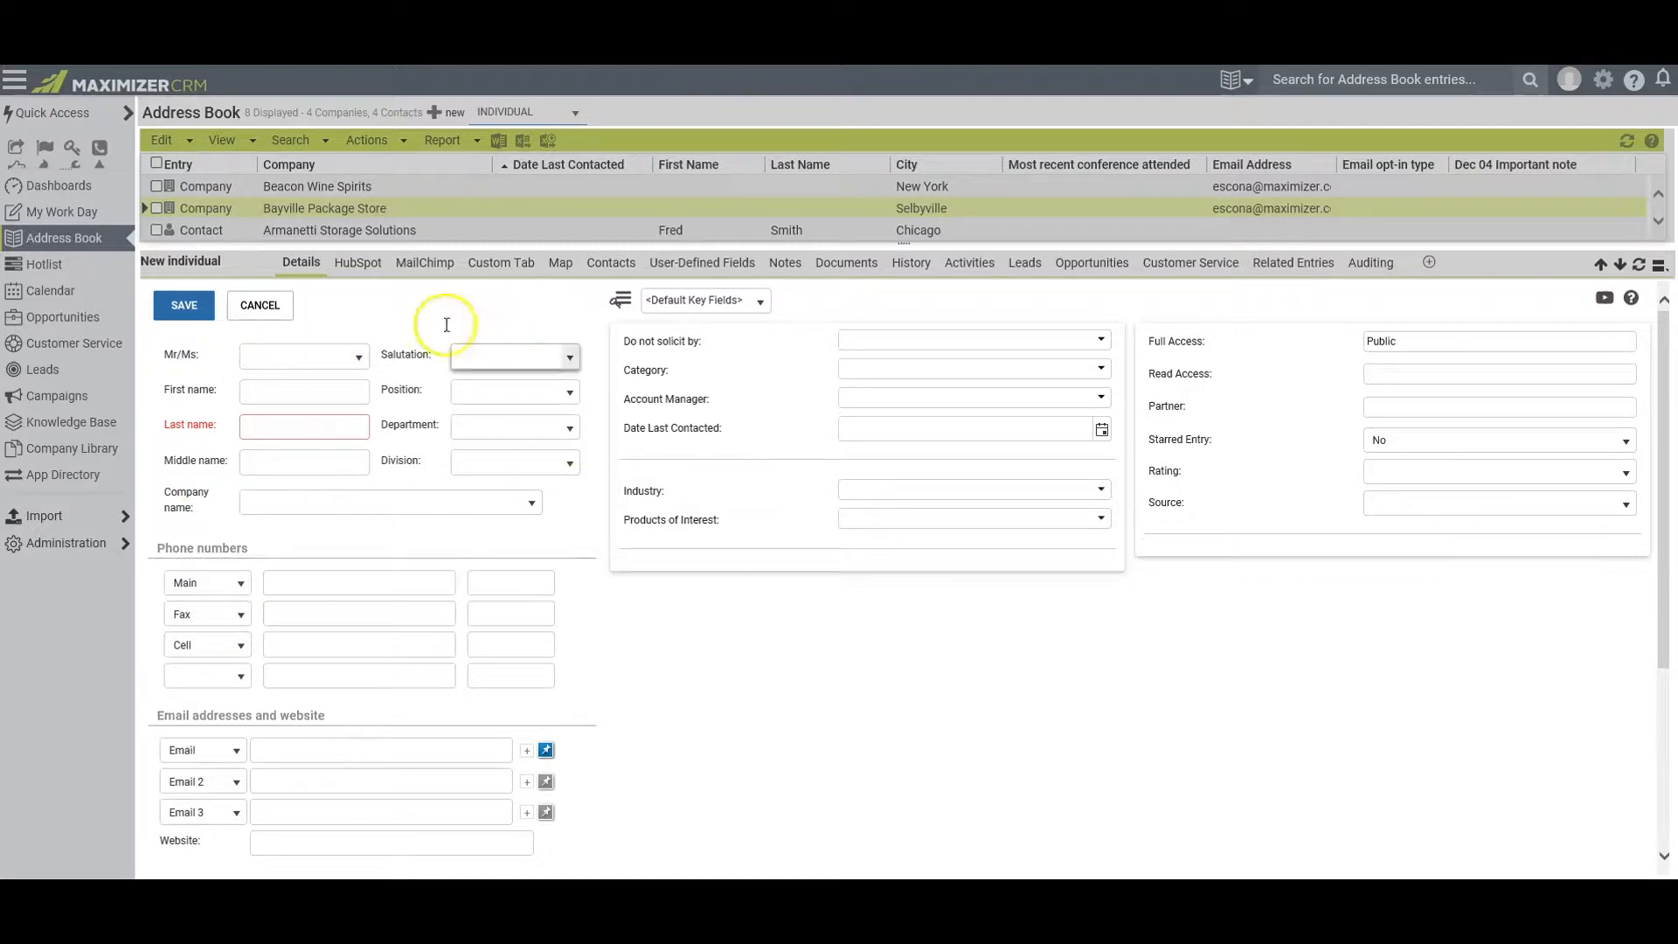
click(253, 306)
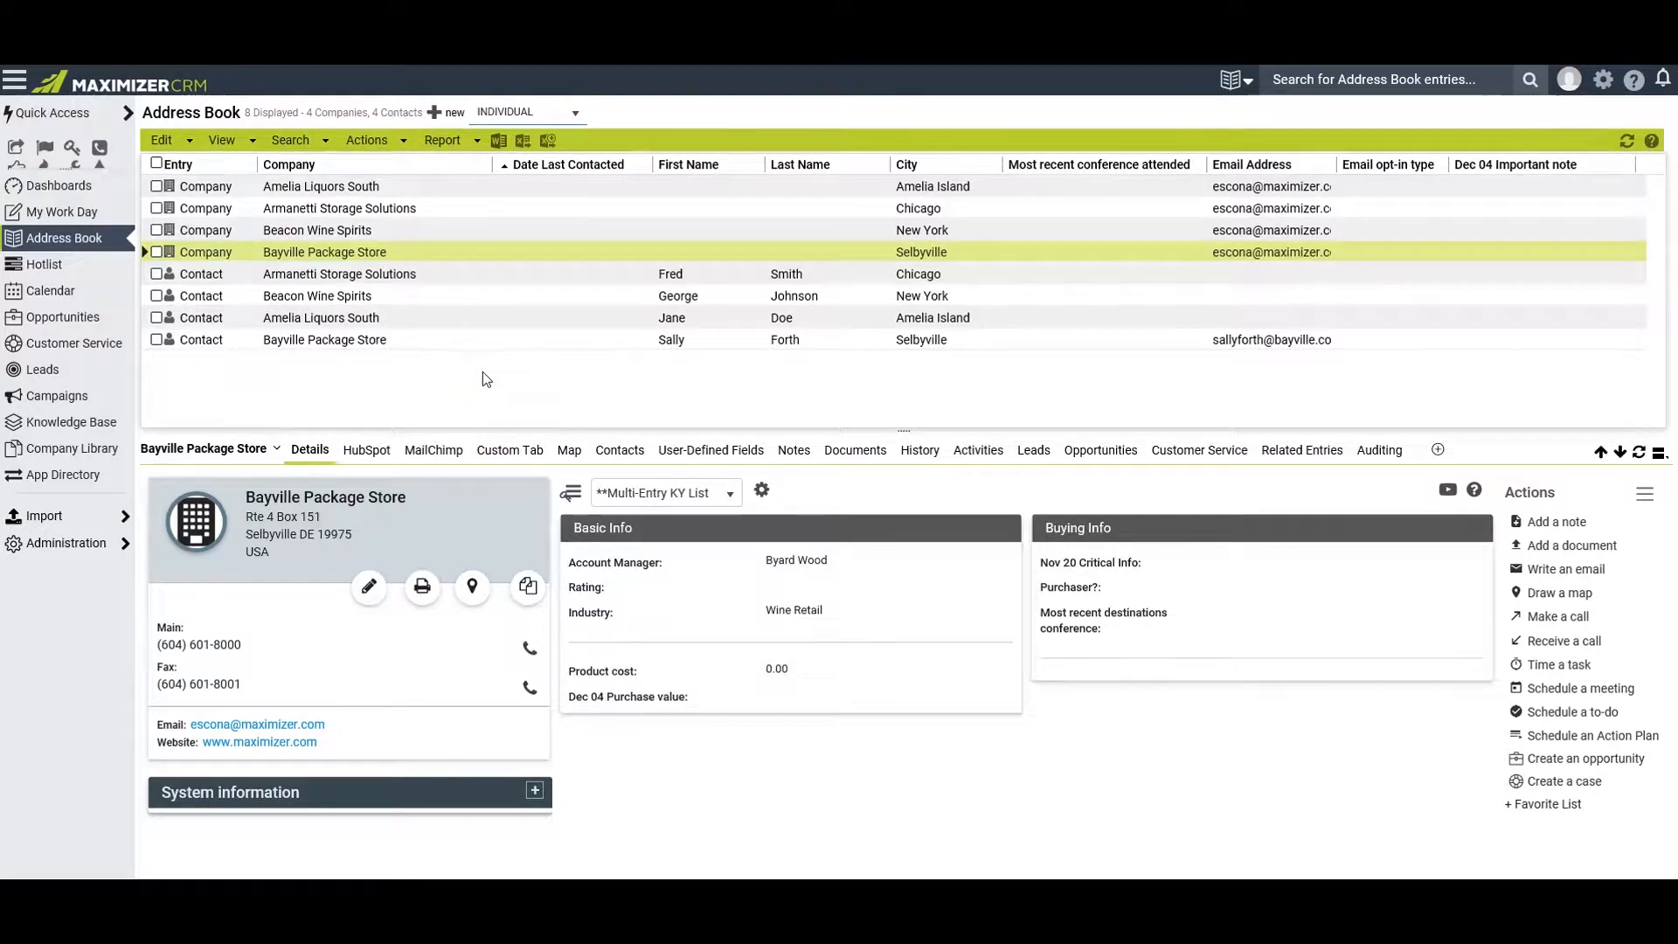
Check the in-place add options on the Beacon Wine Spirits entry, then clear the list and check them there
right_click(505, 224)
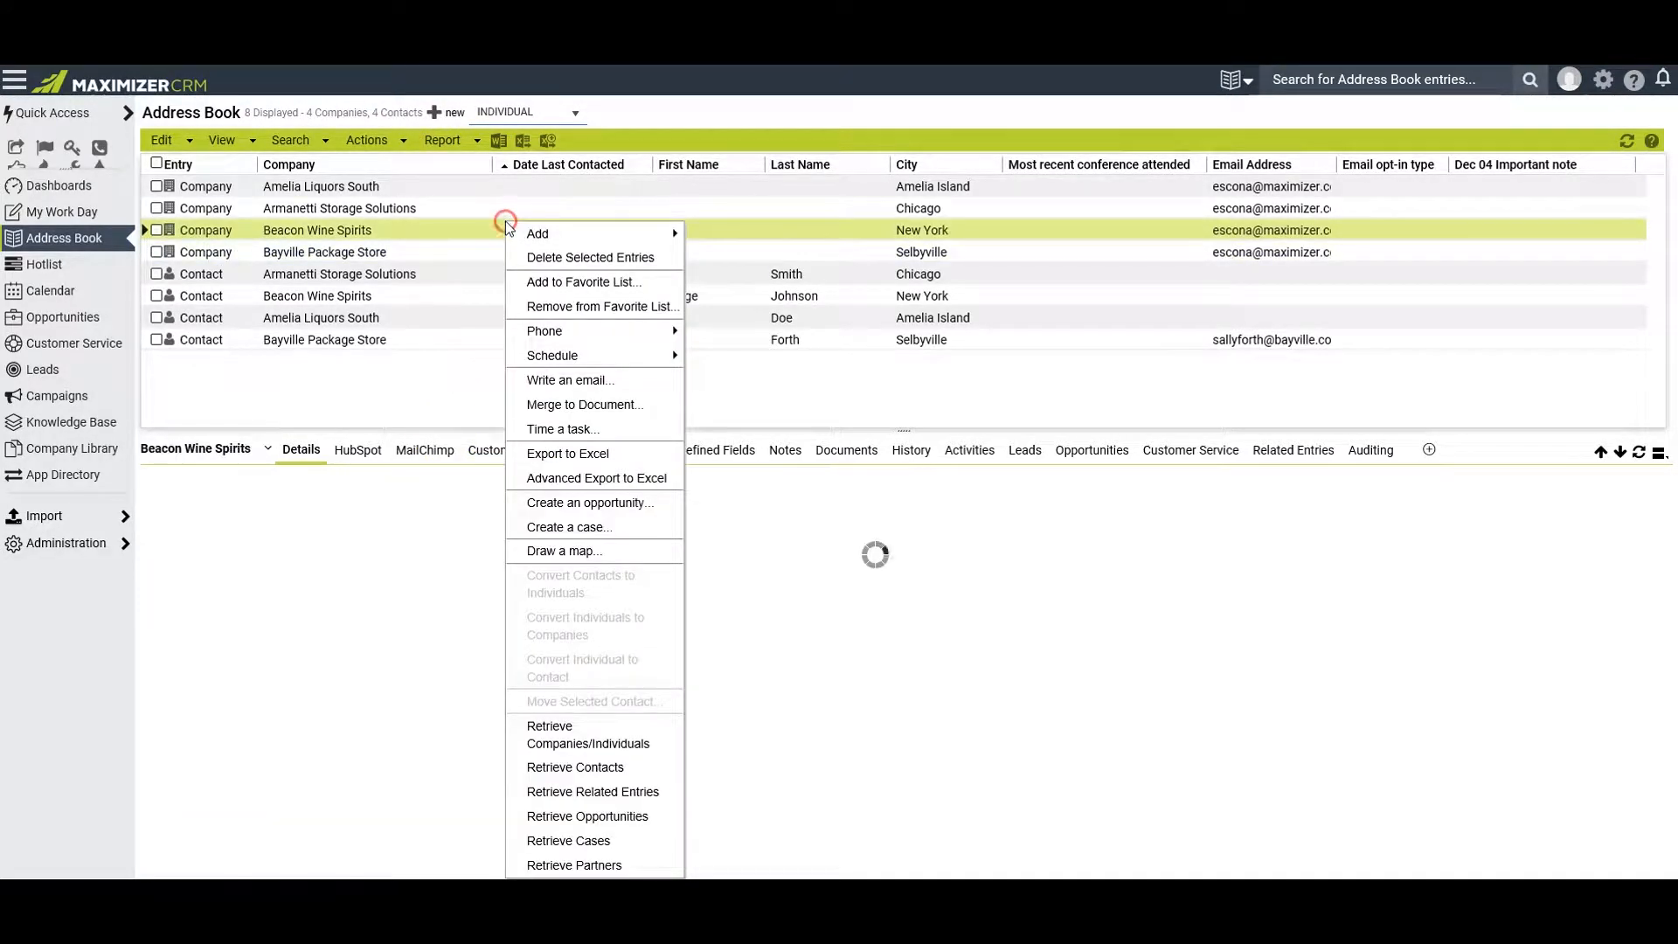
mouse_move(542, 240)
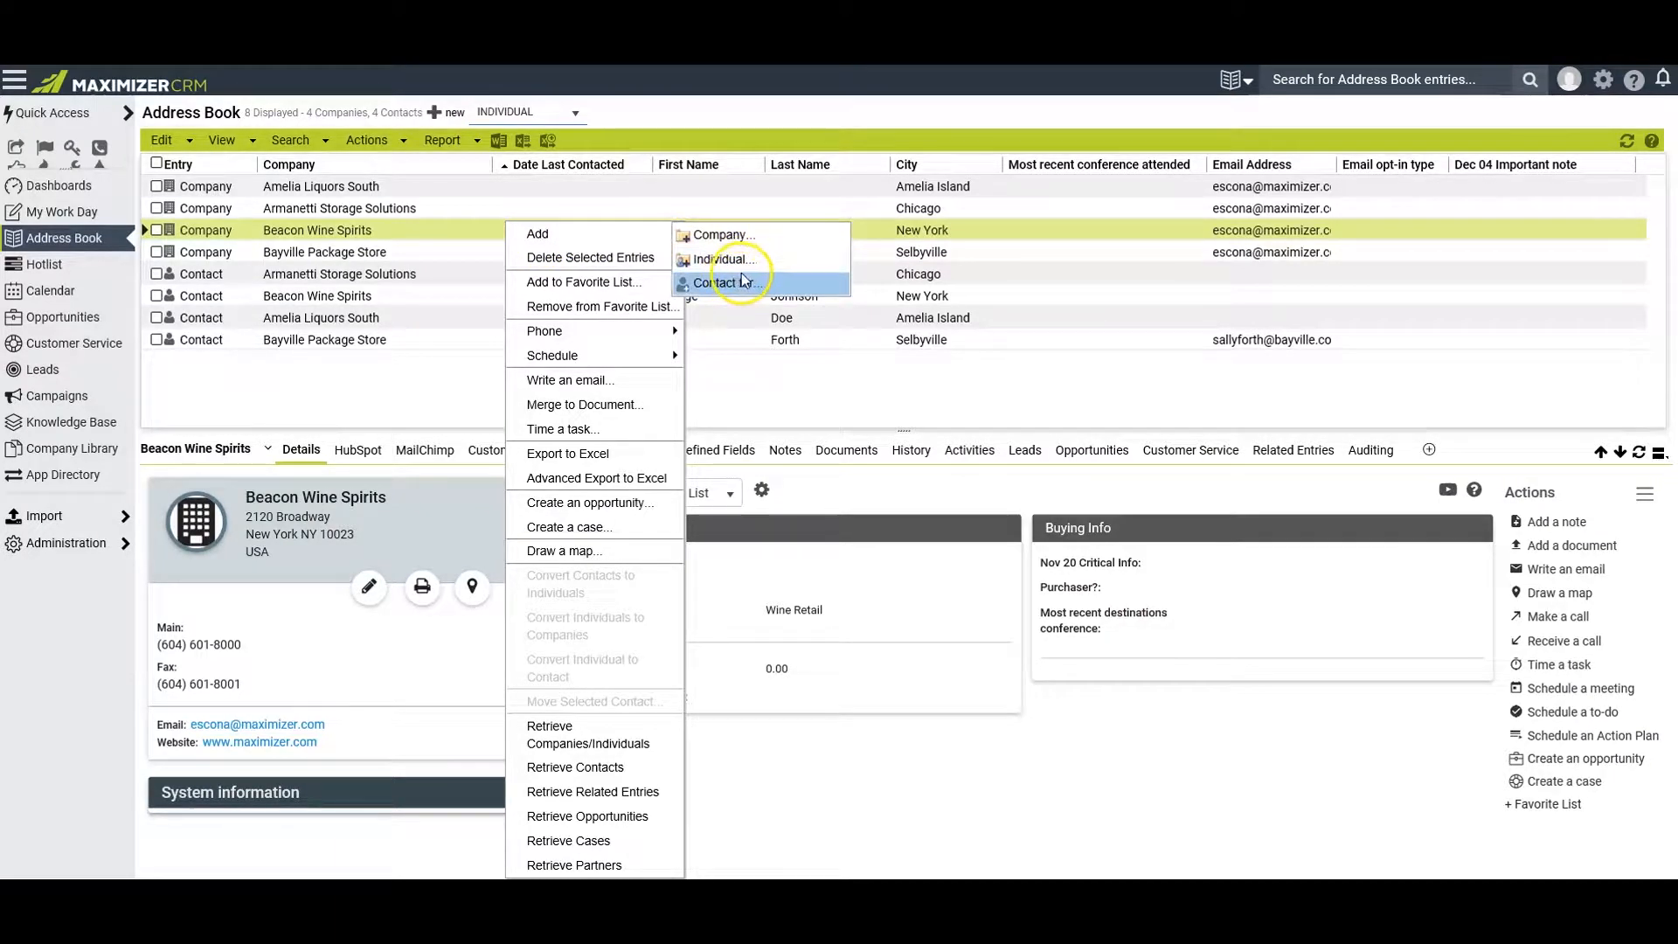
mouse_move(229, 149)
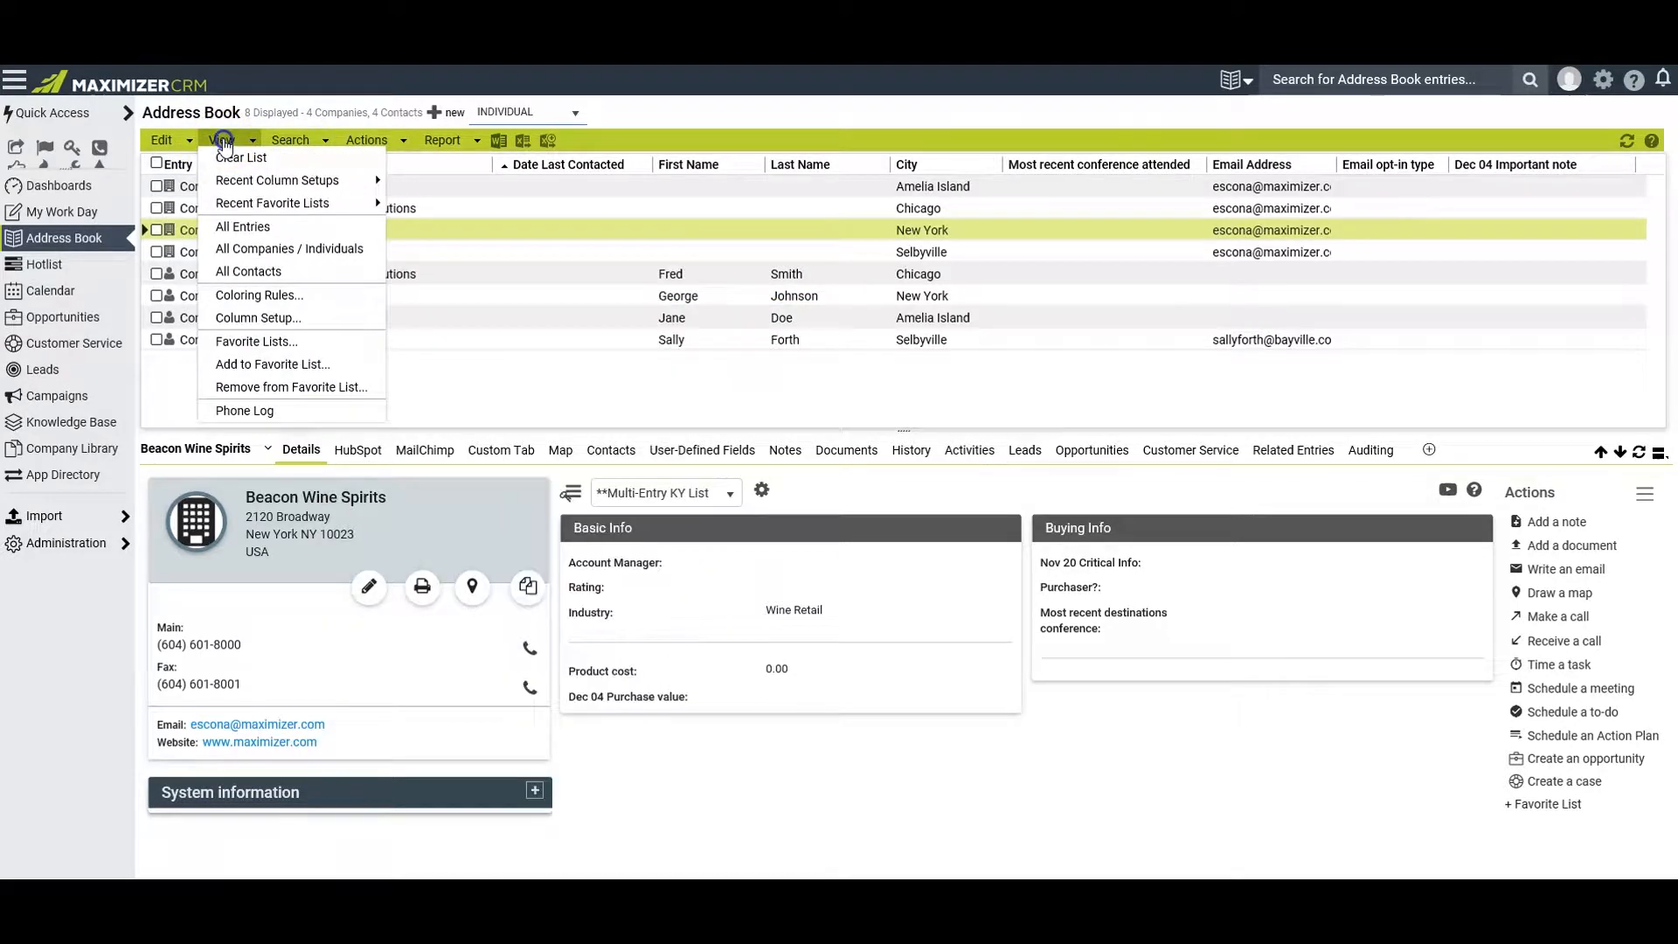
right_click(522, 353)
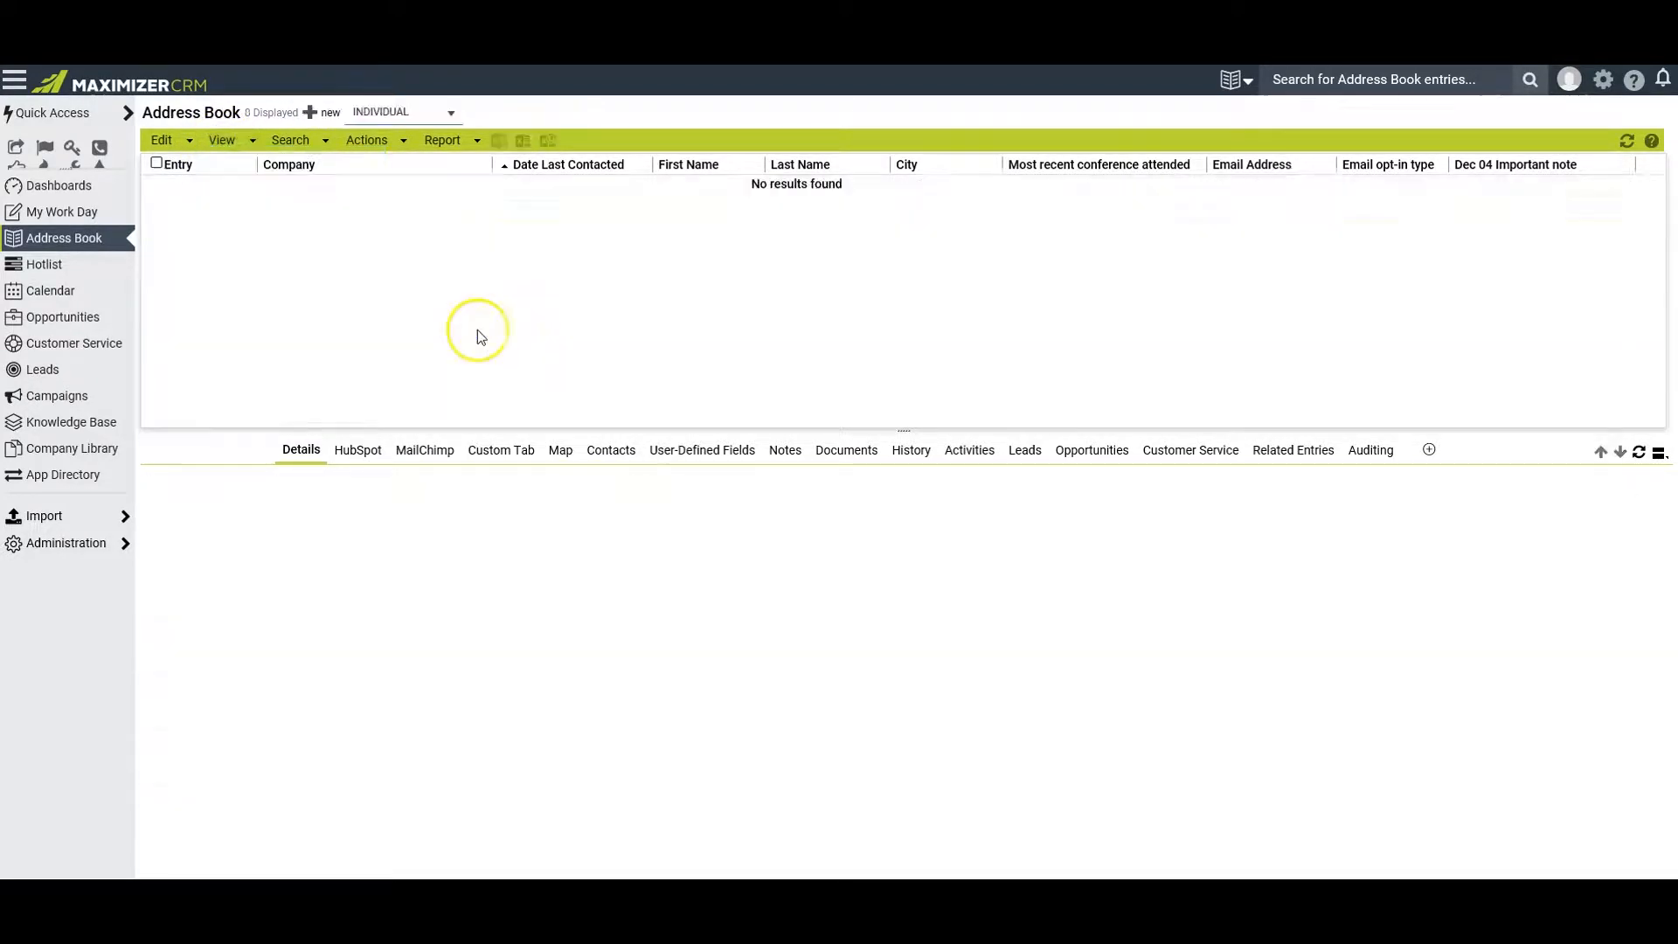
right_click(411, 213)
click(442, 225)
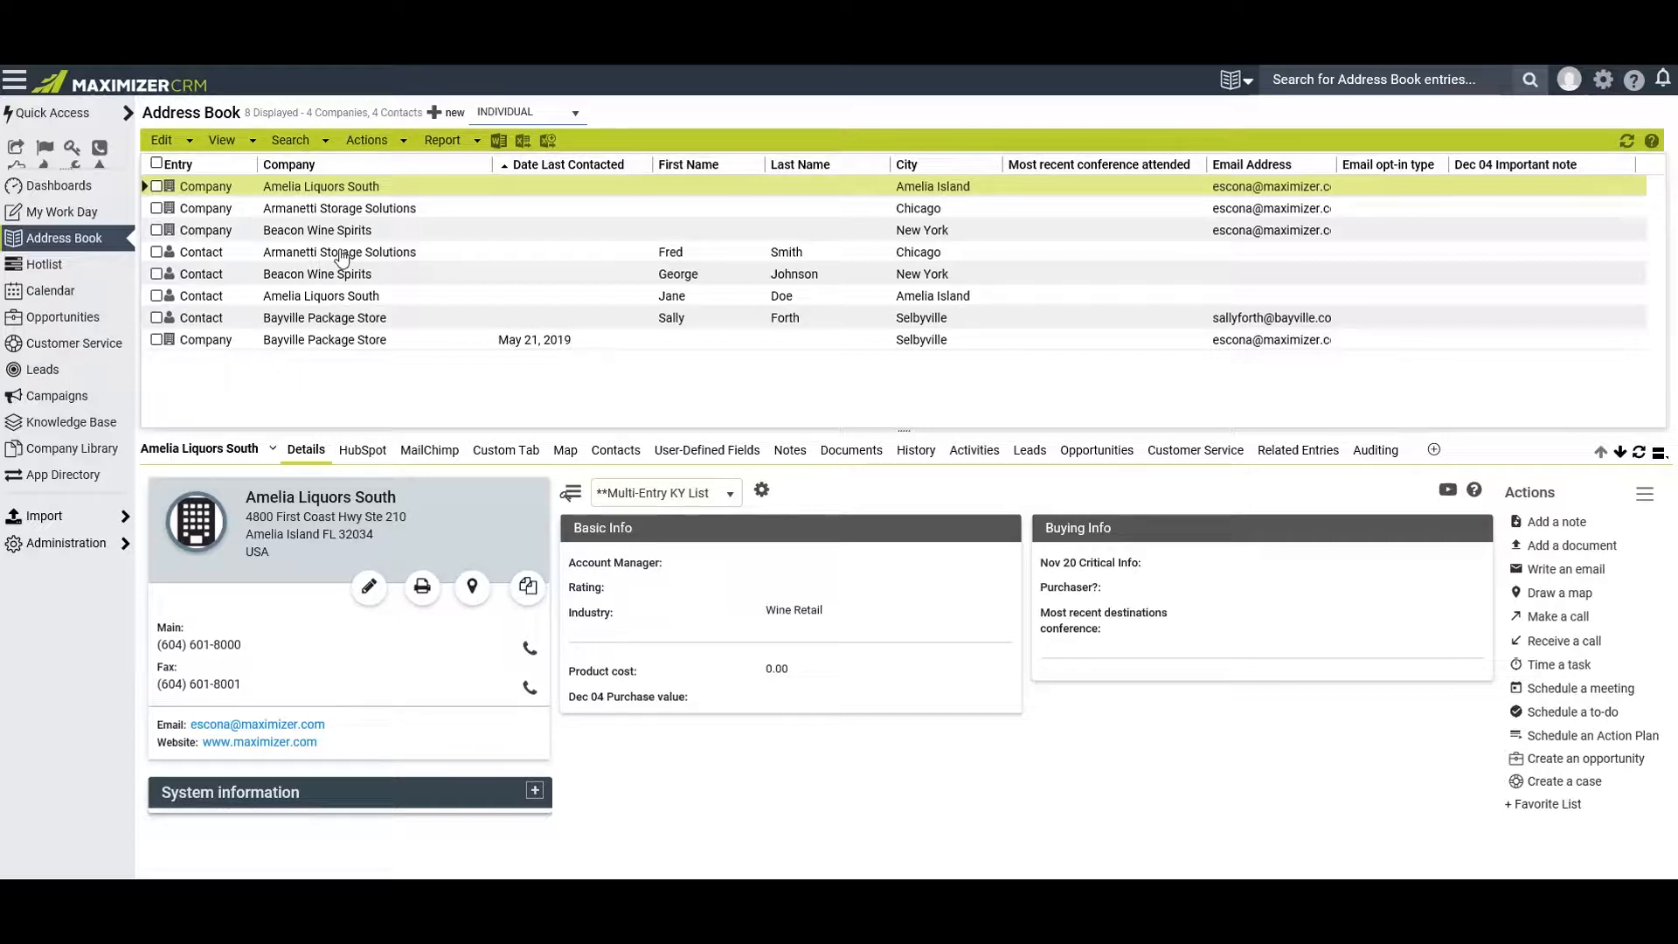
Switch to Excel to view the sample sheet of address entries, and check the file import options in Maximizer CRM
click(399, 352)
click(418, 317)
key(alt+Tab)
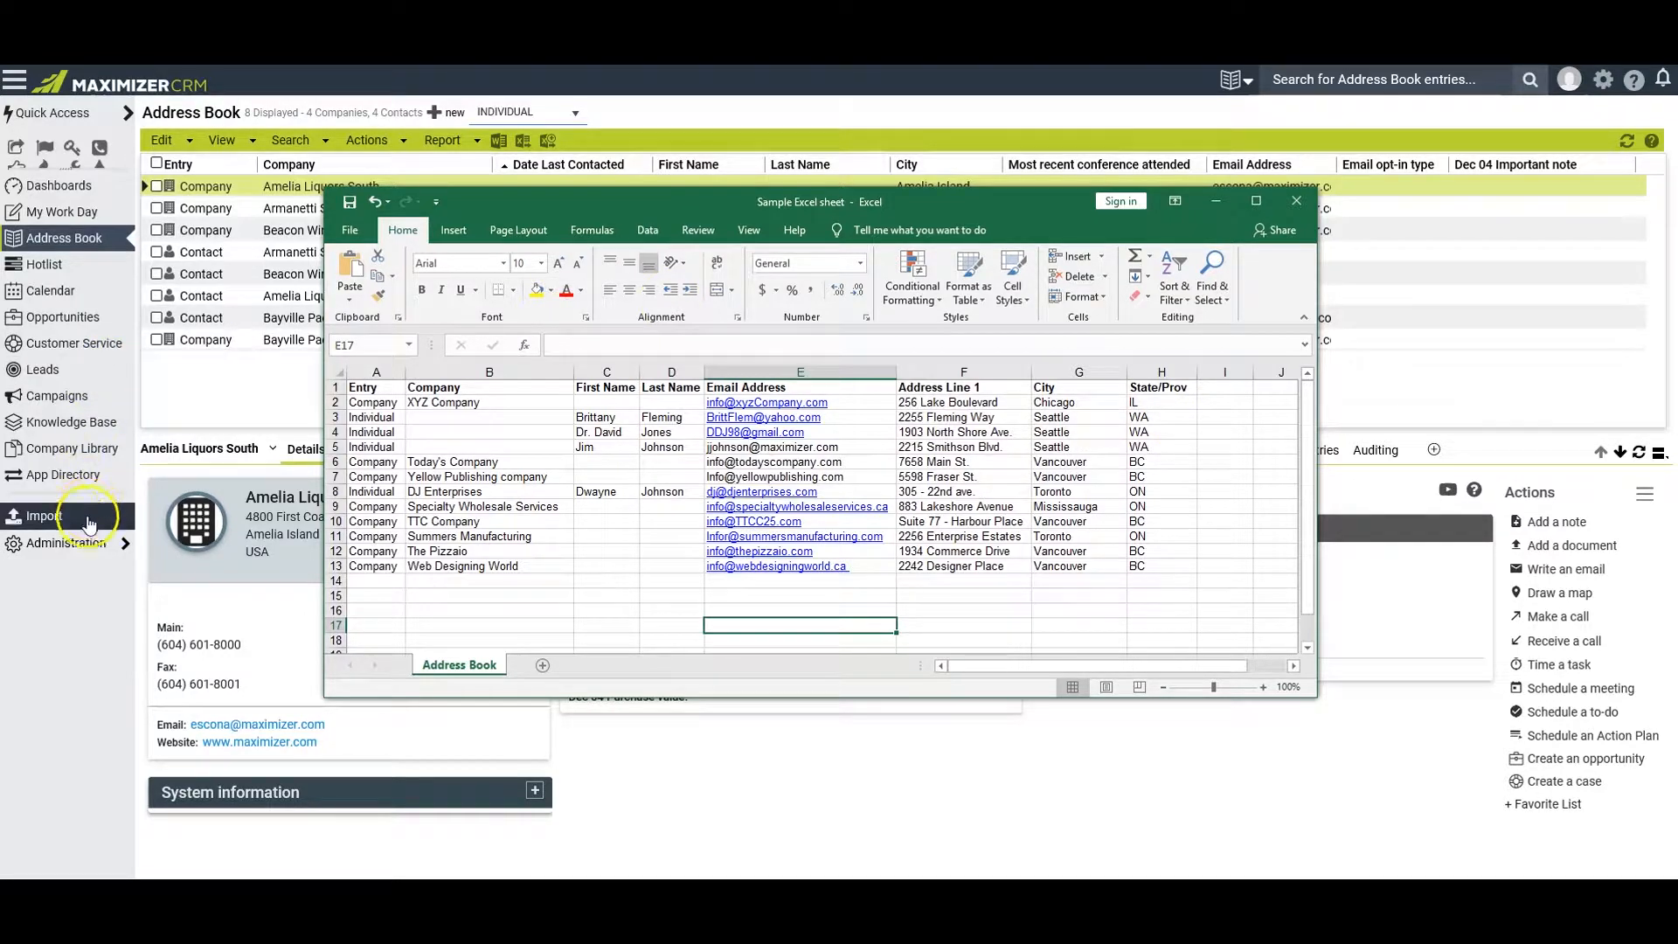
mouse_move(75, 523)
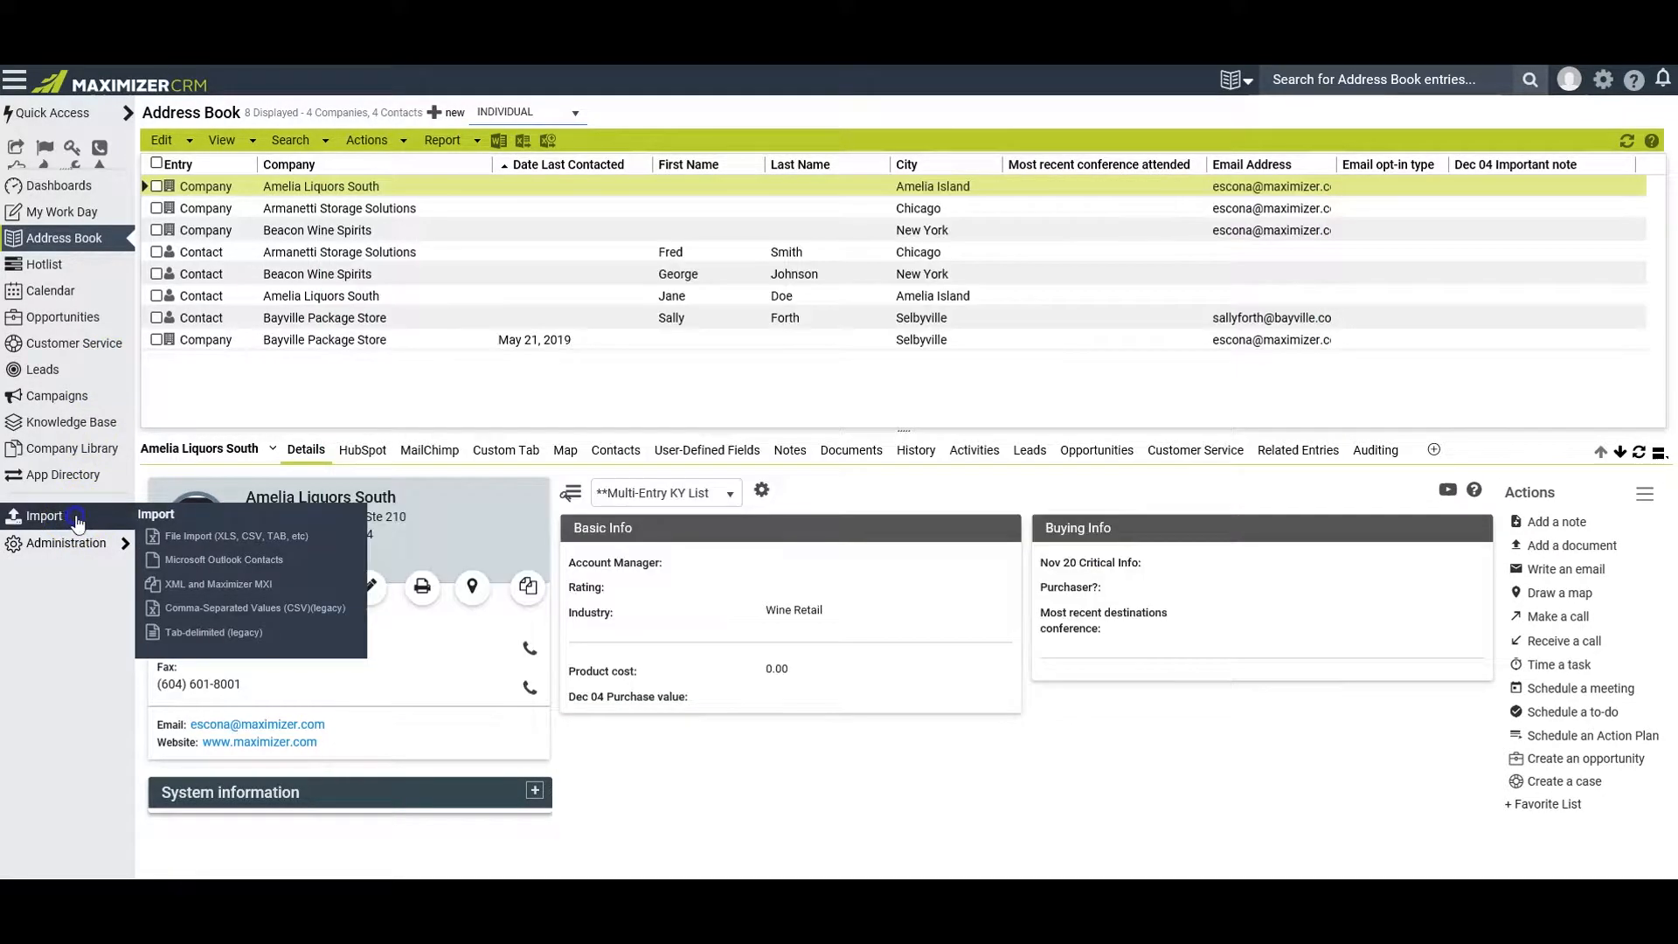
click(210, 541)
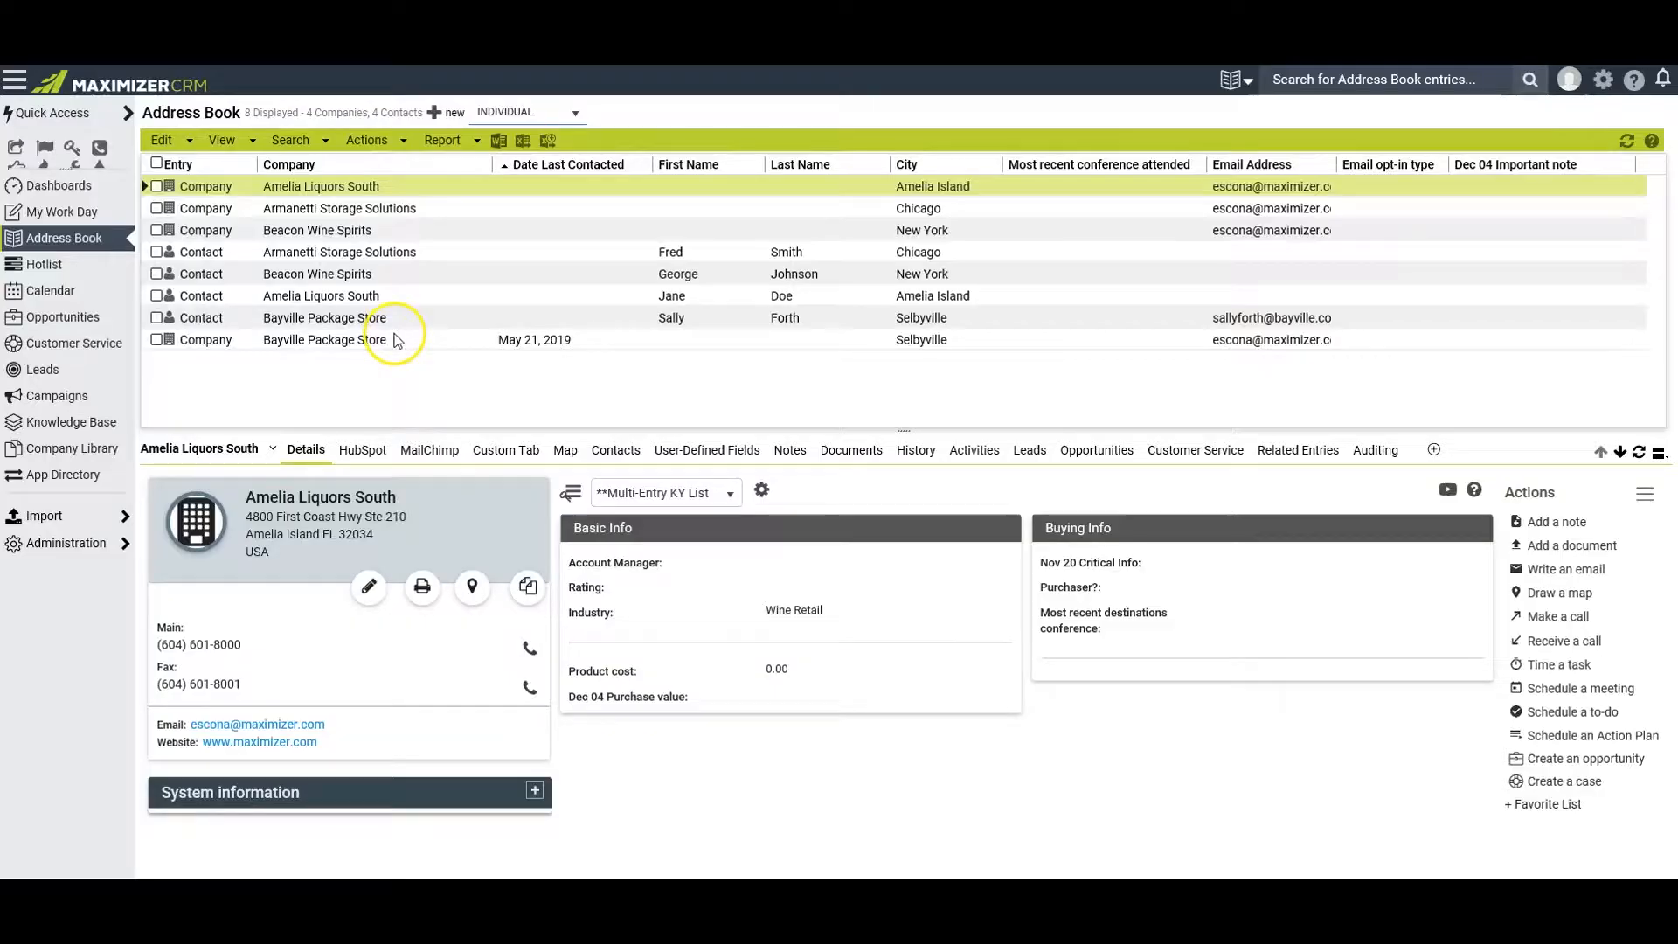
Check the view options for listing all entries, all companies and individuals, or all contacts without changing the list
click(222, 141)
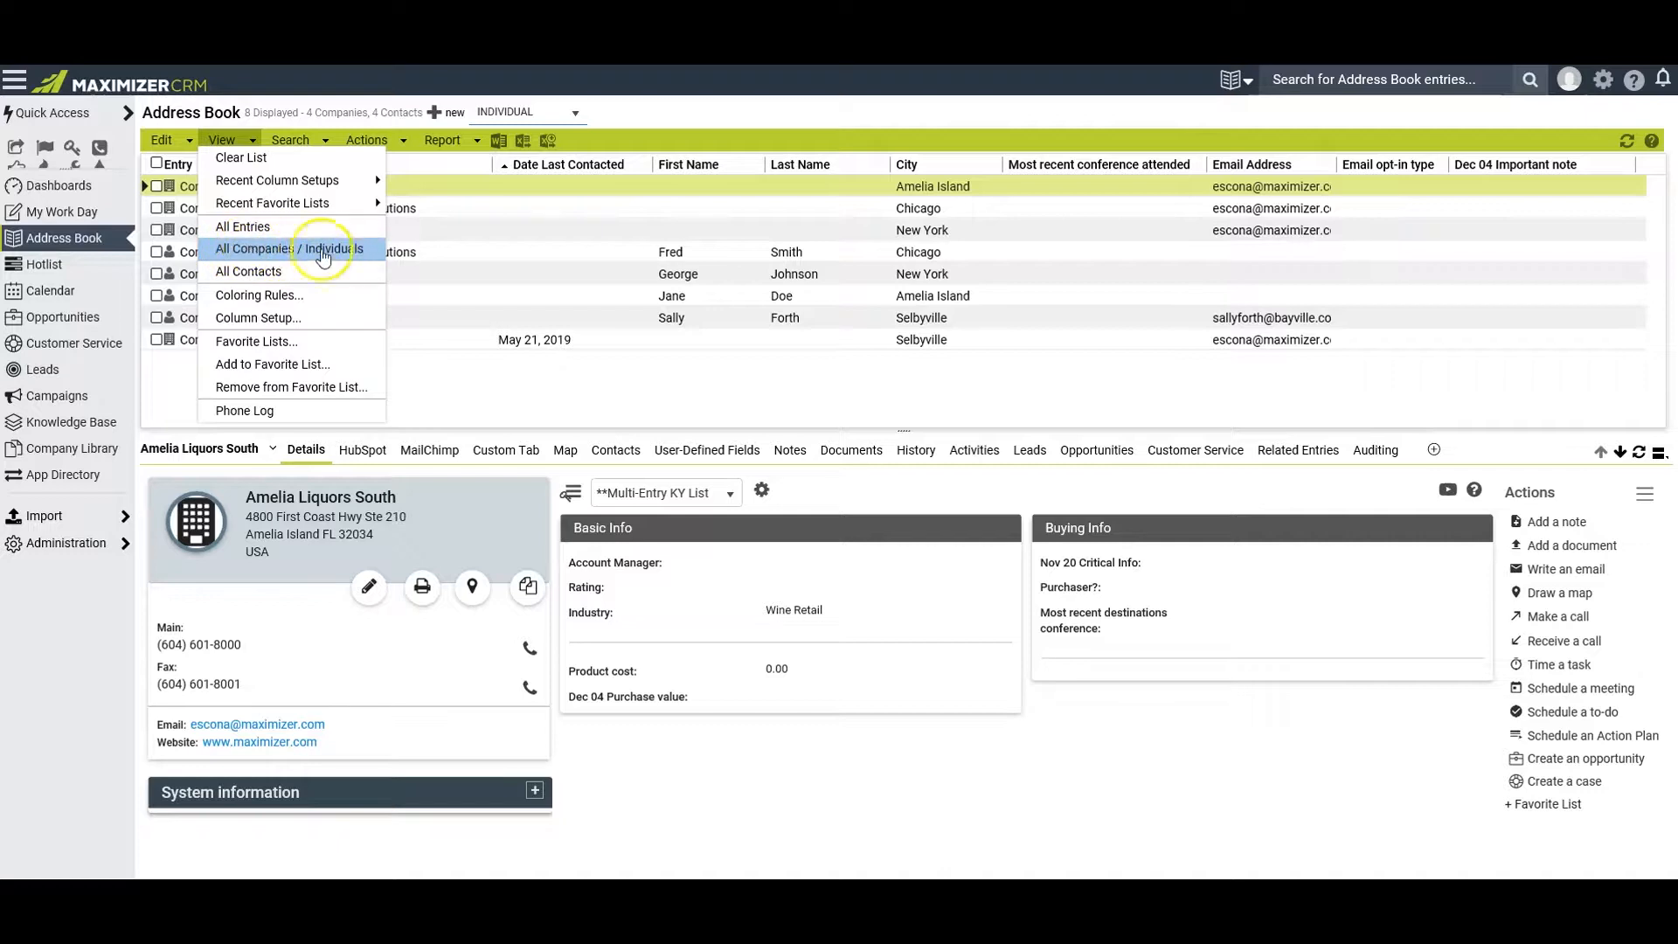
click(279, 278)
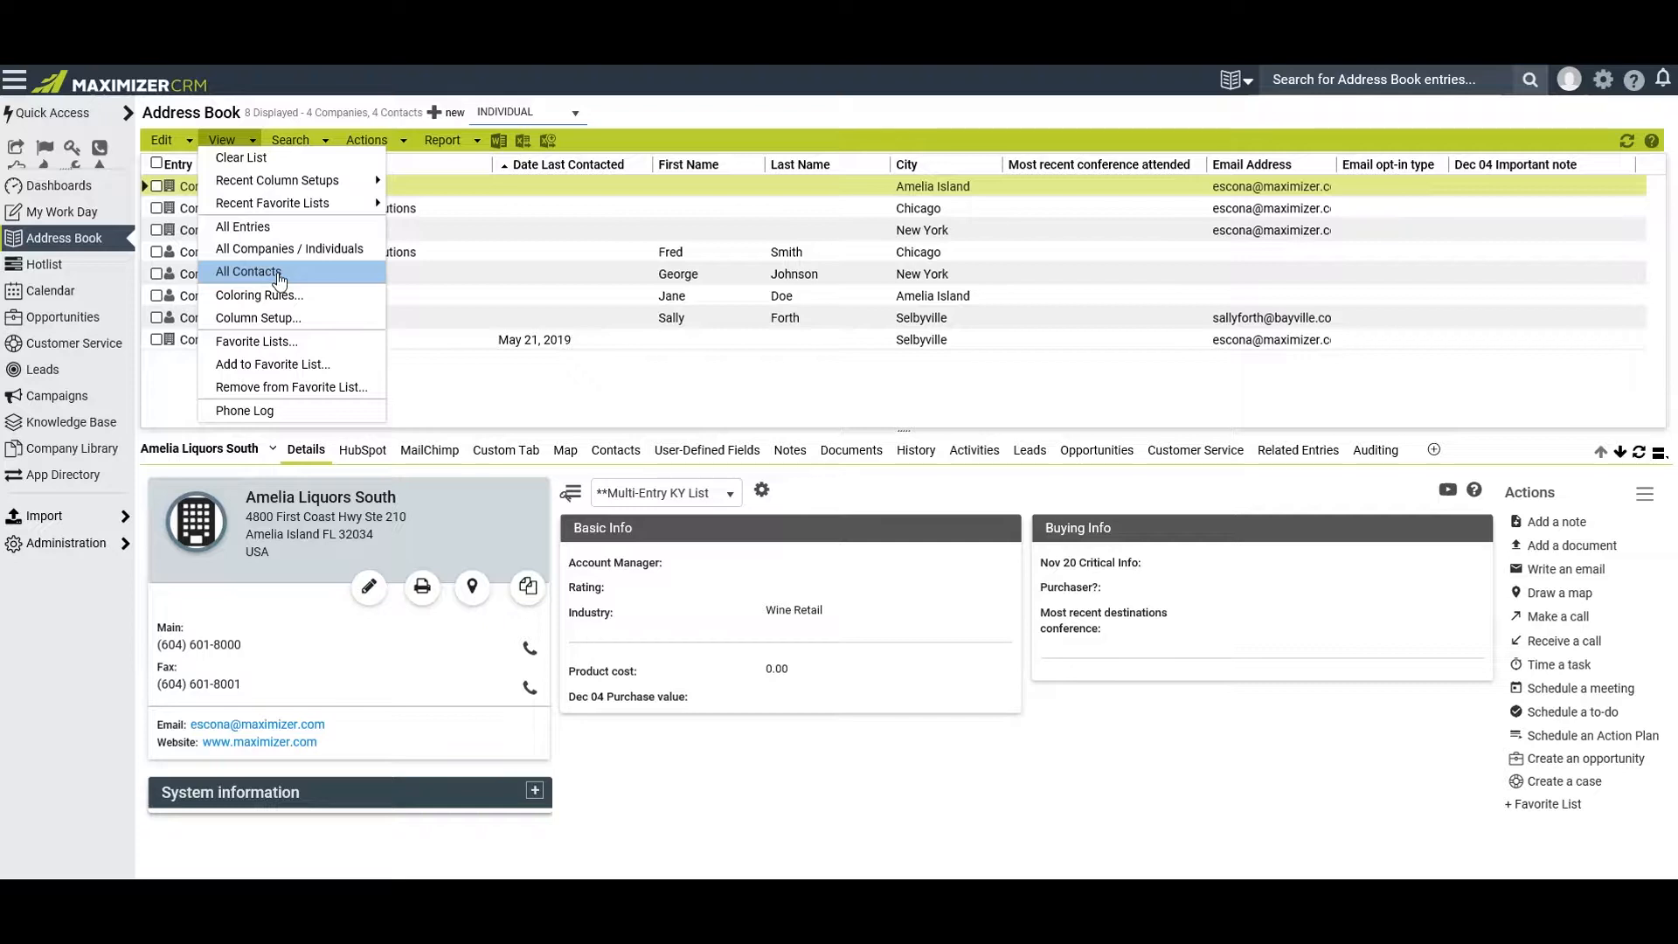
click(447, 254)
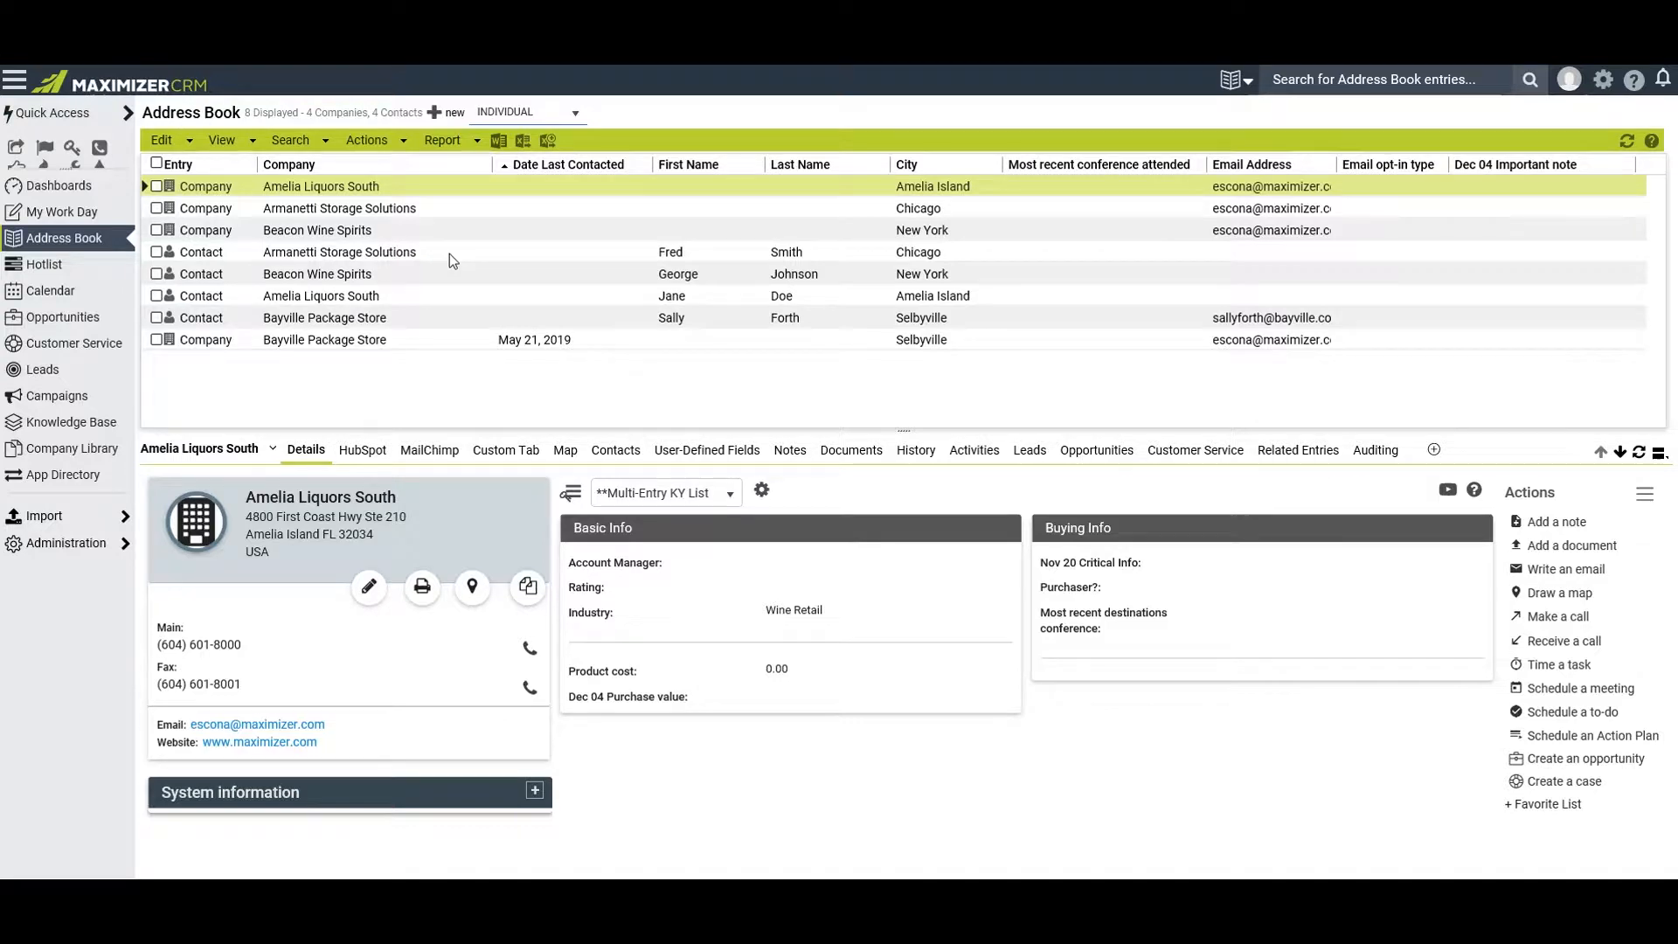
Examine the last name search, exclude contacts from its matches, and close it without running the search
click(290, 142)
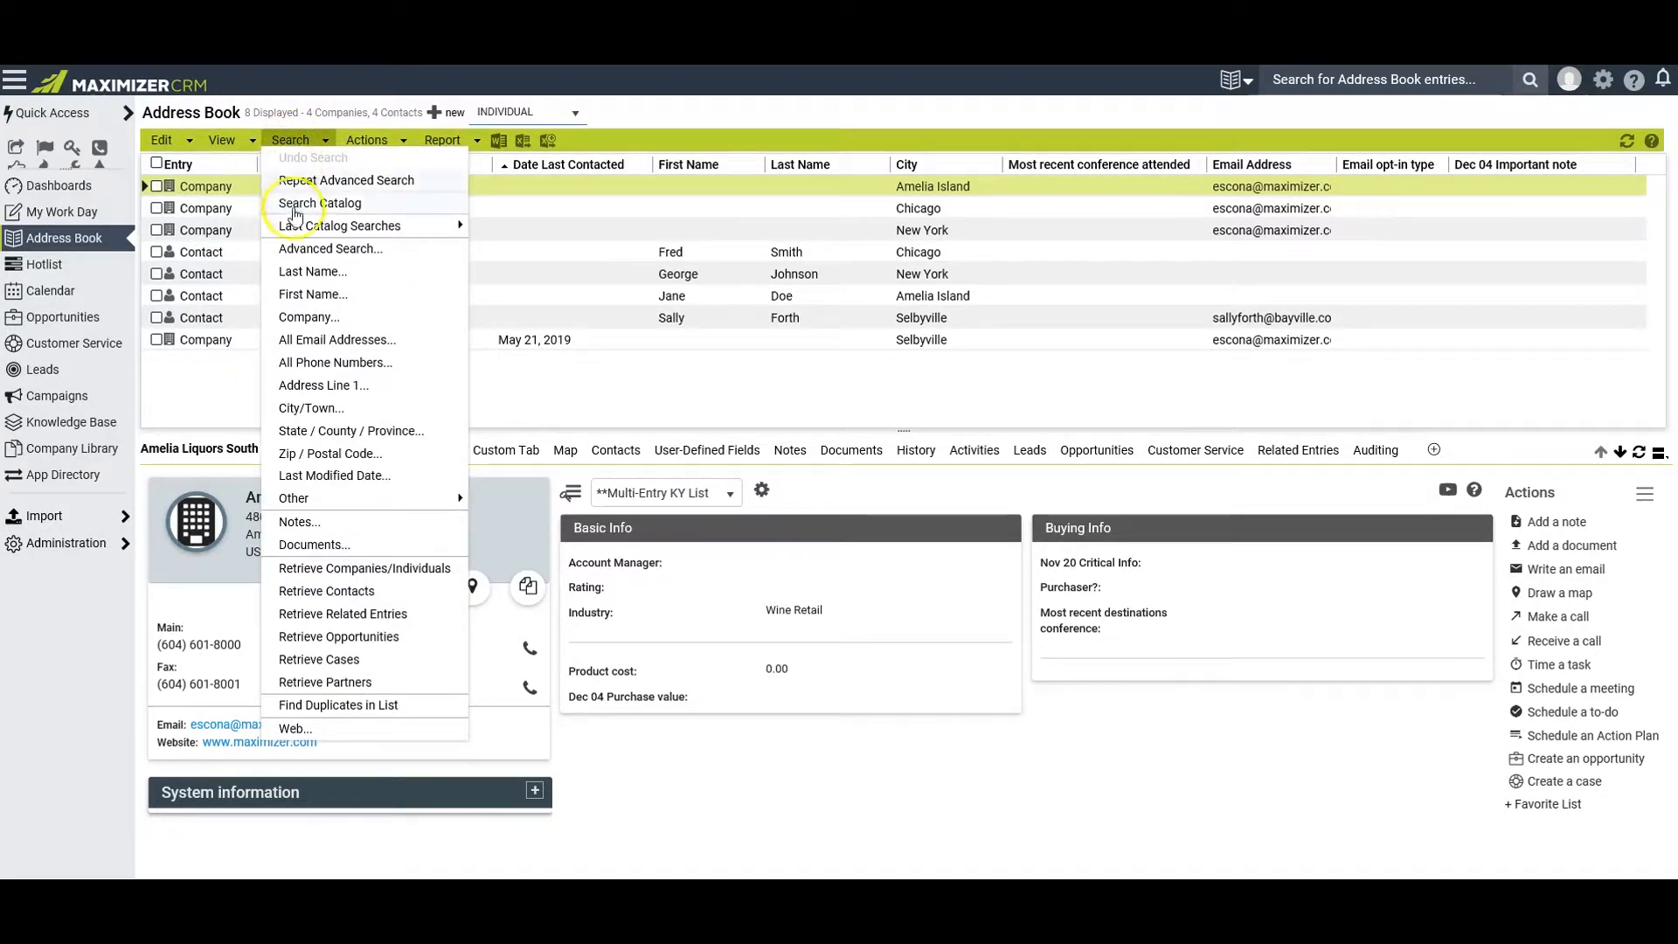
click(294, 275)
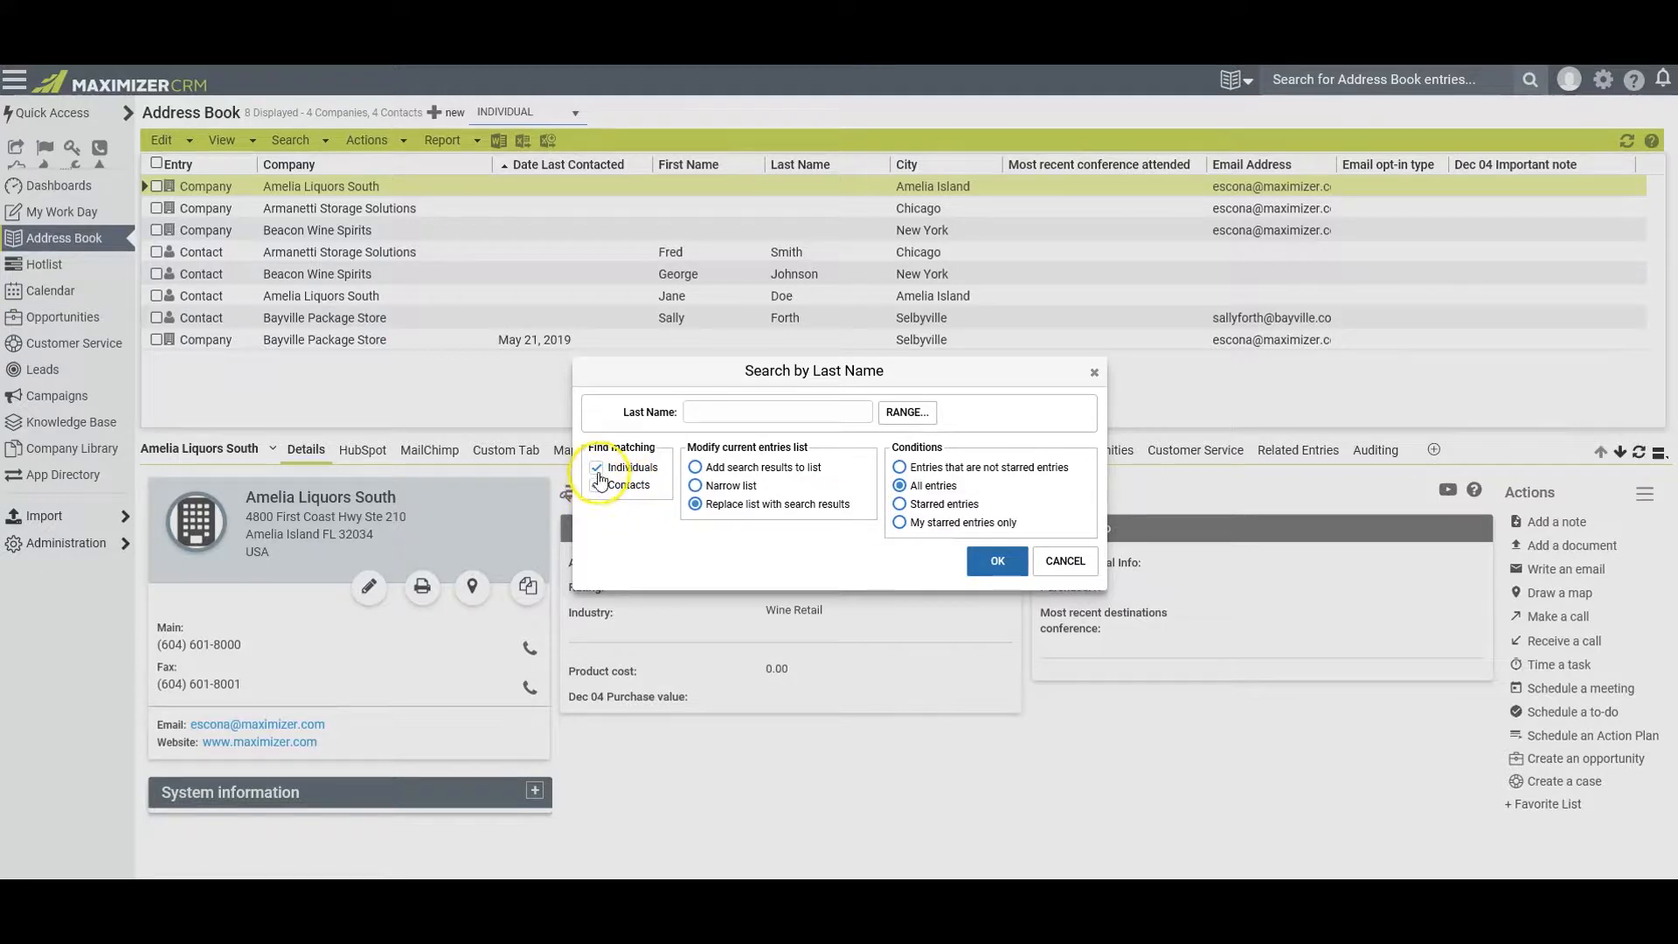
click(597, 489)
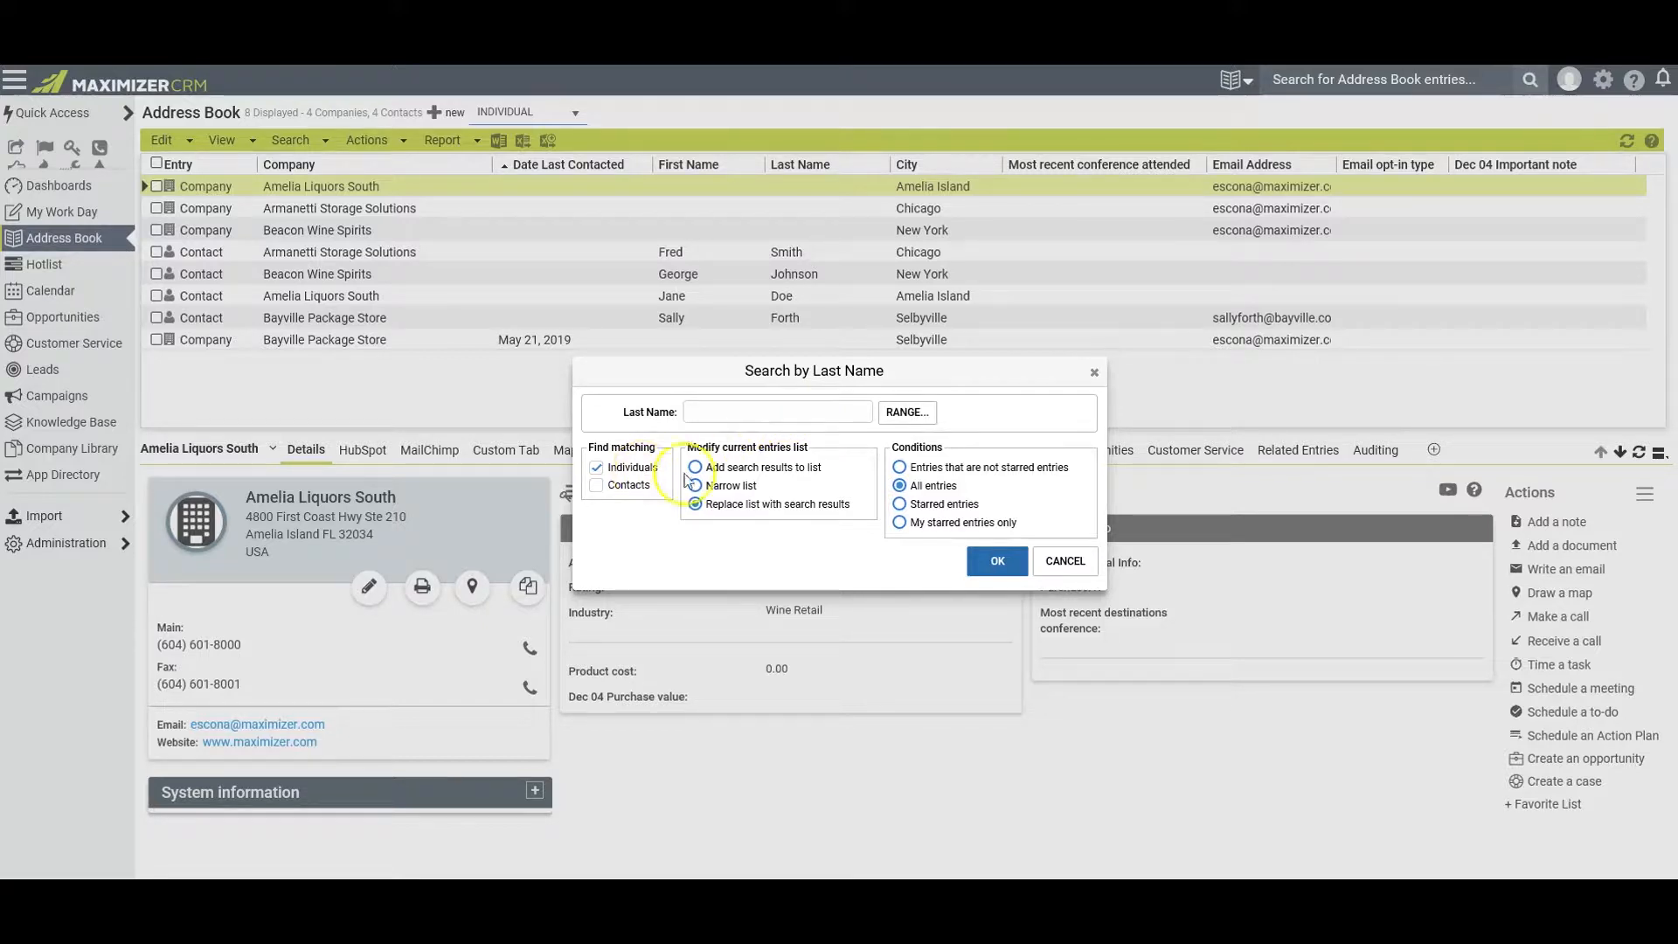
click(1065, 560)
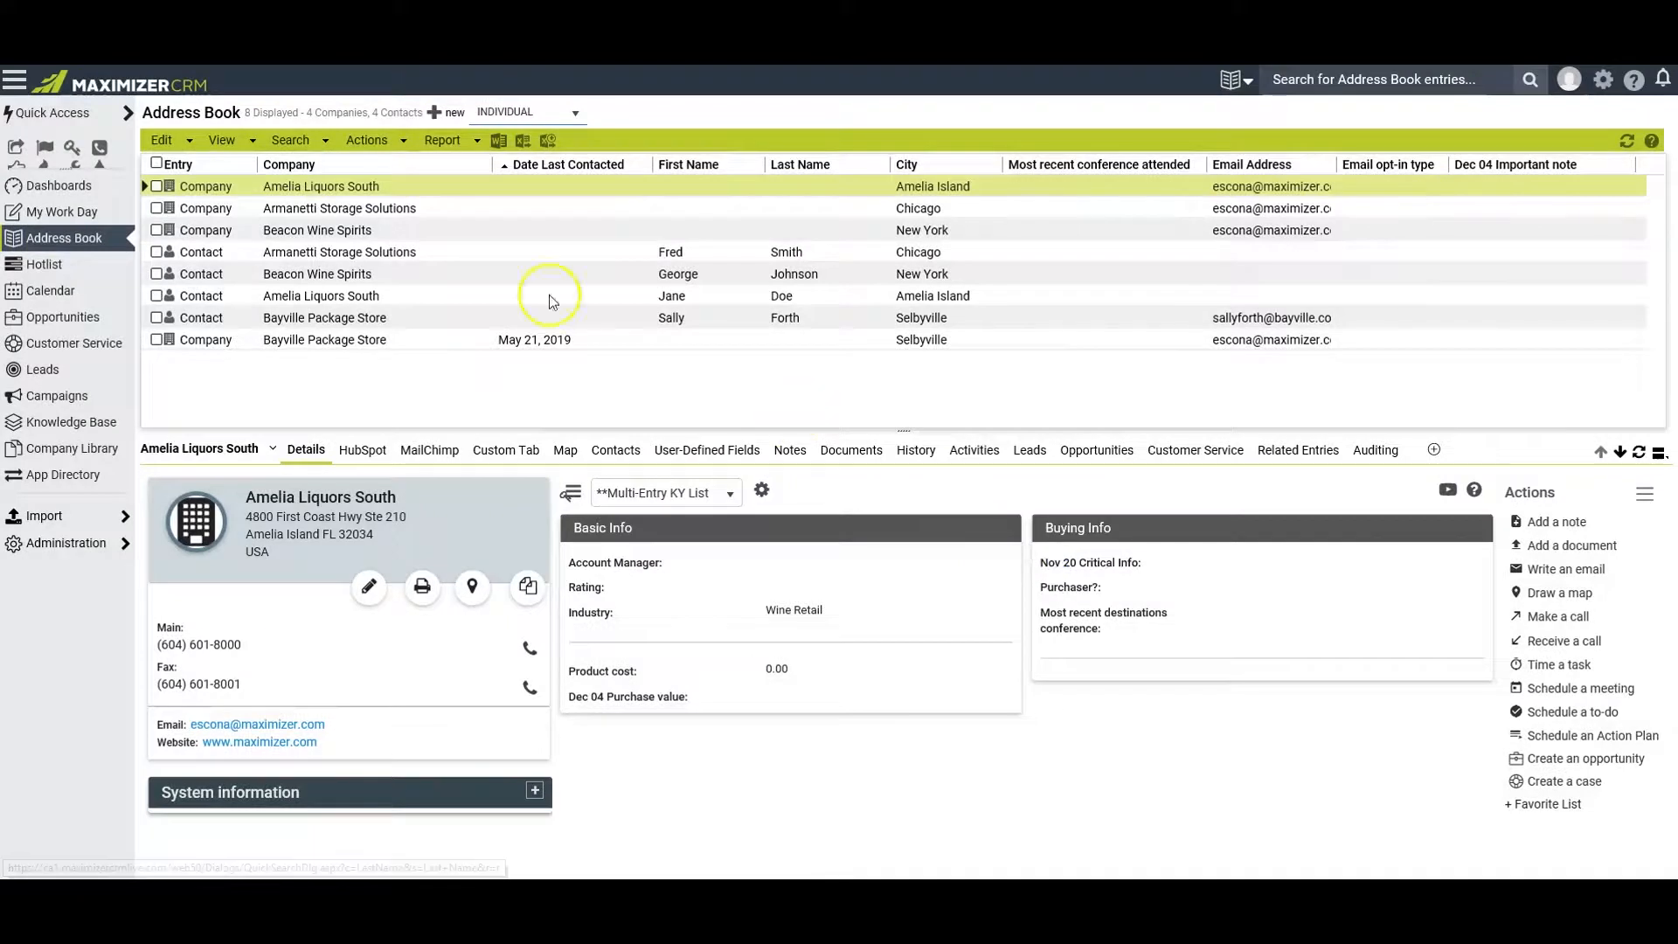
Recheck the view options for companies and individuals, and select the contact entry of Armanetti Storage Solutions
click(224, 142)
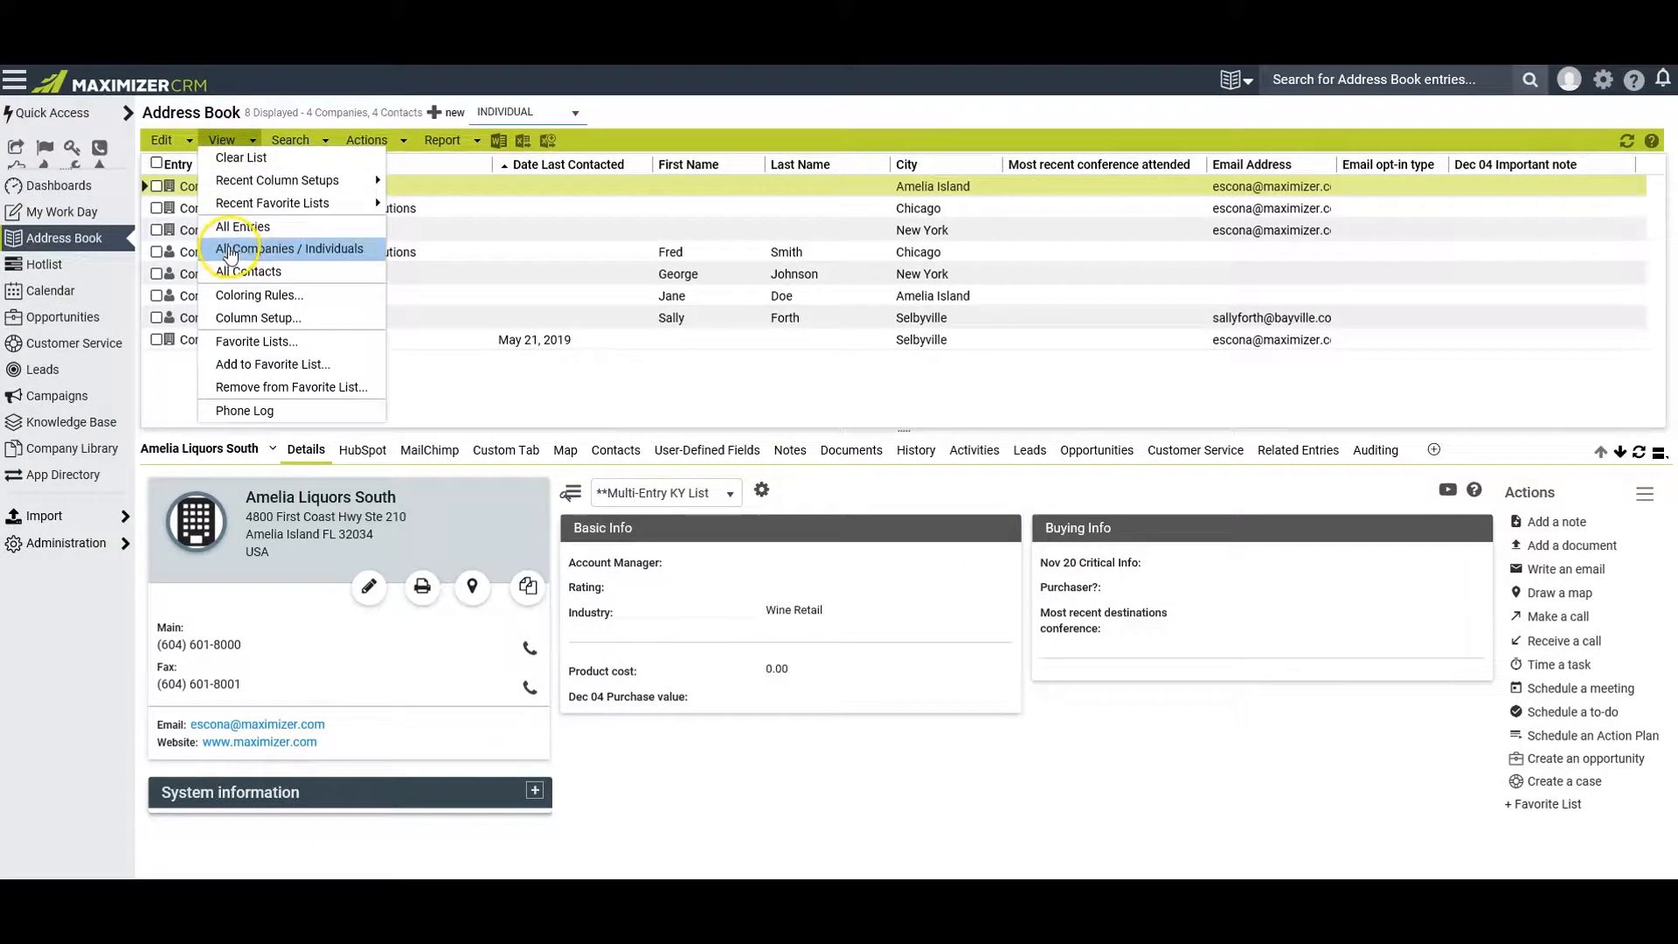
click(374, 251)
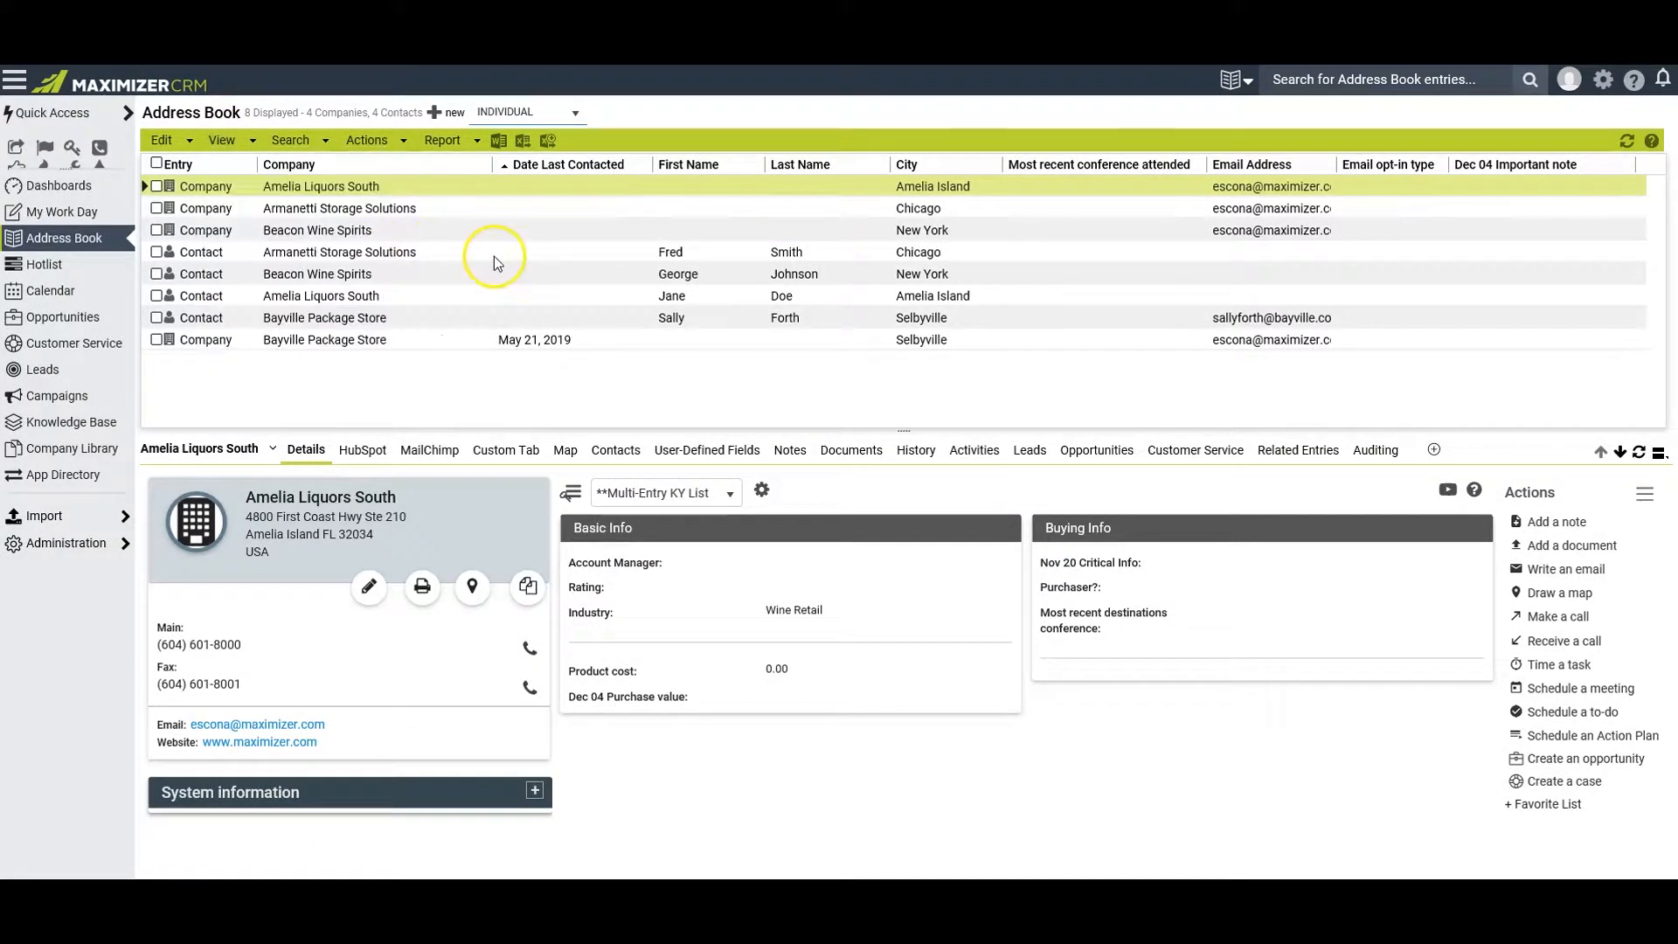
click(494, 256)
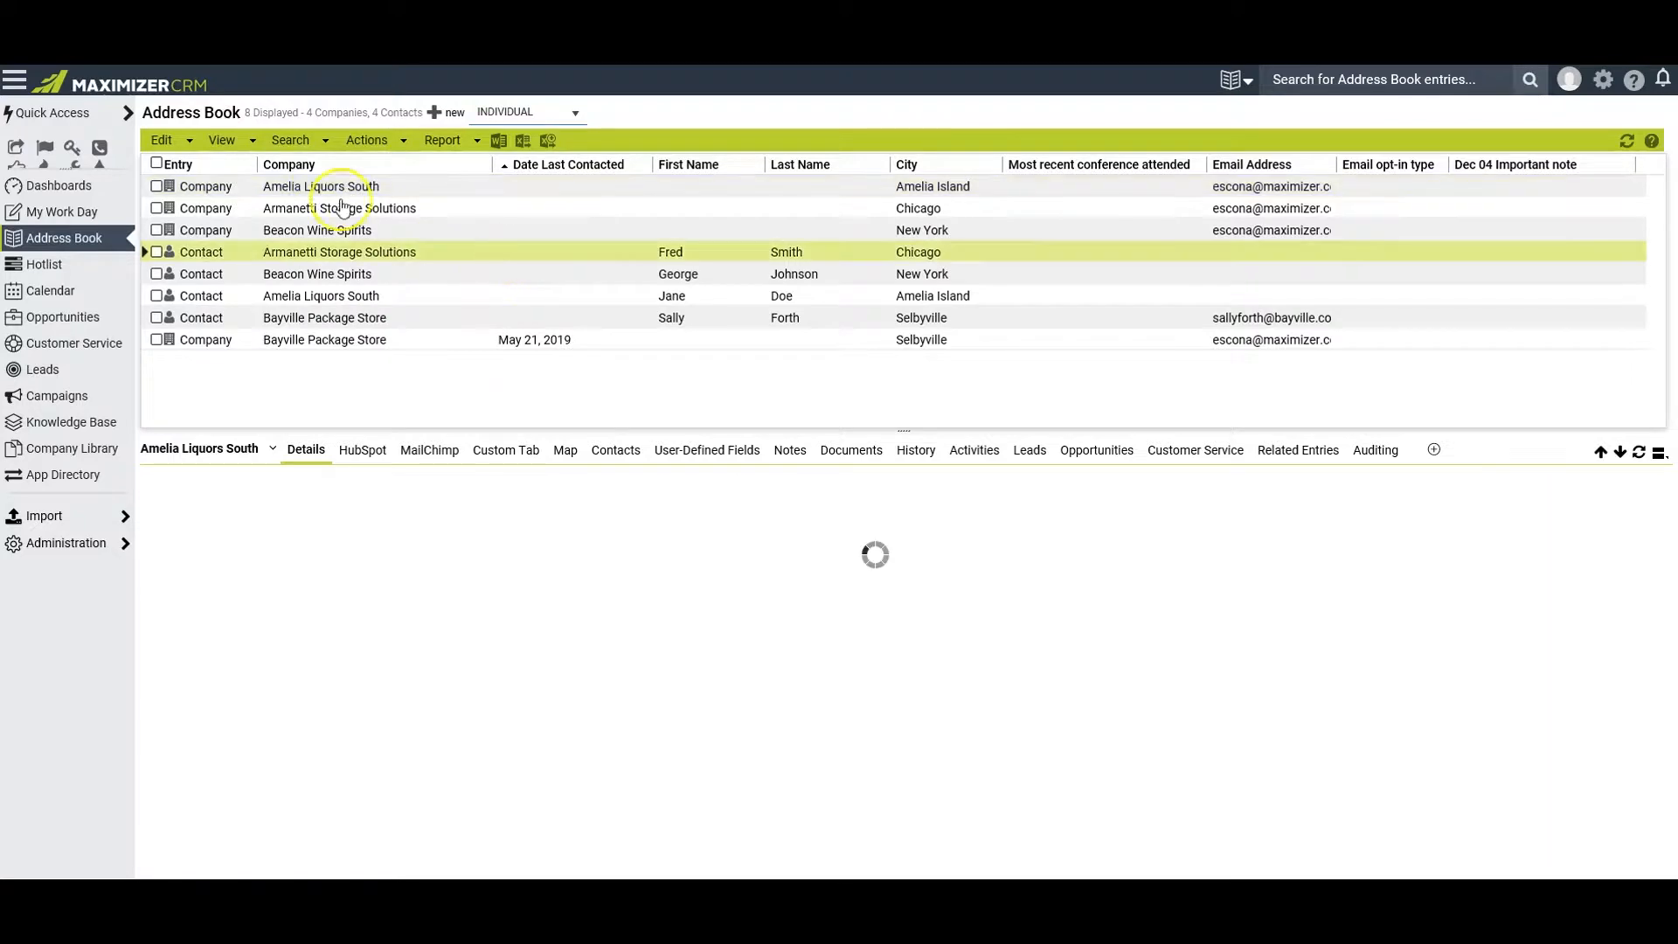
Run a blank last name search for individuals only across all entries, replacing the current list, and undo the search
click(291, 141)
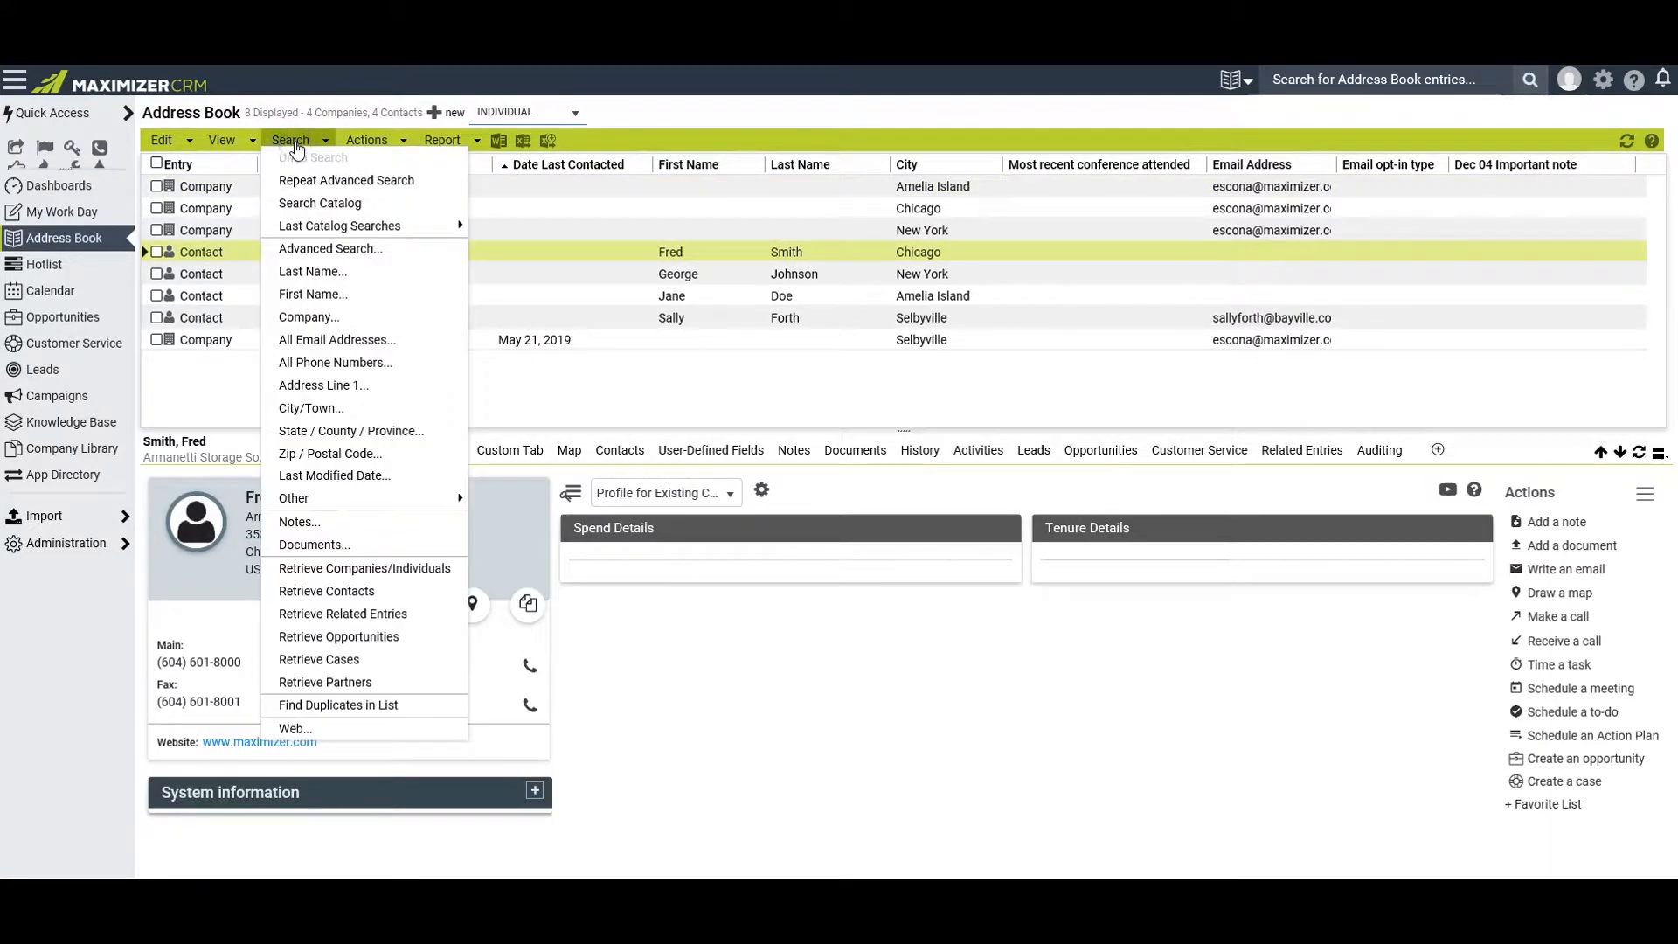
click(307, 272)
click(597, 484)
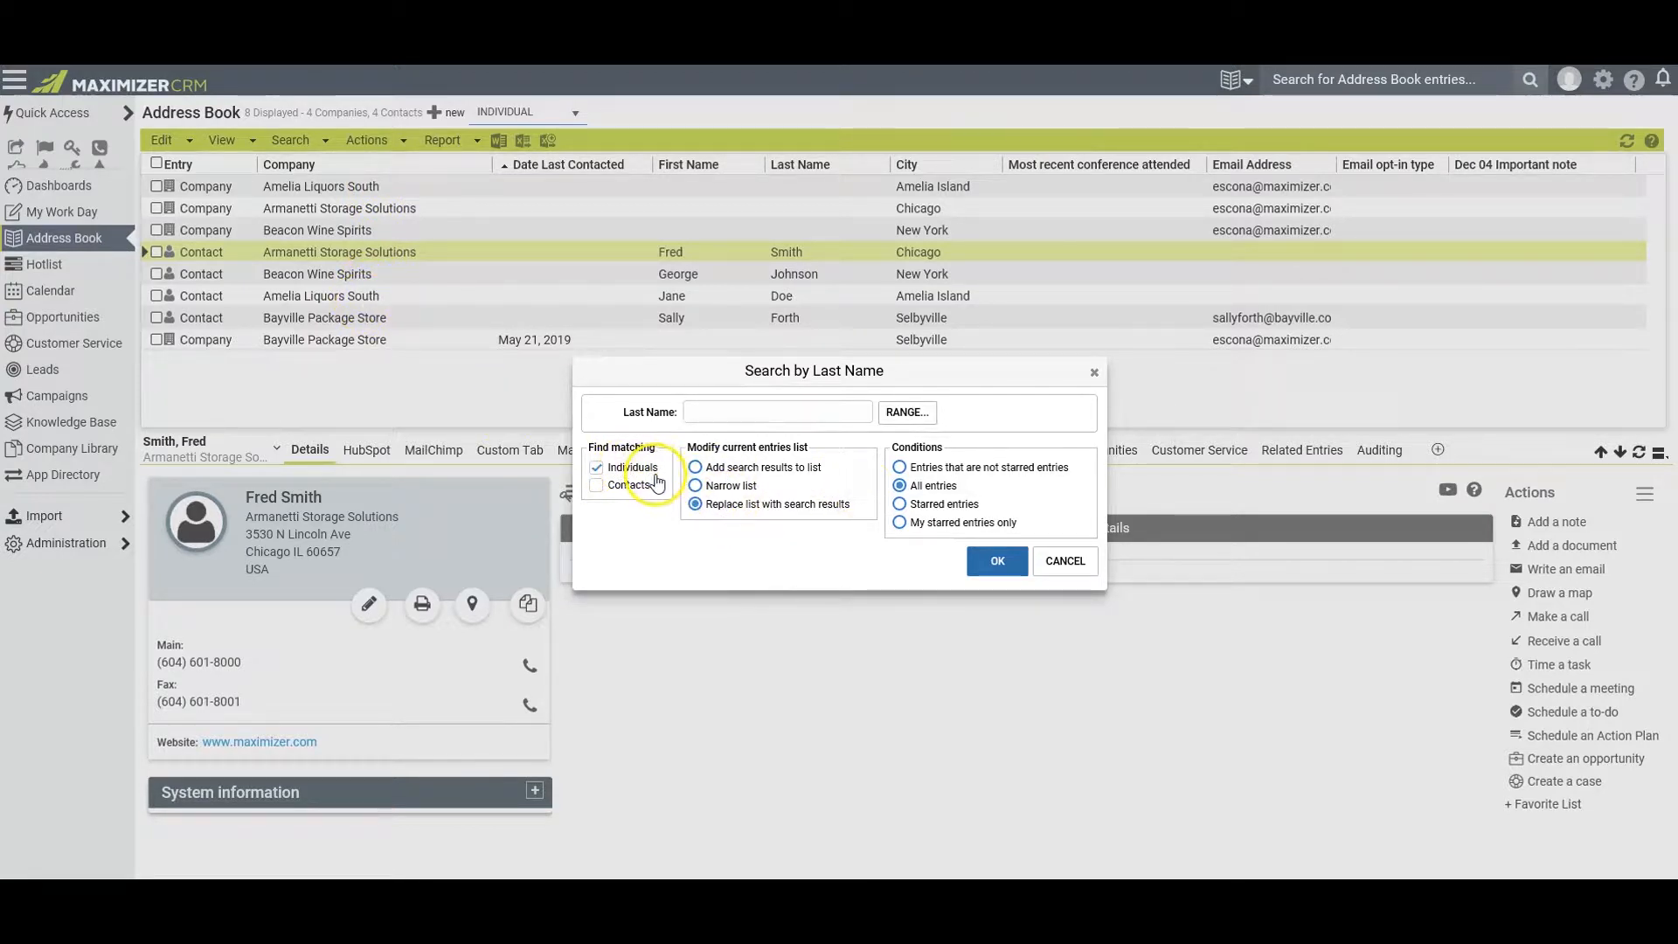
click(696, 484)
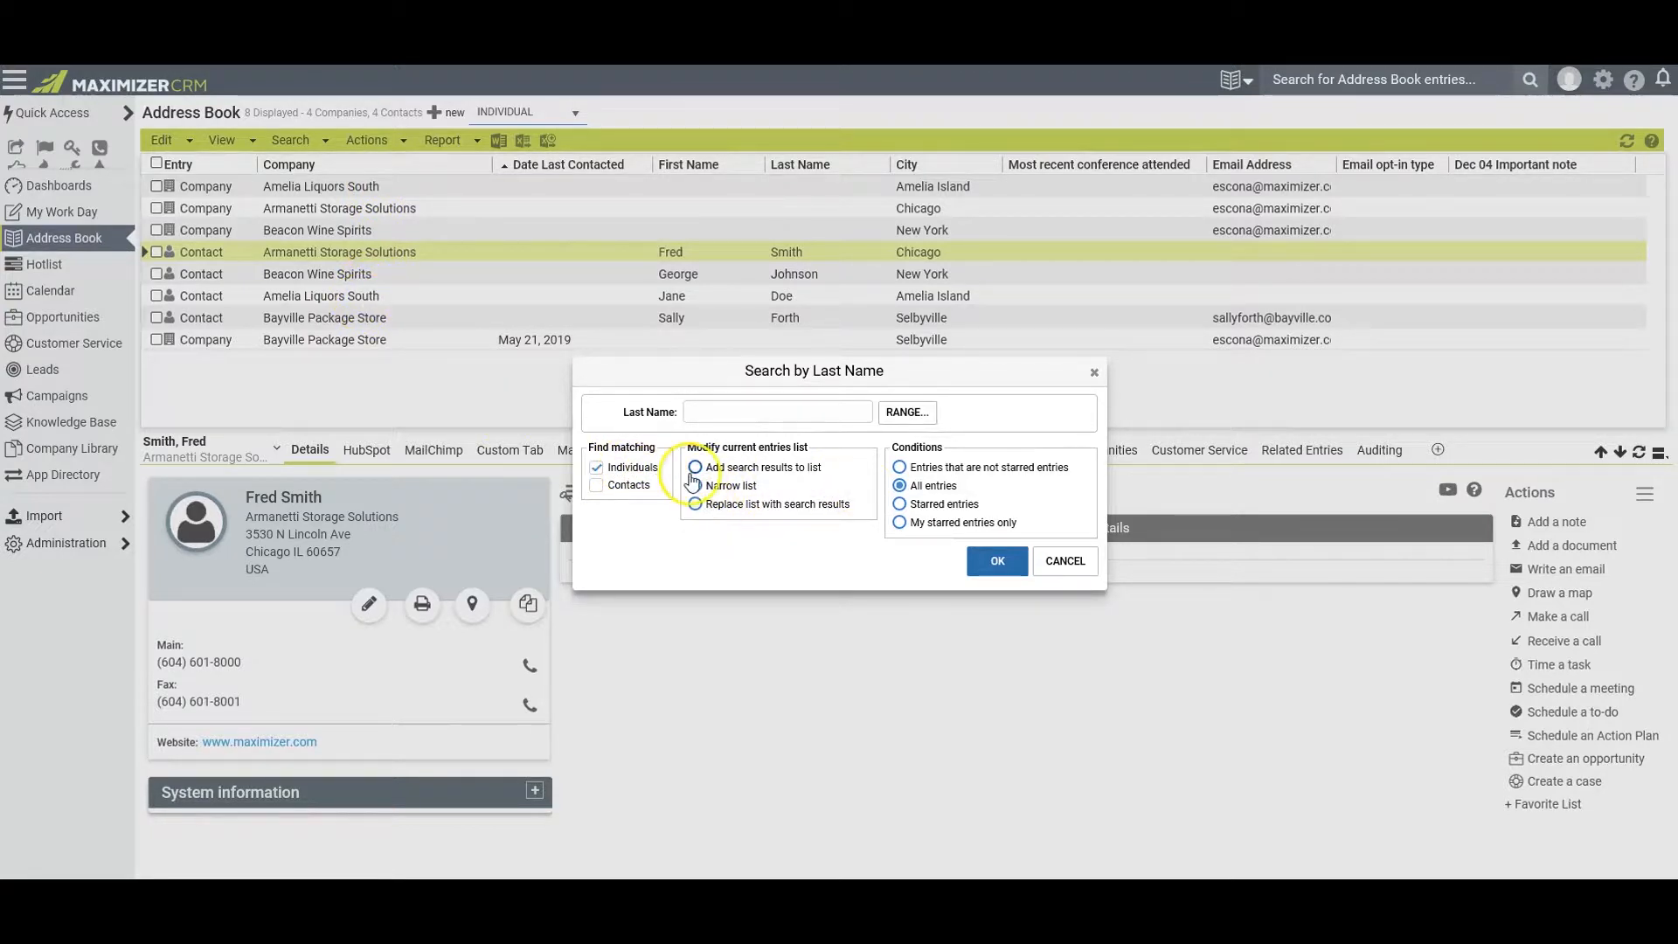
click(695, 466)
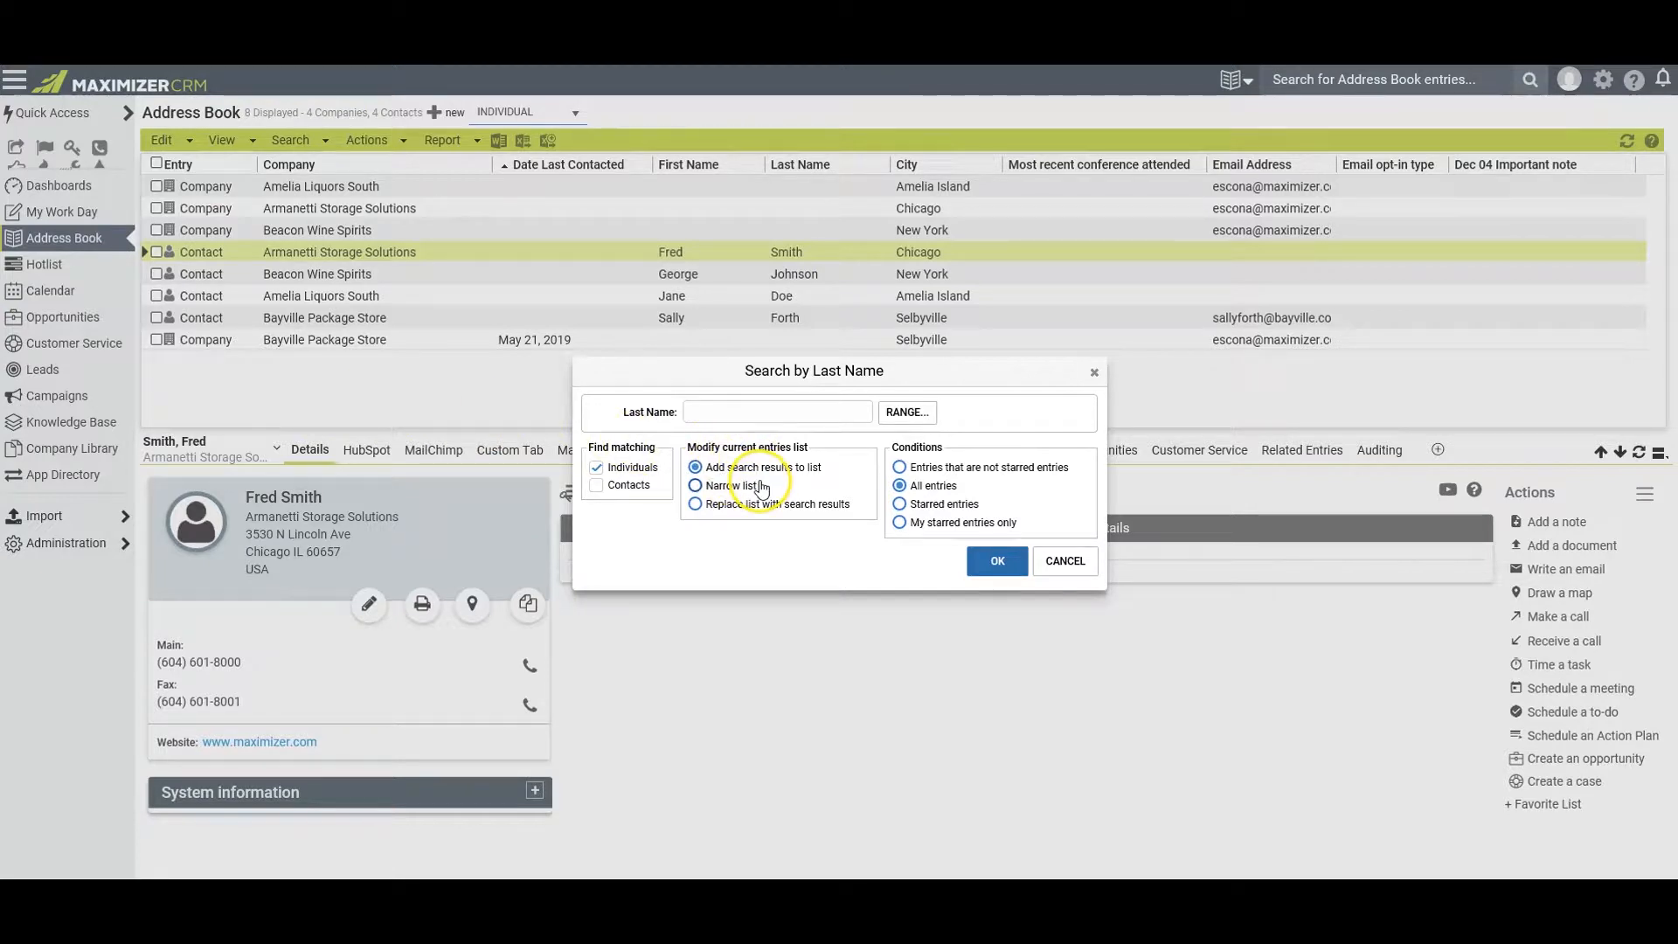
click(696, 504)
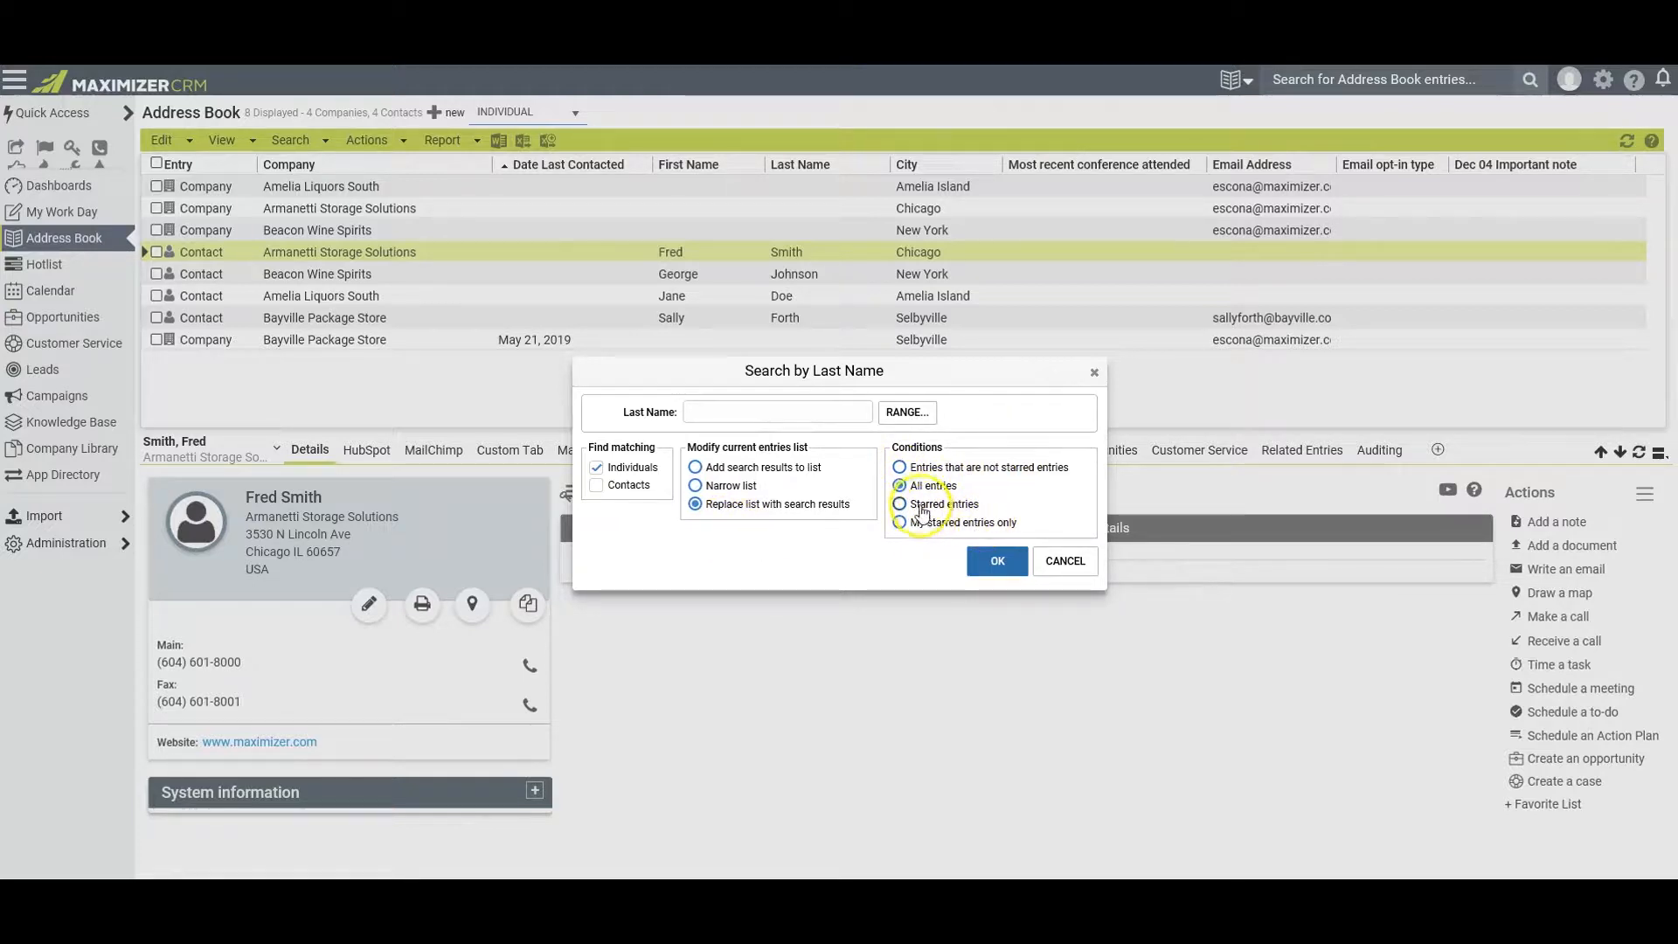
key(Return)
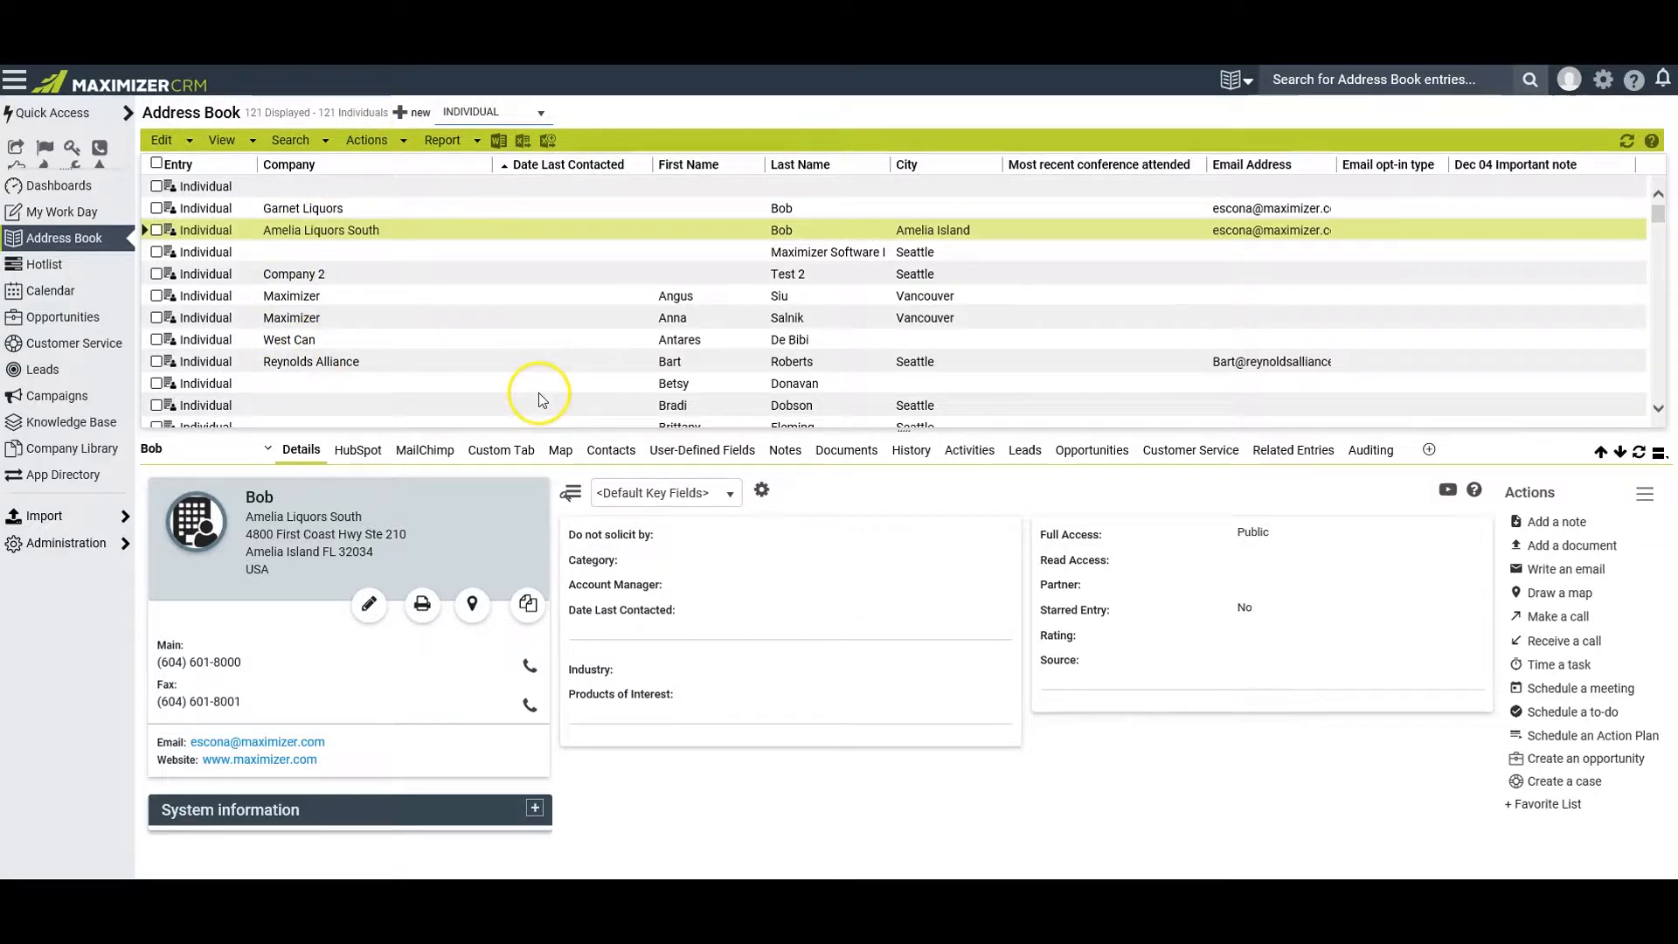
click(291, 140)
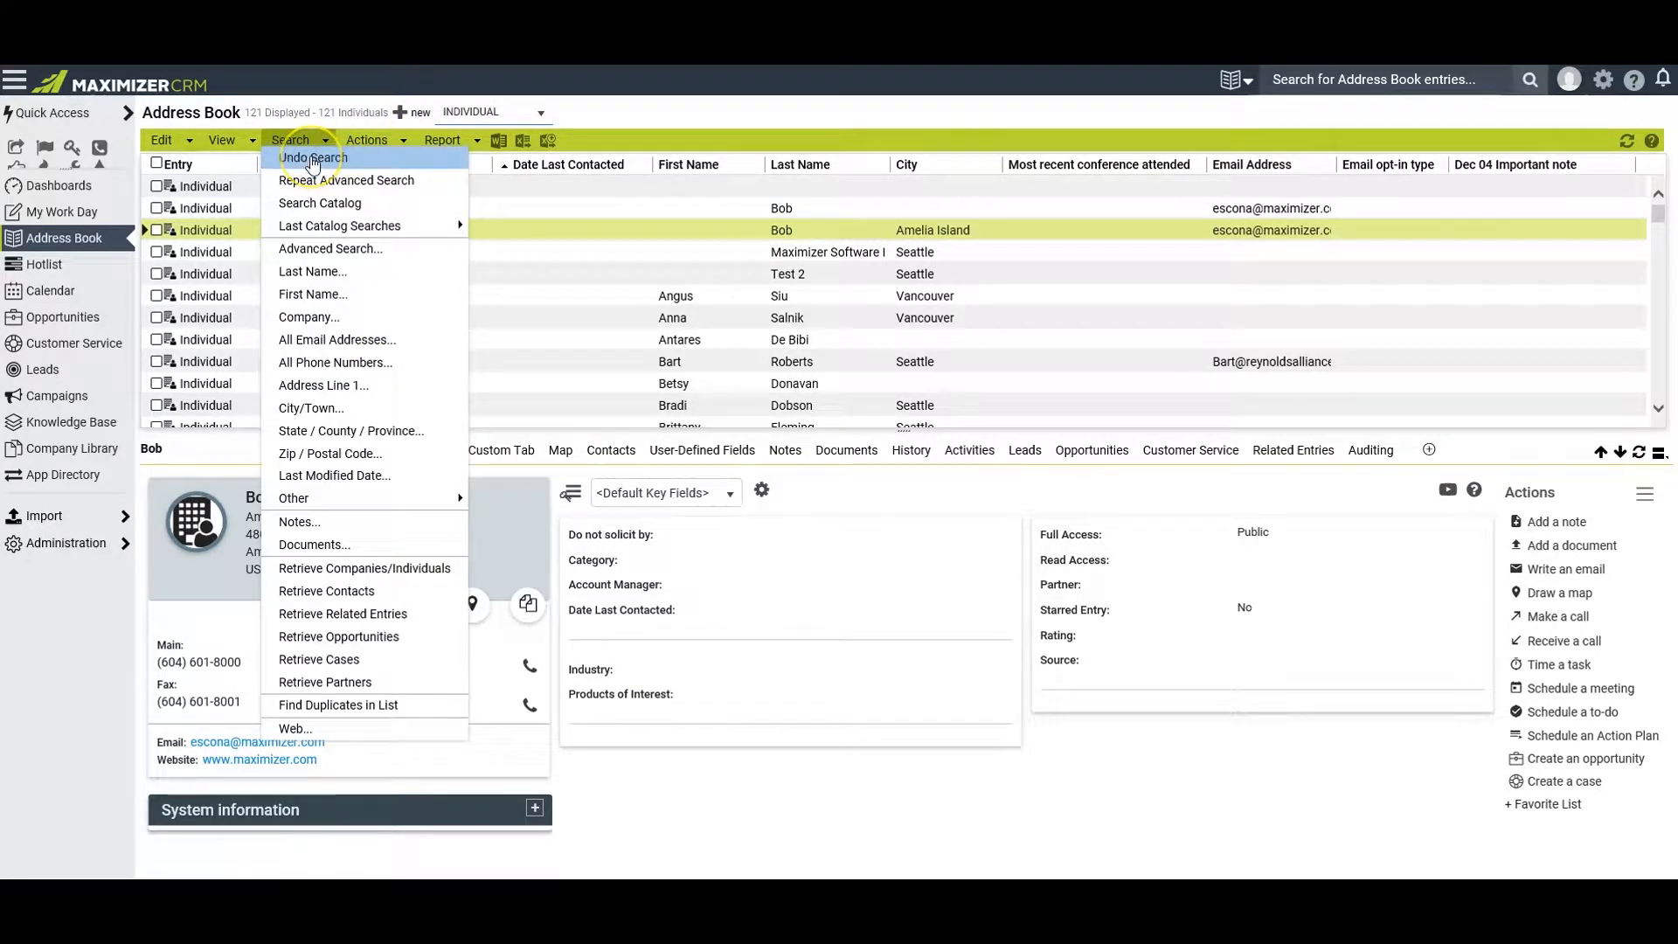
click(313, 159)
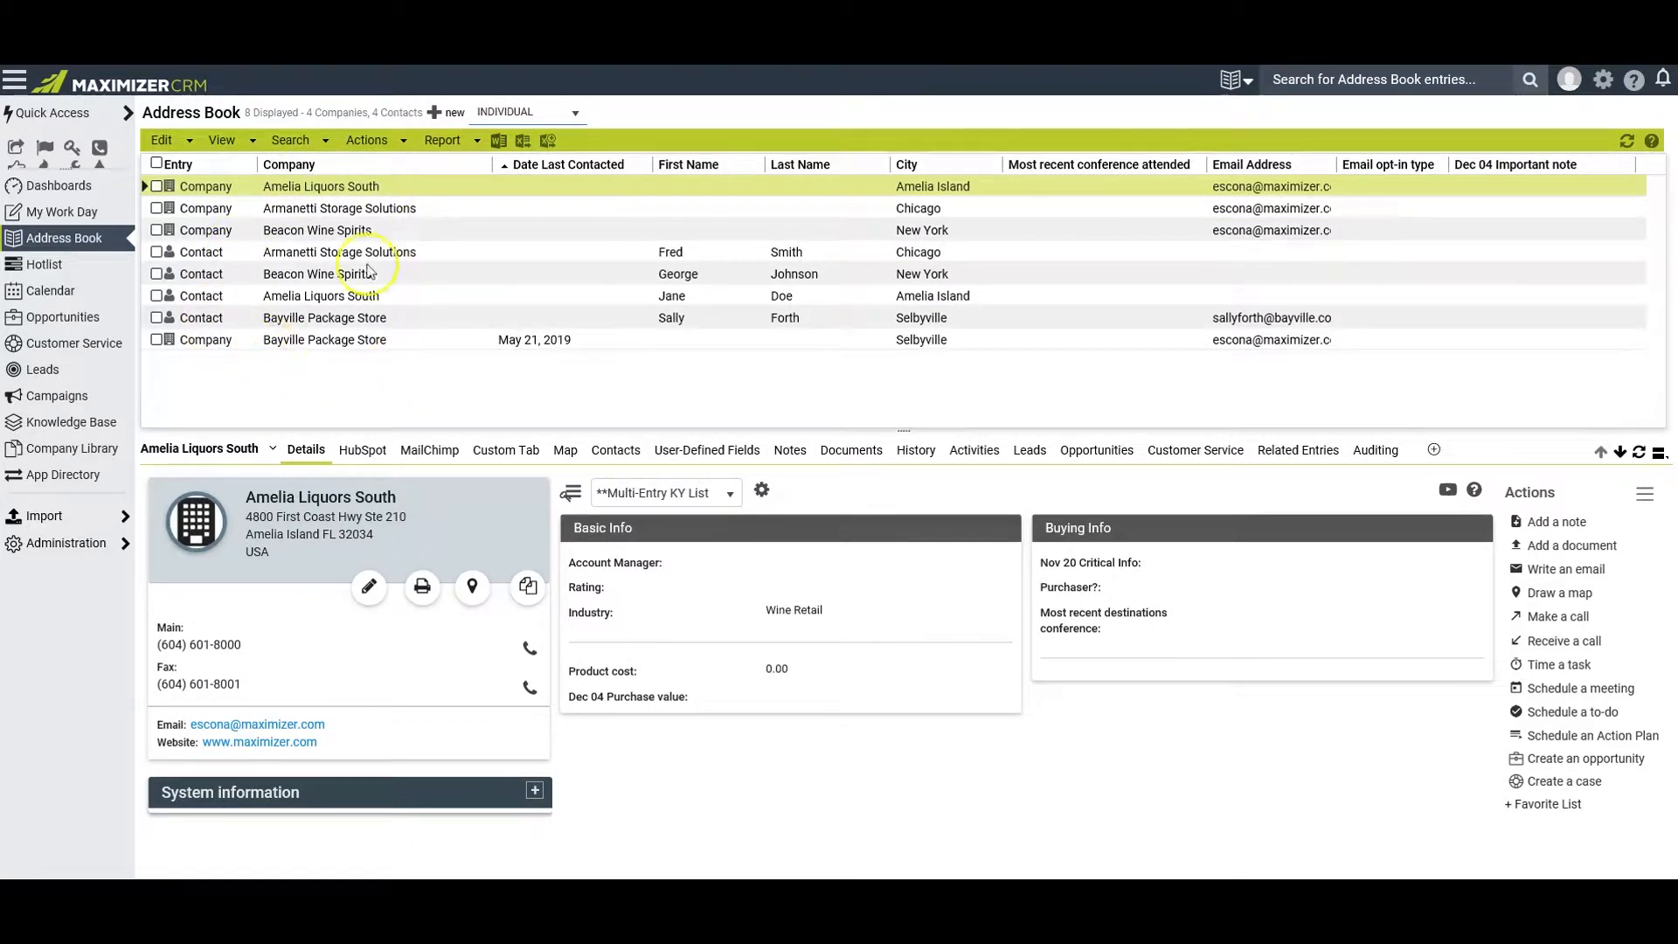
Examine the last name search and the other available search criteria, and select the Beacon Wine Spirits company entry
click(291, 139)
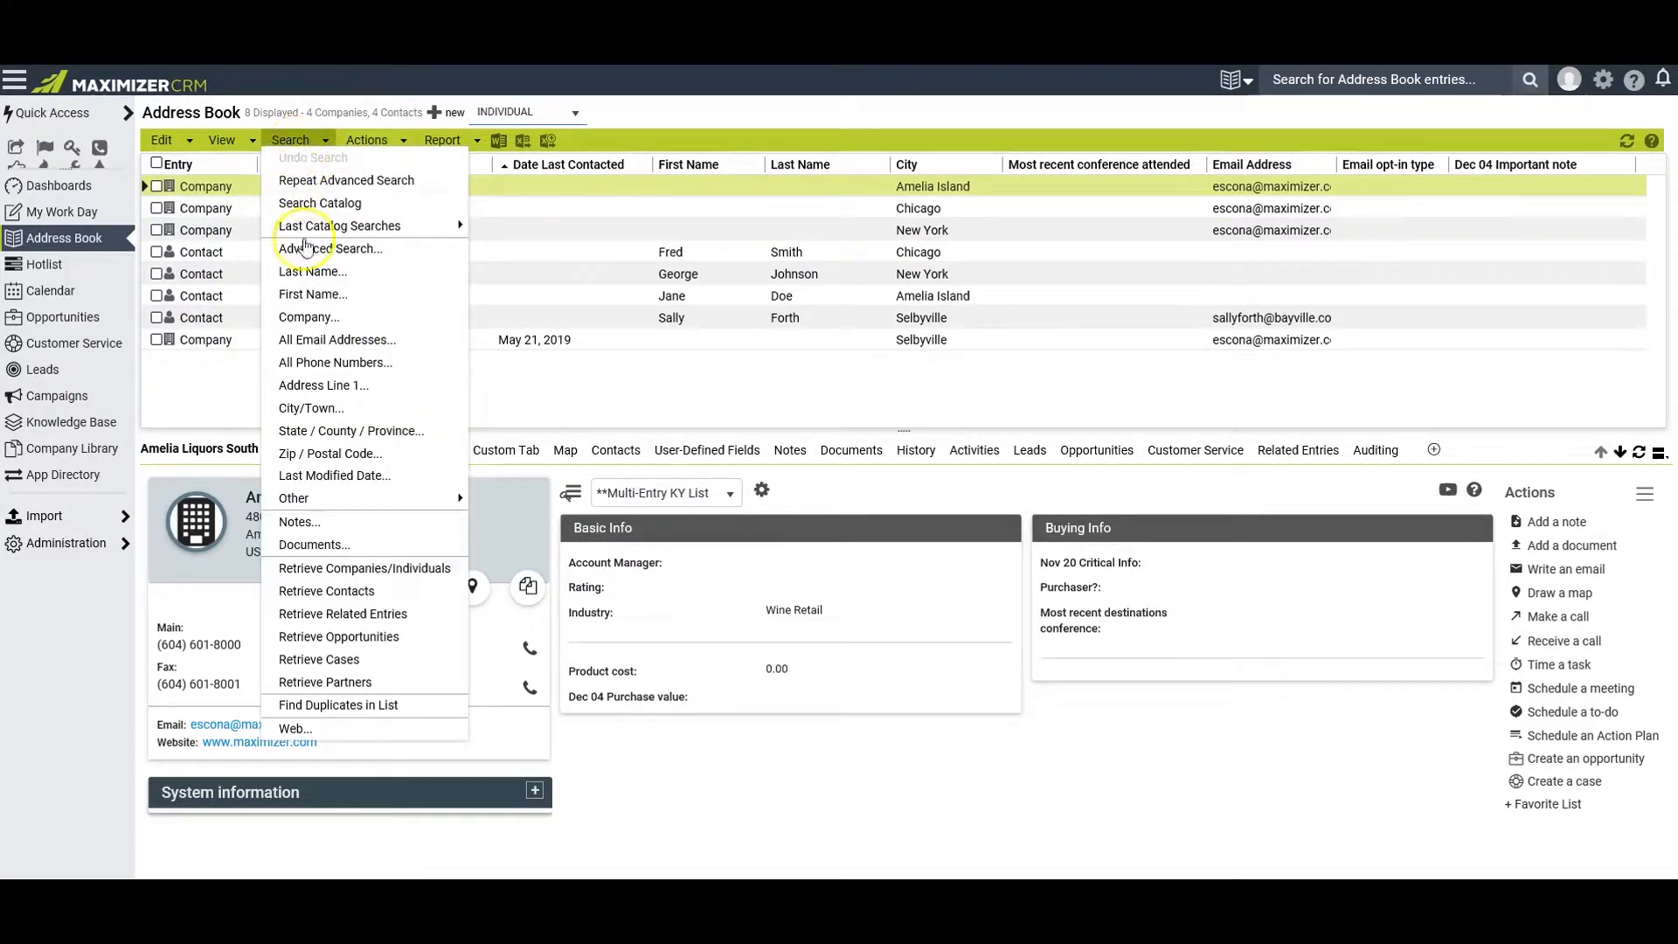
click(313, 271)
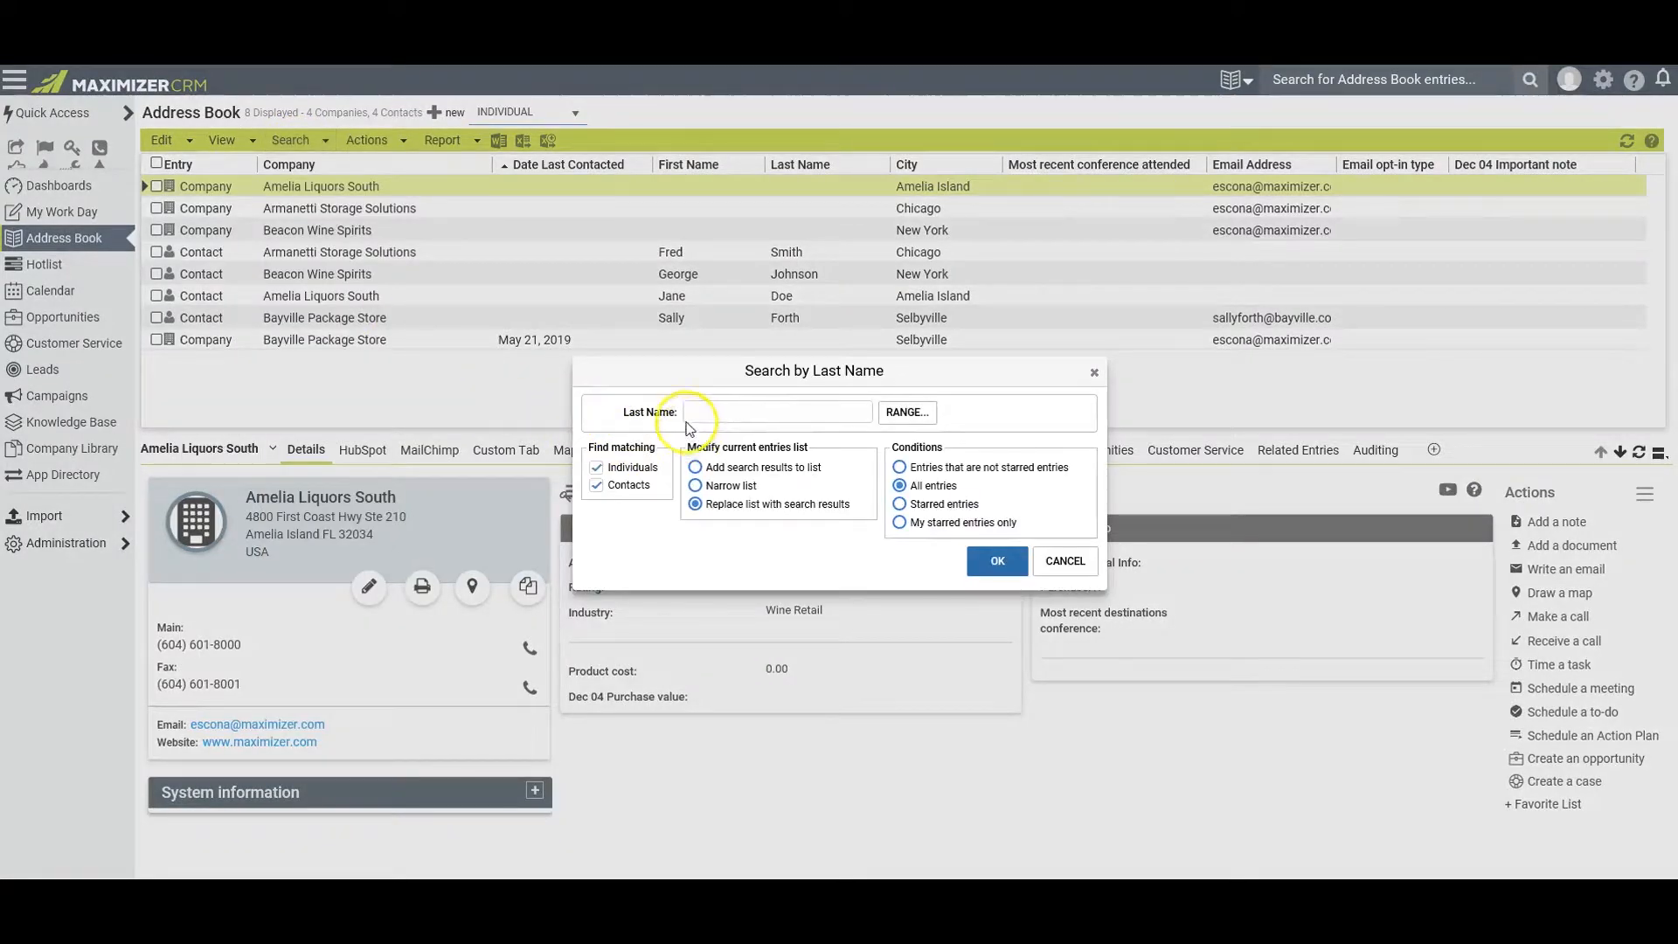
click(727, 416)
click(290, 140)
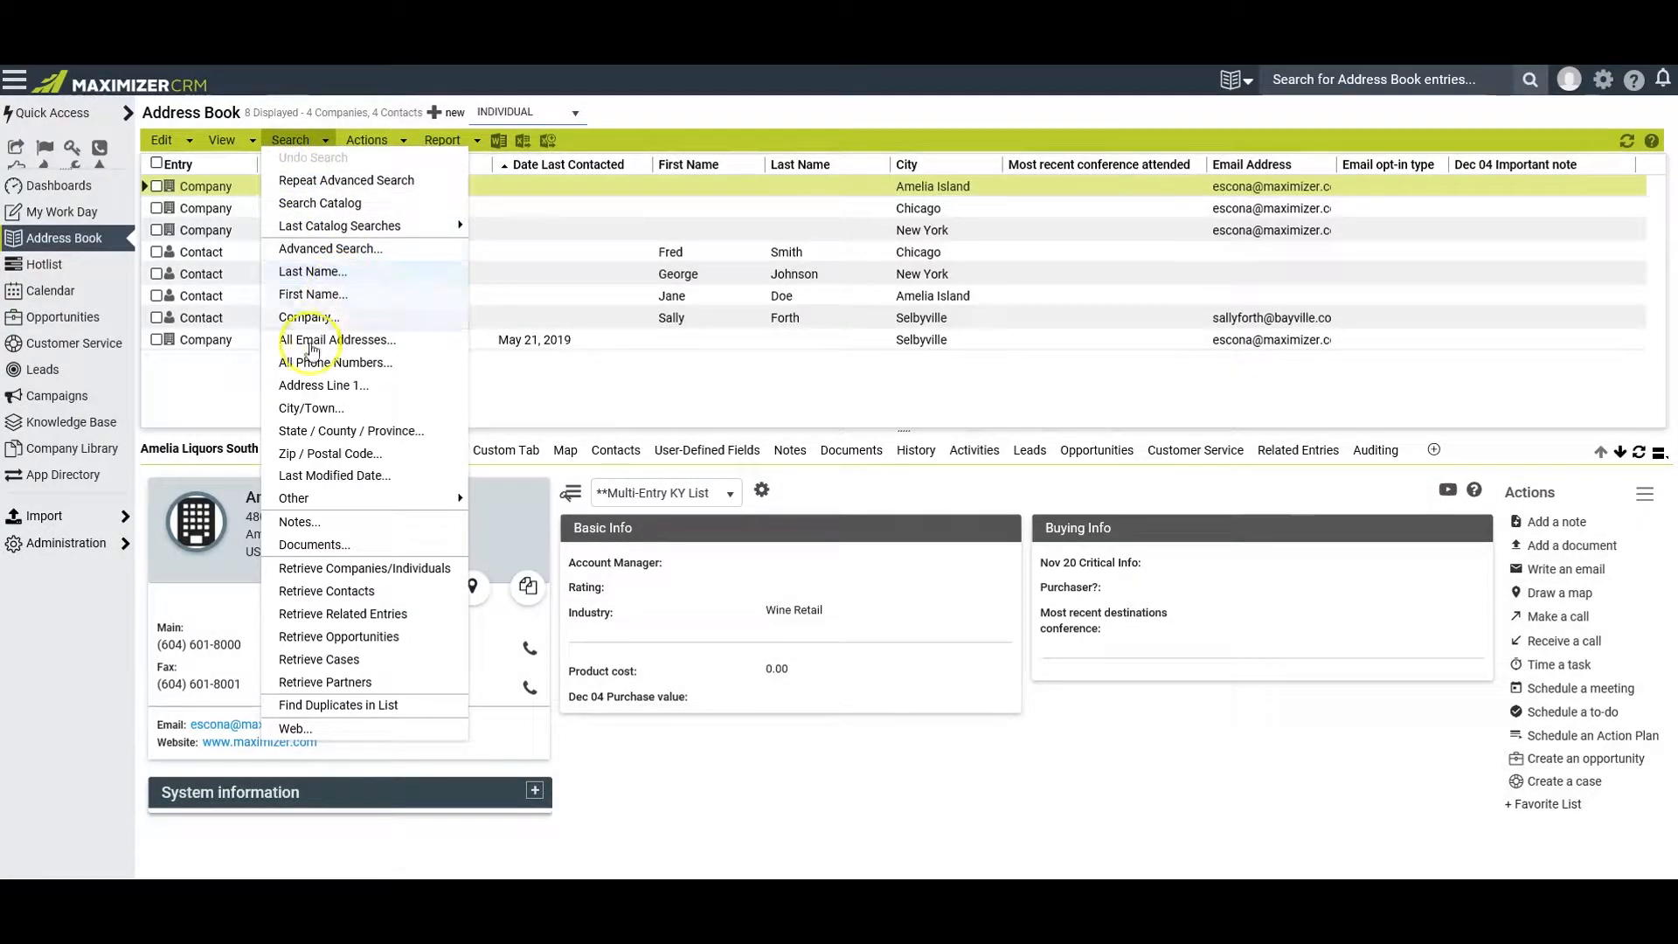
click(314, 297)
mouse_move(406, 500)
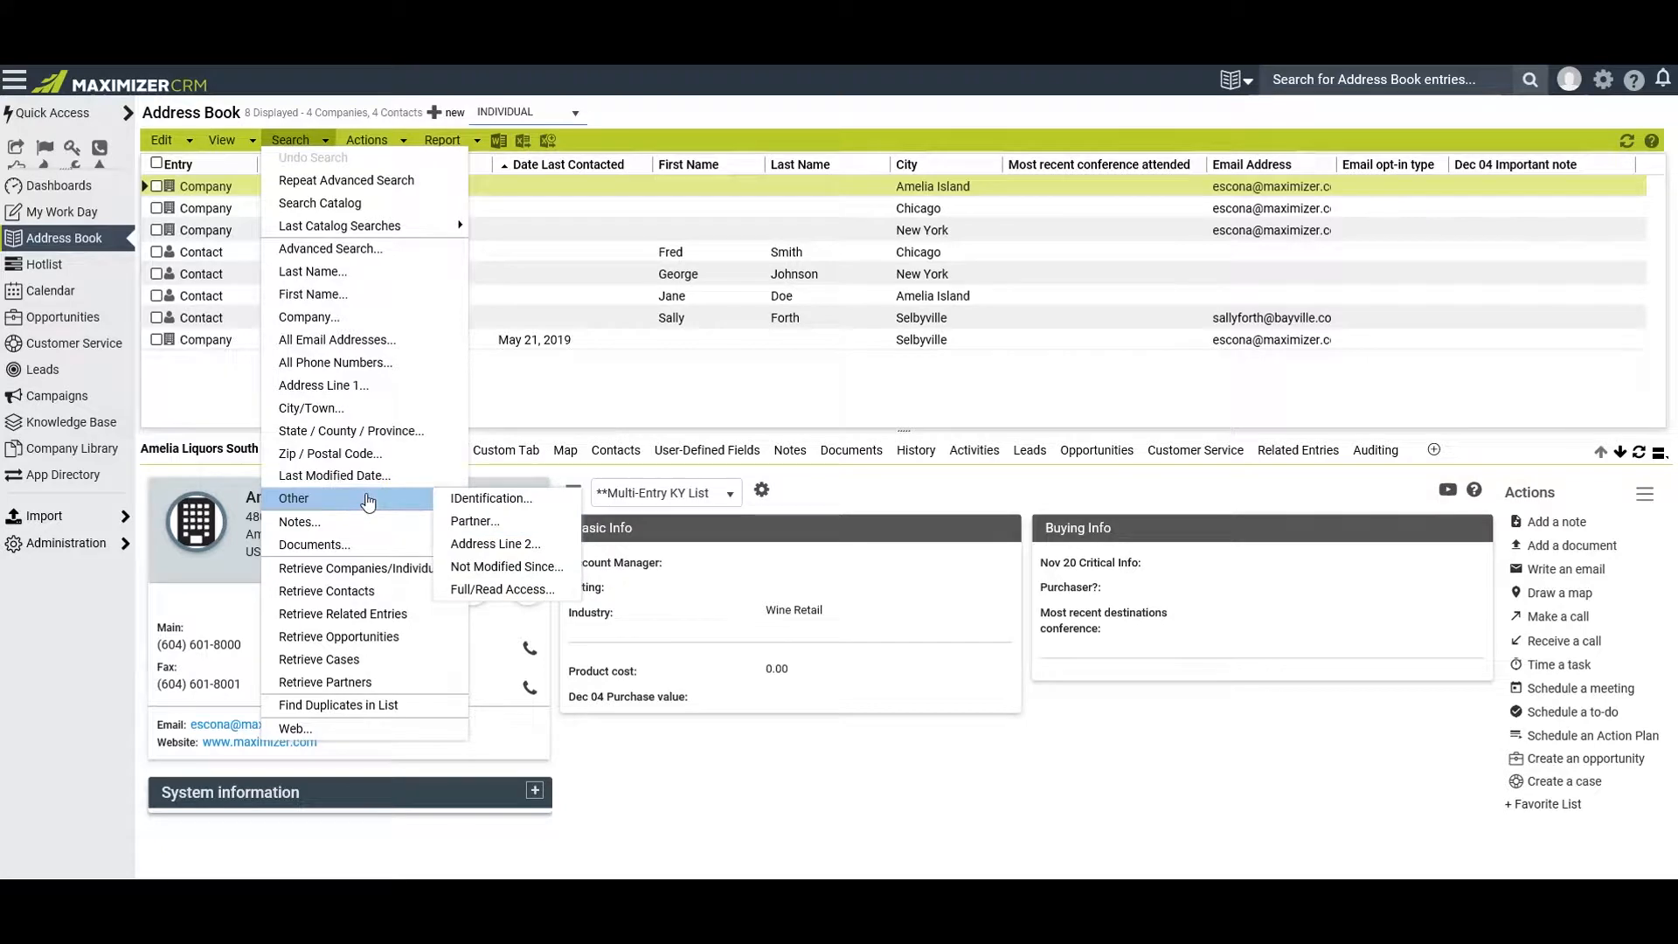
click(1135, 224)
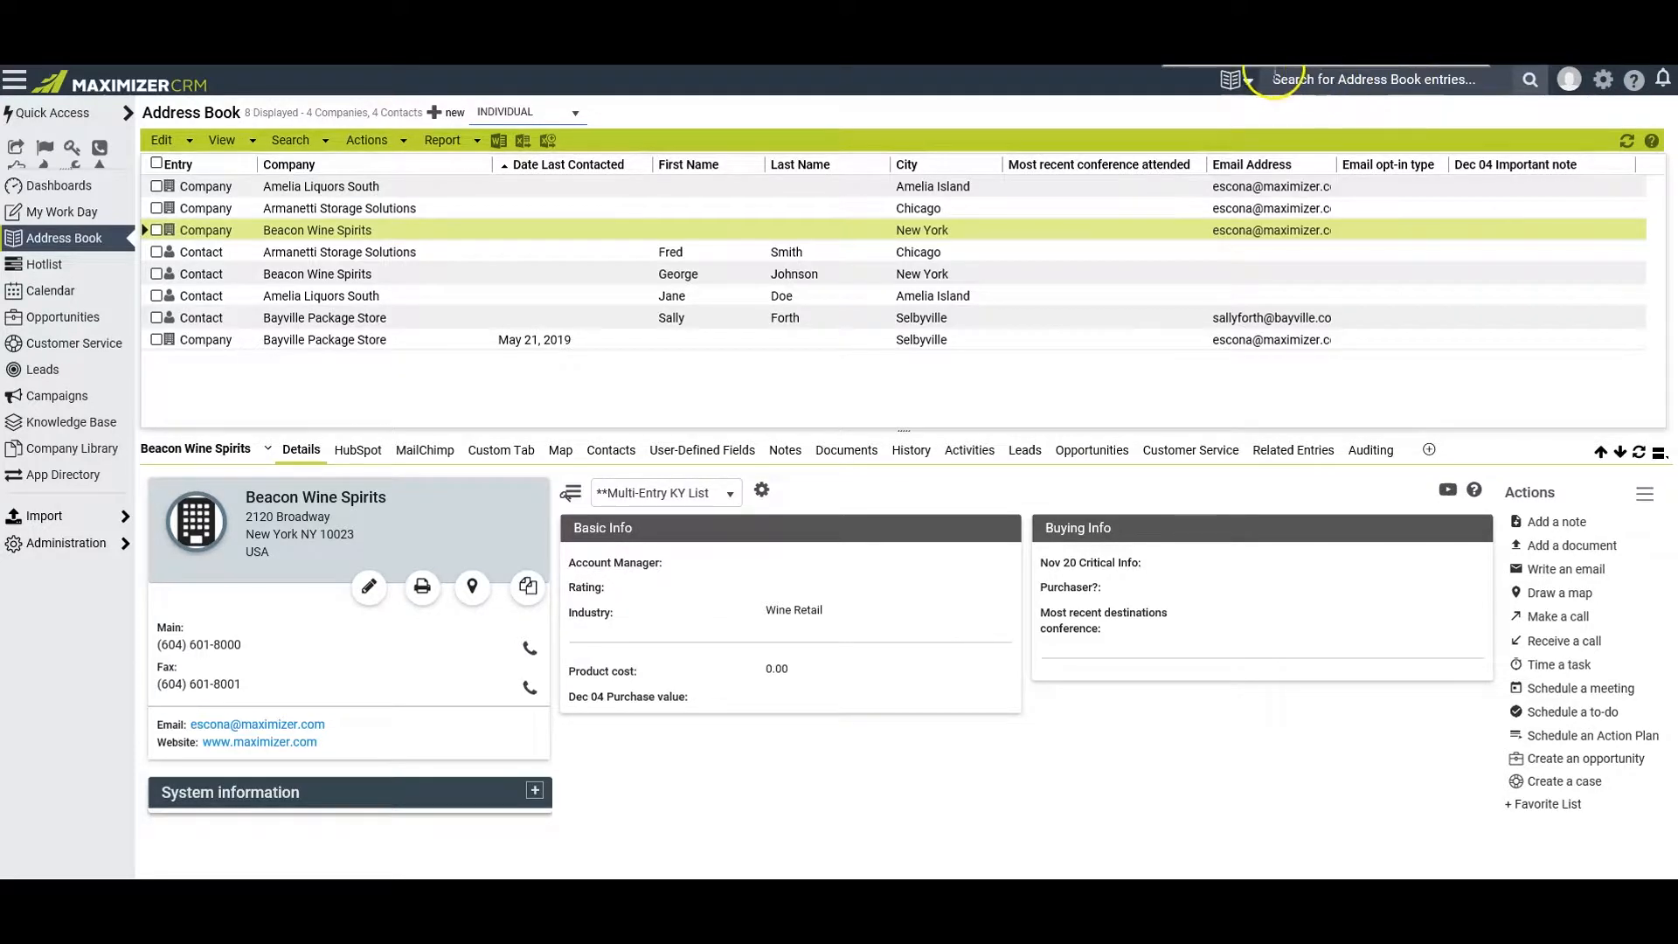
Check the record types of the quick search, search Address Book entries by a contact's first name, and undo the search
click(1248, 83)
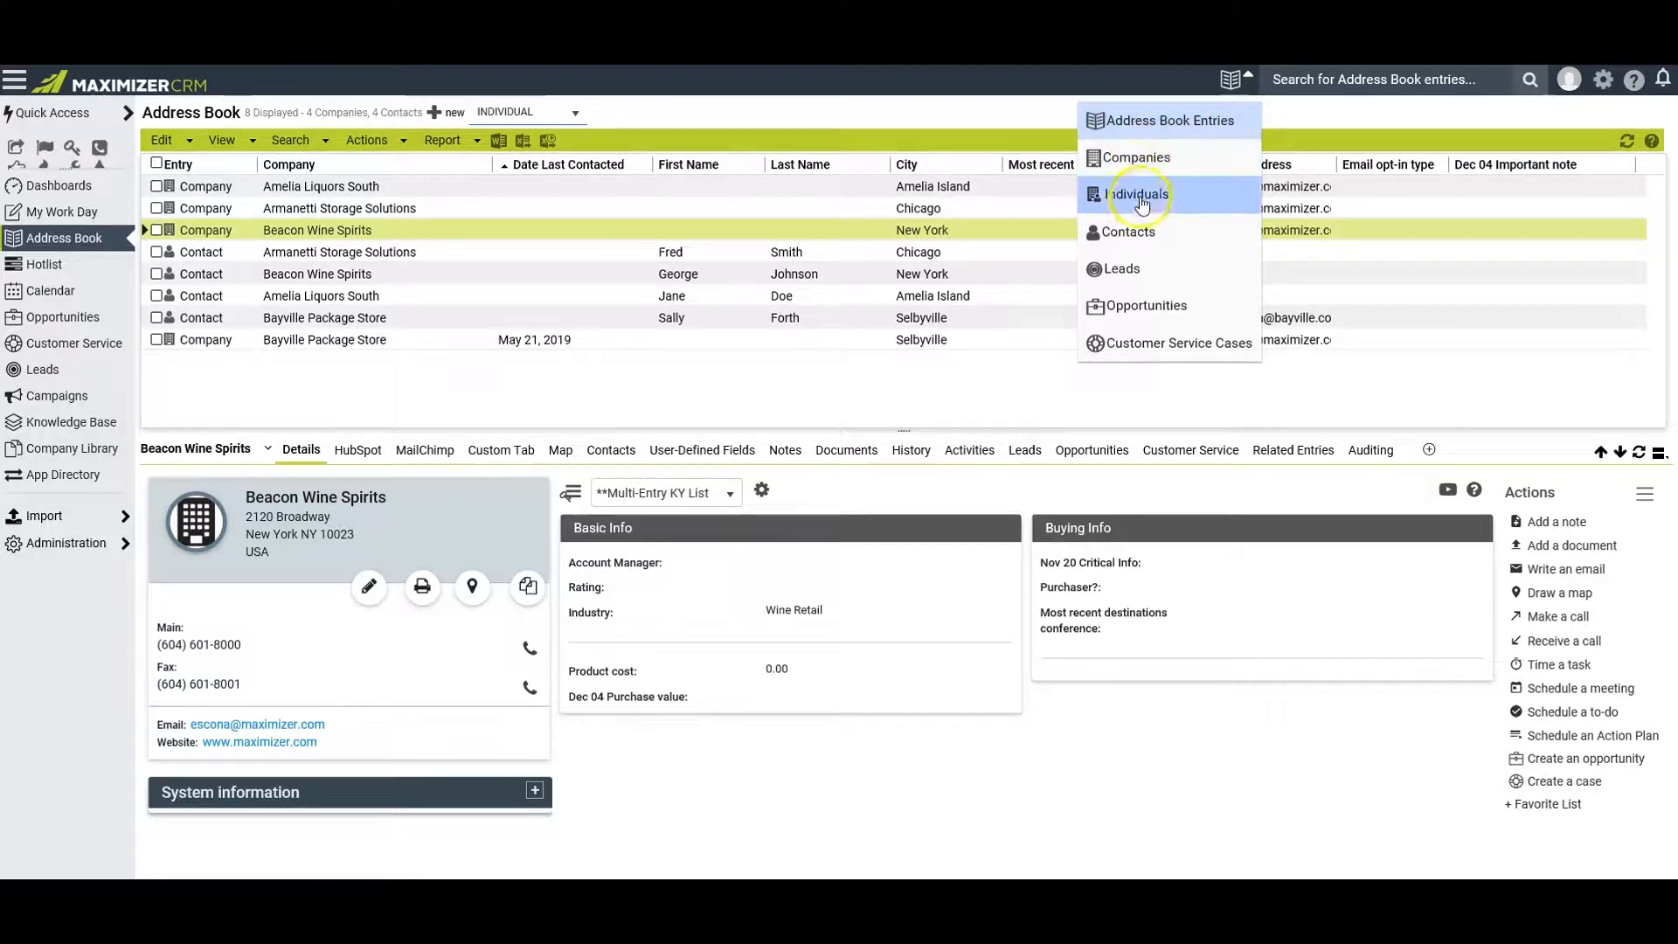
click(1135, 237)
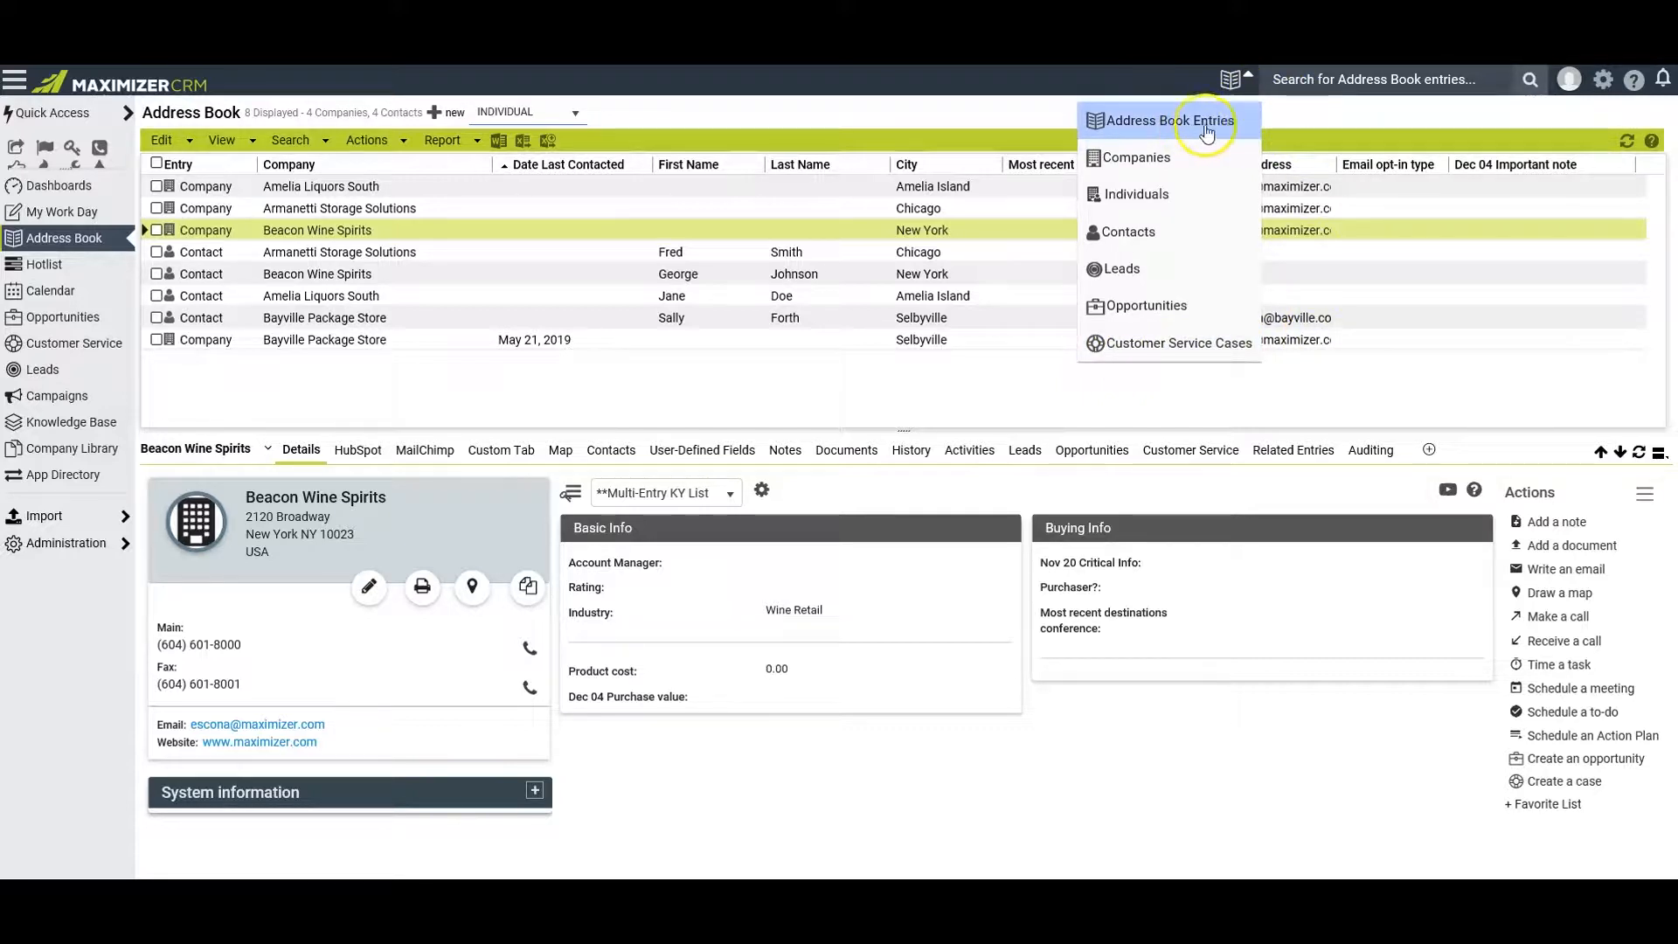
click(1268, 82)
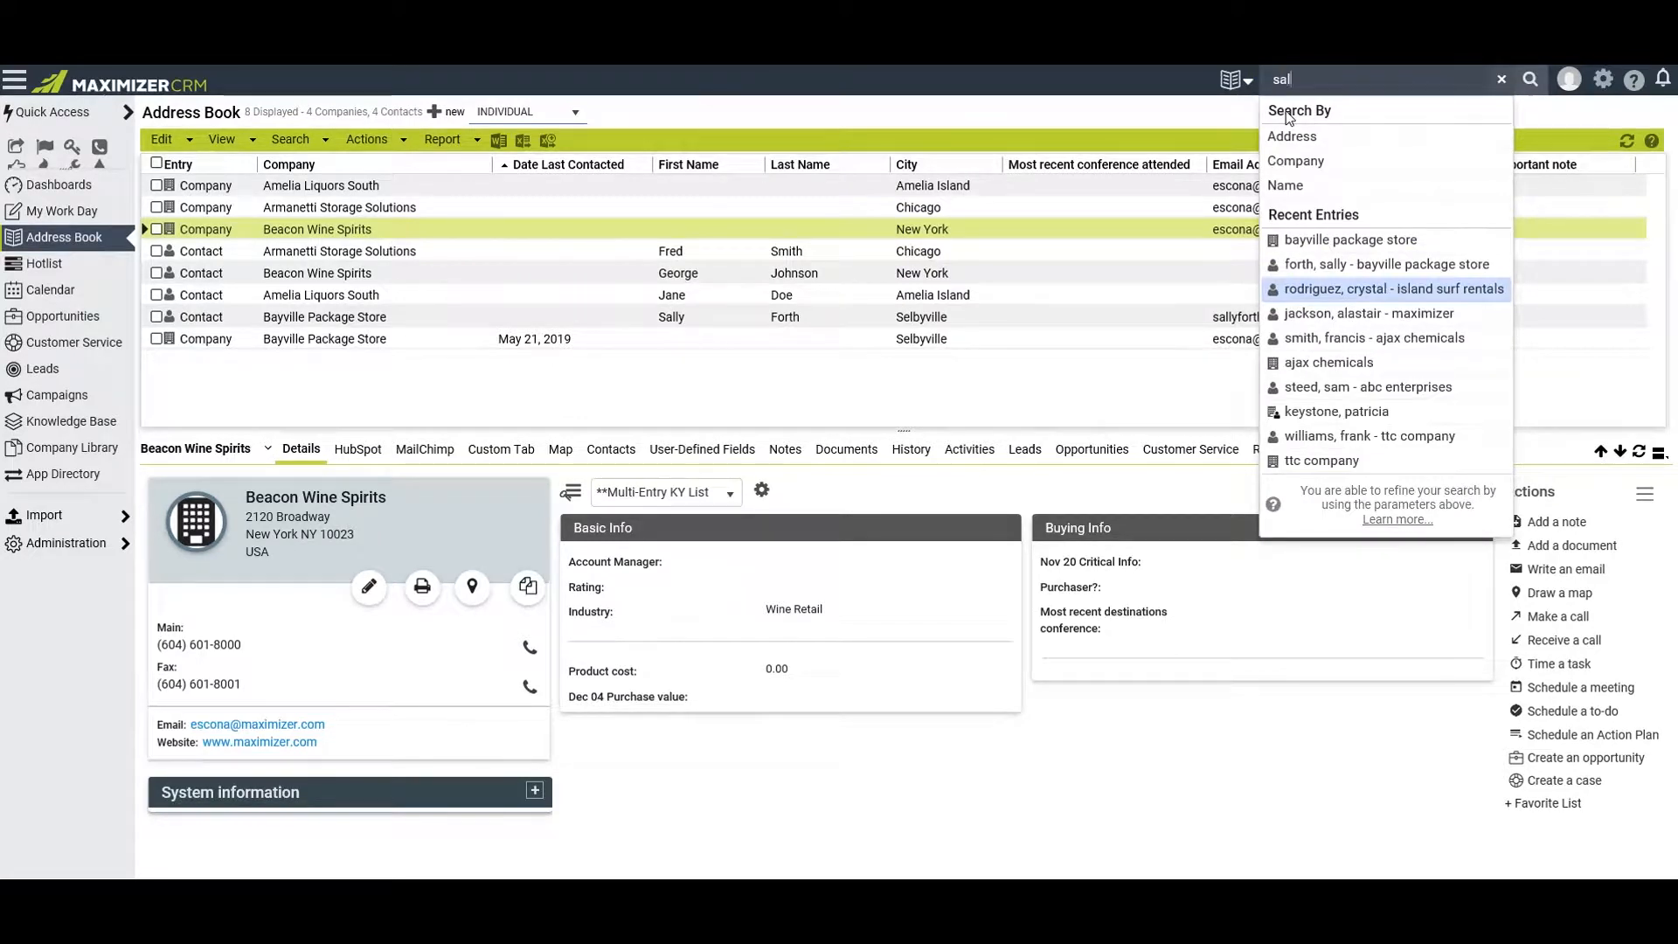
text(sally)
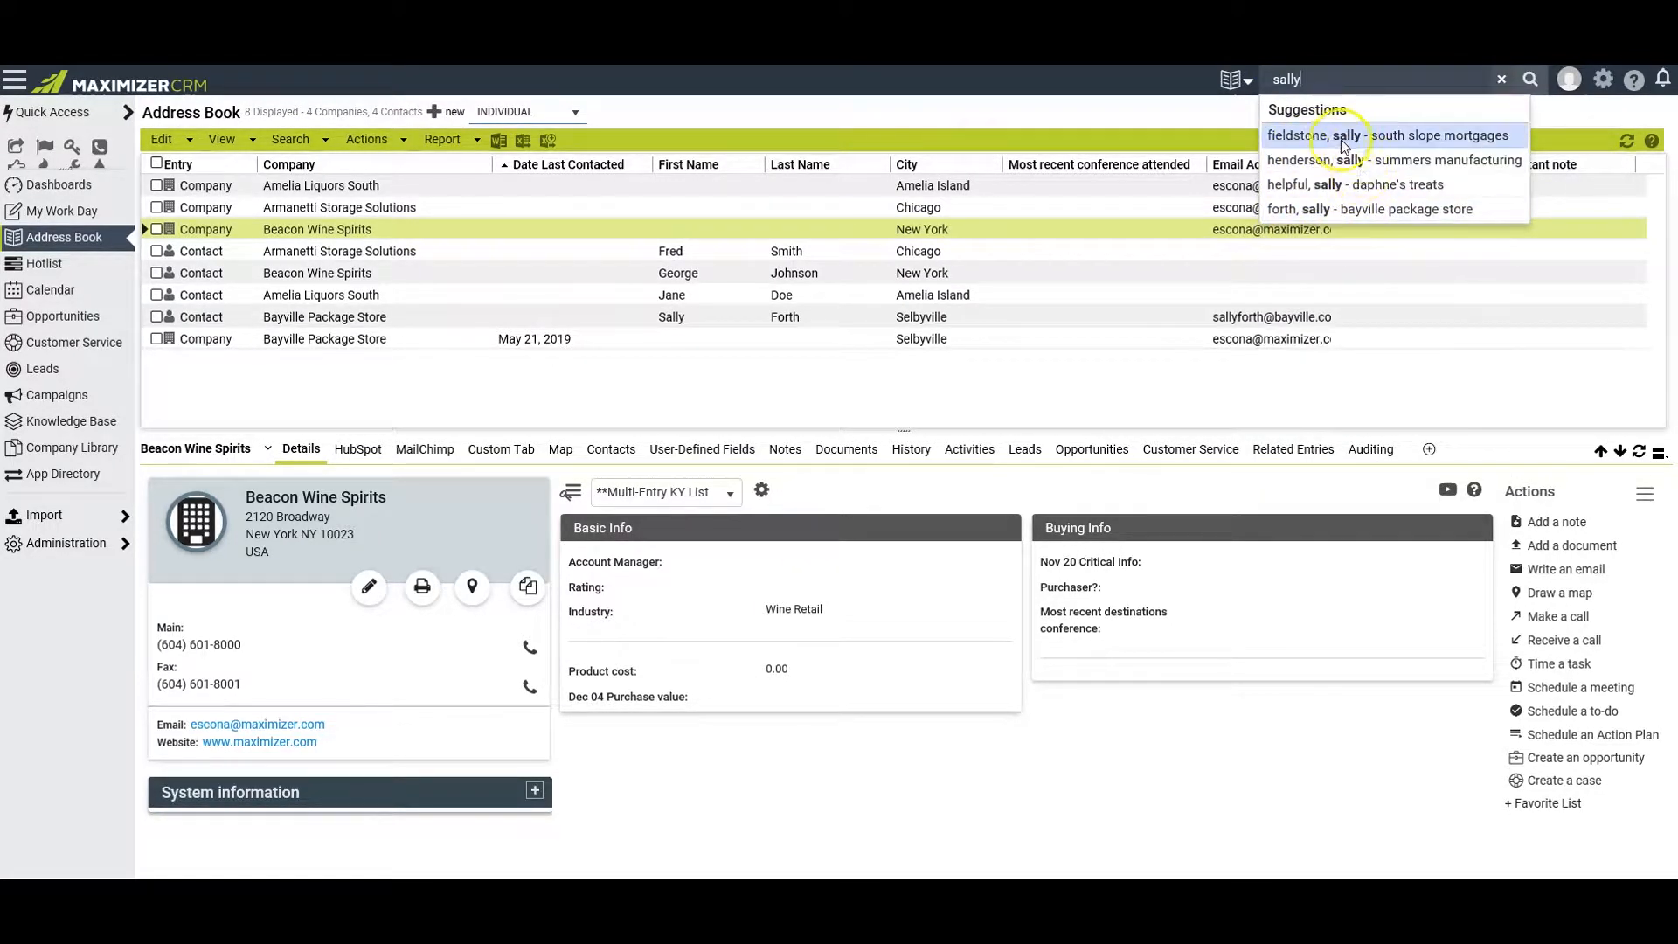
click(1317, 76)
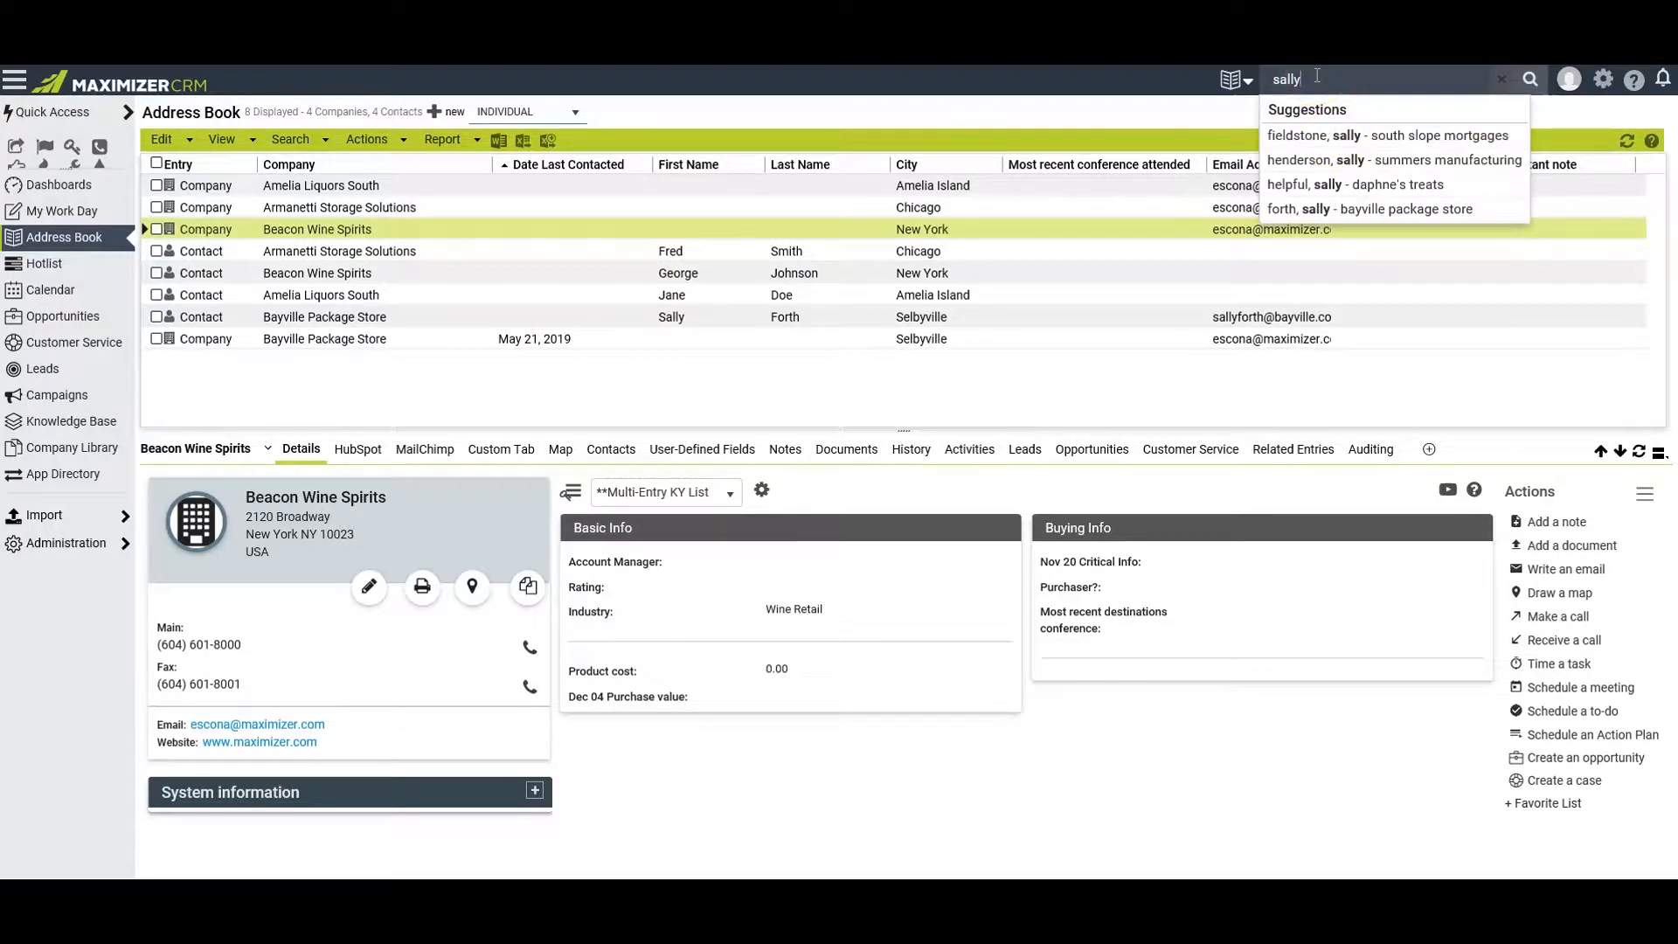
key(Return)
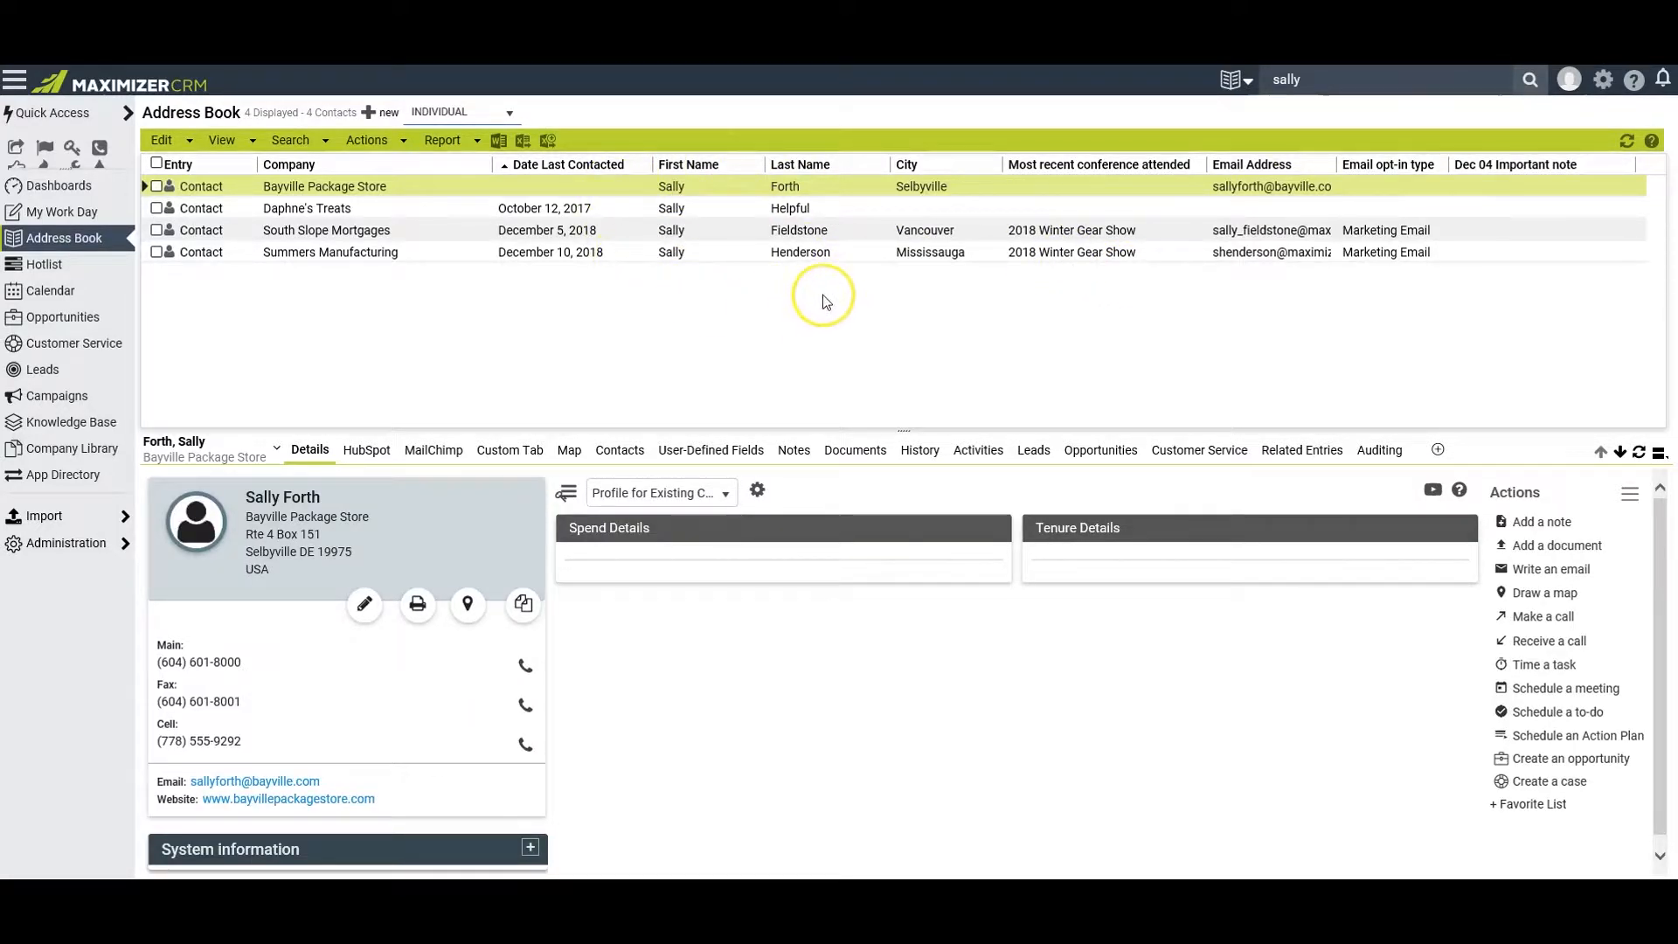
click(291, 139)
click(305, 154)
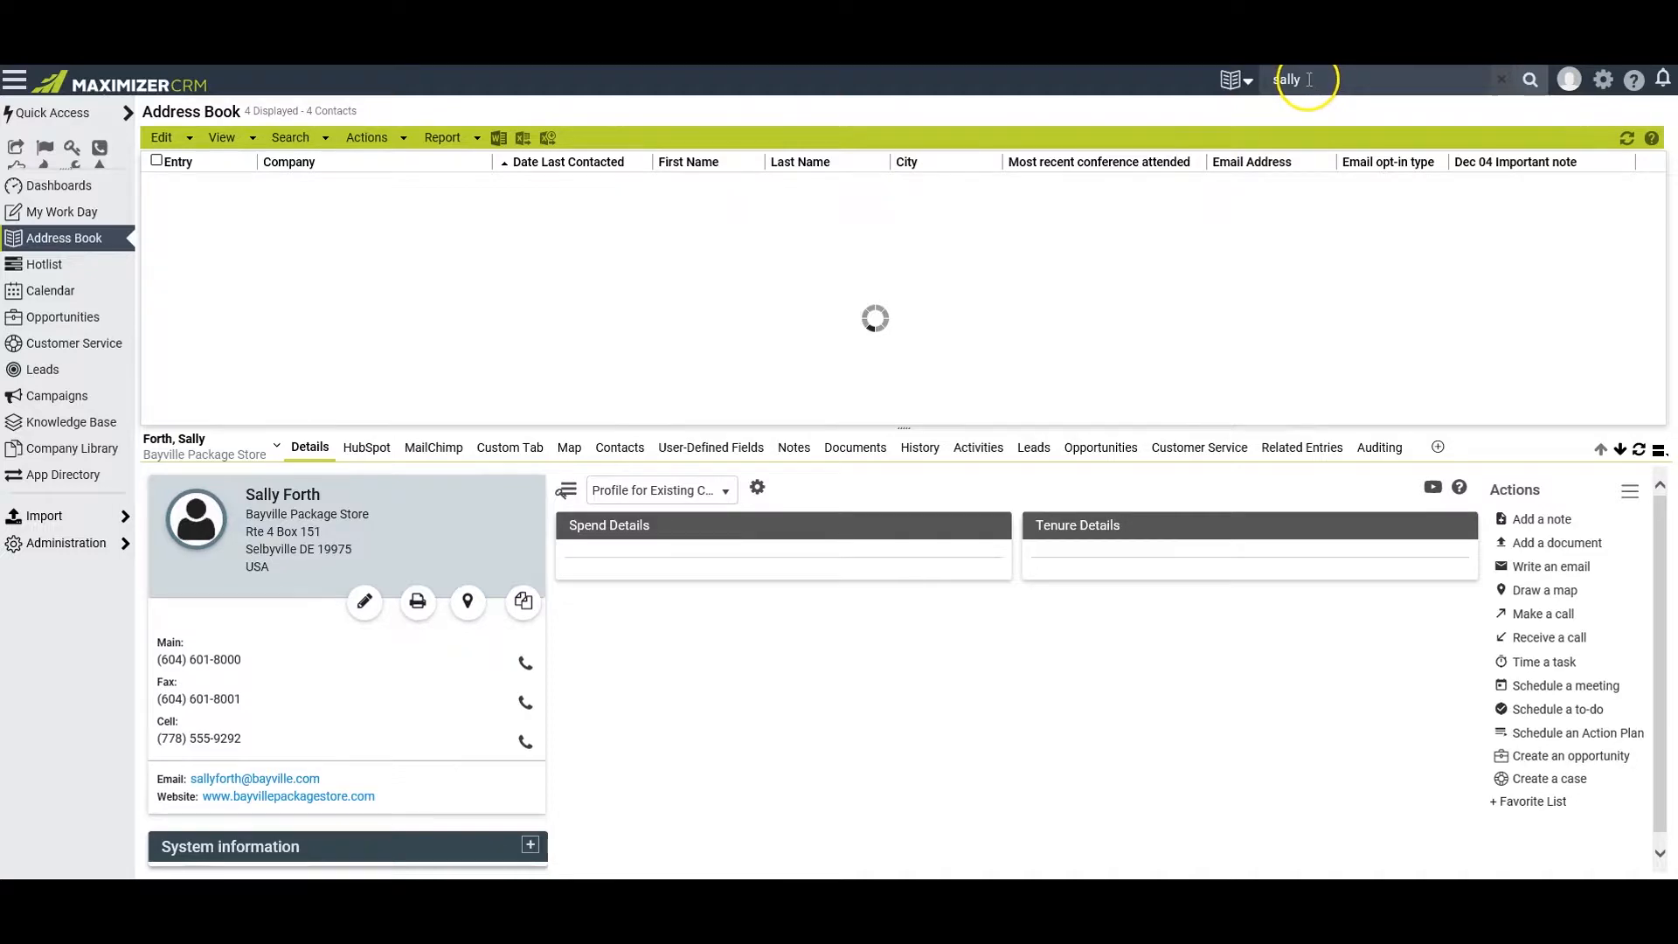
Retrieve only the suggested Daphne's Treats contact through a first name quick search, and undo the search
click(1264, 81)
text(sally)
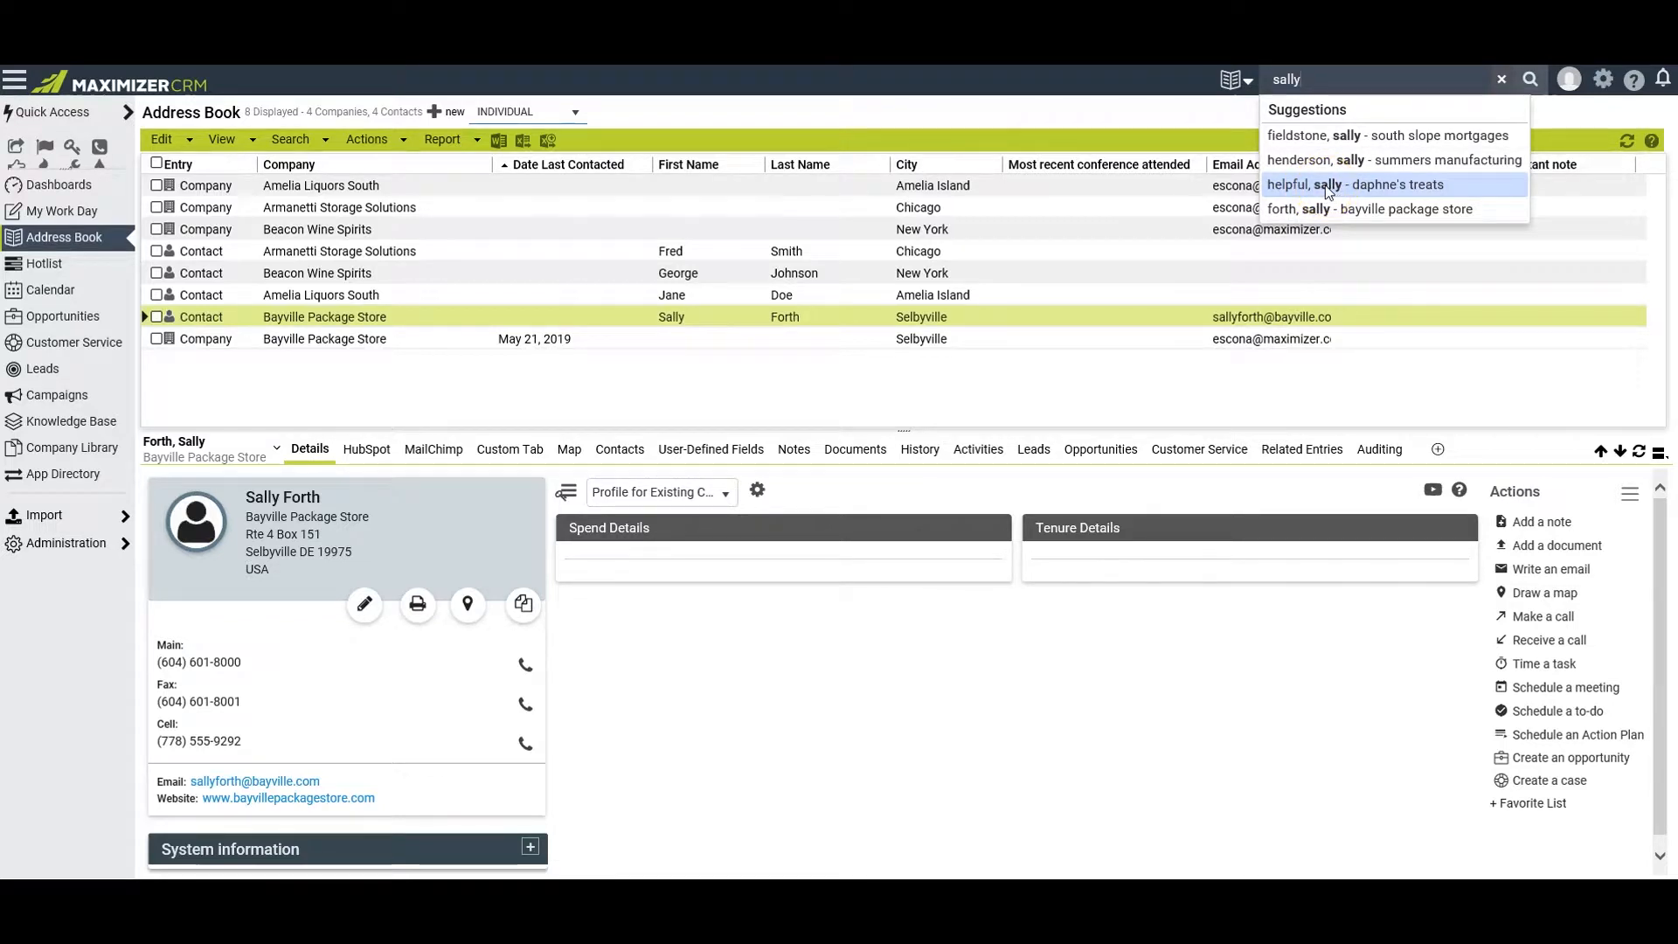
click(1326, 186)
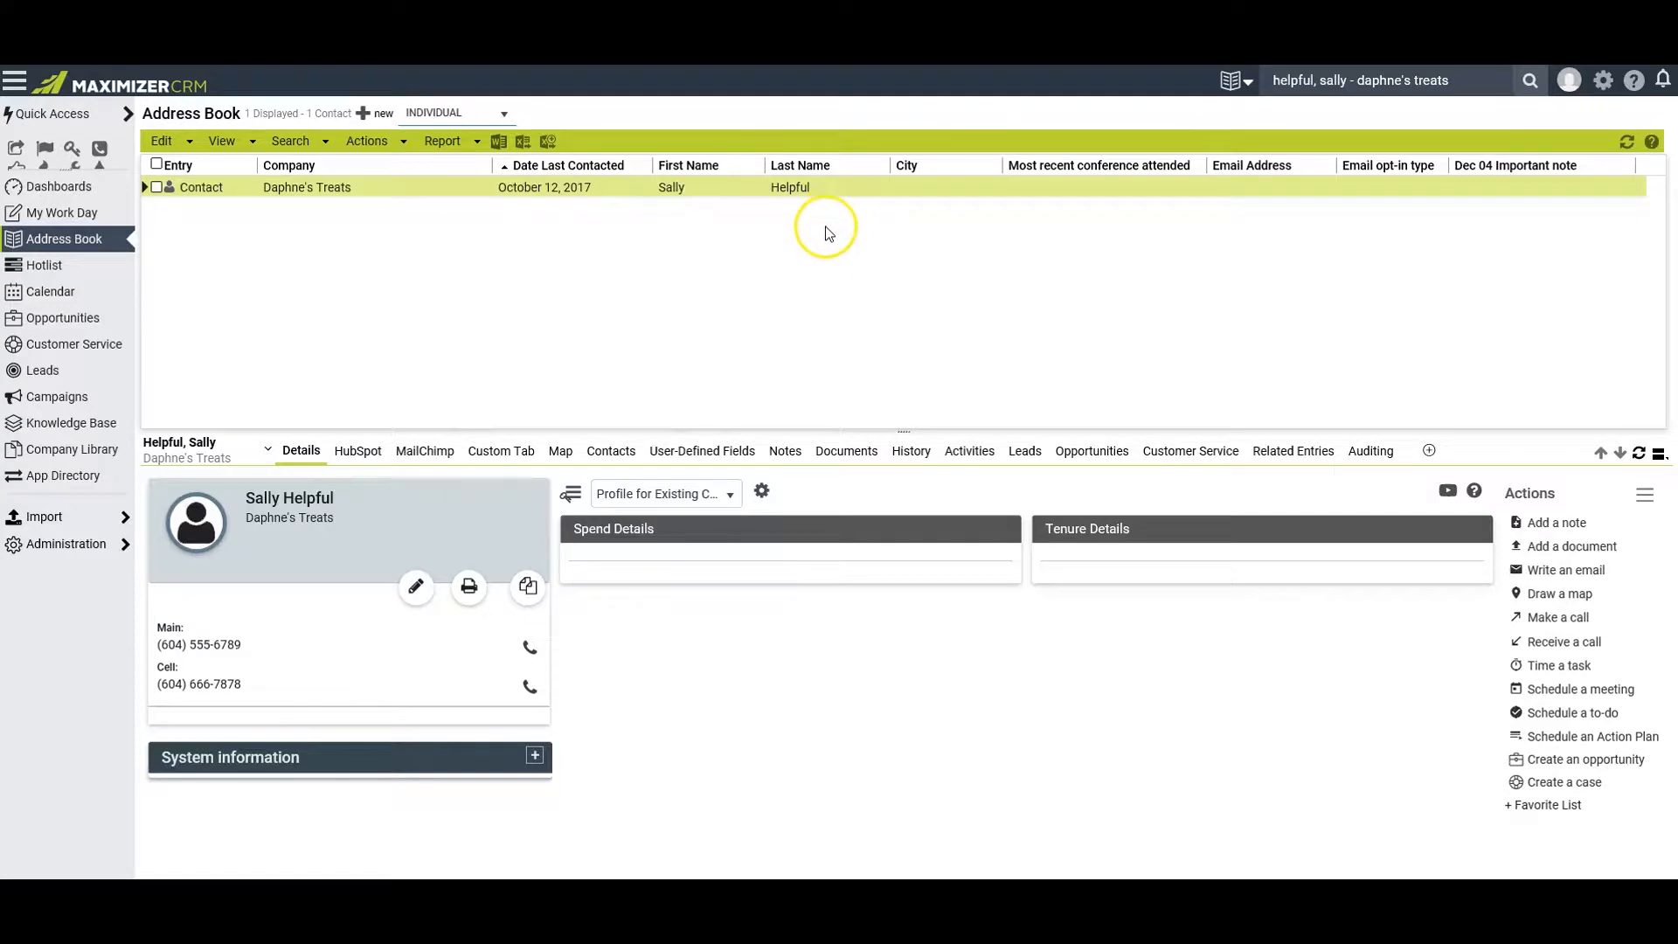
click(290, 140)
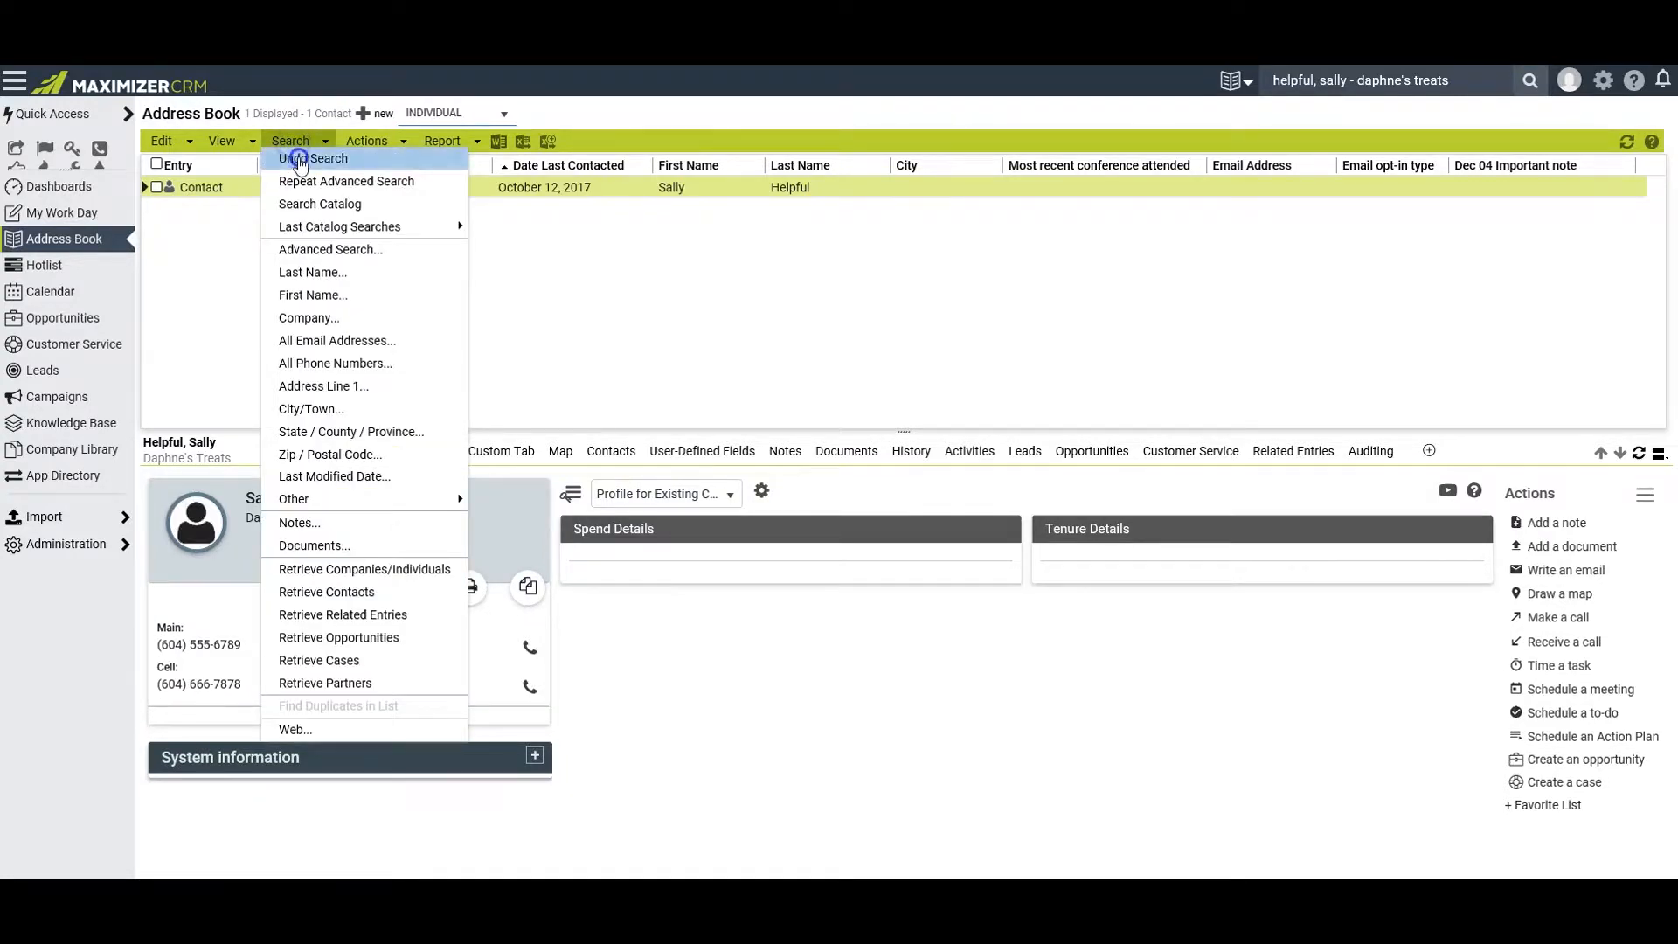
click(297, 156)
Add the Daphne's Treats contact to the current list by prefixing the first name quick search with "+" and picking the suggested entry
click(1430, 81)
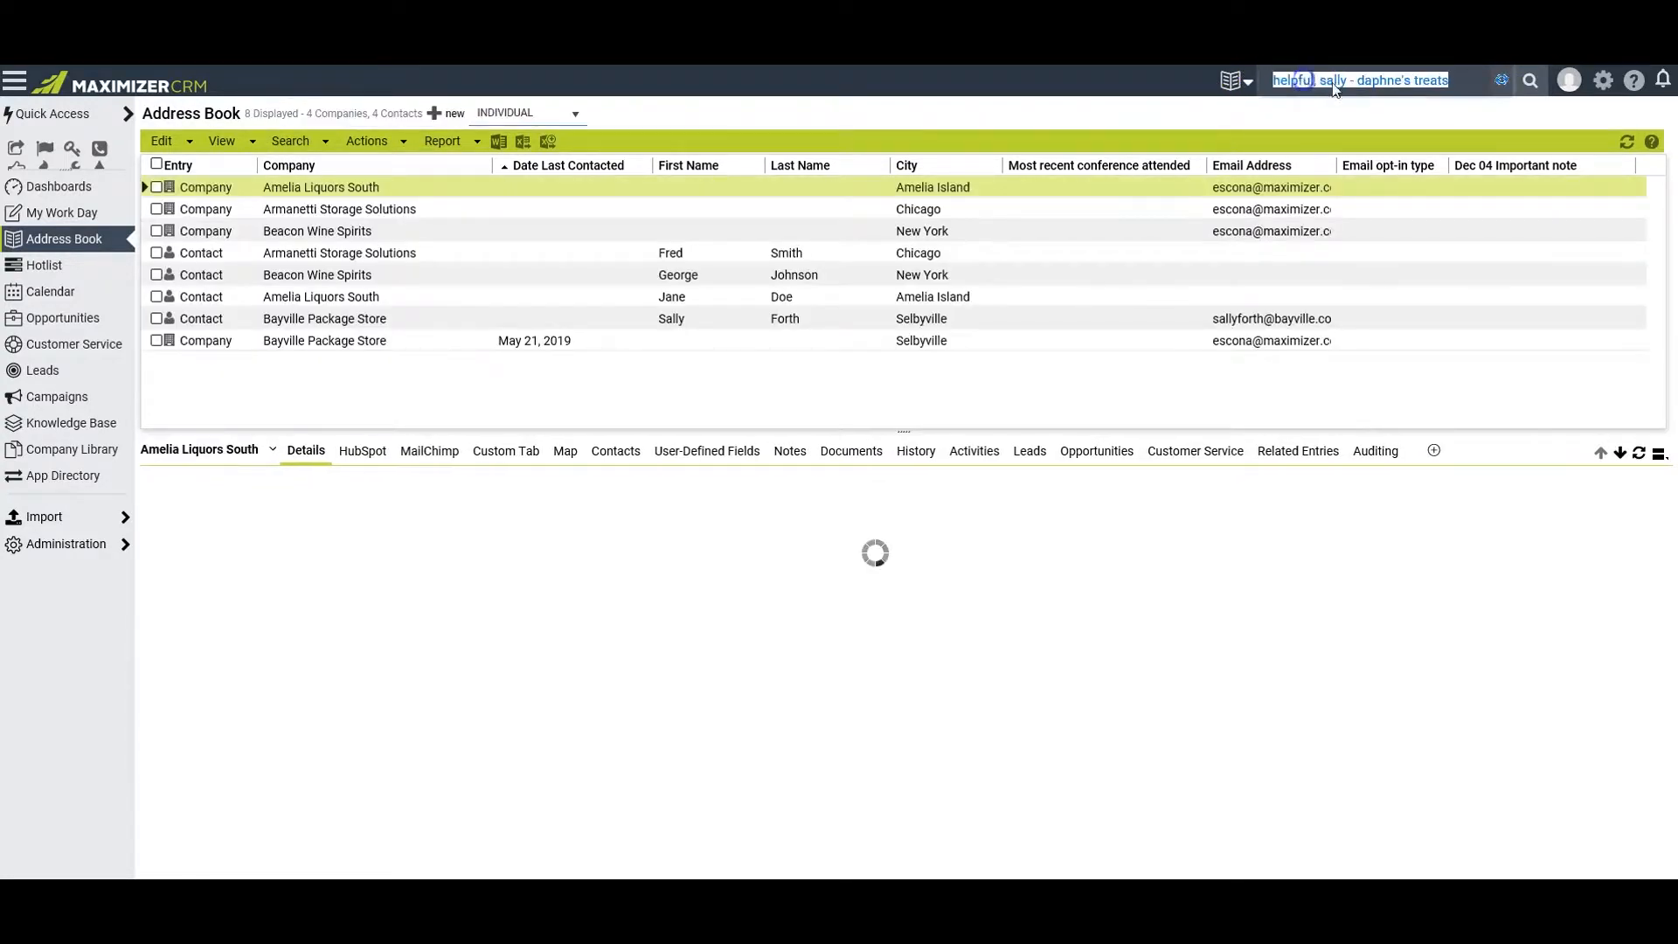
key(BackSpace)
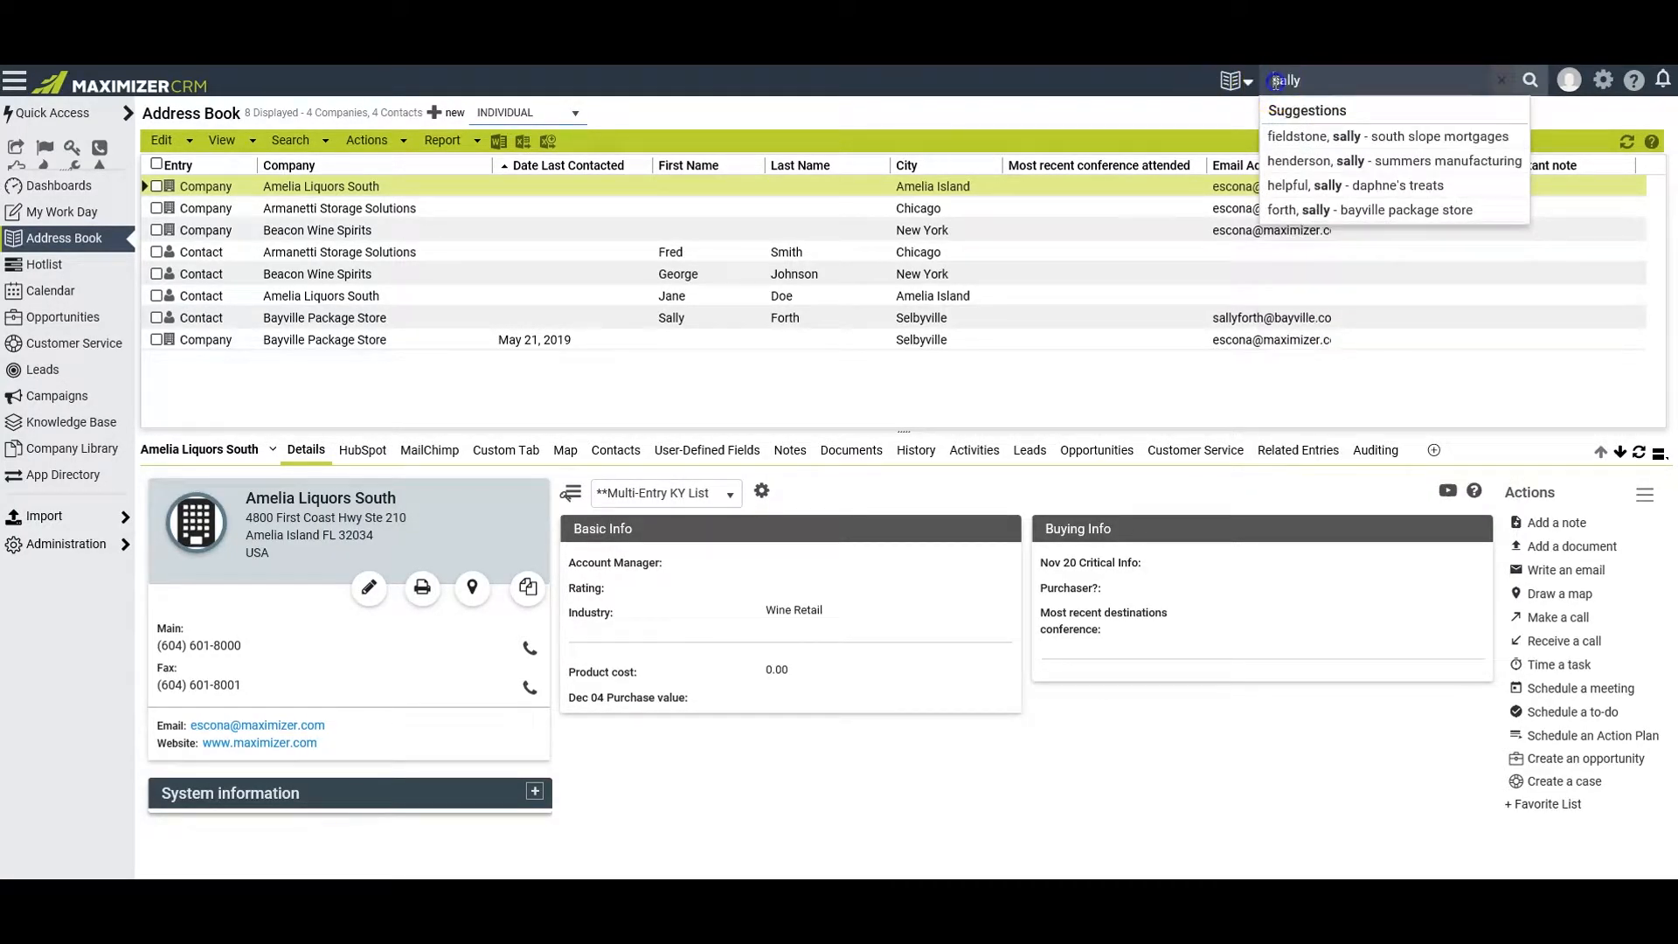
text(+)
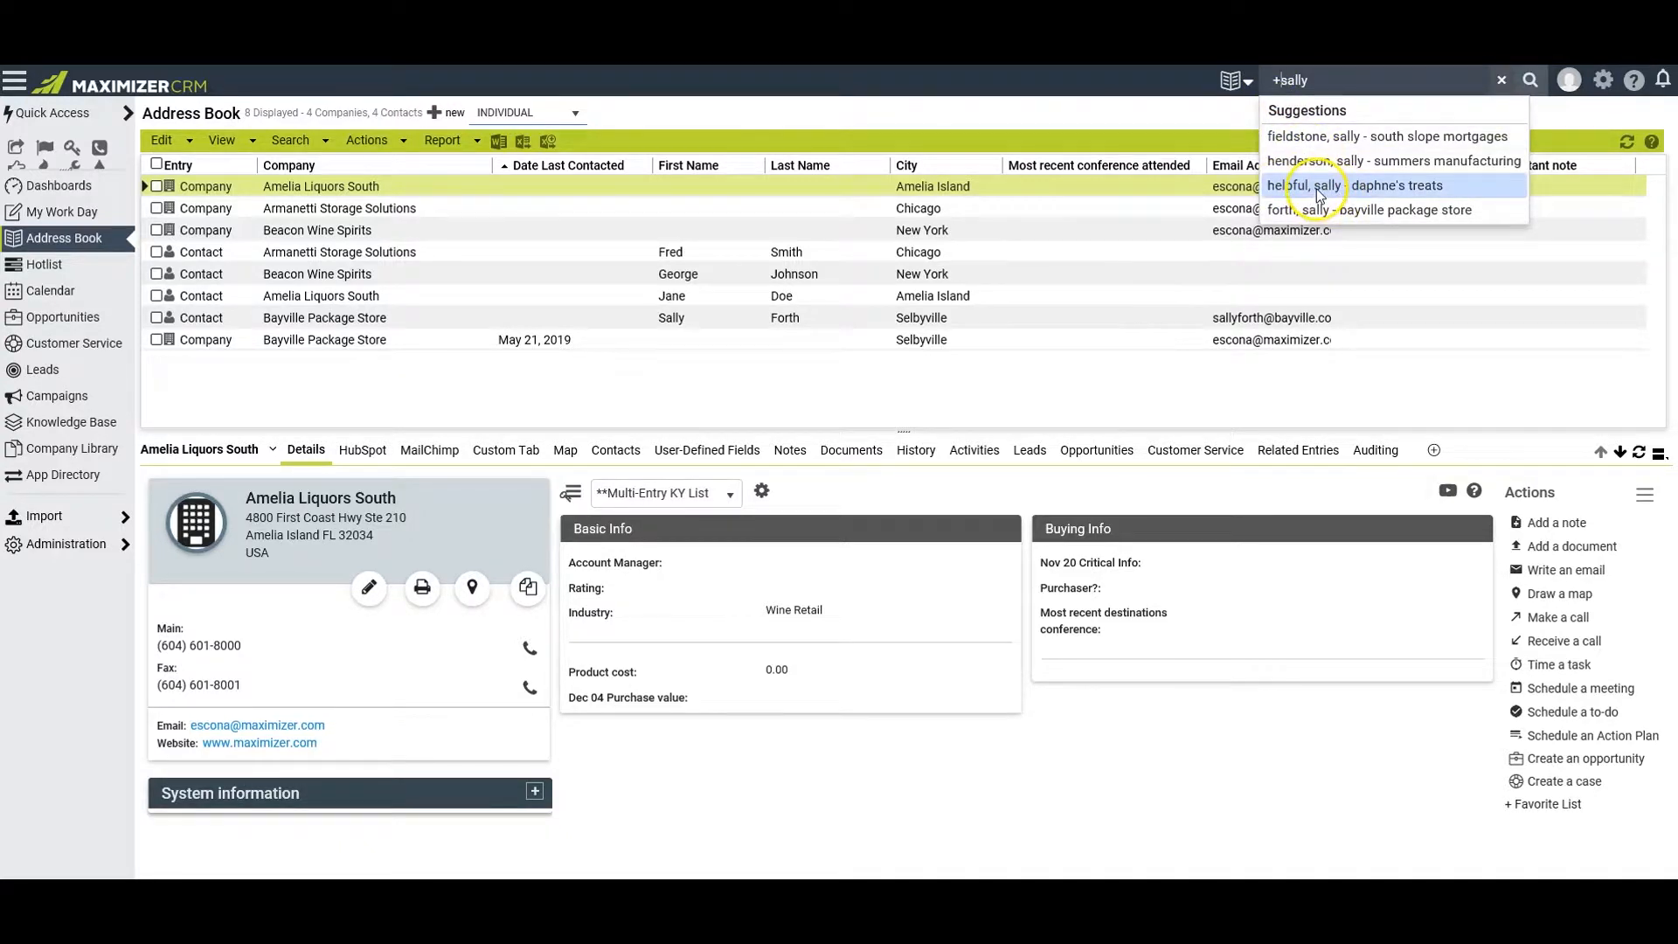
click(1319, 186)
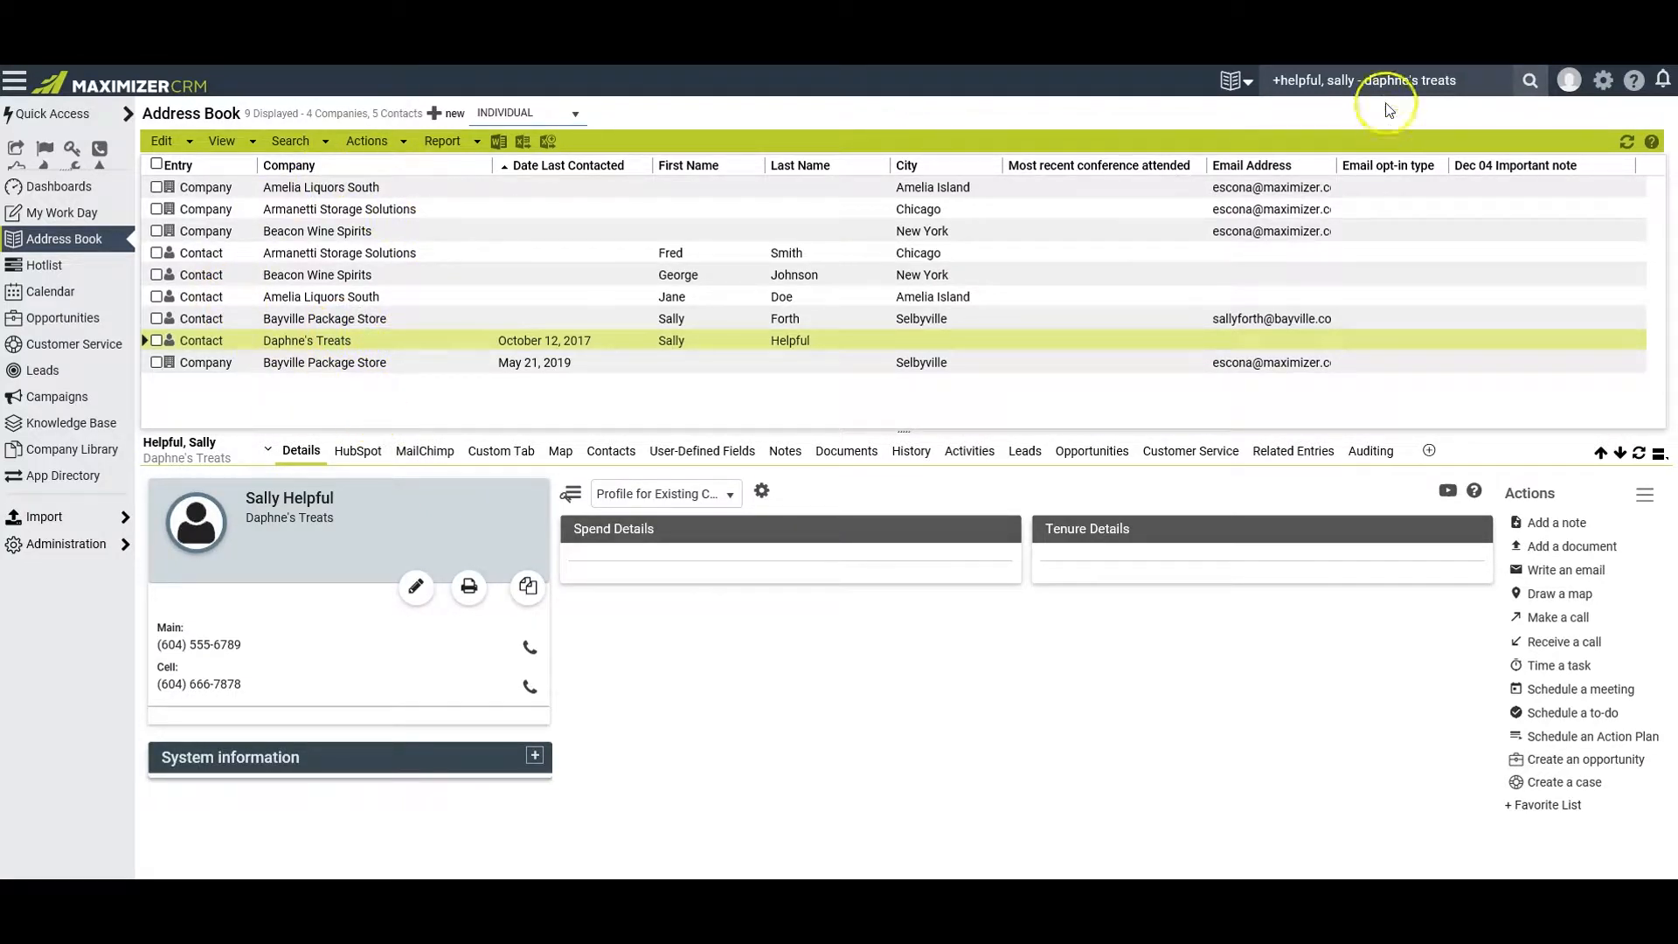
Search contacts only, using the "name:" parameter followed by the contact's first name
click(1434, 83)
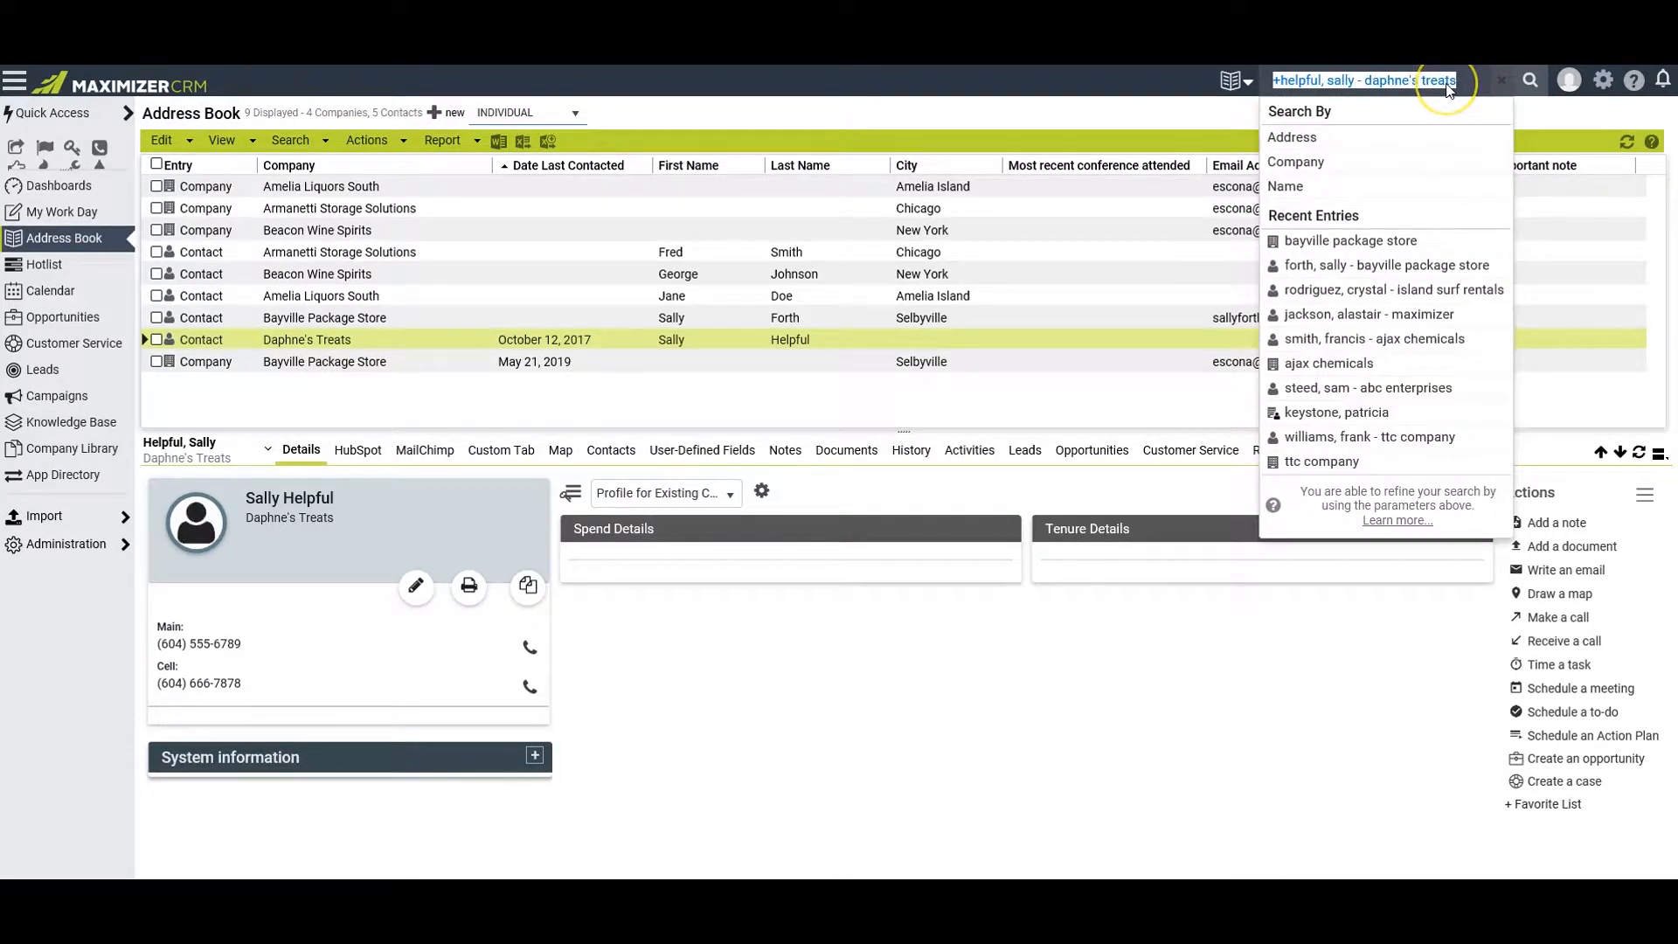
key(BackSpace)
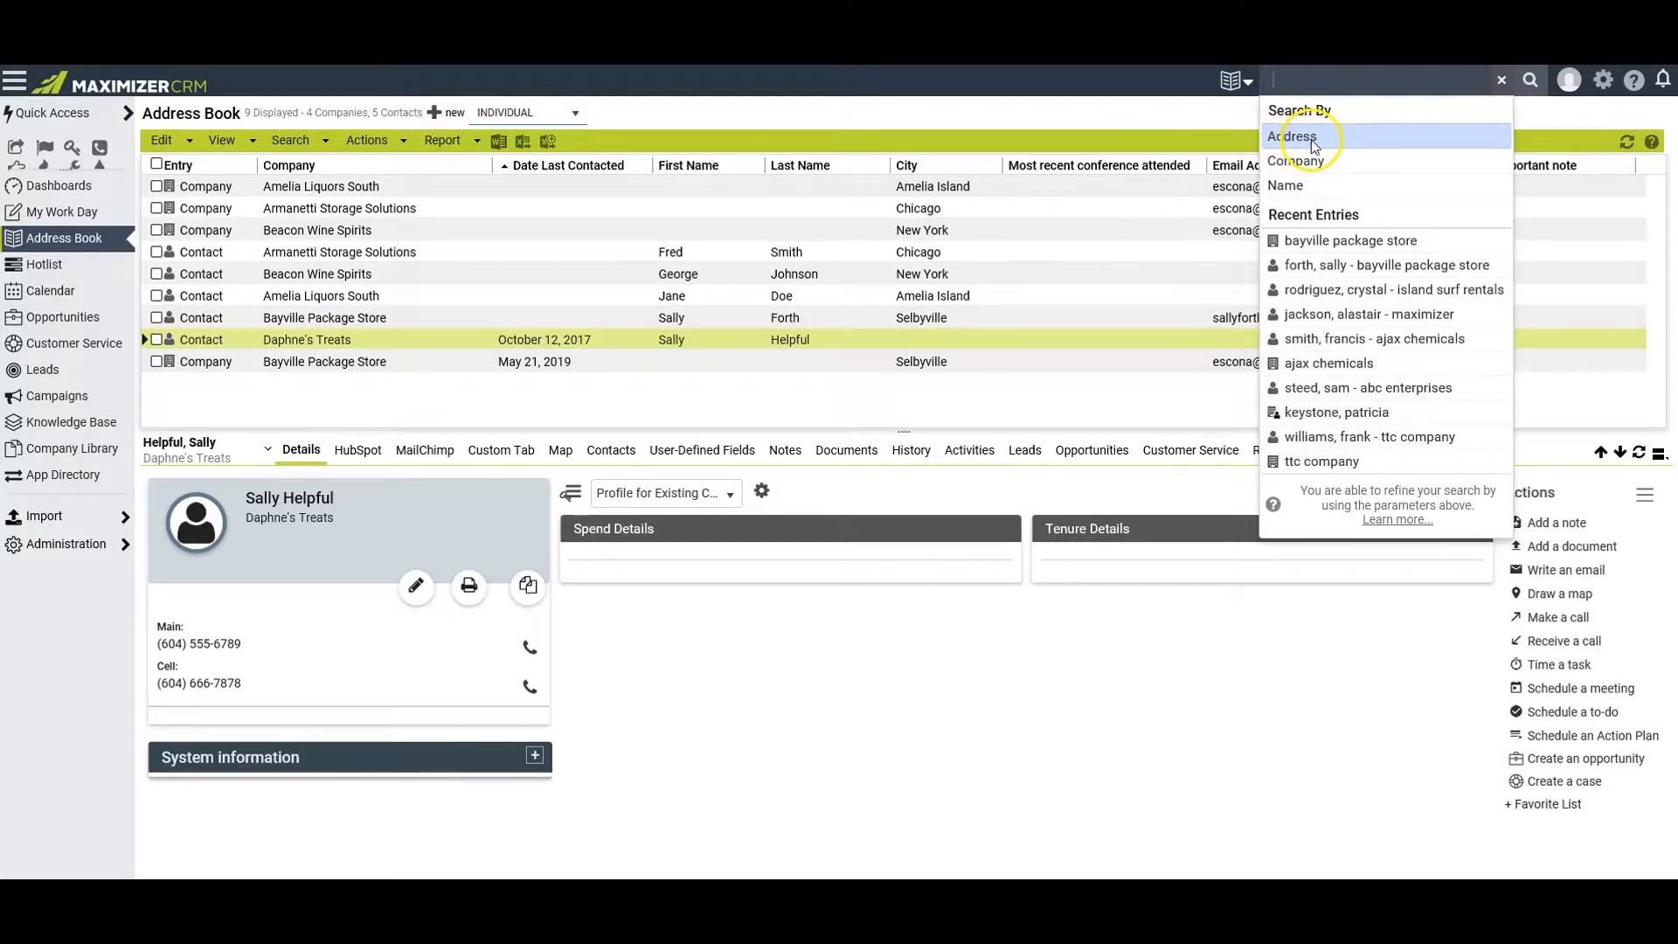
click(1309, 187)
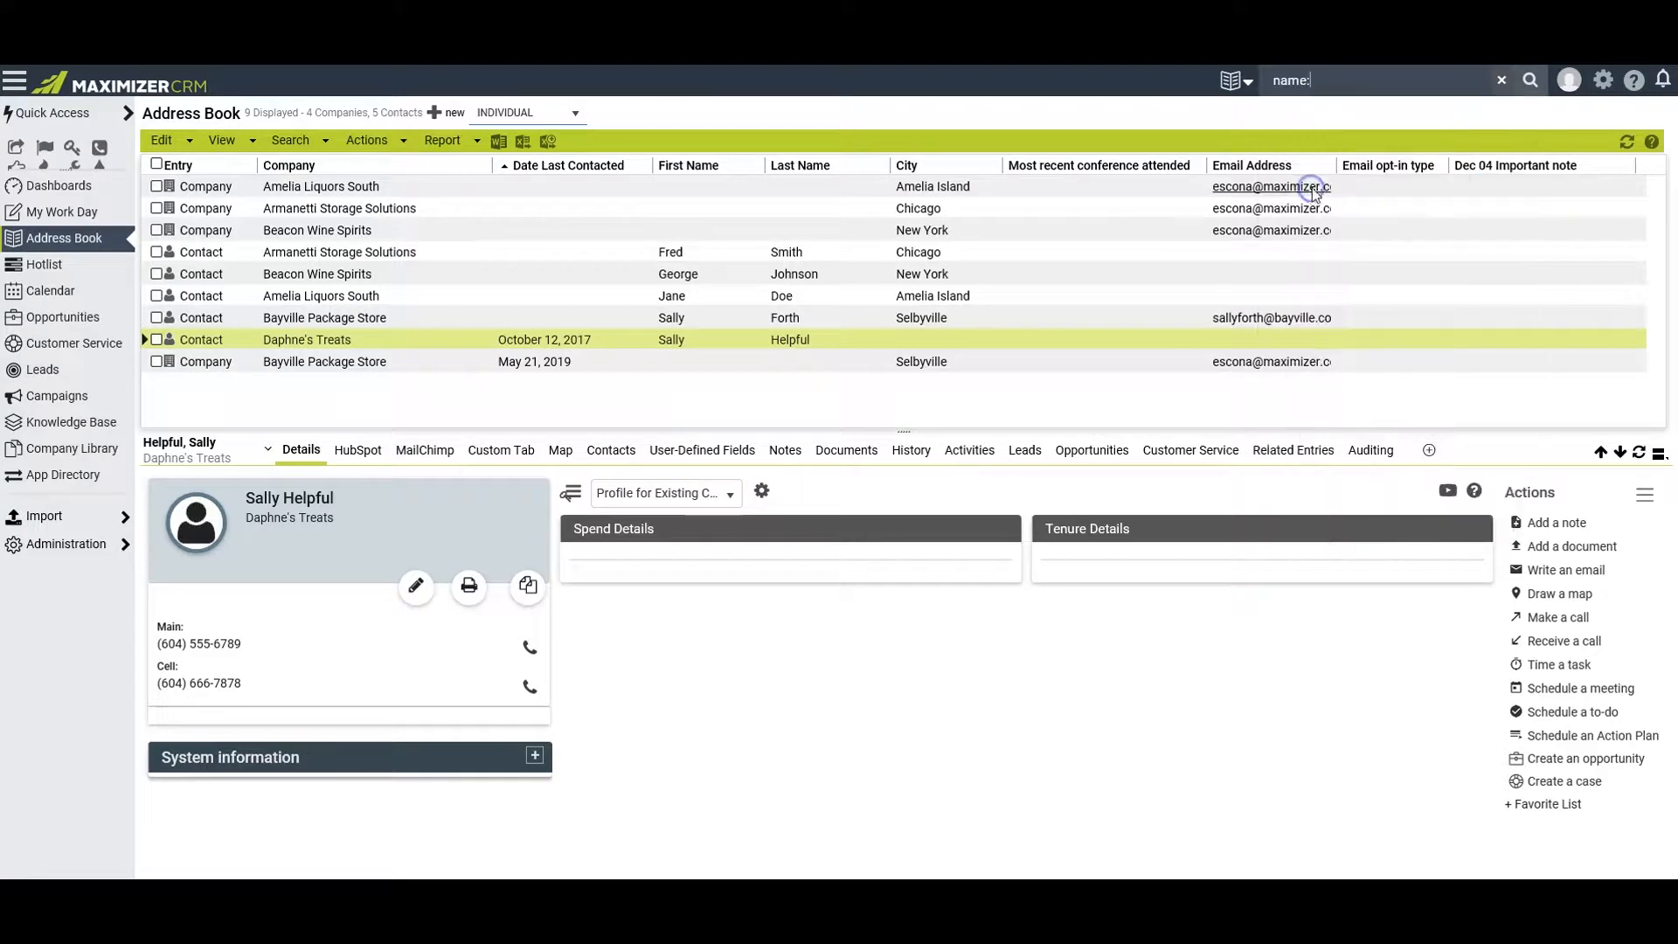
click(1330, 80)
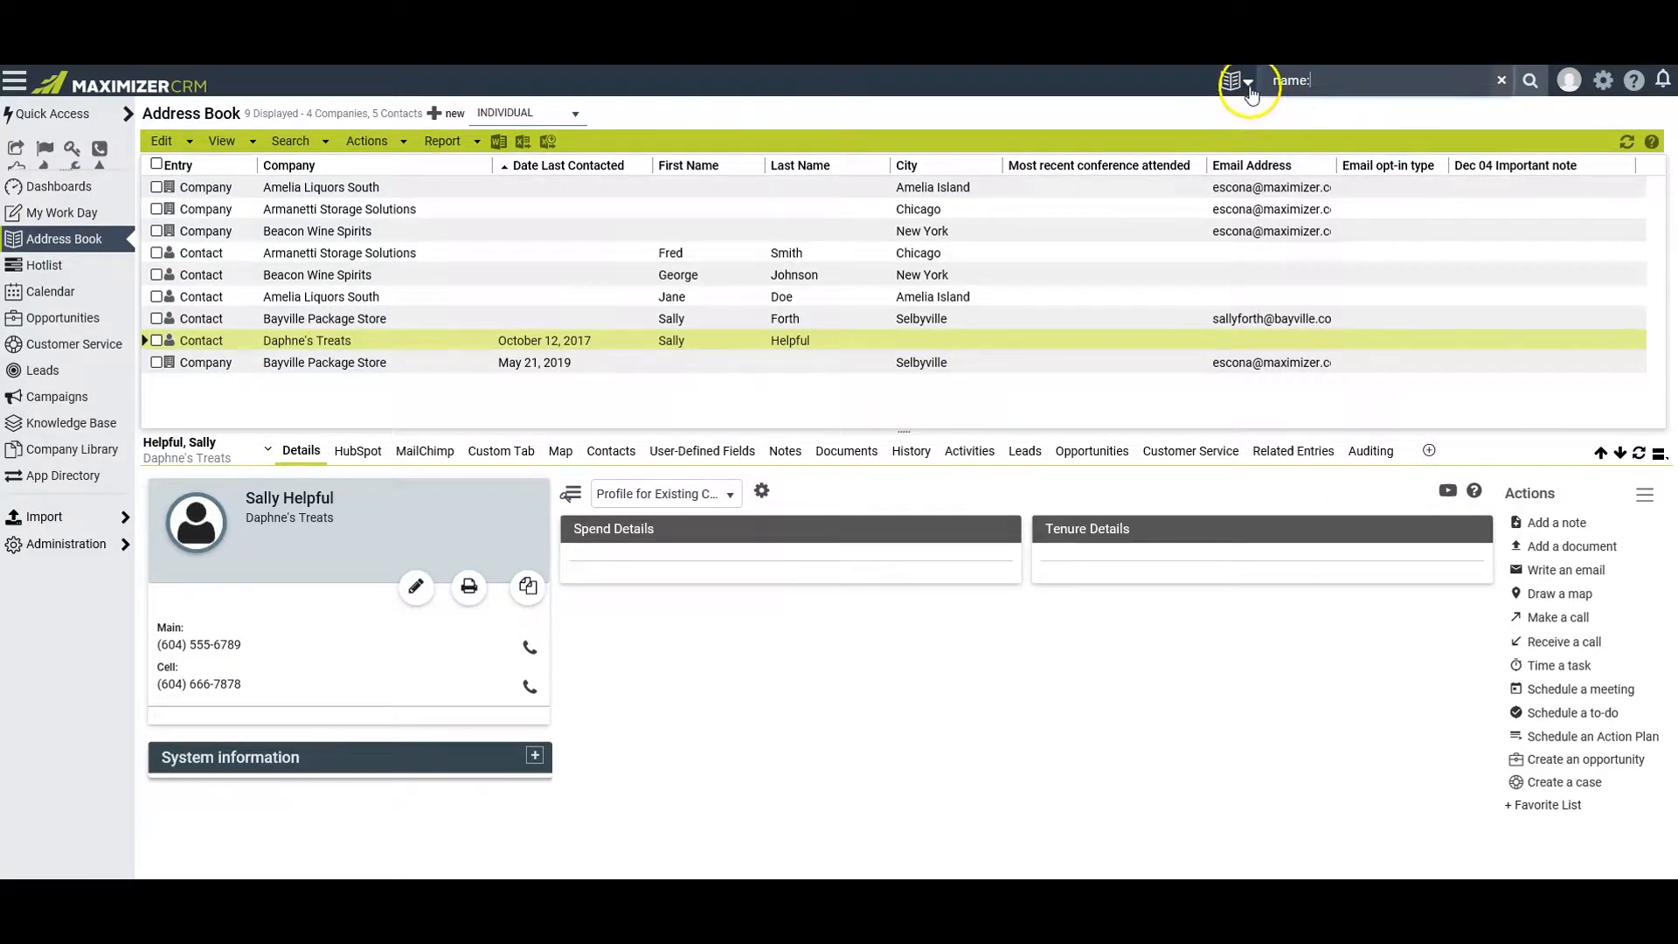
click(1246, 84)
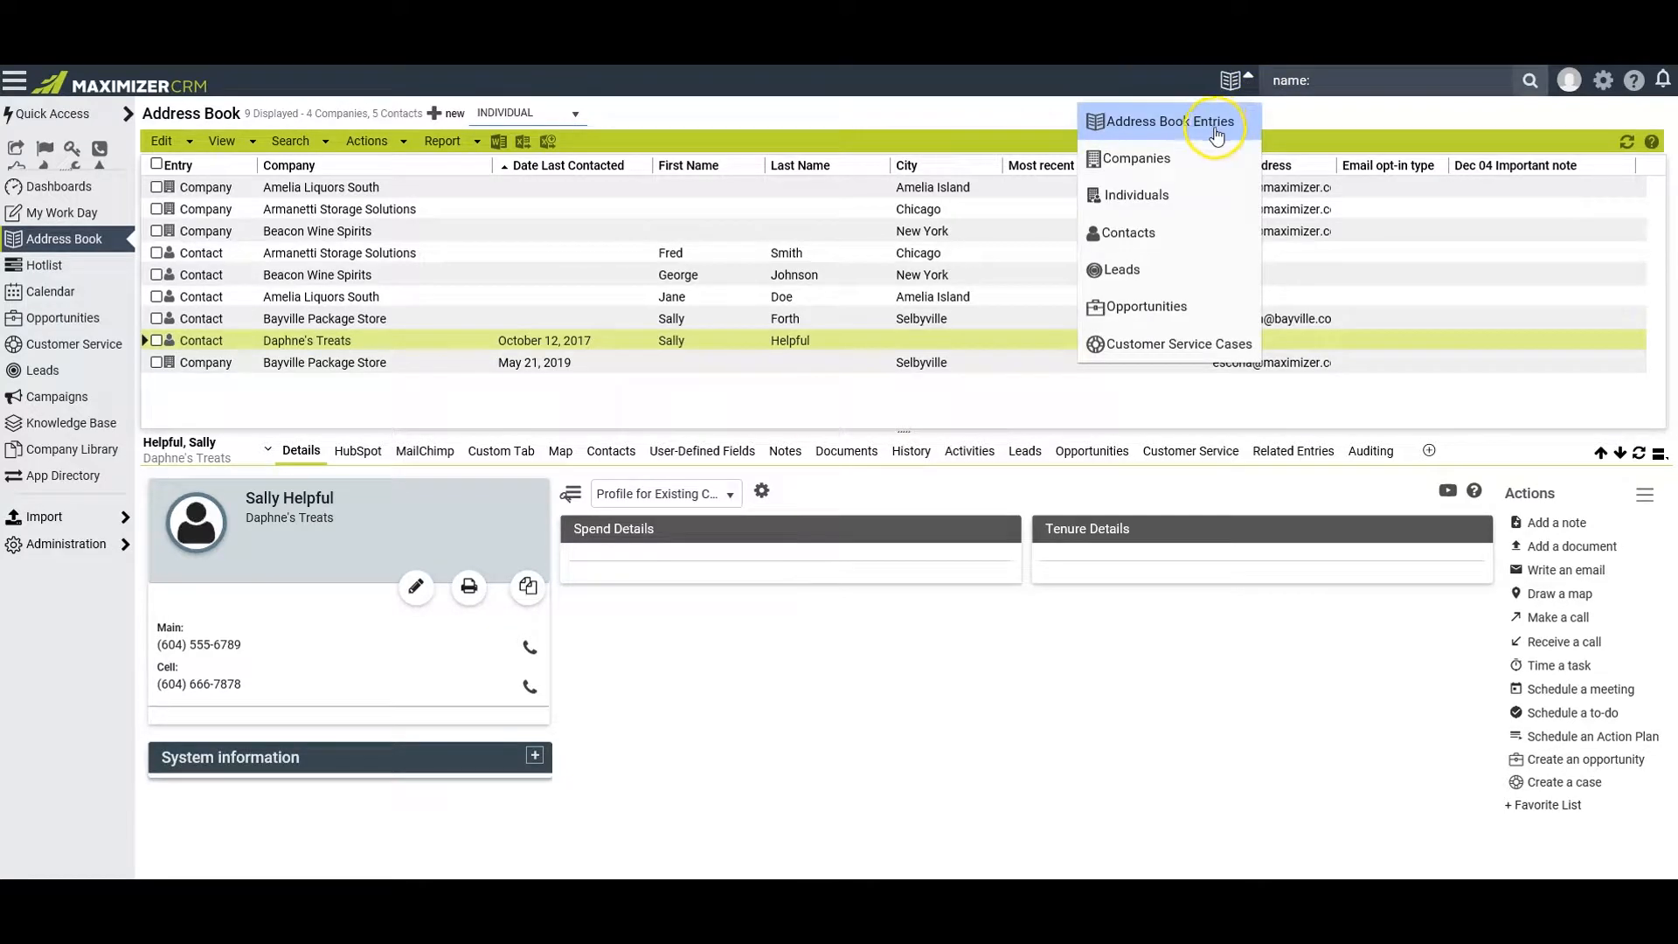
click(1116, 233)
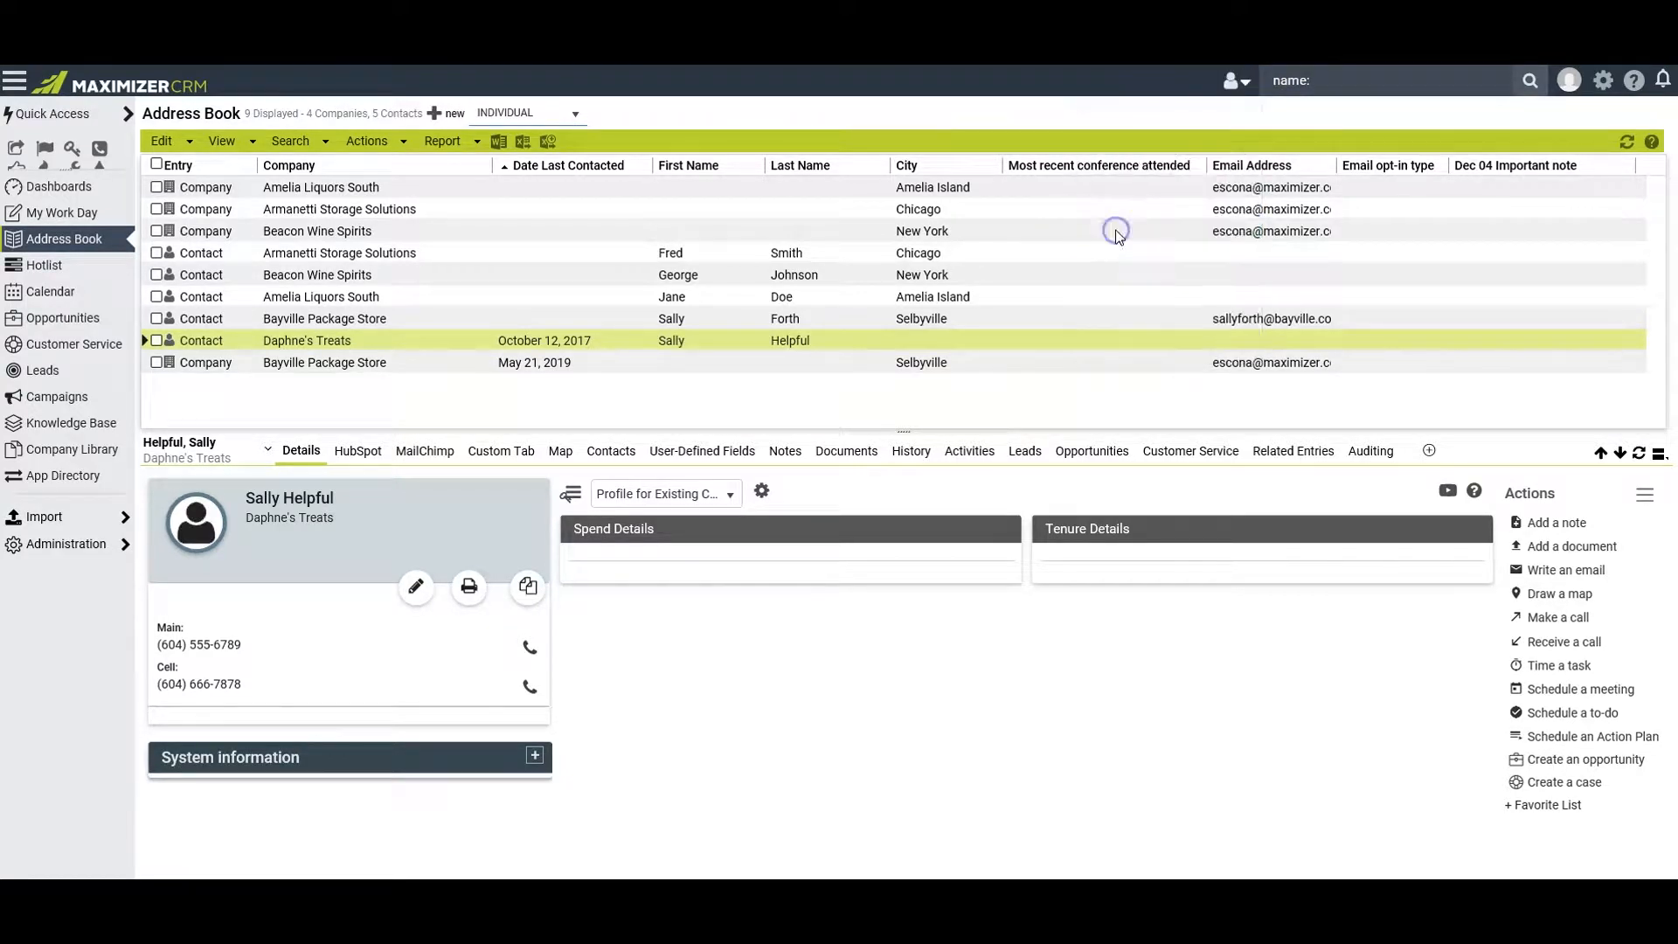
click(1345, 82)
text(sally)
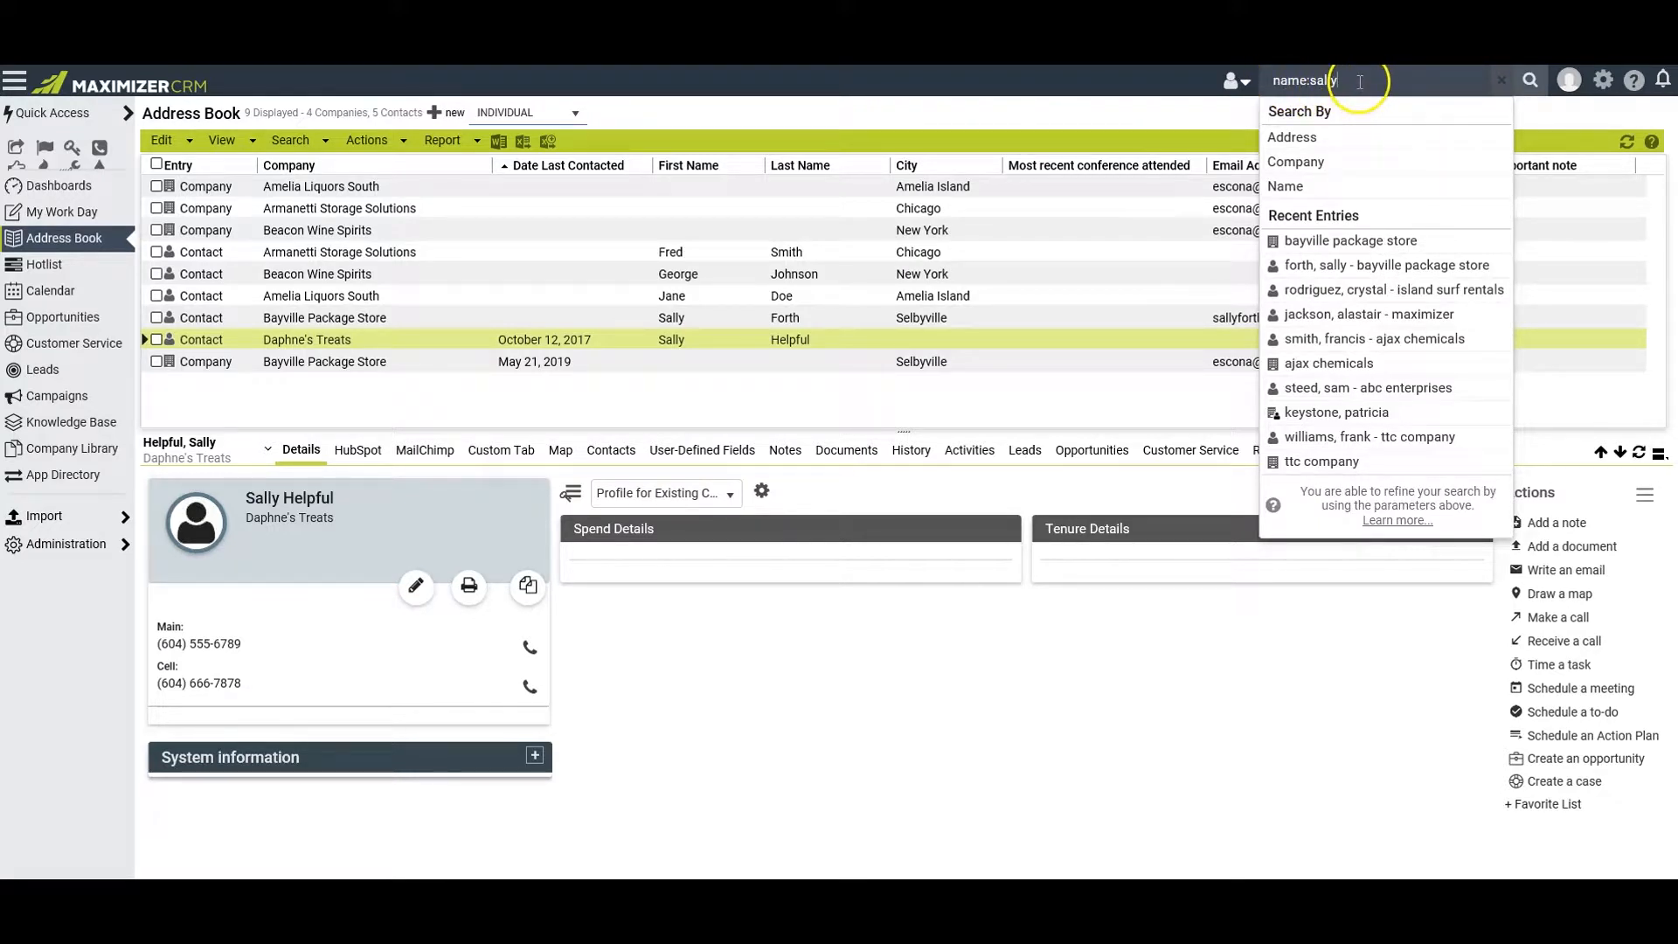
click(1531, 83)
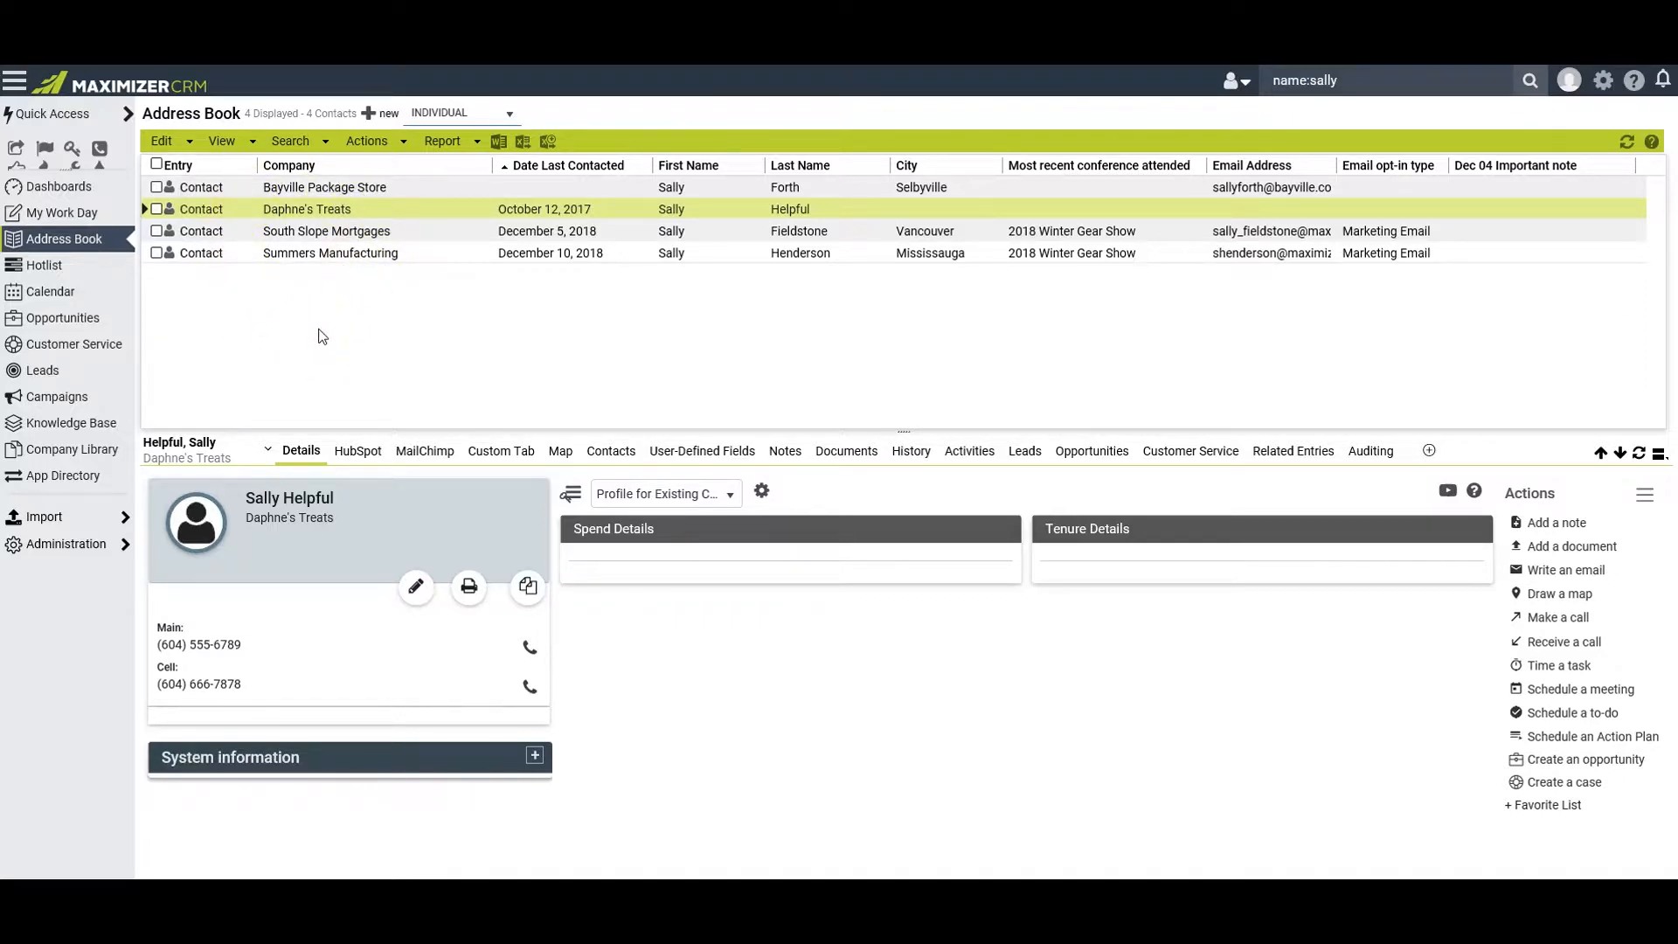
Select the Summers Manufacturing and Daphne's Treats contacts and make the selected list current
click(158, 255)
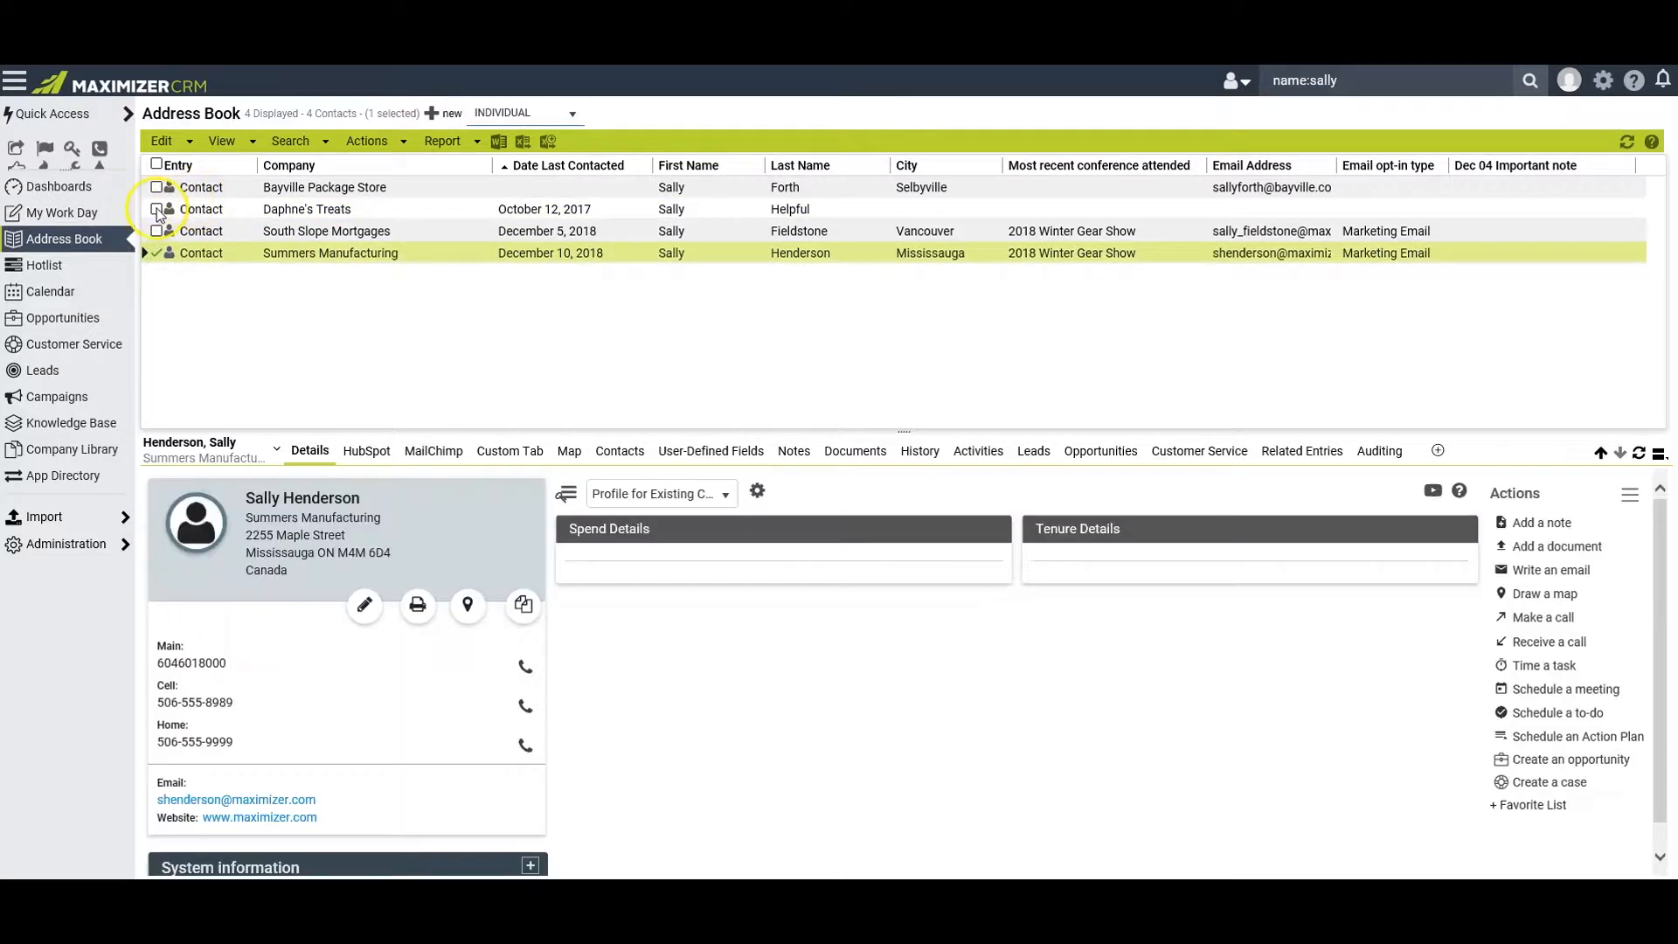
click(155, 209)
click(202, 254)
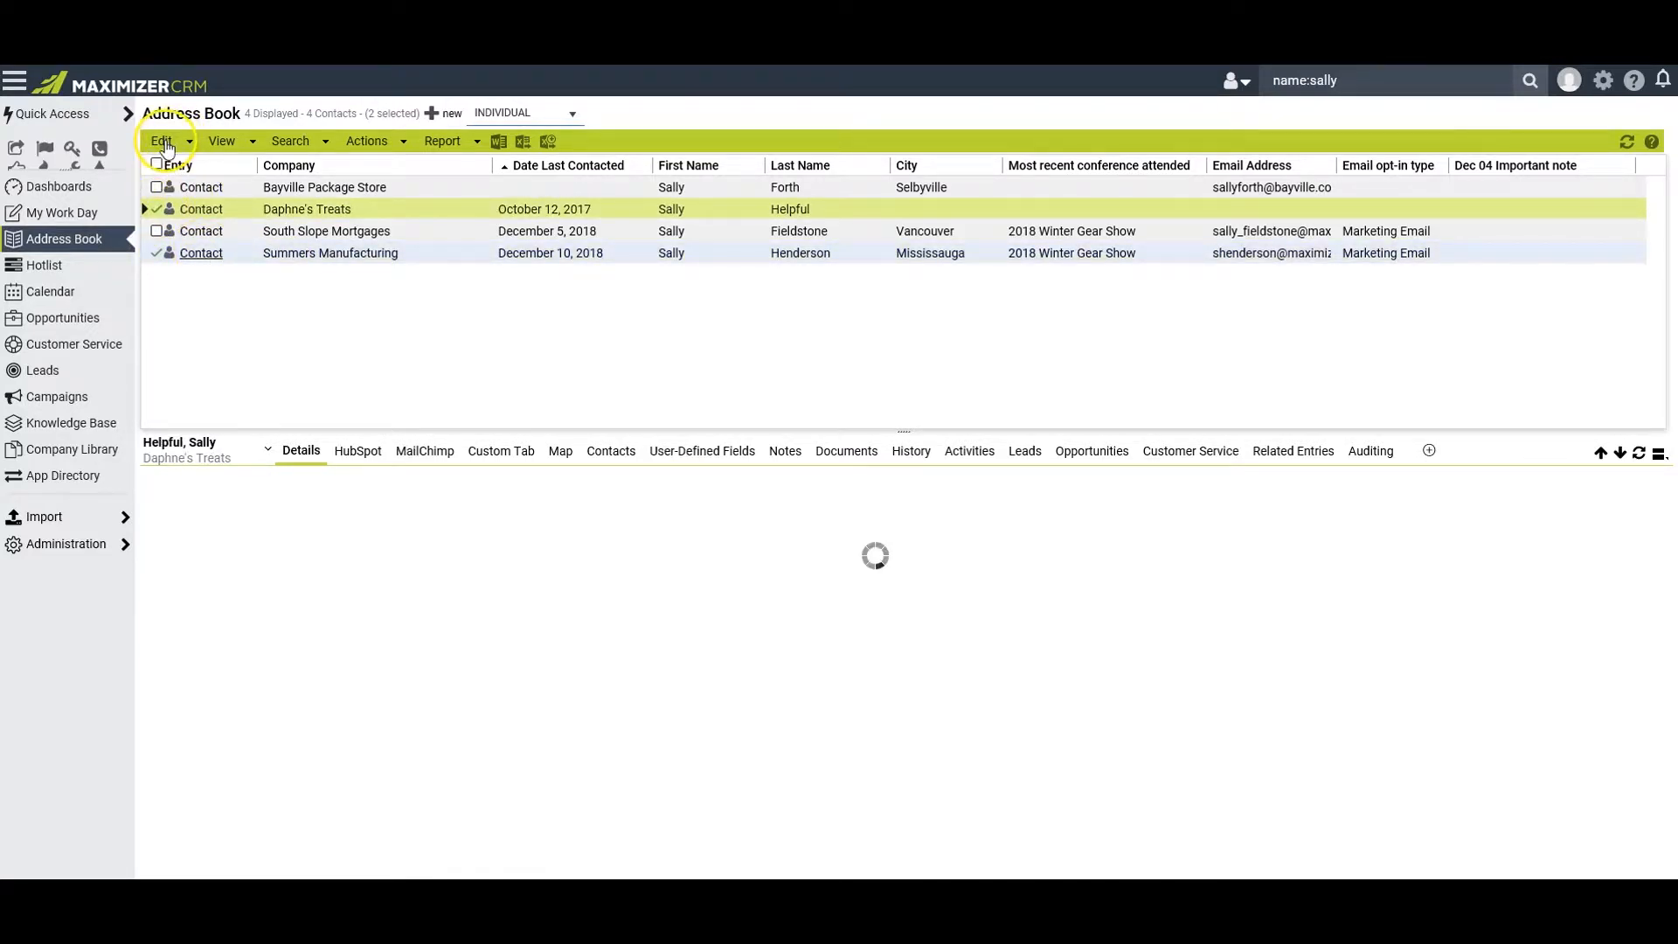
click(163, 141)
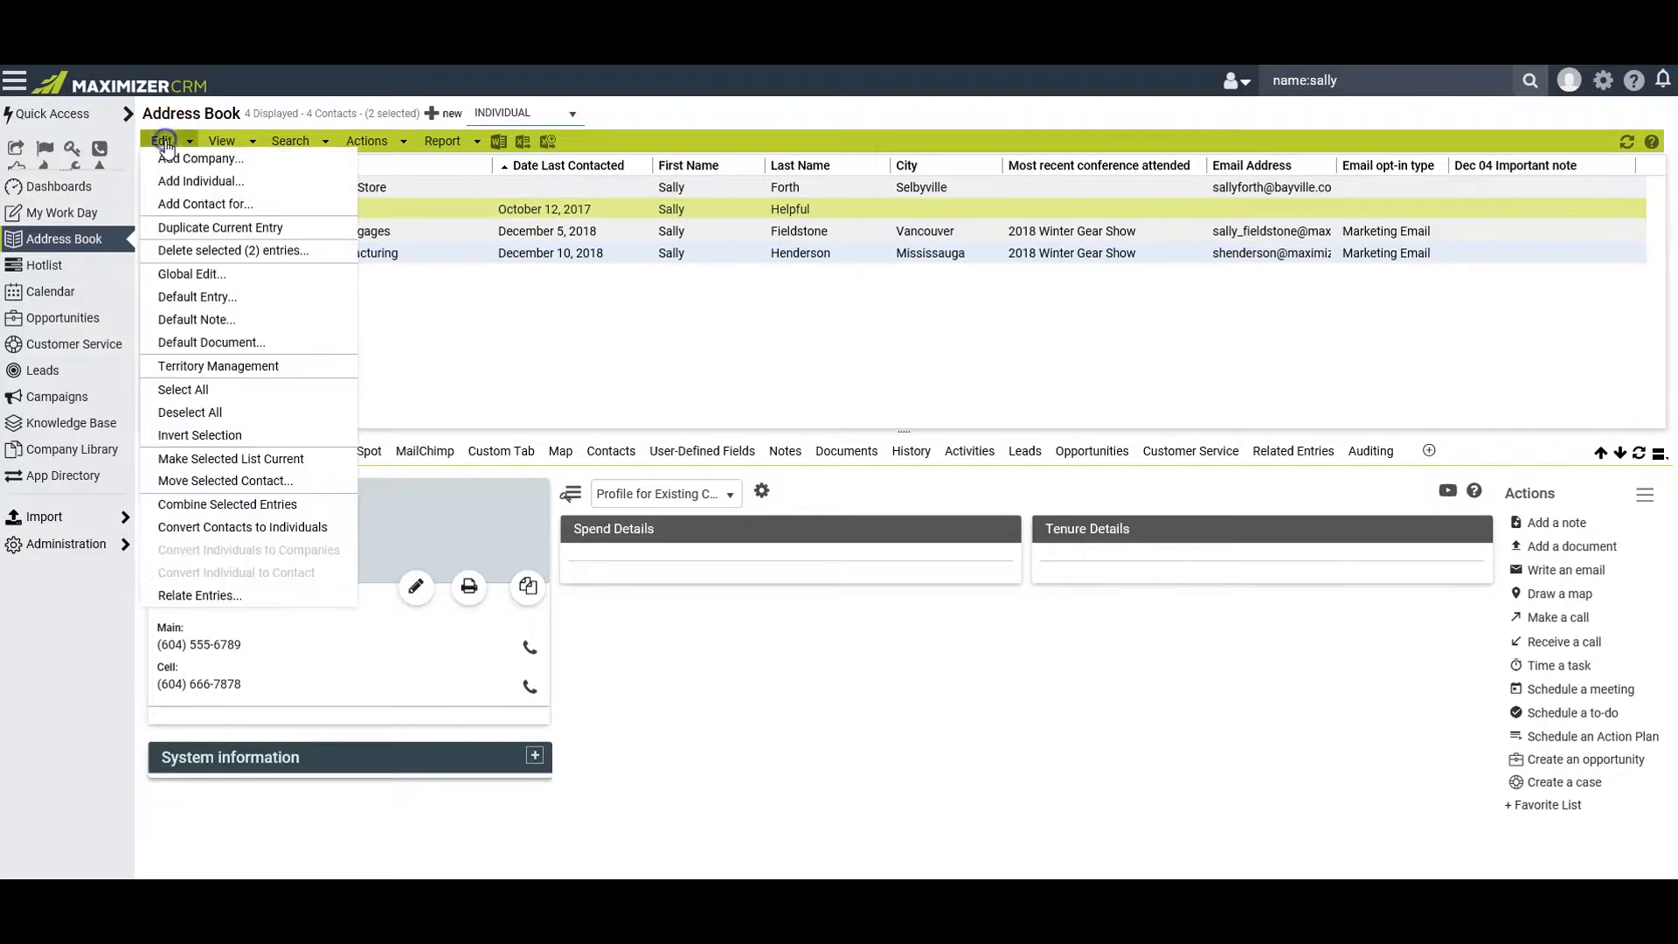
click(217, 459)
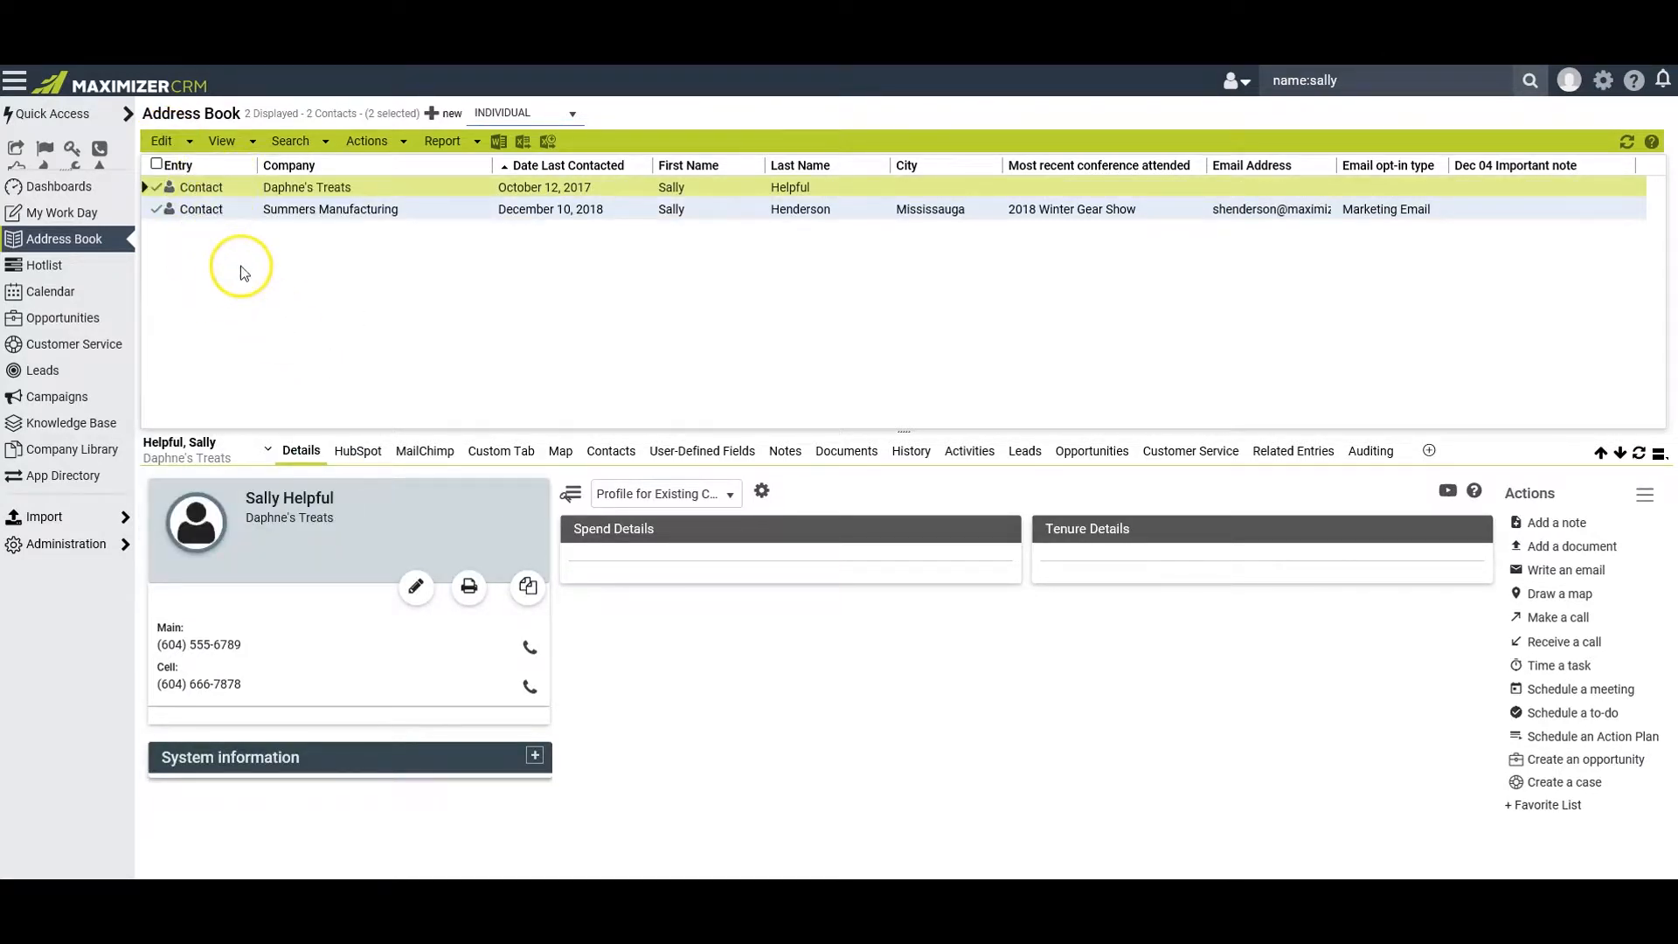
Retrieve the companies of the two selected contacts and clear the selection of all entries
click(295, 144)
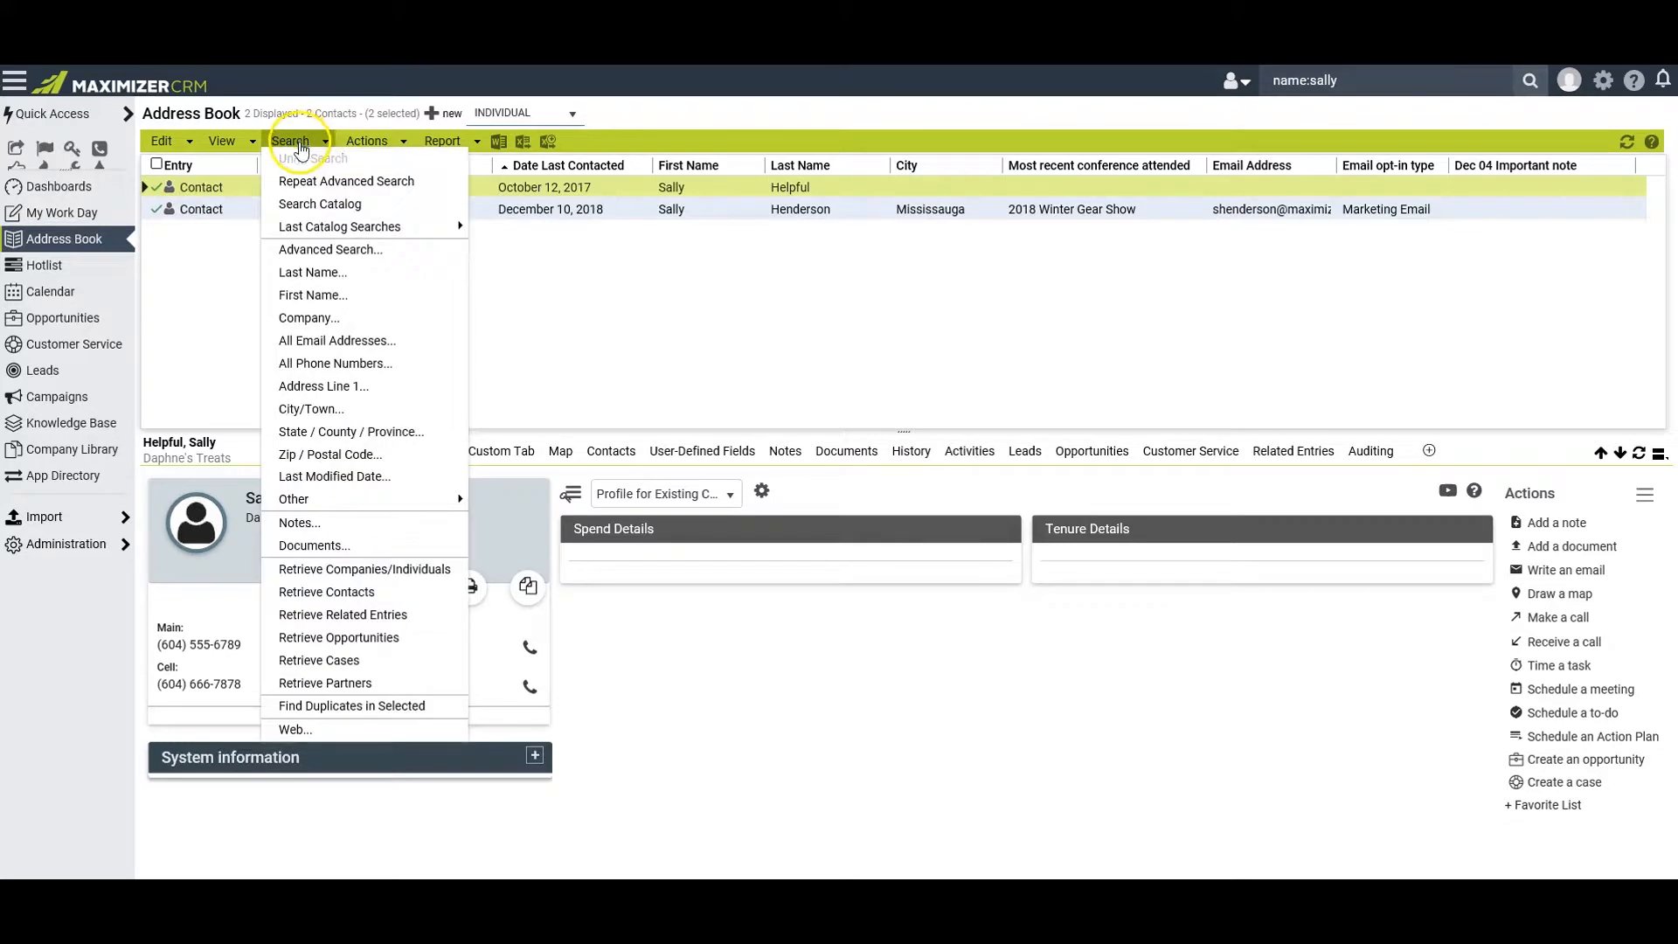
click(364, 569)
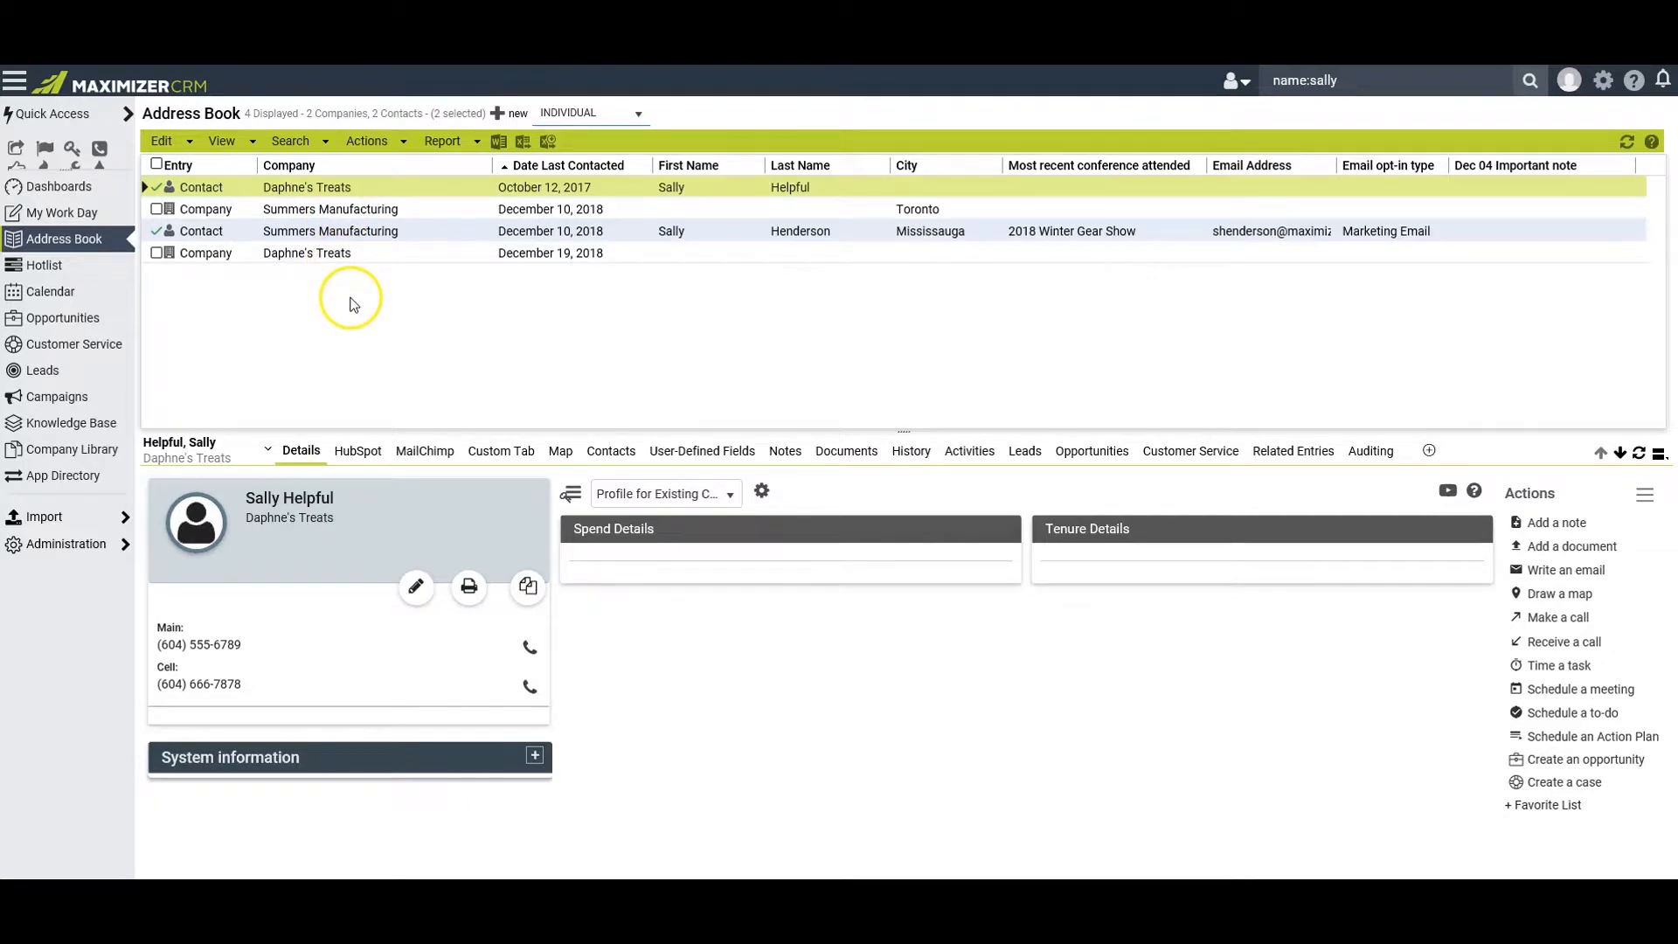
click(162, 166)
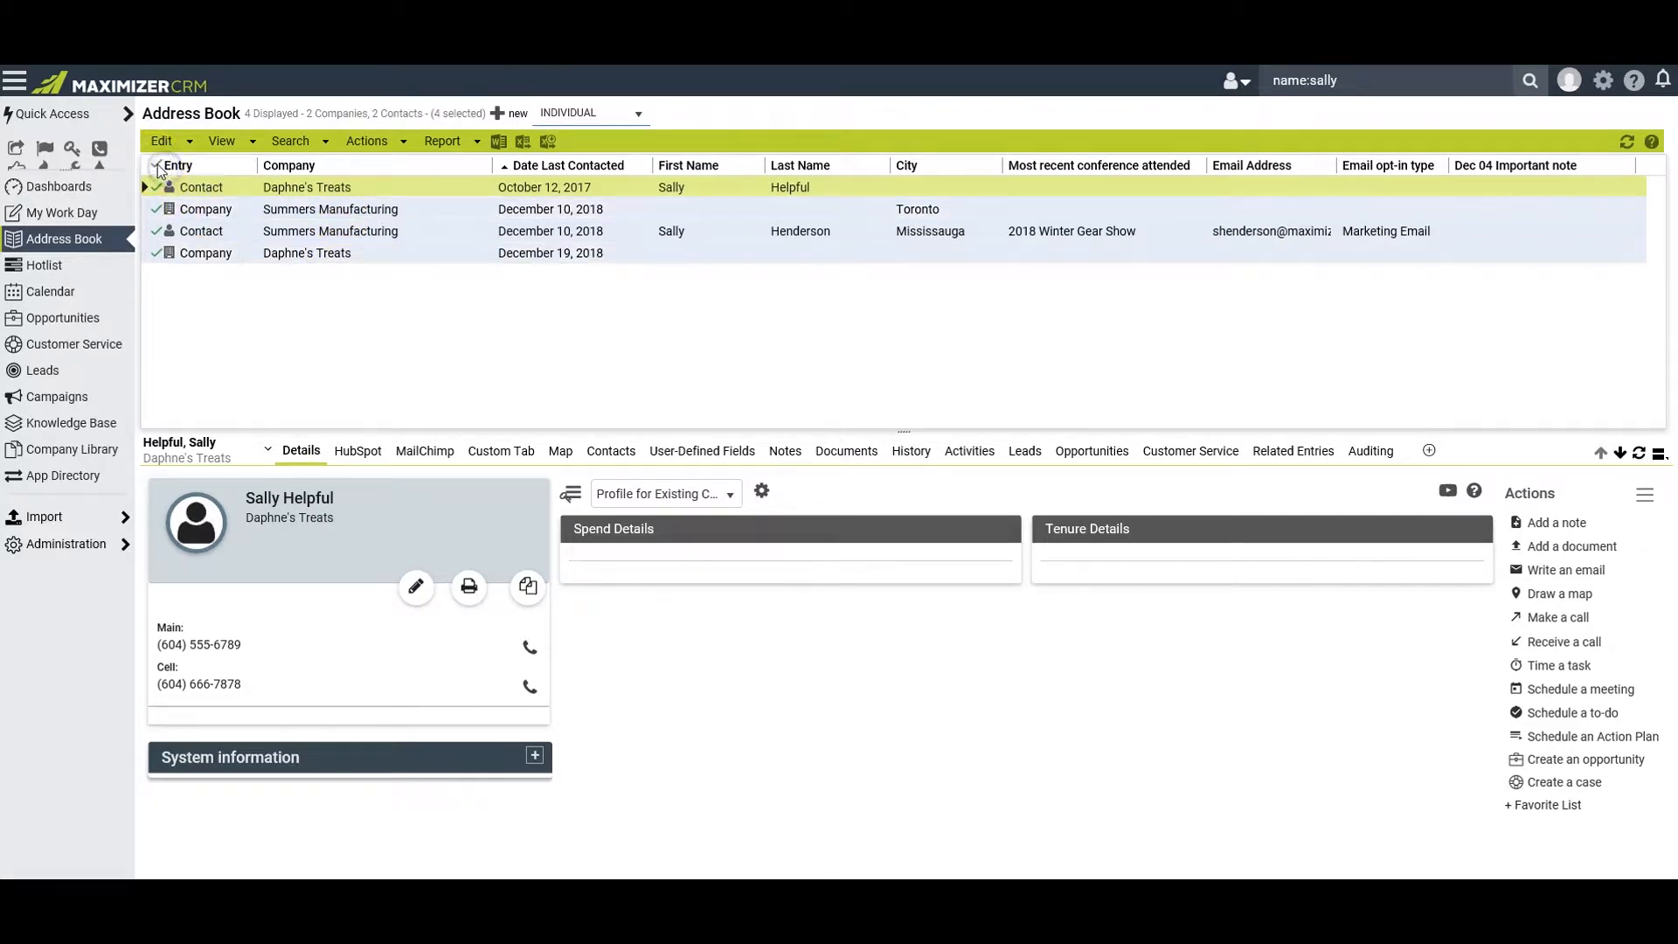
click(159, 165)
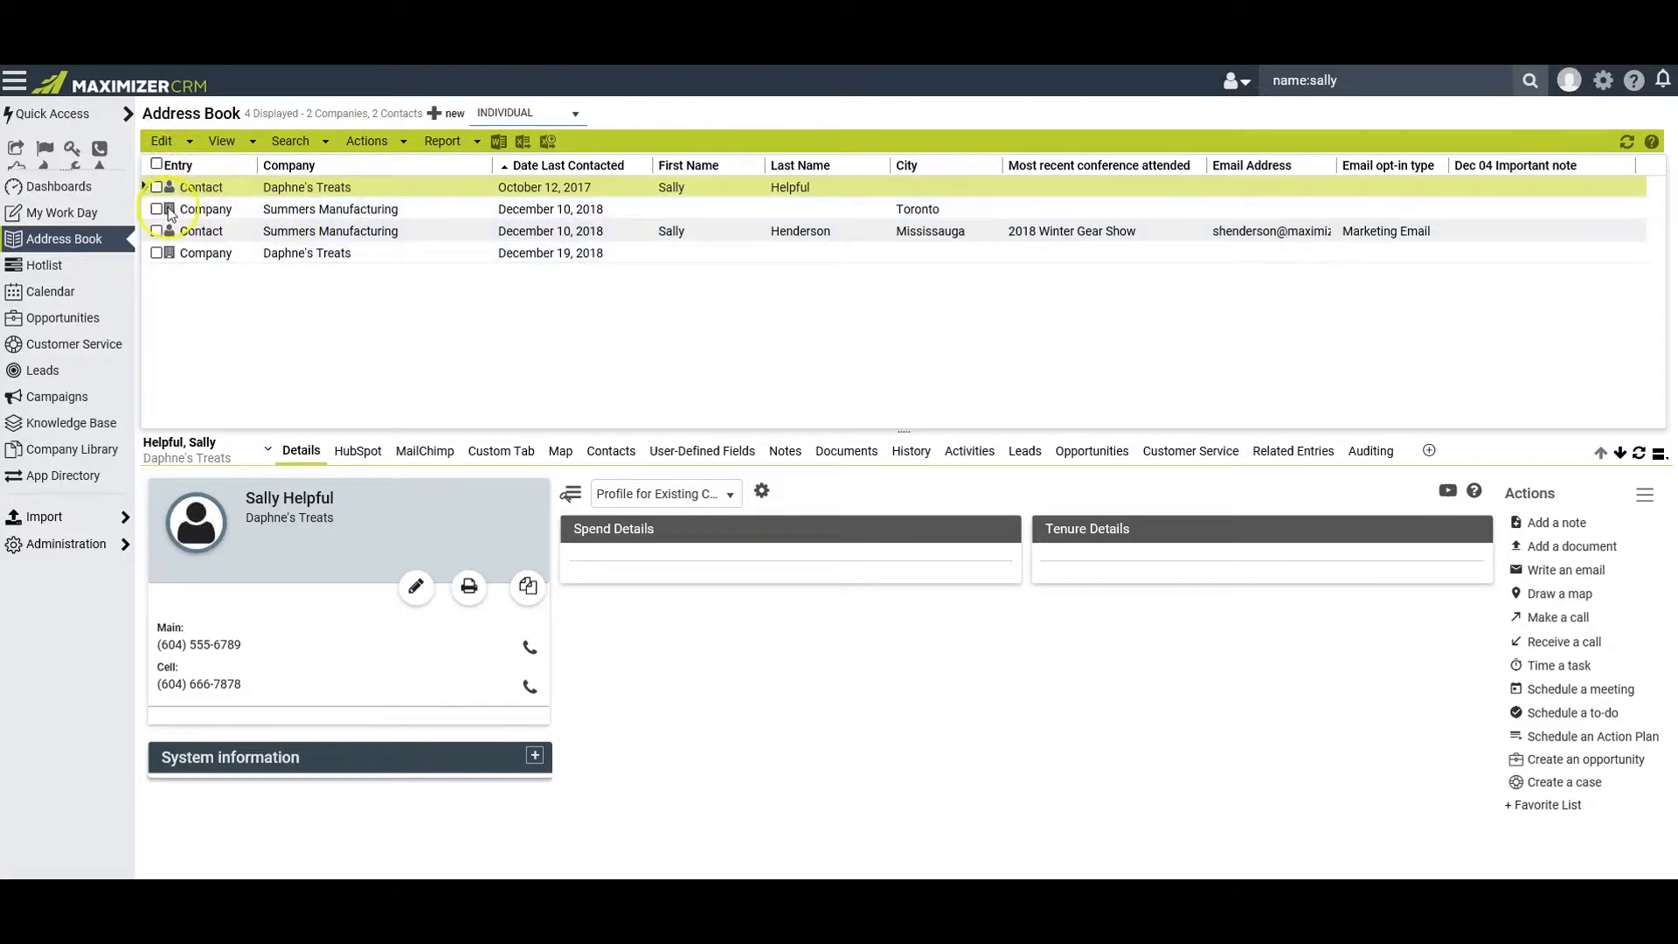
Select only the Summers Manufacturing company entry and retrieve its contacts into the list
click(157, 209)
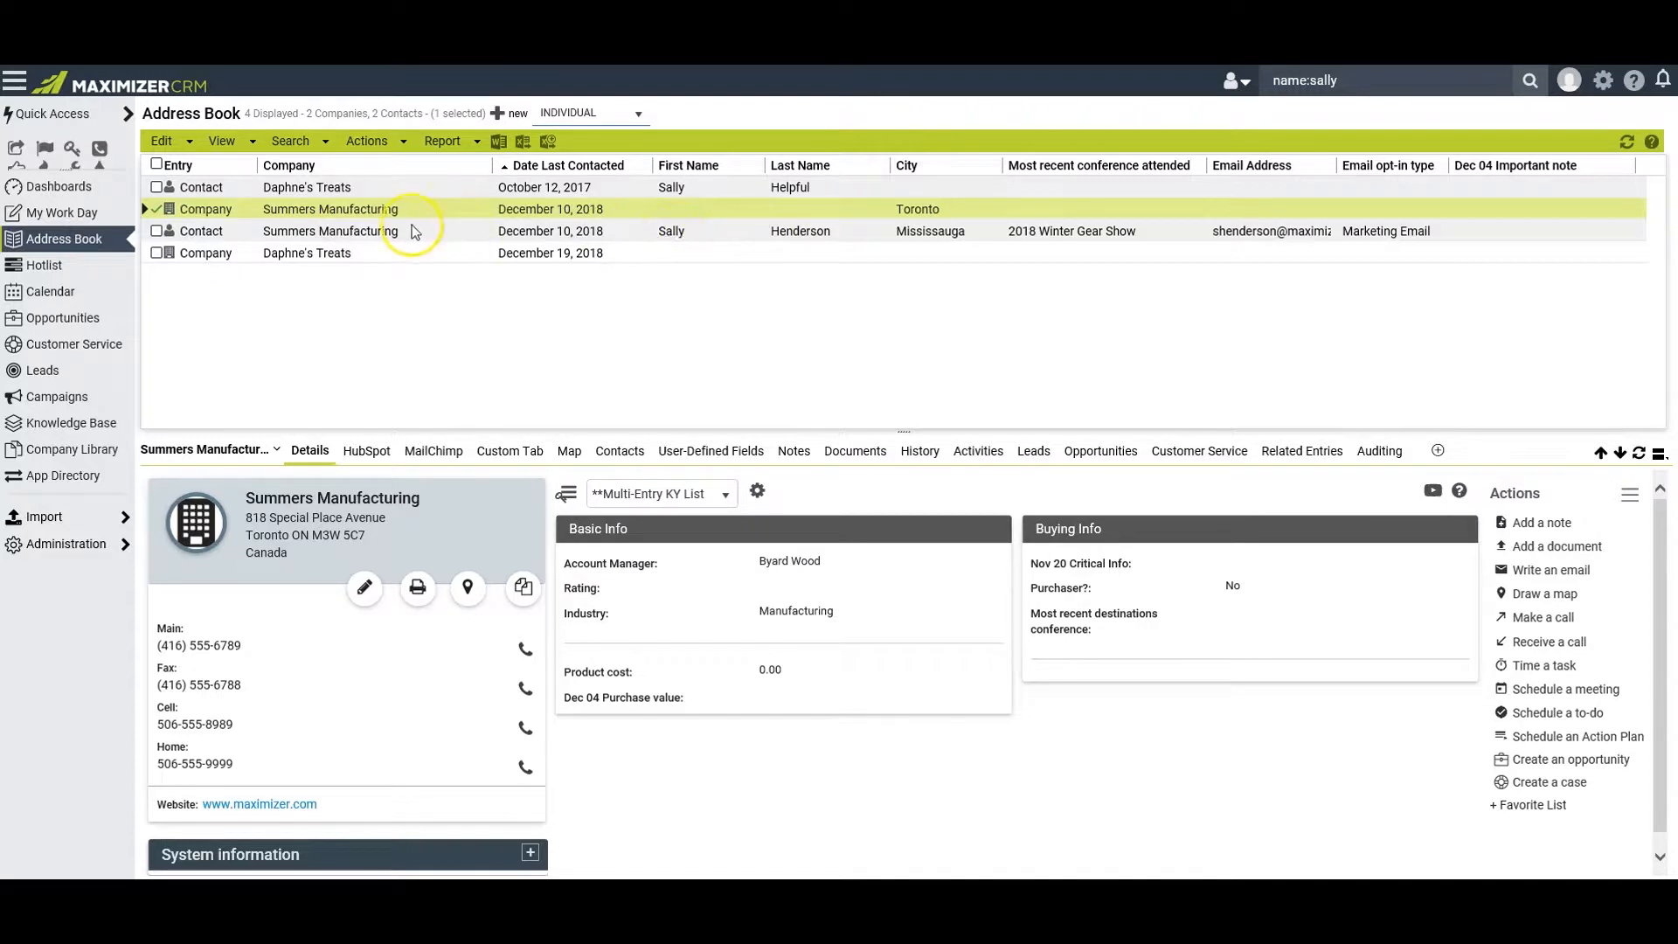
click(300, 143)
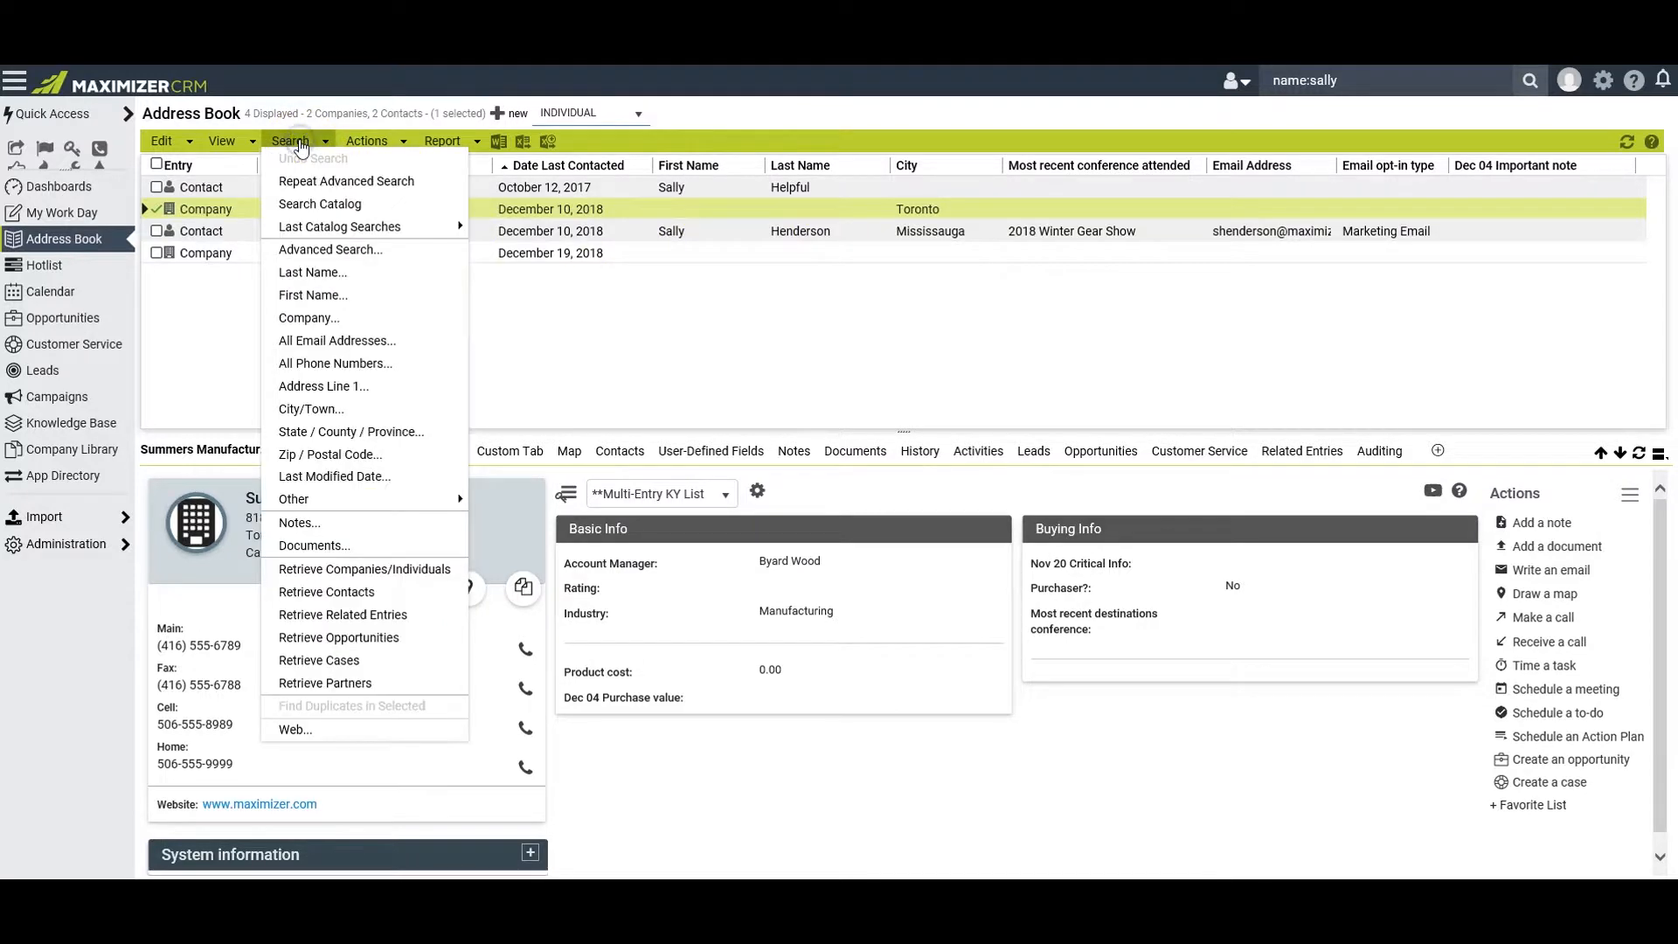
click(357, 595)
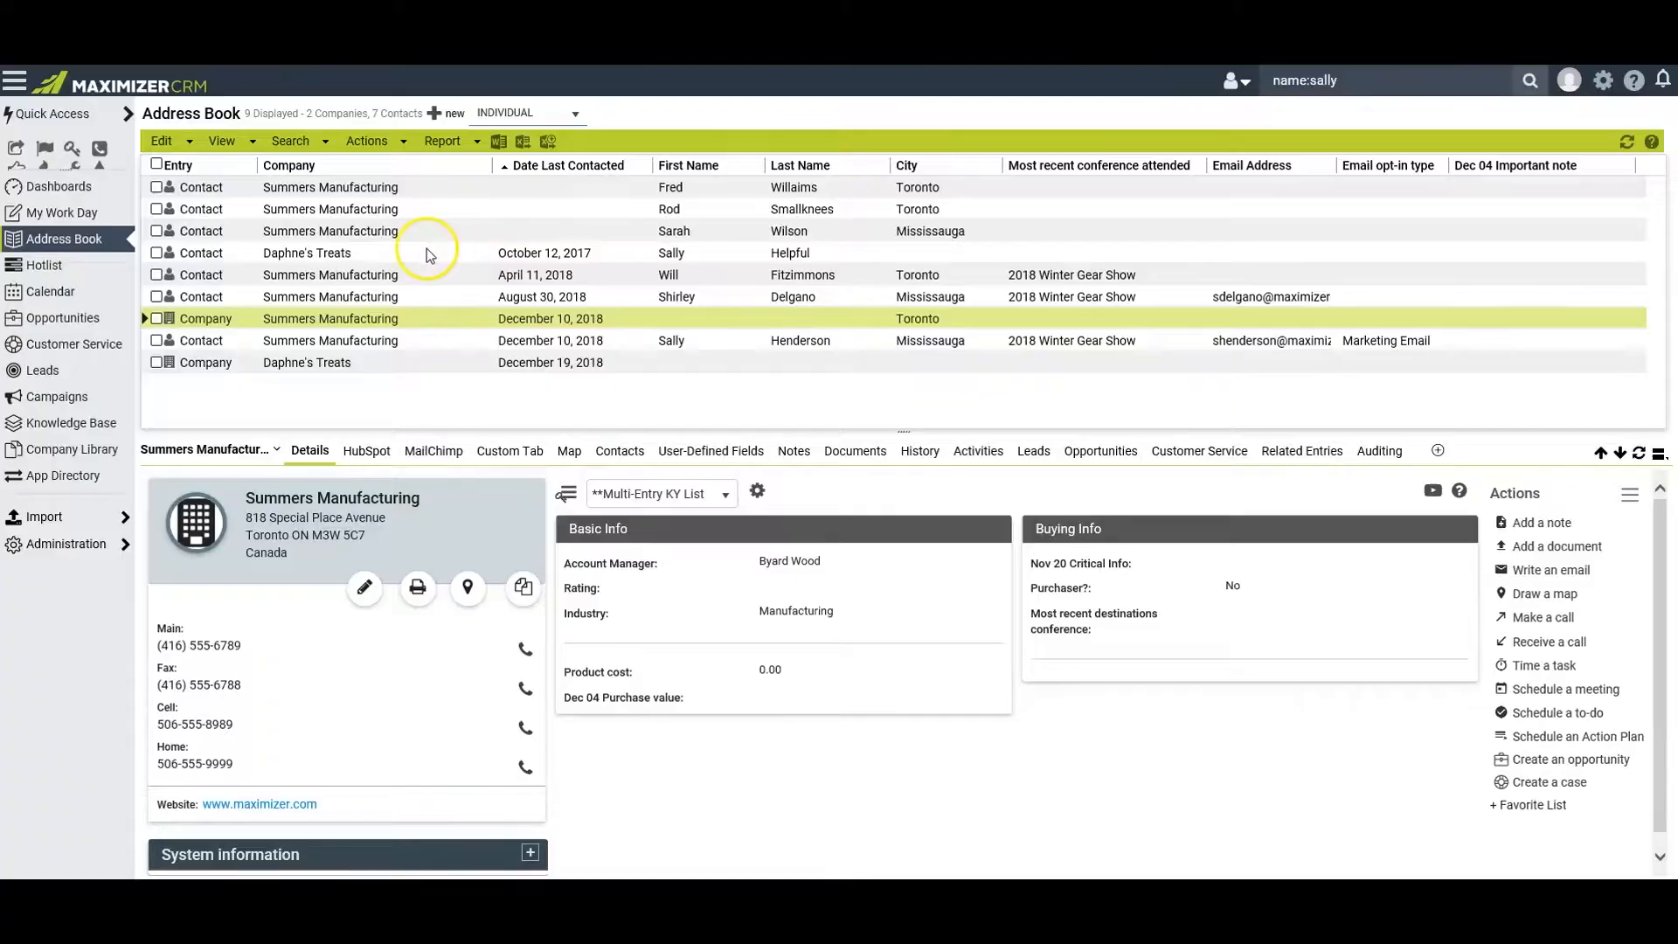
View the phone call dialog for the Daphne's Treats contact from the main number and from the Make a call action, closing it each time
click(427, 252)
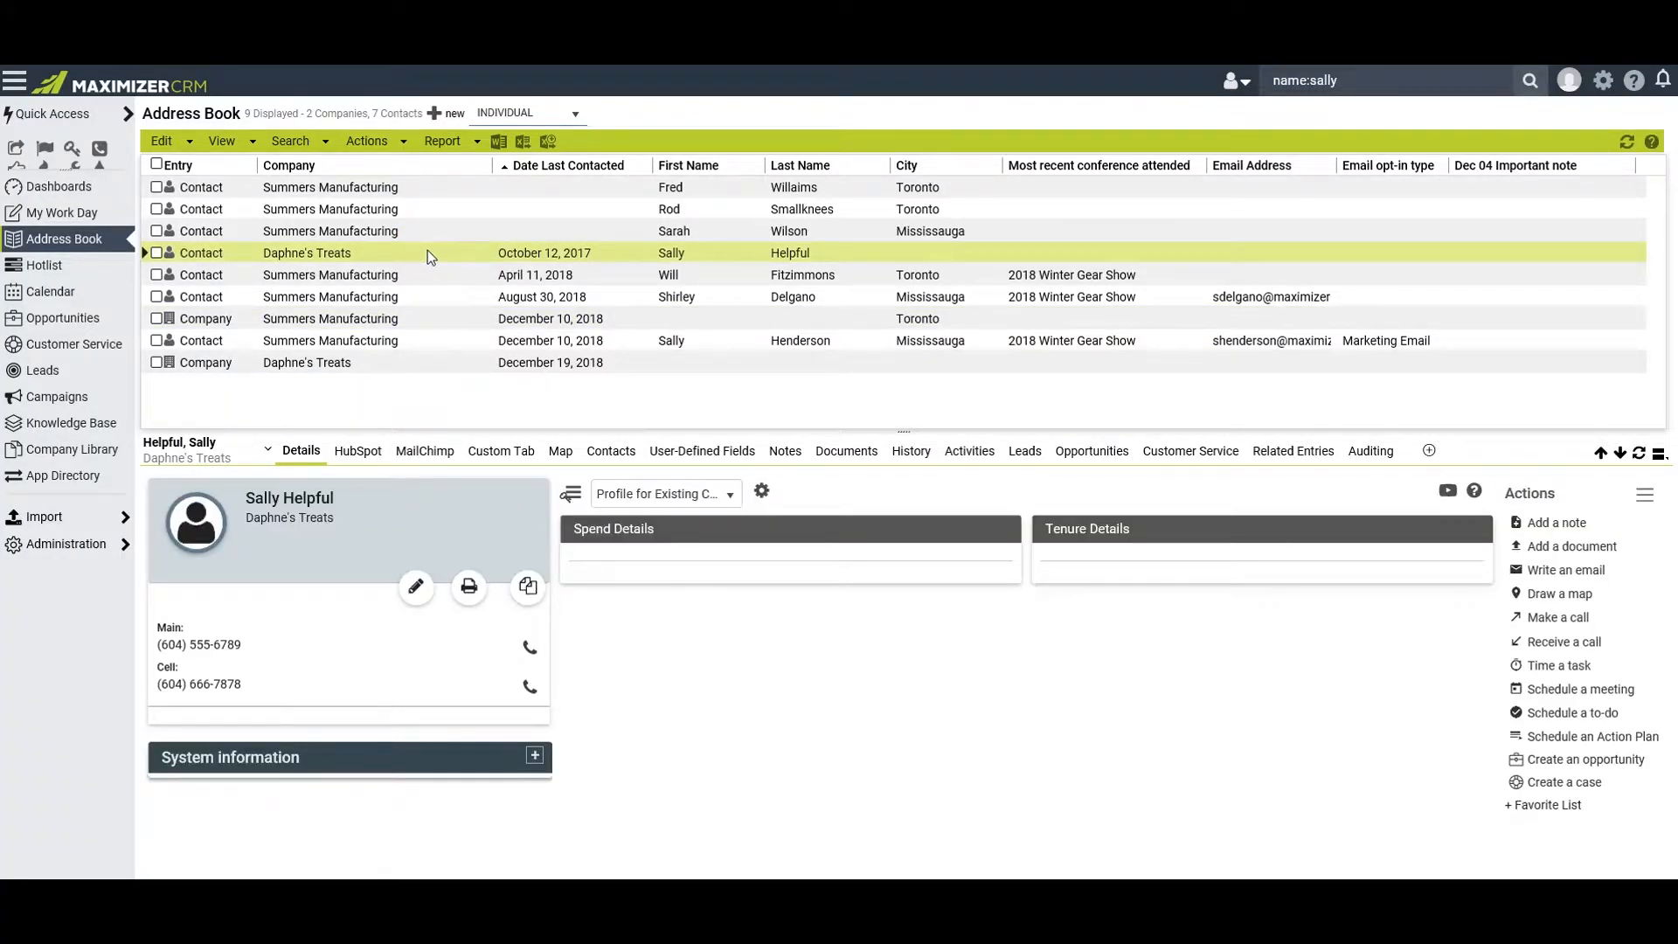
click(529, 651)
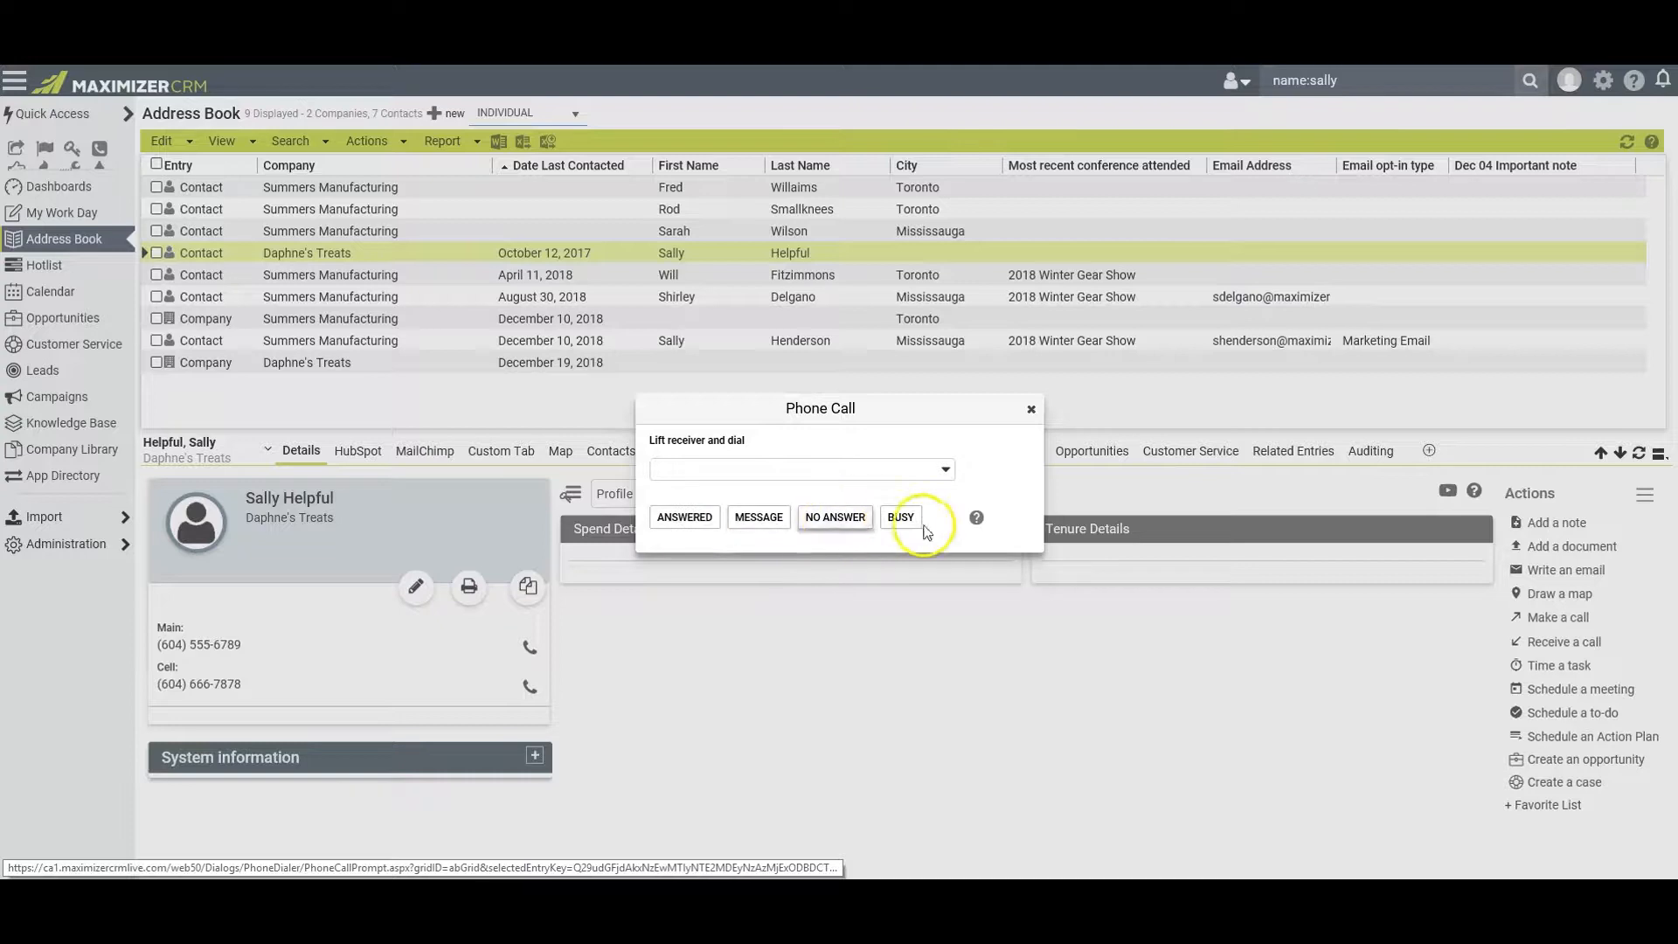
click(1032, 409)
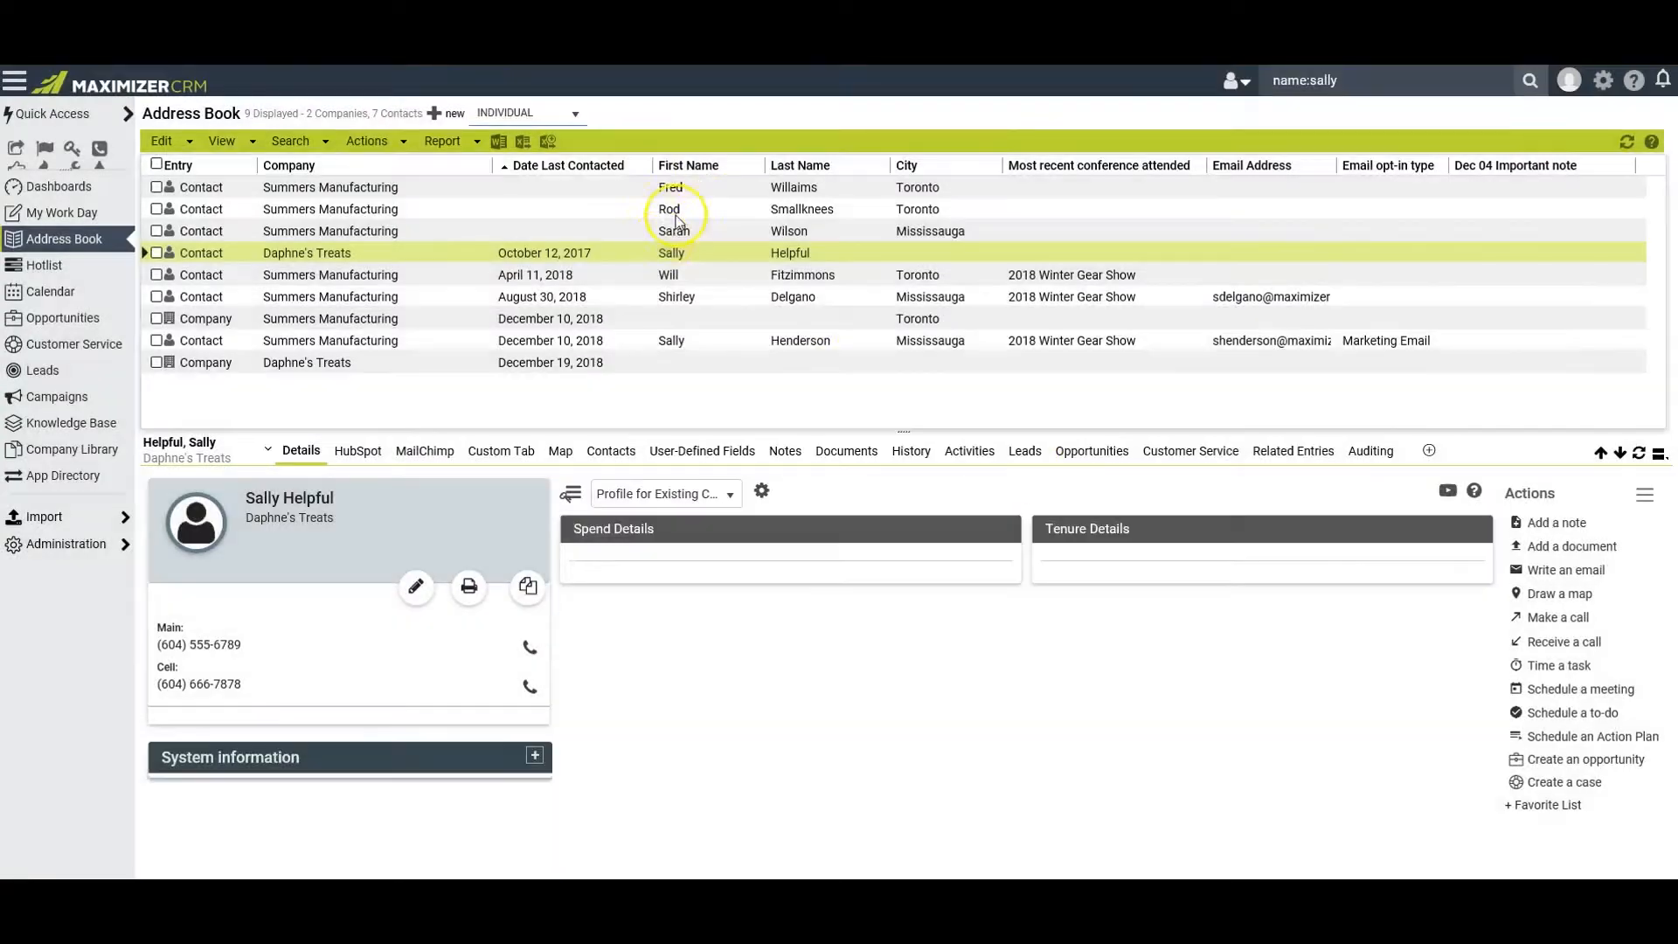
click(366, 143)
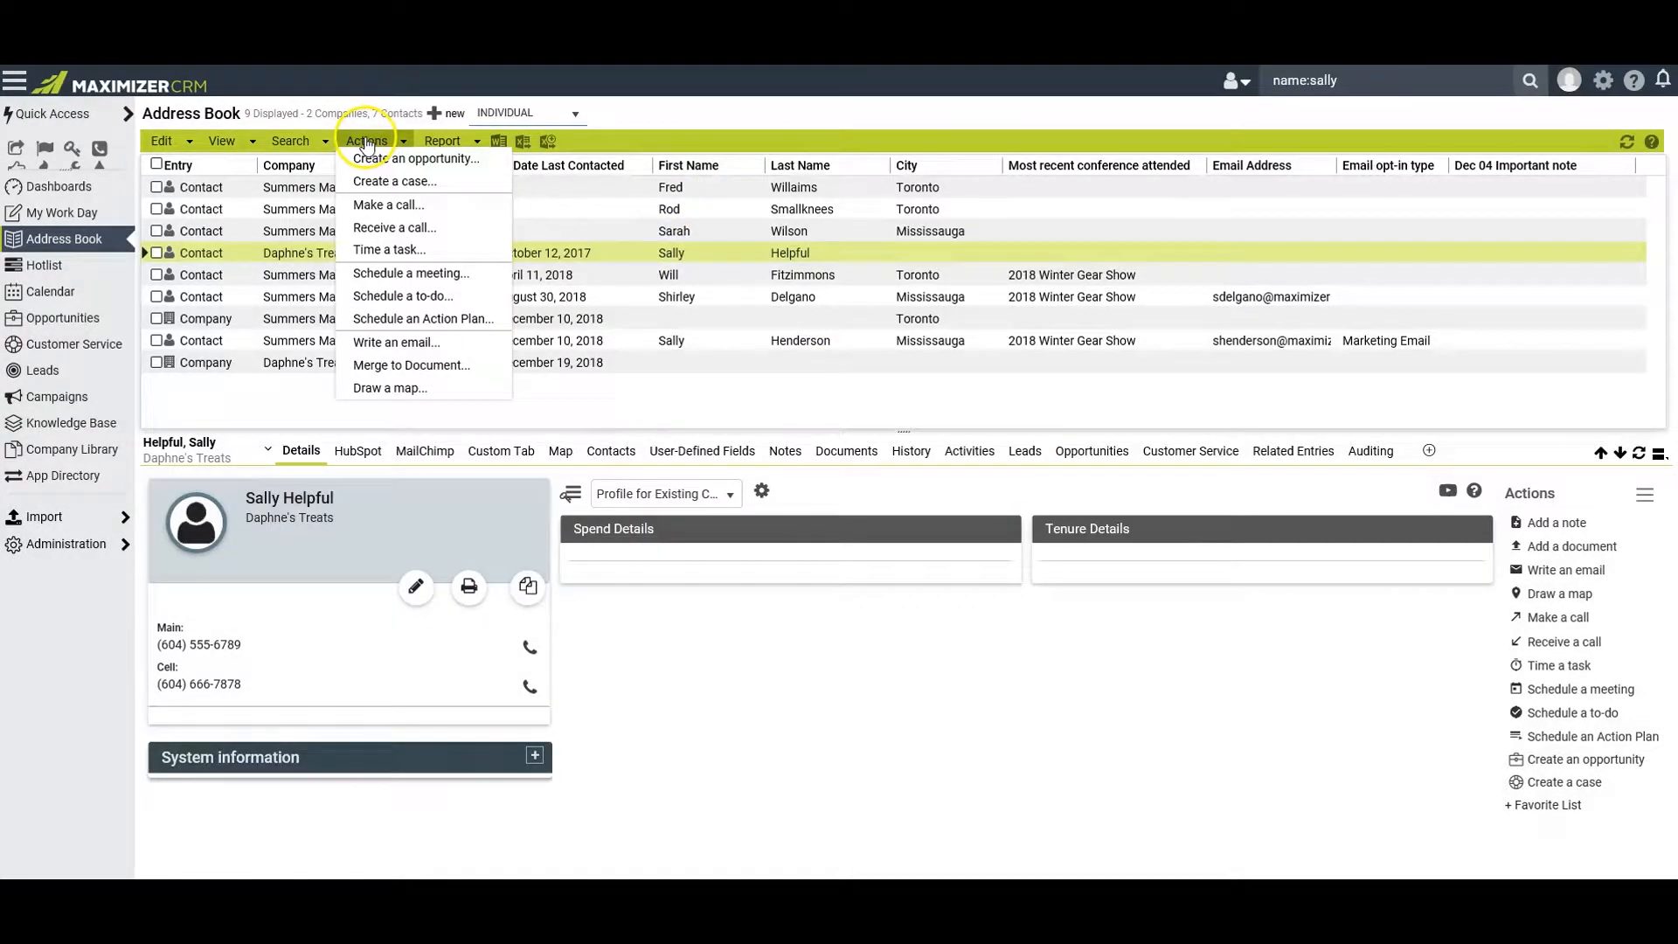
click(384, 206)
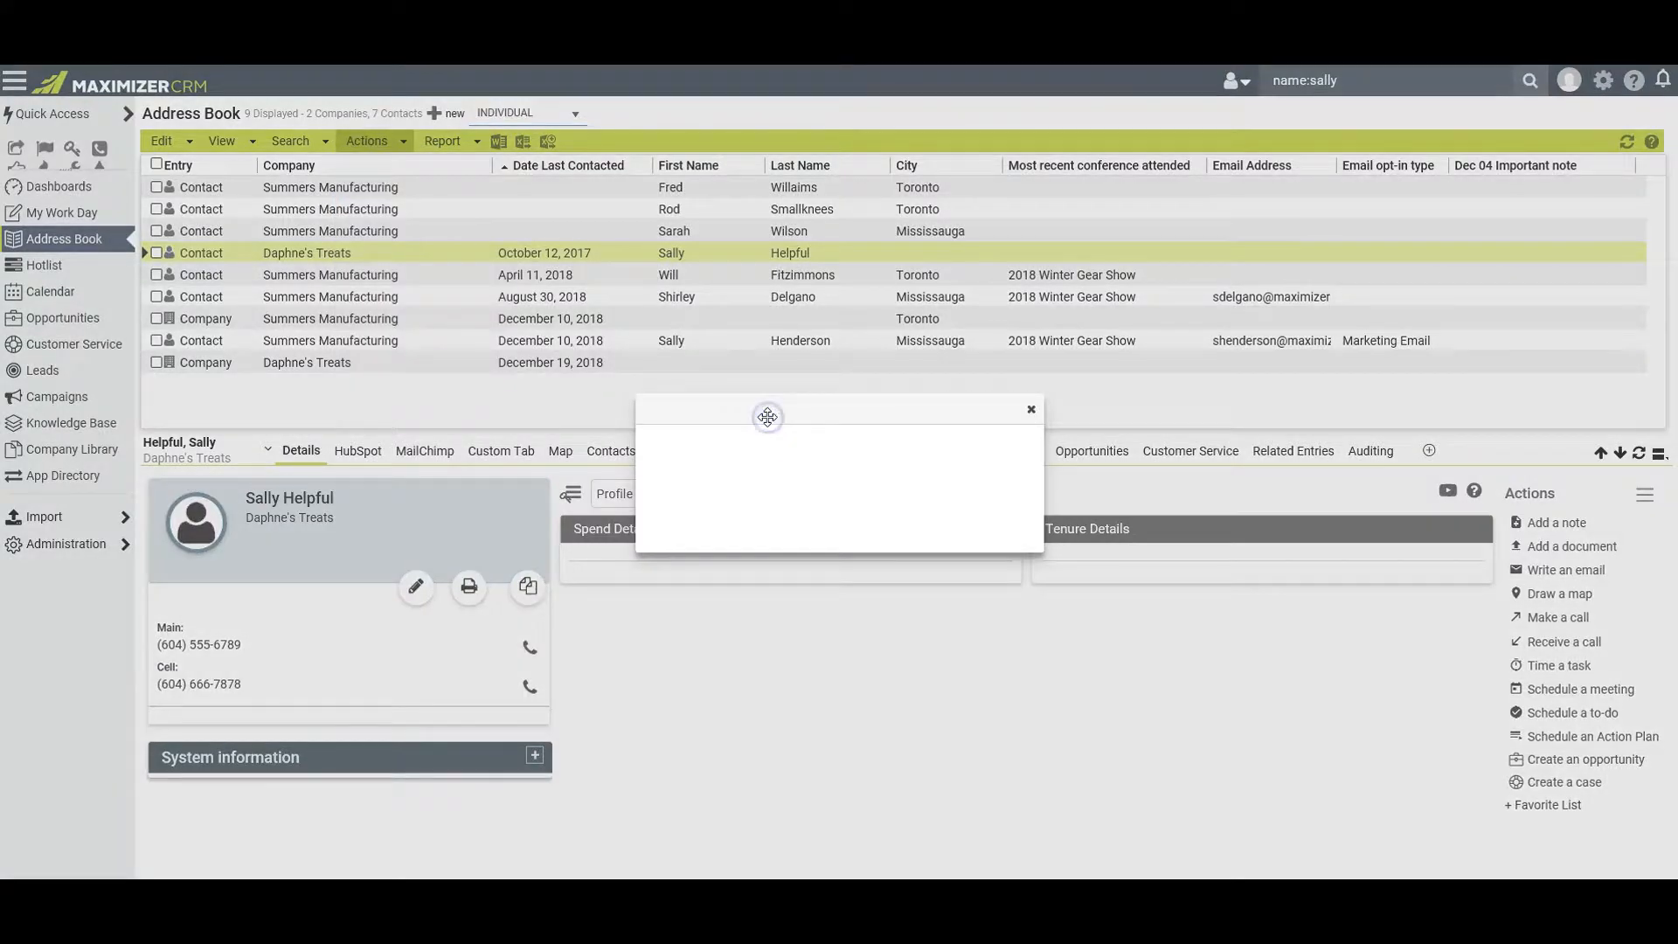
click(1031, 411)
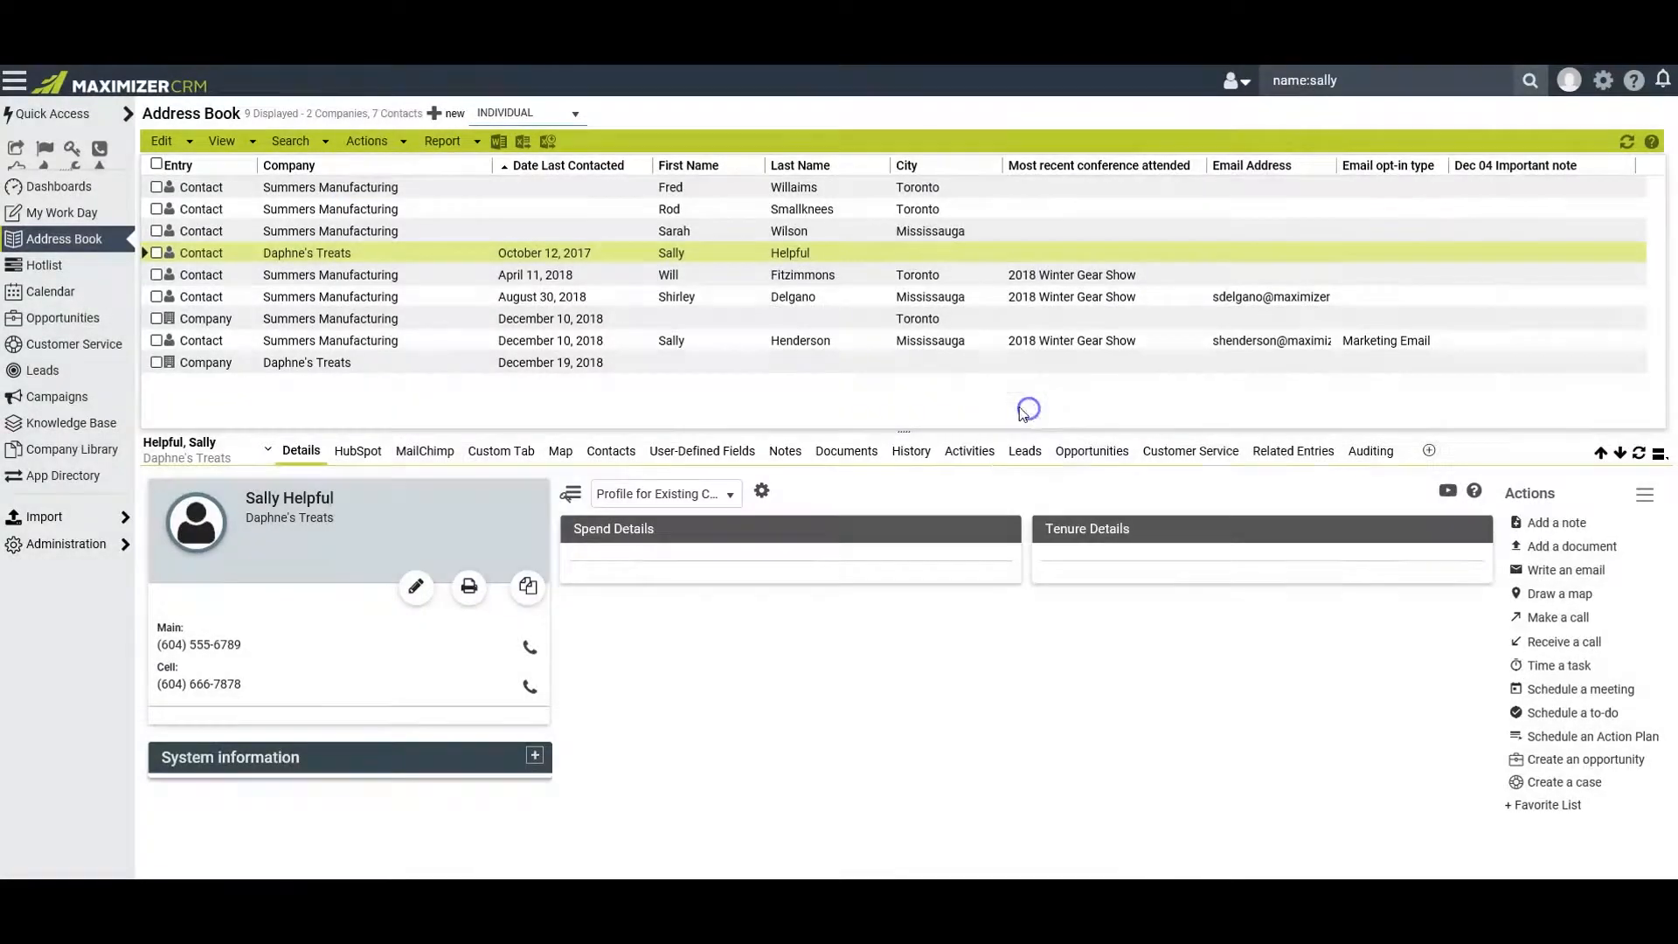
View the received-call timer window for the Daphne's Treats contact and close it without logging a call
click(366, 142)
click(392, 228)
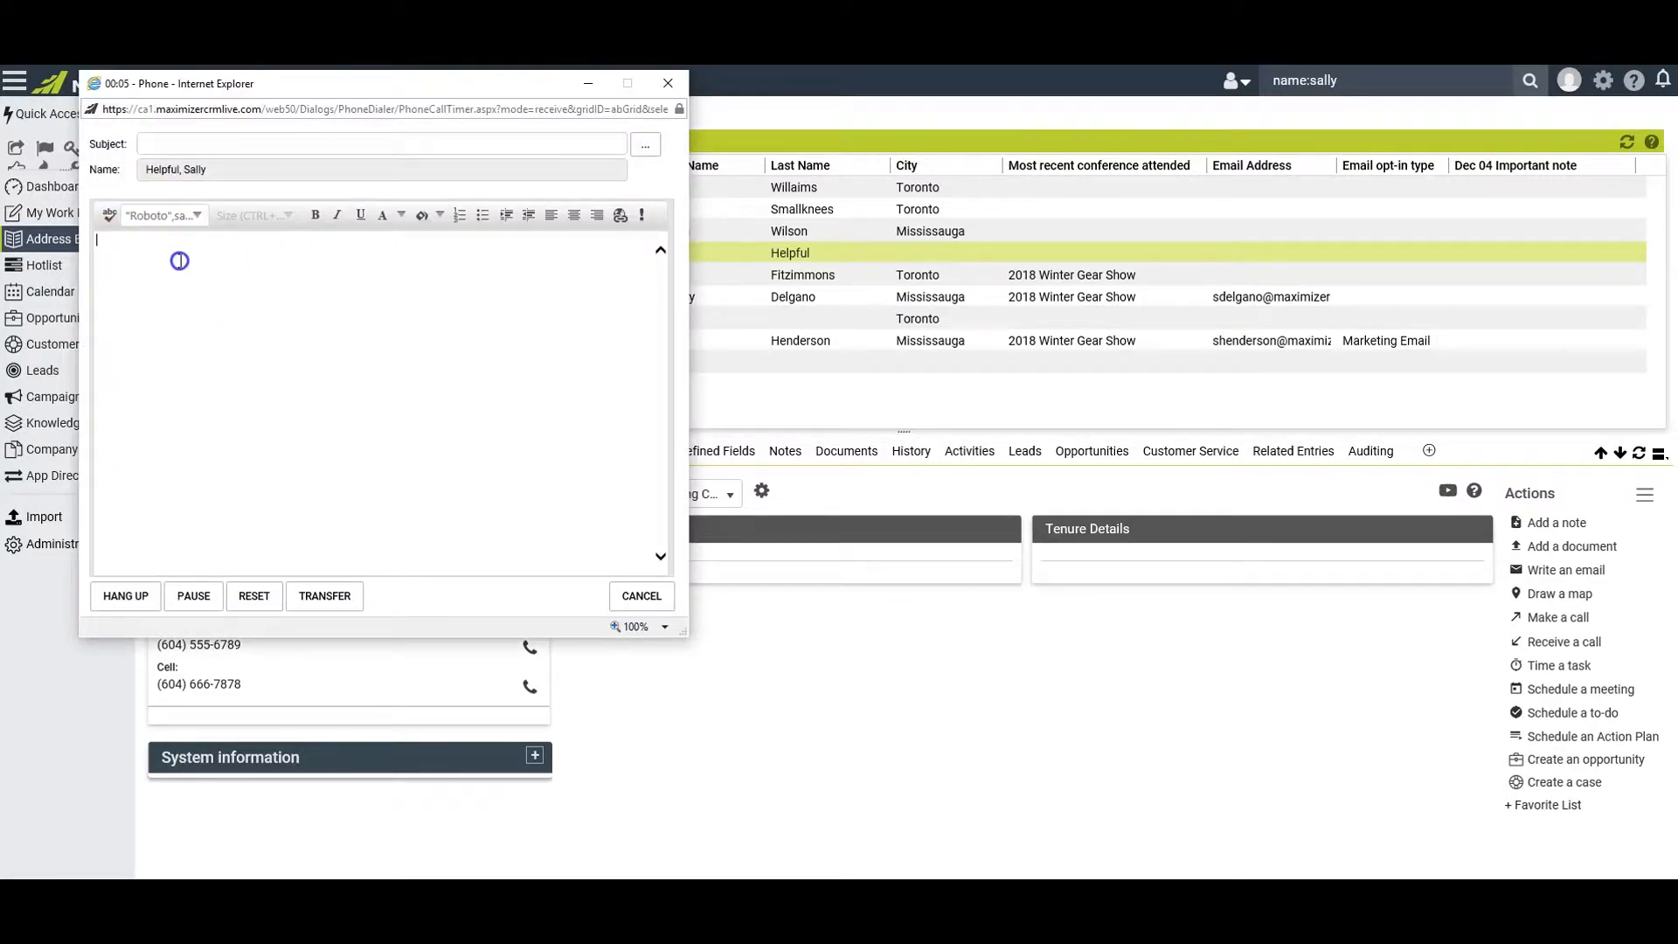
click(668, 83)
Start an outgoing call to the Daphne's Treats contact and mark it as answered
click(405, 142)
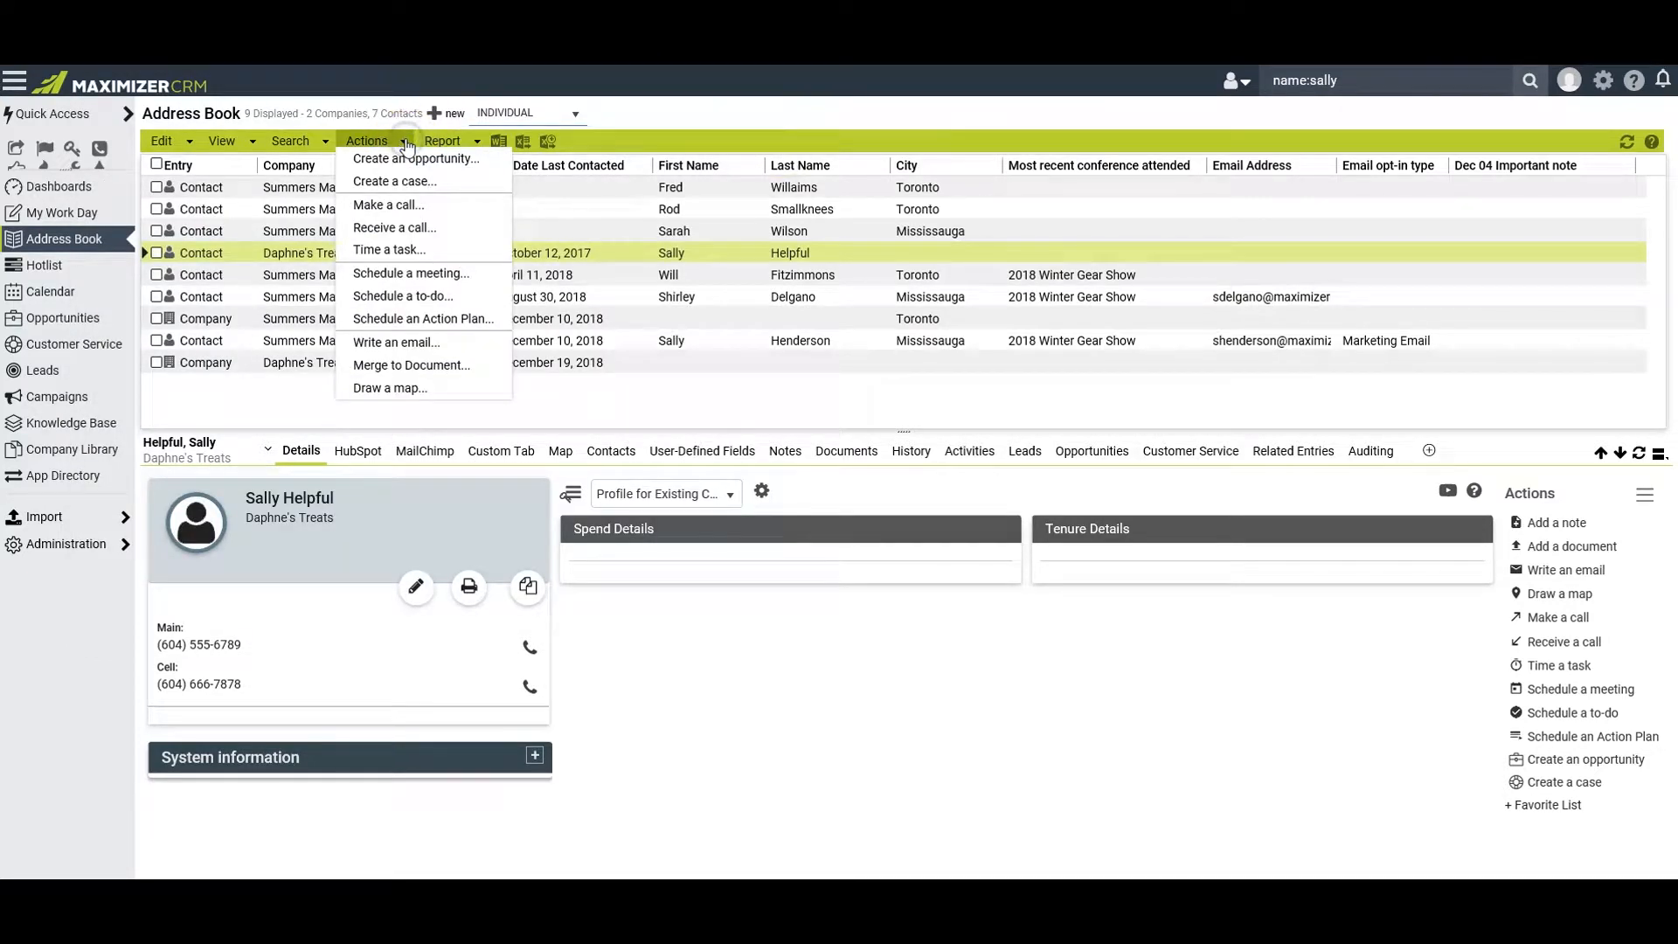
click(394, 205)
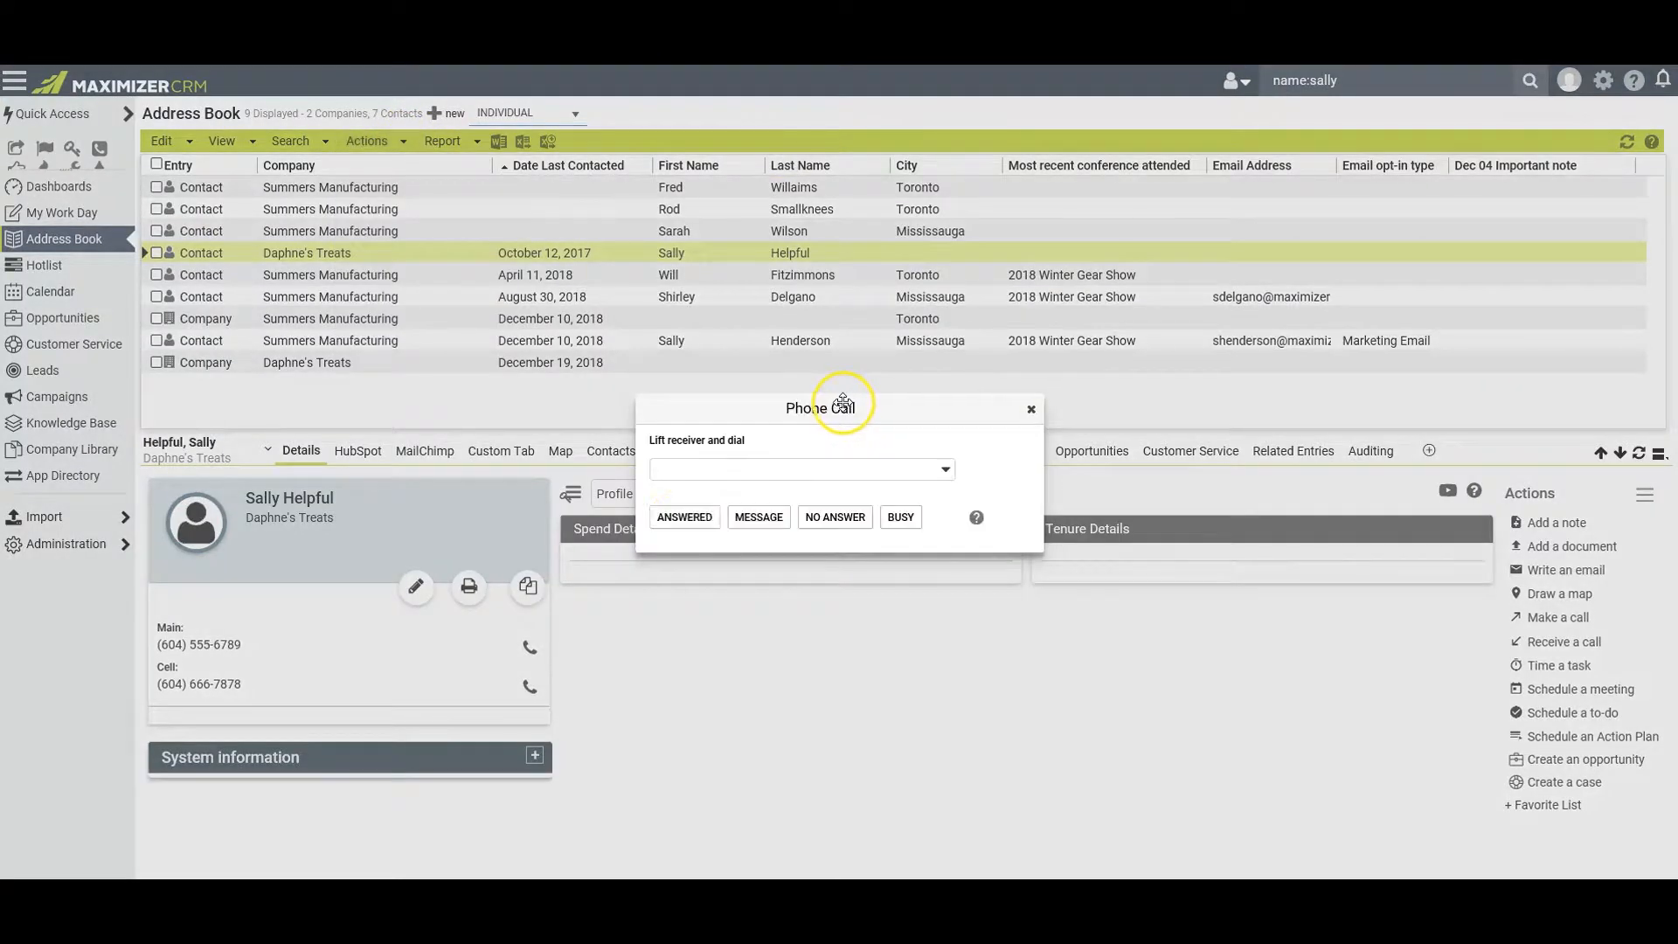
click(682, 517)
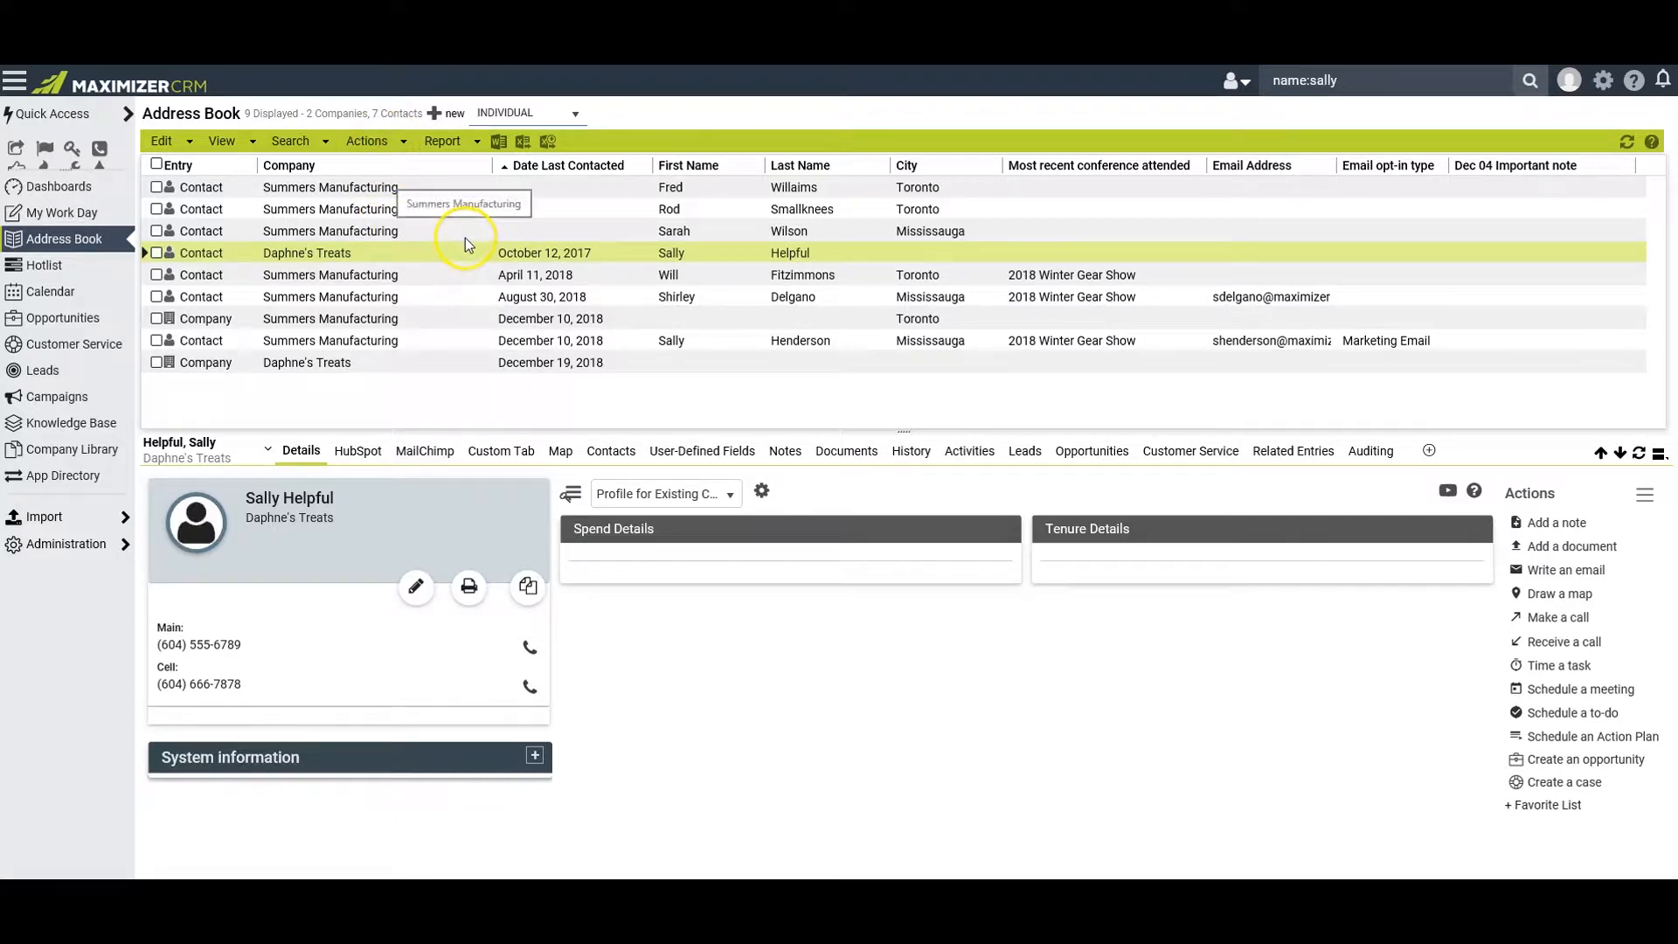
View the Incoming vs. Outgoing Calls Report, examine the first user's calls and the 2016-06-06 call details, and close the report windows
click(477, 144)
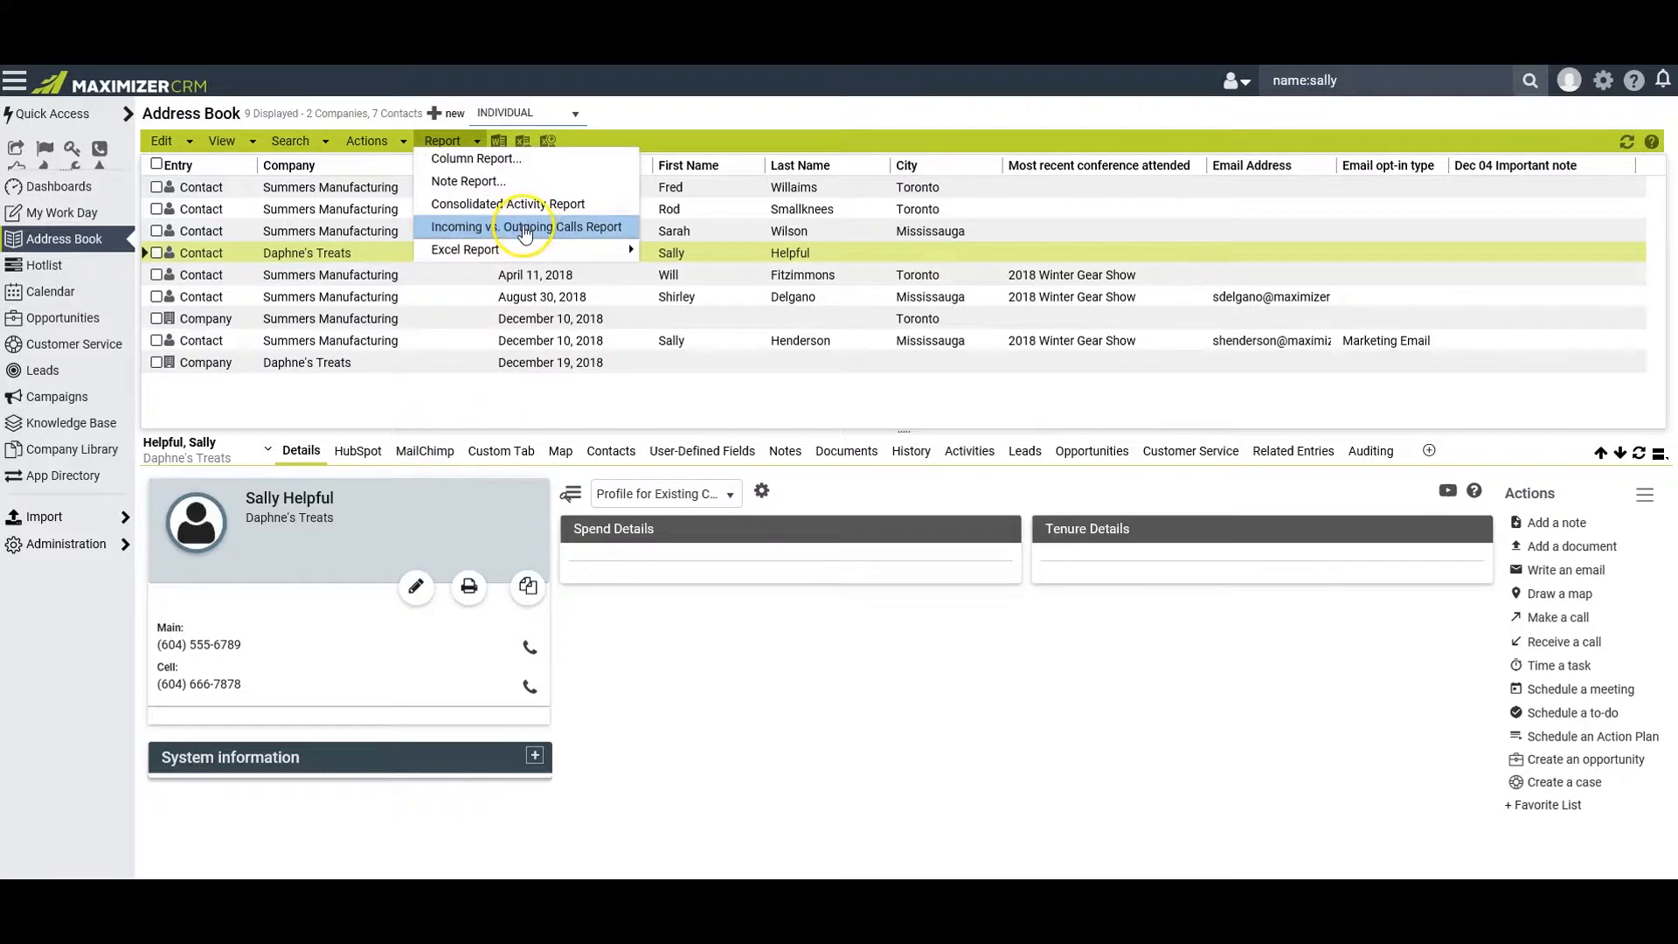
click(524, 229)
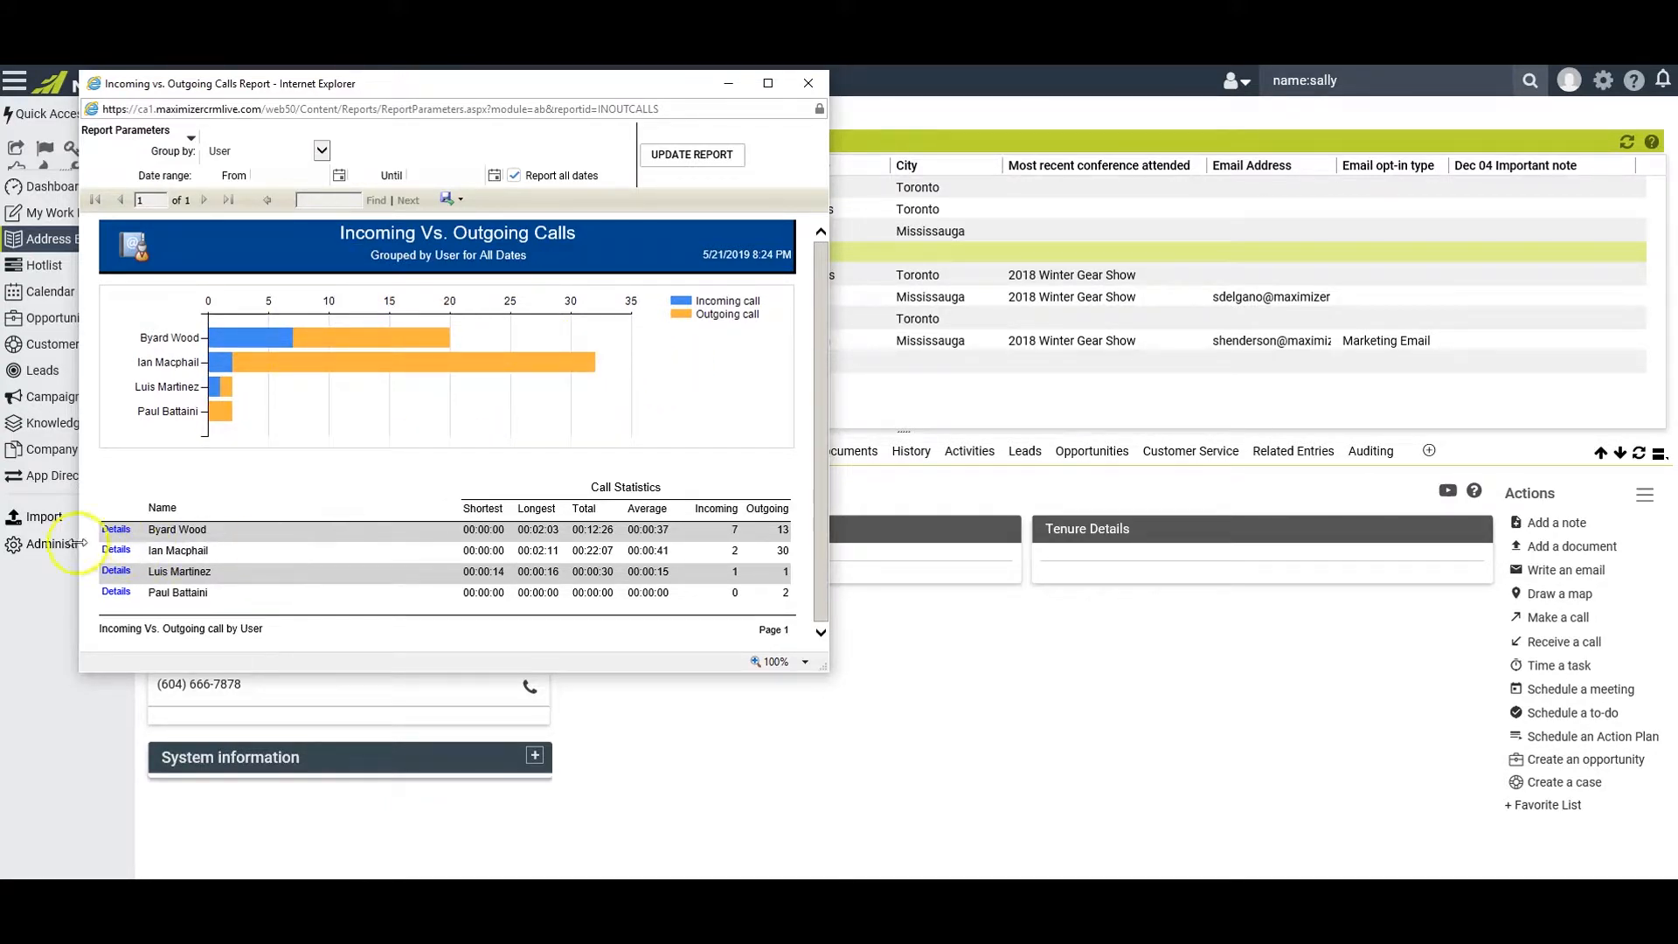
click(117, 531)
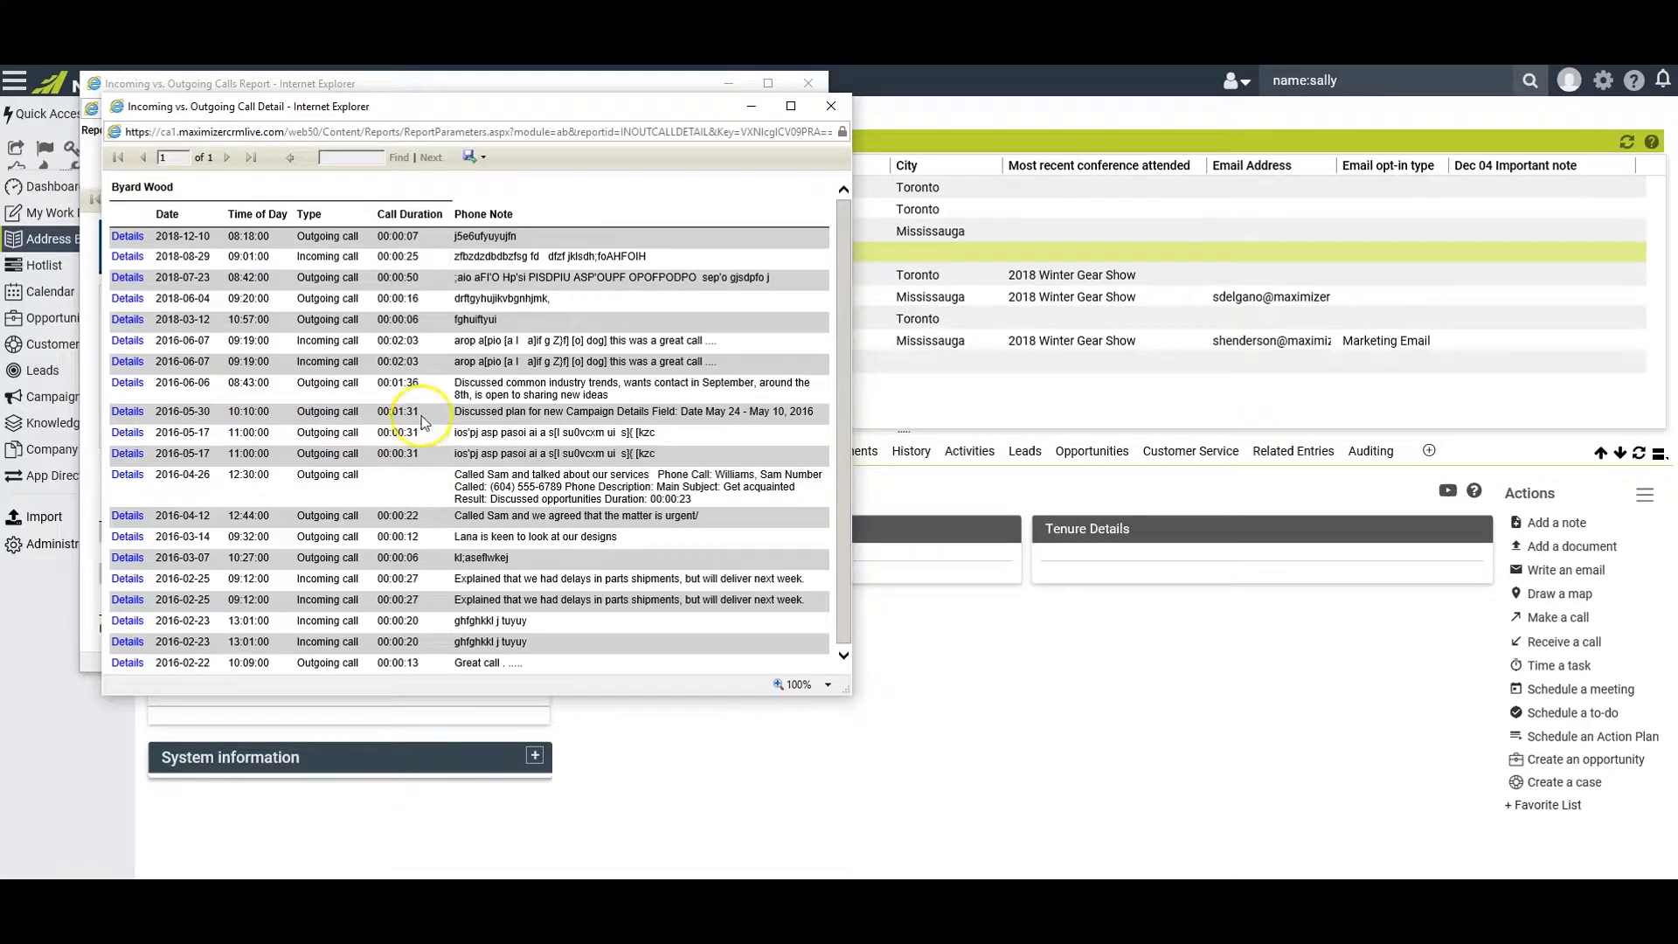
click(124, 384)
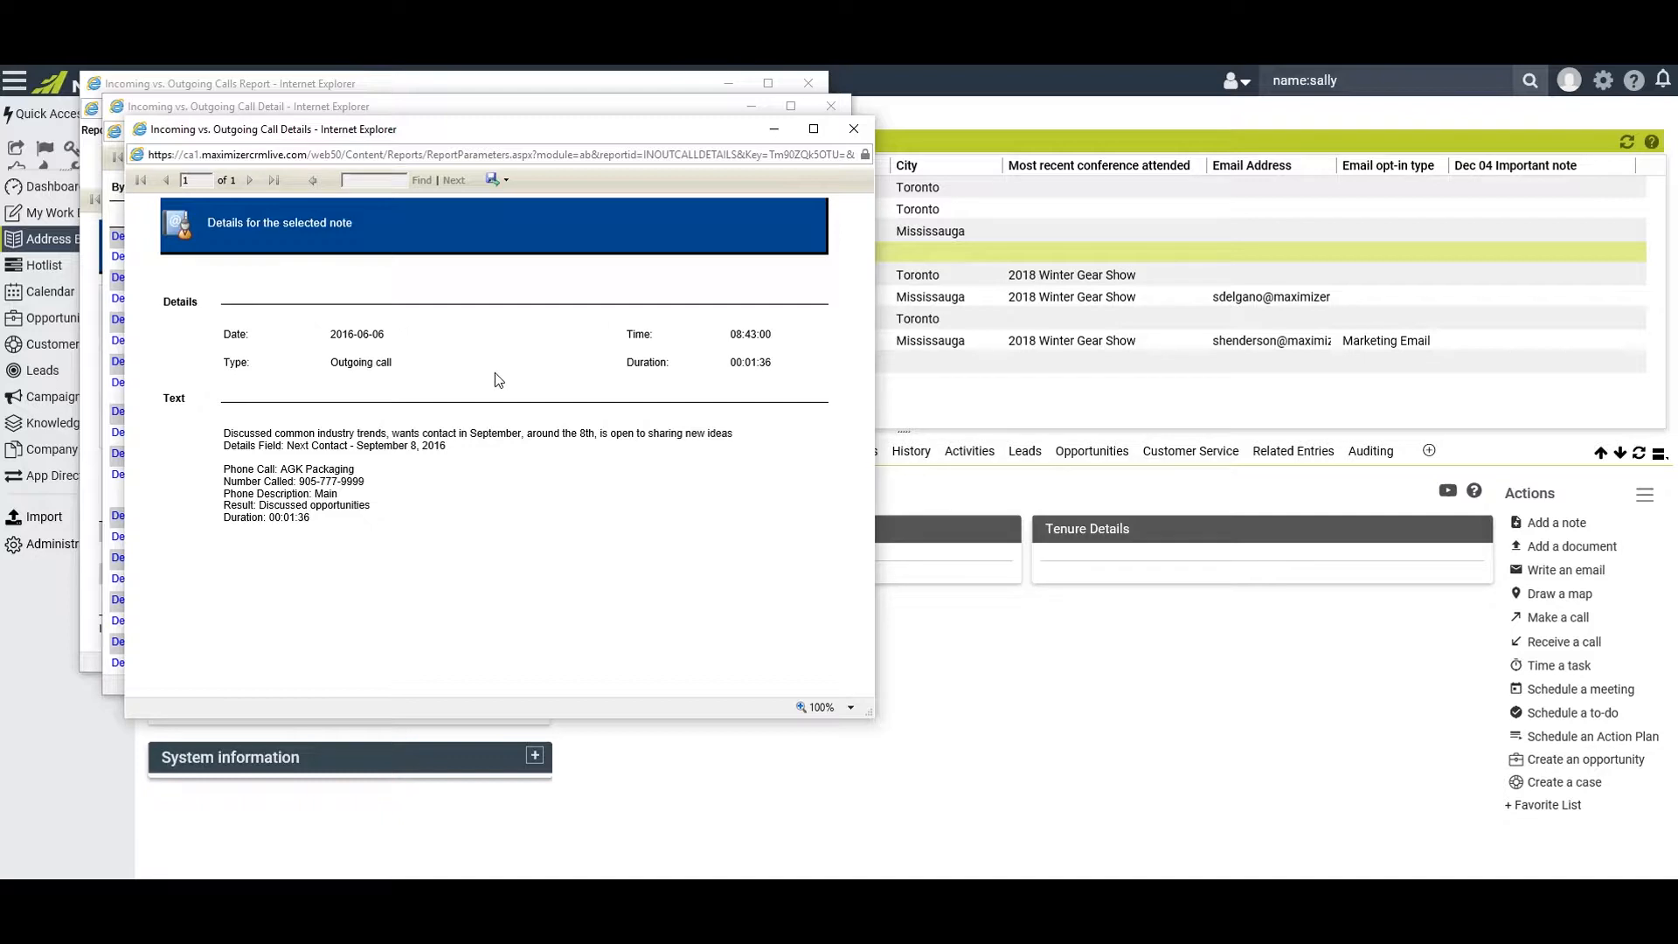
click(854, 128)
click(831, 105)
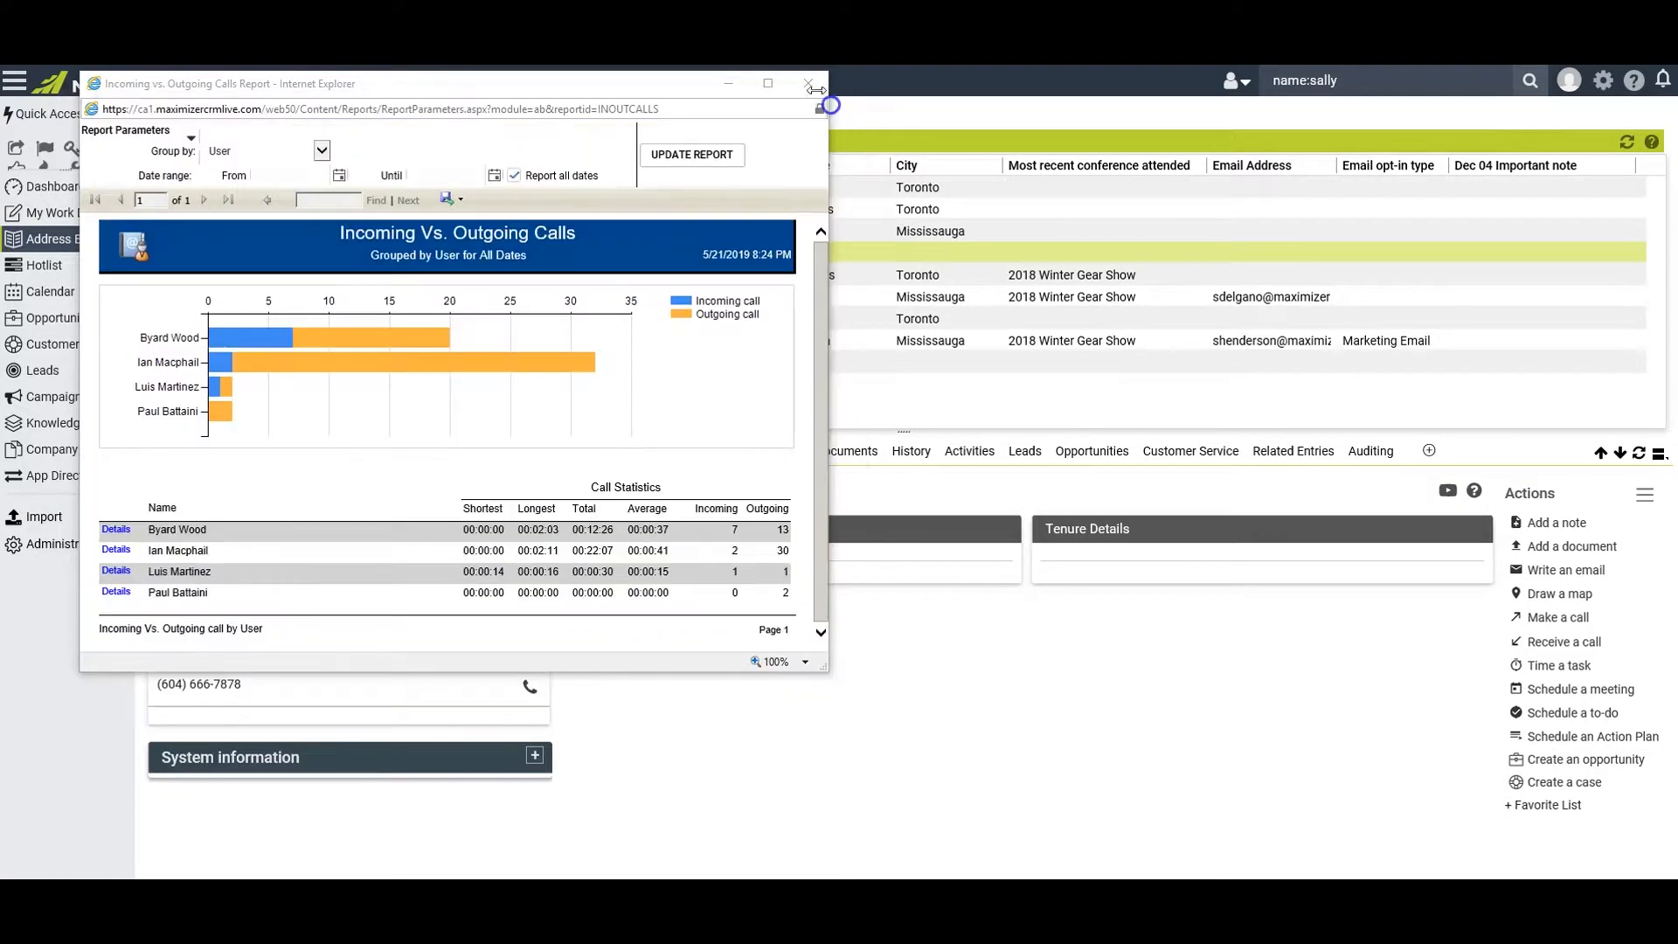
click(812, 85)
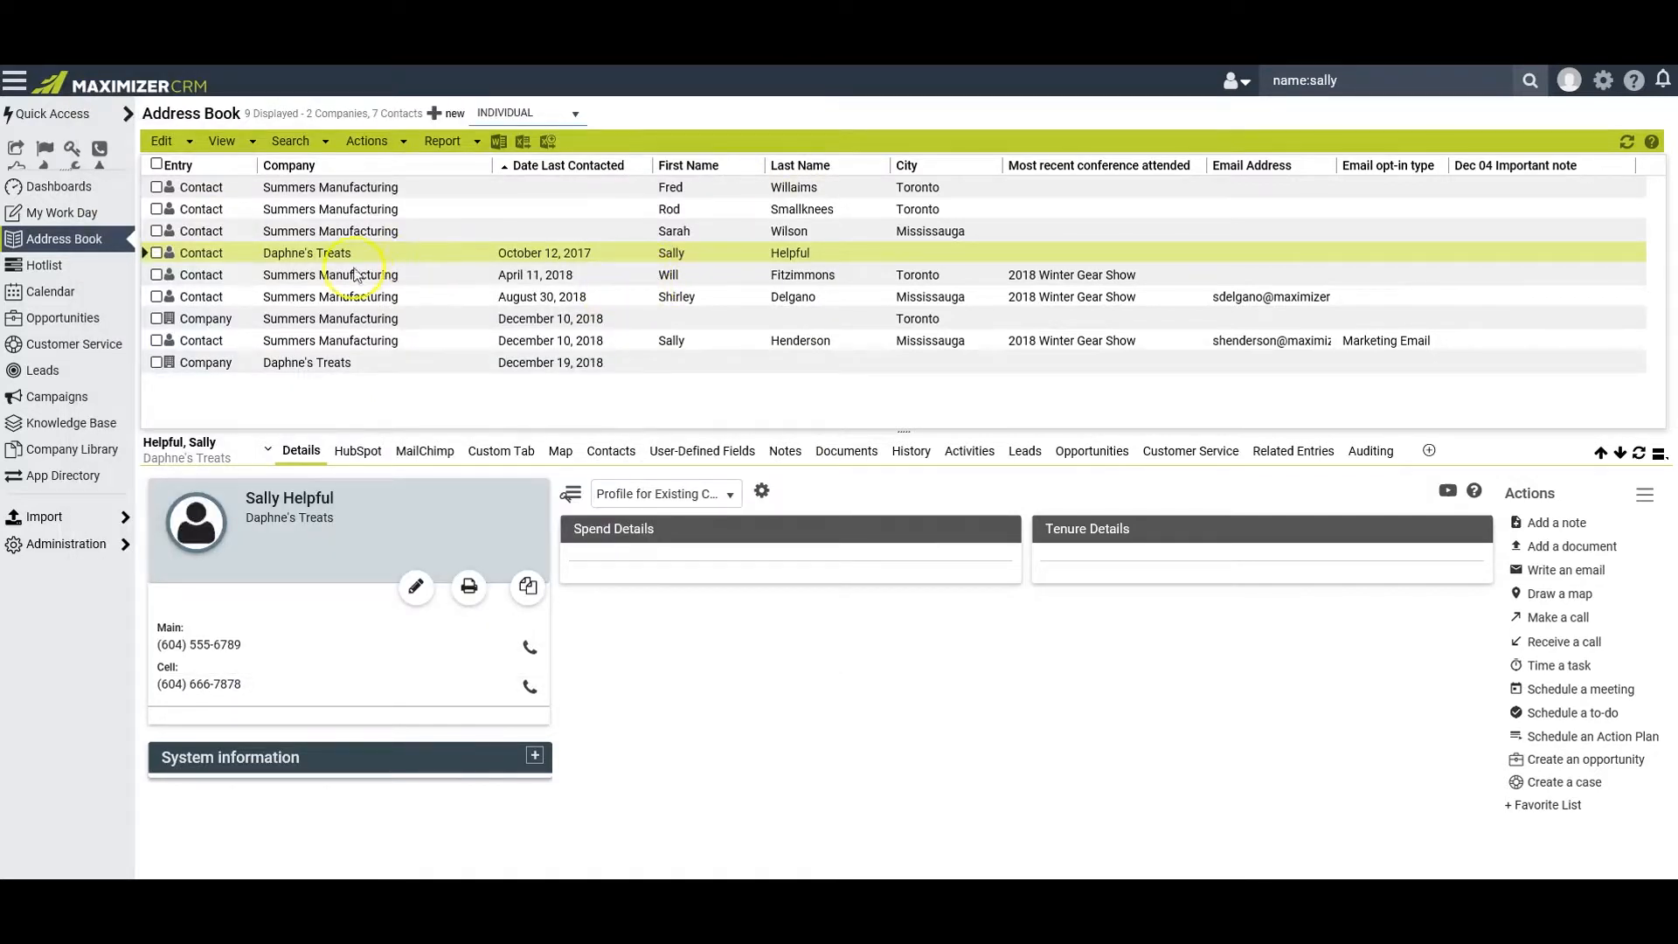
Search the Address Book for the Bayville Package Store contact by first and last name
click(1501, 81)
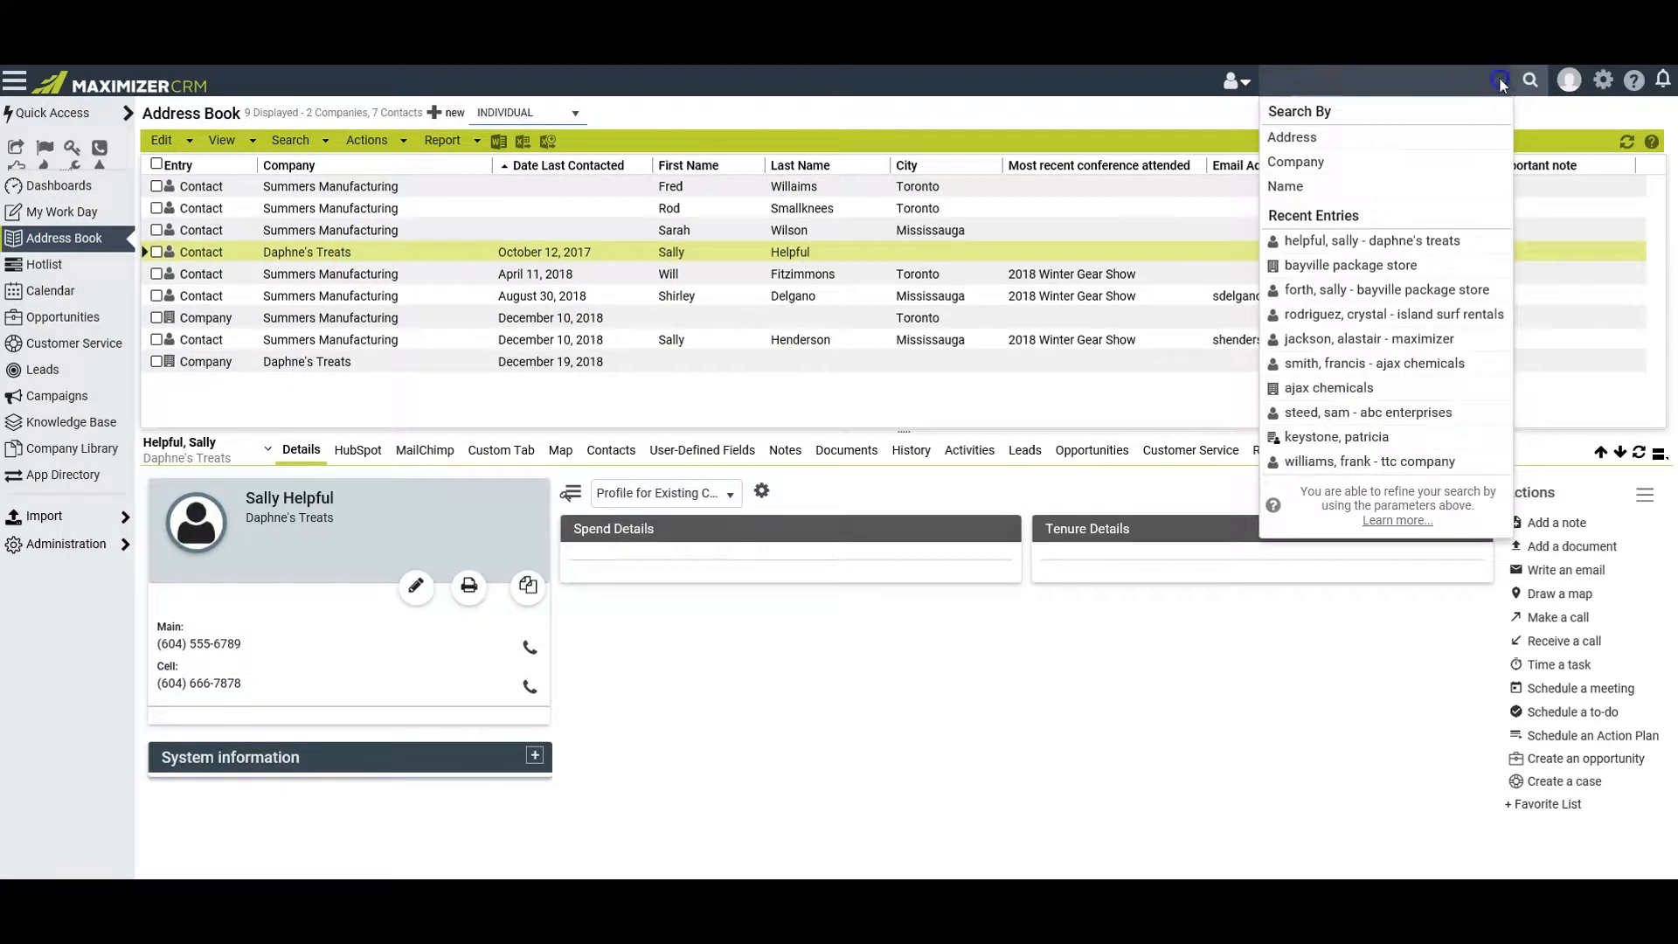
click(1331, 81)
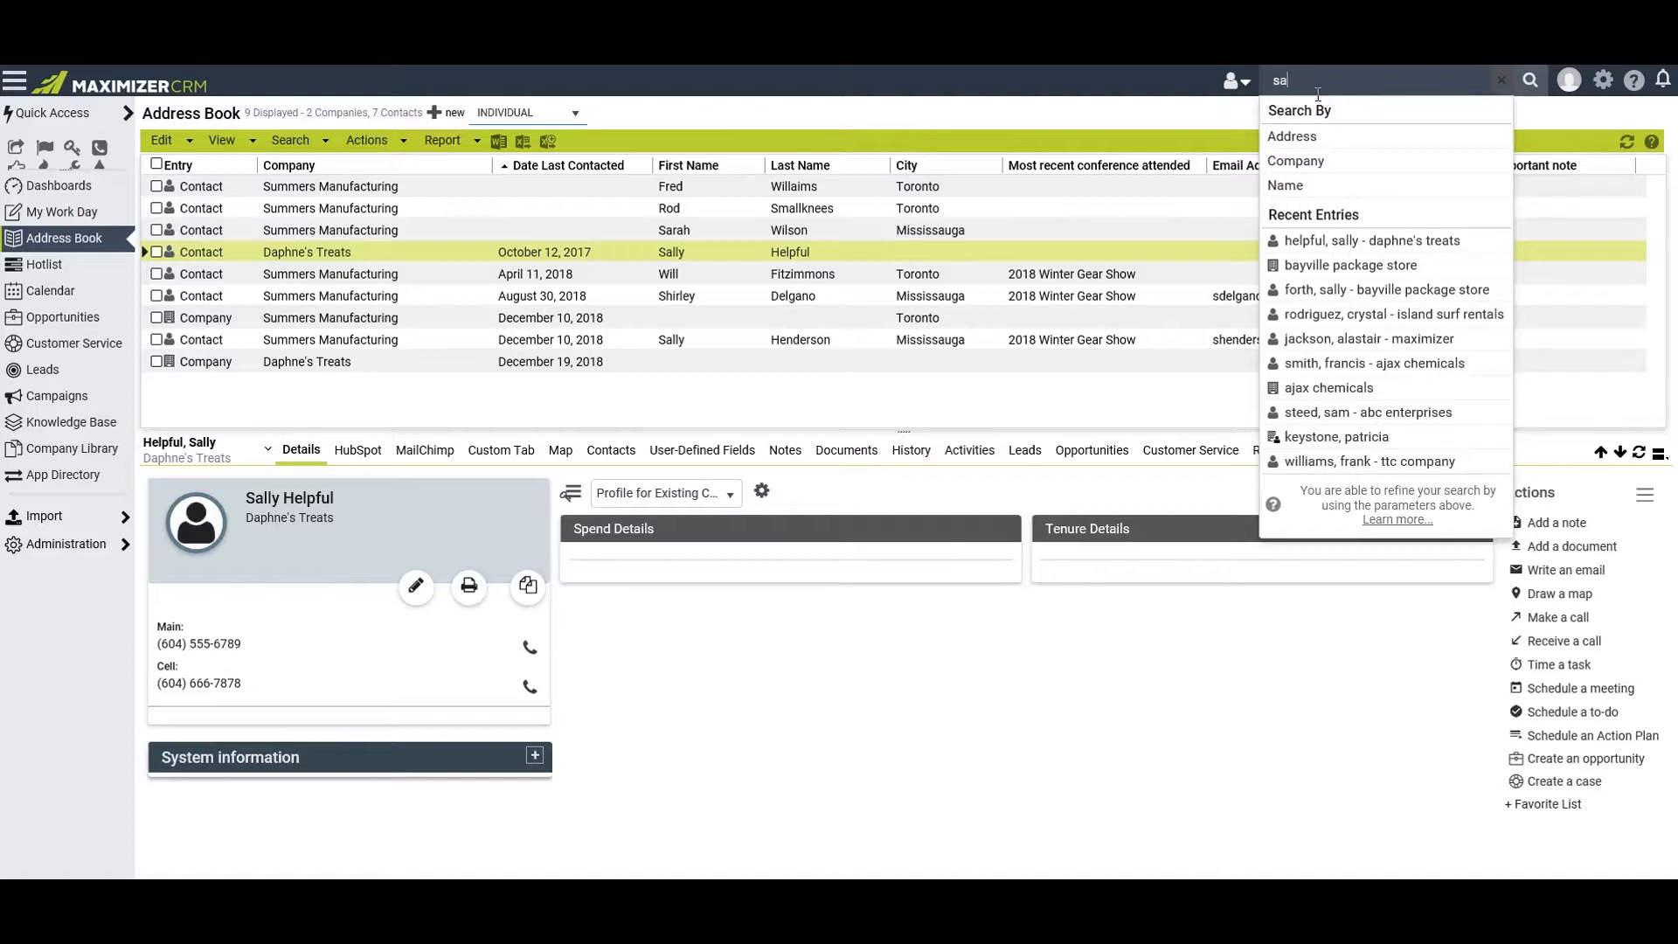
text(lly forth)
key(Return)
click(380, 323)
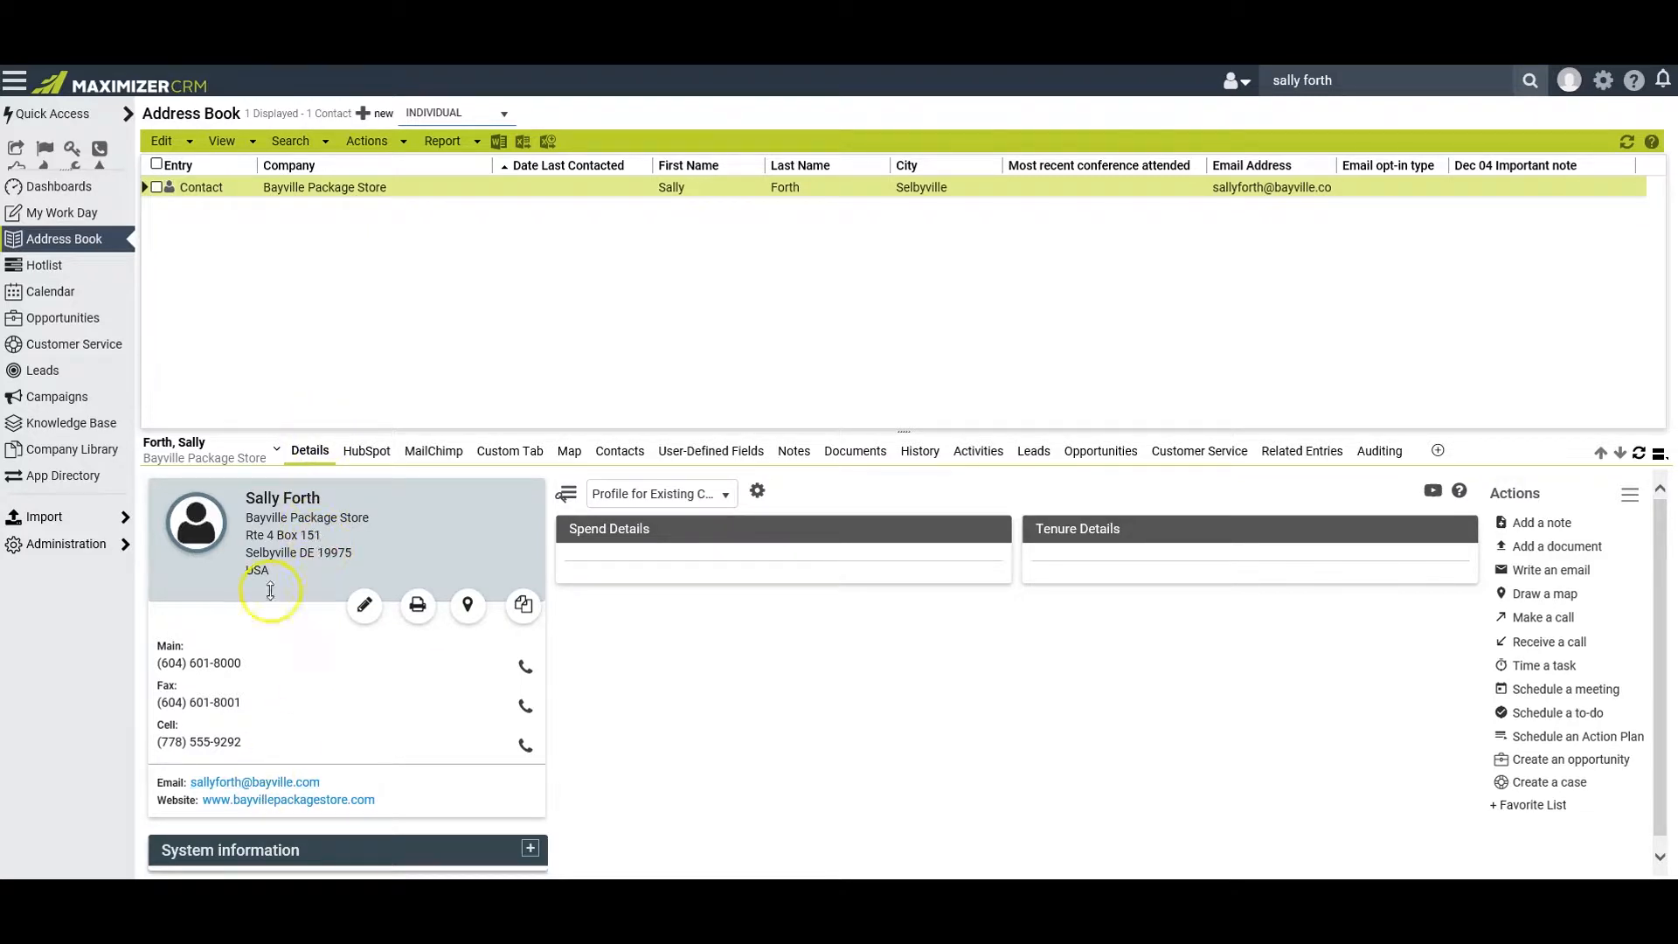
Send the Bayville Package Store contact an email with the subject "ydty" and the body text "rtdrt"
click(251, 783)
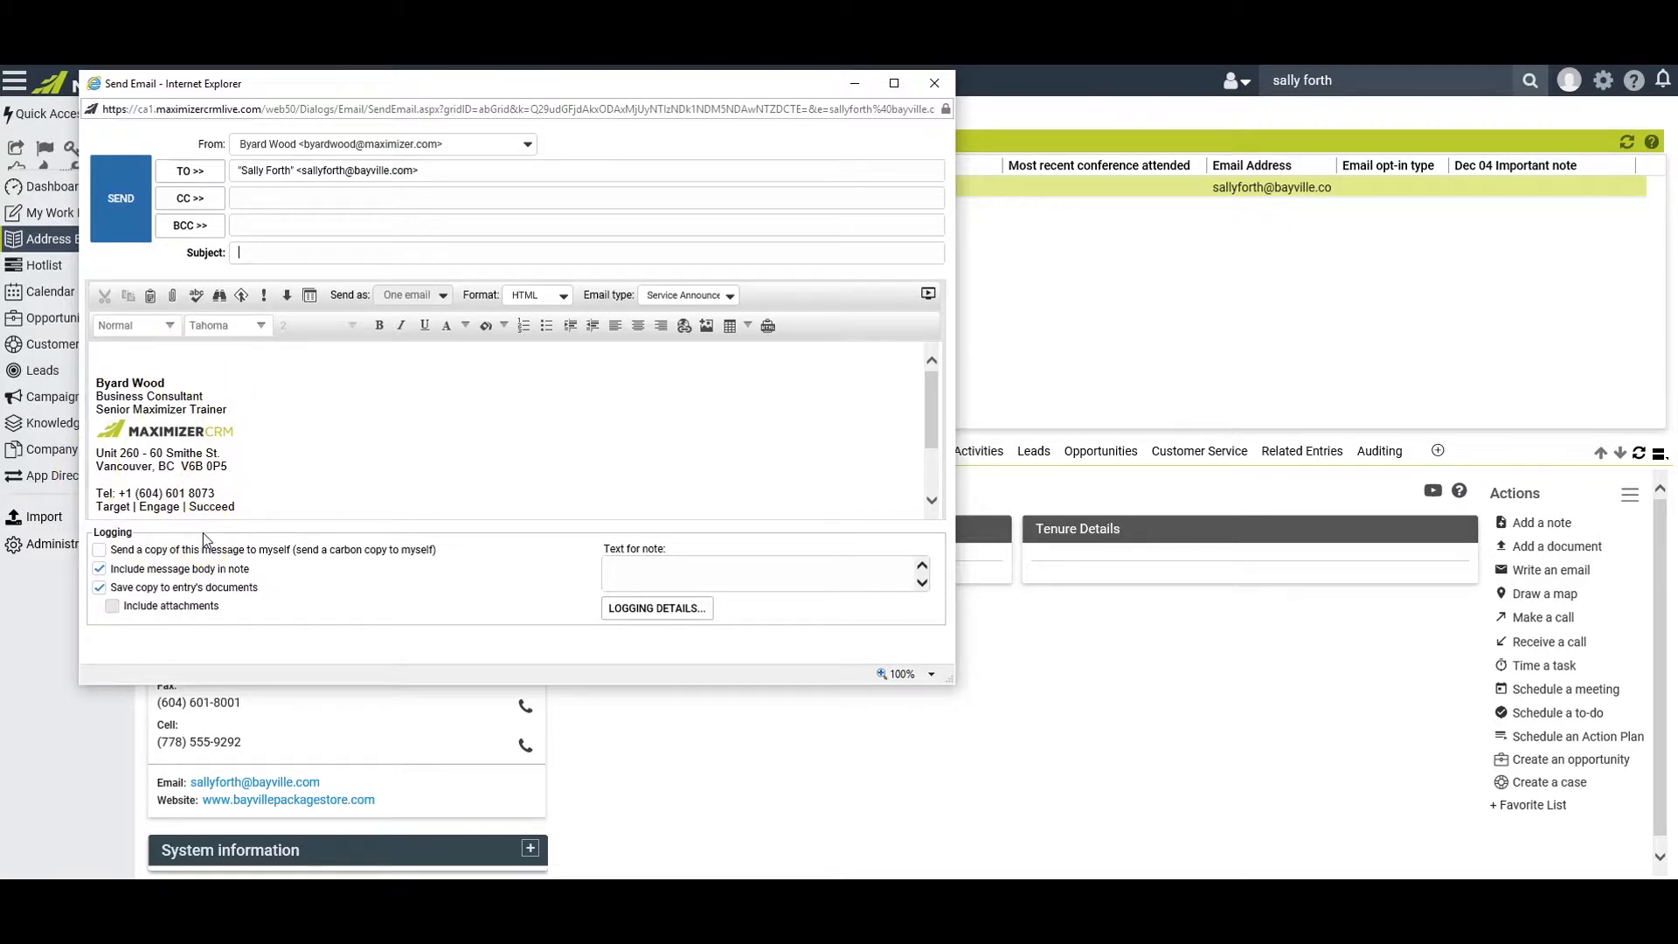
click(100, 550)
click(100, 550)
click(264, 574)
click(261, 252)
text(ydty)
click(166, 354)
text(rtdrt)
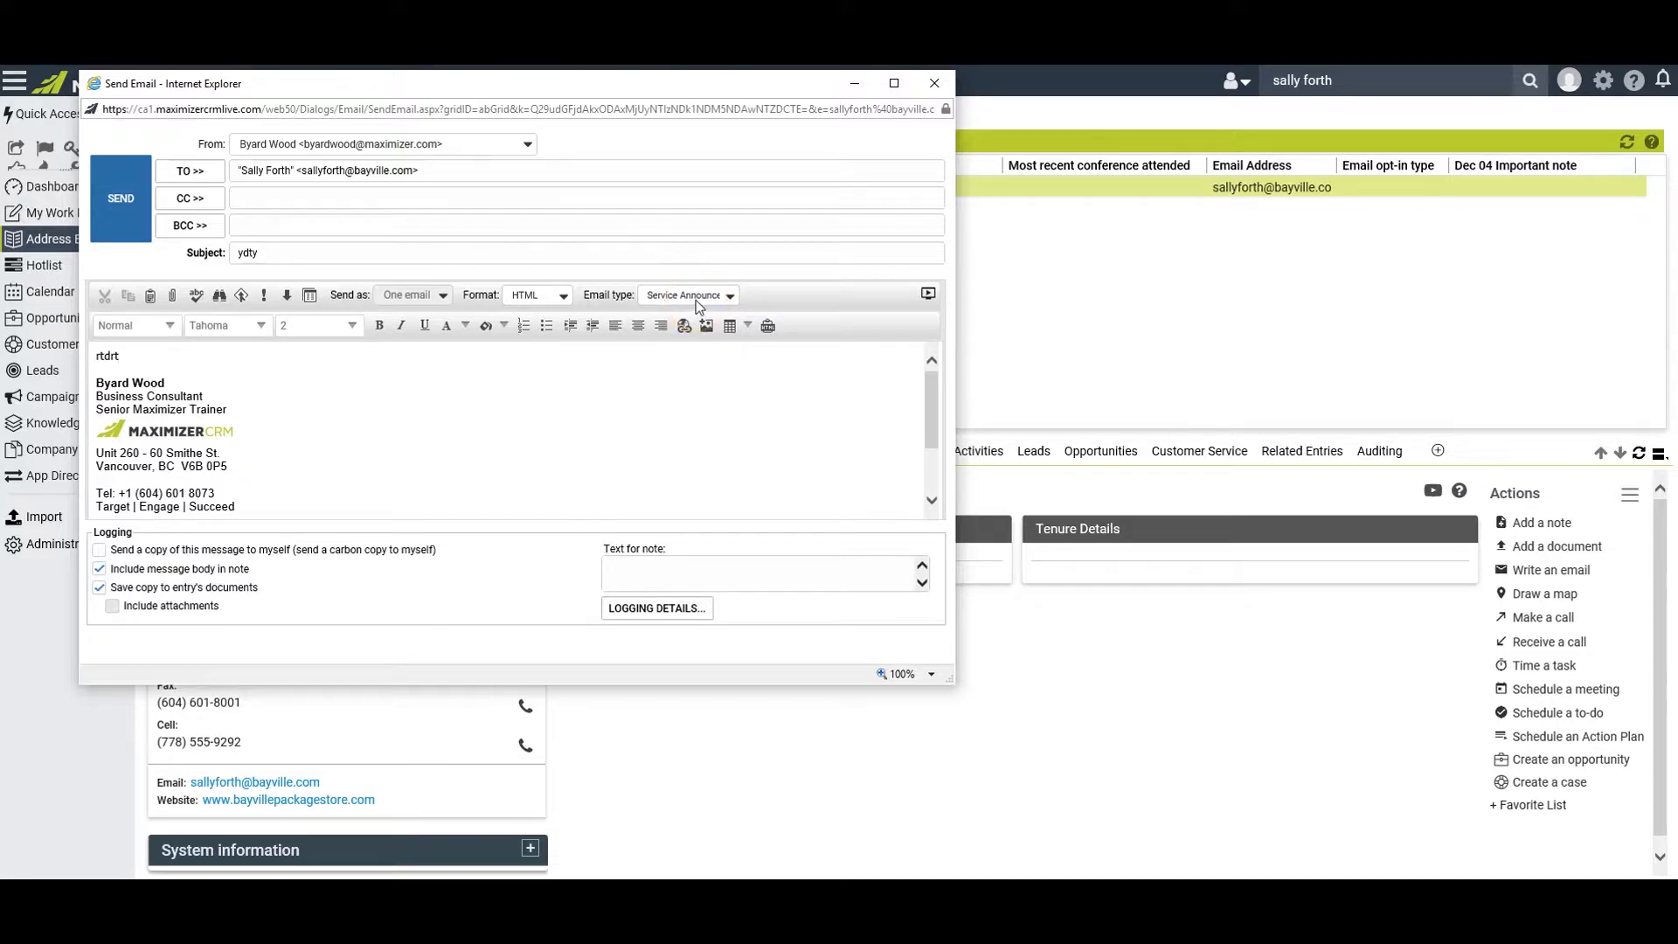
click(242, 306)
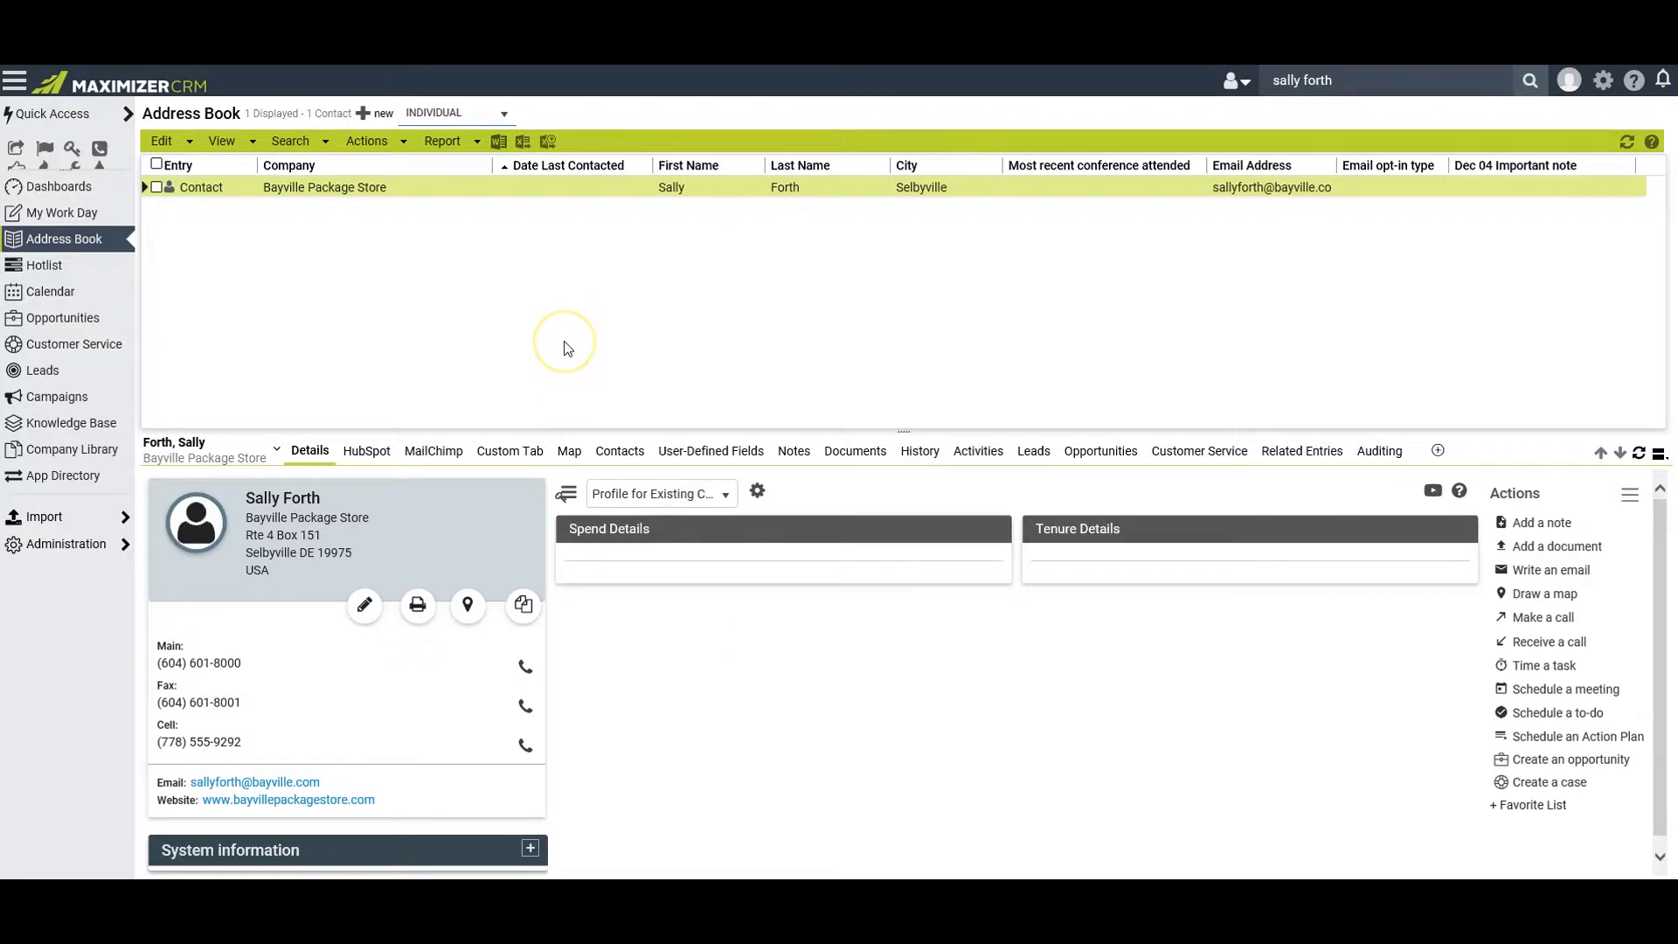
View the saved "ydty" email in the contact's documents, and undo the contact name search
click(854, 453)
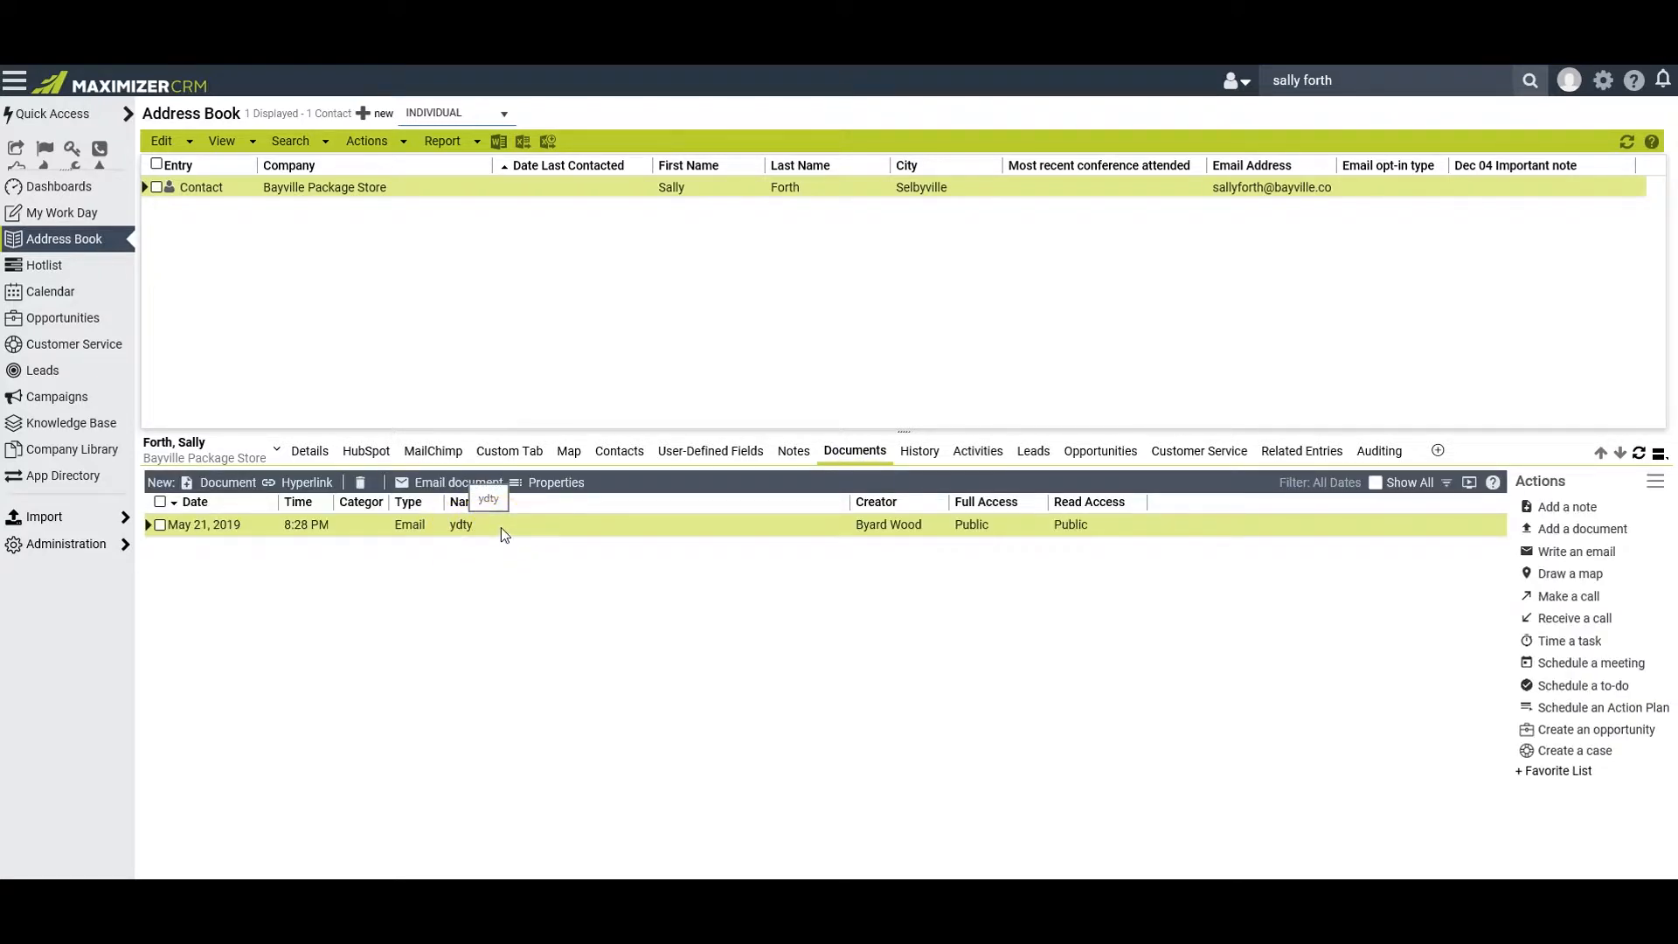
click(460, 525)
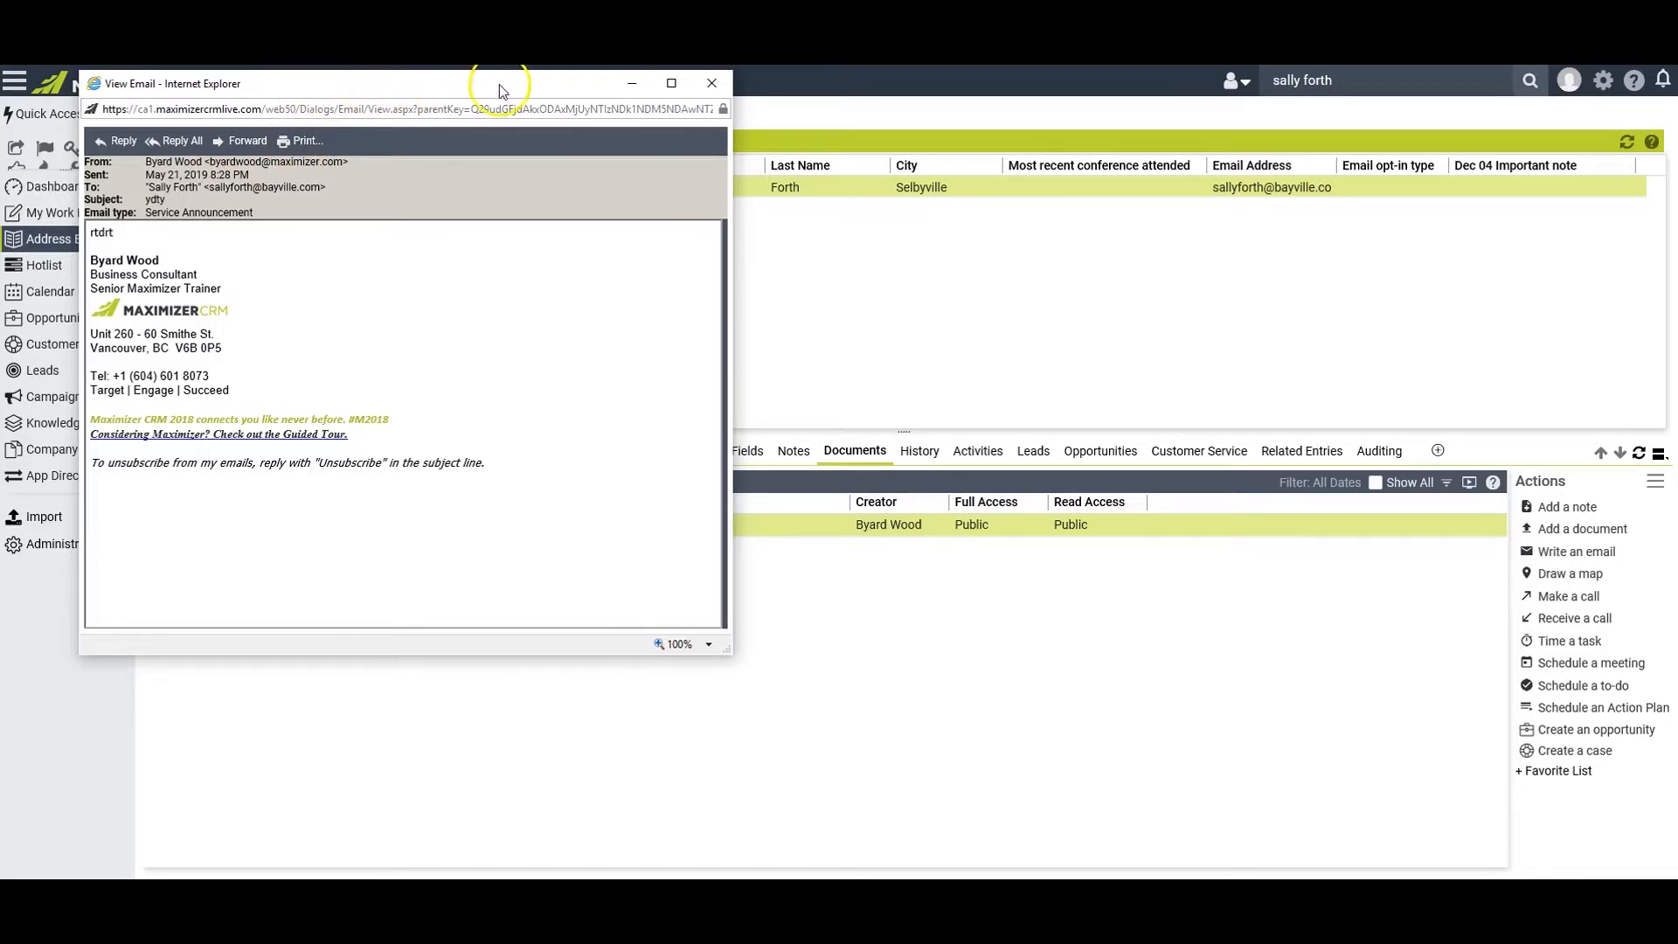
click(712, 83)
click(290, 140)
click(298, 160)
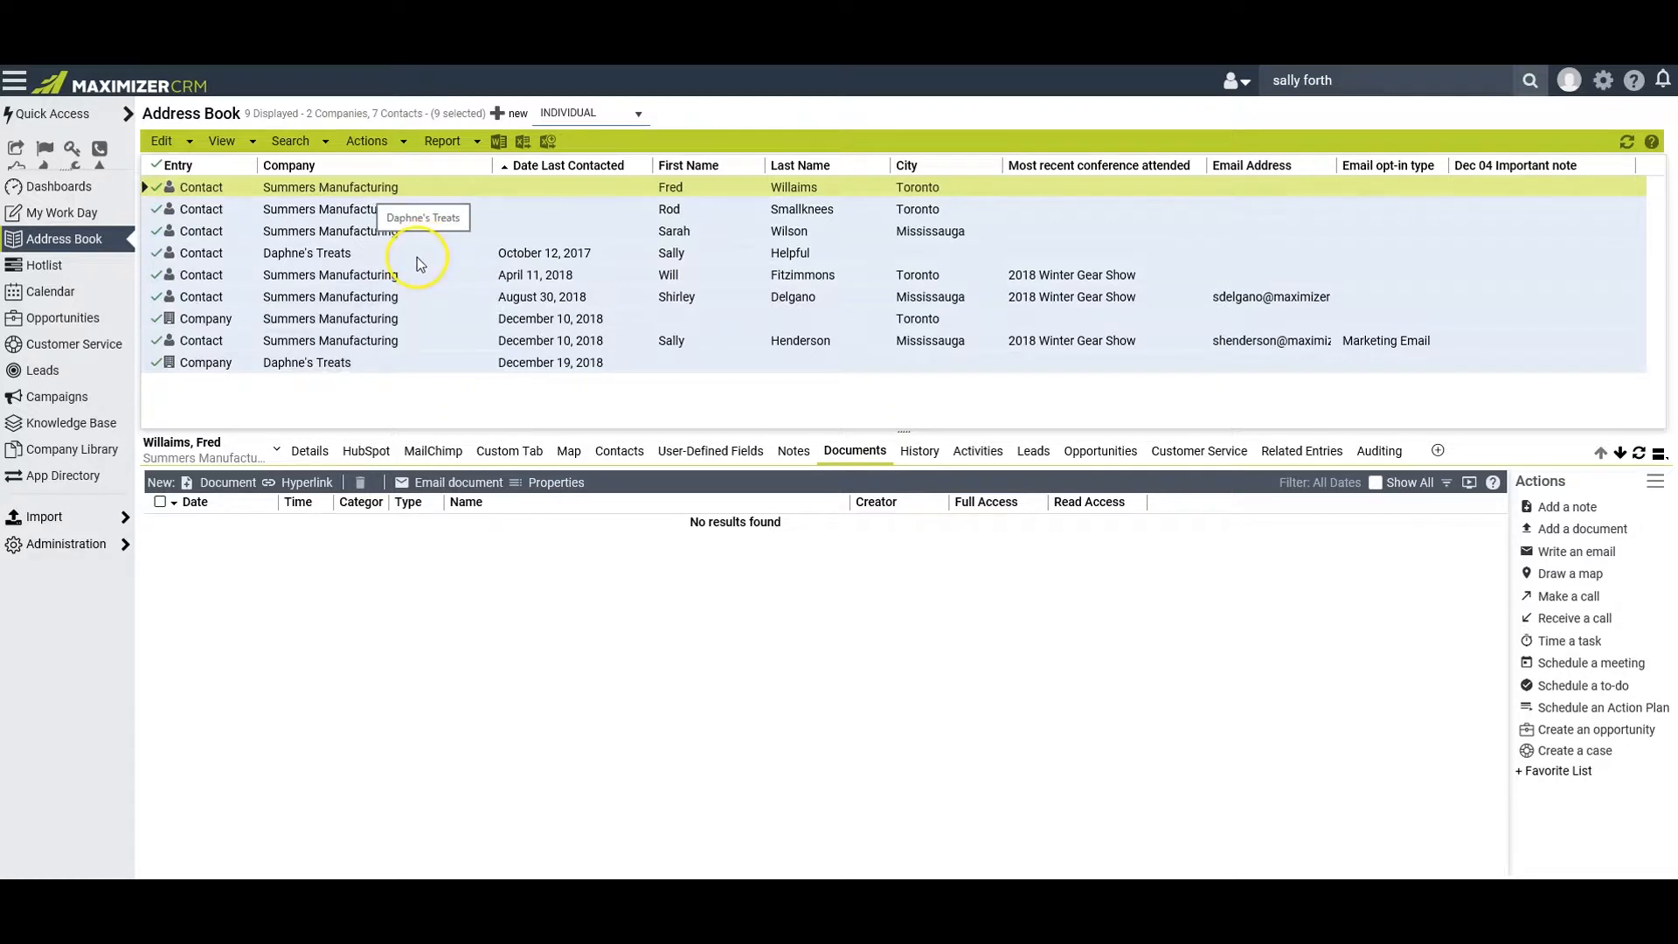
Start an email to all selected entries with the subject "Open House Invitation" and a body inviting them to the Factory Open House this coming Friday
click(382, 143)
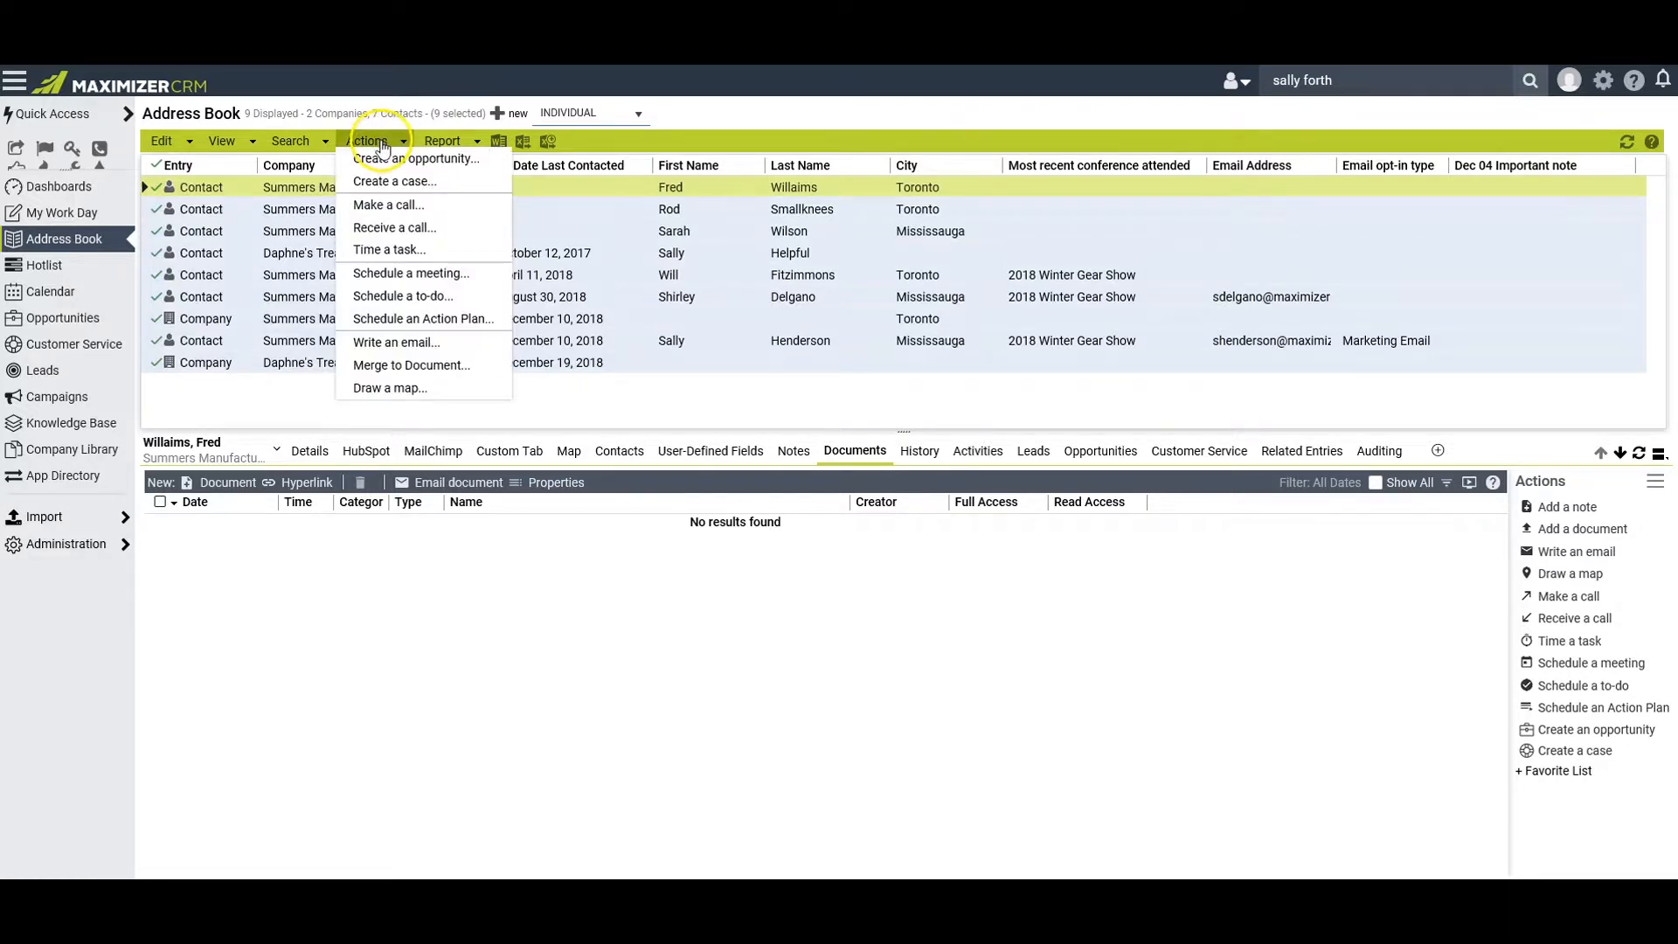
click(396, 341)
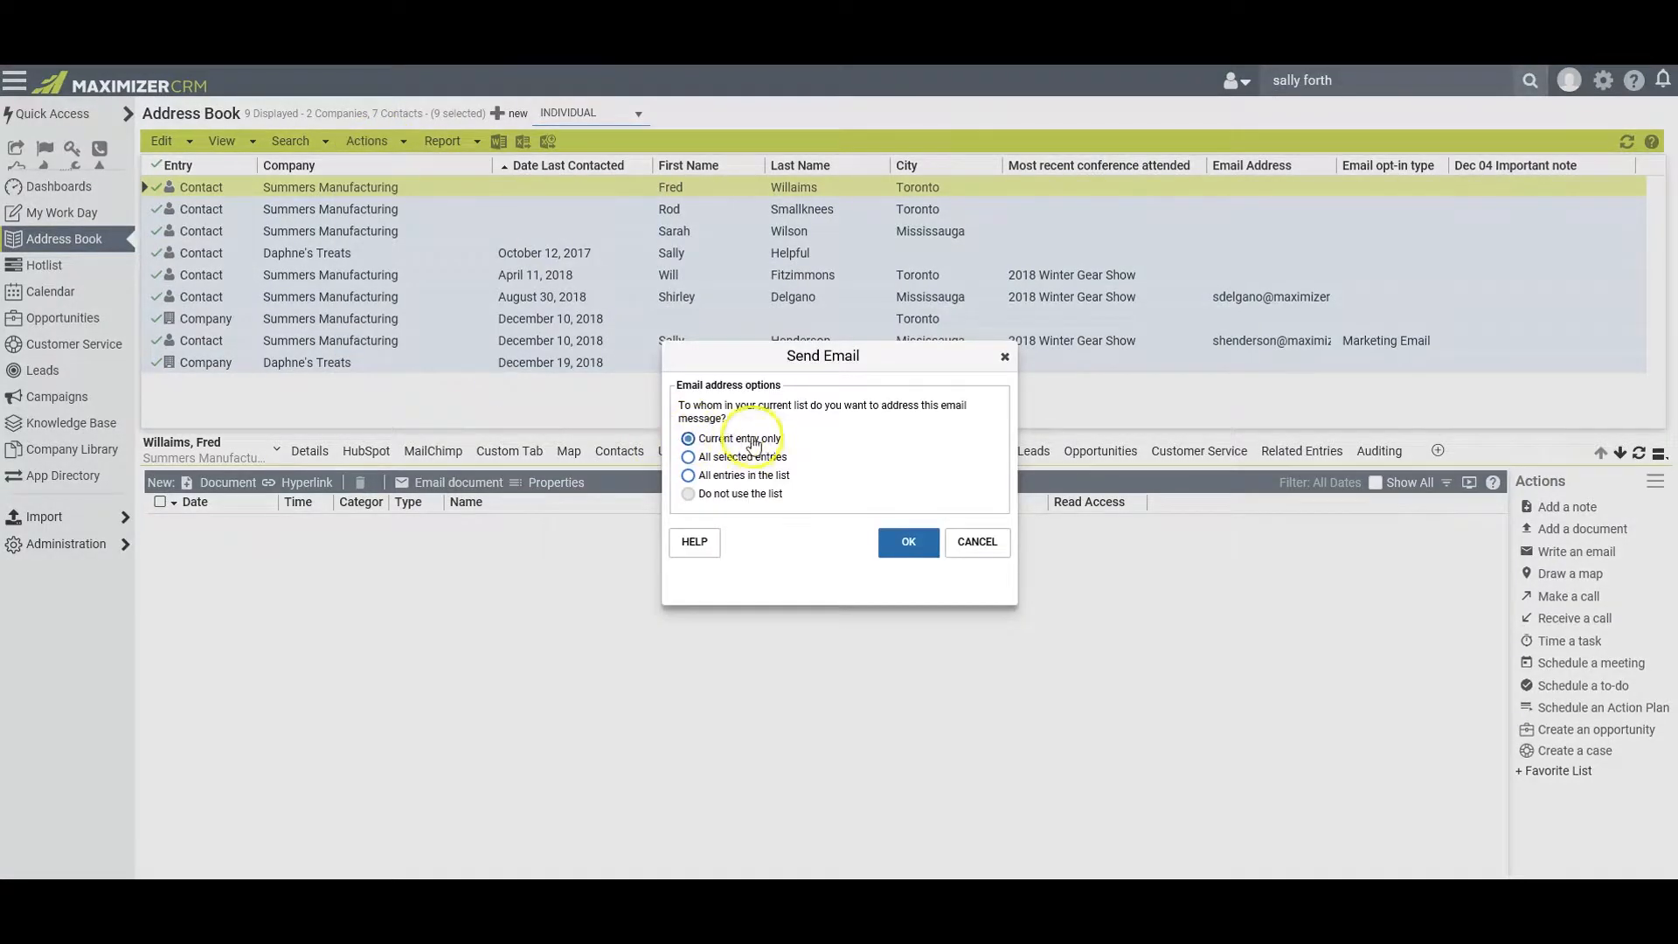
click(688, 457)
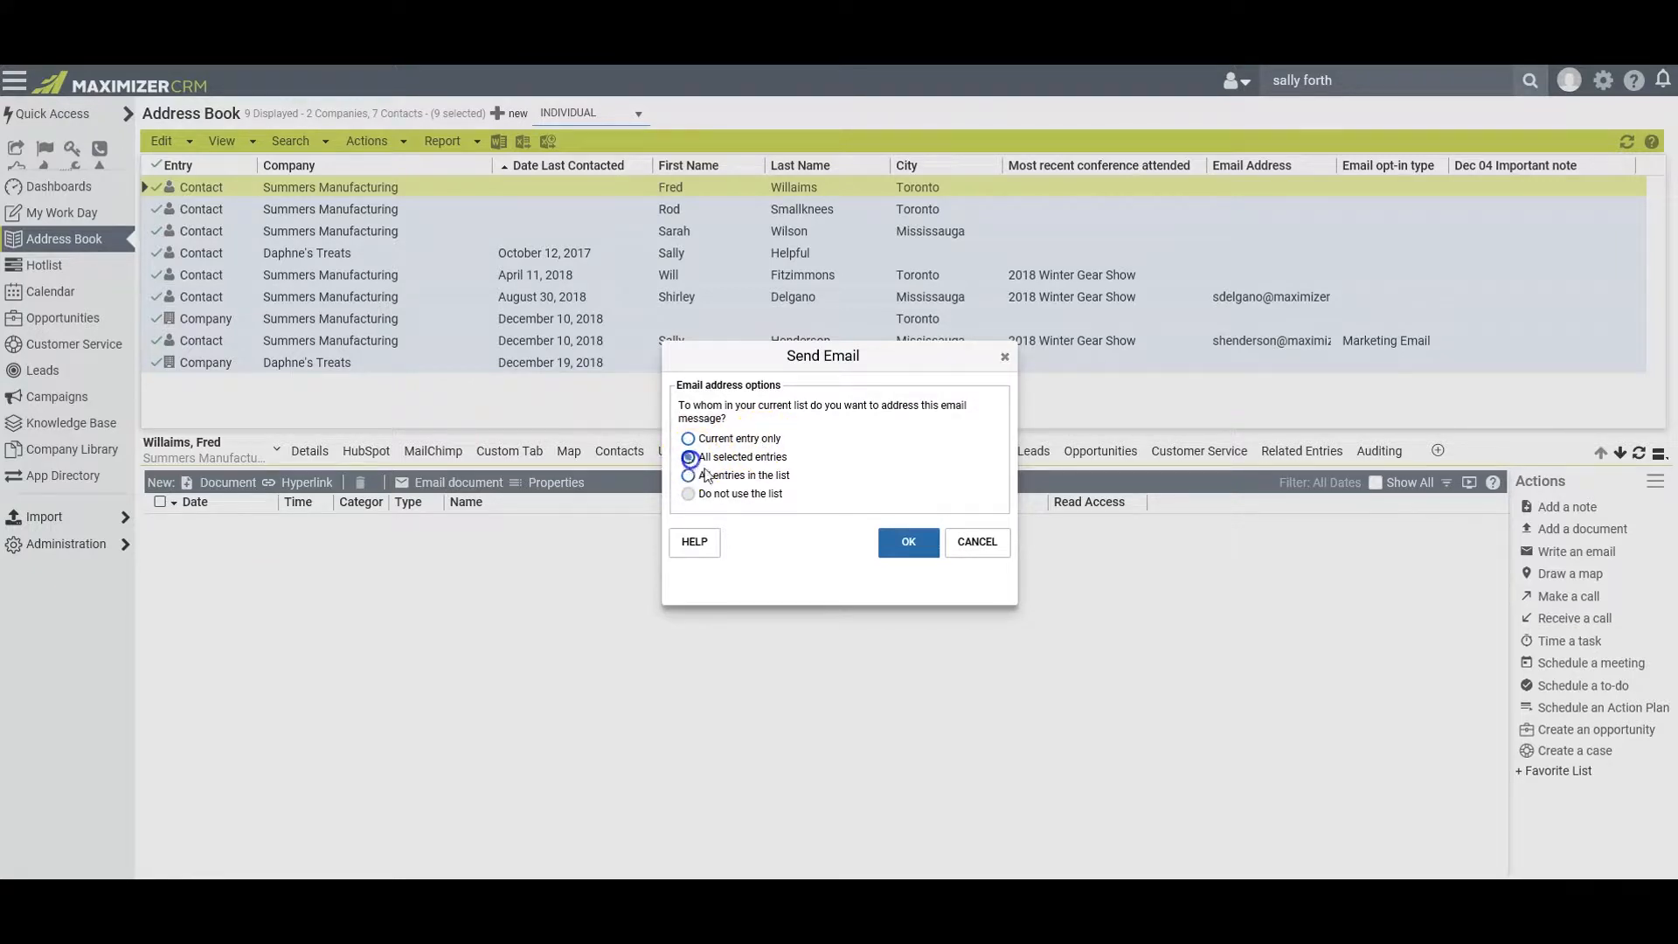
click(909, 545)
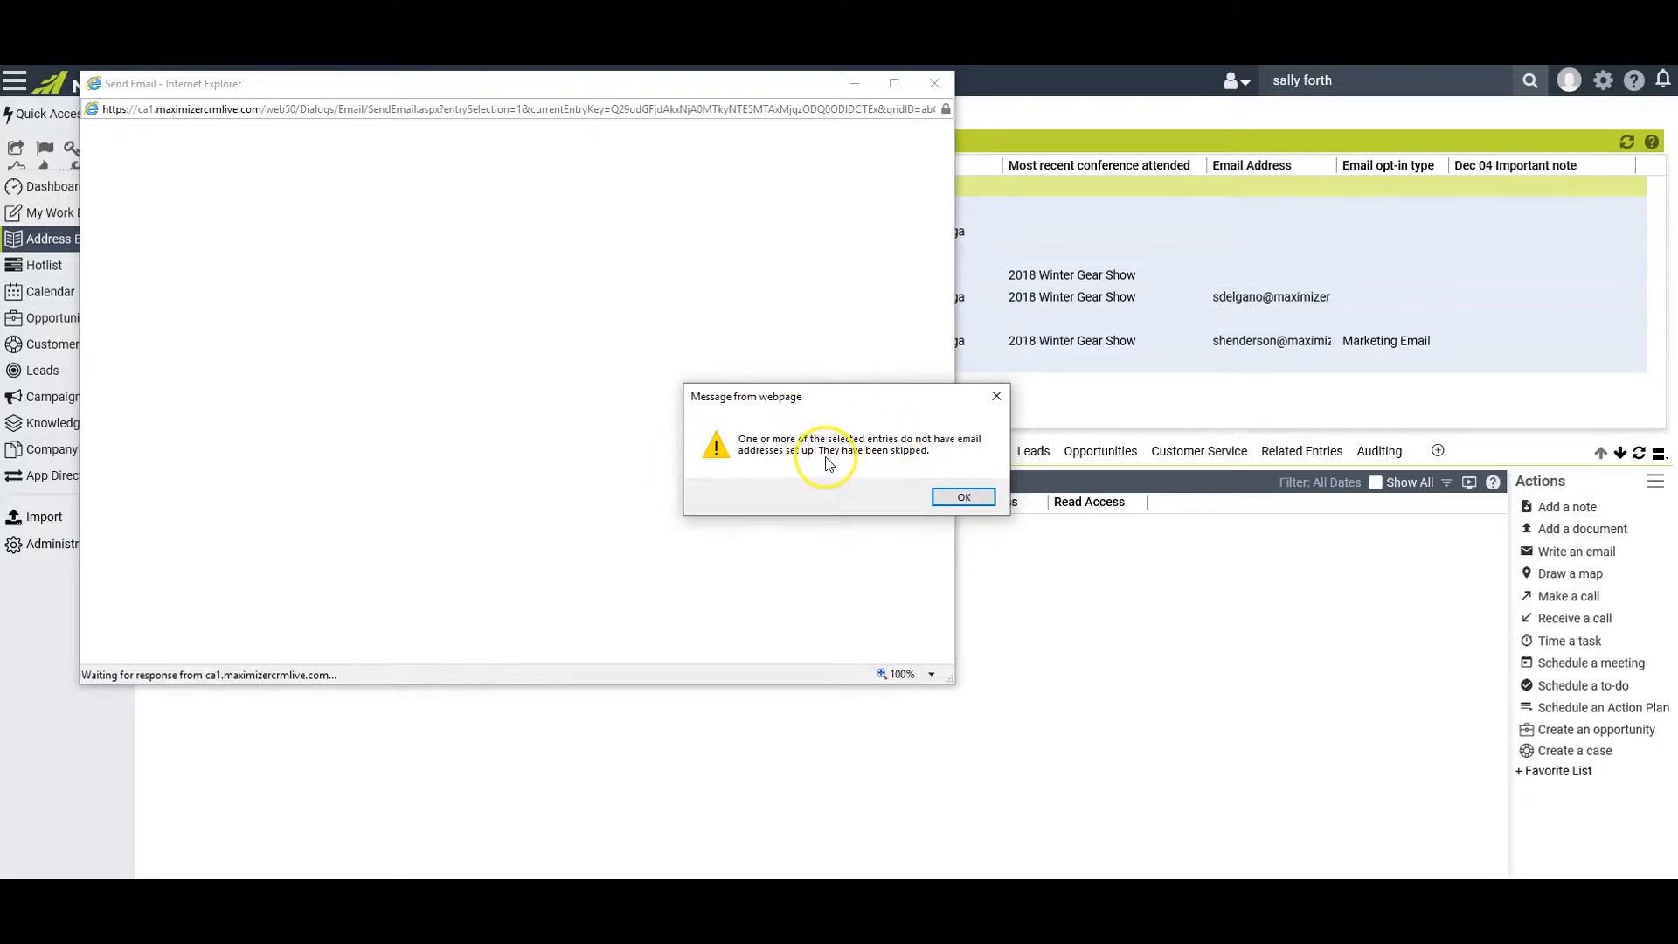
click(964, 498)
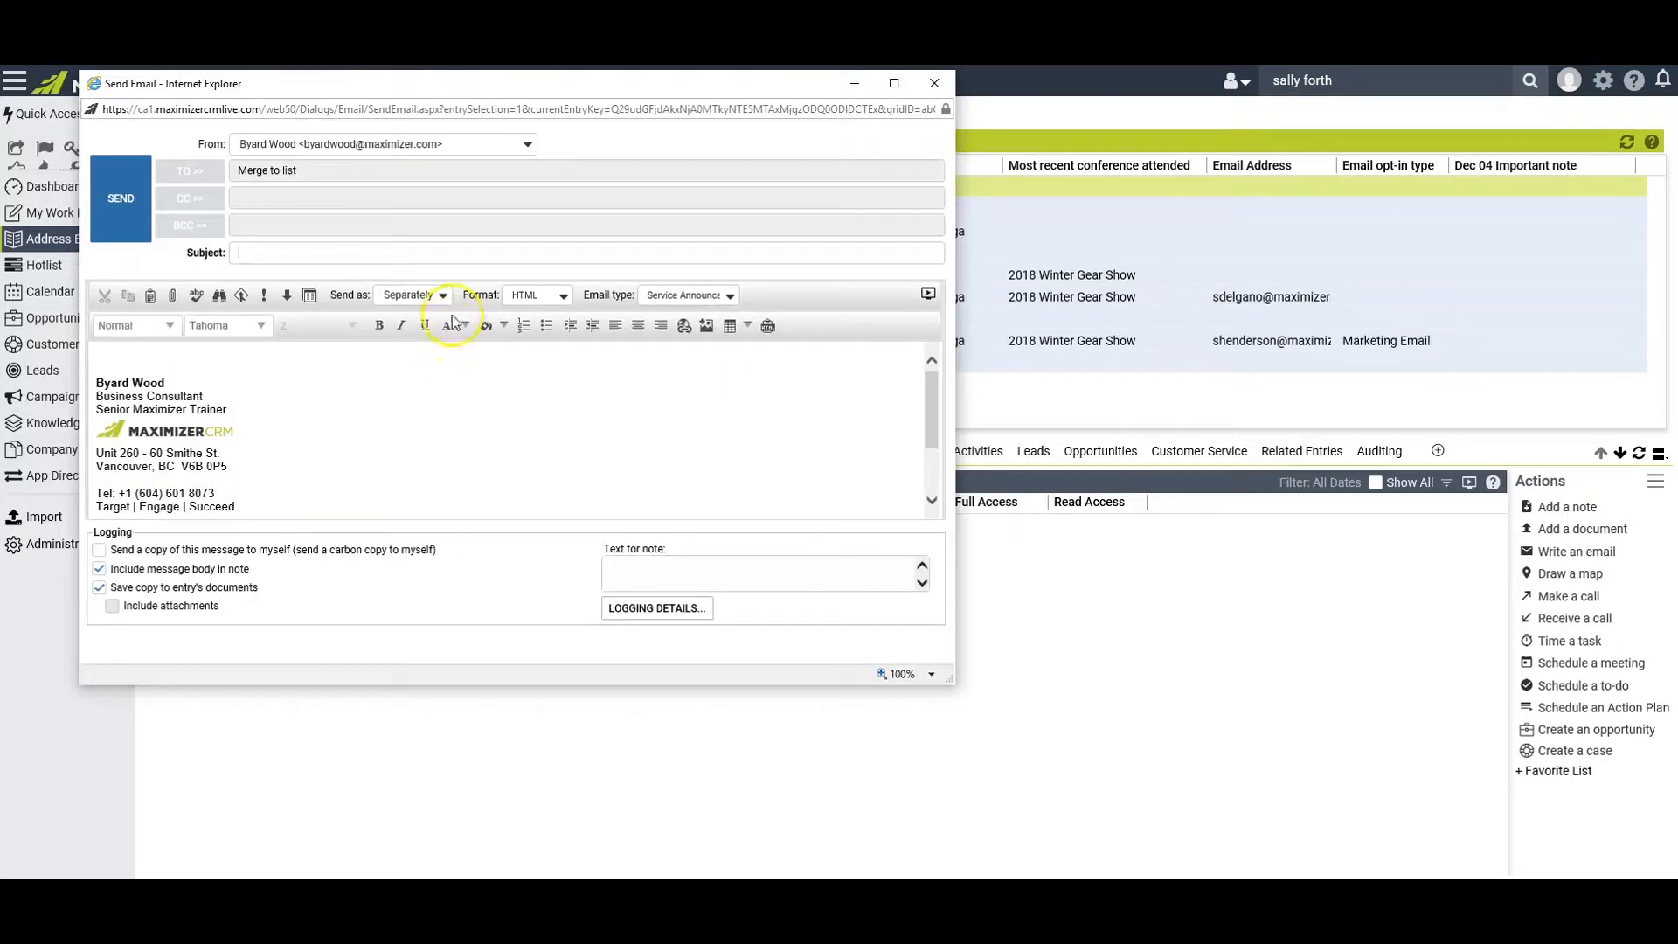
click(302, 171)
drag(302, 171, 243, 162)
click(309, 172)
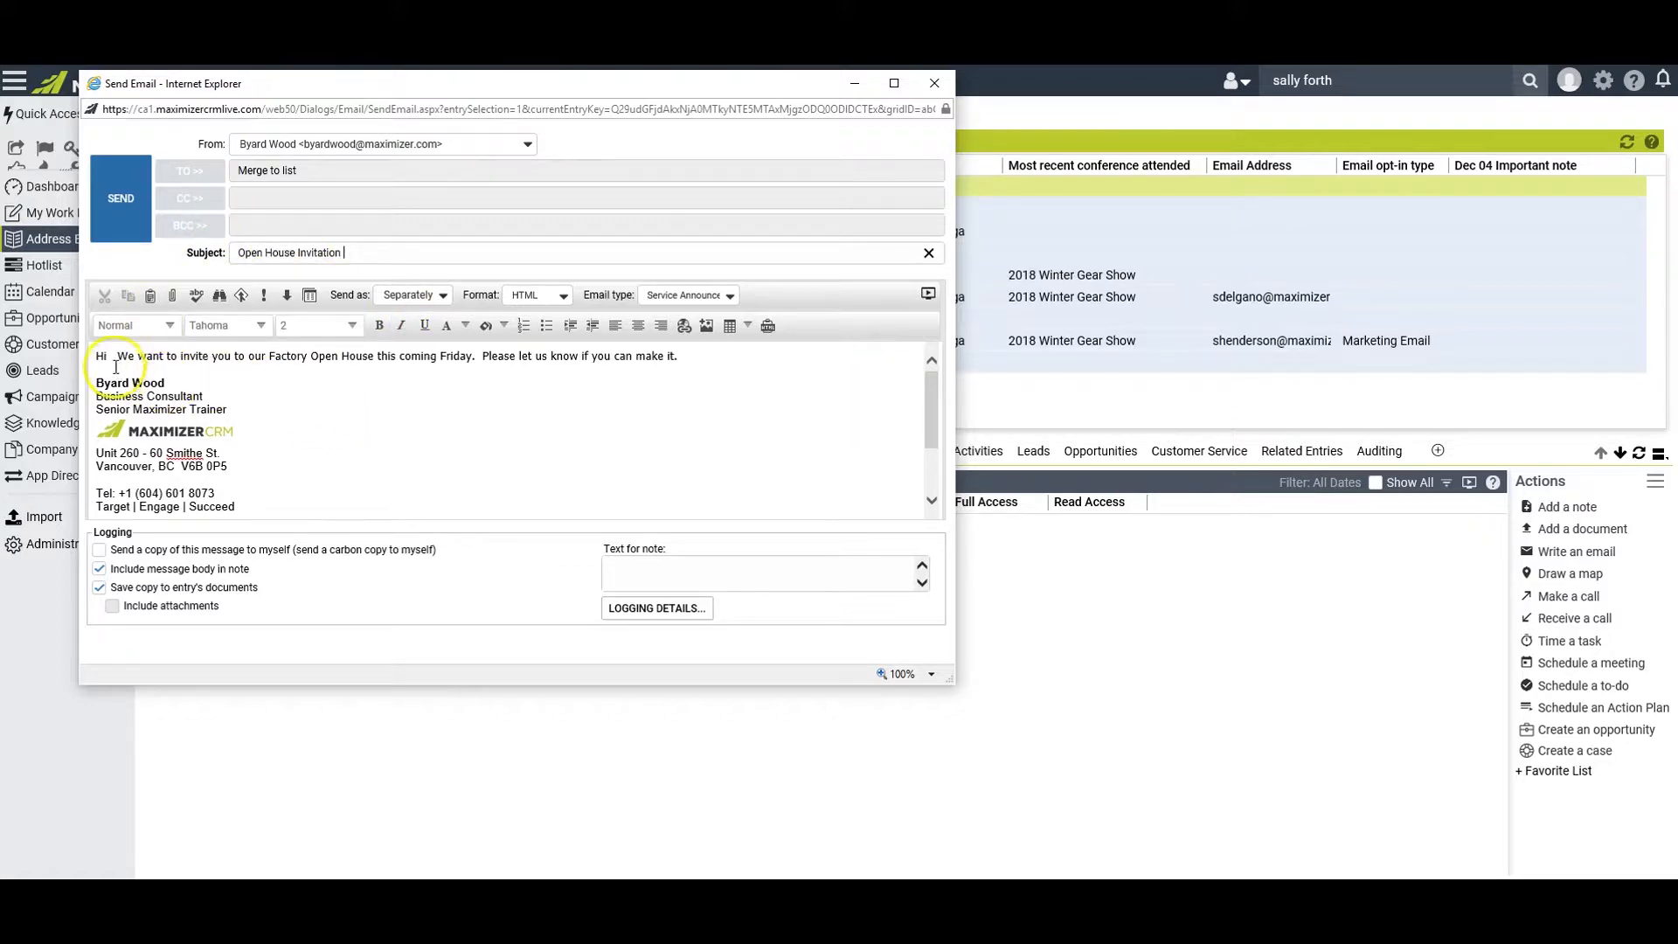
Insert the First Name merge field after "Hi" in the email body, followed by a period
click(110, 356)
click(242, 296)
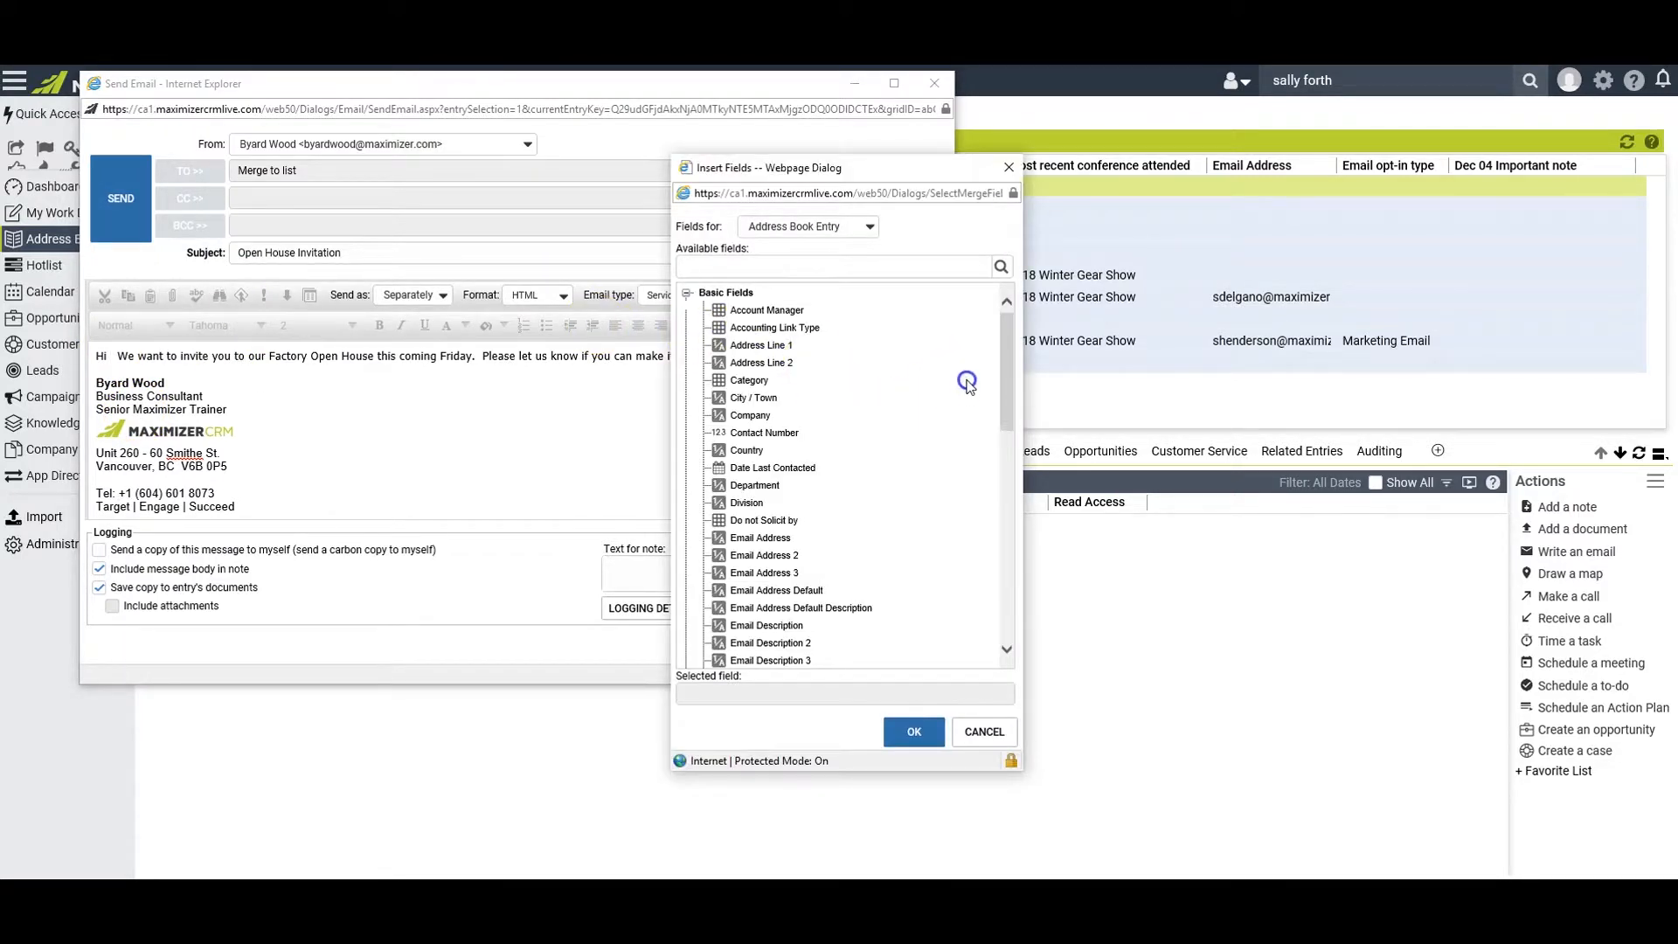
drag(1003, 365, 1003, 425)
click(761, 508)
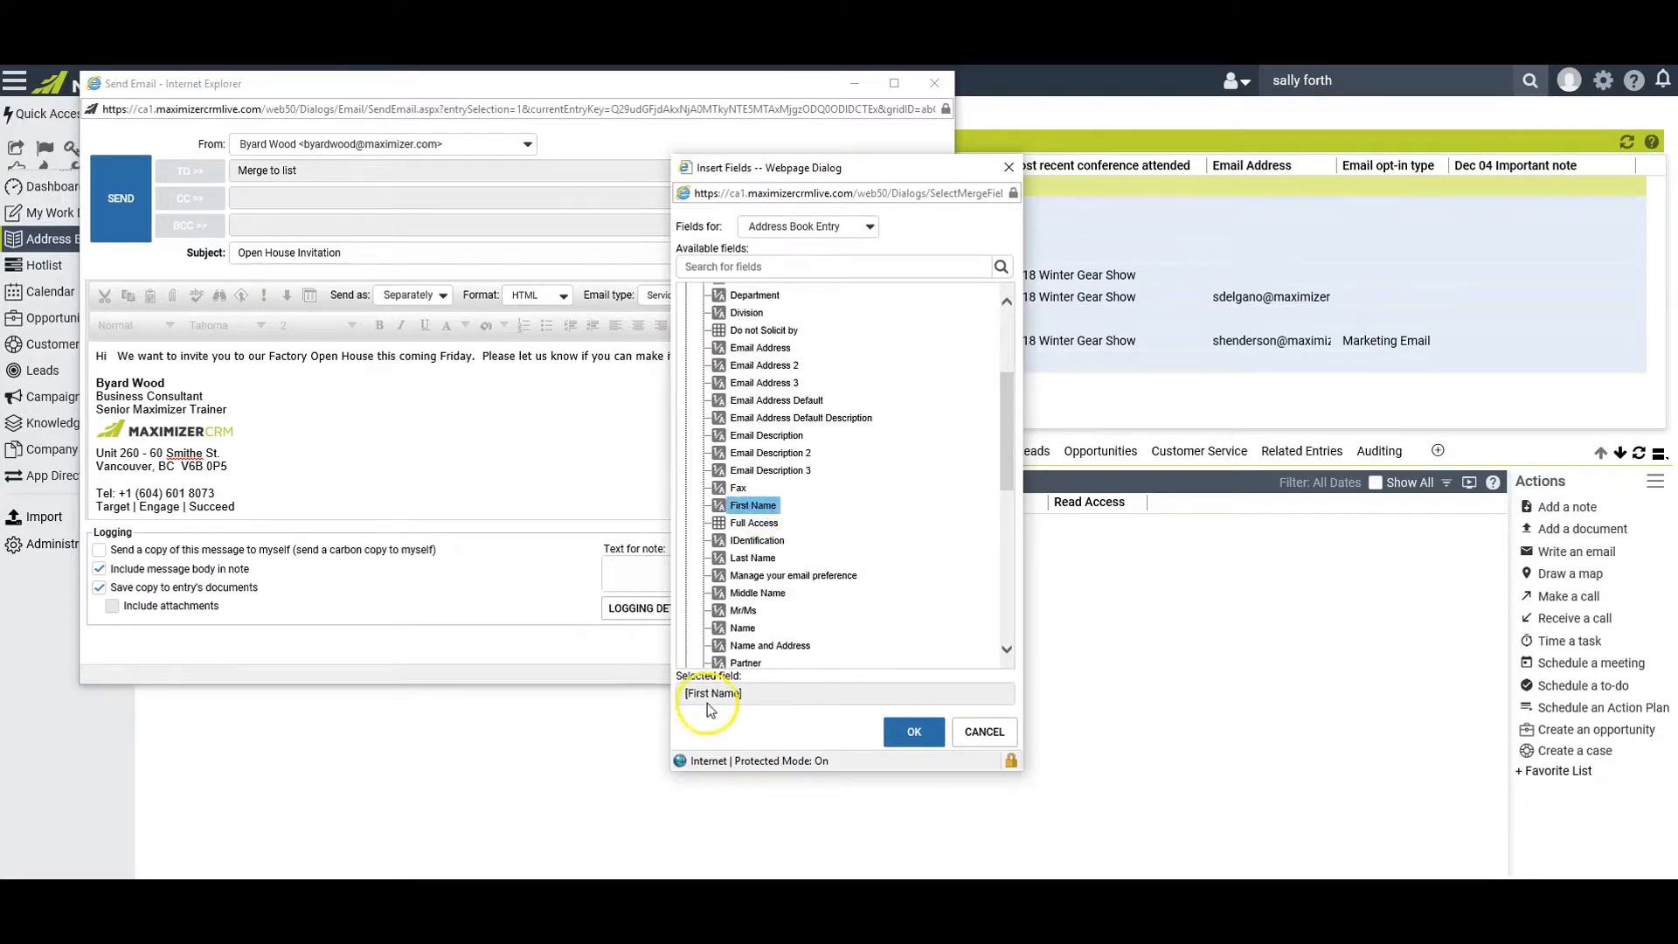
click(912, 736)
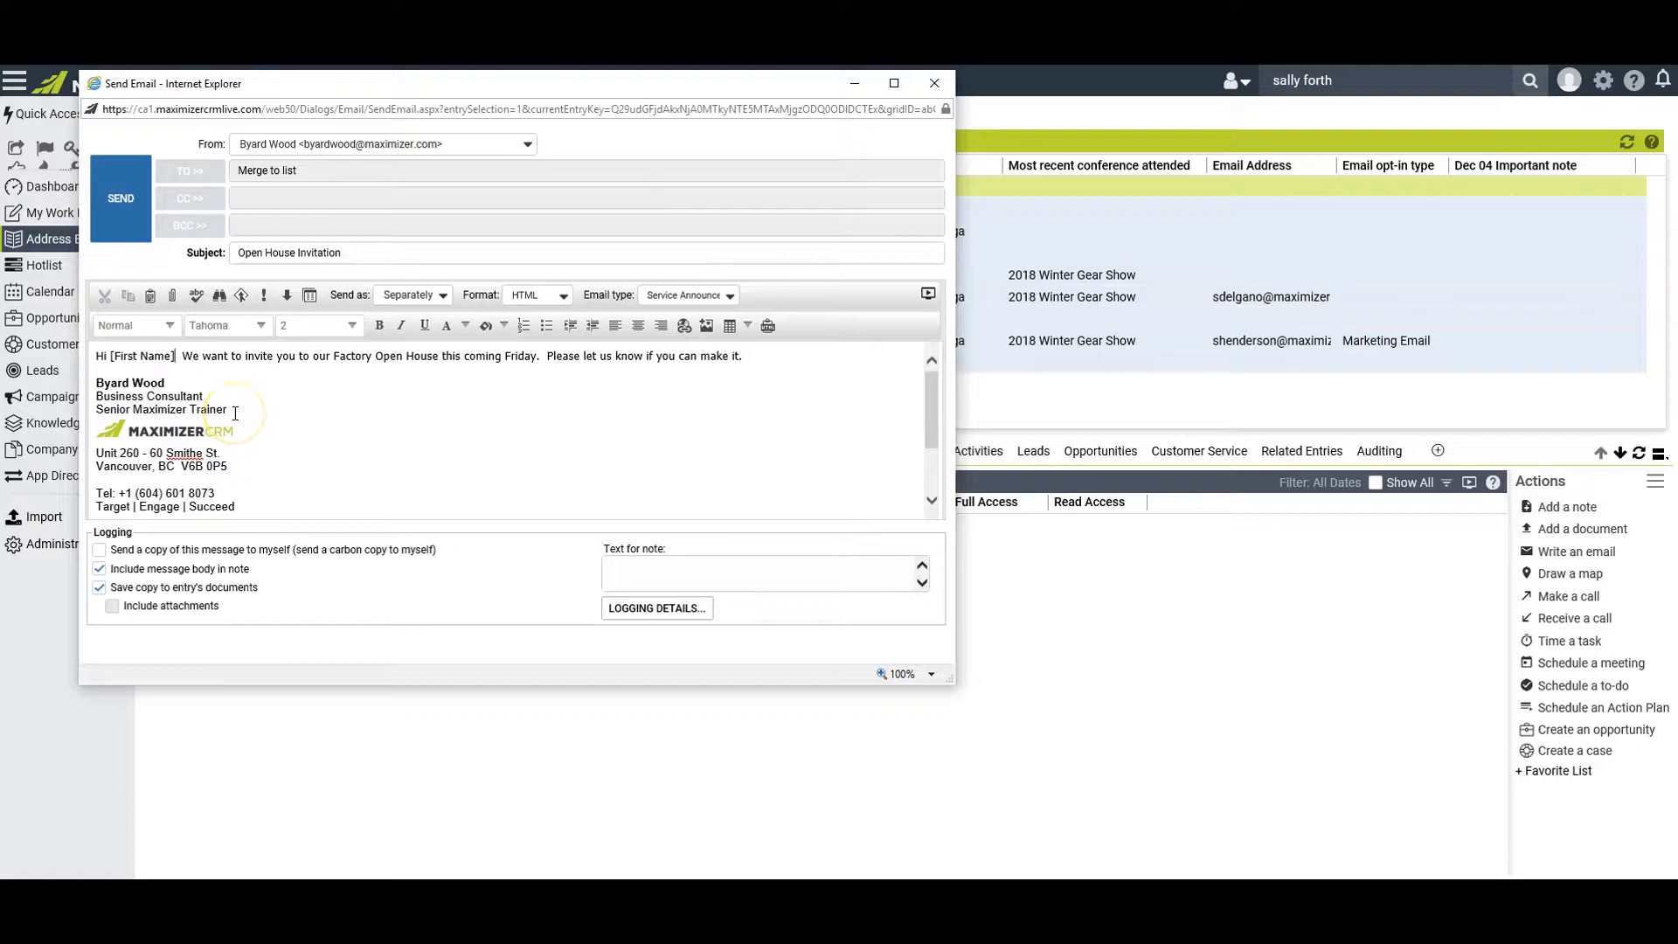
text(.)
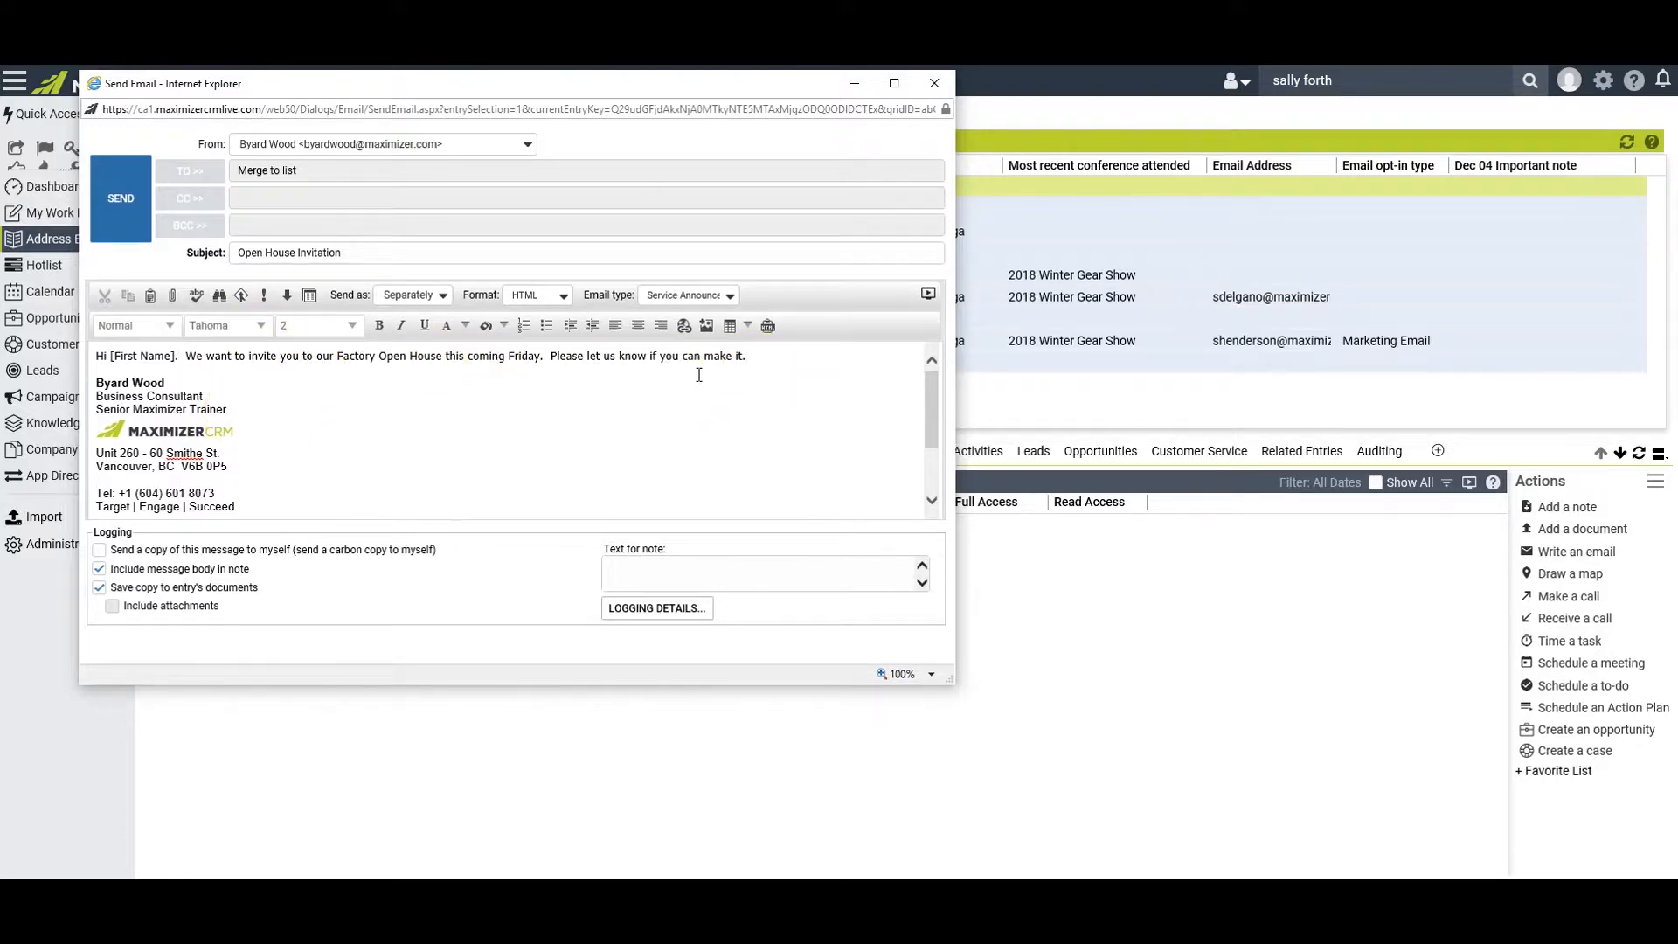
Add the closing "Yours truly," on its own line below the invitation text and send the email
key(Return)
key(Return)
text(Yours tuly,)
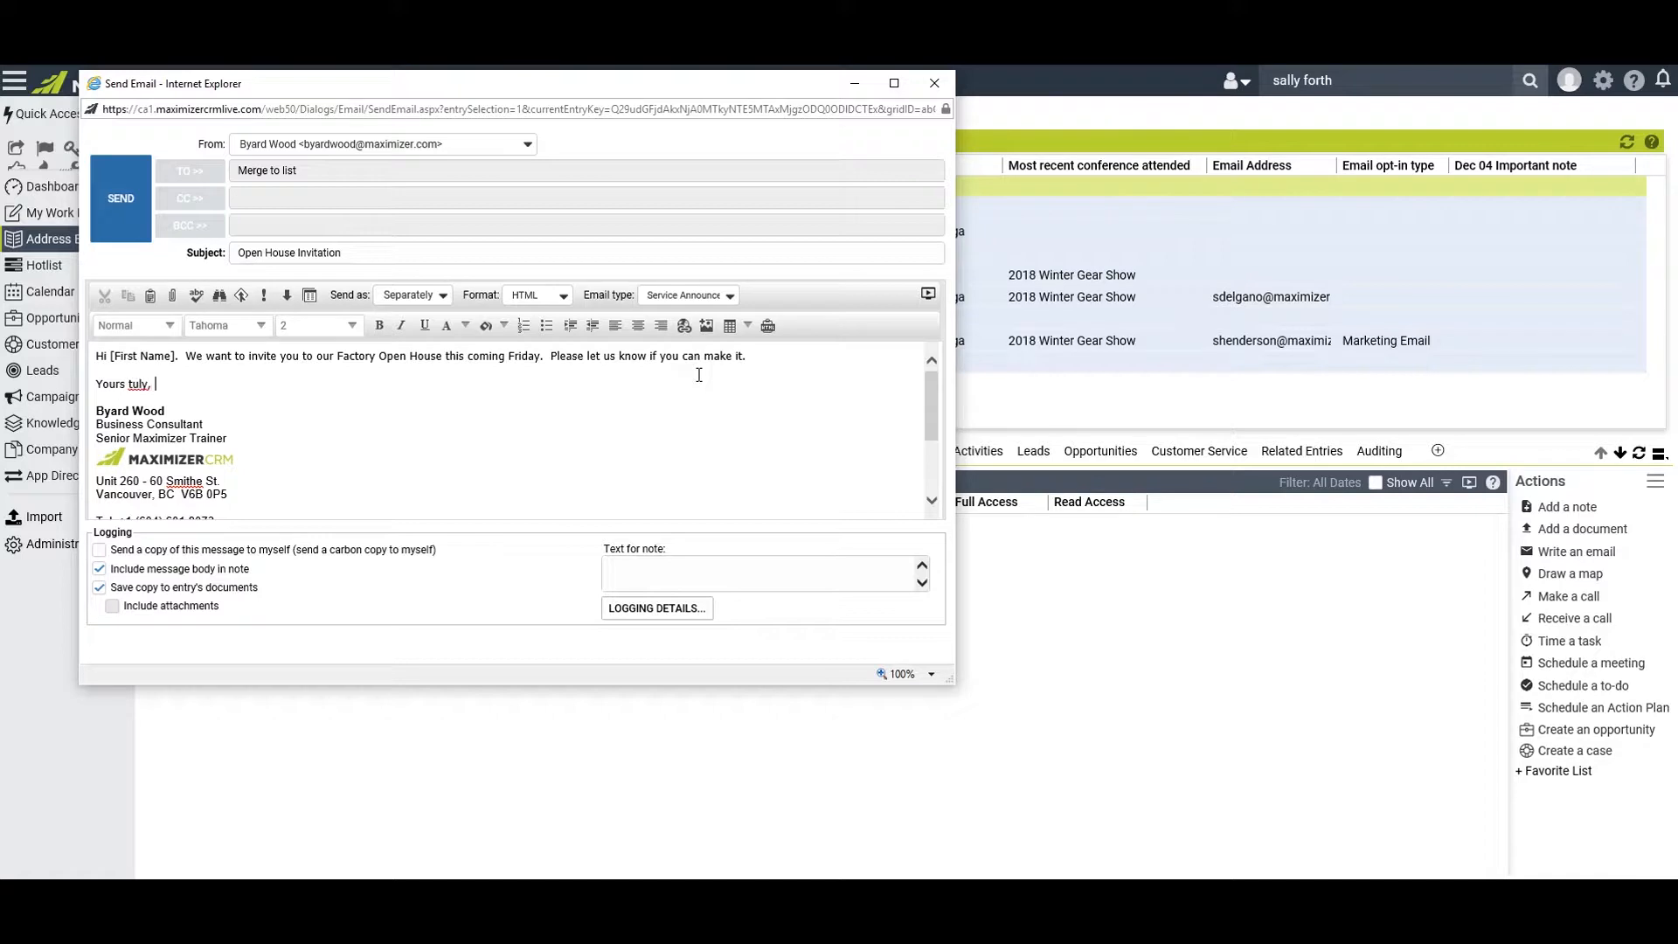
key(BackSpace)
key(BackSpace)
key(BackSpace)
text(ruly,)
click(122, 206)
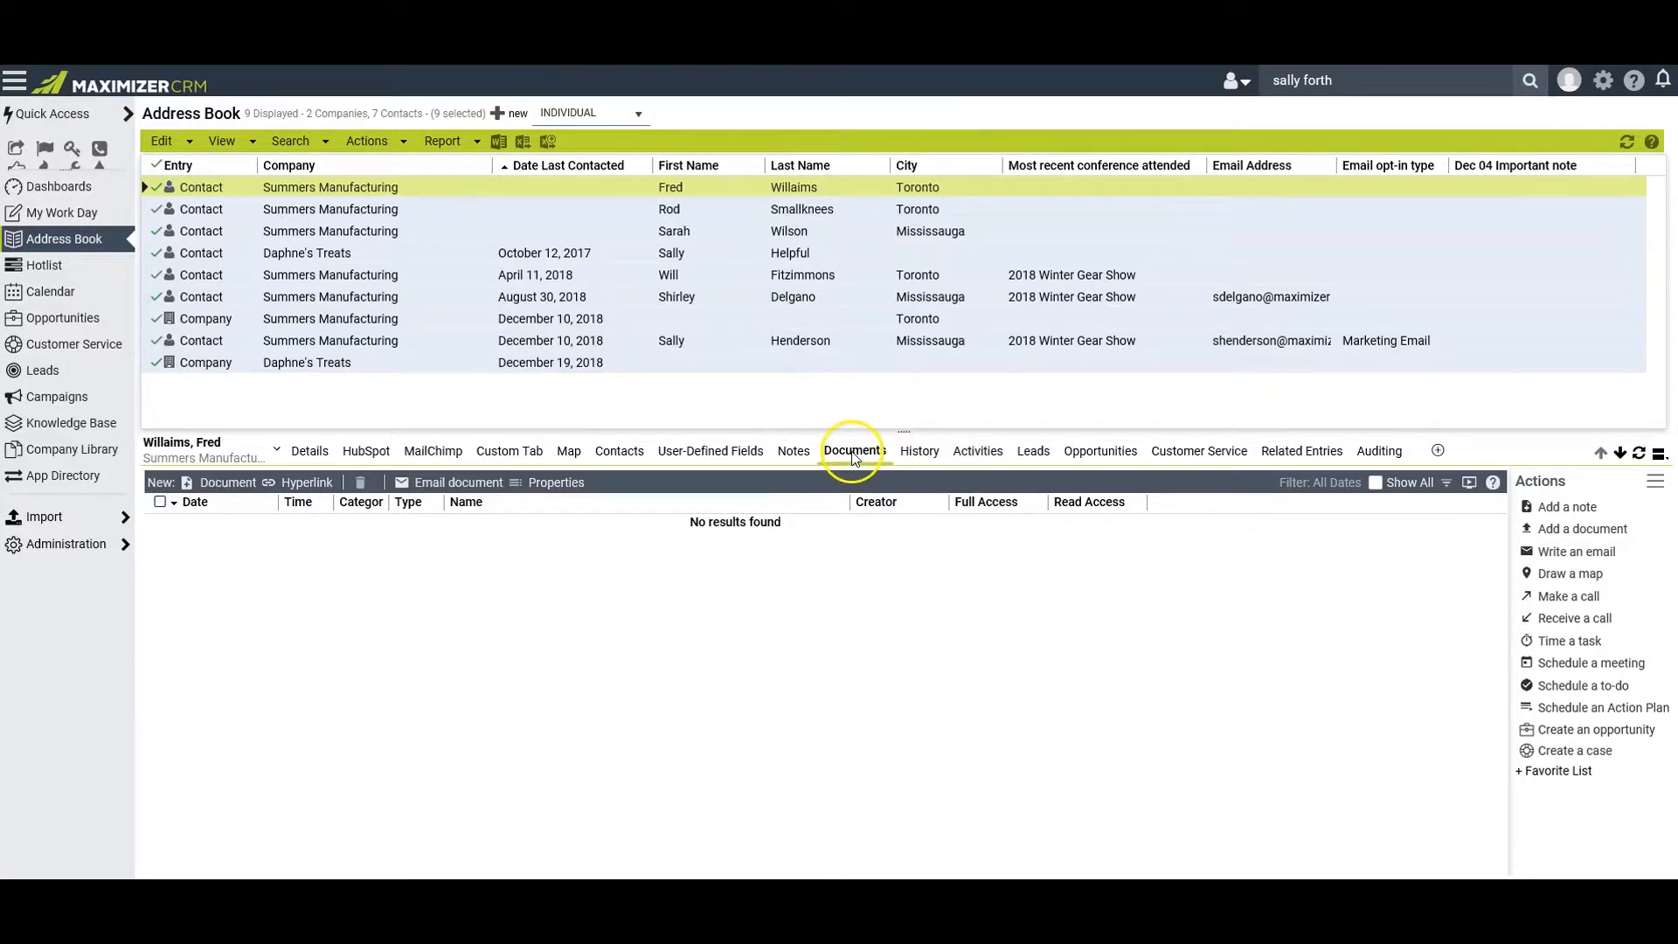
Check the documents of the Summers Manufacturing contacts with email history, and read the saved "Open House Invitation" email of the Marketing Email opt-in contact
click(709, 276)
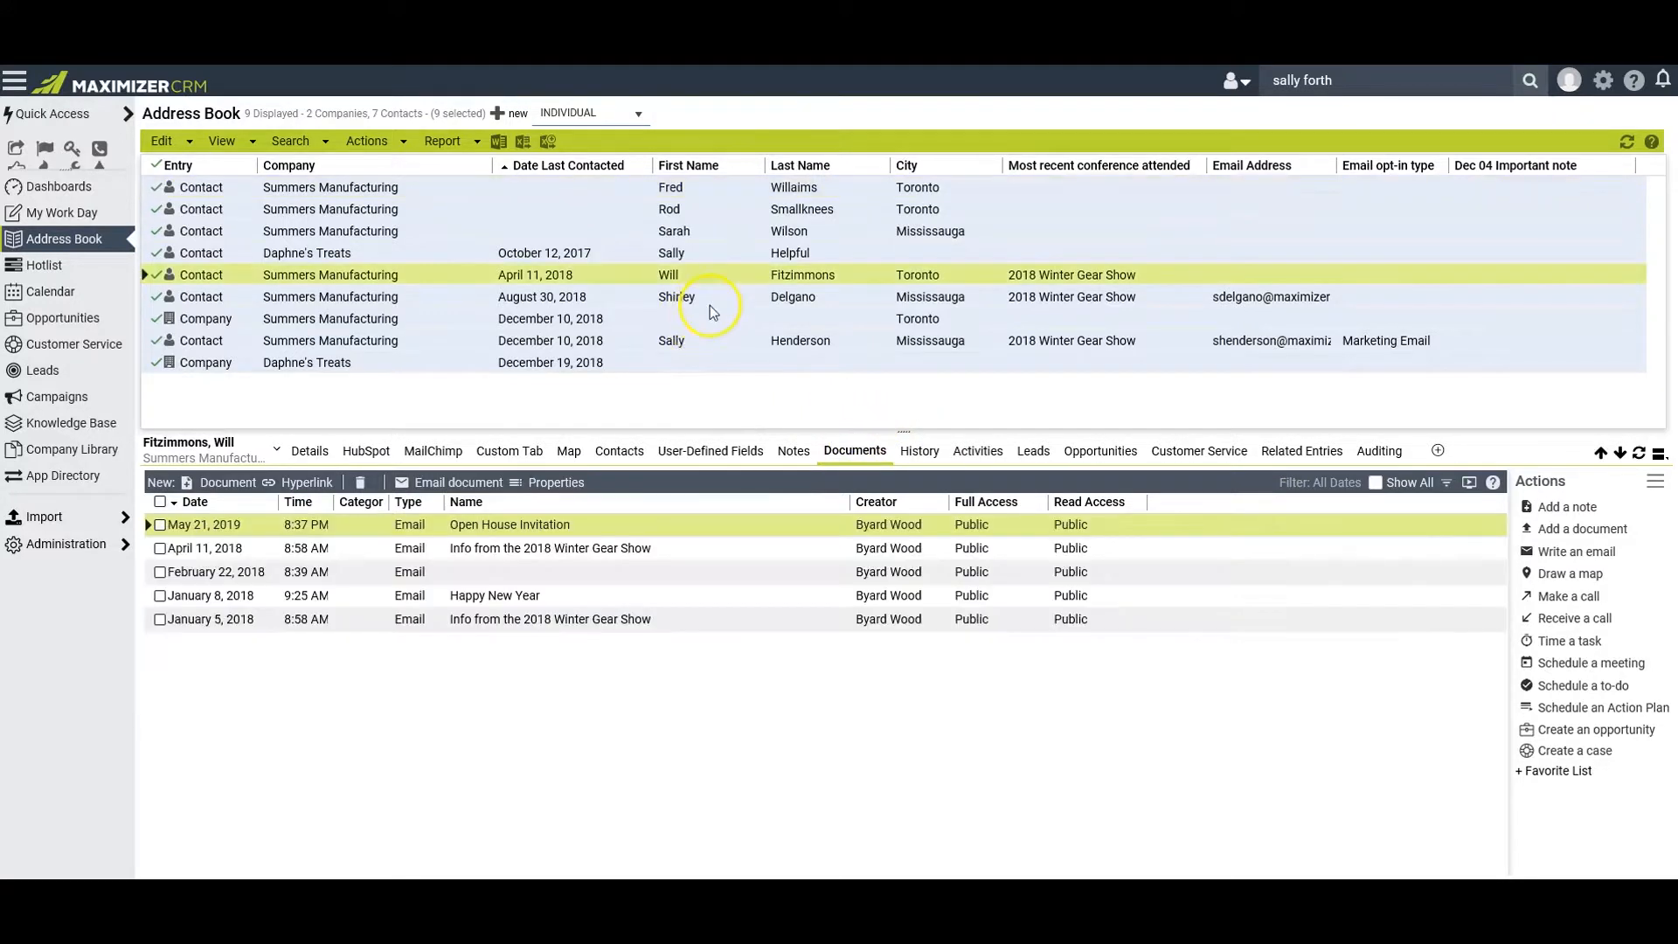
click(715, 300)
click(709, 342)
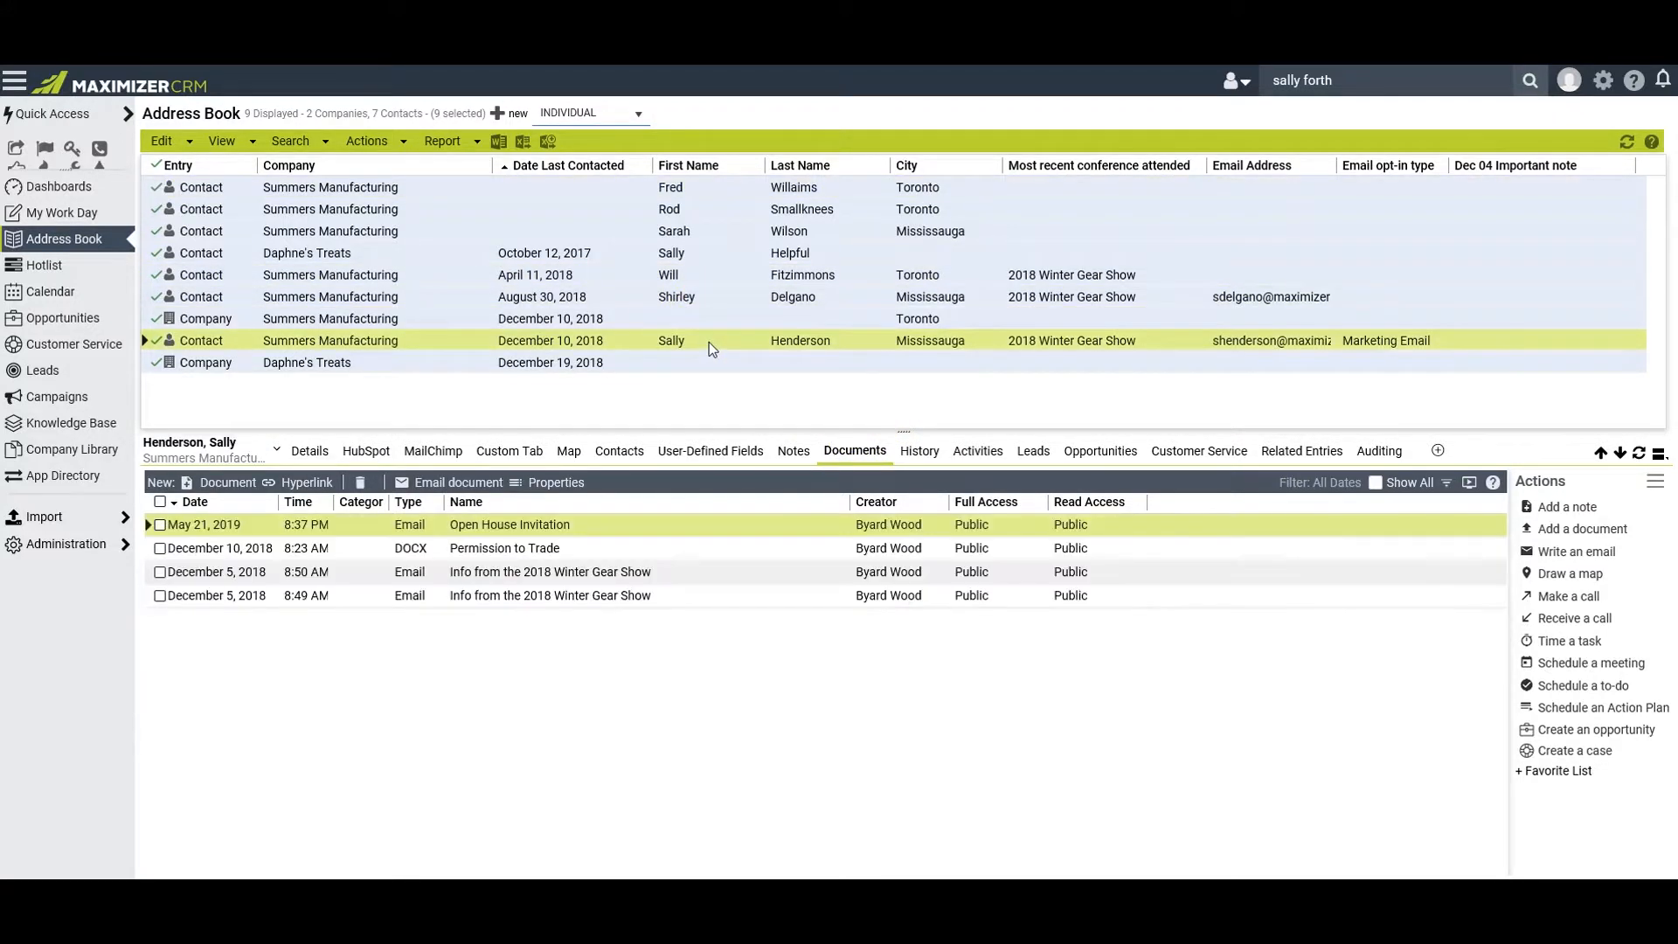
click(663, 560)
click(526, 525)
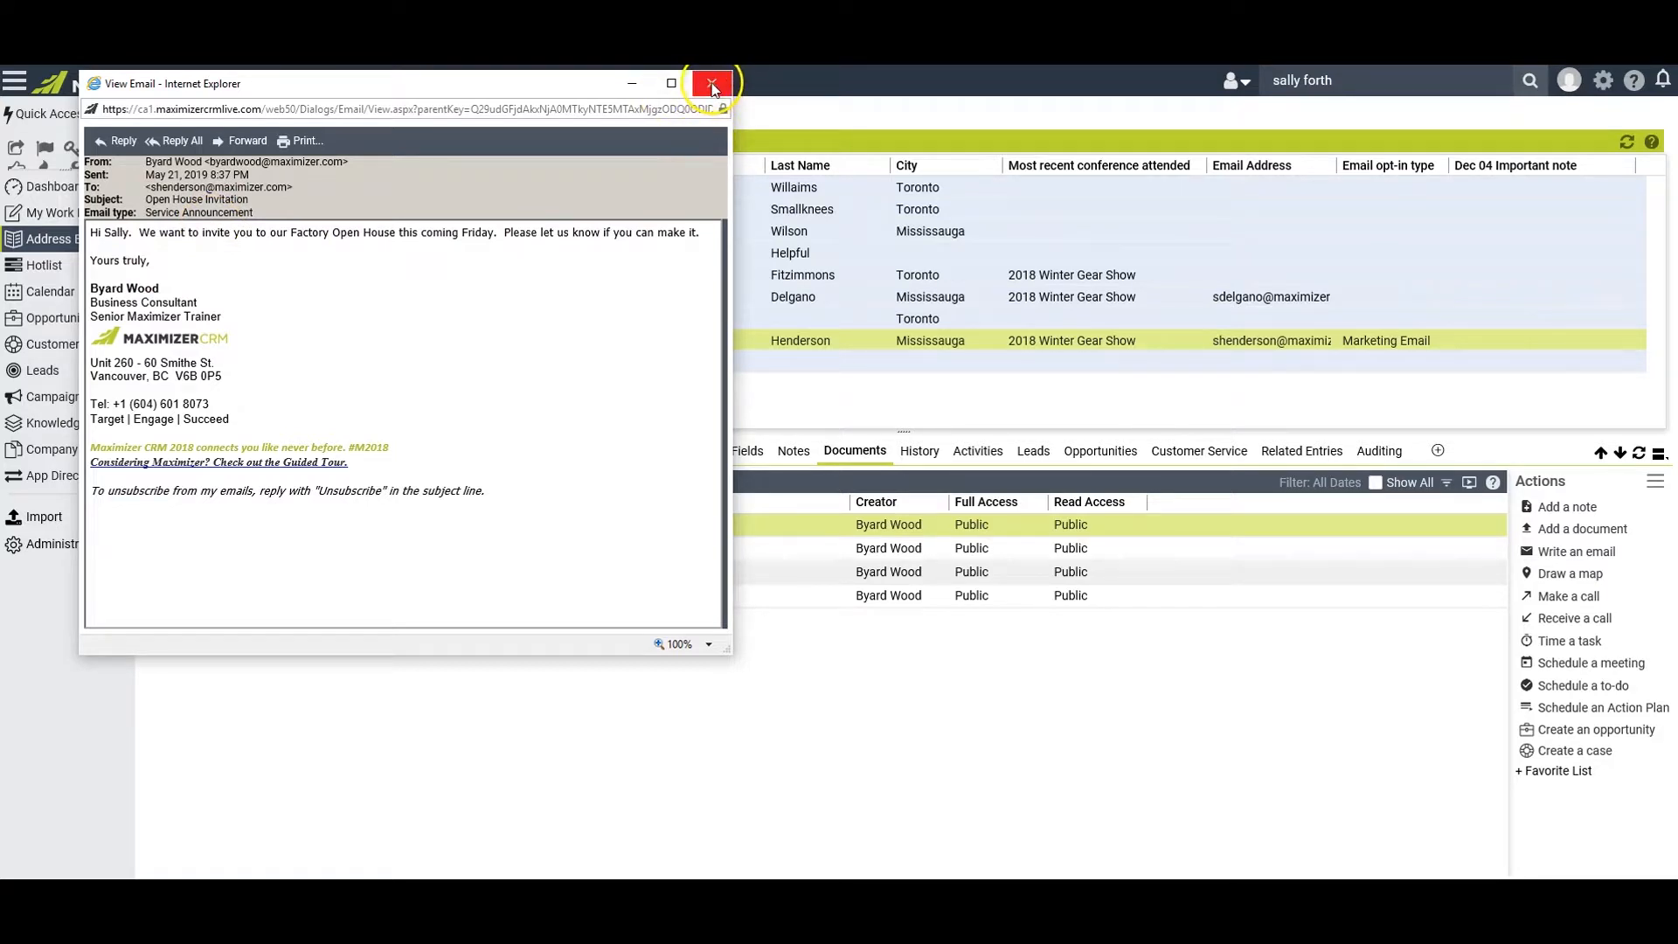
click(713, 85)
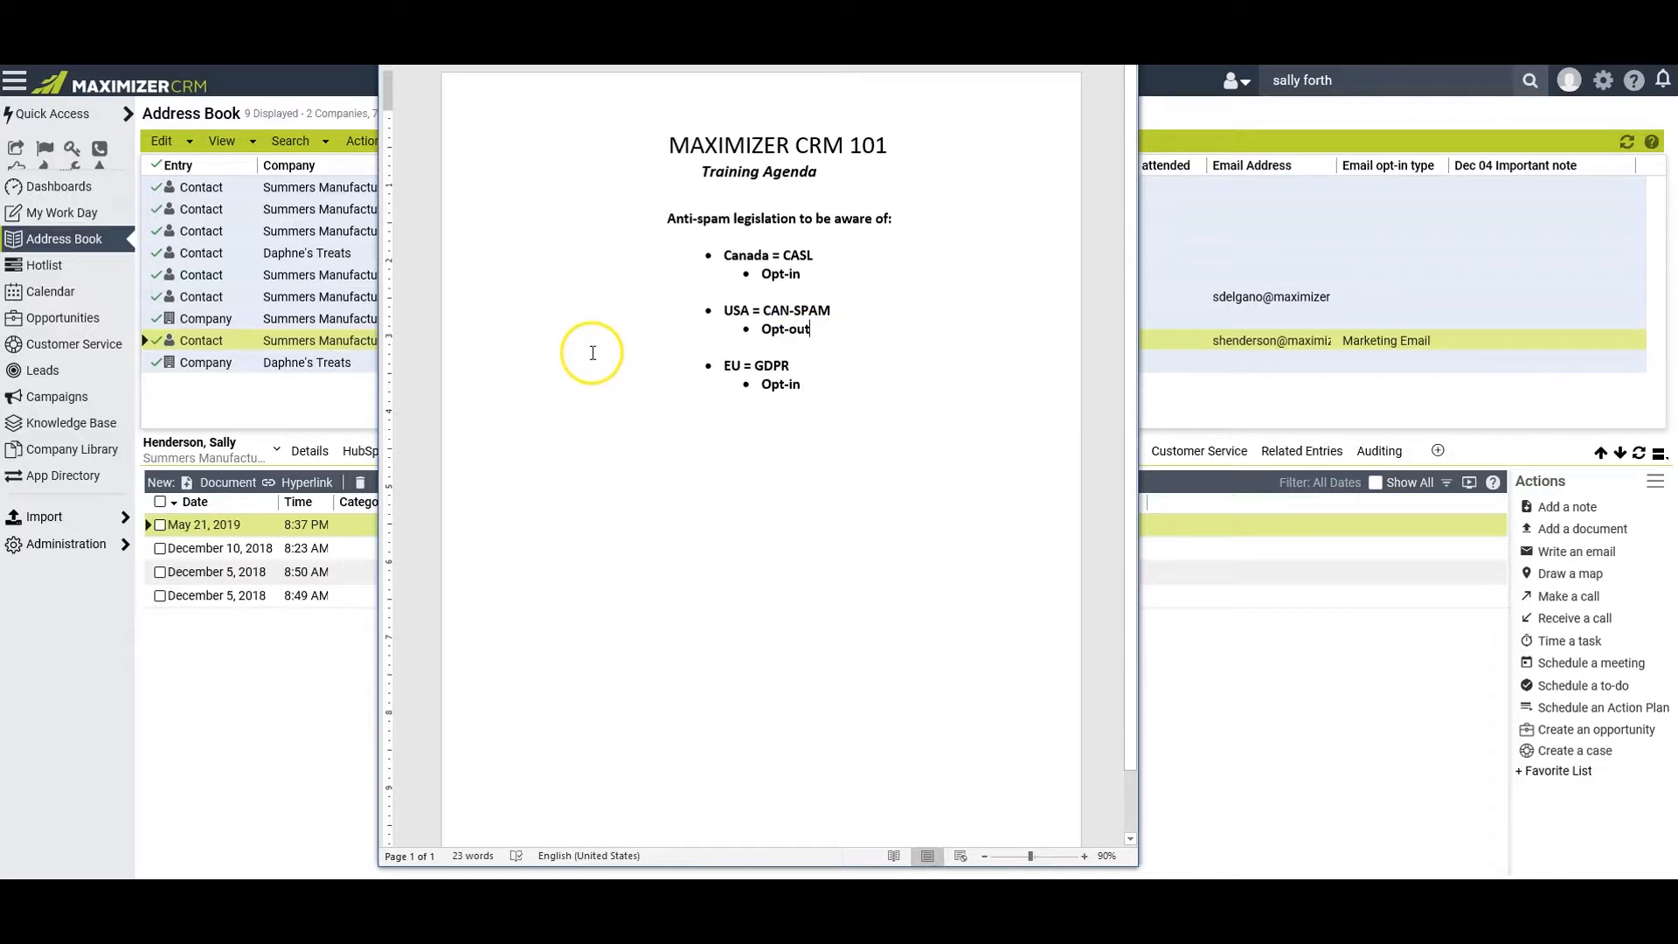
Switch to the Administrator module and examine the Email Types values in the system fields preferences
click(72, 549)
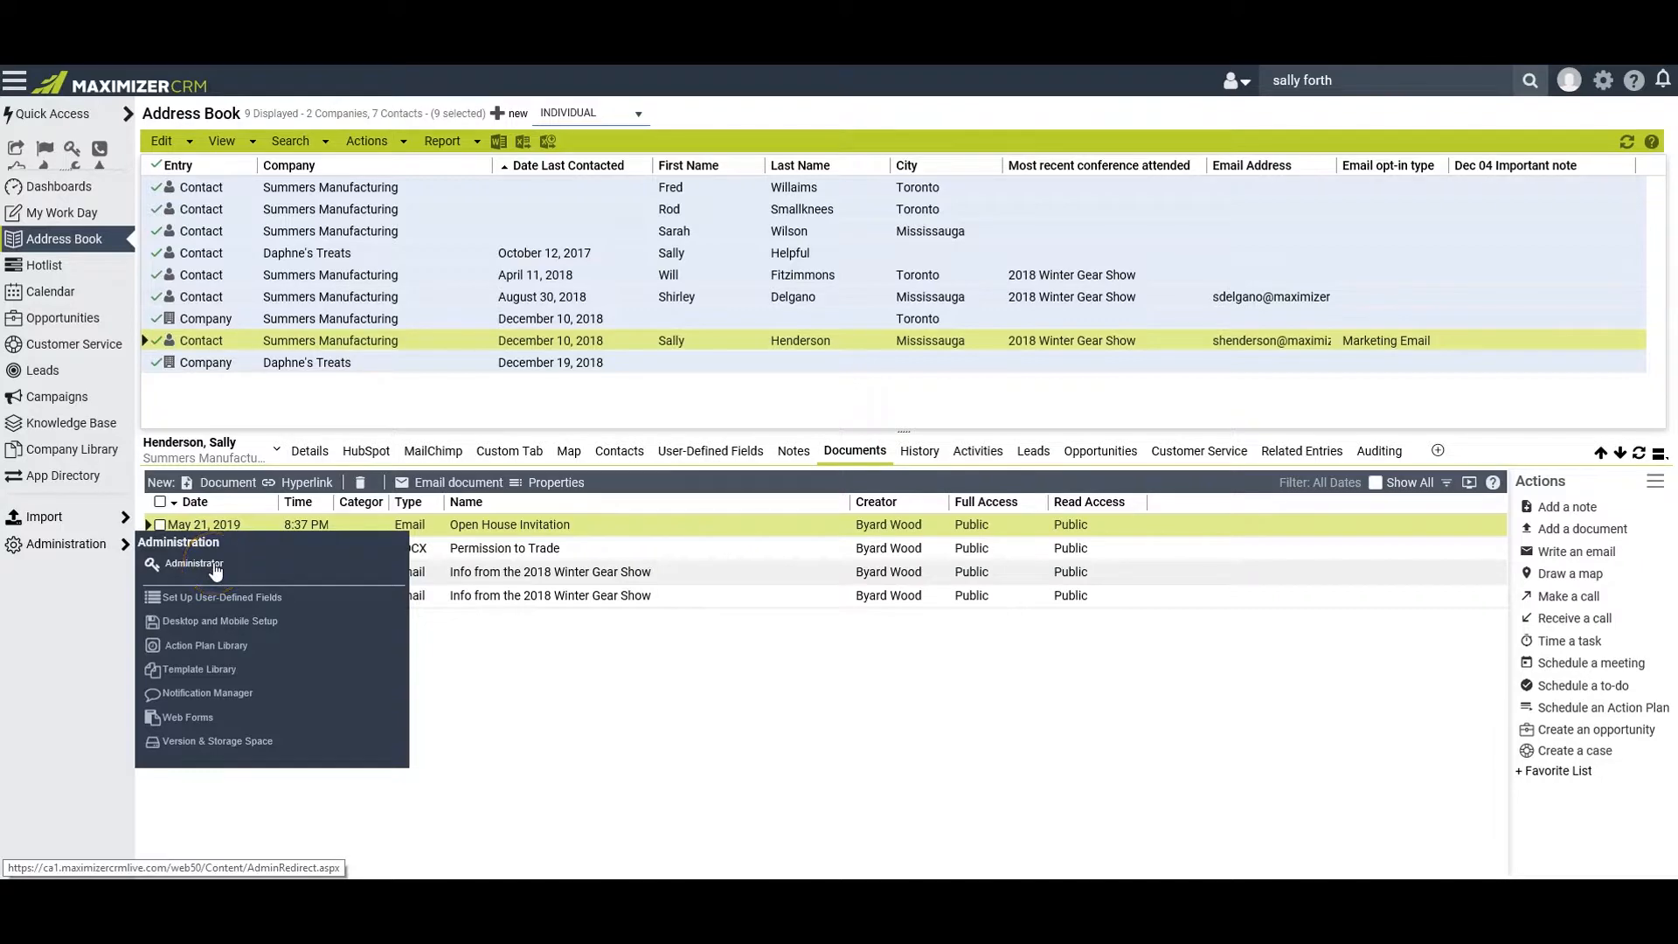
click(337, 569)
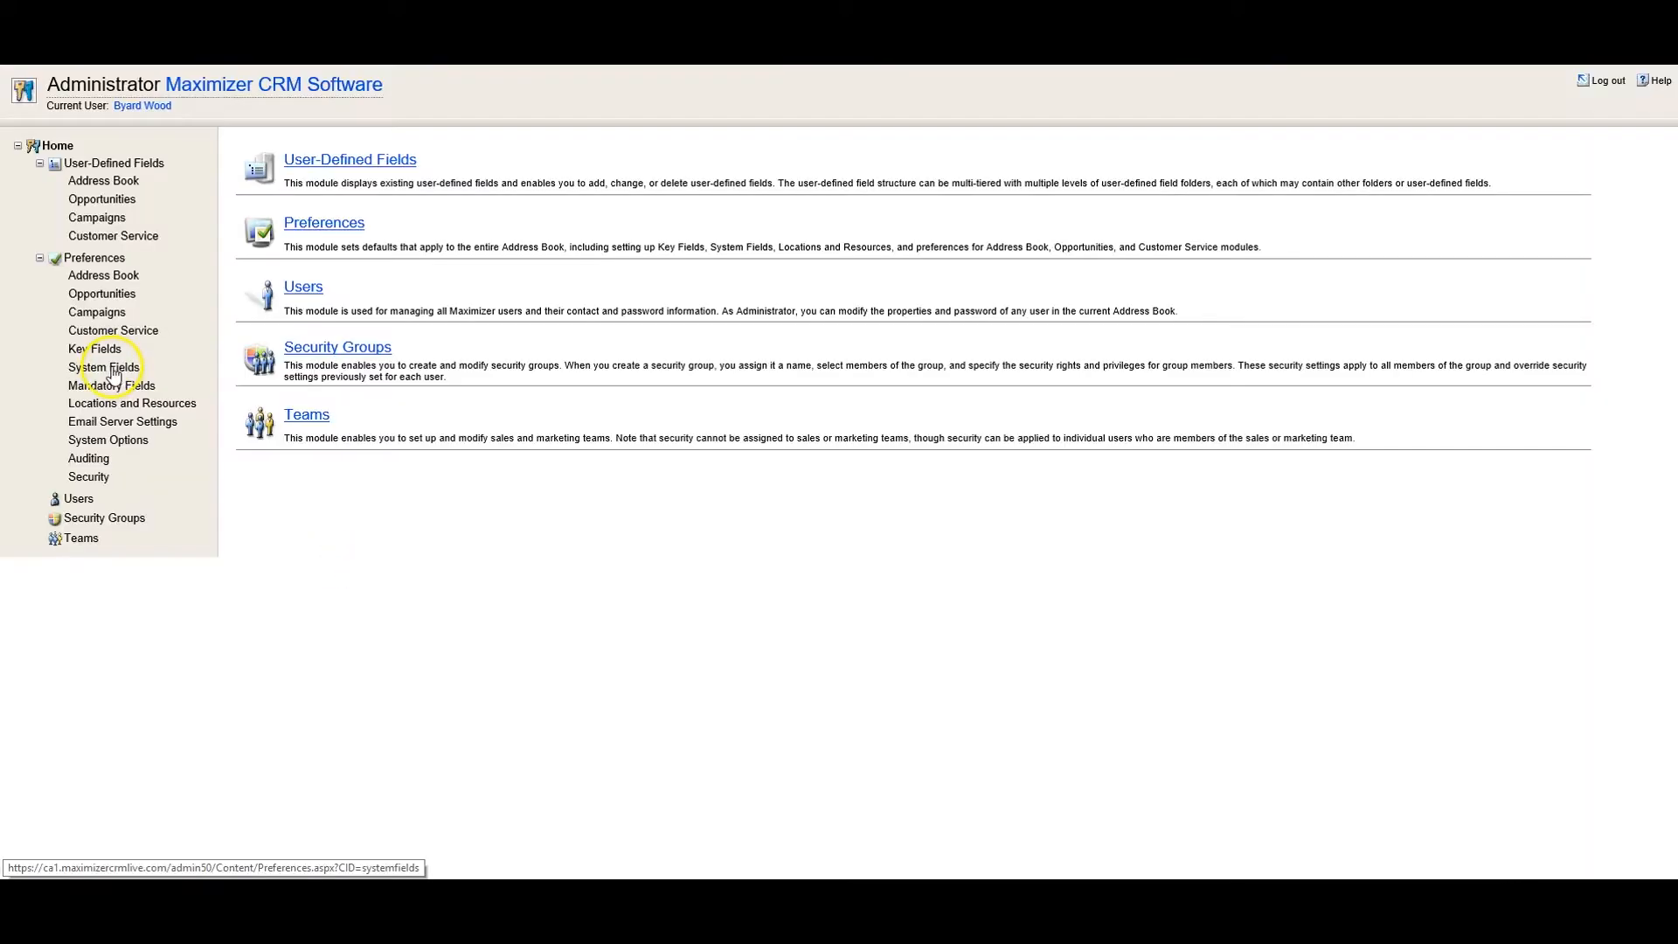
click(117, 368)
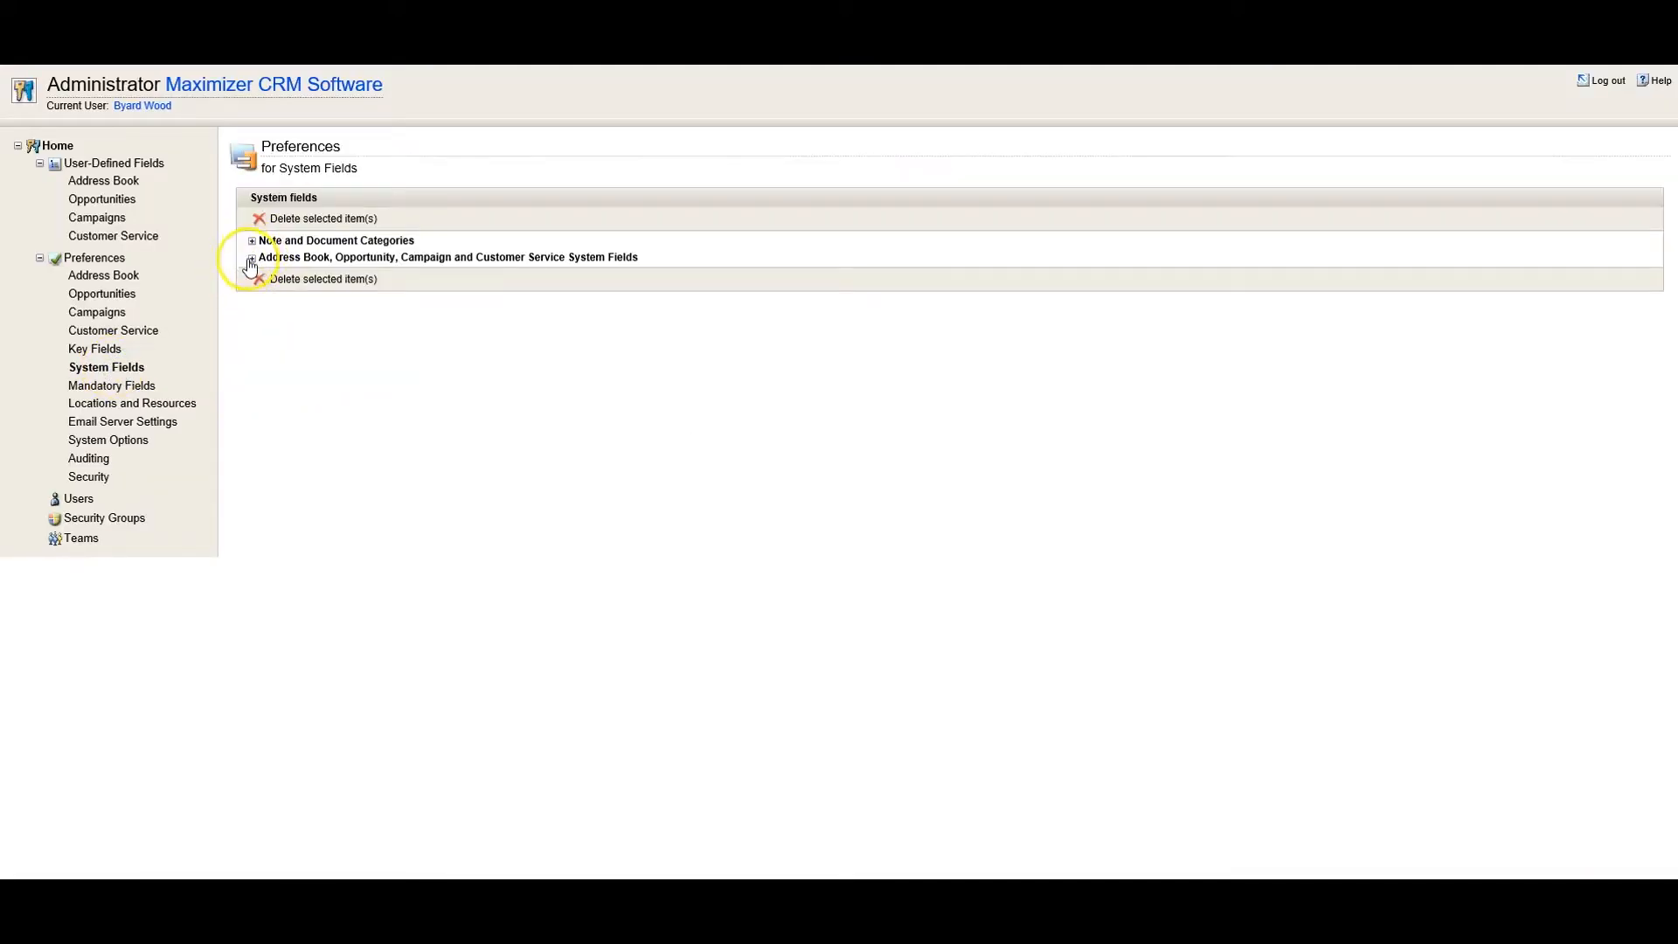
click(251, 258)
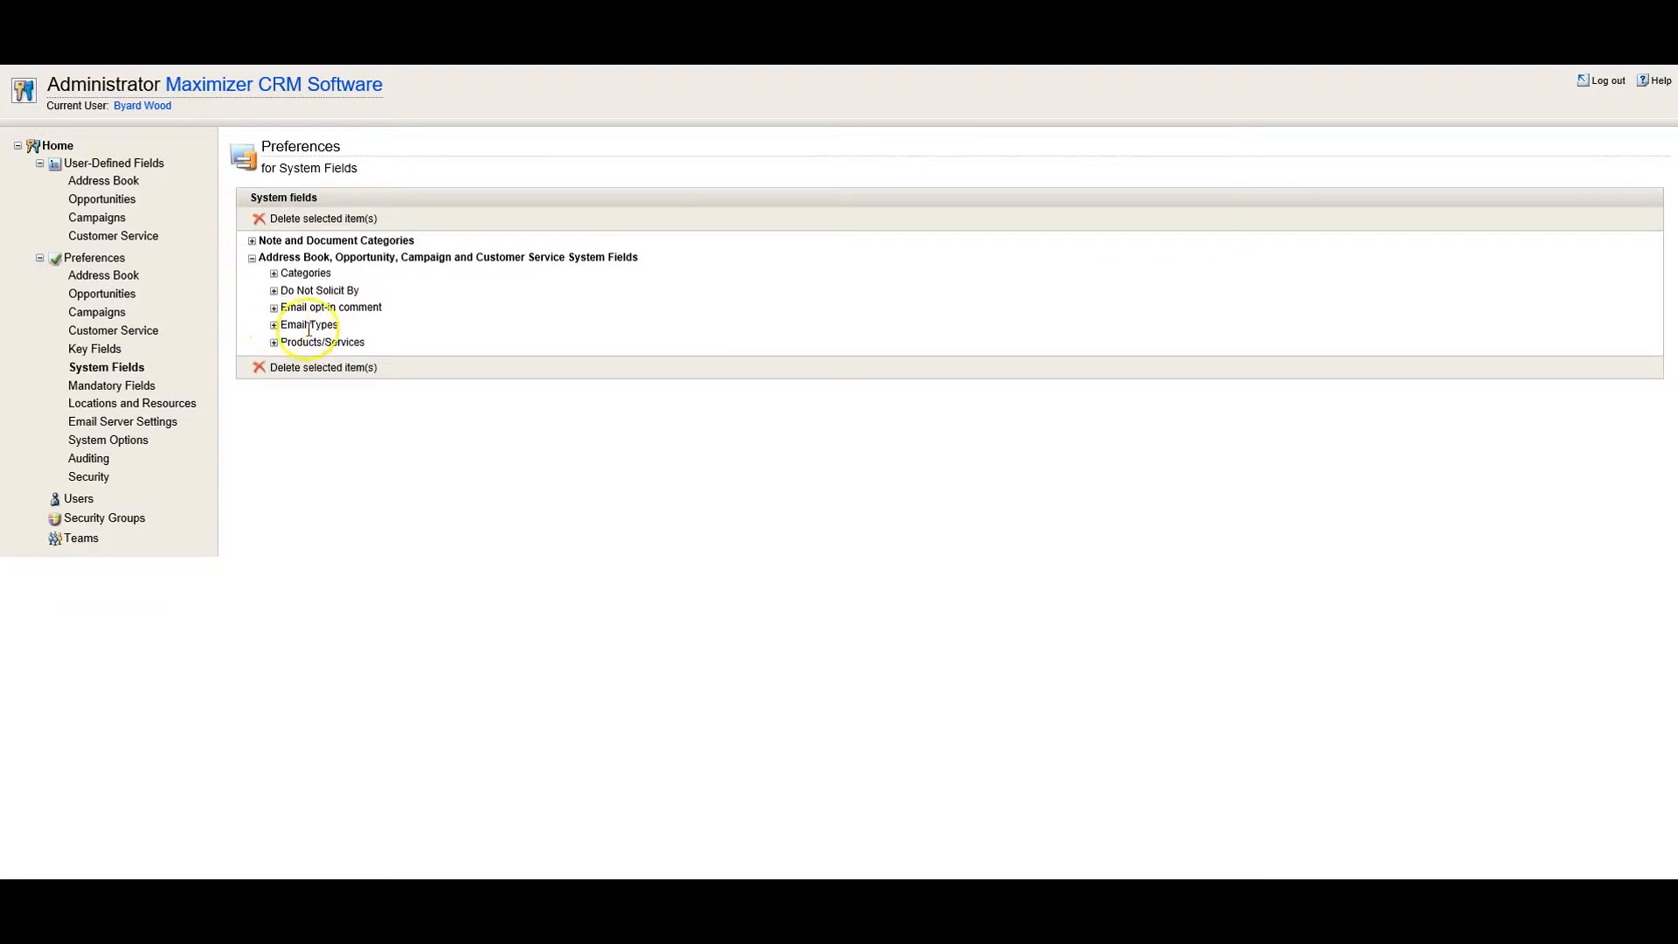
click(273, 325)
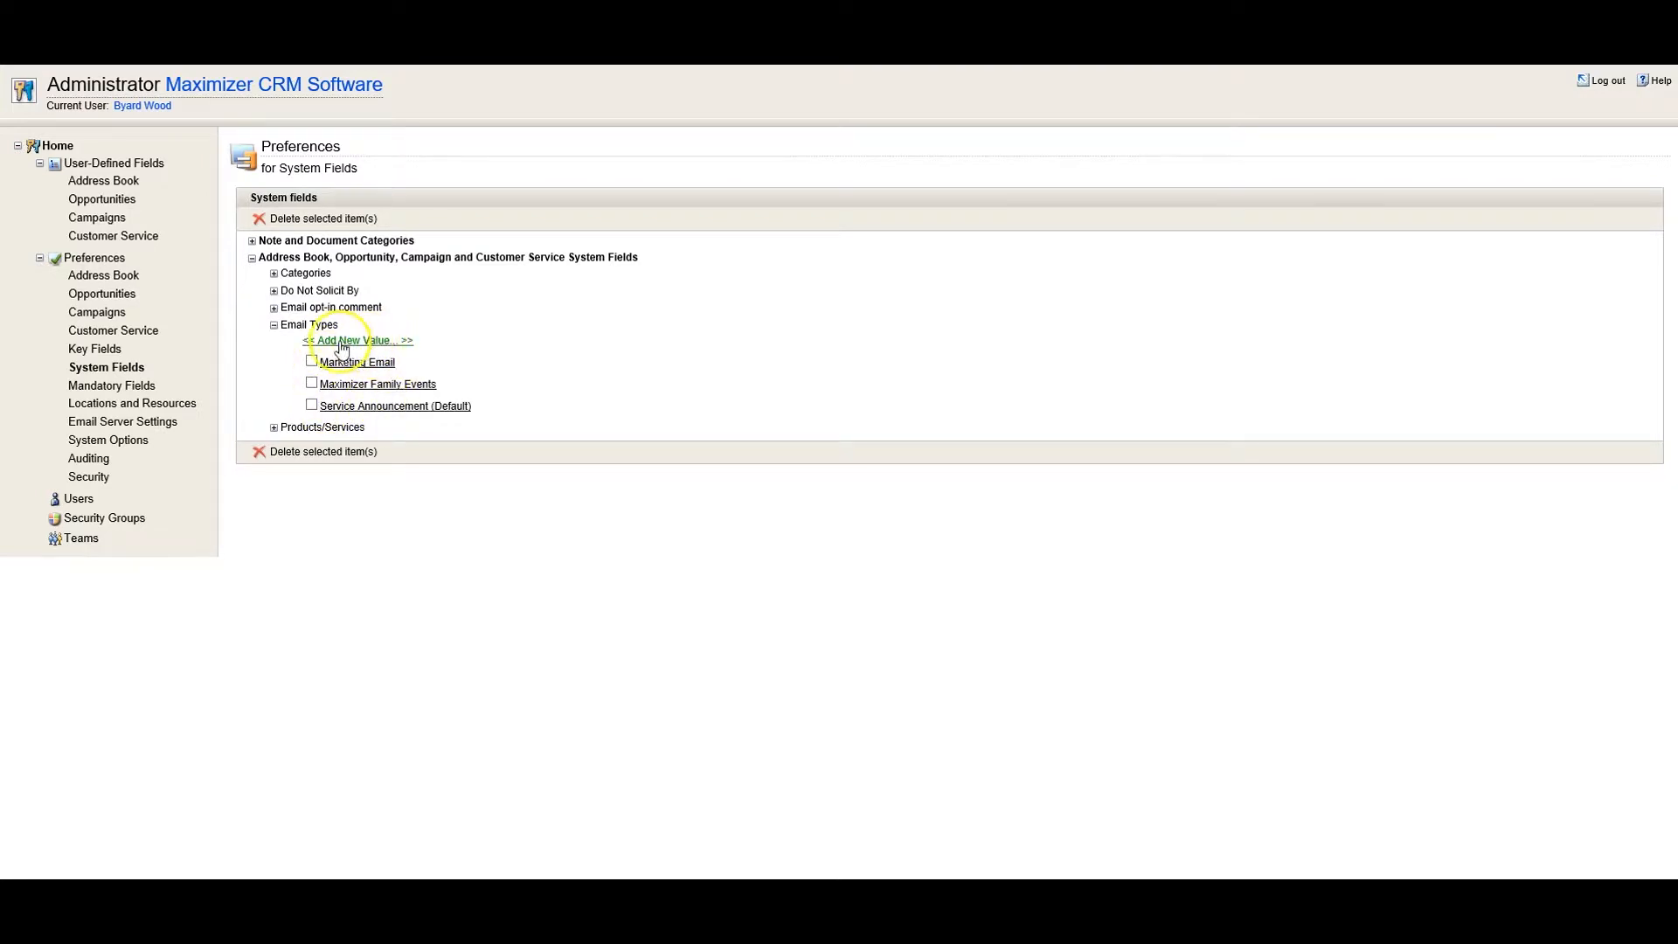
click(399, 411)
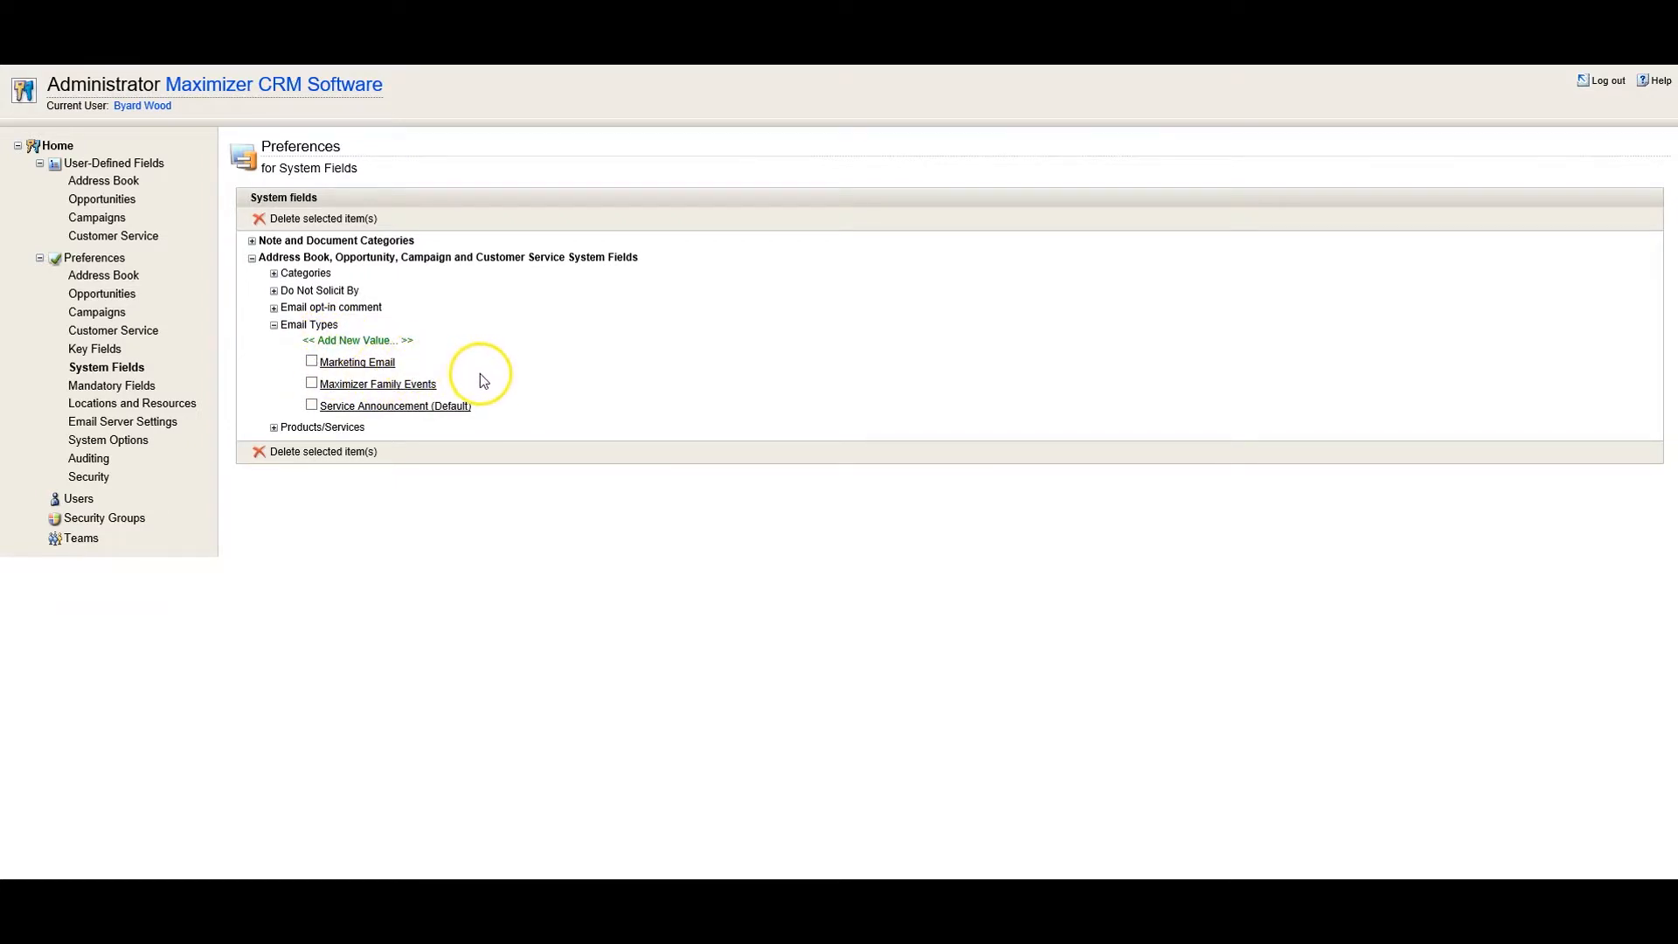
Review the permission category options of the Marketing Email type and leave it without saving
click(345, 365)
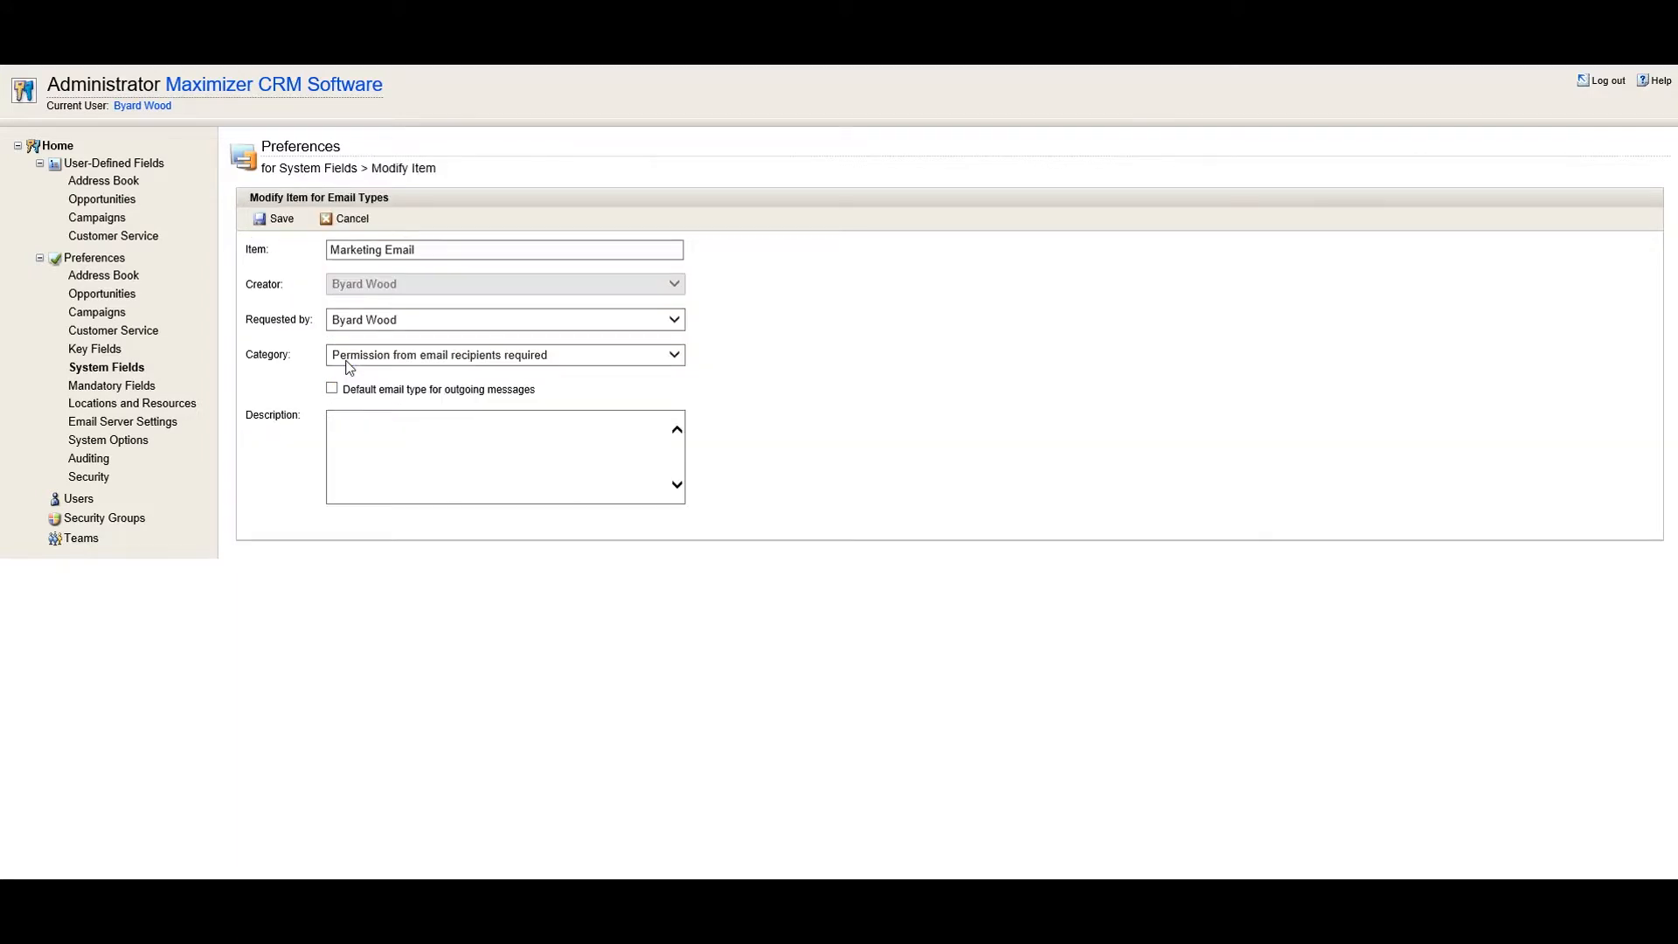
click(677, 356)
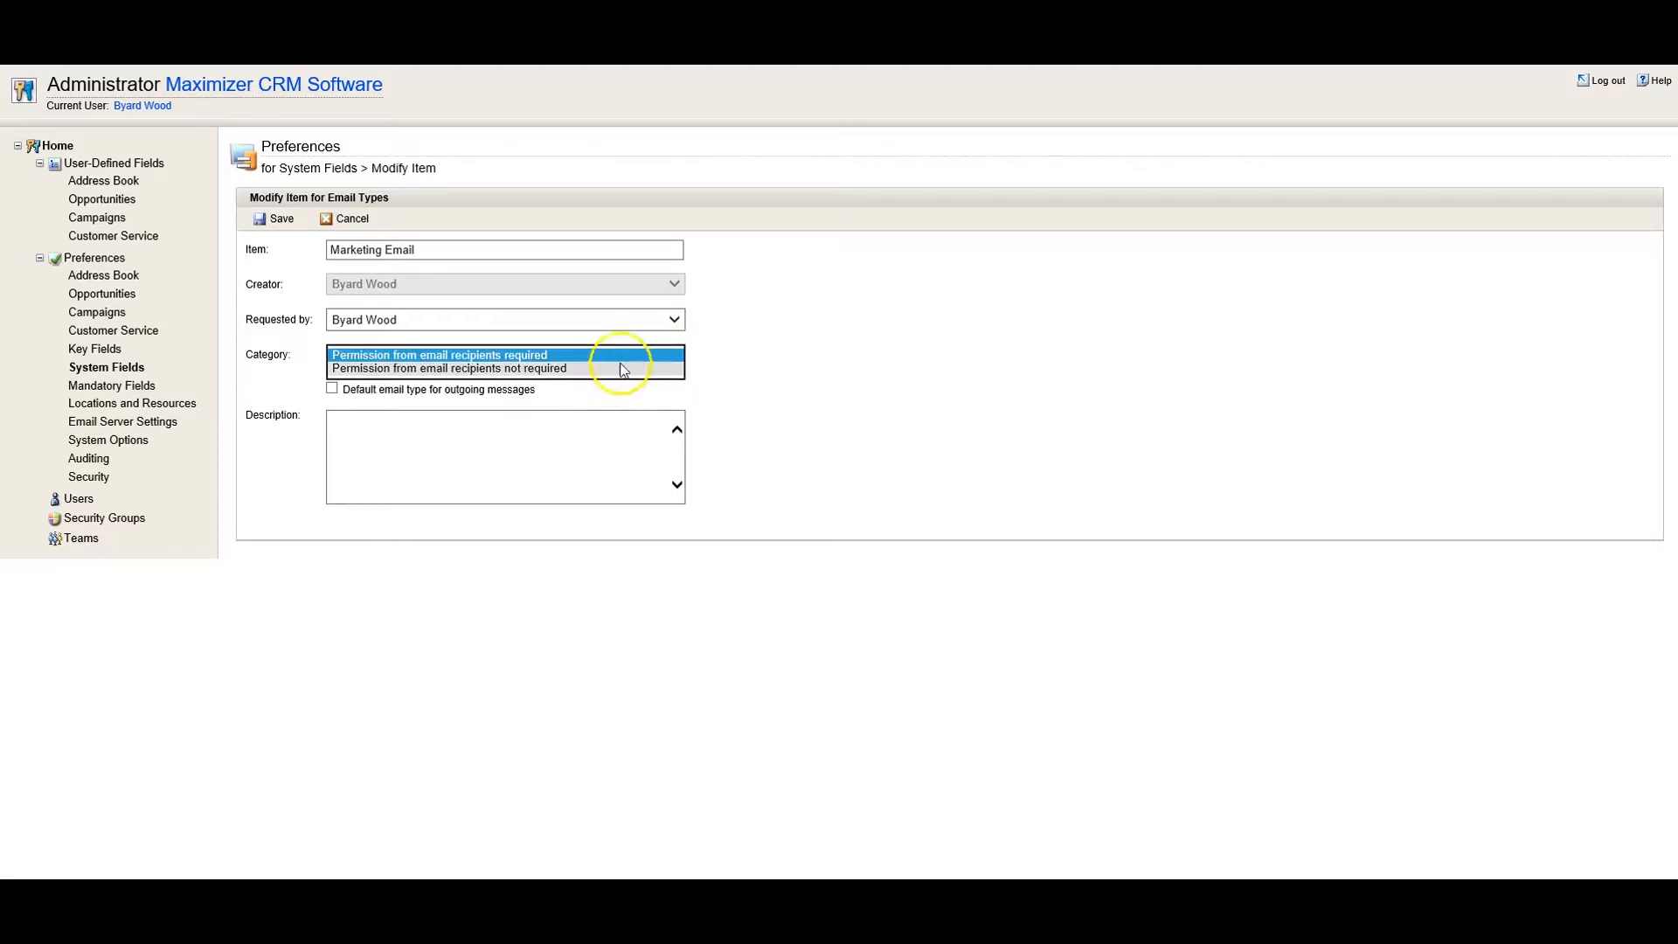
click(633, 356)
click(758, 360)
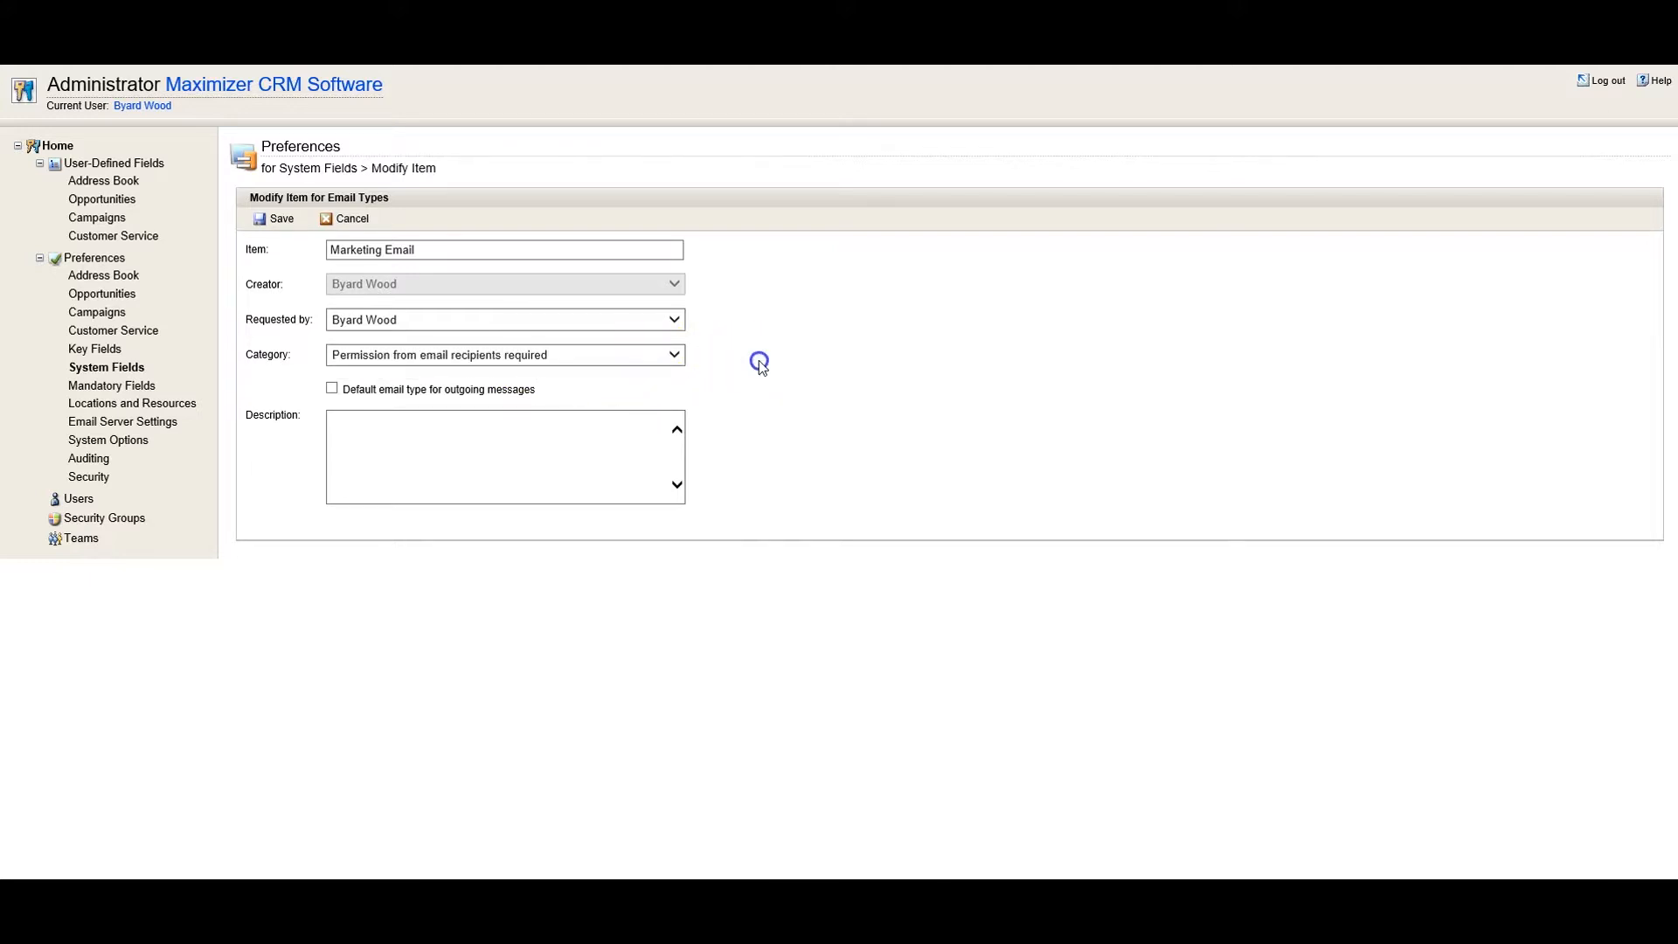
click(352, 228)
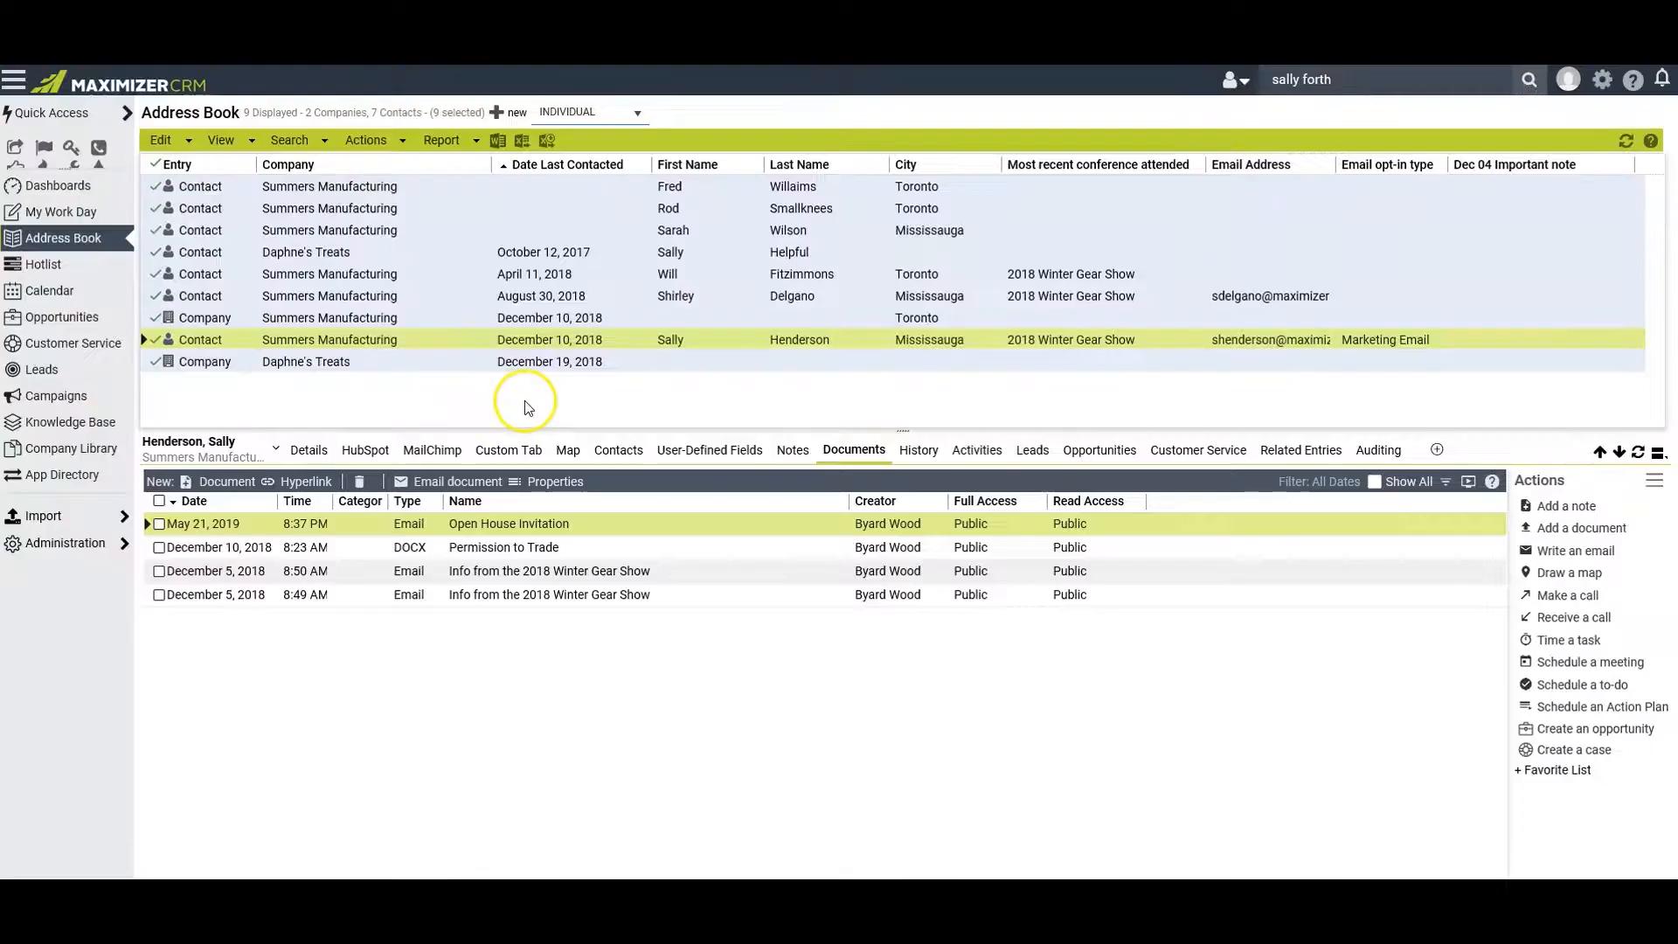
View the contact's saved "Open House Invitation" email again to check its email type, and close it
click(539, 524)
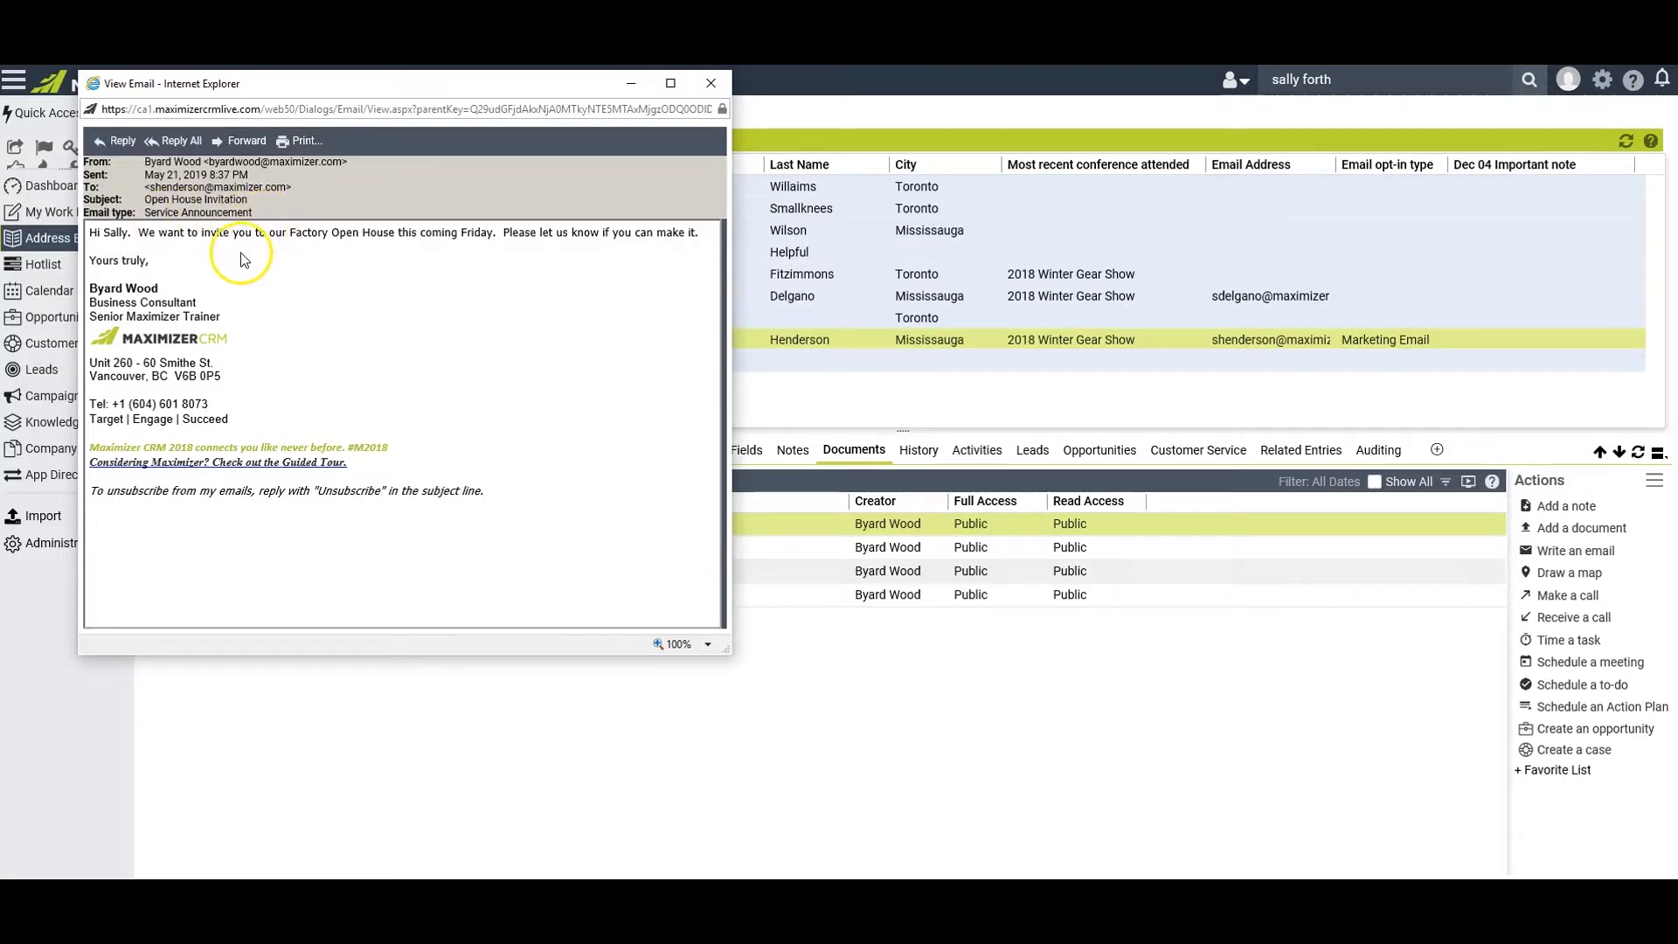
click(710, 83)
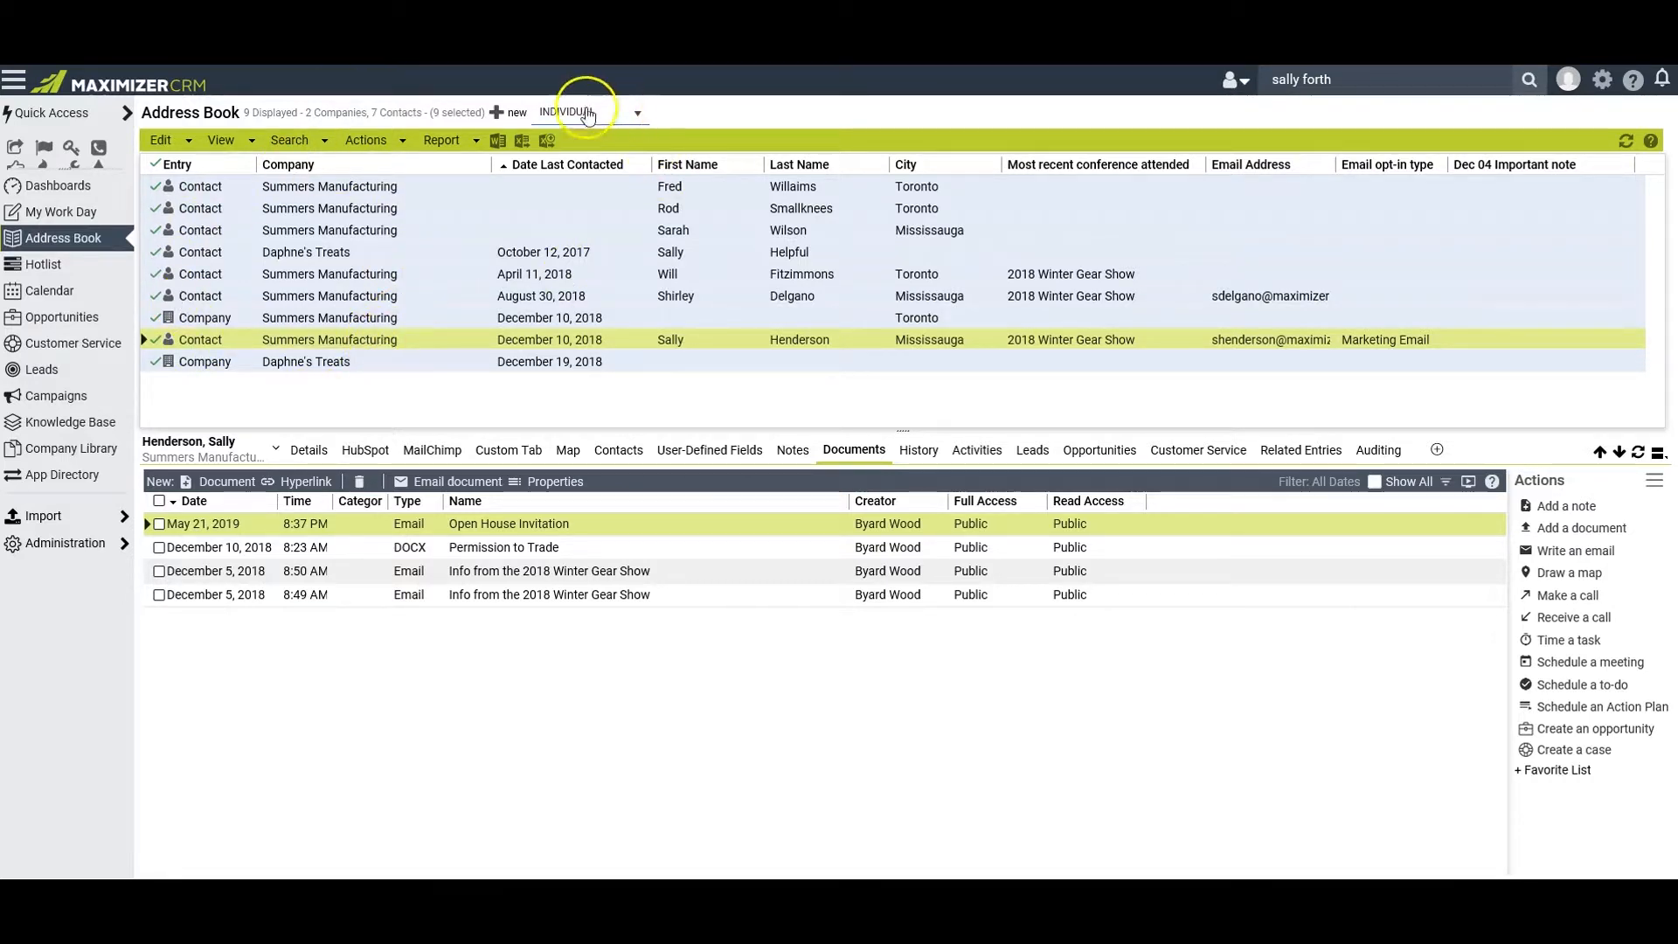
Open a Word document from the Address Book list, allowing Microsoft Word to launch, and examine its Maximizer envelope and label printing options
click(498, 142)
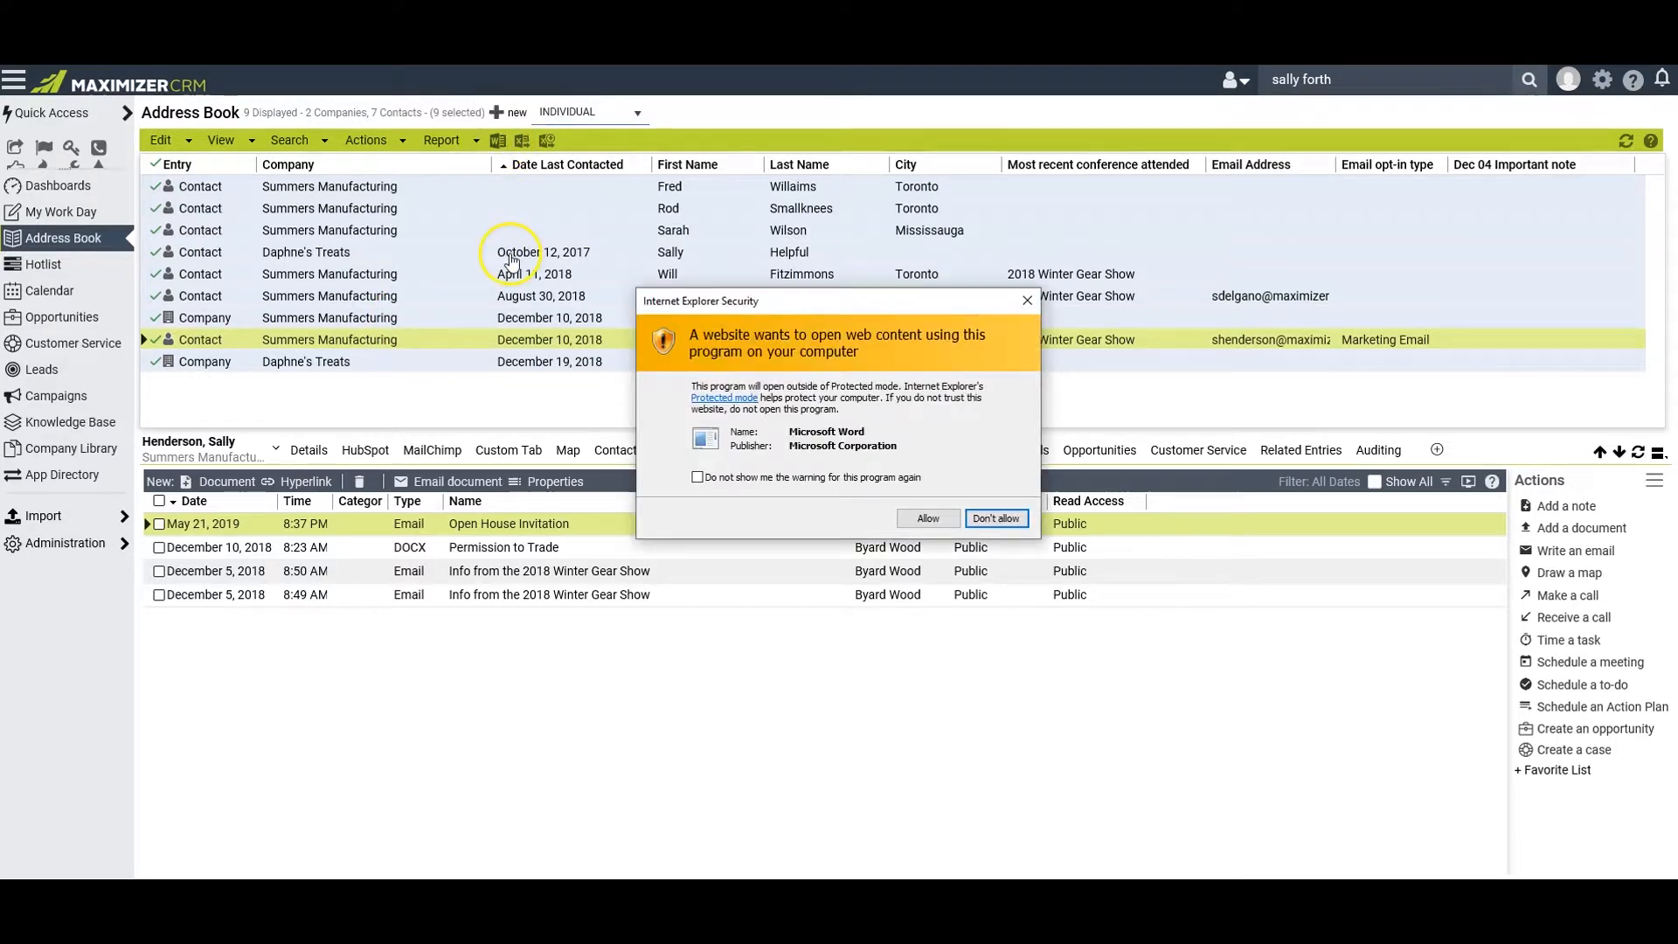
click(927, 518)
click(944, 116)
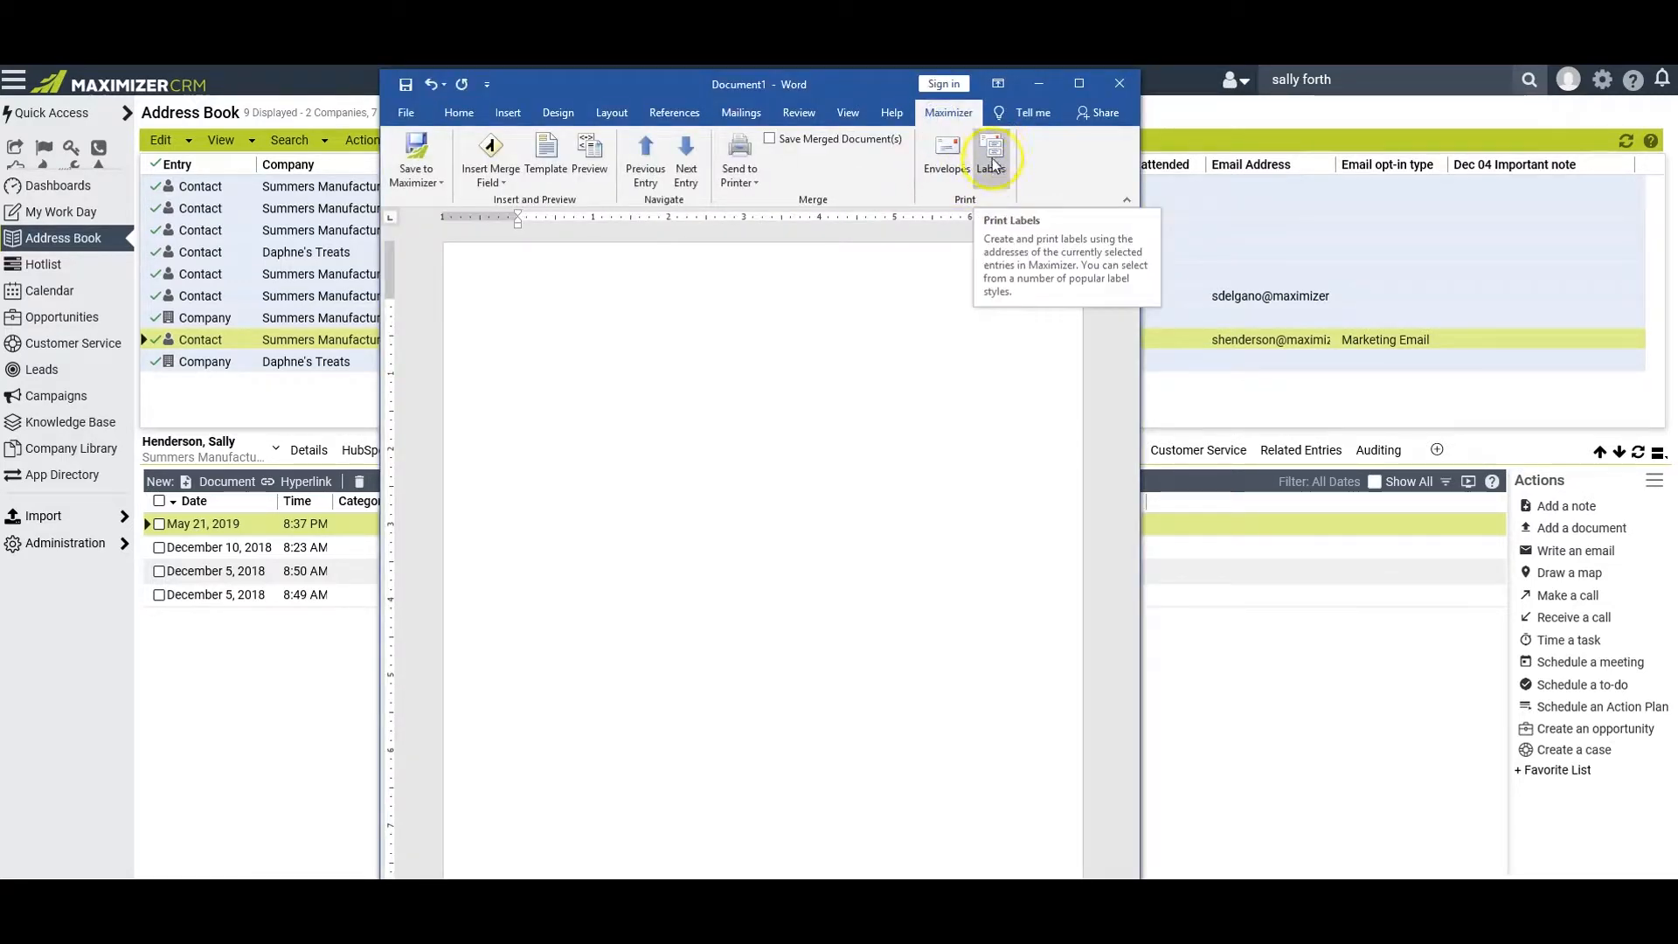
click(945, 175)
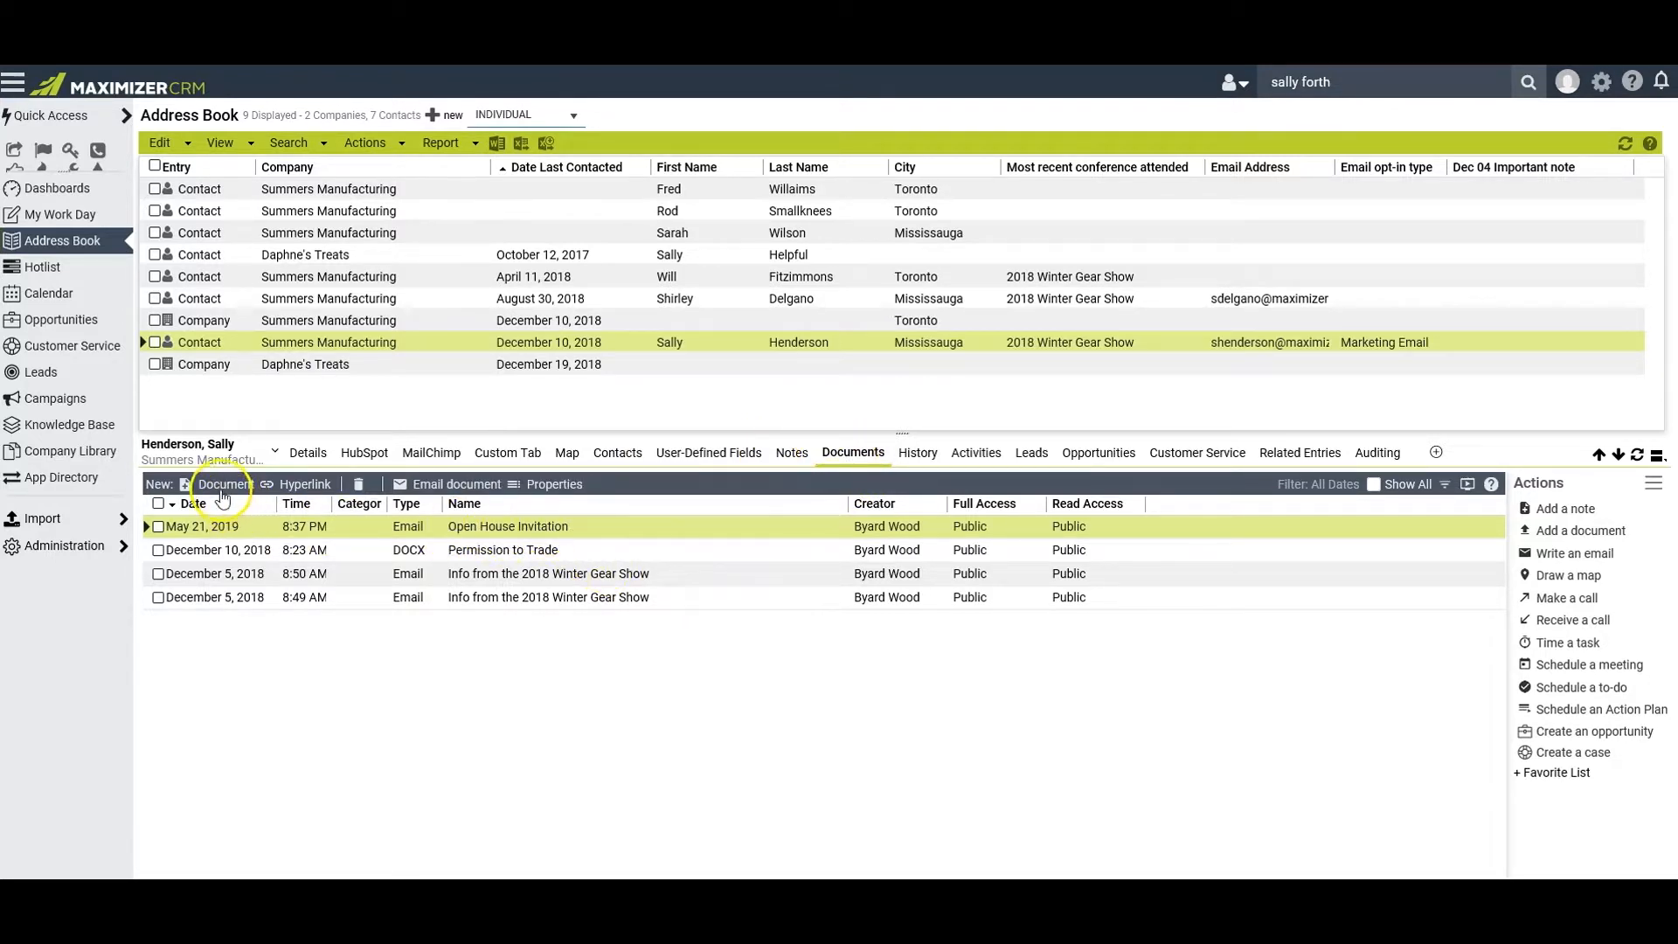
Examine the upload dialog for adding documents to the current contact, and cancel it
click(187, 485)
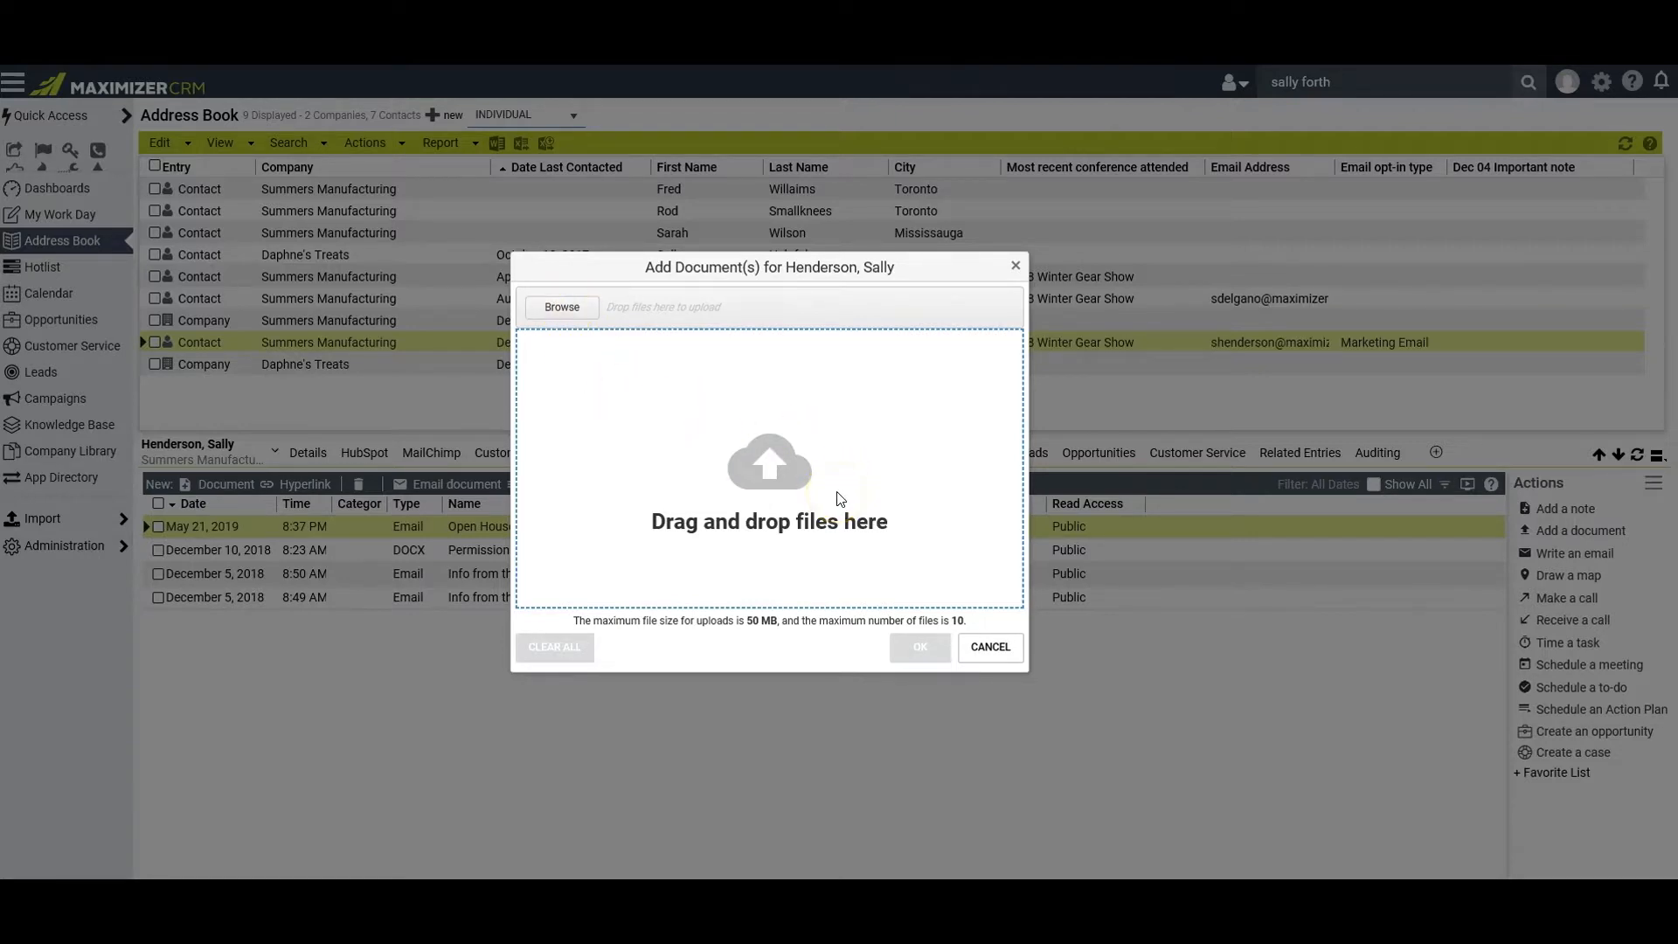
click(987, 651)
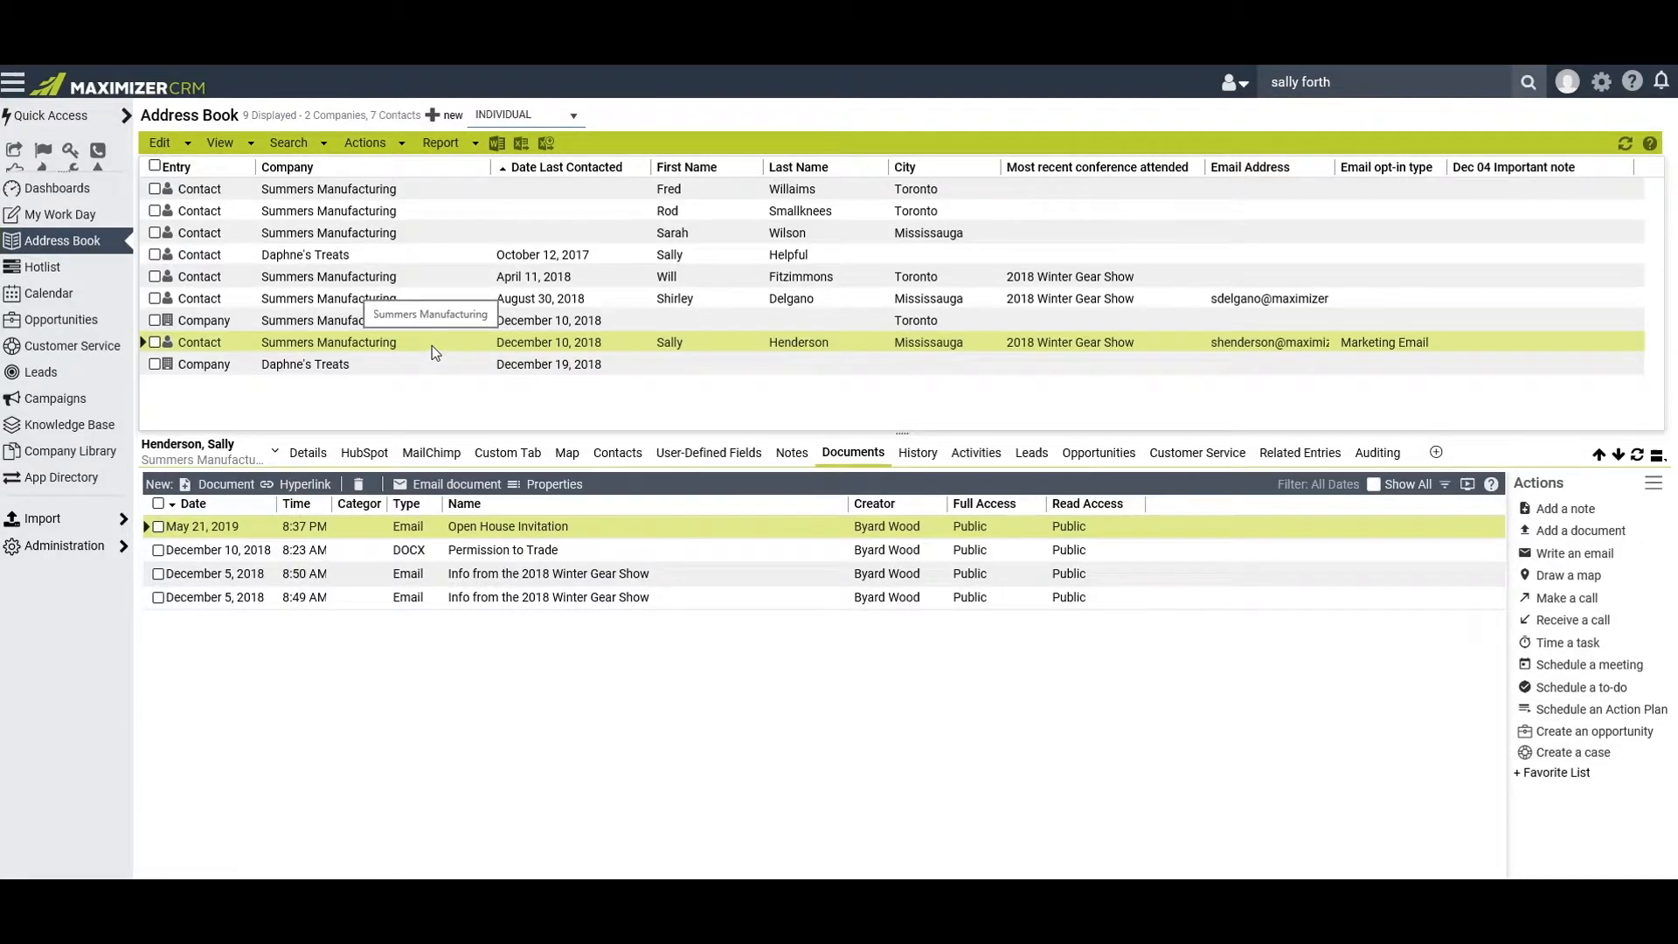
Start a new note for the selected Summers Manufacturing contact, with full access limited to its creator and public read access
click(792, 456)
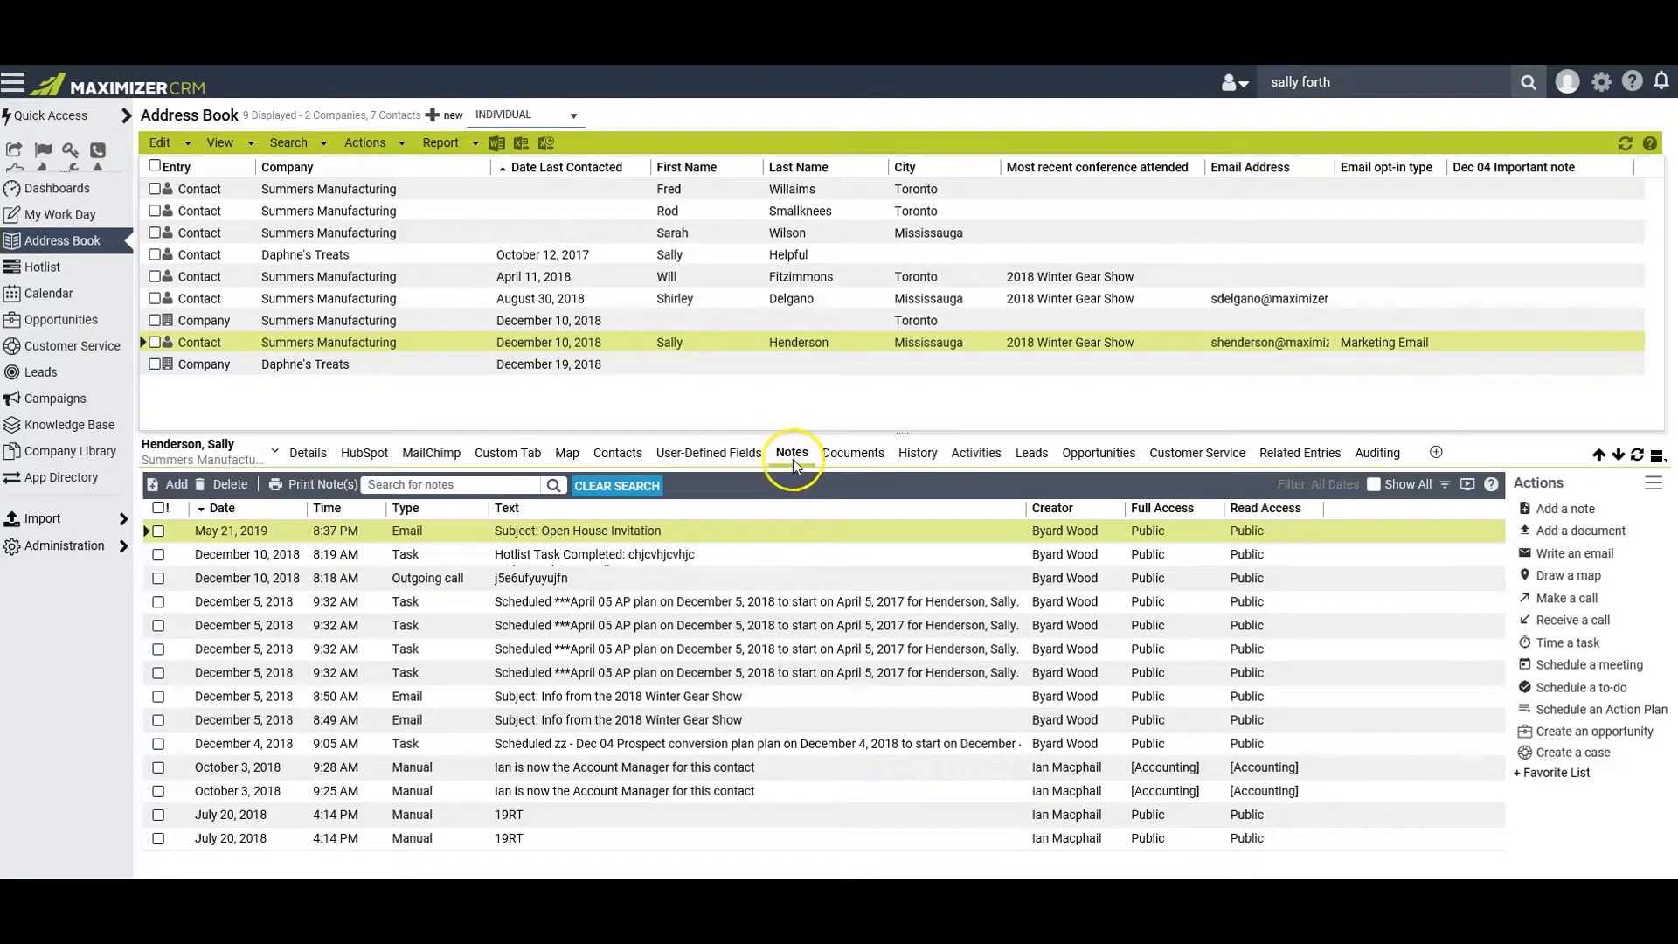
click(172, 484)
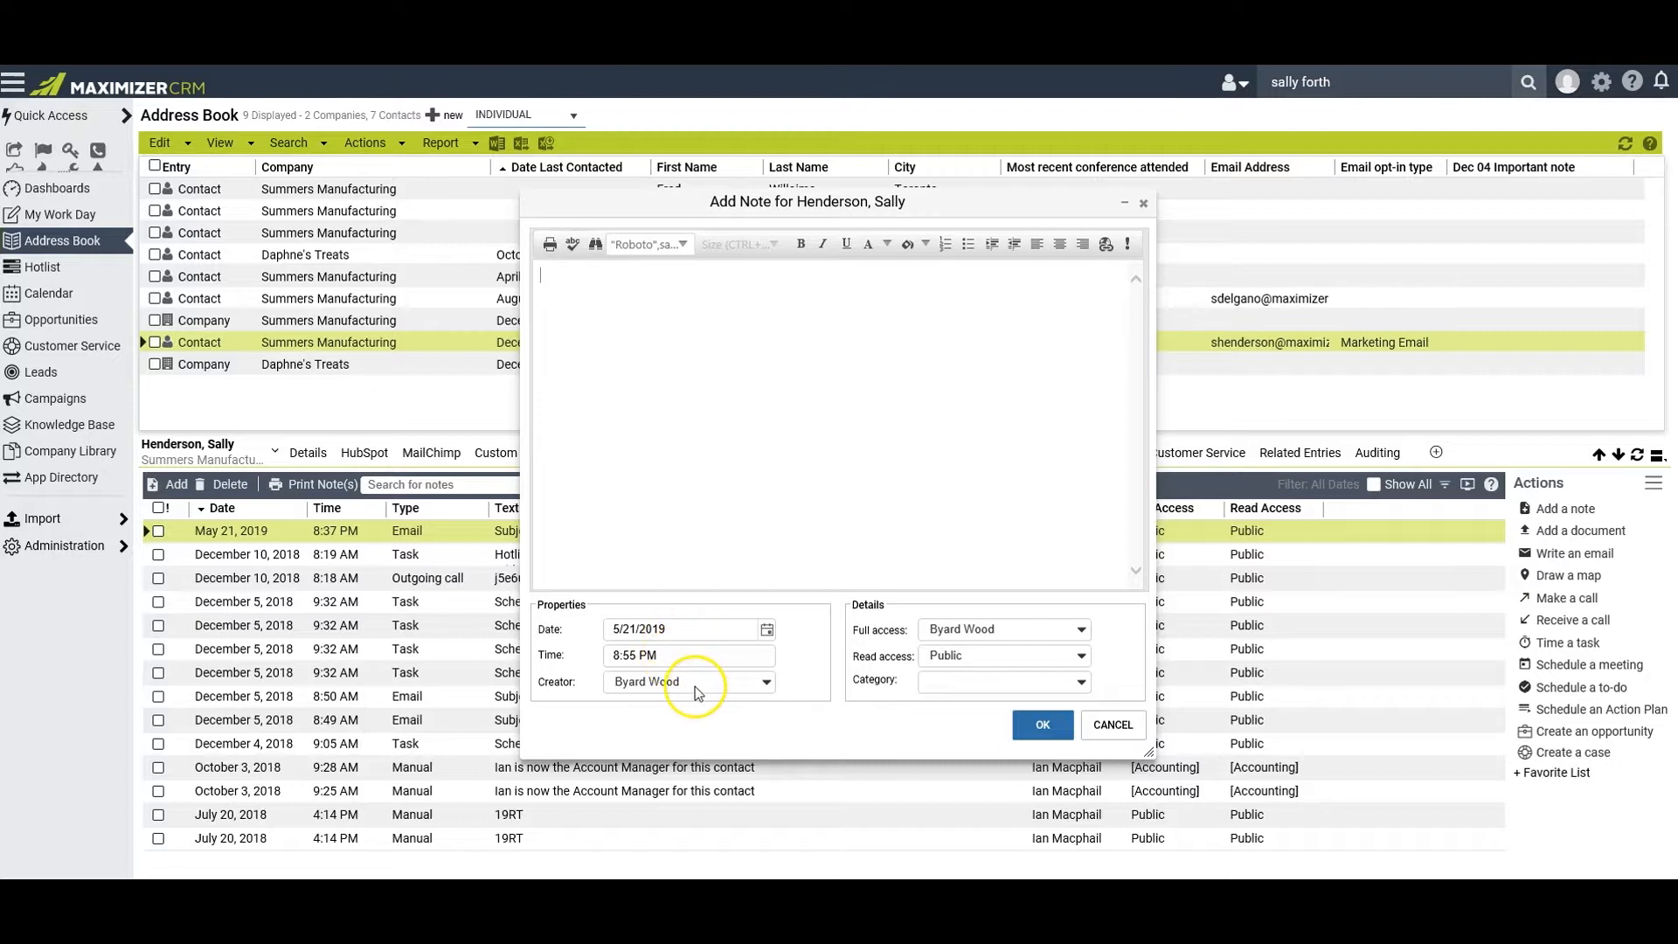
click(1082, 631)
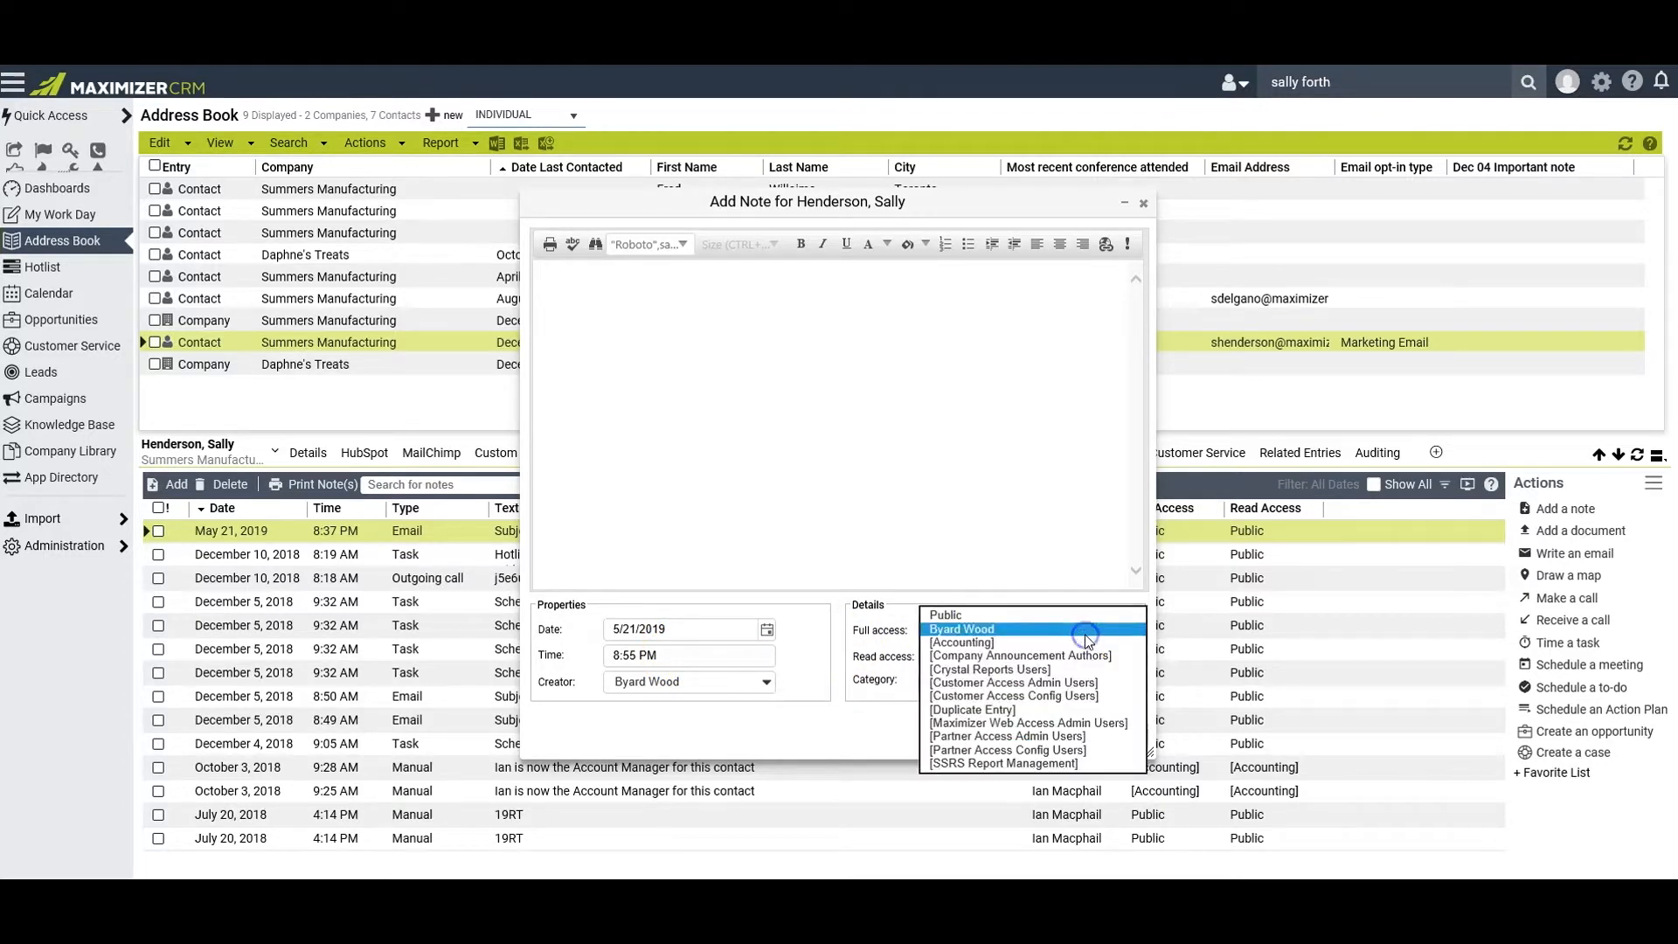
click(1028, 616)
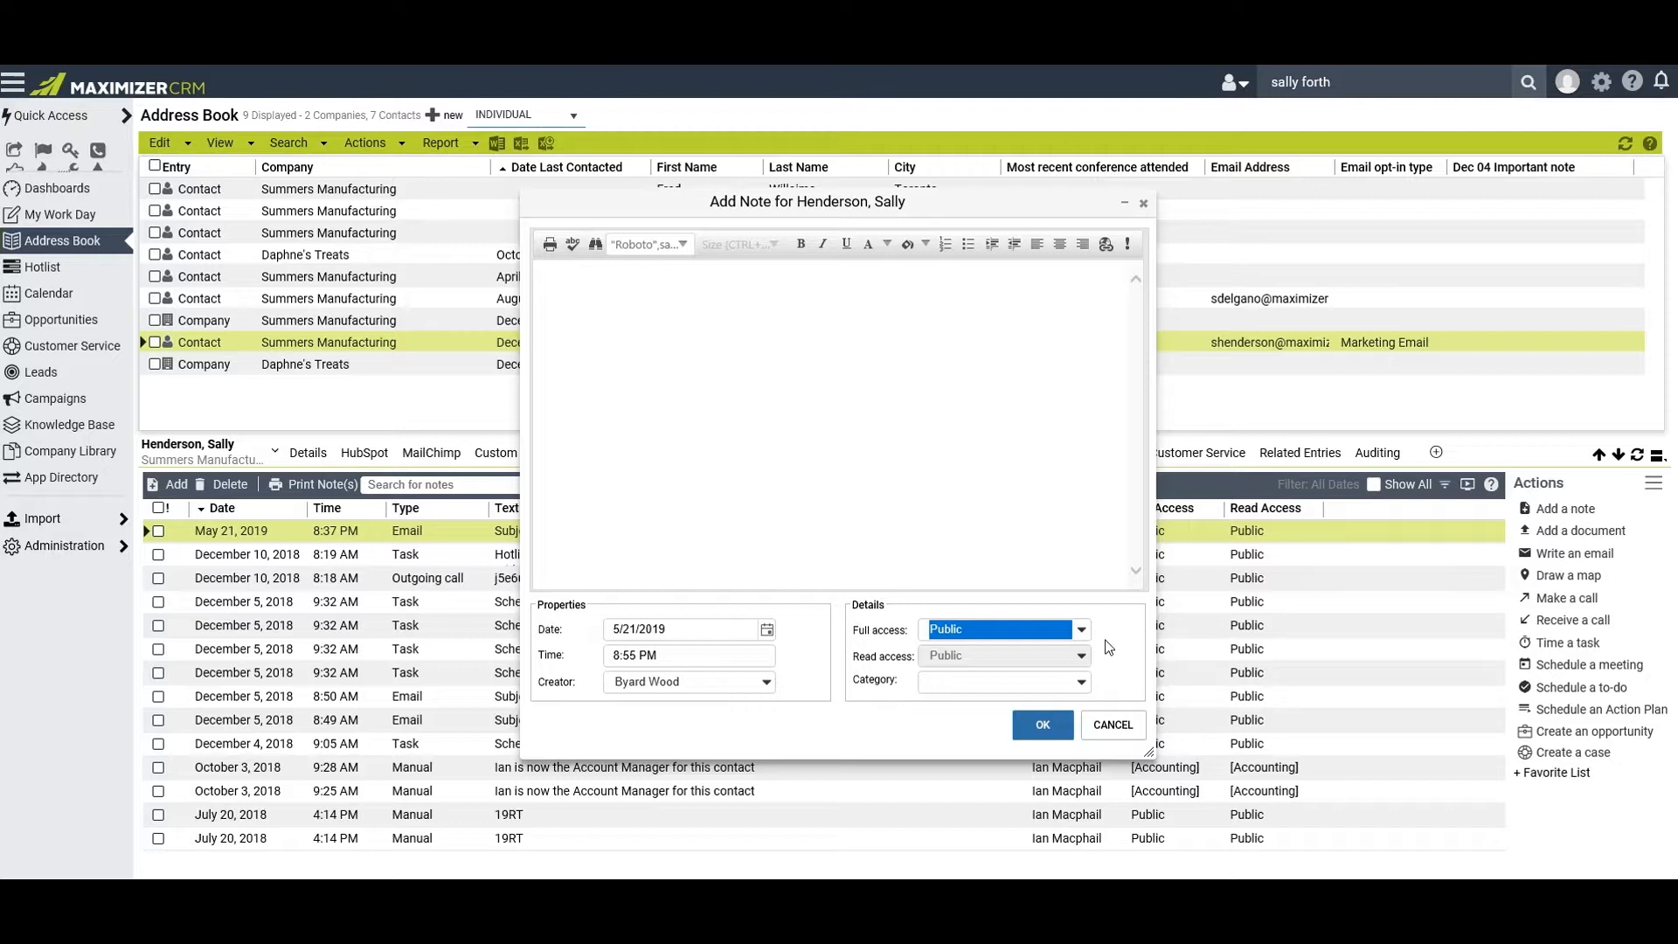
click(1126, 644)
click(1083, 630)
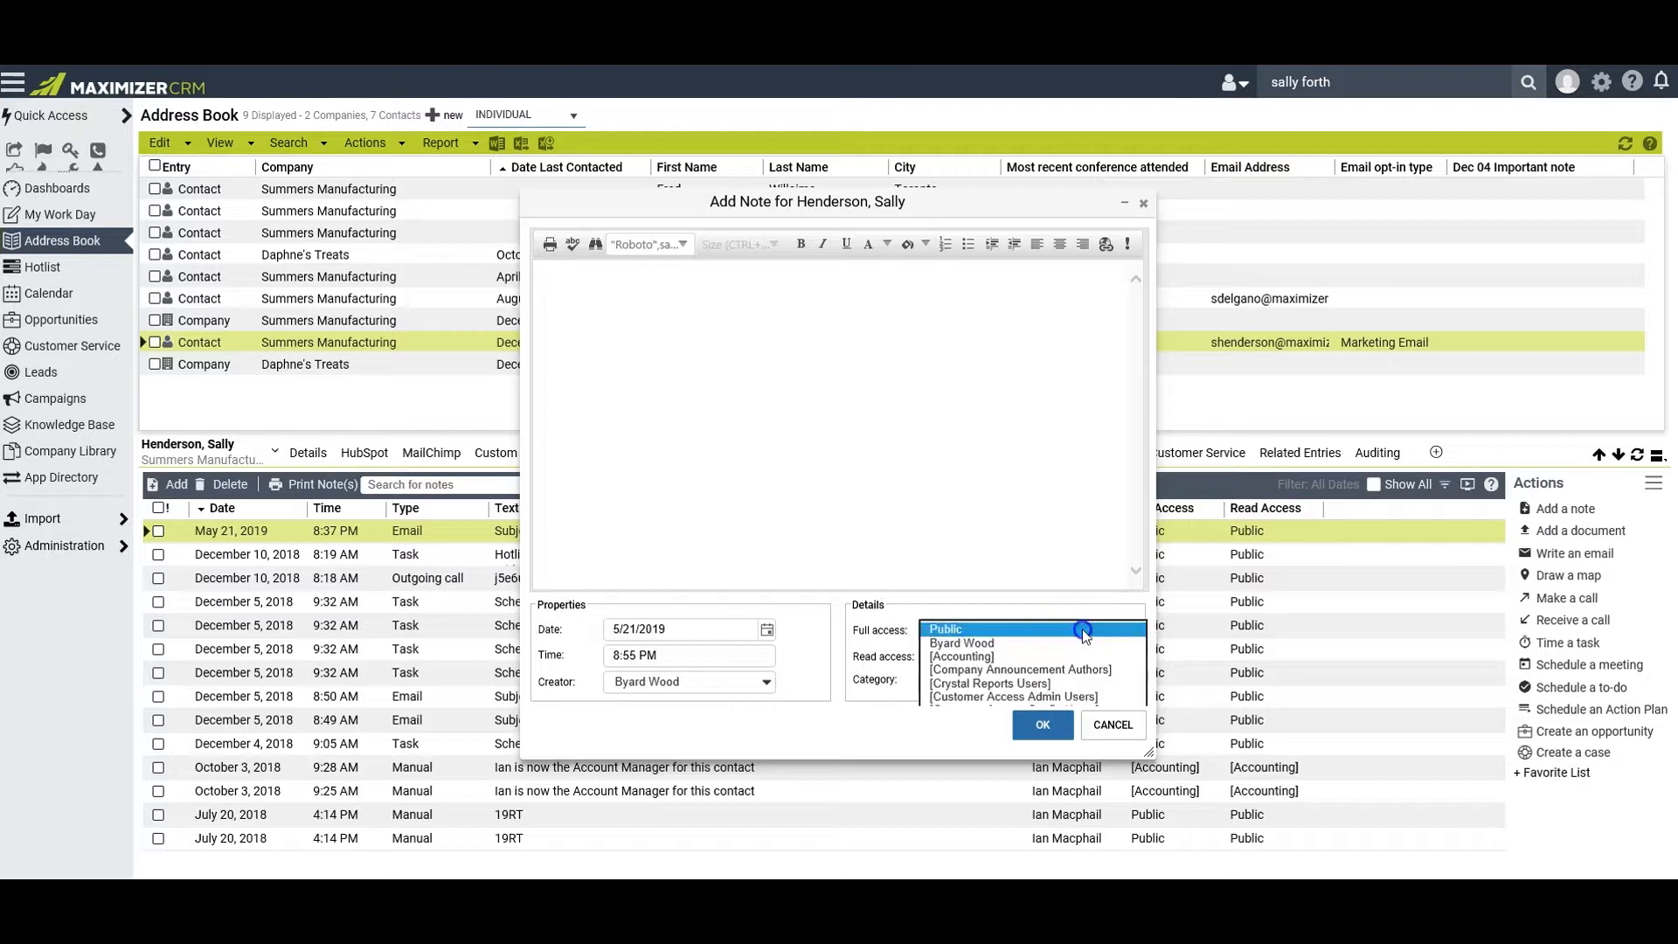
click(999, 643)
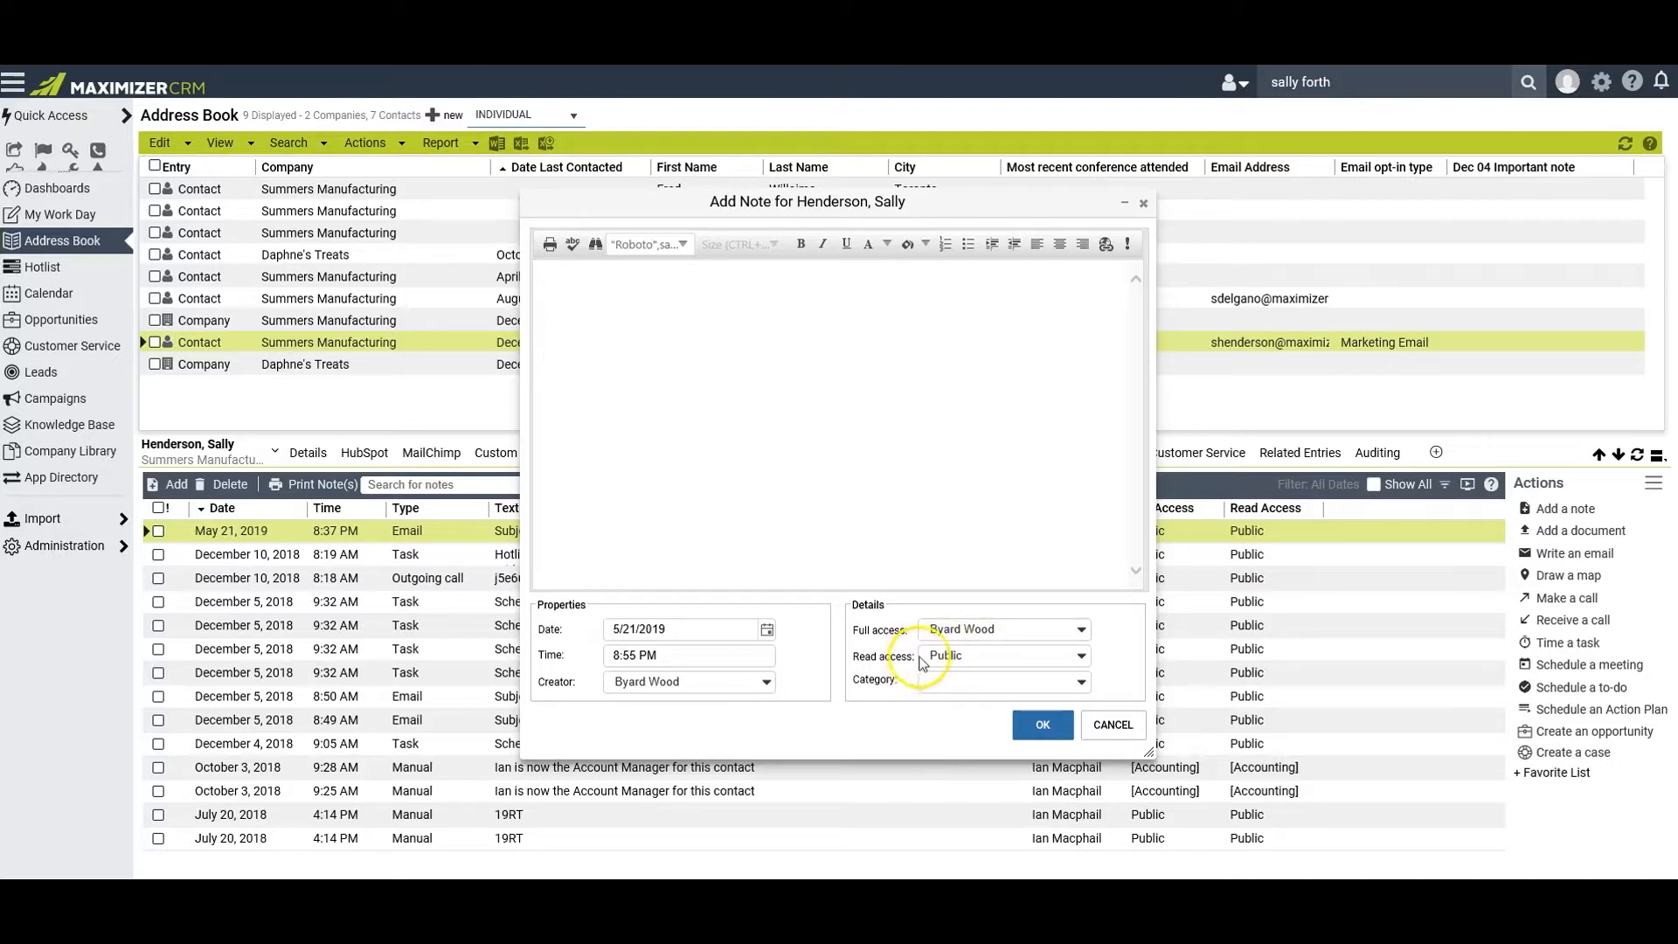
click(984, 656)
click(996, 682)
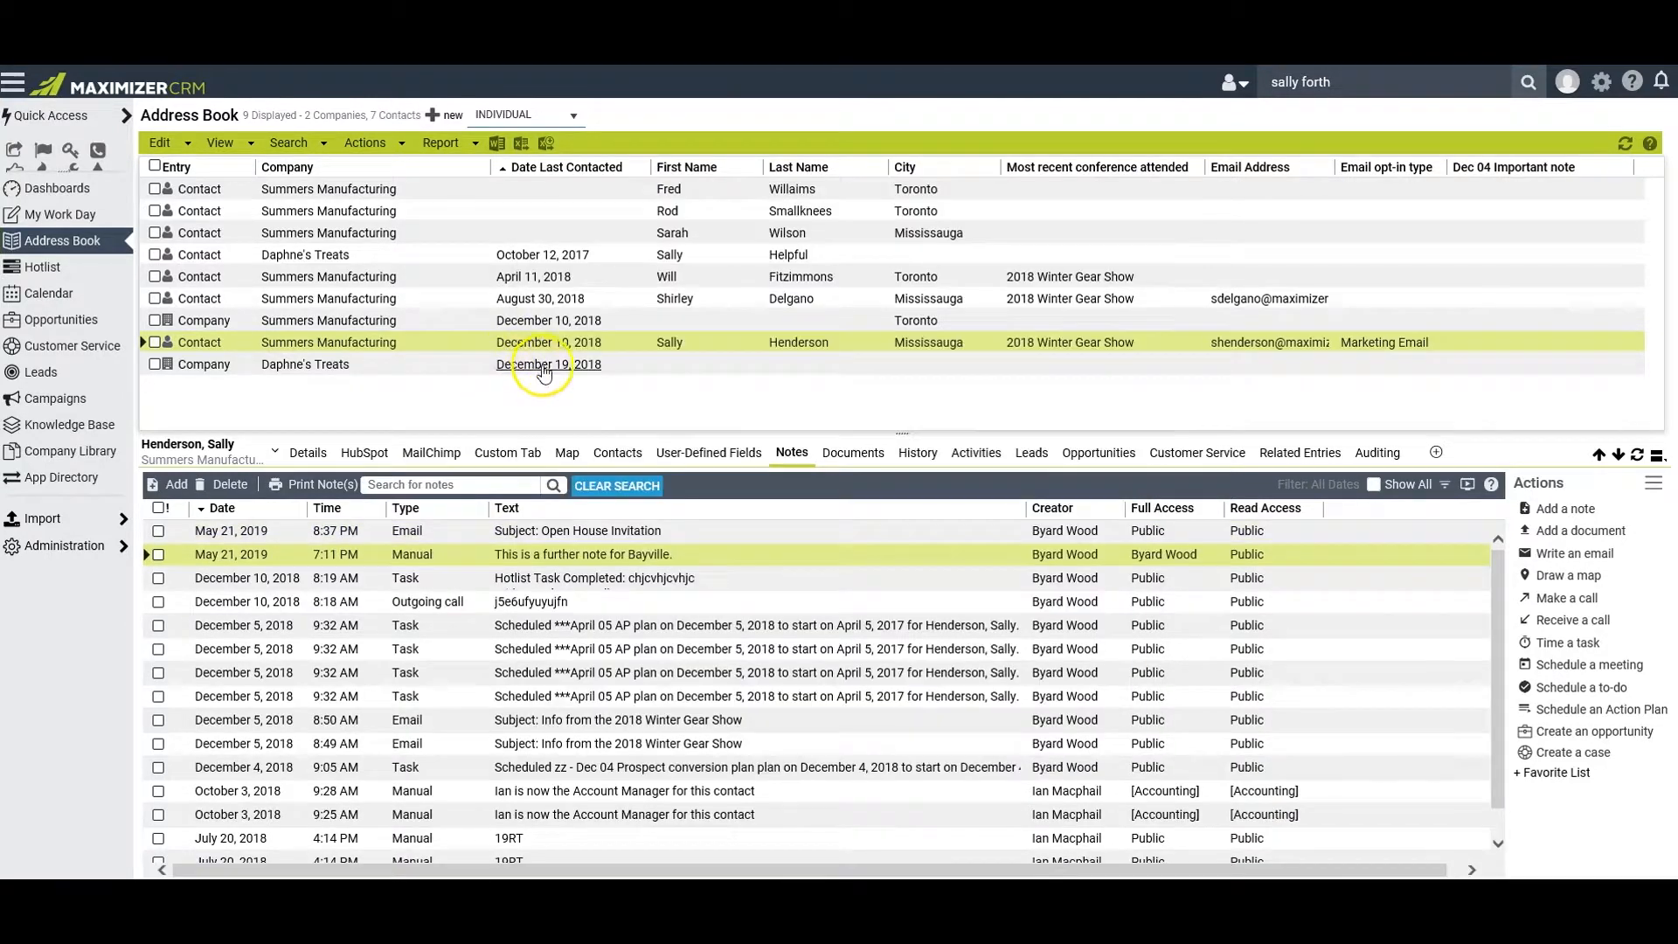
Create a Hotlist task for the Daphne's Treats contact dated 5/27/2019 with the activity "Assemble all documents, samples, and presentation materials"
click(441, 254)
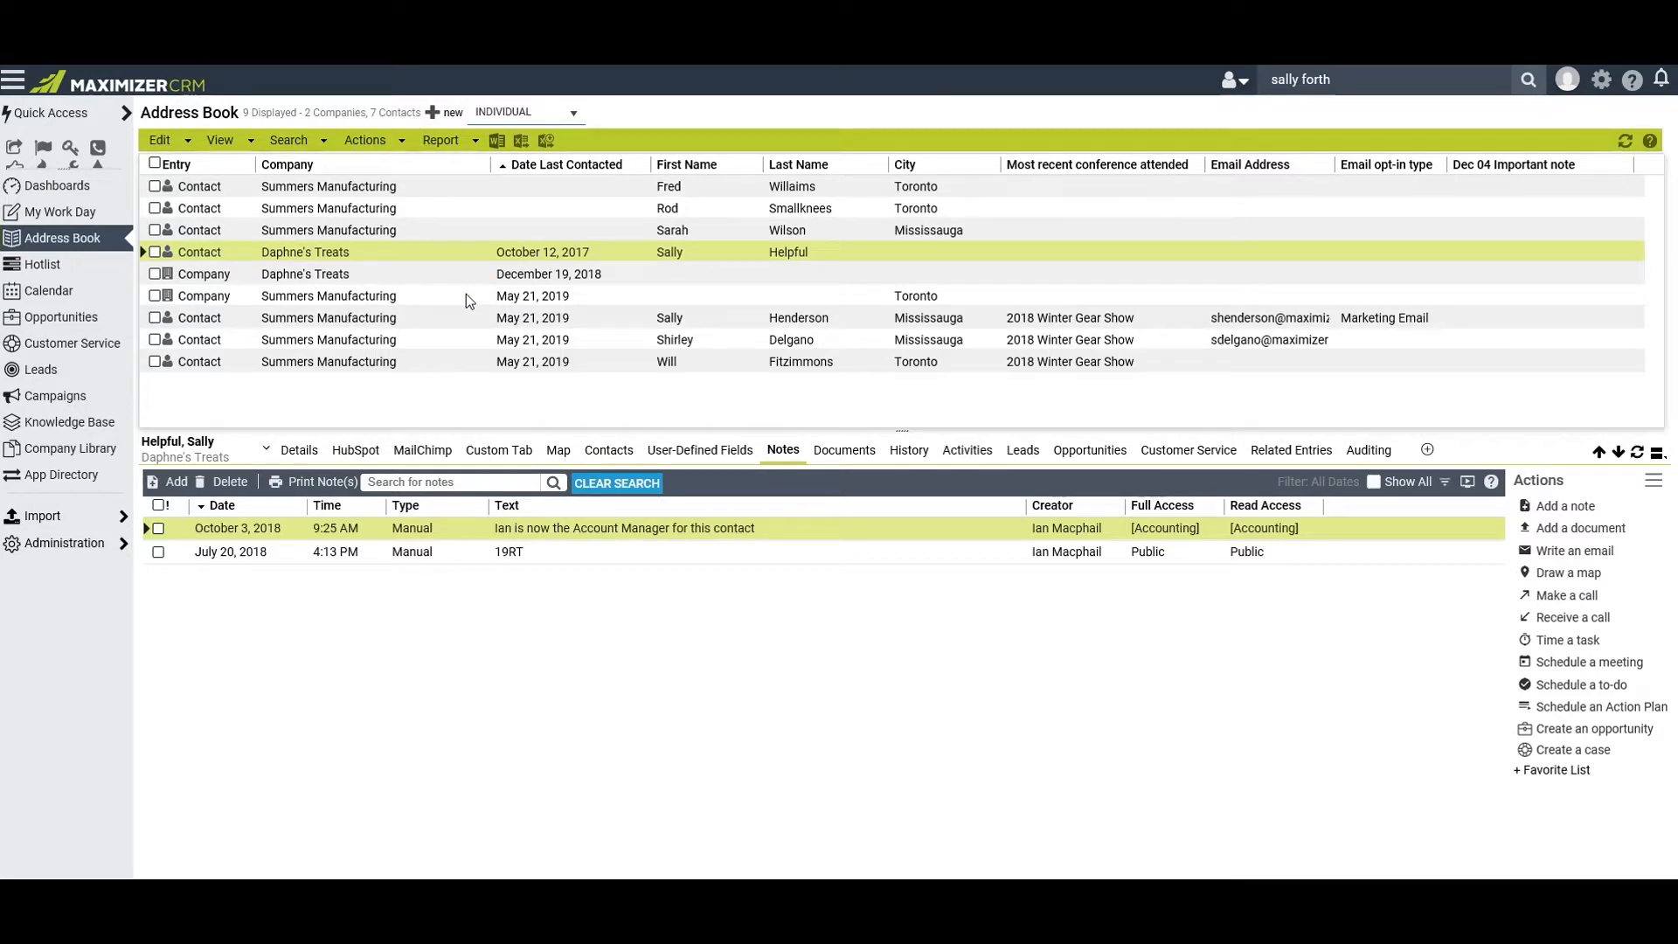
click(977, 451)
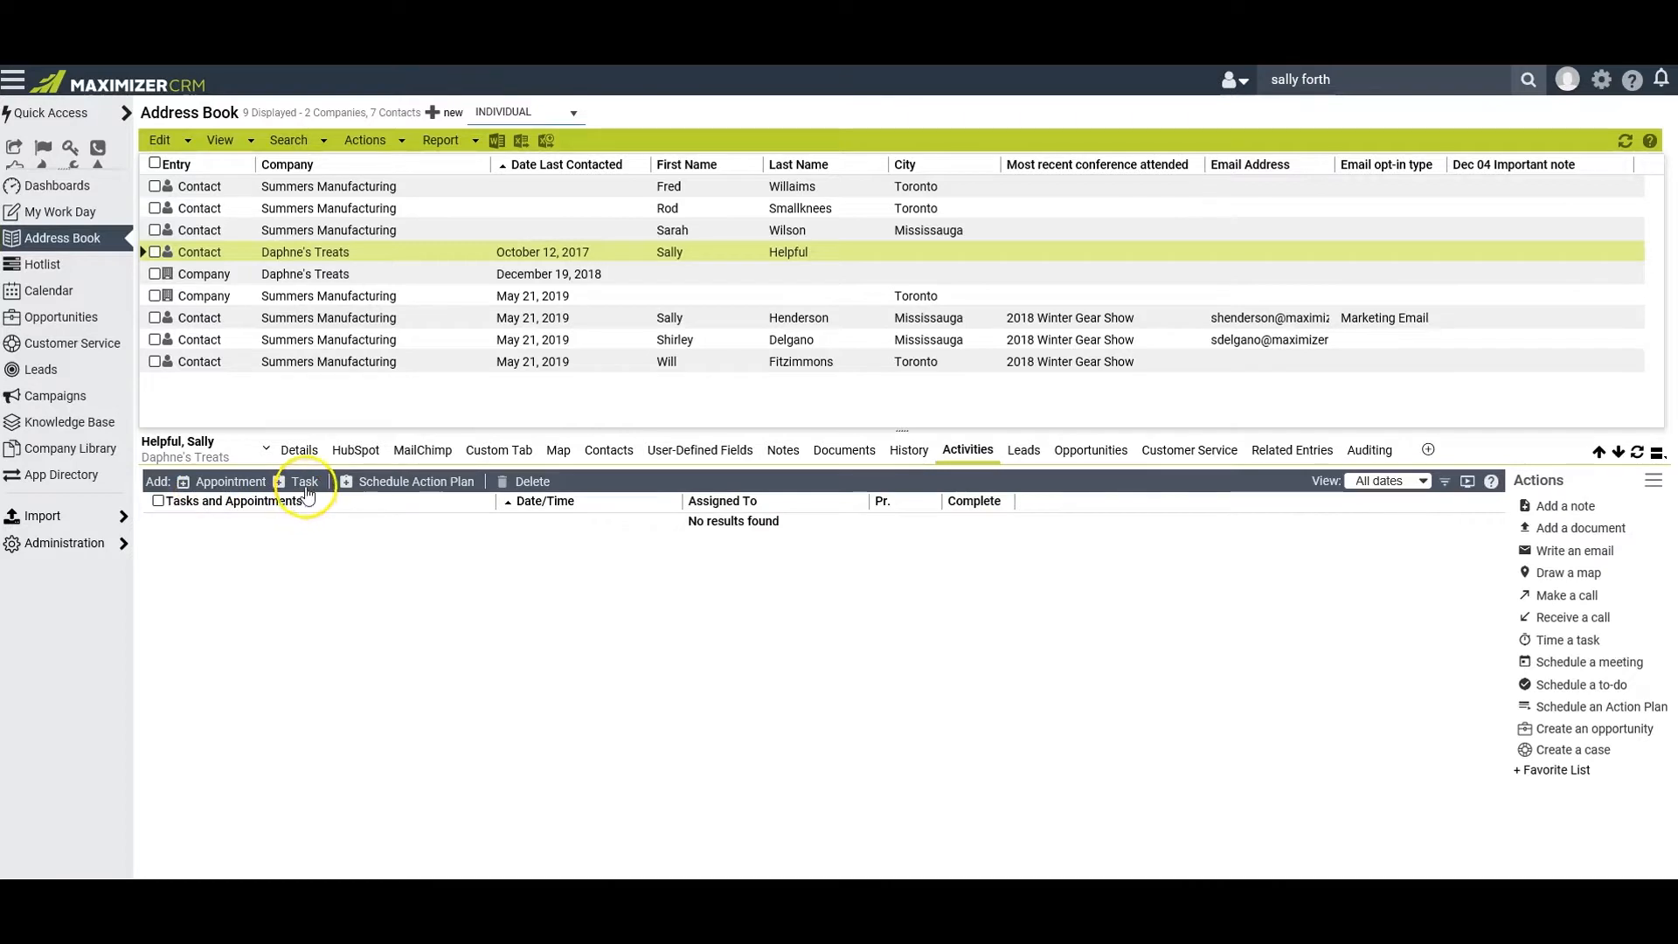
click(305, 483)
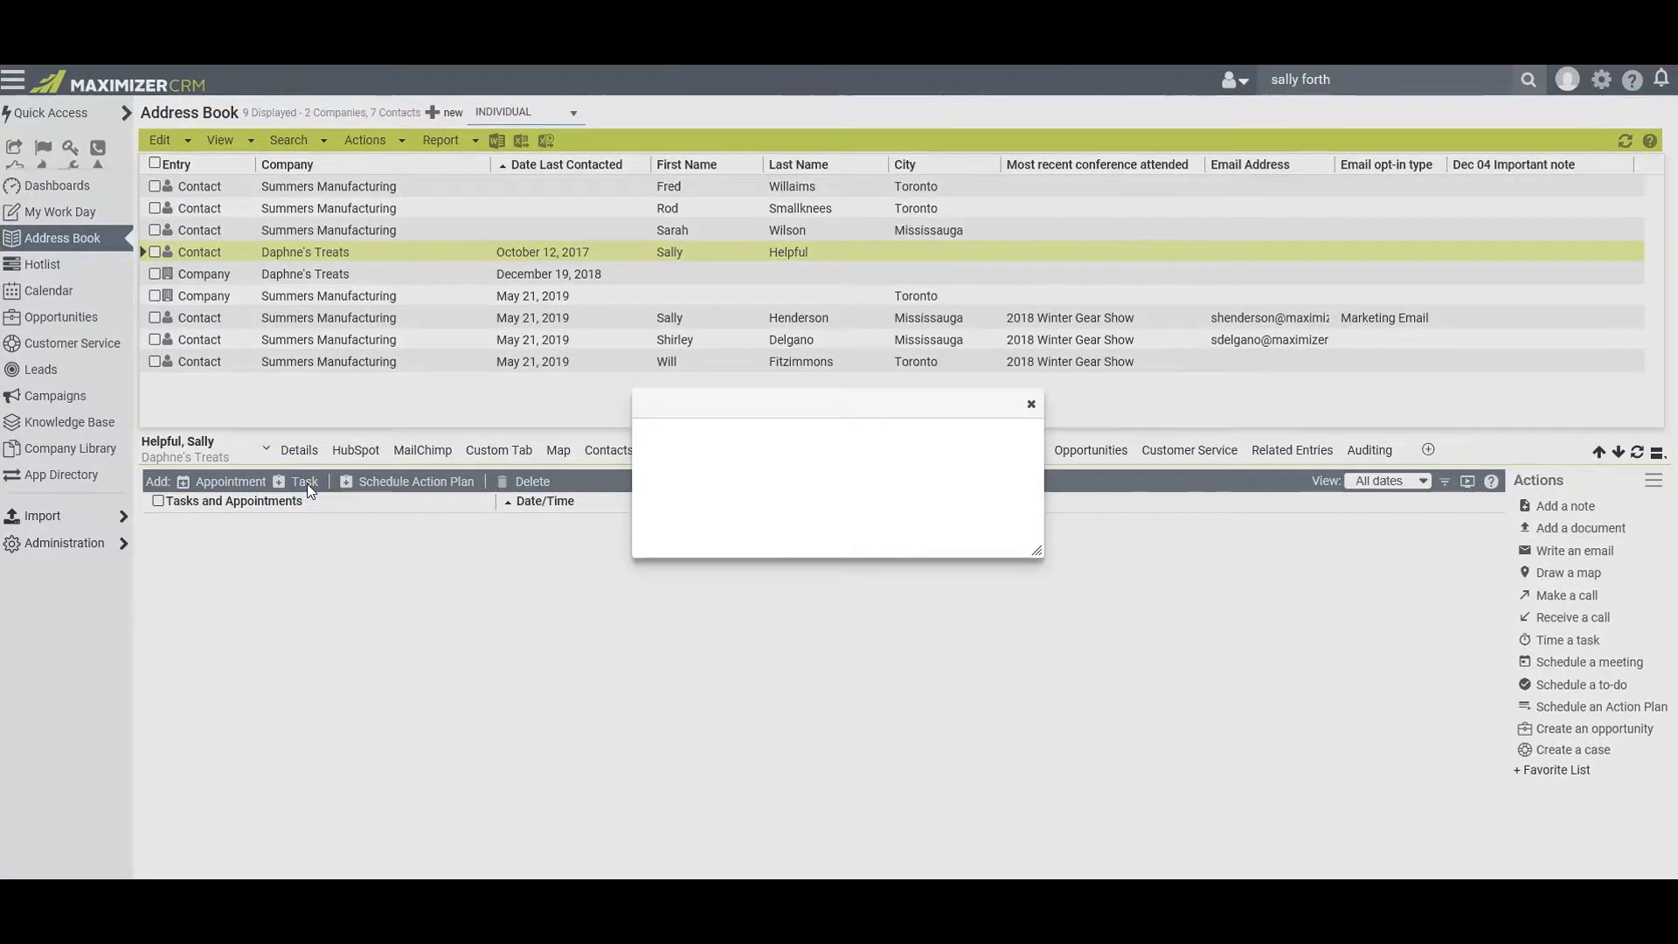
click(1015, 298)
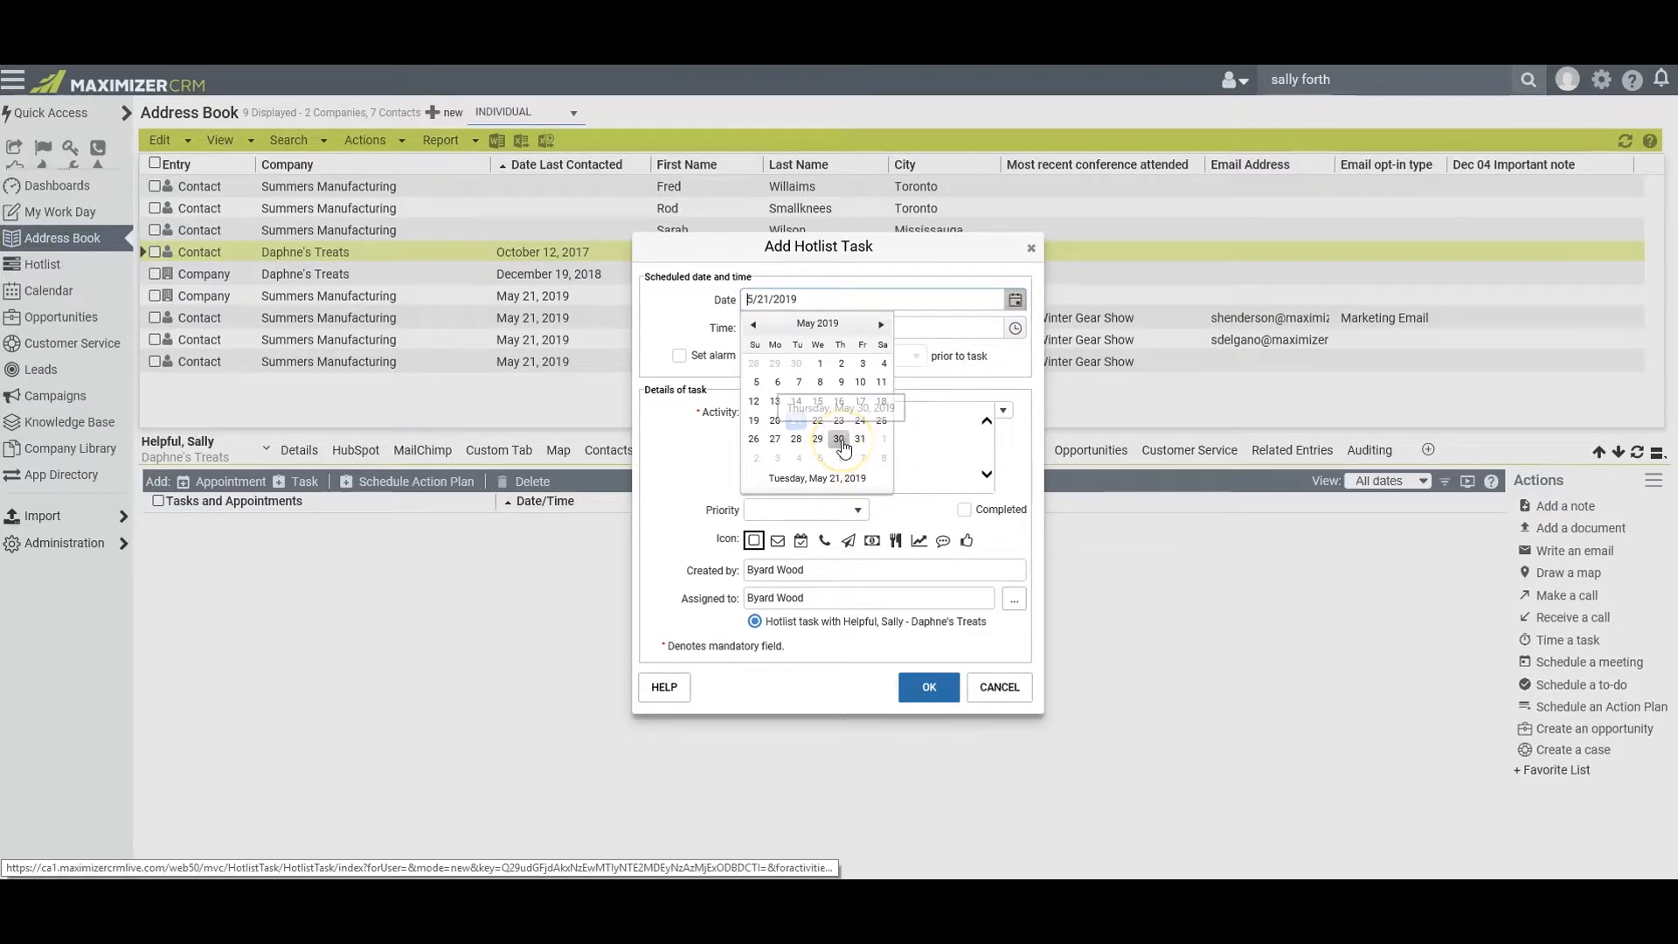
click(775, 439)
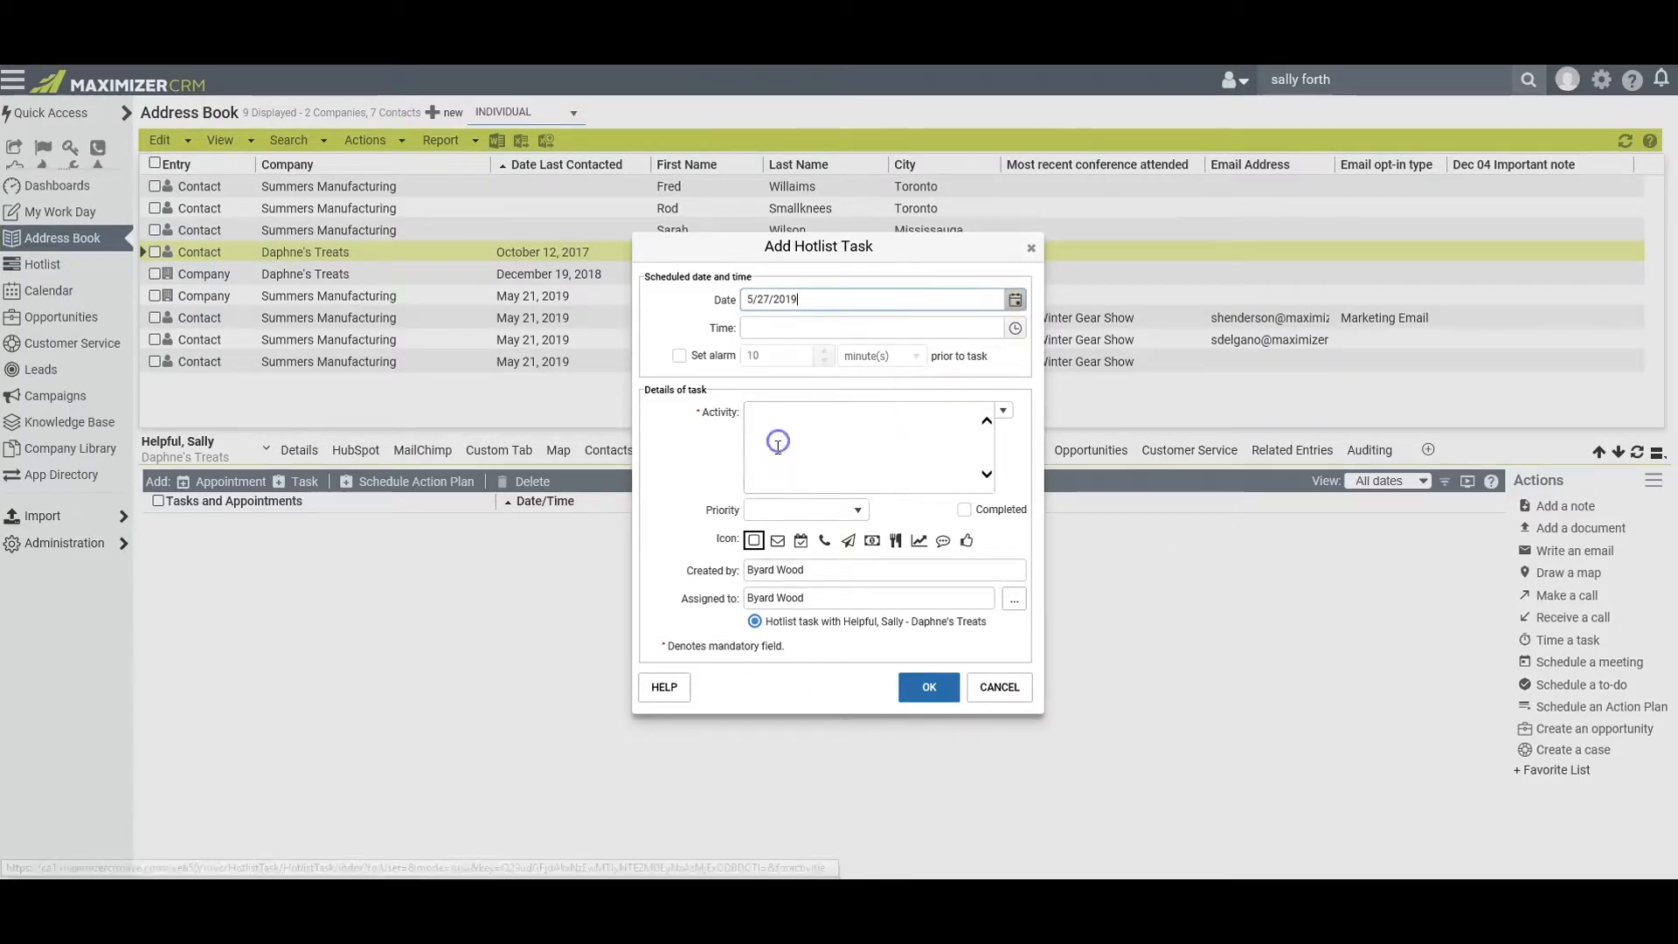
click(767, 424)
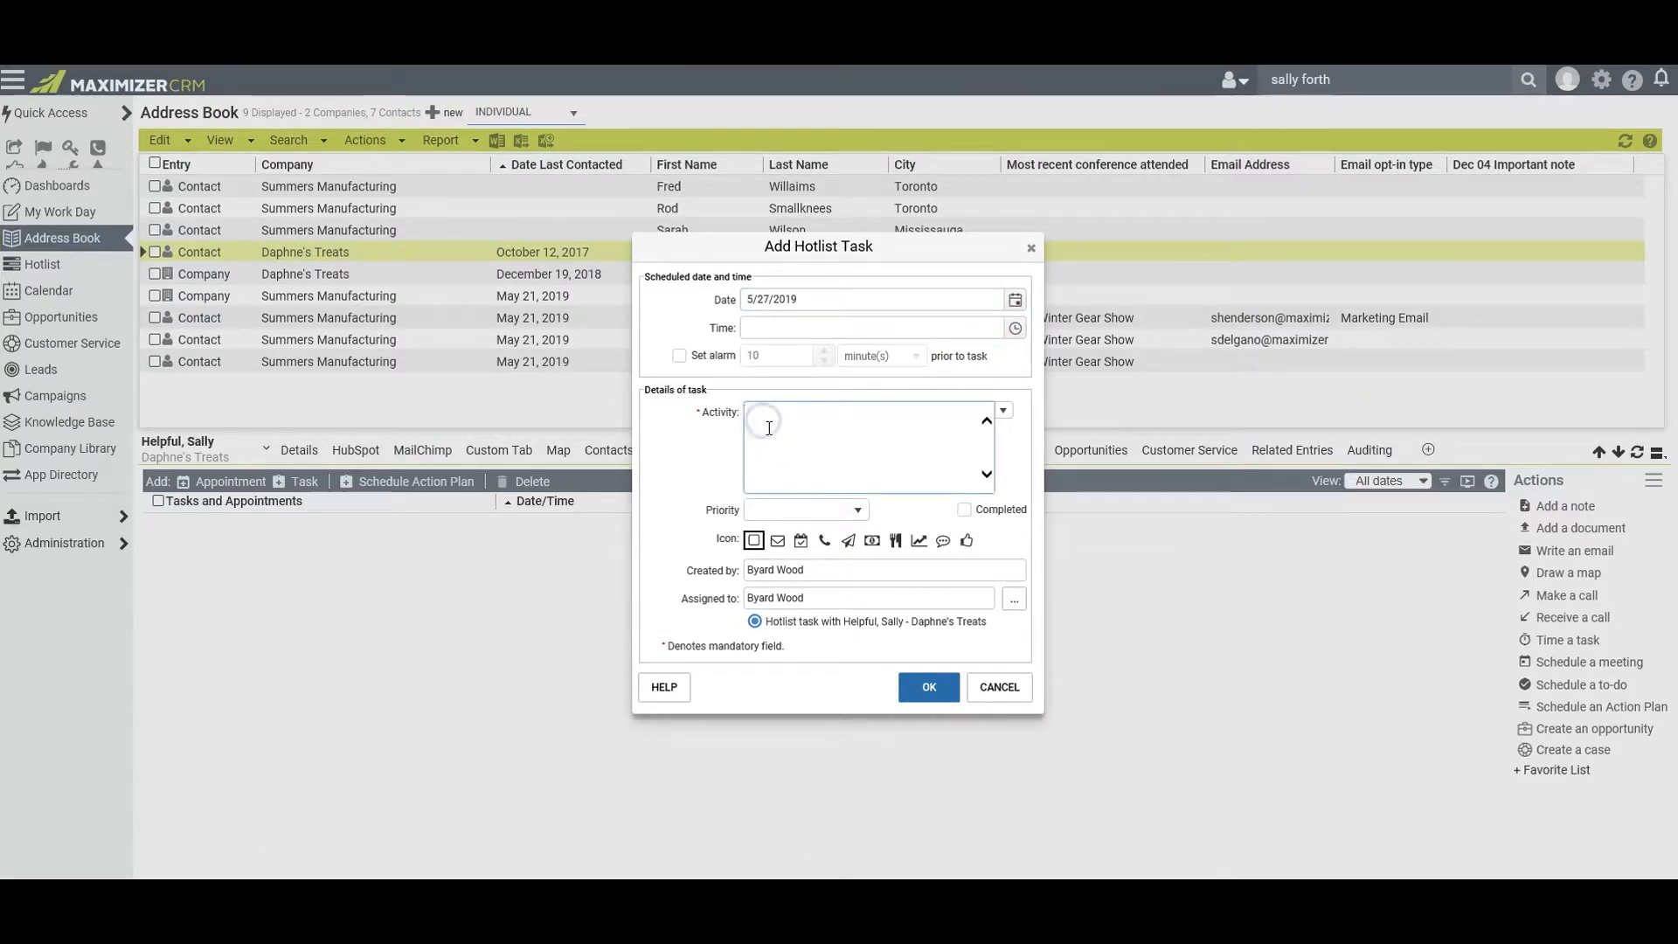
text(Assemble all documents, samples, and presentation materials)
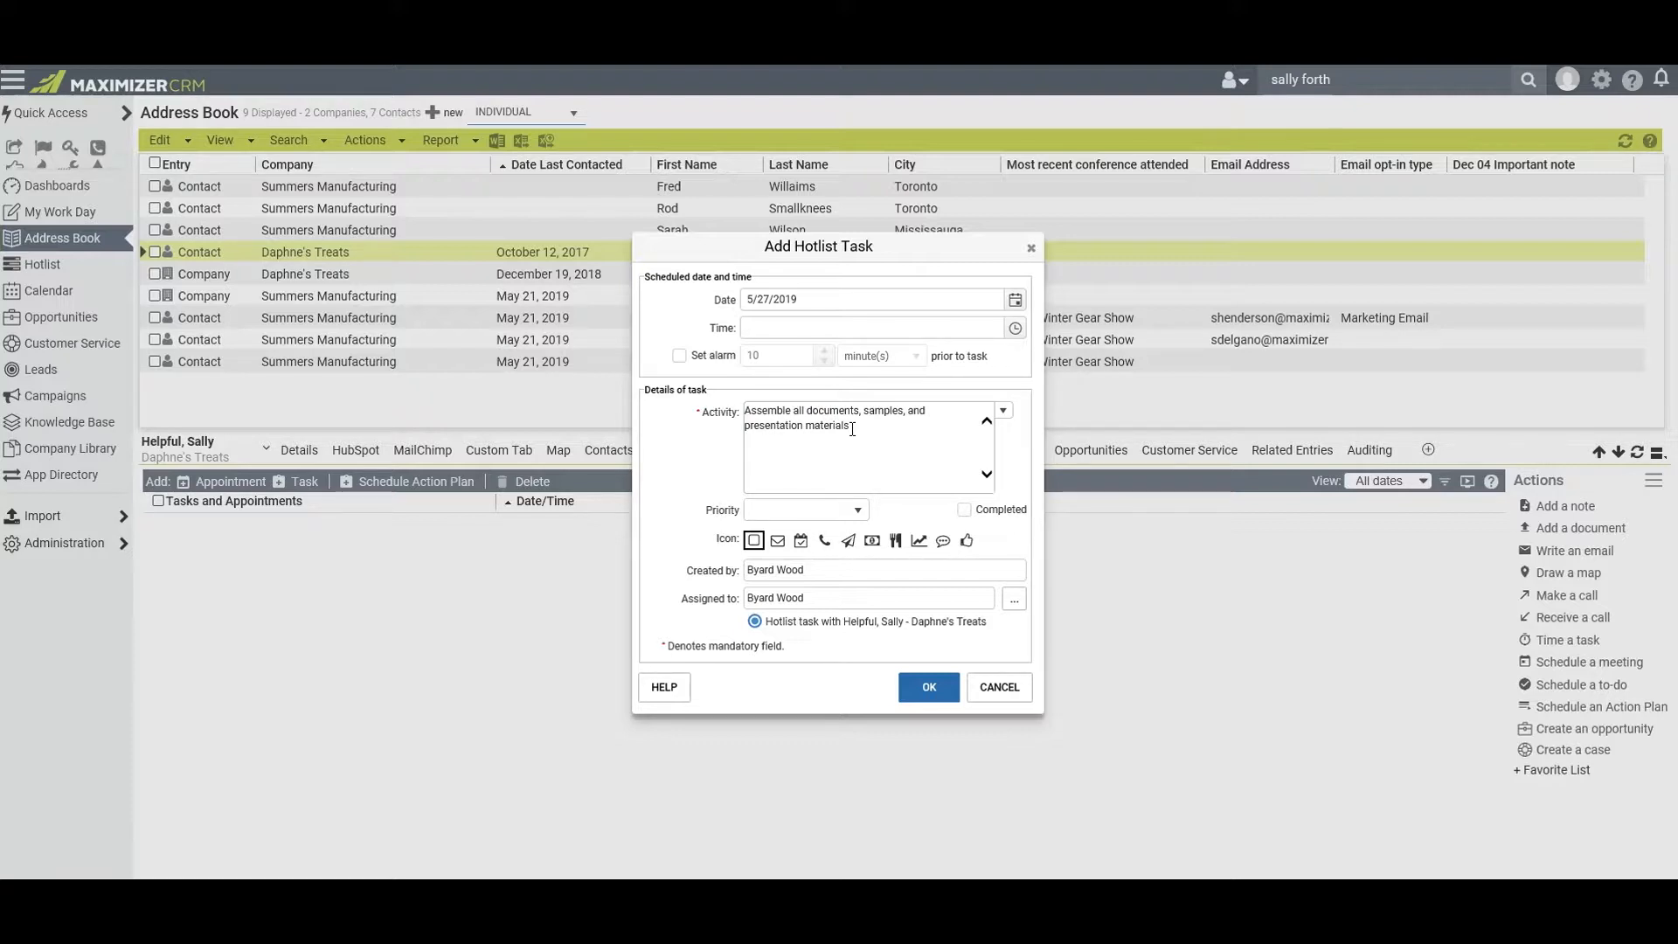
Assign the task to the first user in the list, save it with the confirmation, and go to the notification email's body
click(1013, 599)
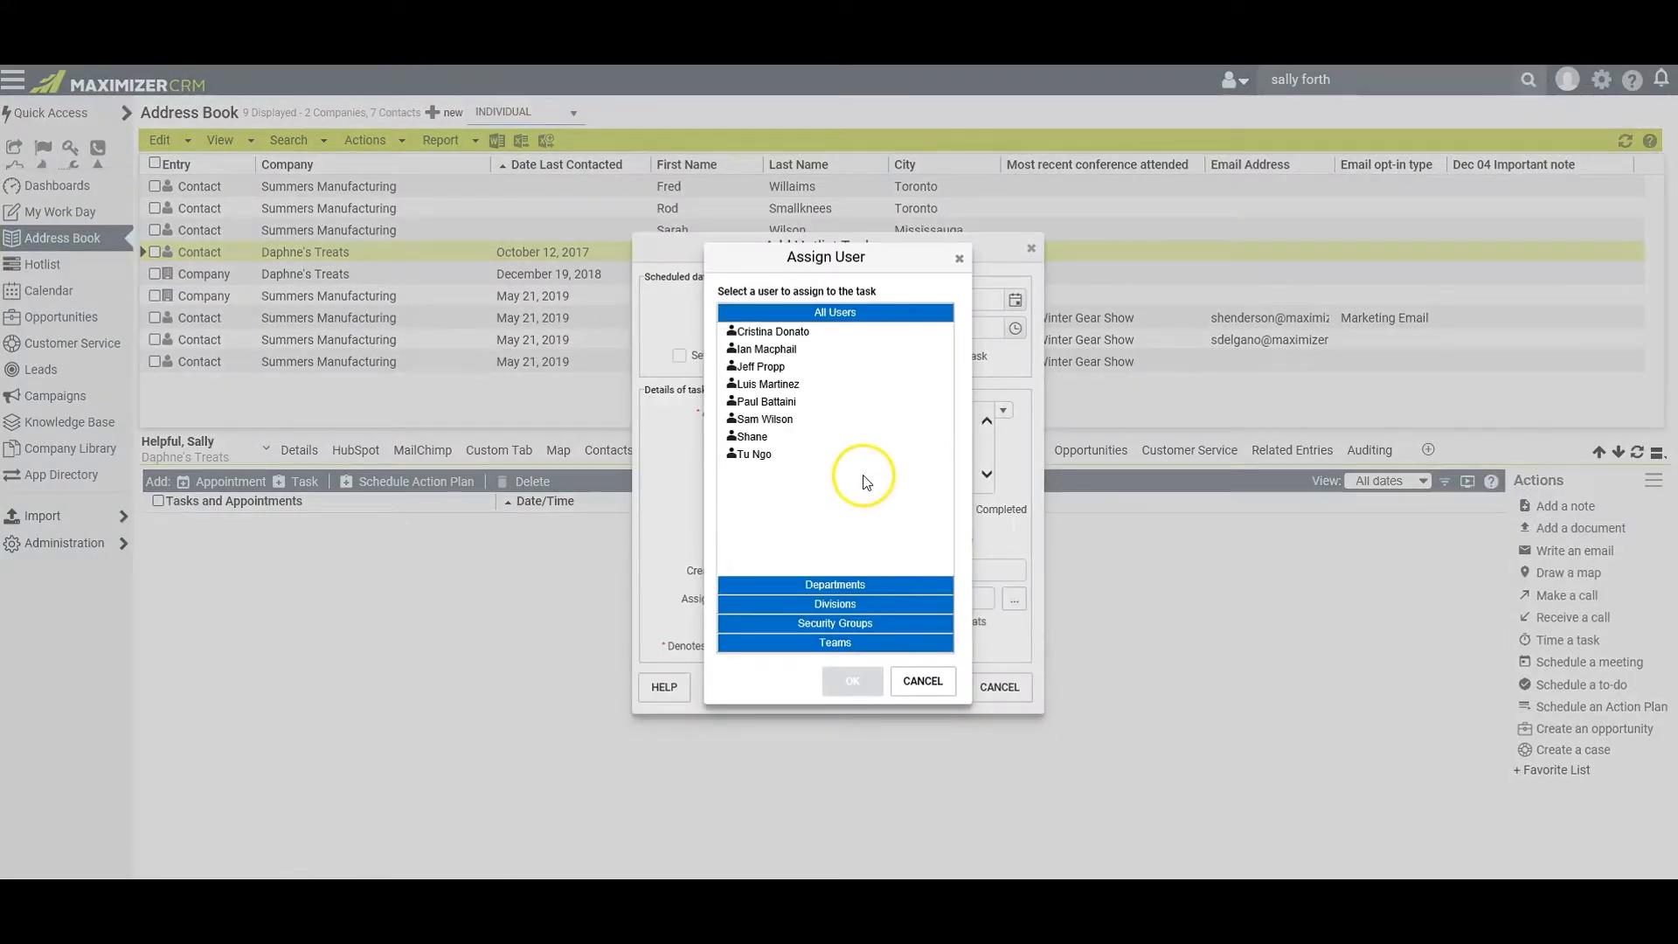
click(791, 332)
click(852, 681)
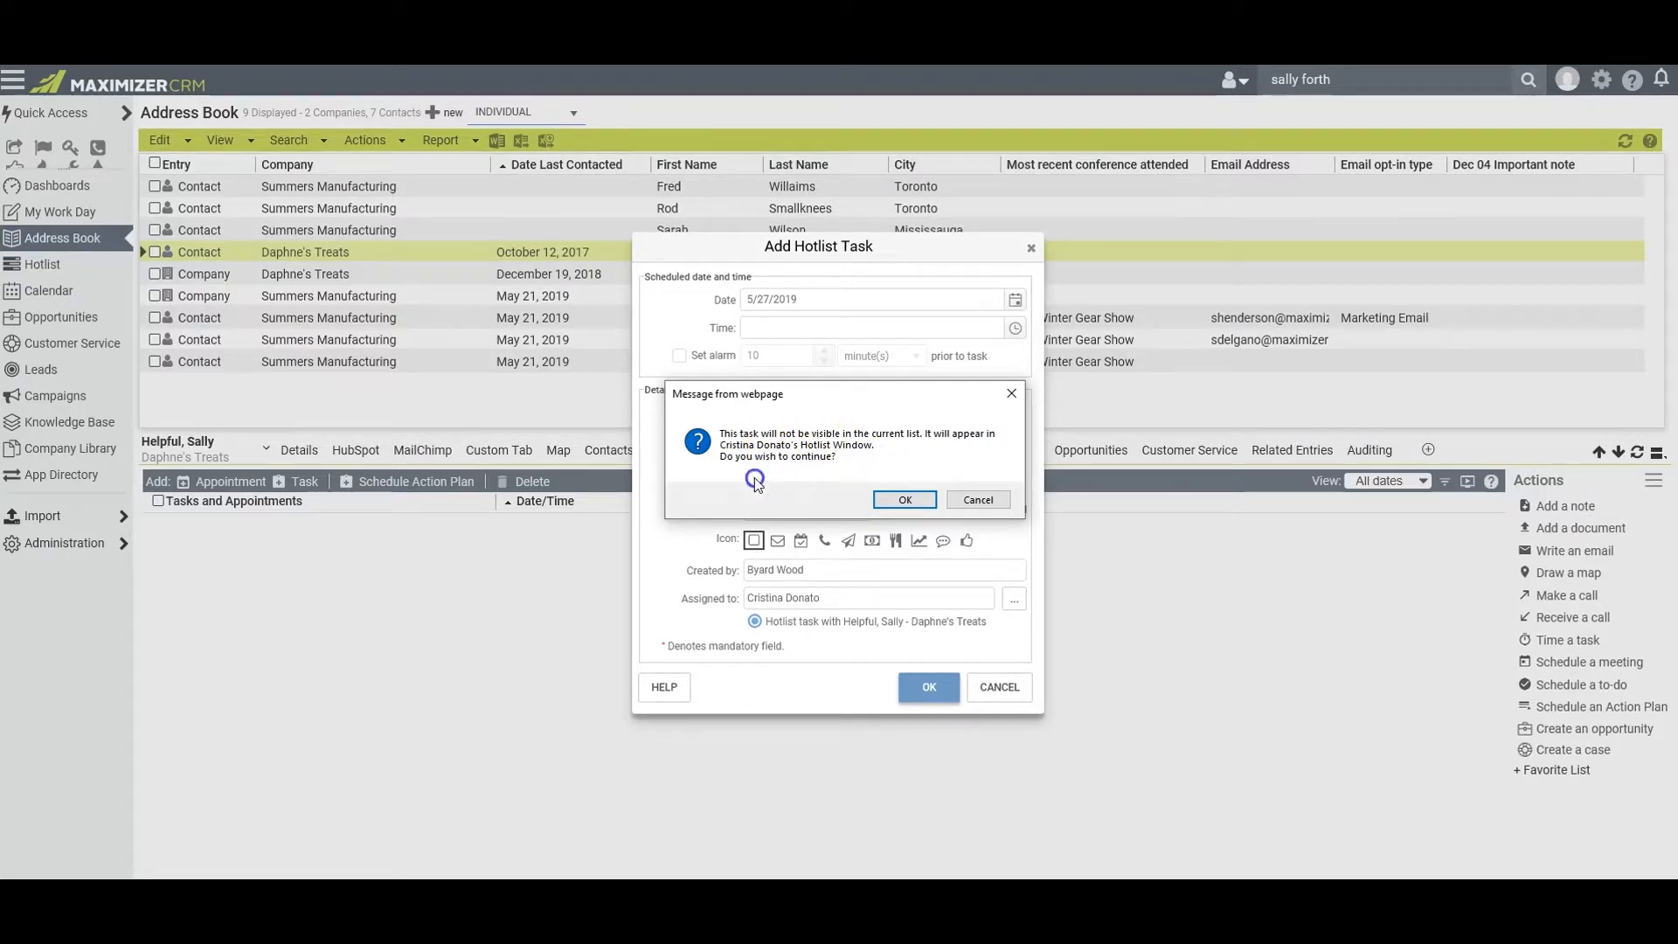
click(902, 504)
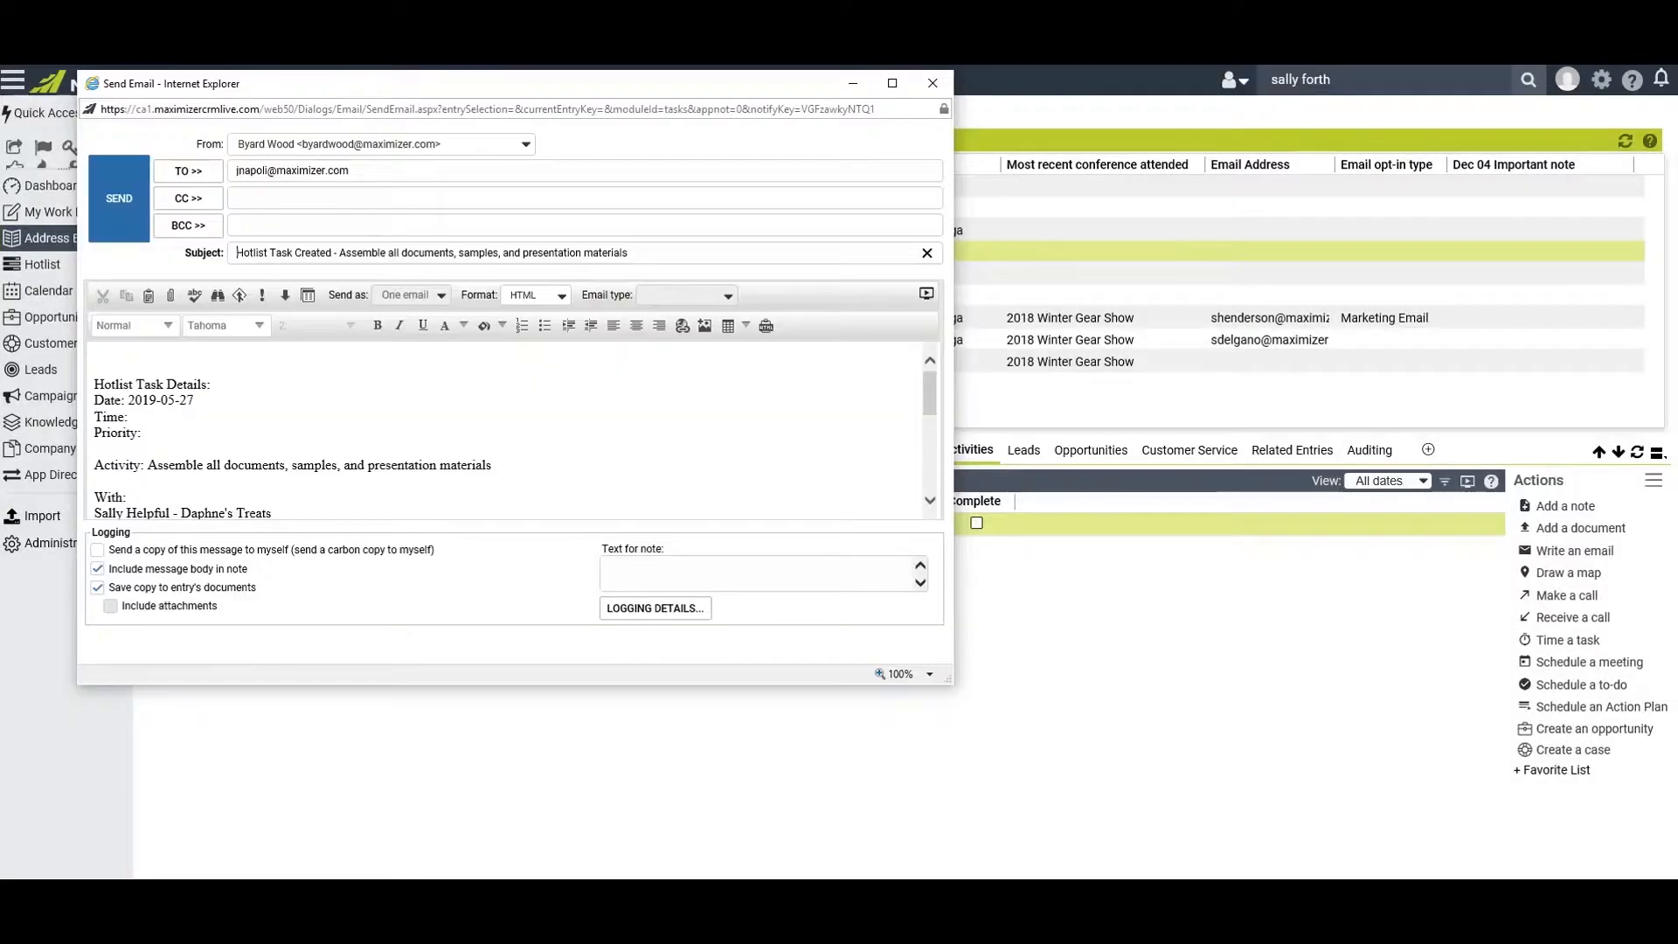
click(133, 359)
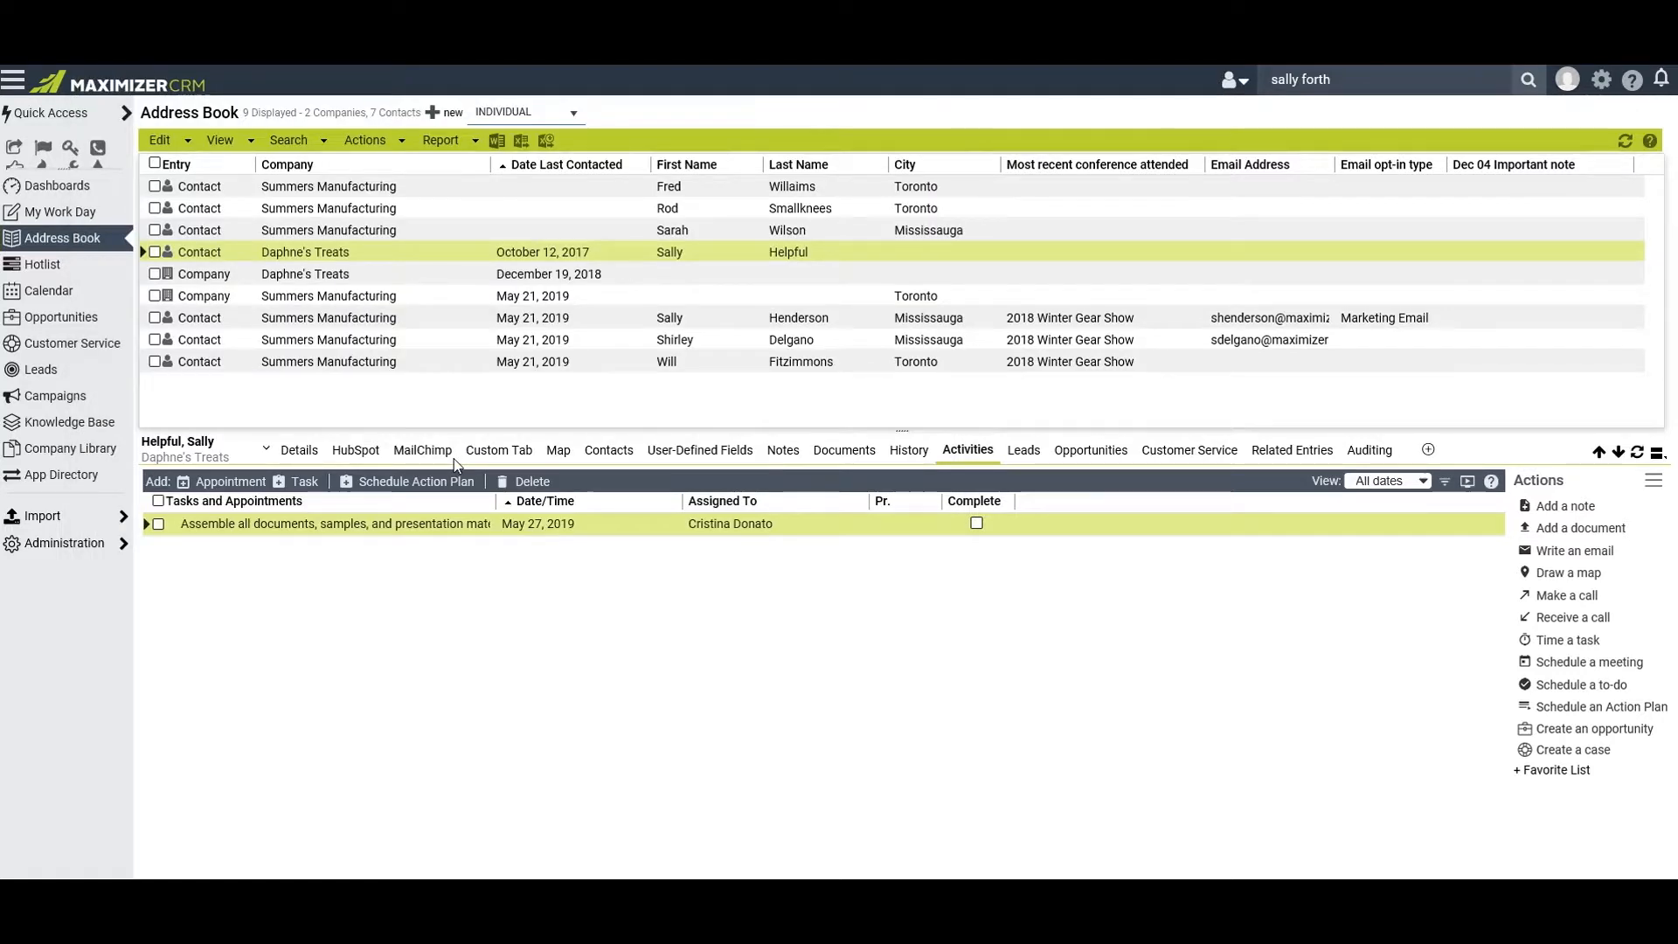
click(458, 473)
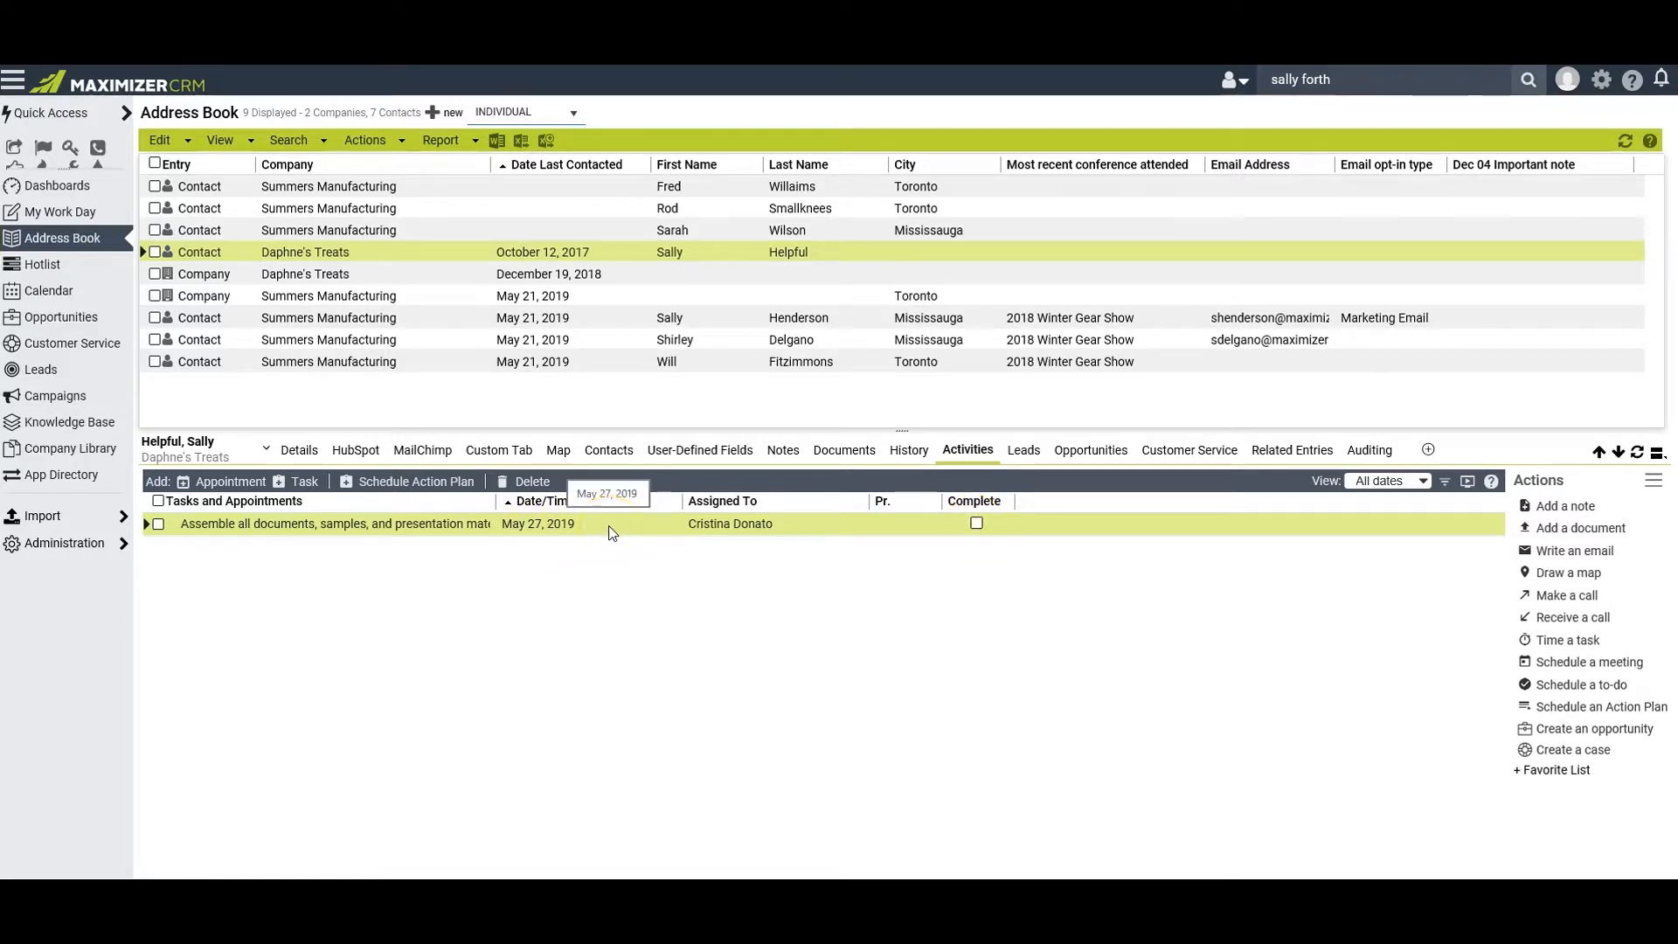
Start an appointment with the Daphne's Treats contact on 5/30/2019 from 10:00 AM to 11:00 AM
click(975, 454)
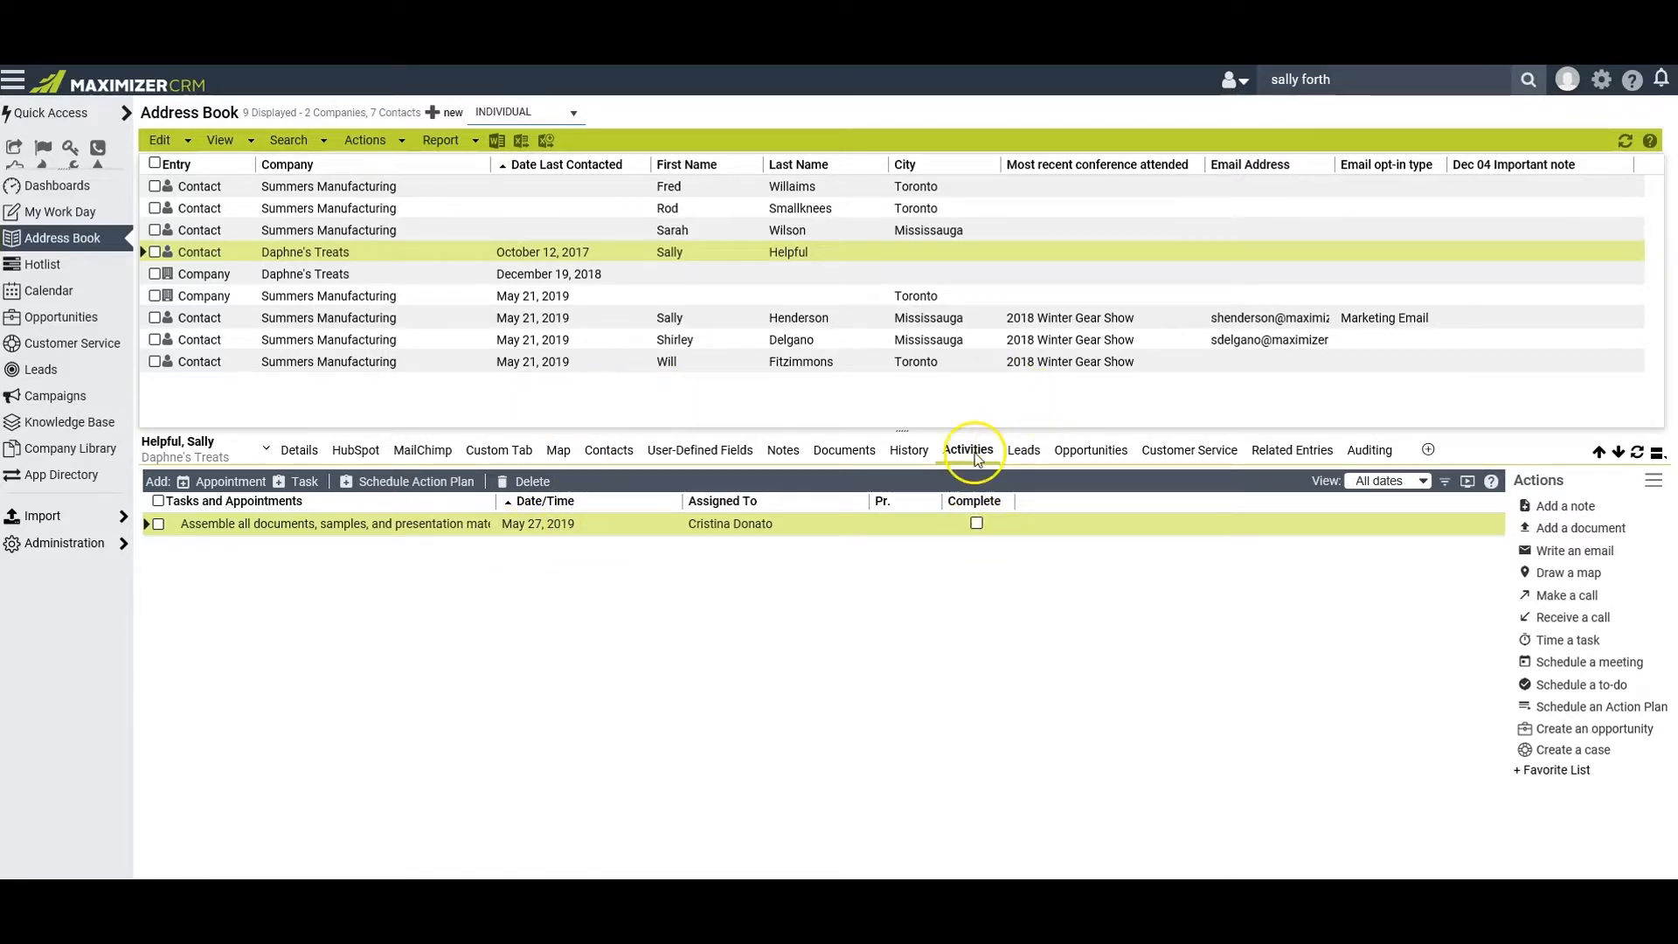
click(974, 454)
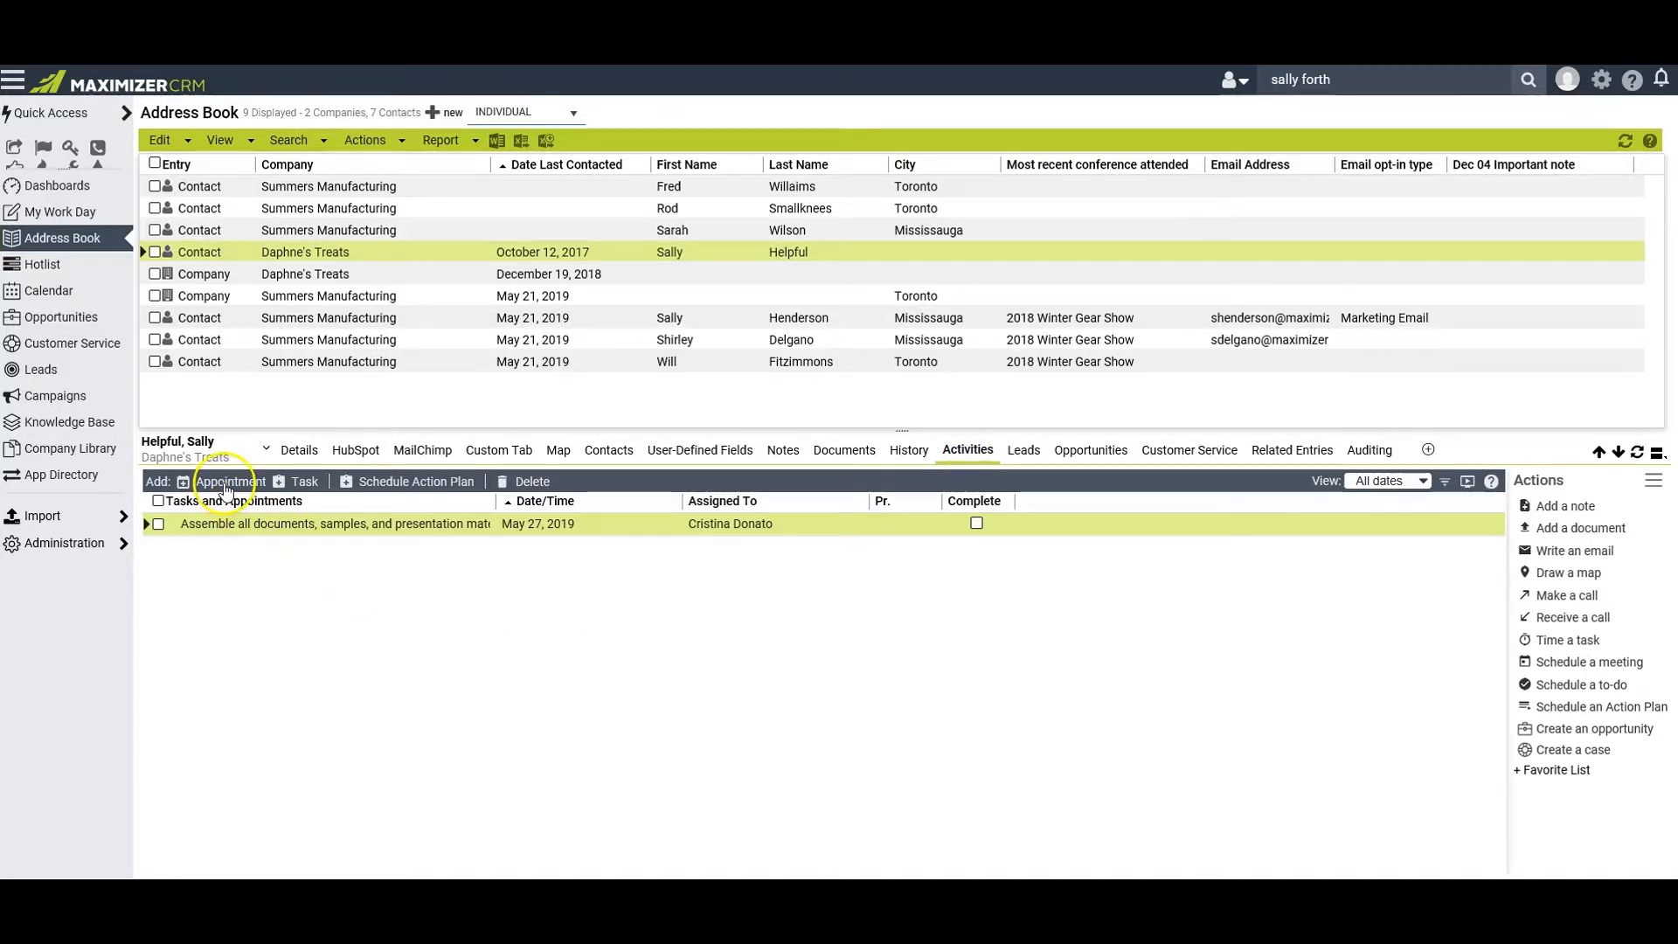
click(227, 483)
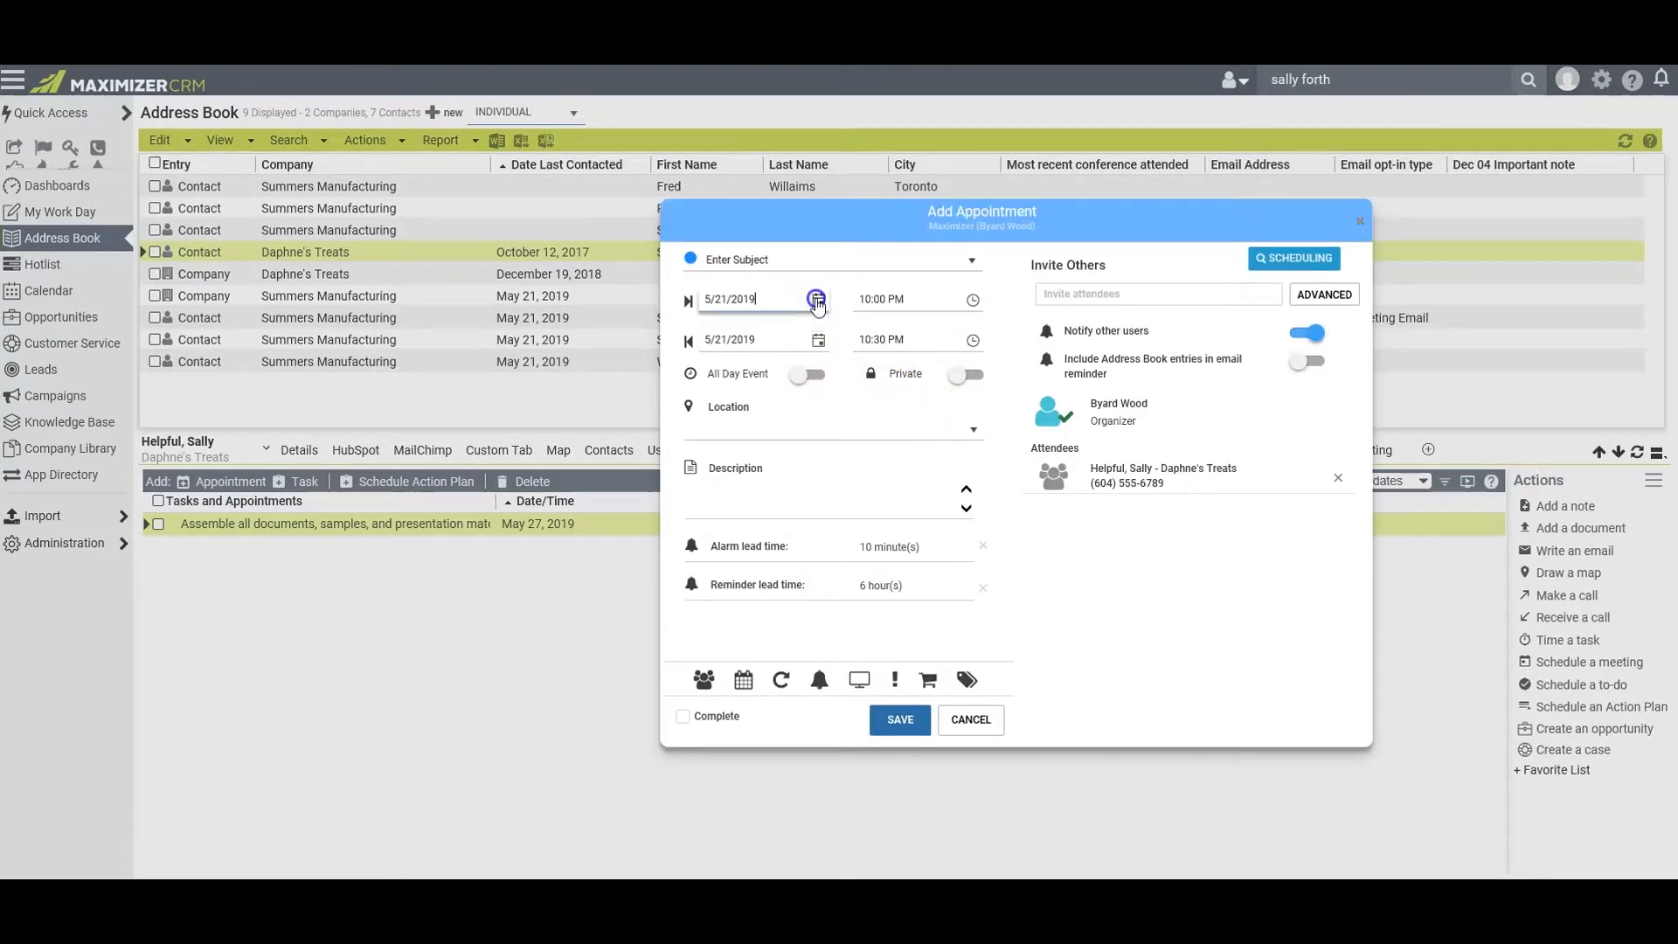
click(816, 300)
click(835, 498)
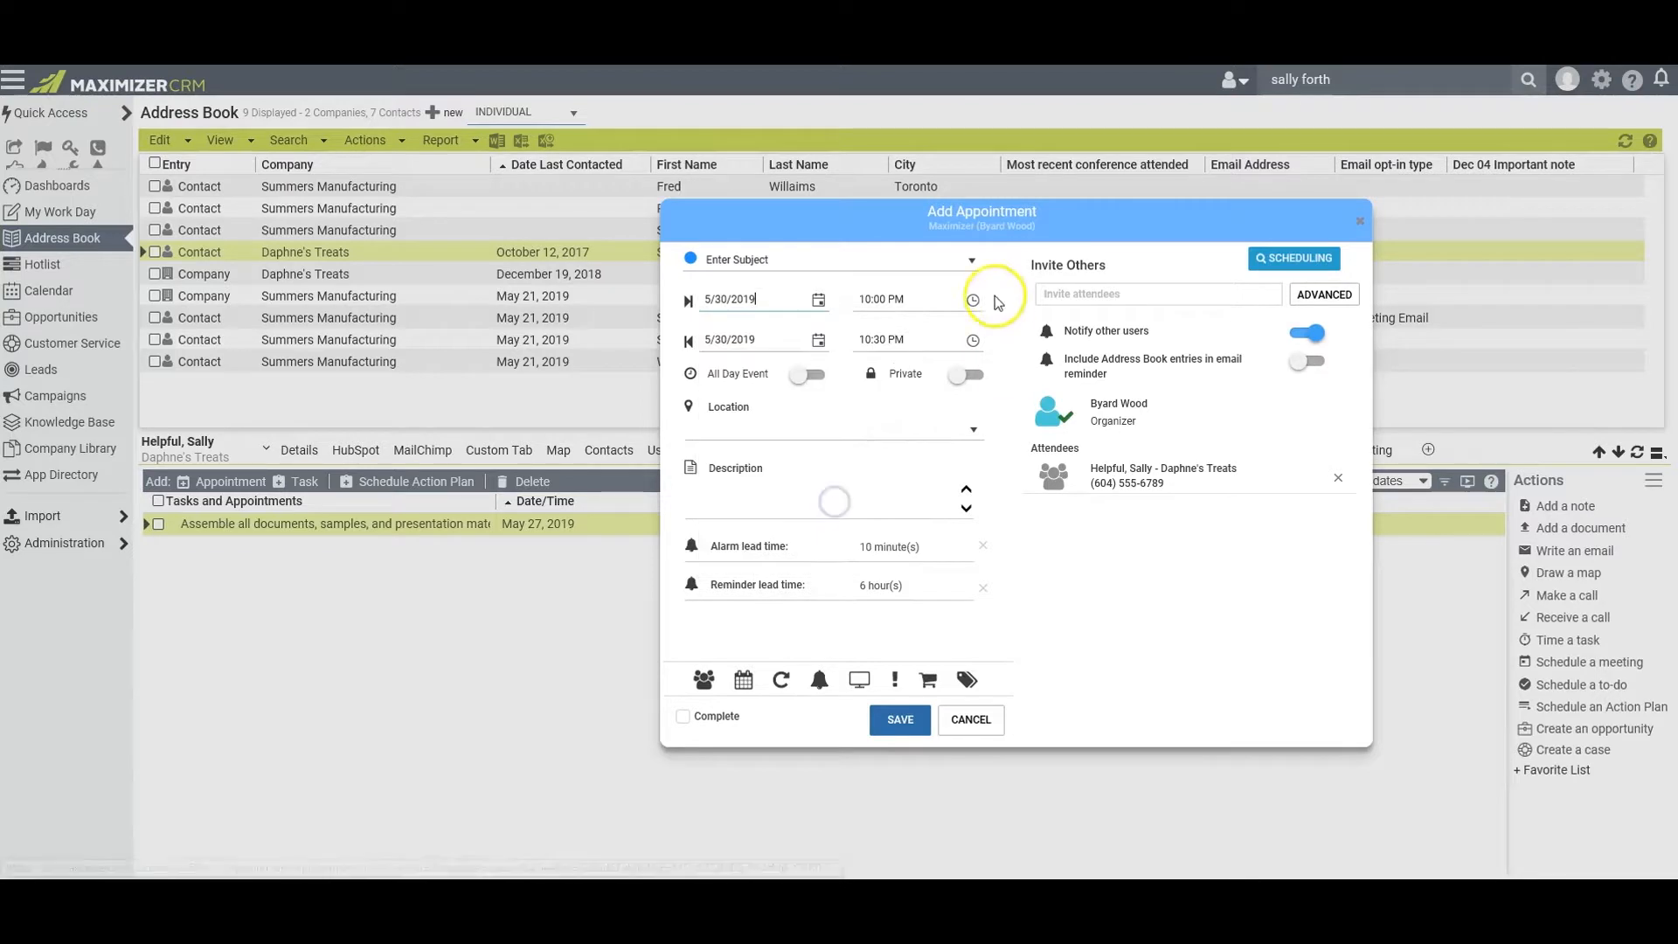
click(975, 304)
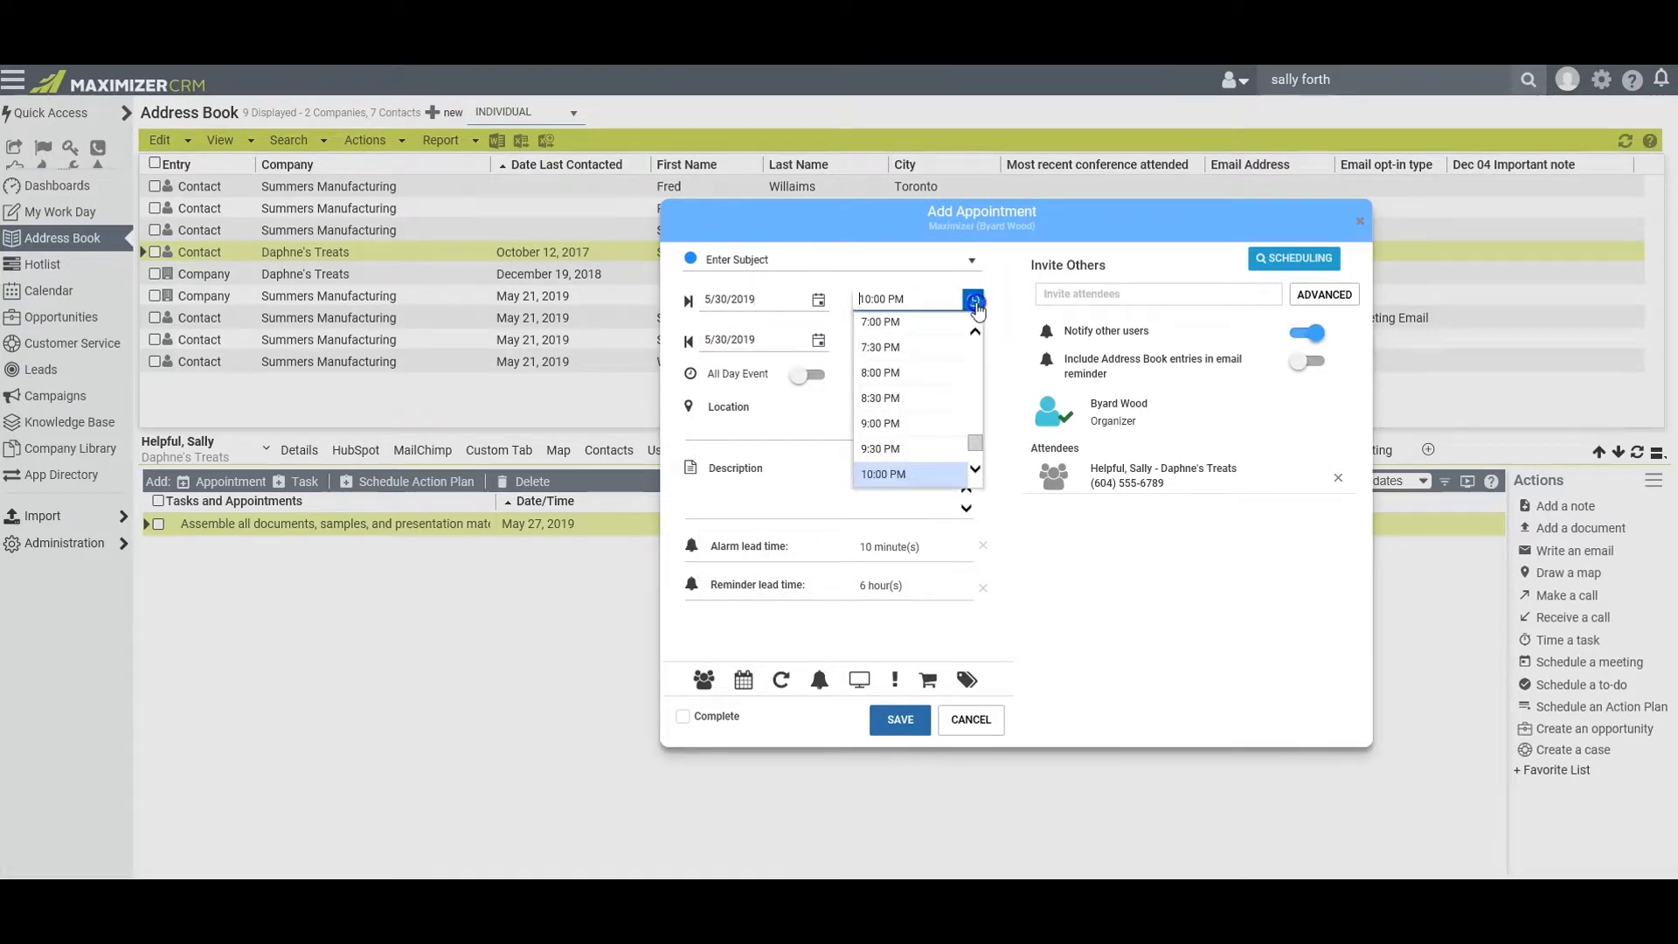
click(985, 354)
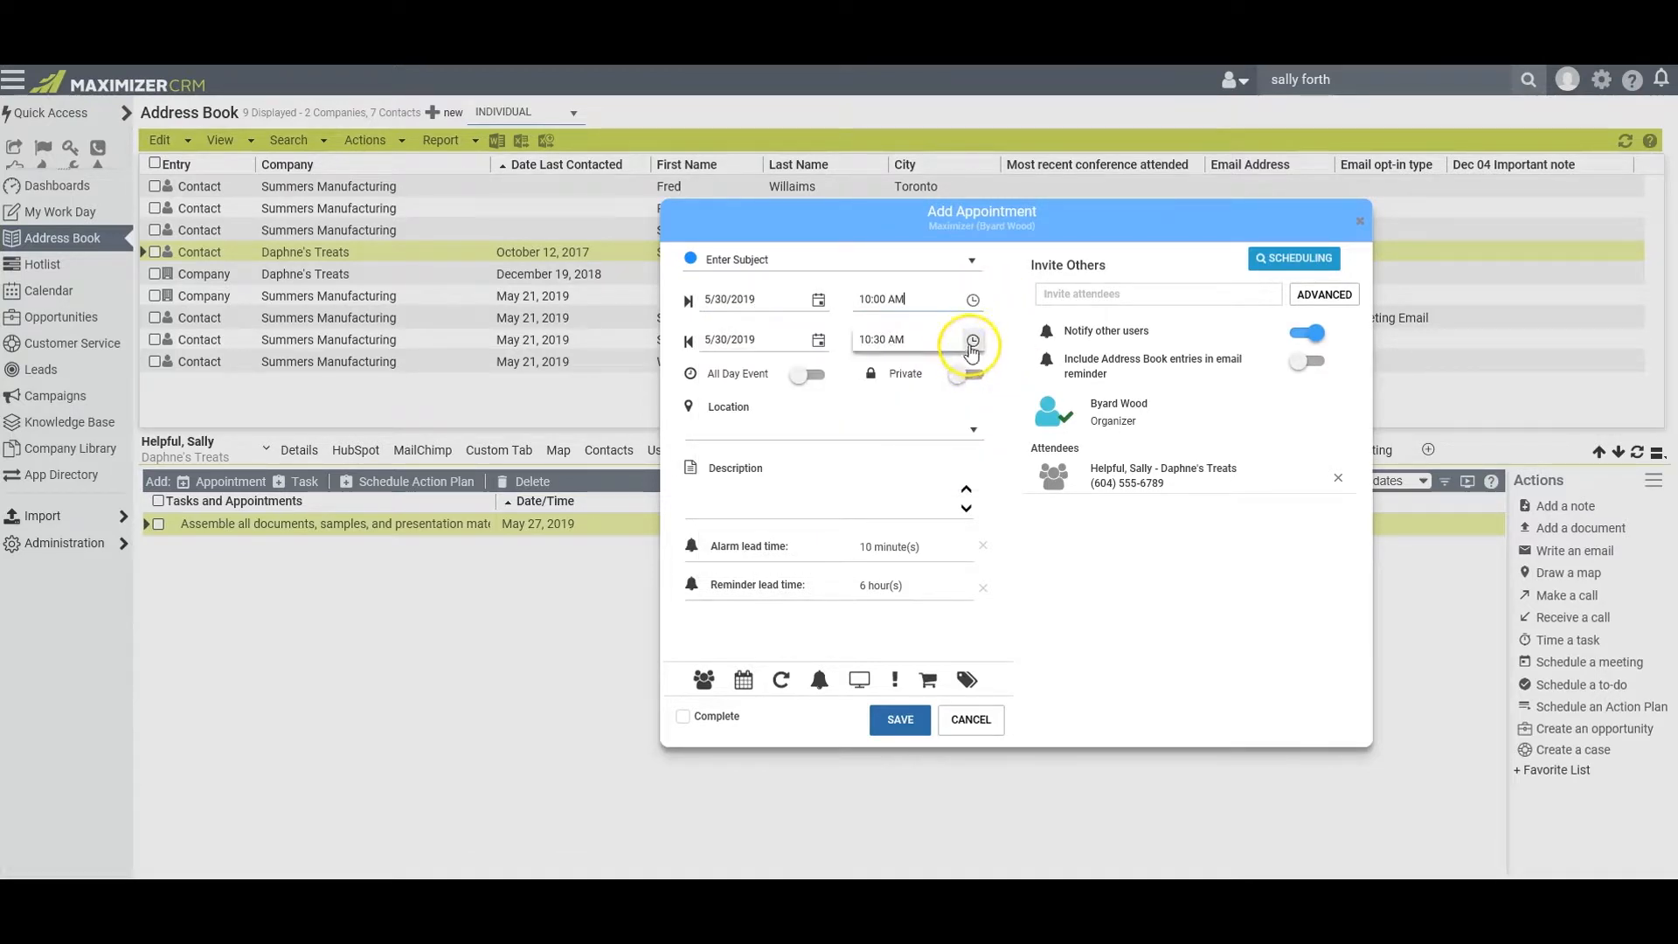
click(972, 340)
click(907, 393)
Set the appointment's location to the contact's office and boardroom and its subject to "Presentation to Board of Directors"
click(711, 429)
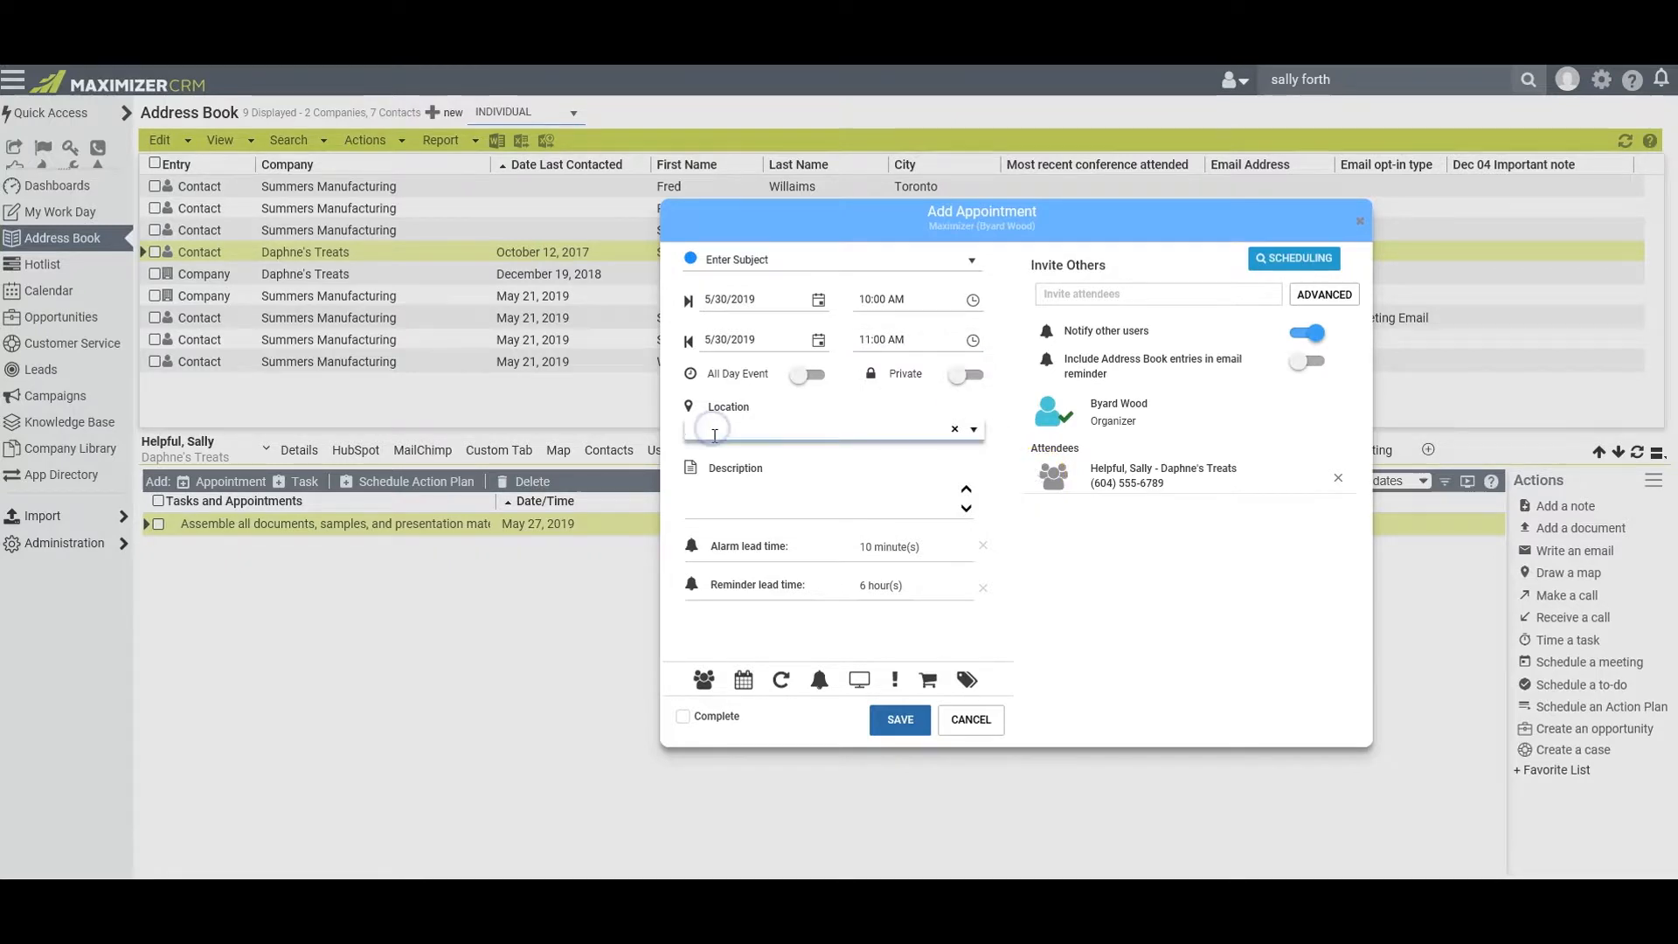
text(Sally's)
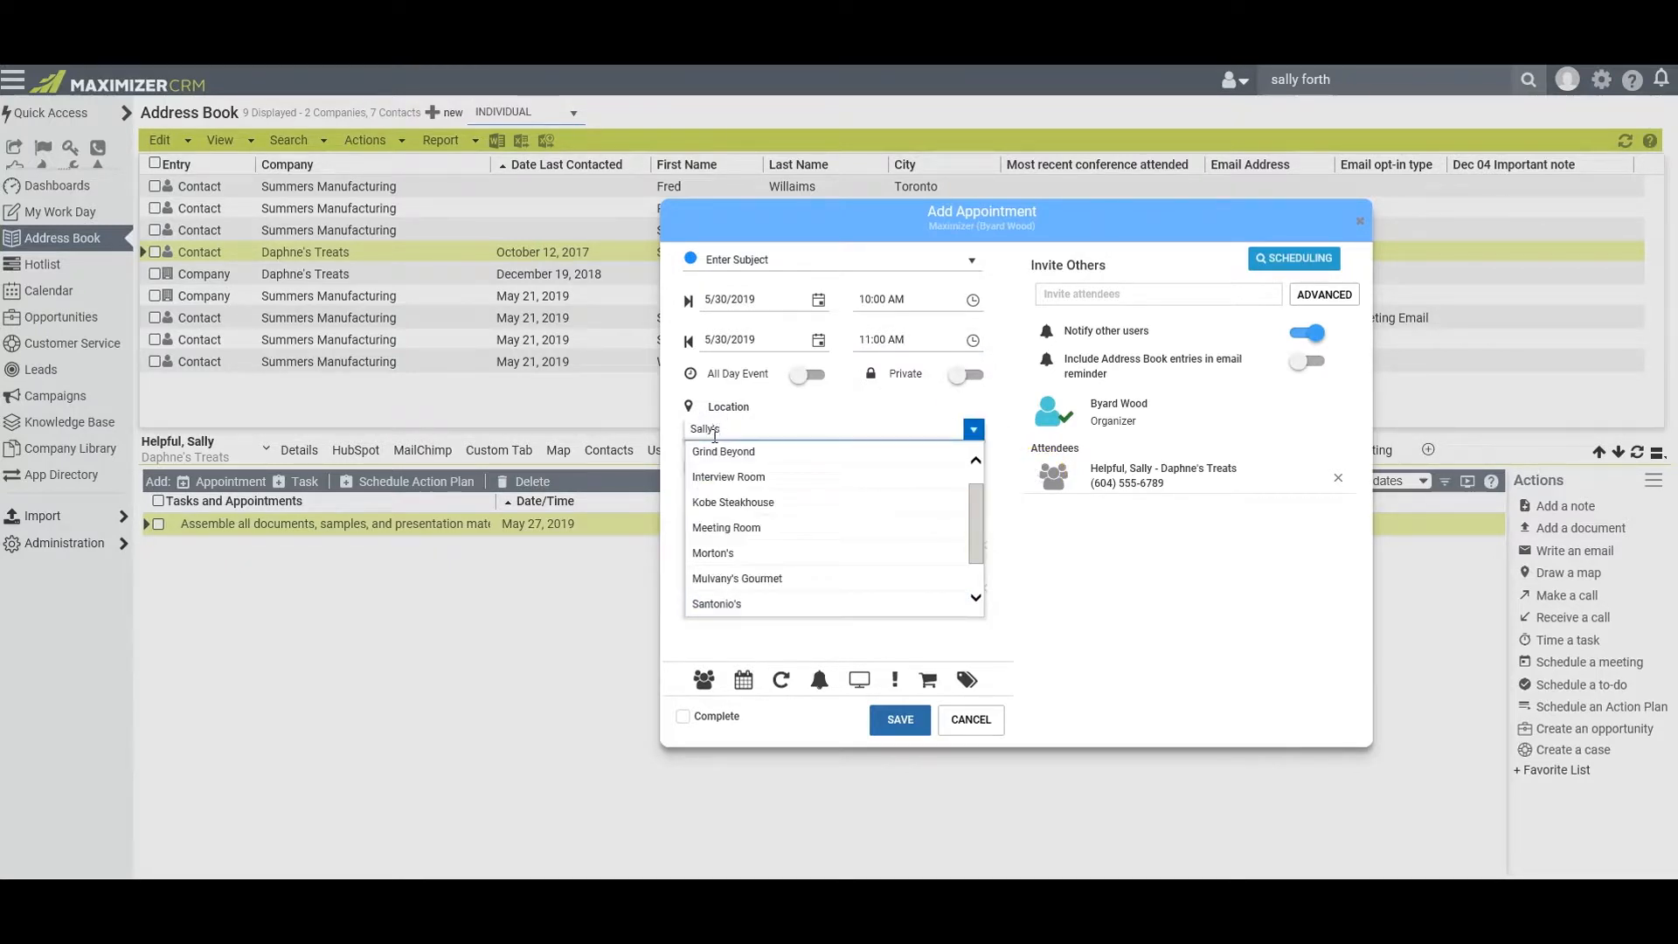
text( office and board)
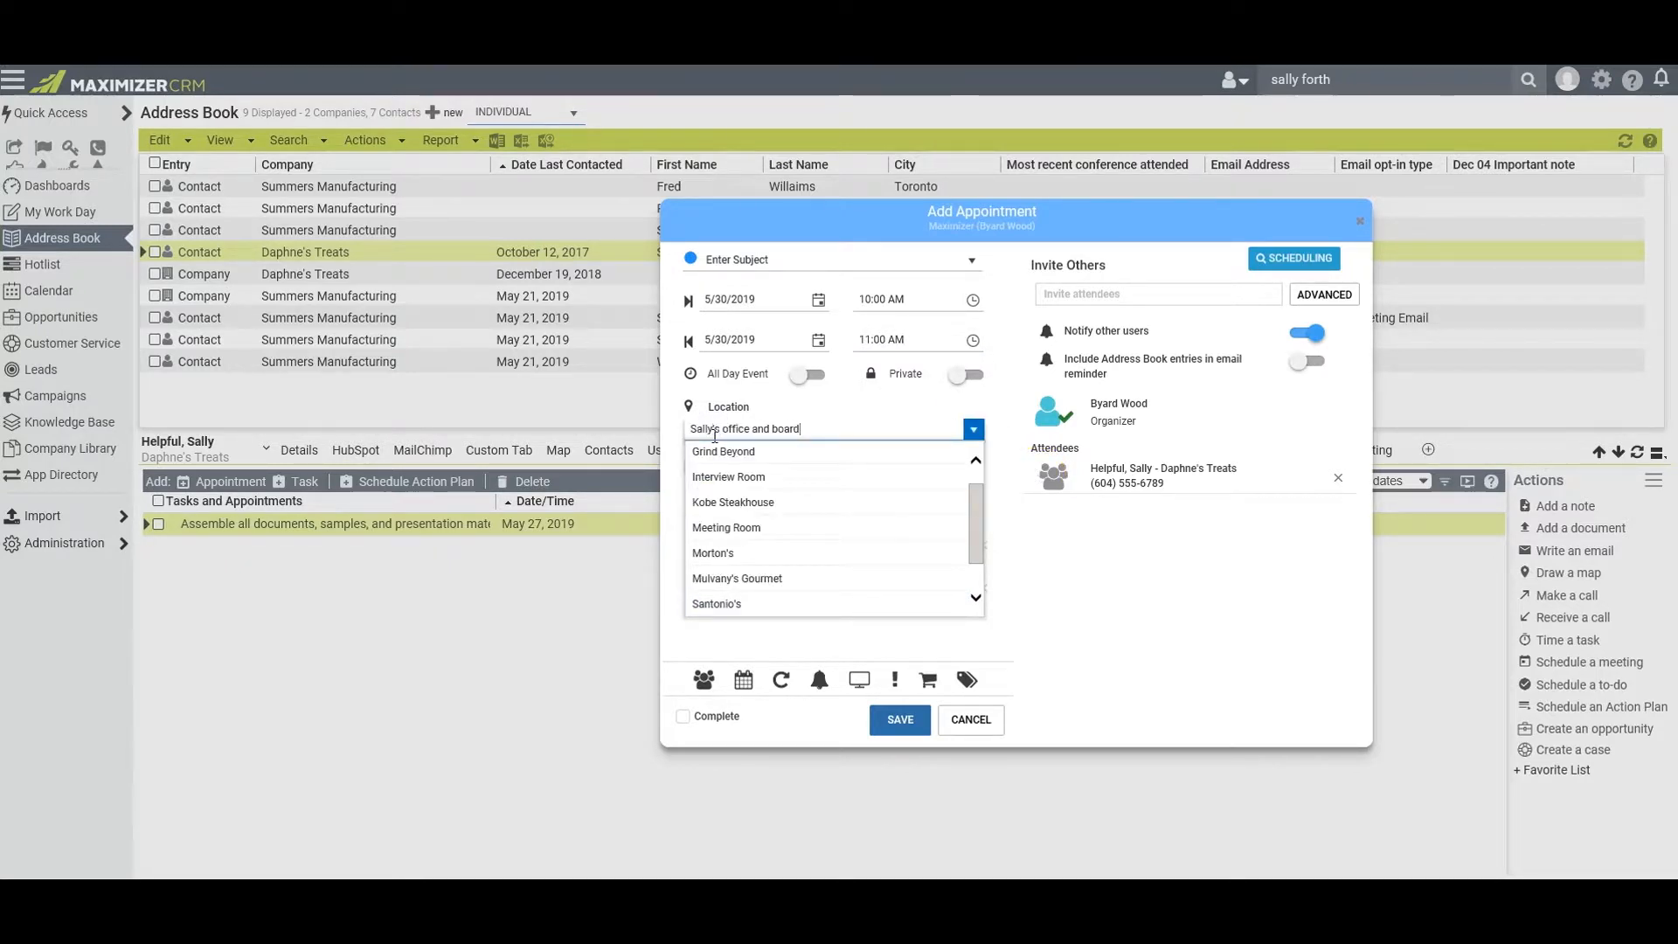
text(room)
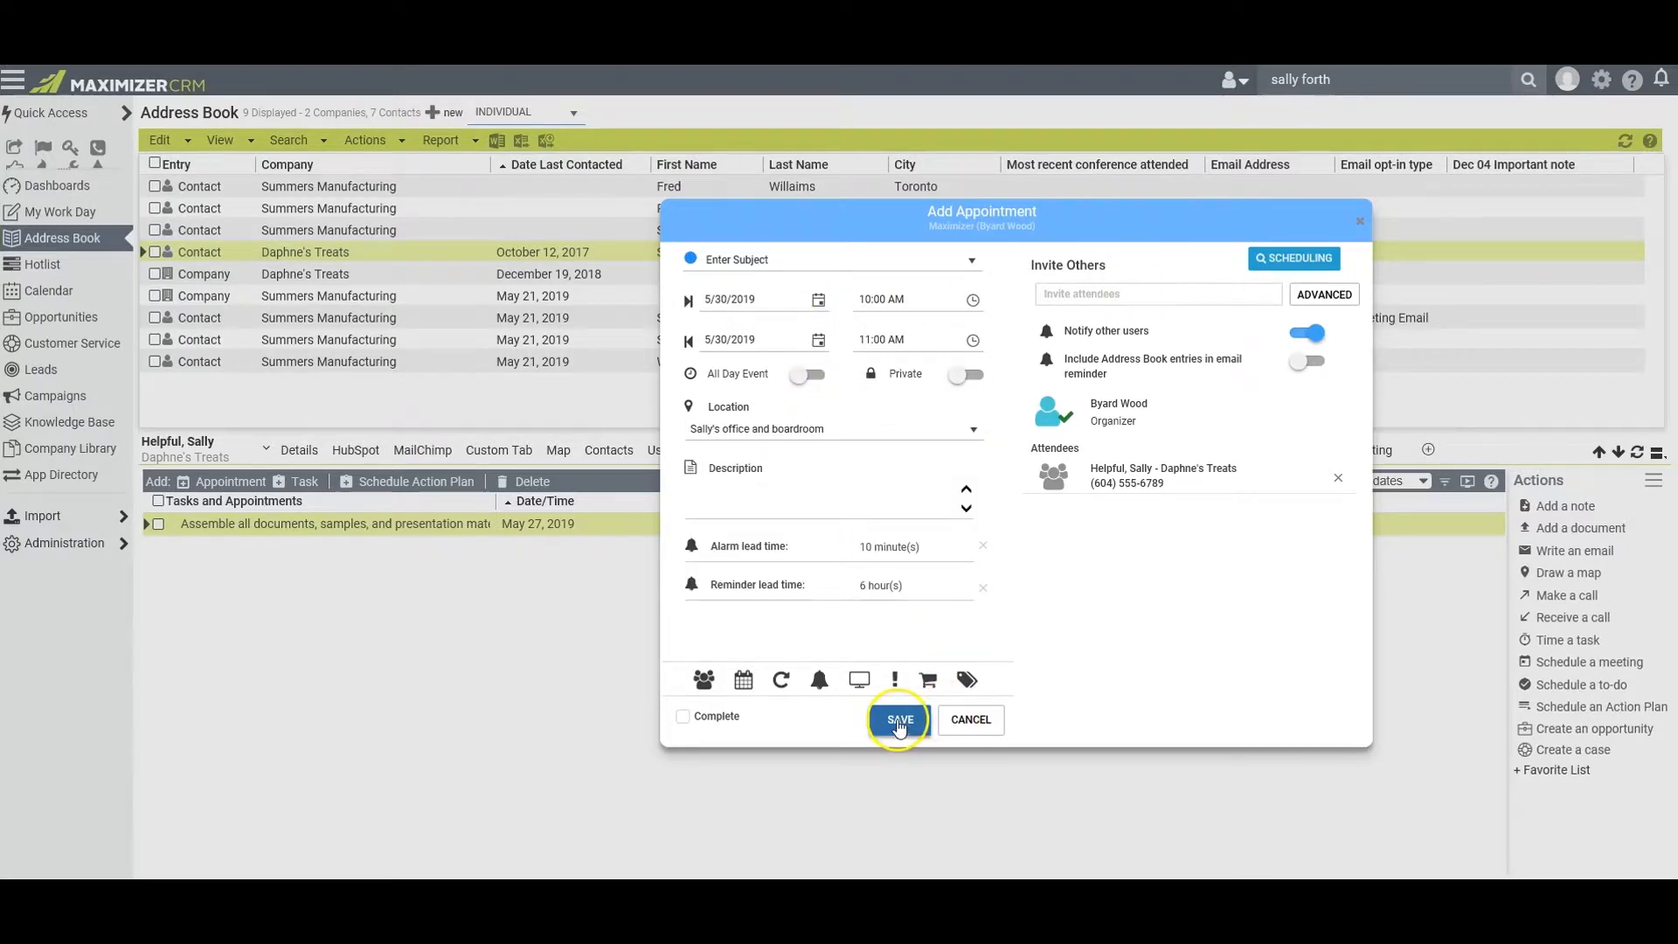
click(899, 720)
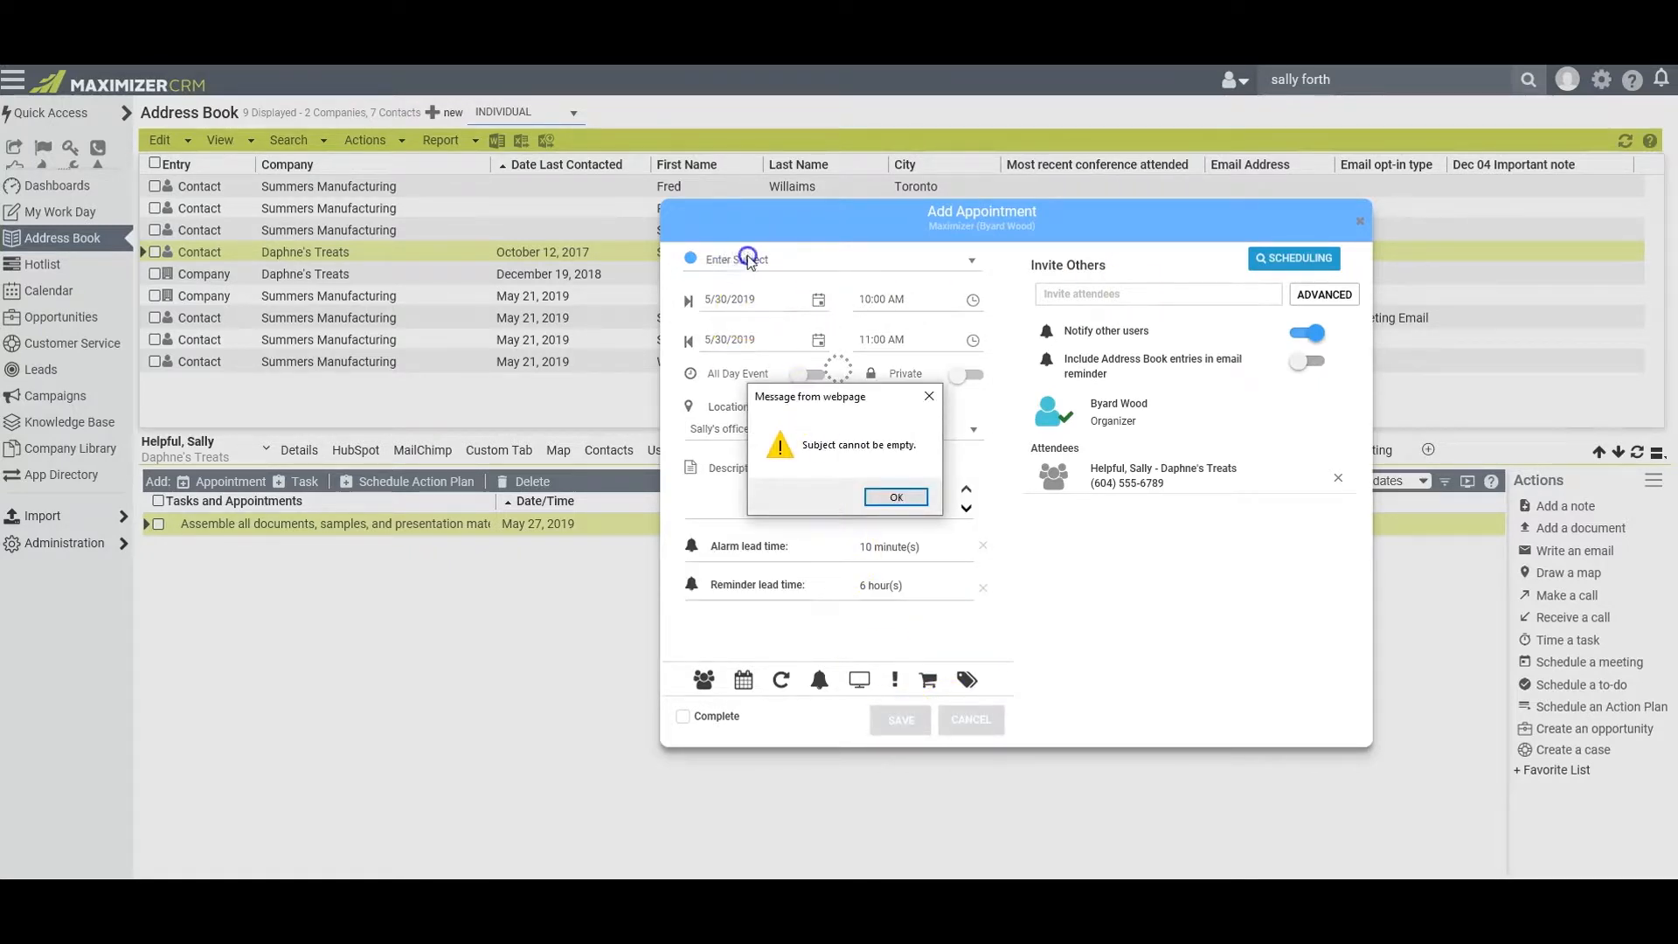
click(900, 496)
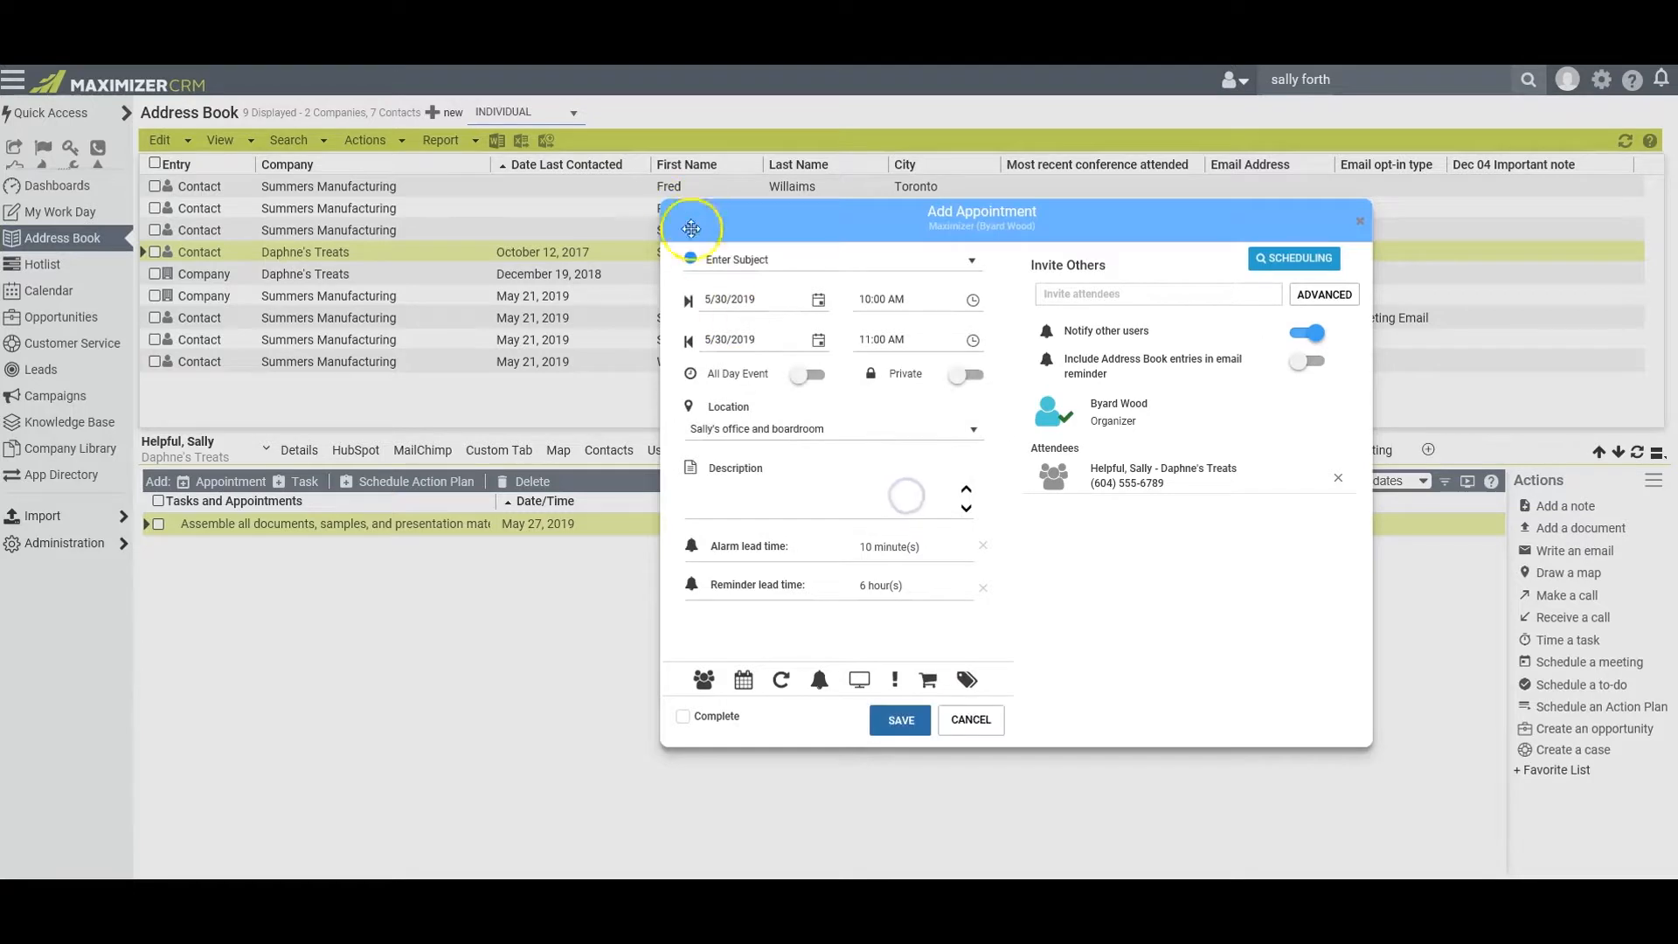
click(720, 260)
text(Presentation to Board of Directors)
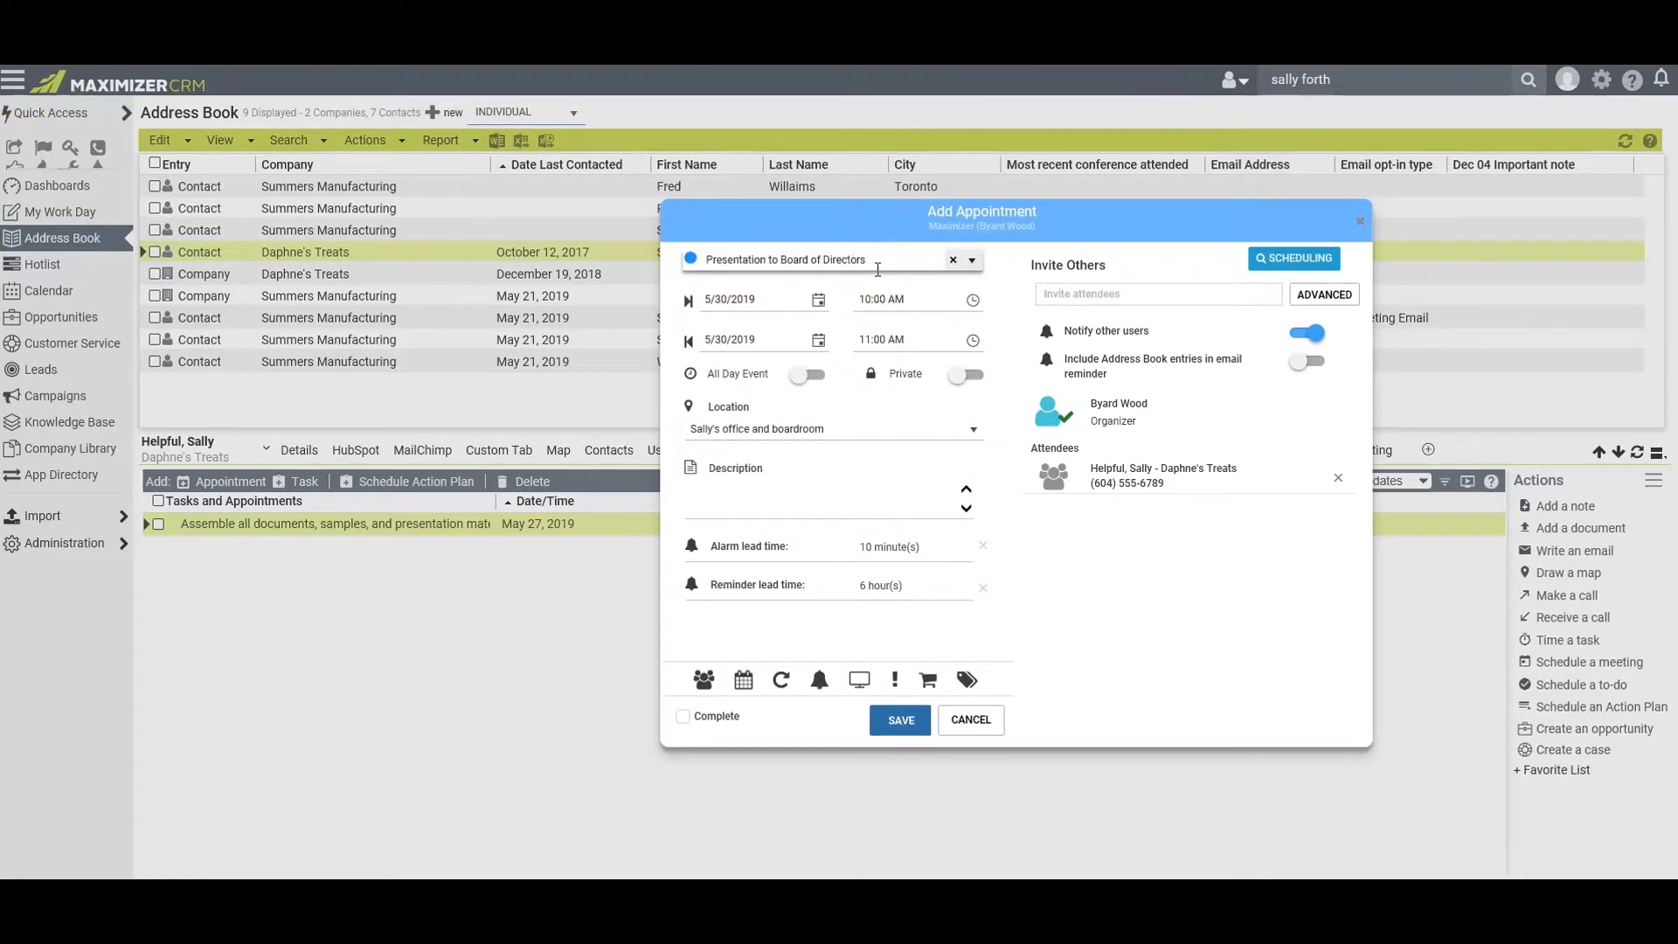
Include Address Book entries in the appointment's email reminder and invite two Maximizer users as additional attendees
click(1309, 363)
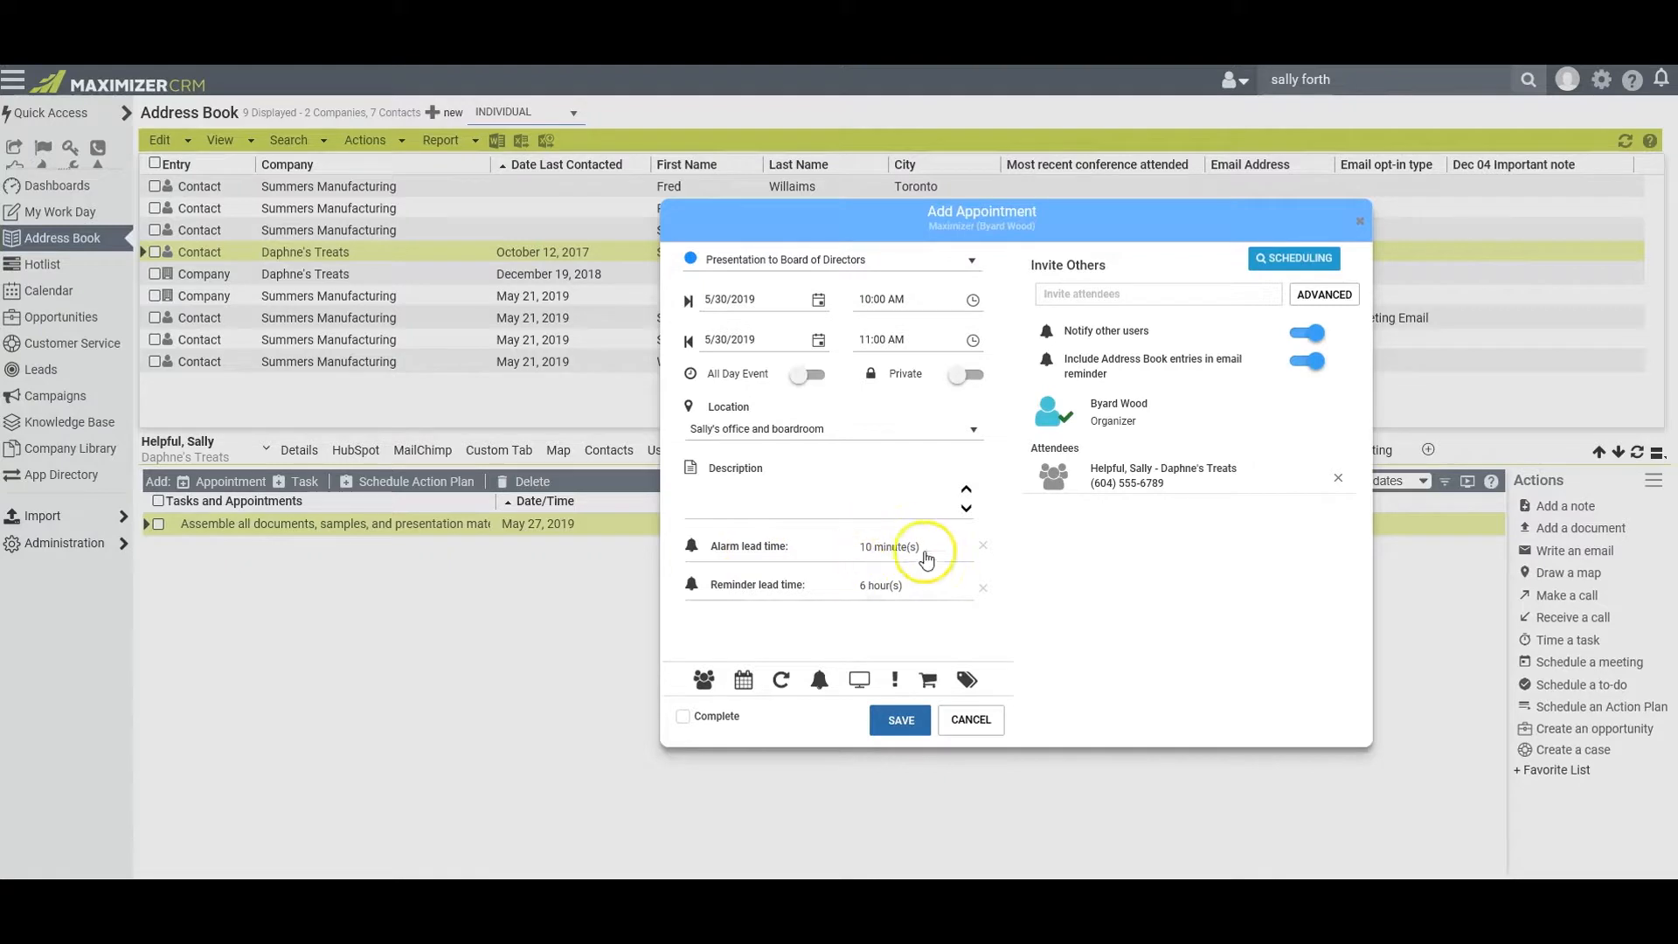
click(926, 261)
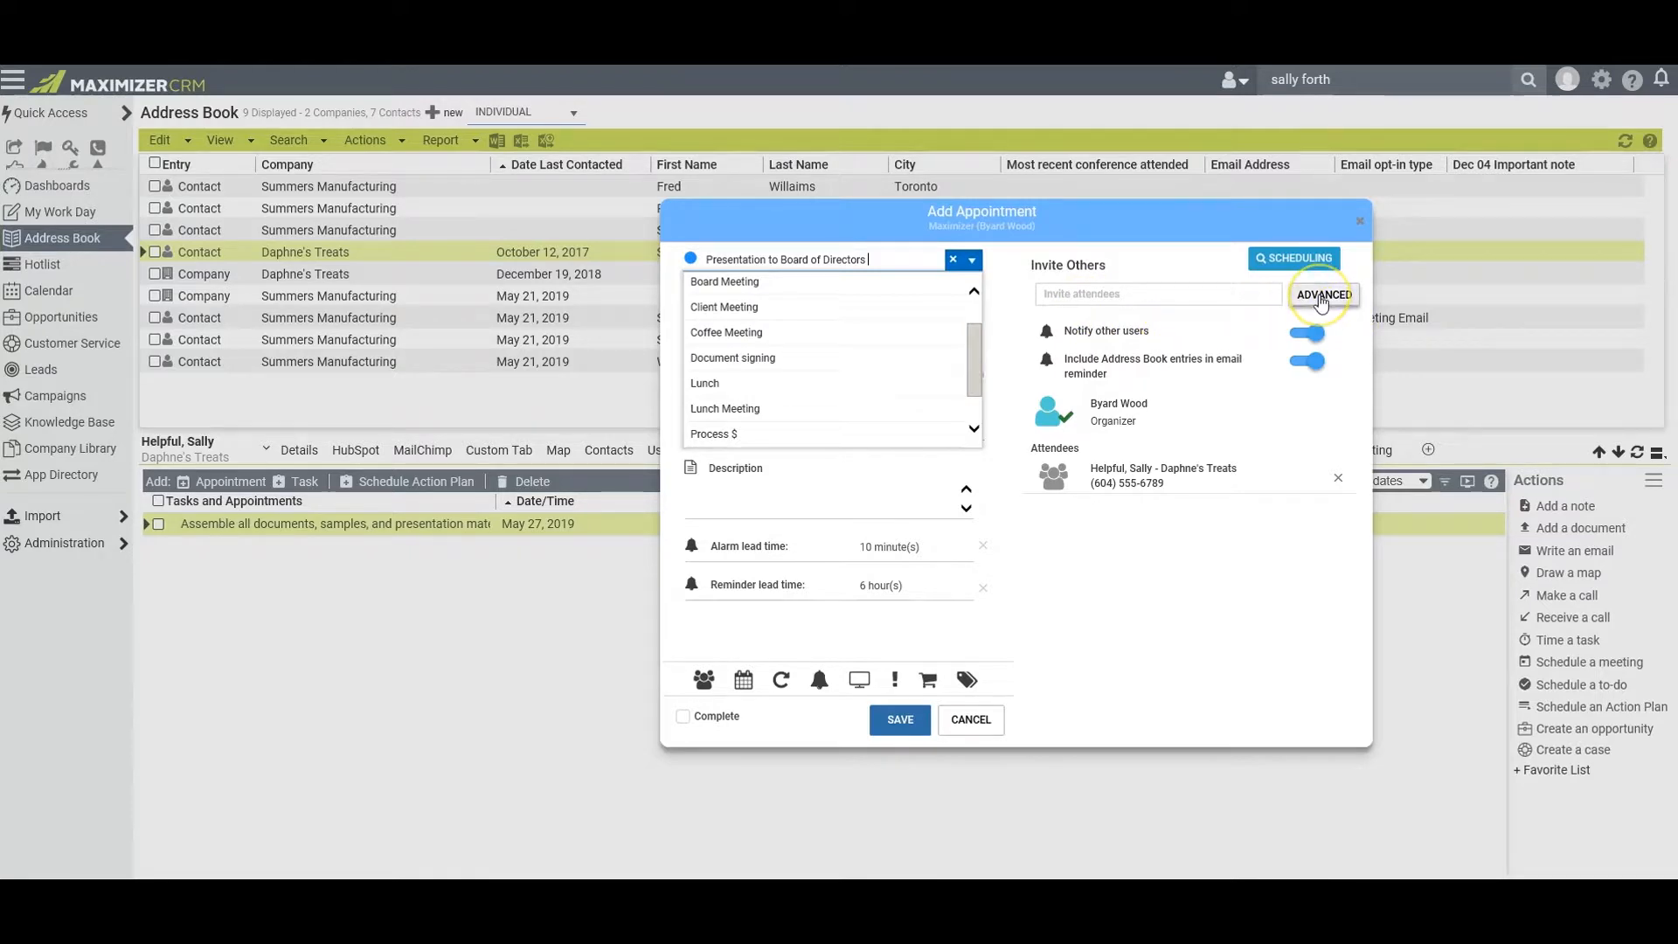
click(1045, 296)
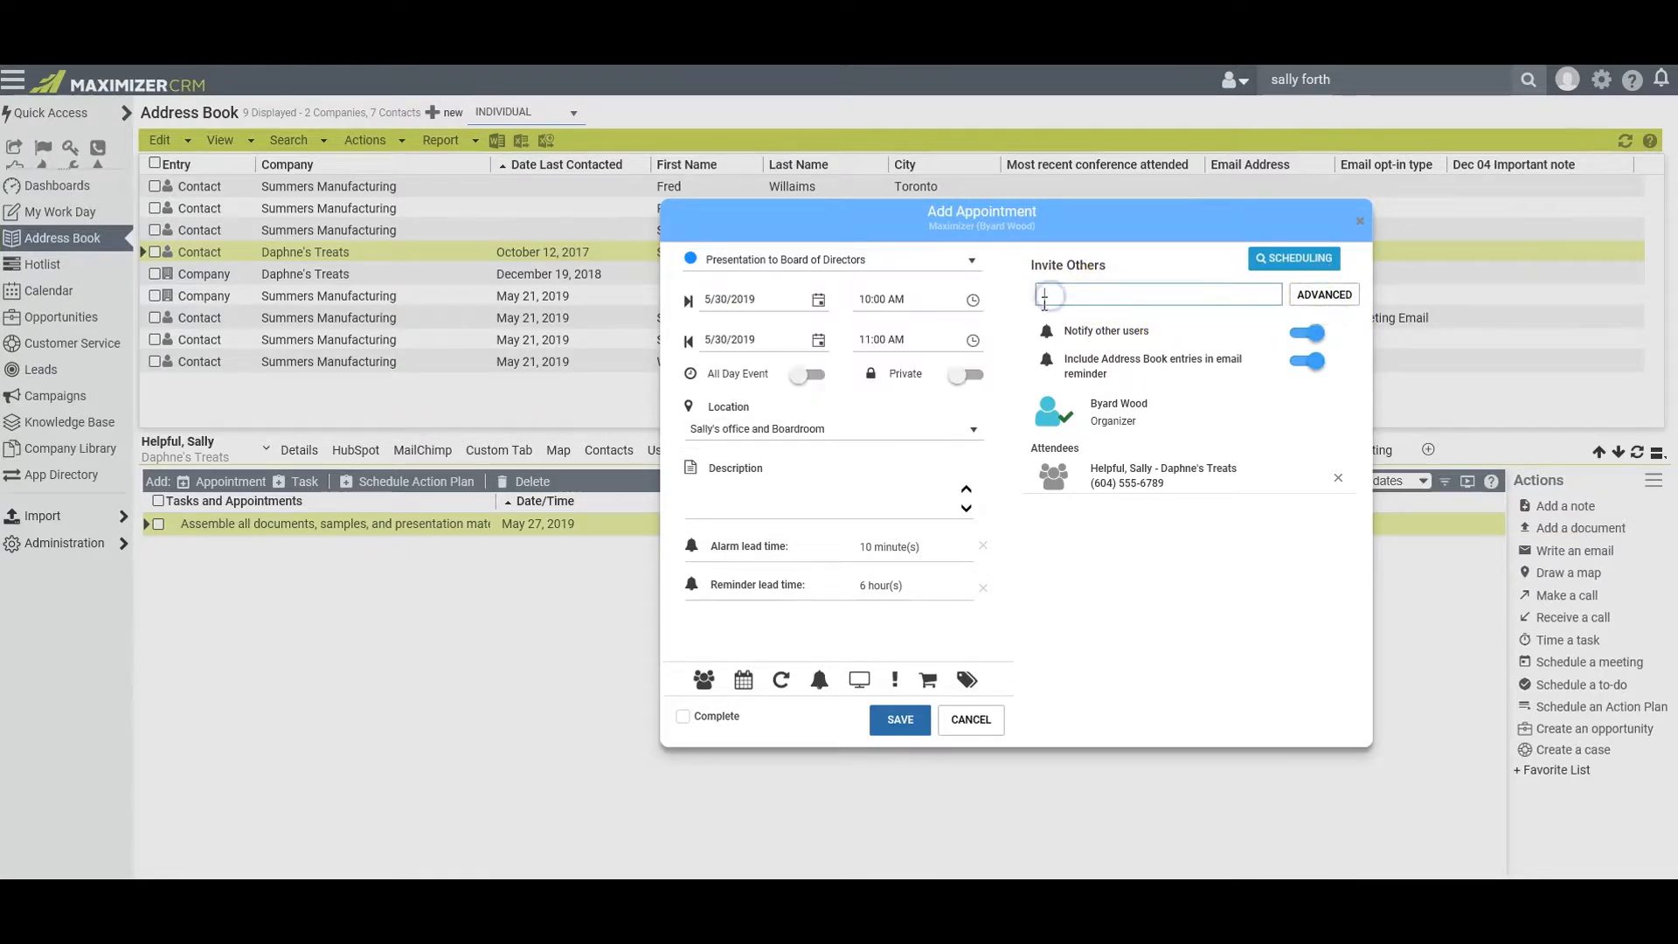
text(crist)
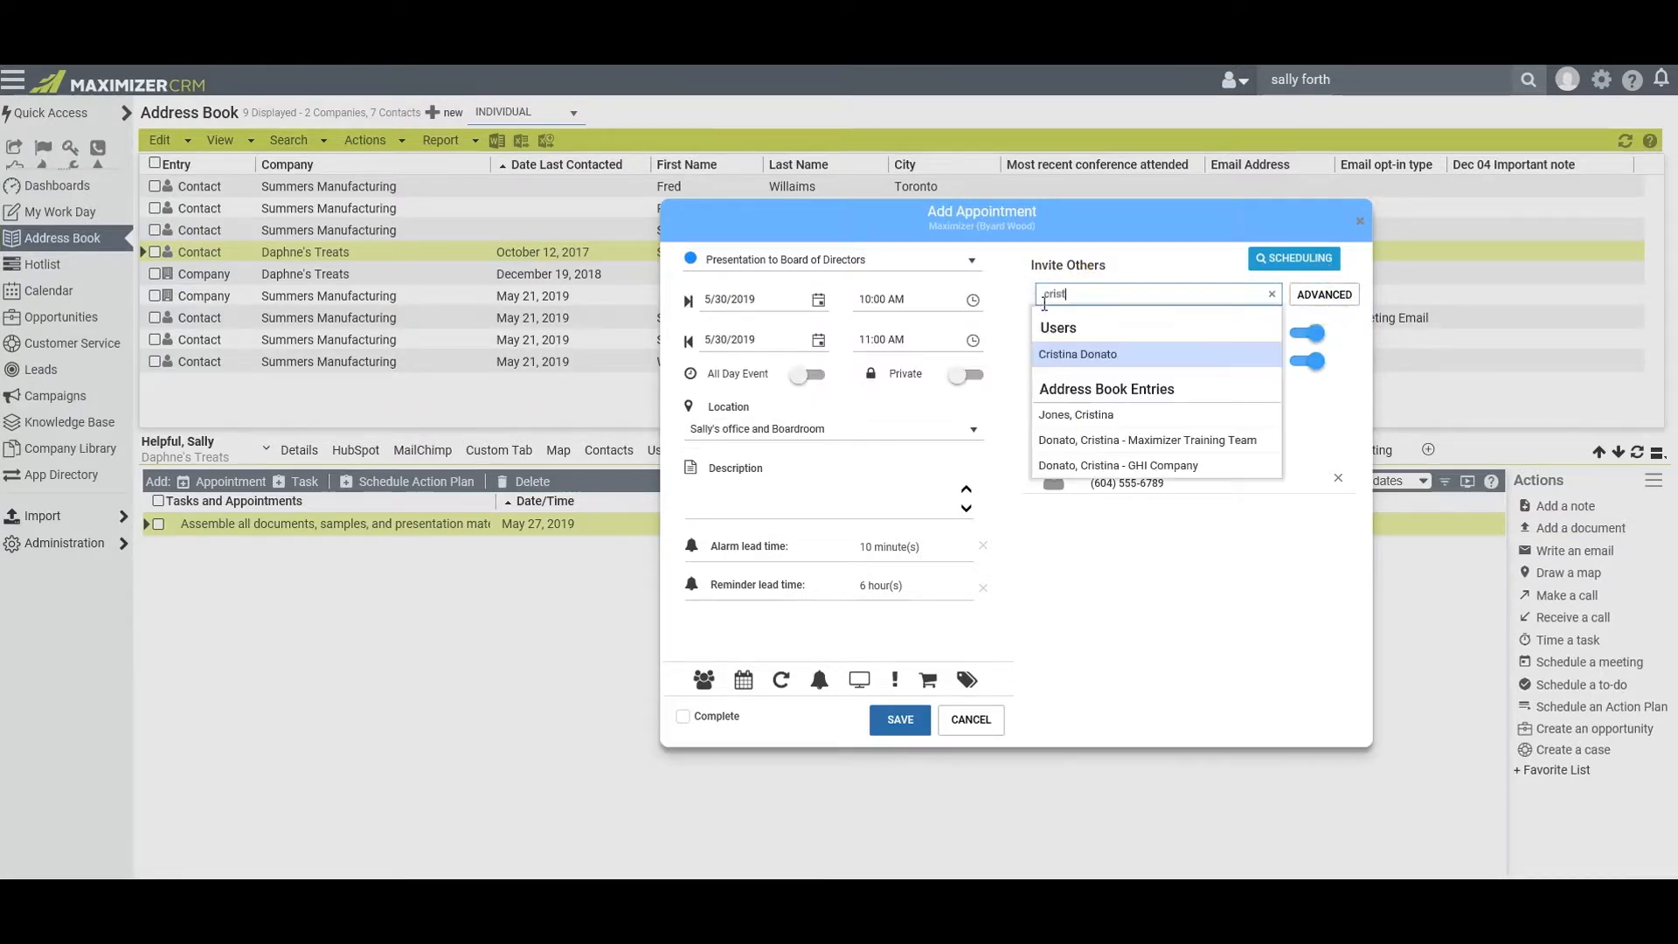
click(1102, 351)
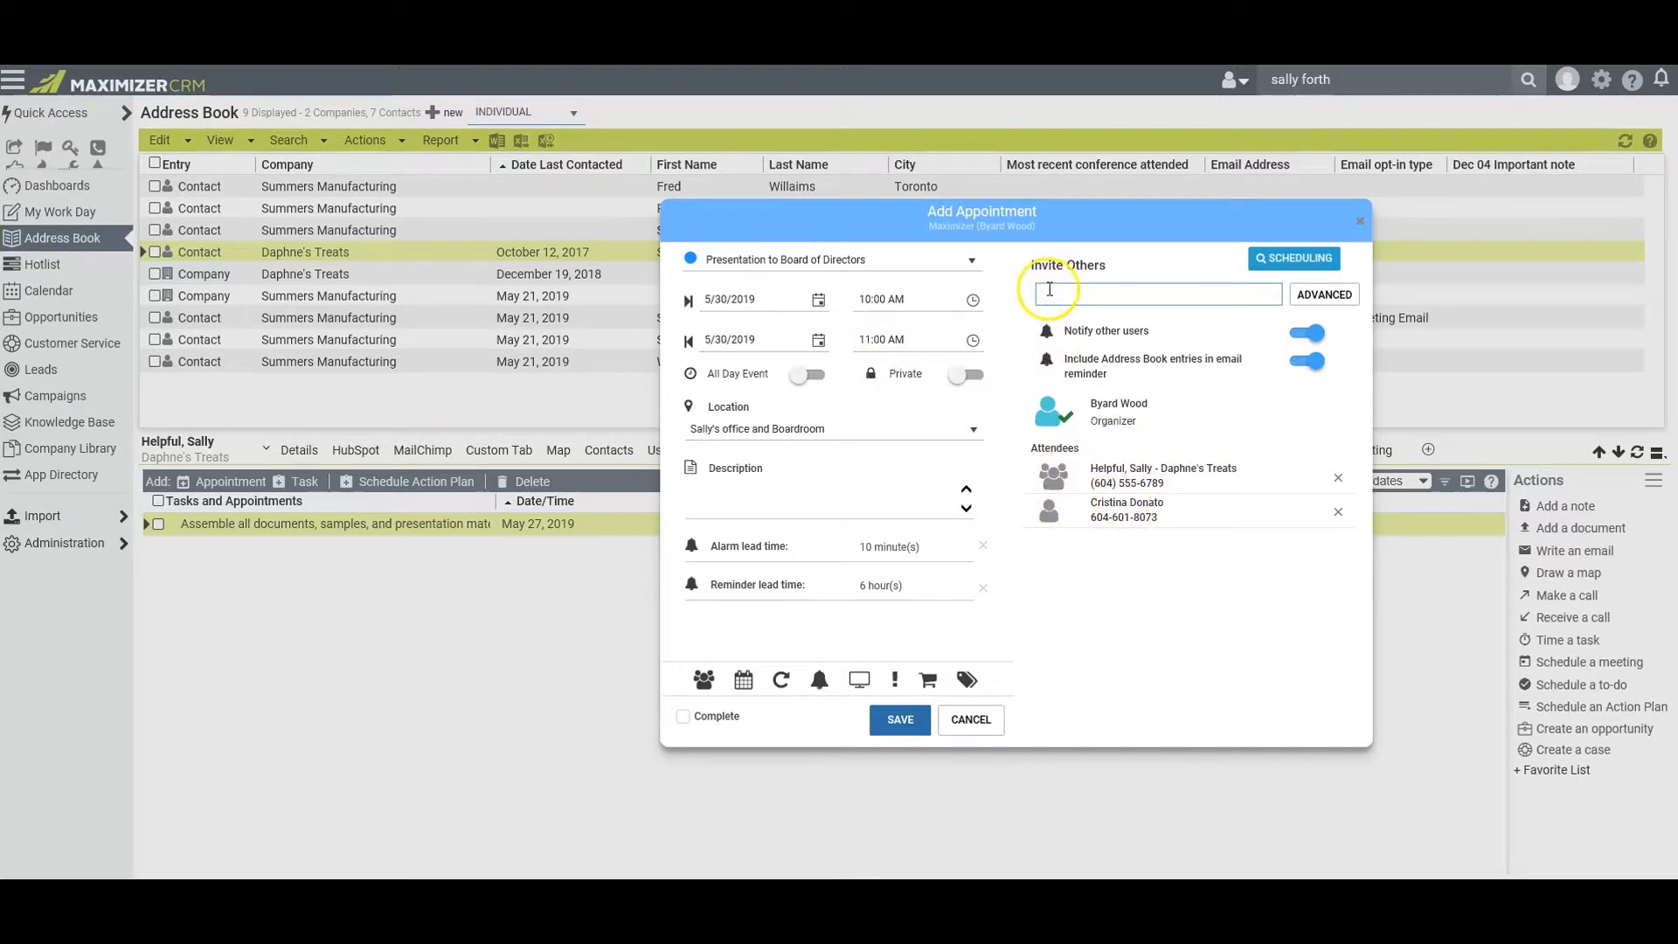
text(sh)
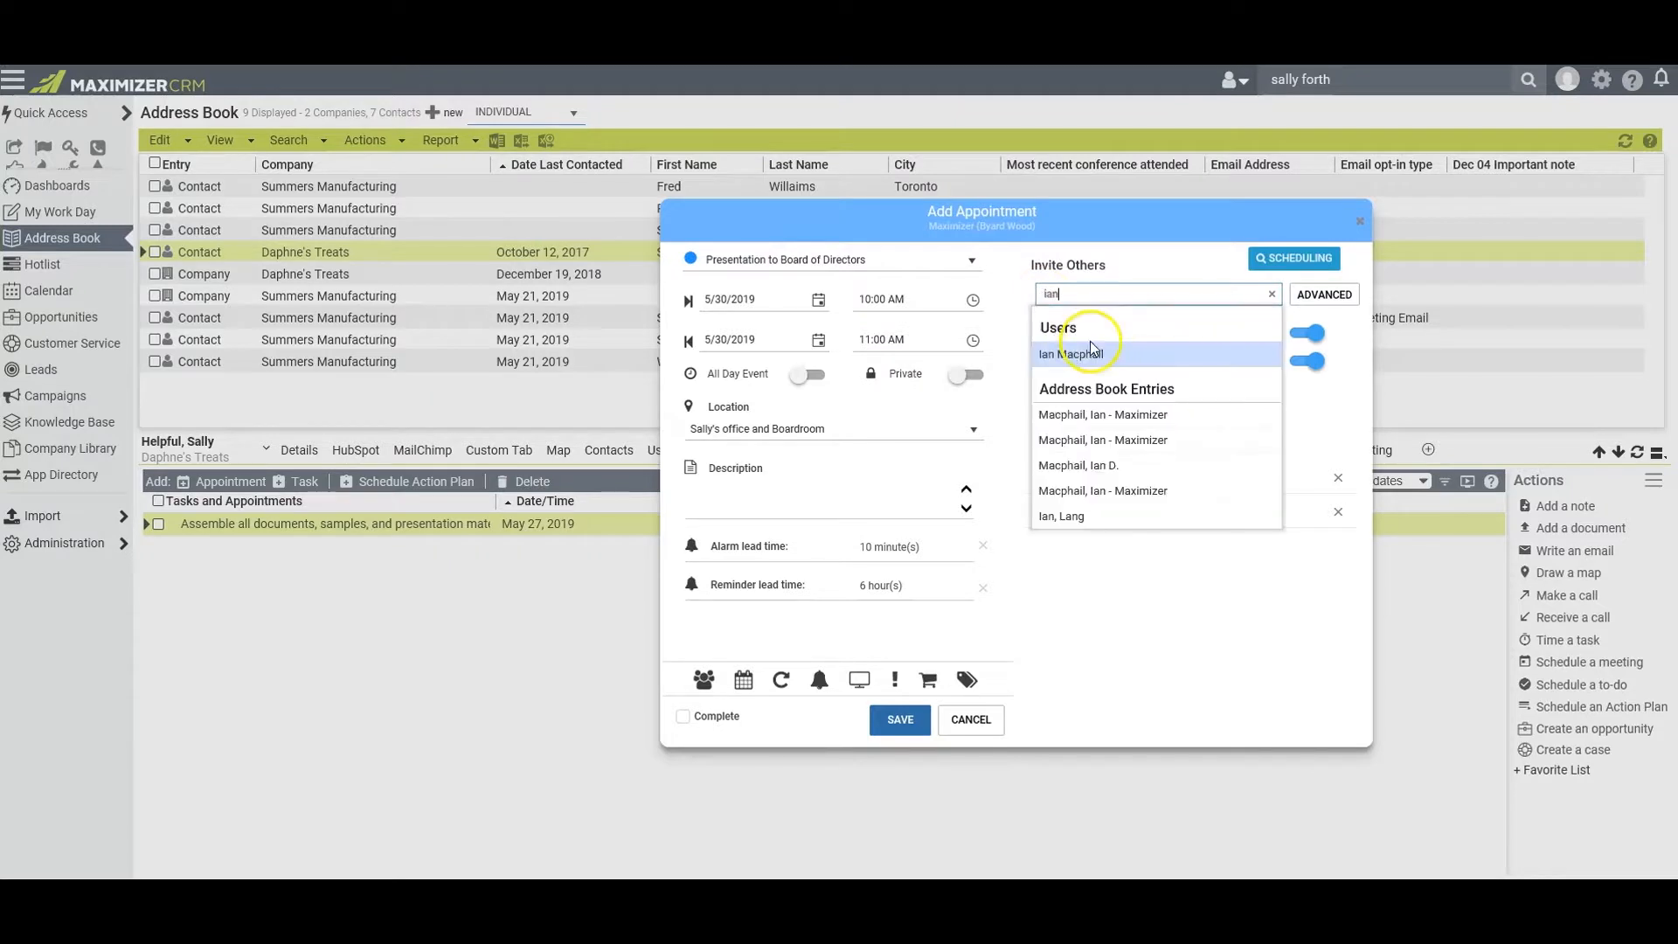
click(1086, 354)
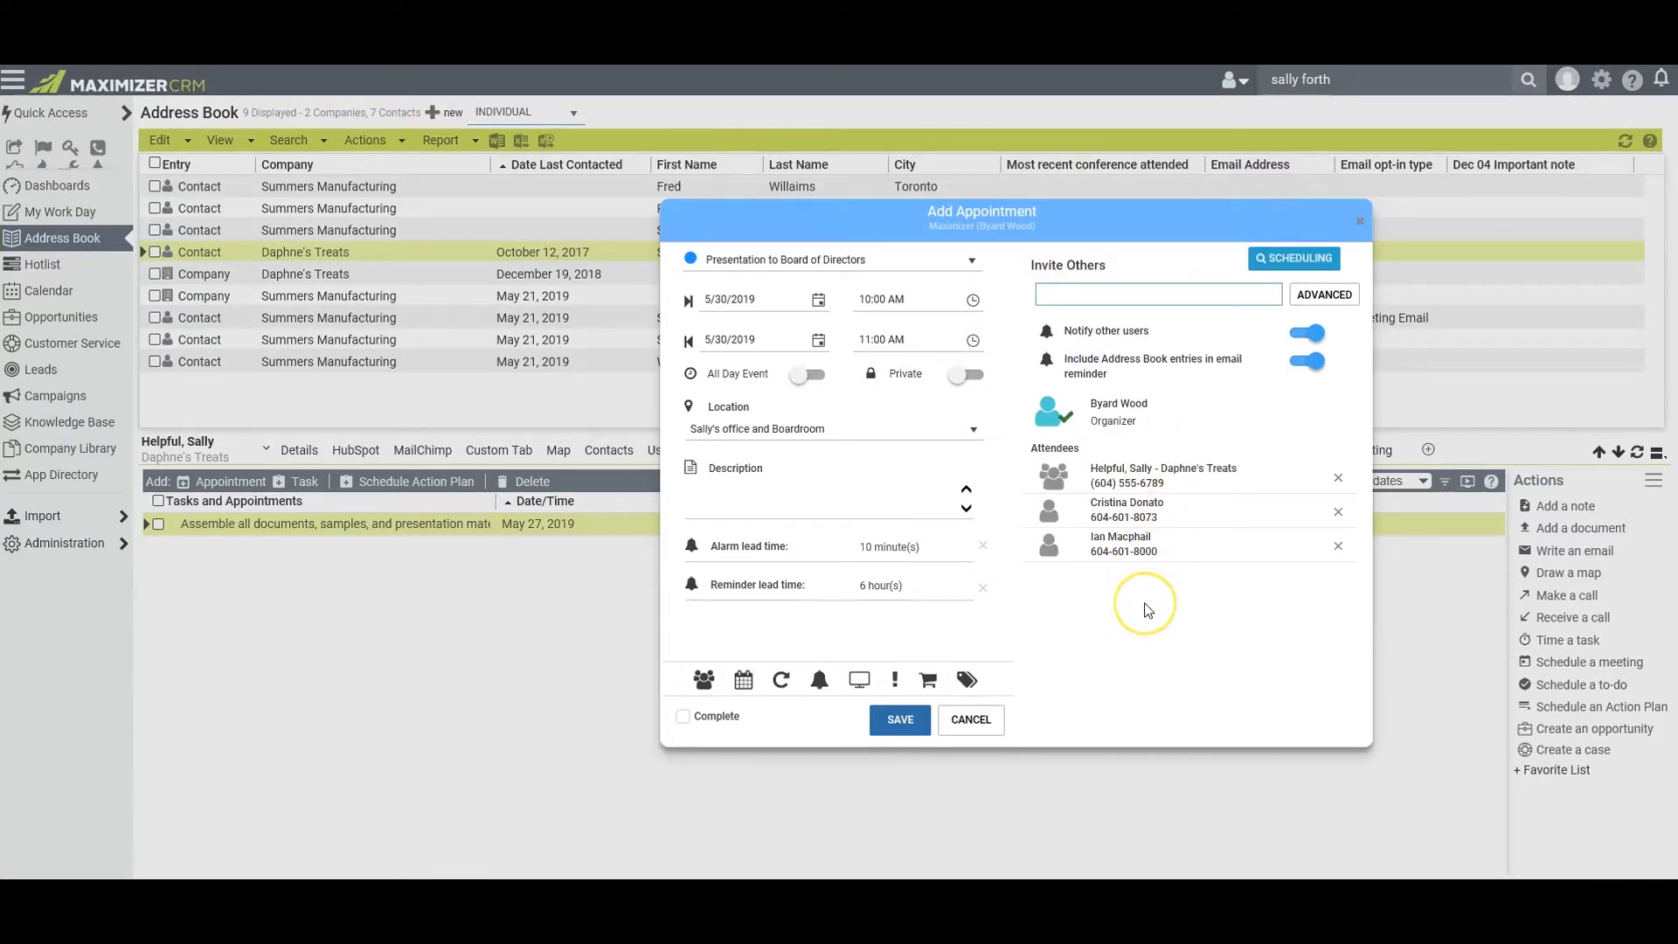
Exclude Address Book entries from the email reminder, then save the appointment and send its request email to the attendees
click(1281, 395)
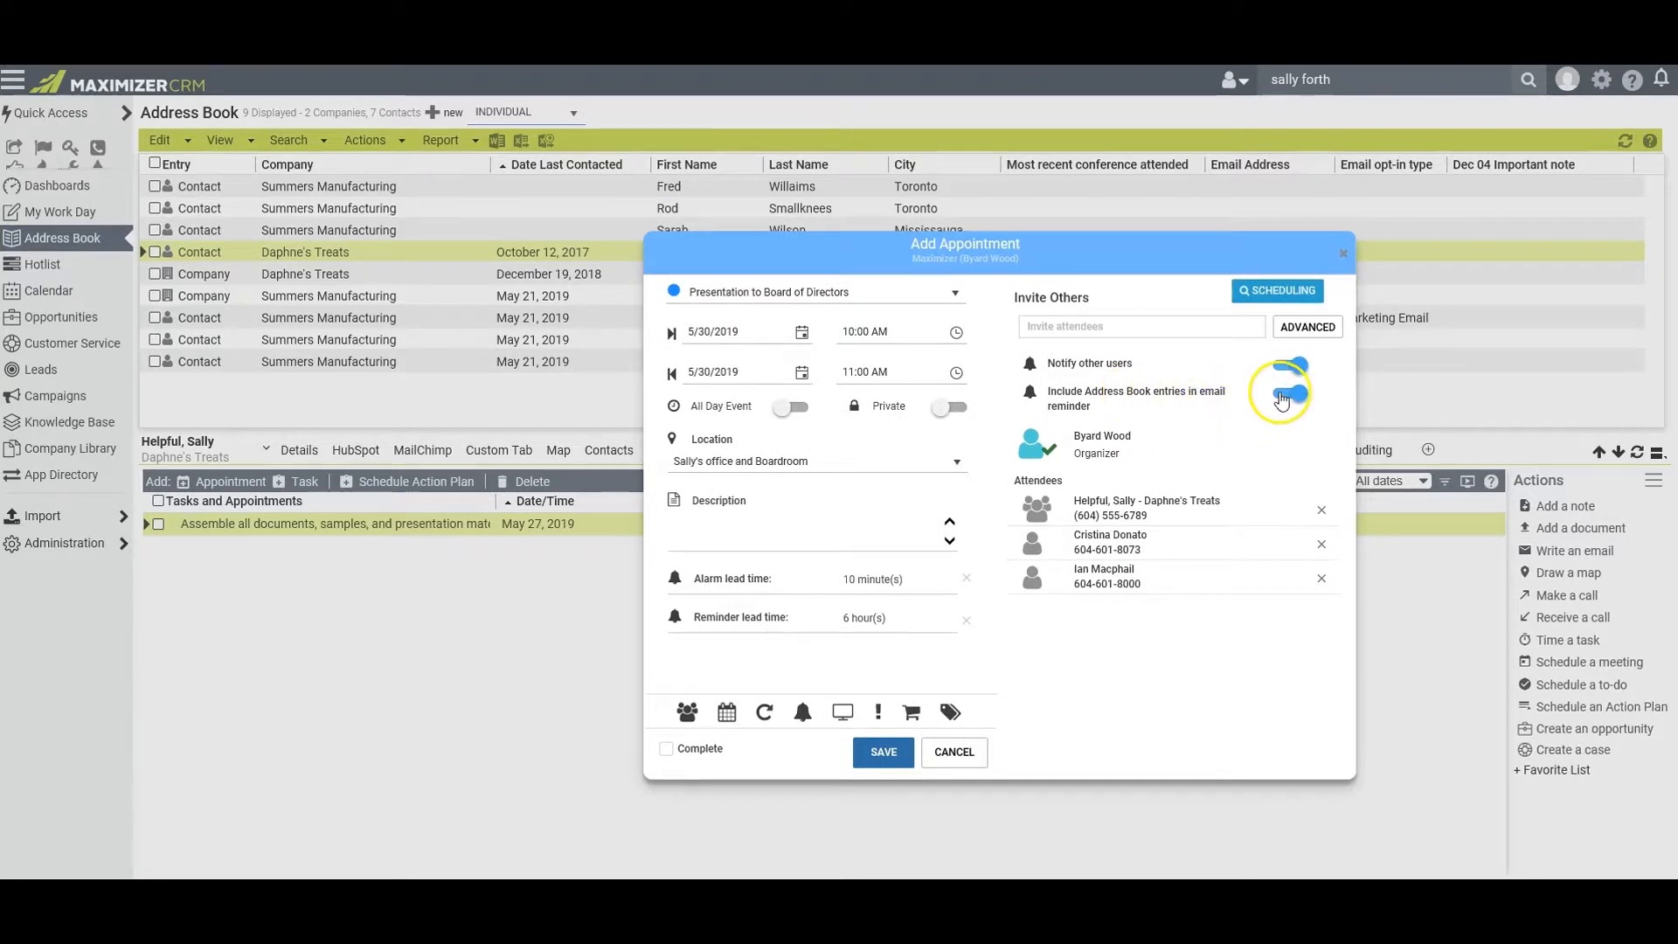
click(1259, 430)
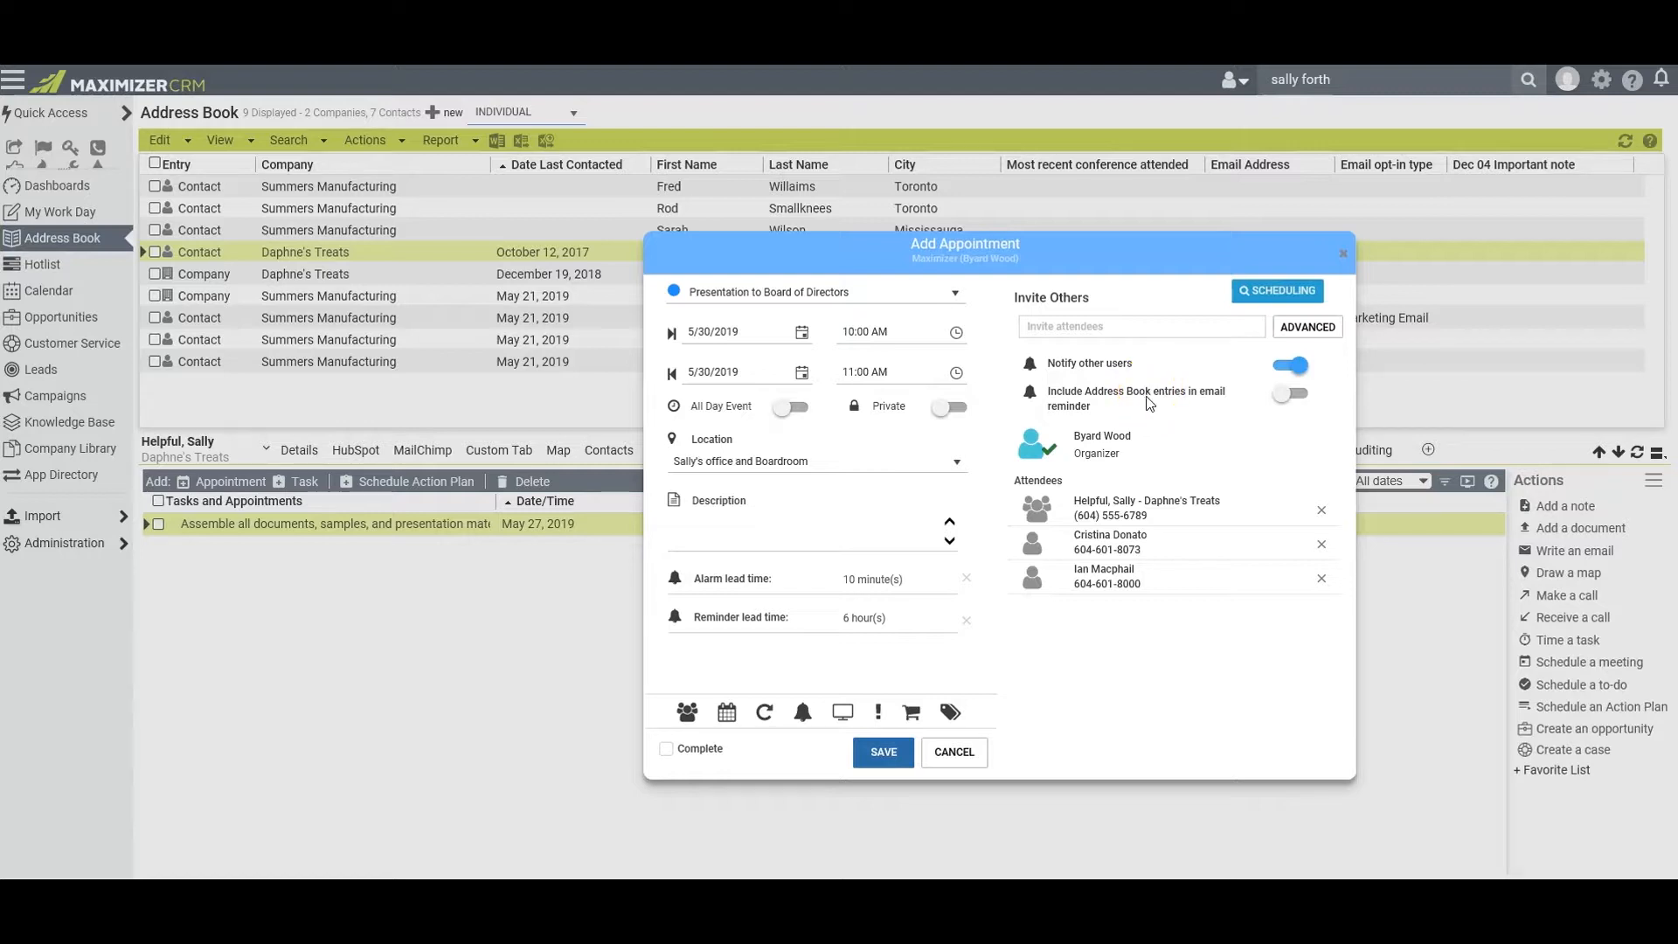
click(890, 762)
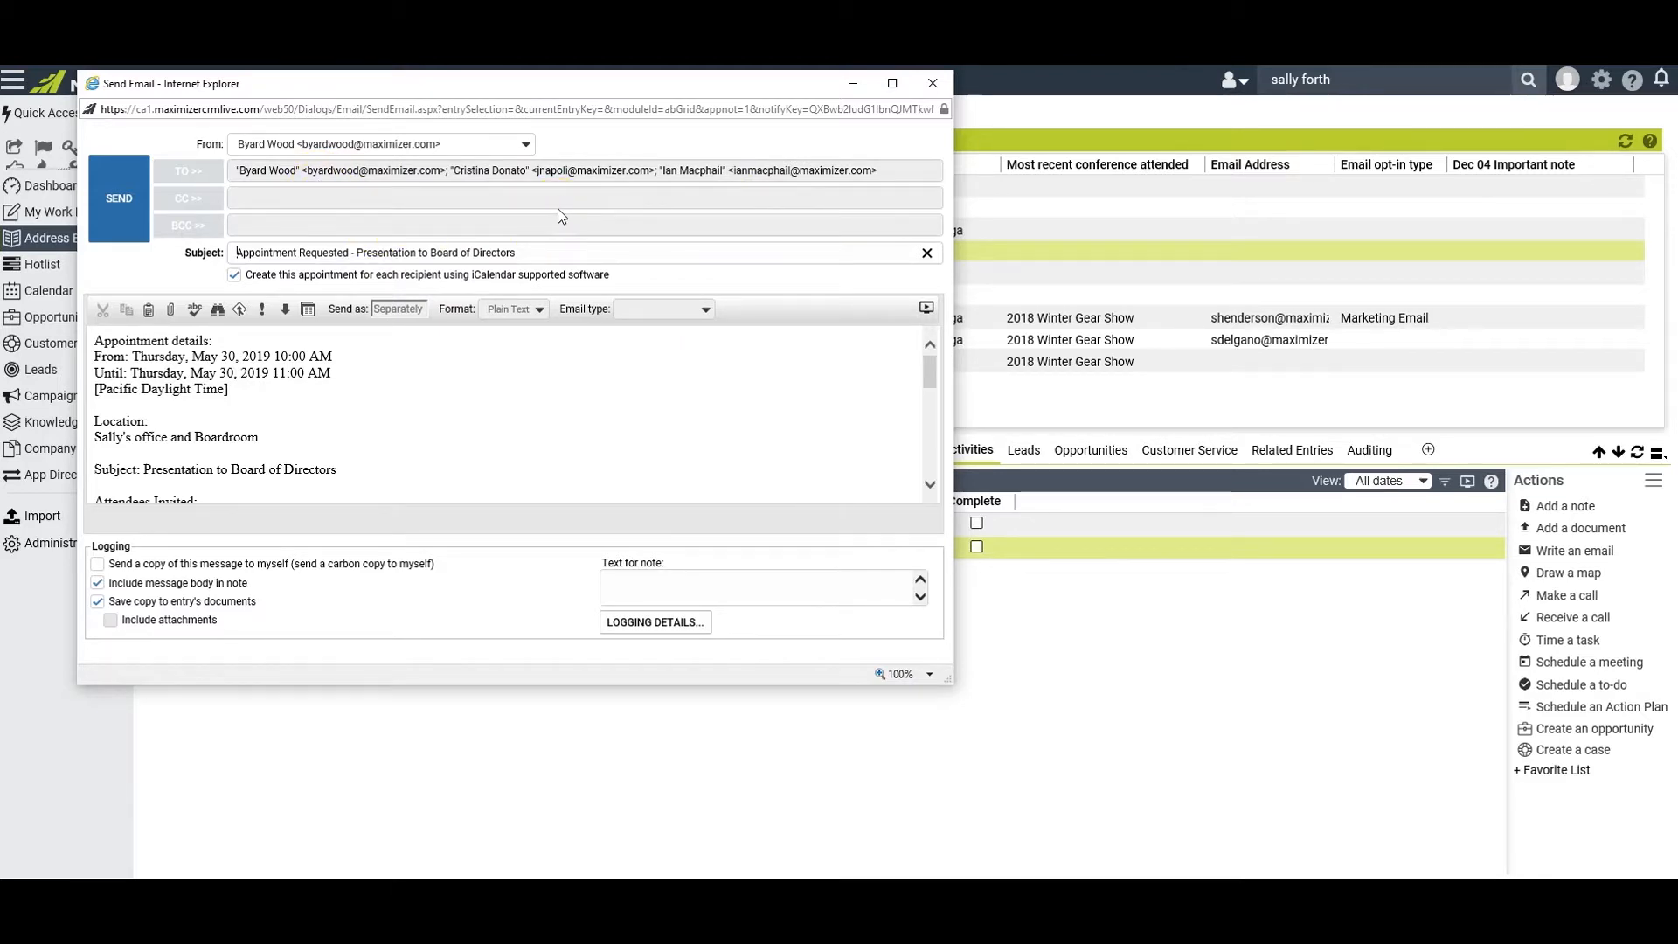
click(118, 199)
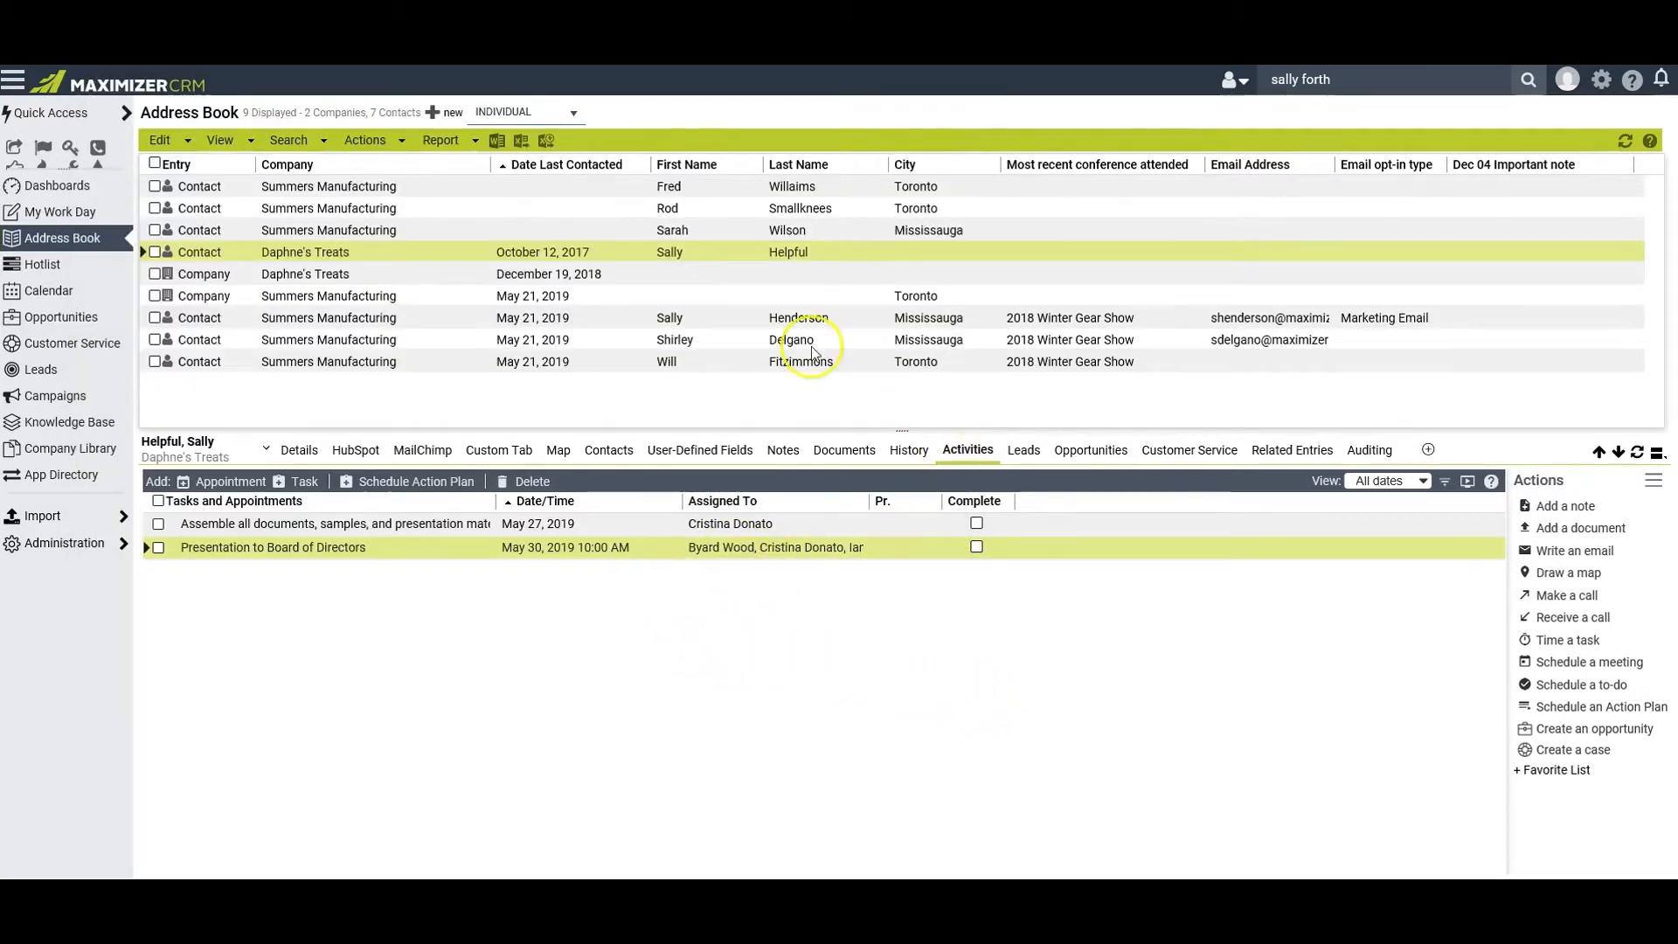
View the Calendar for the week of 5/27/2019 to 6/2/2019
click(57, 297)
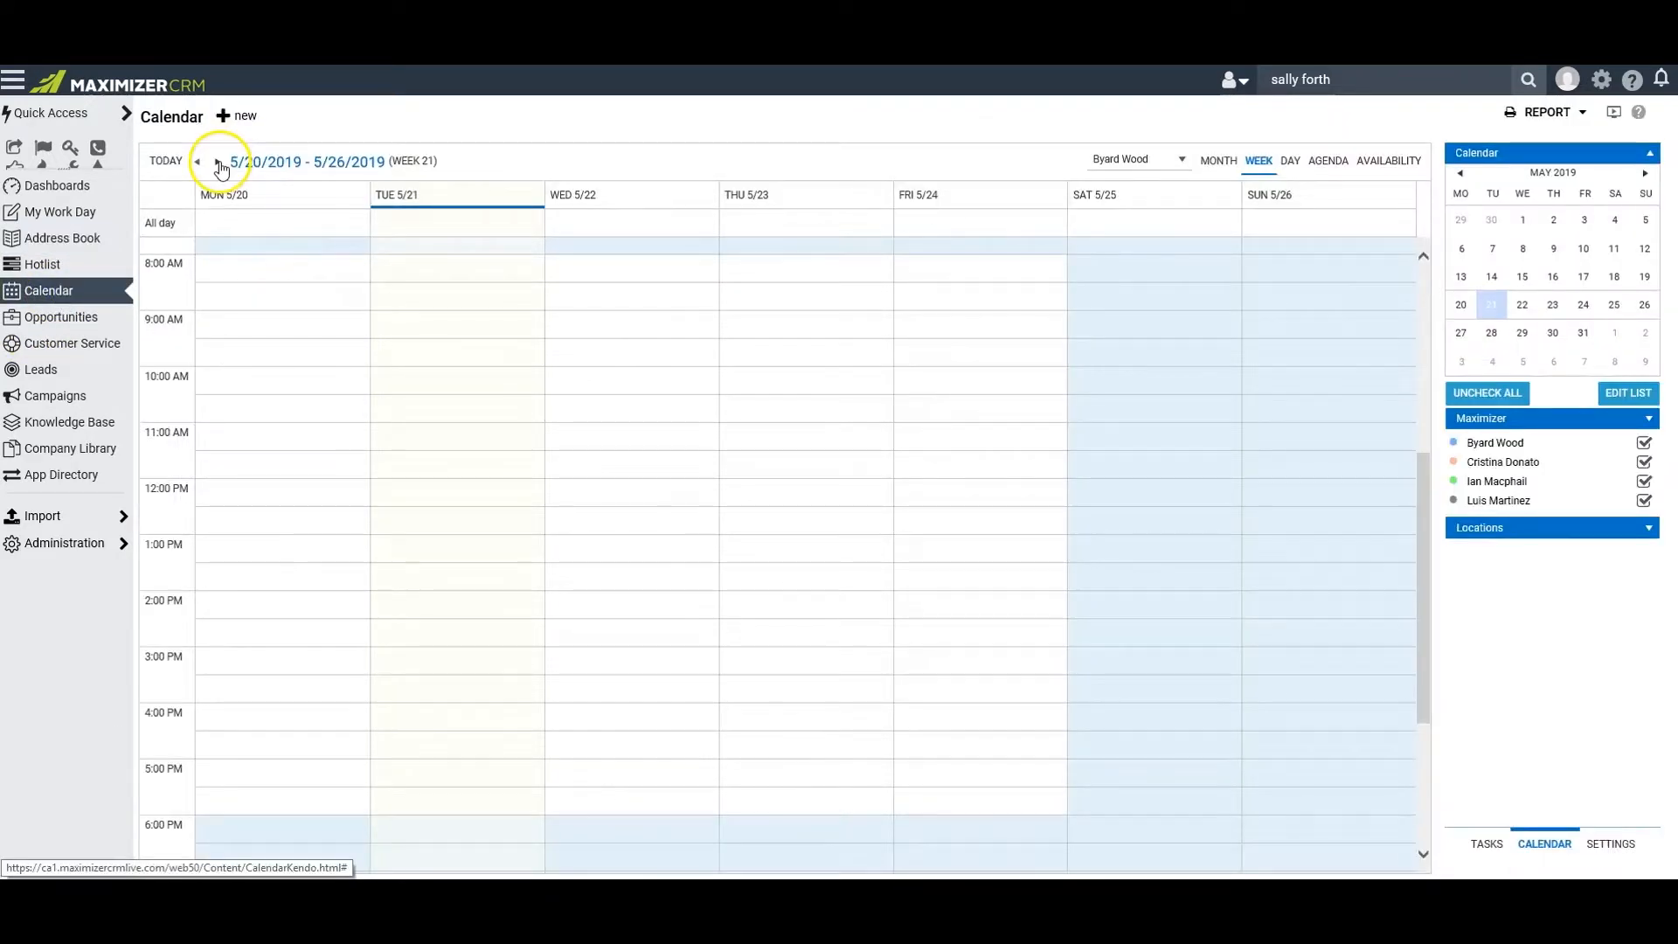
click(218, 163)
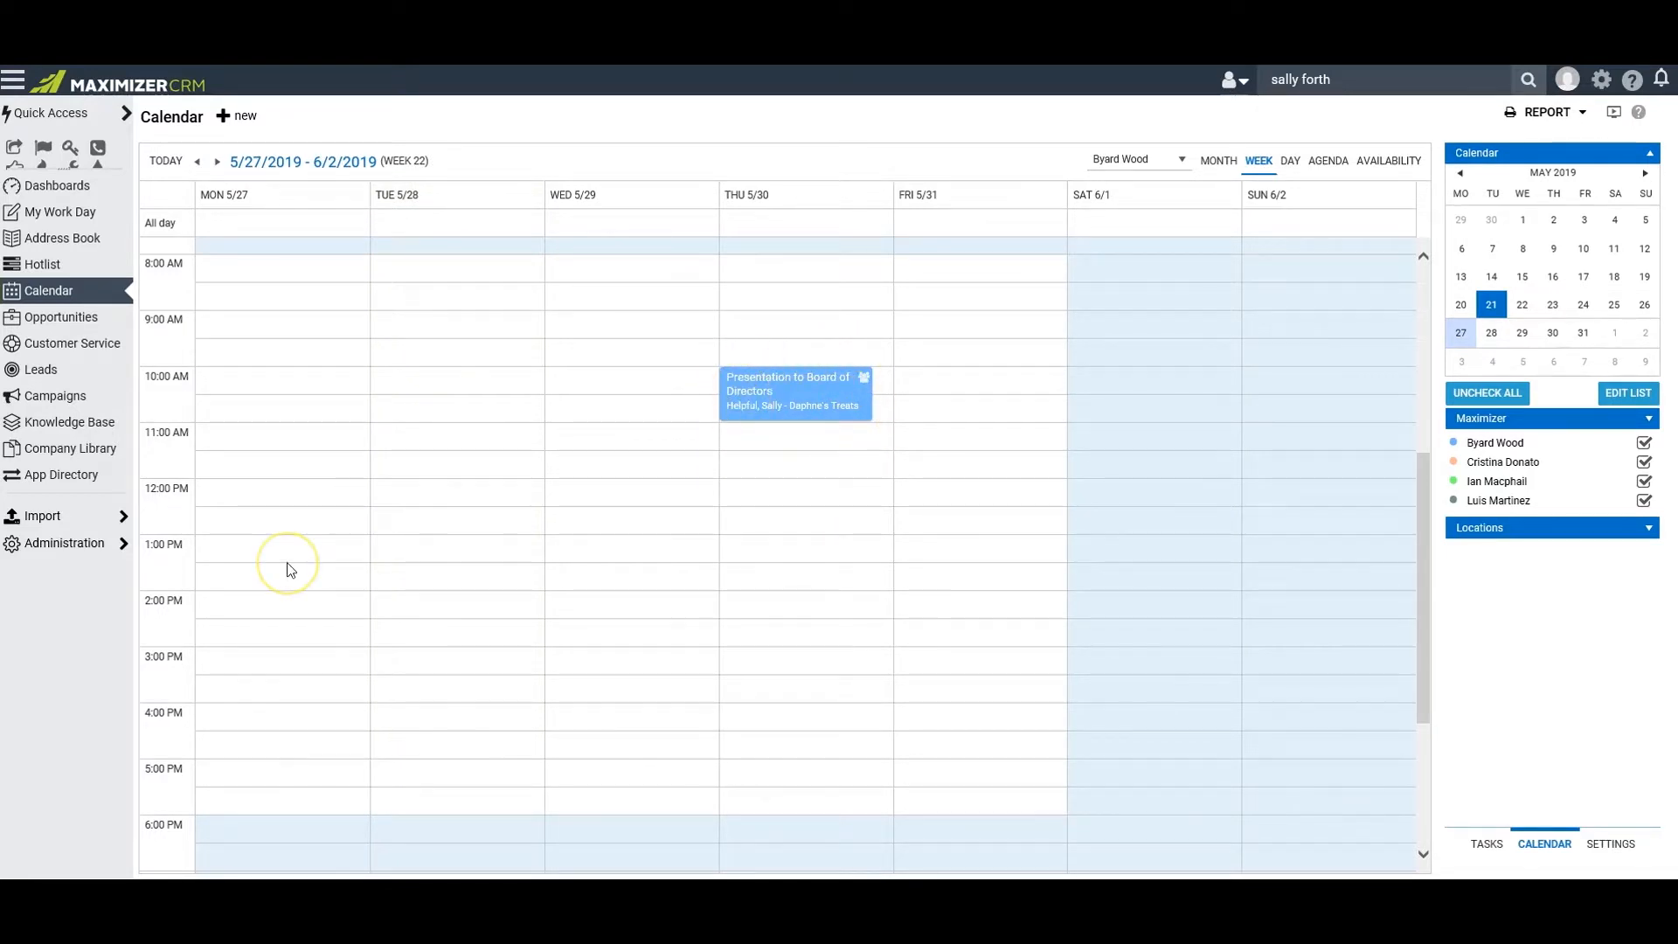
Open the Notification Manager from the administration tools
click(65, 544)
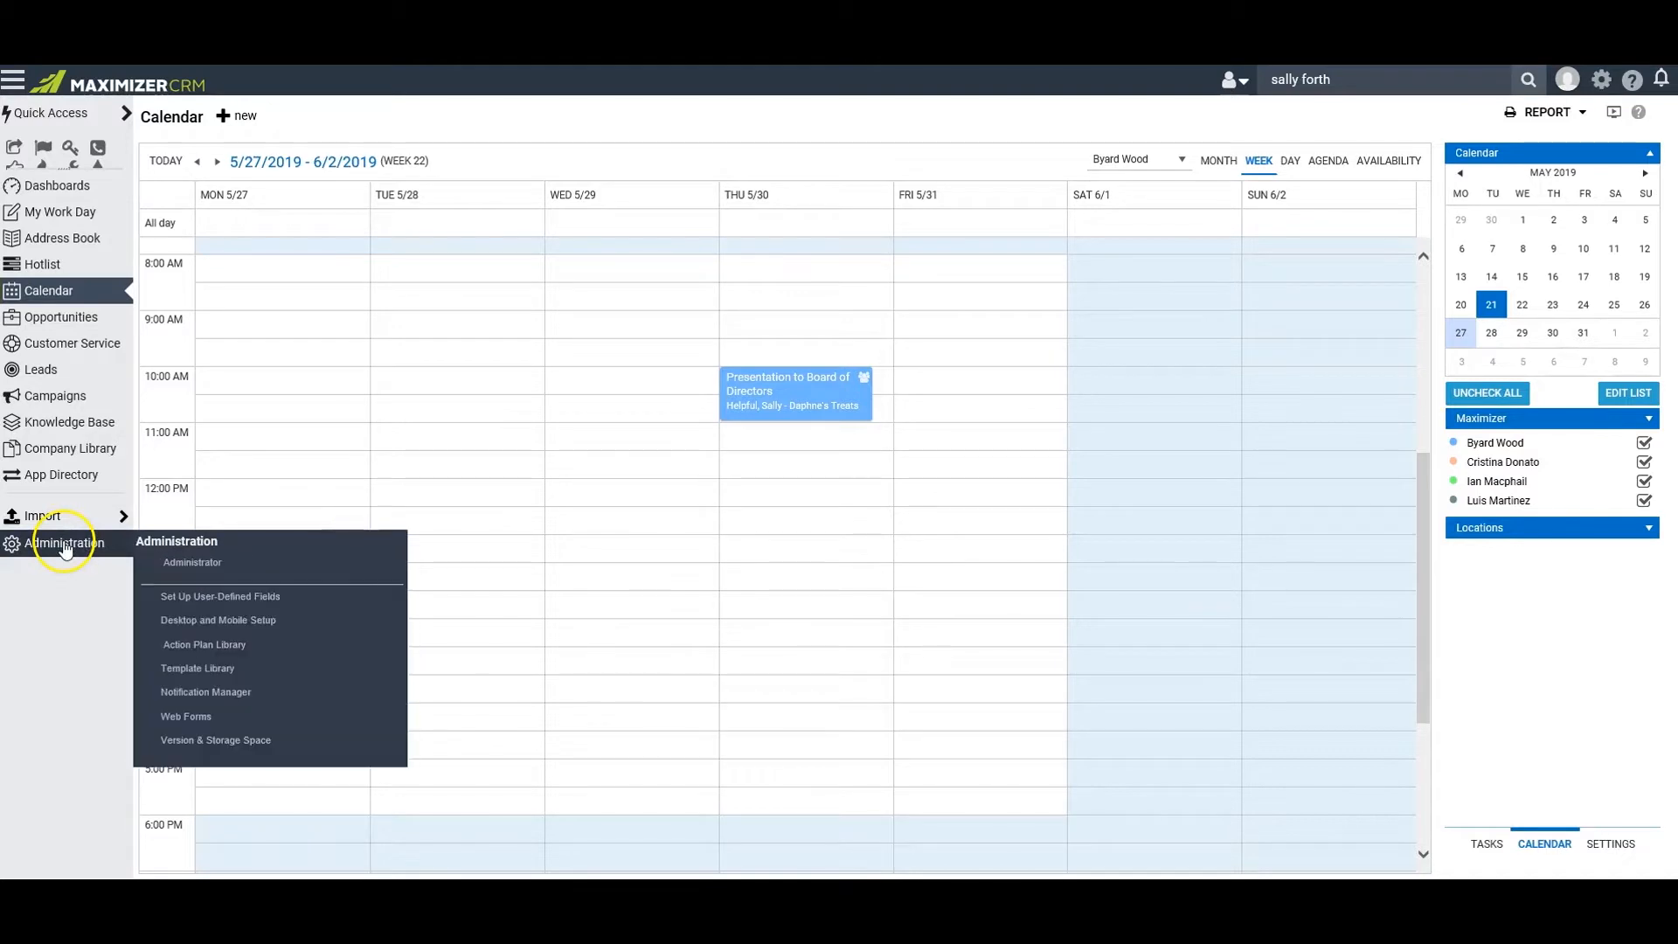
click(220, 689)
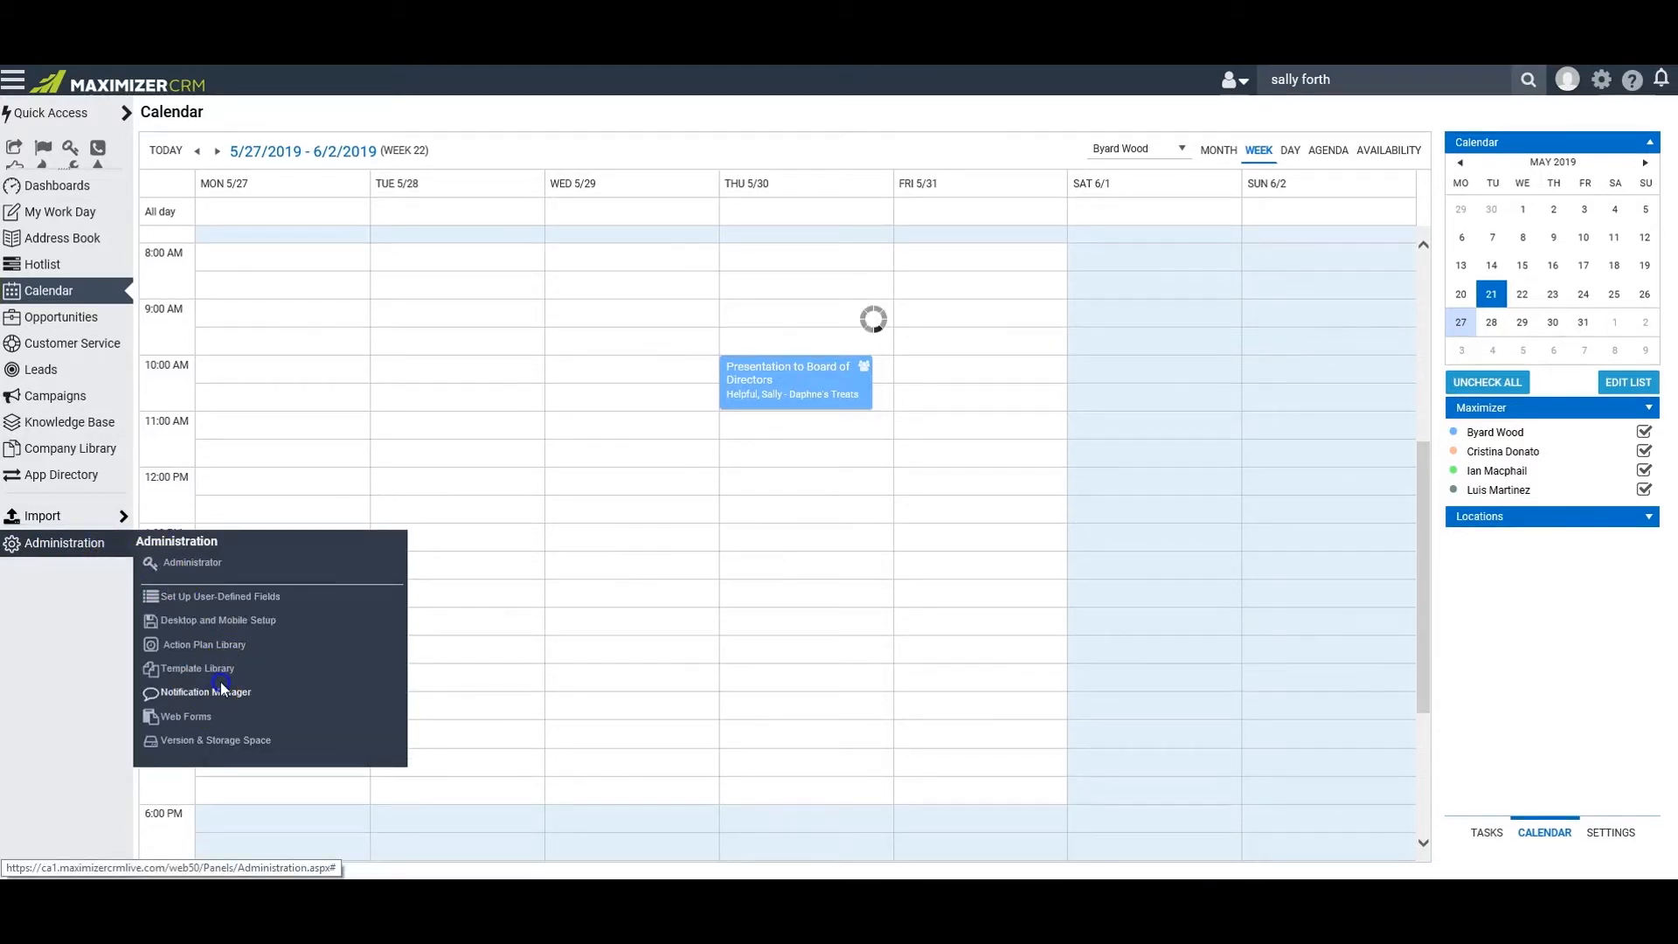
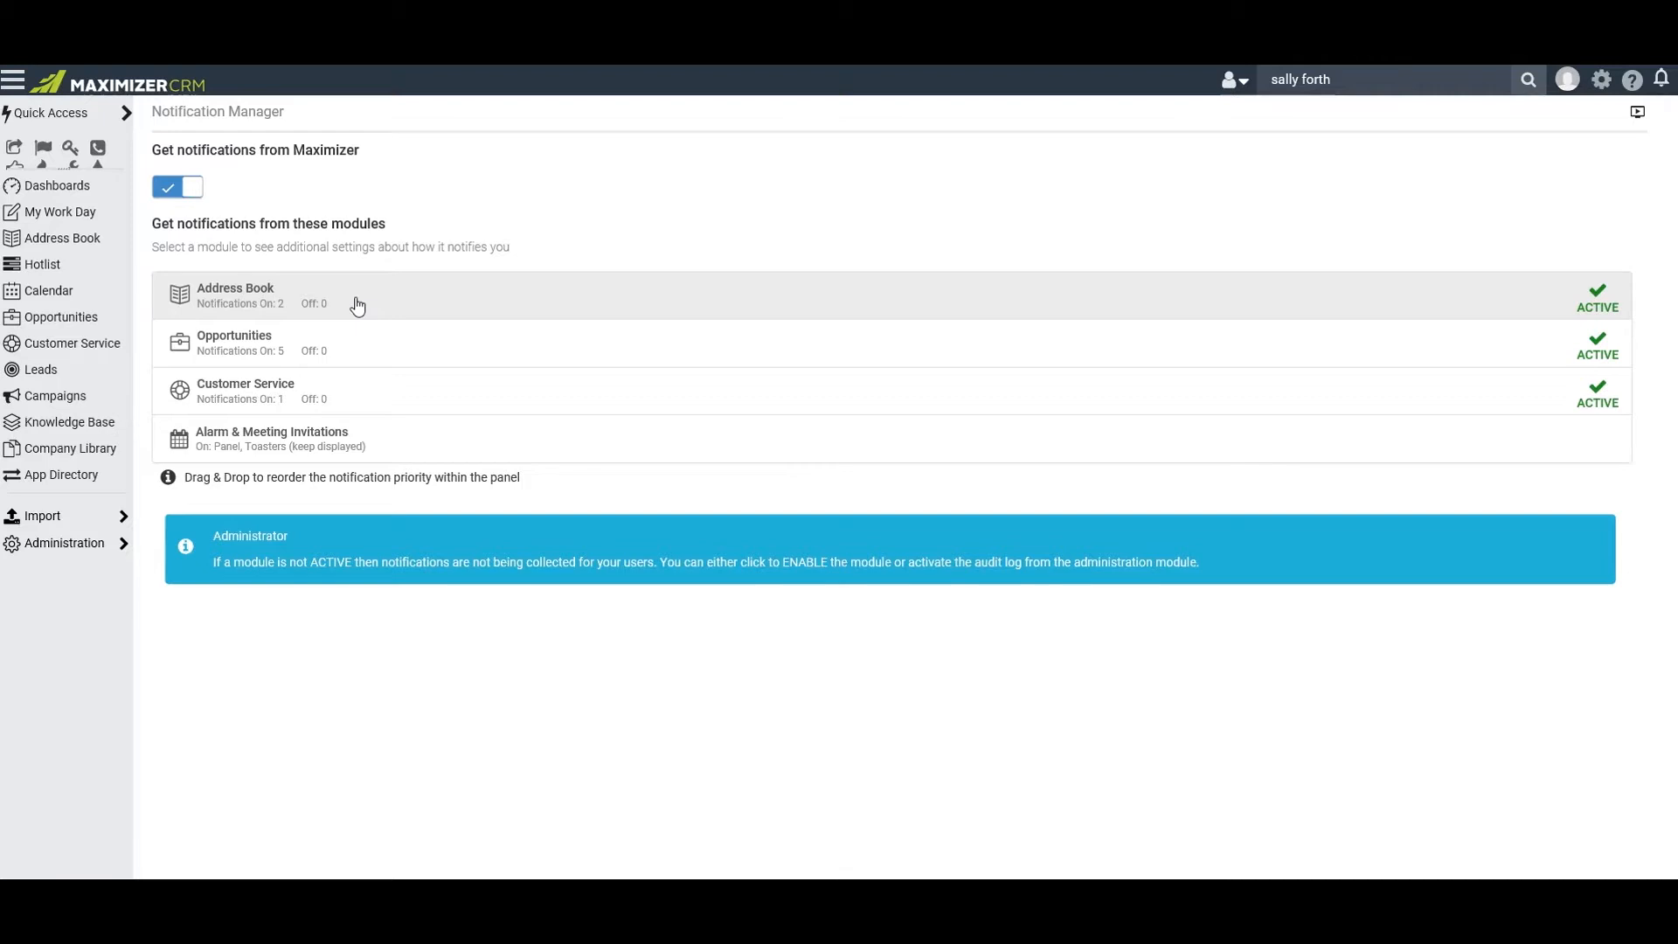
Return to the Address Book, switch to Outlook and save the "Coming into town for a visit" email to its sender's Maximizer Address Book entry
click(78, 244)
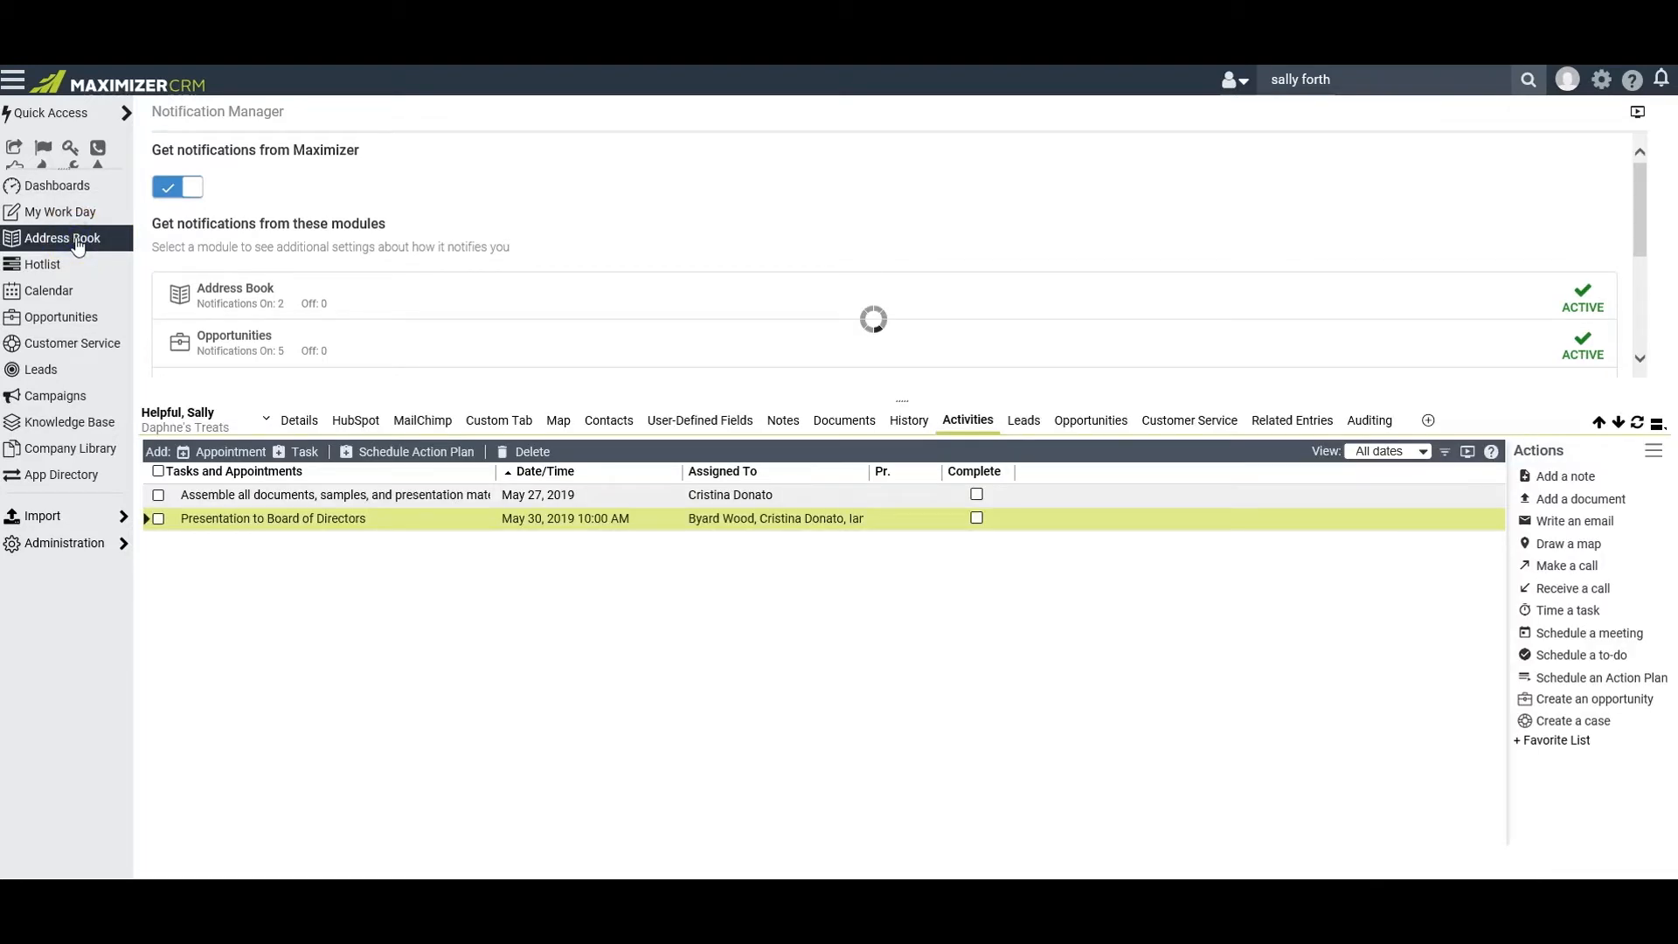
click(843, 565)
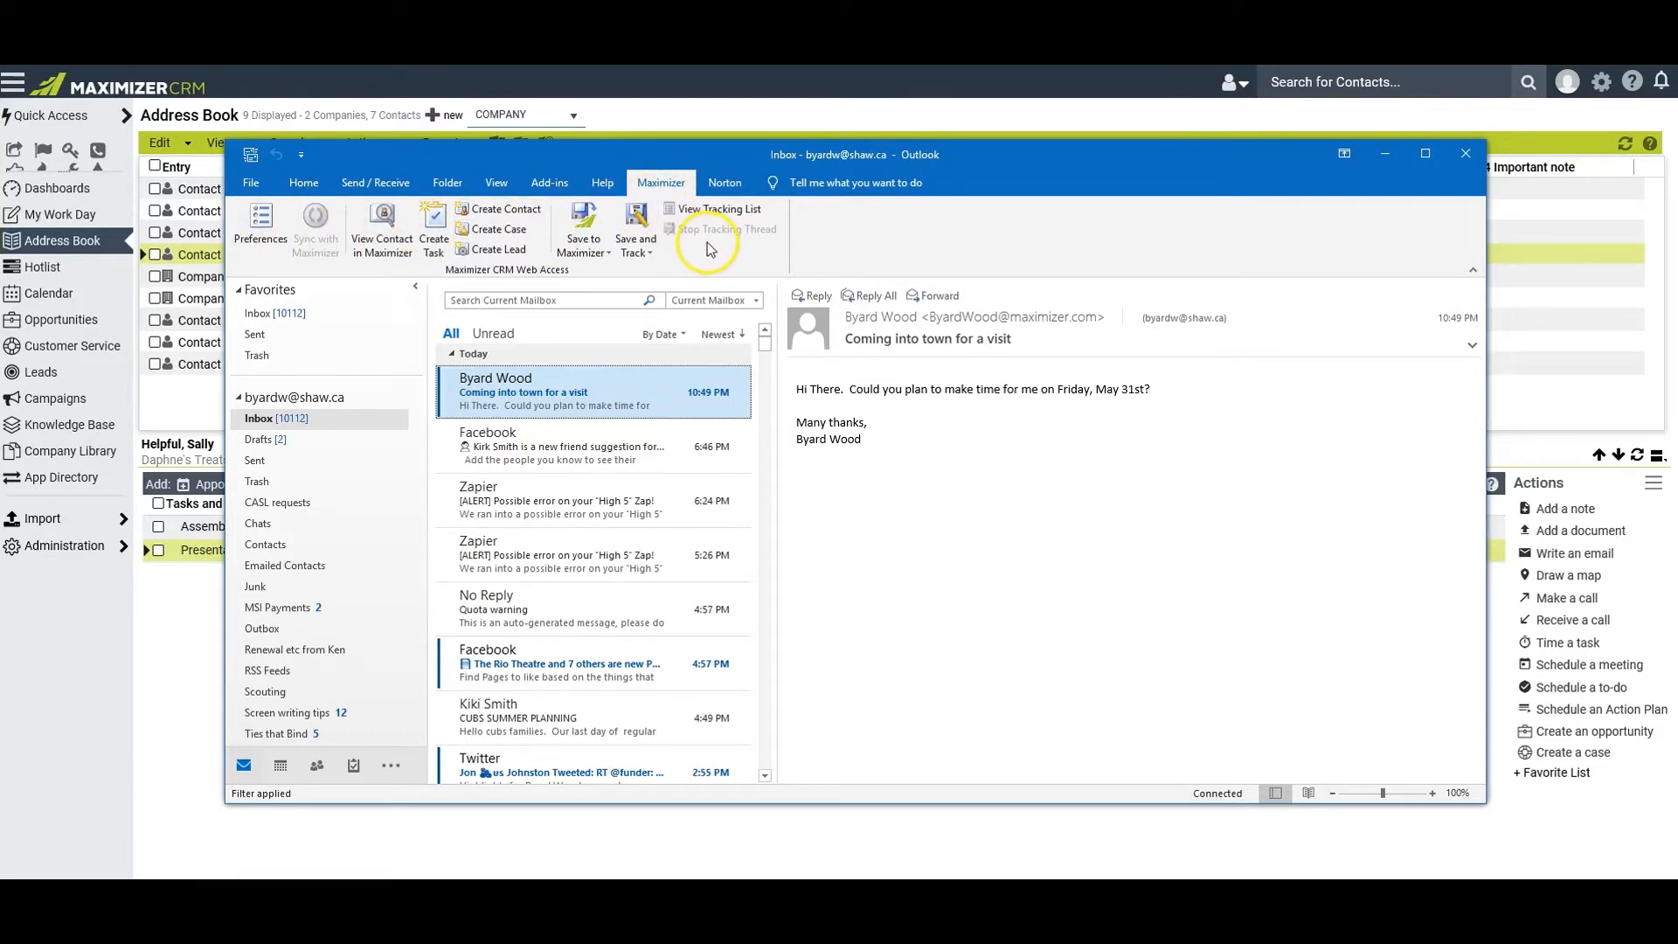
click(582, 394)
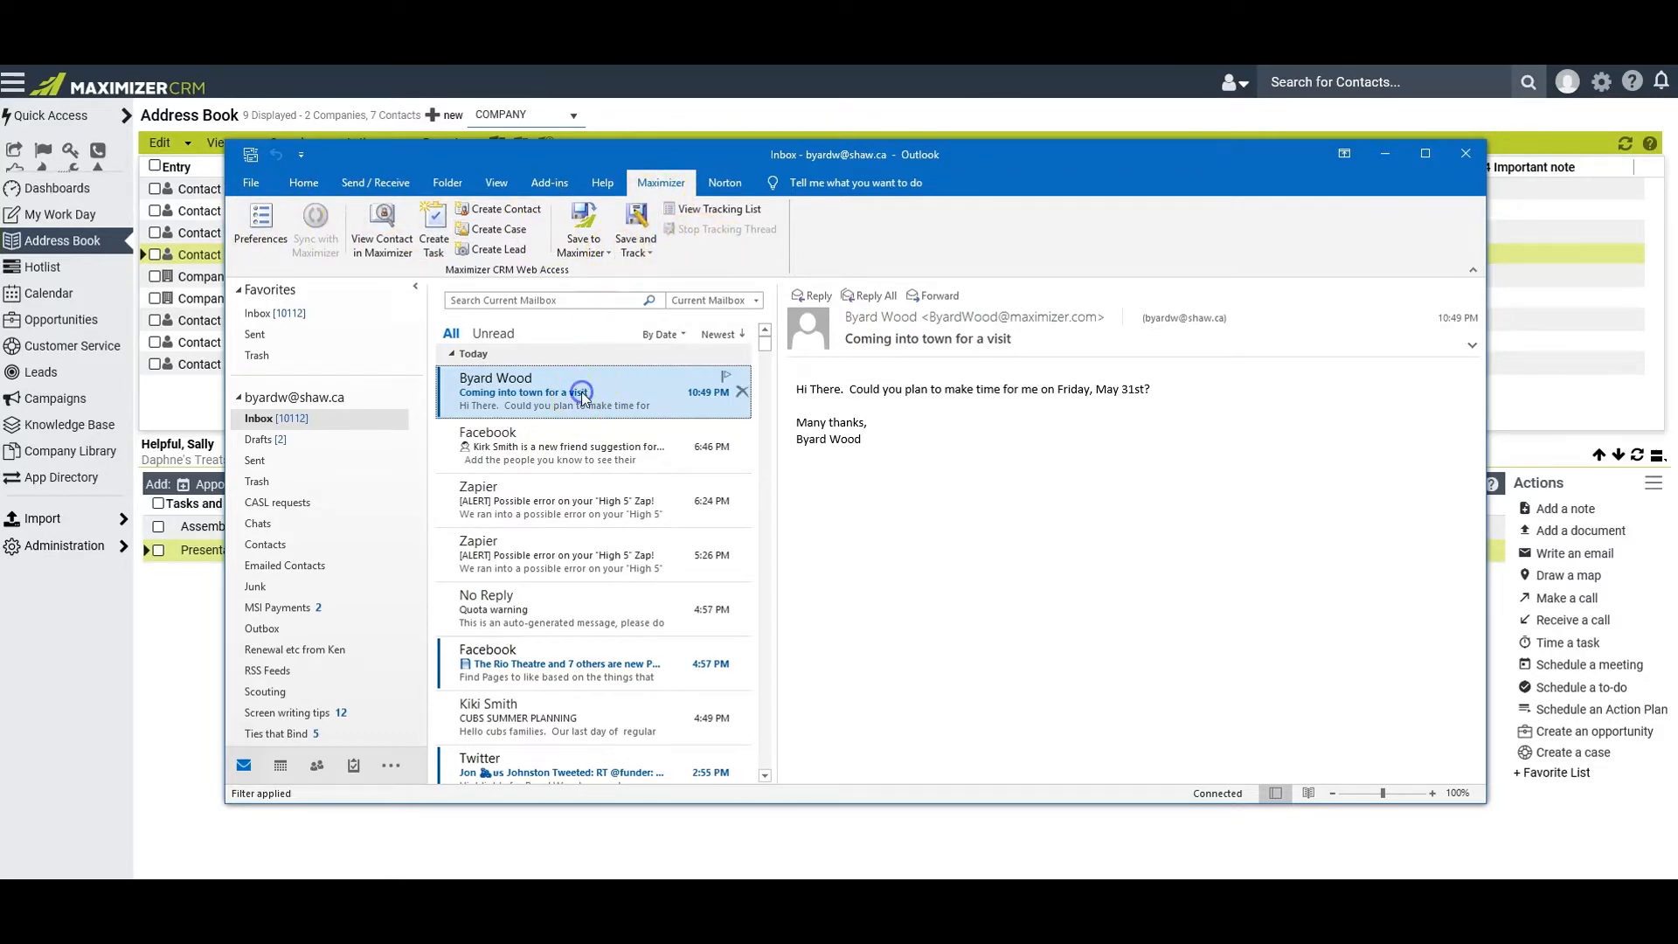
click(608, 252)
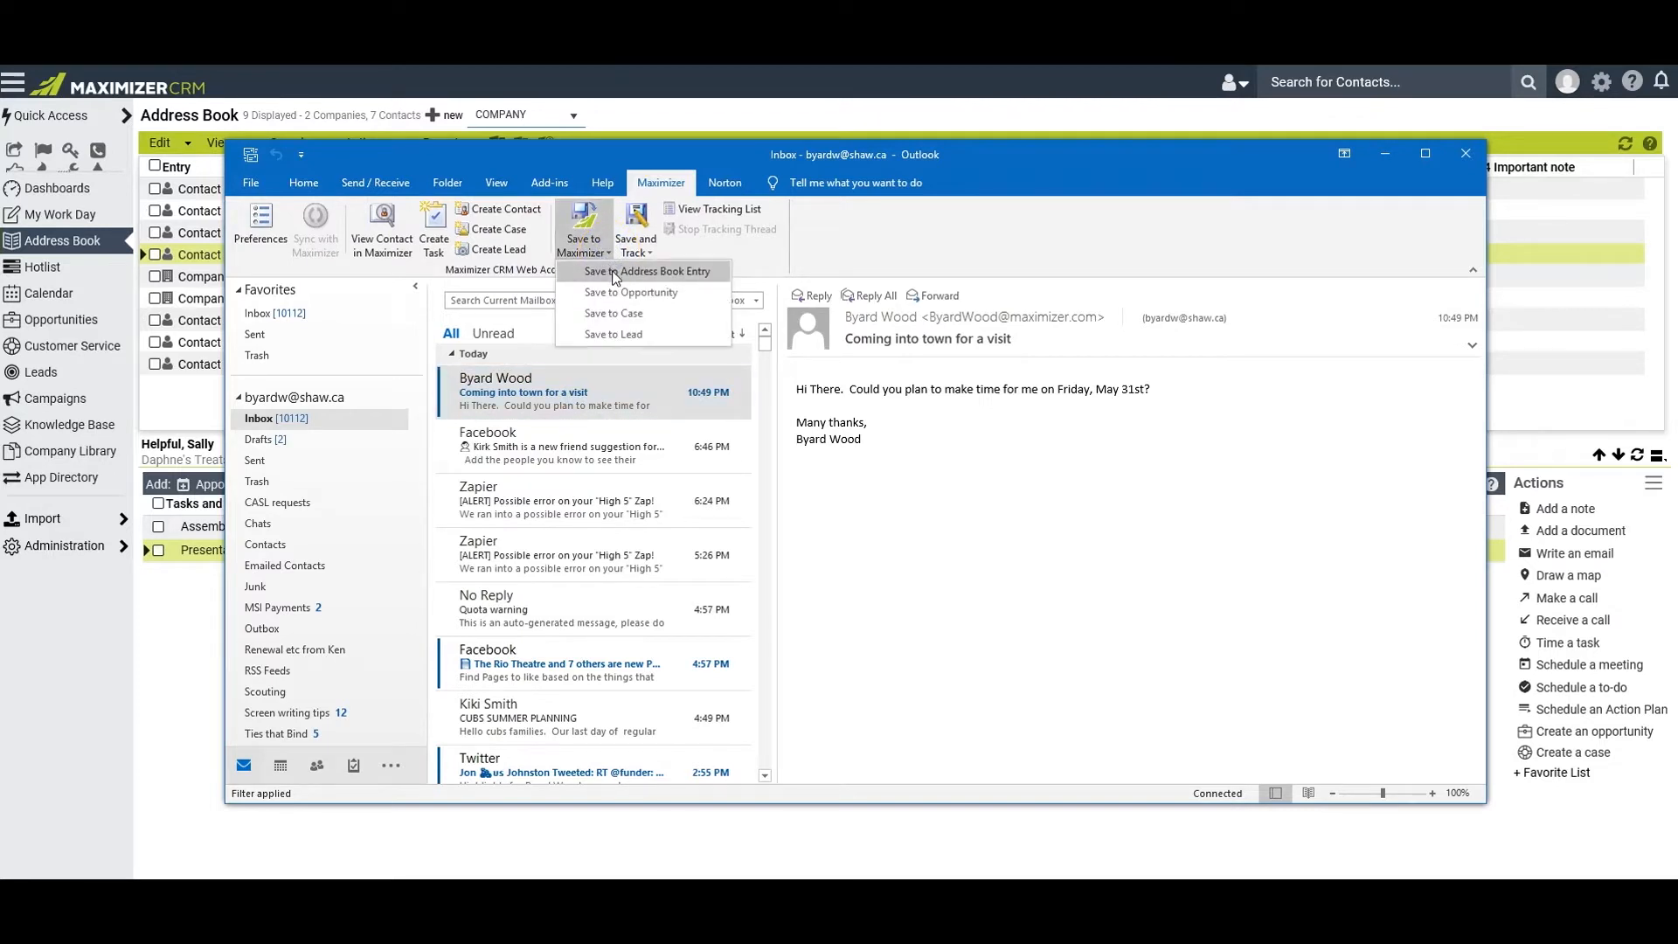
click(616, 273)
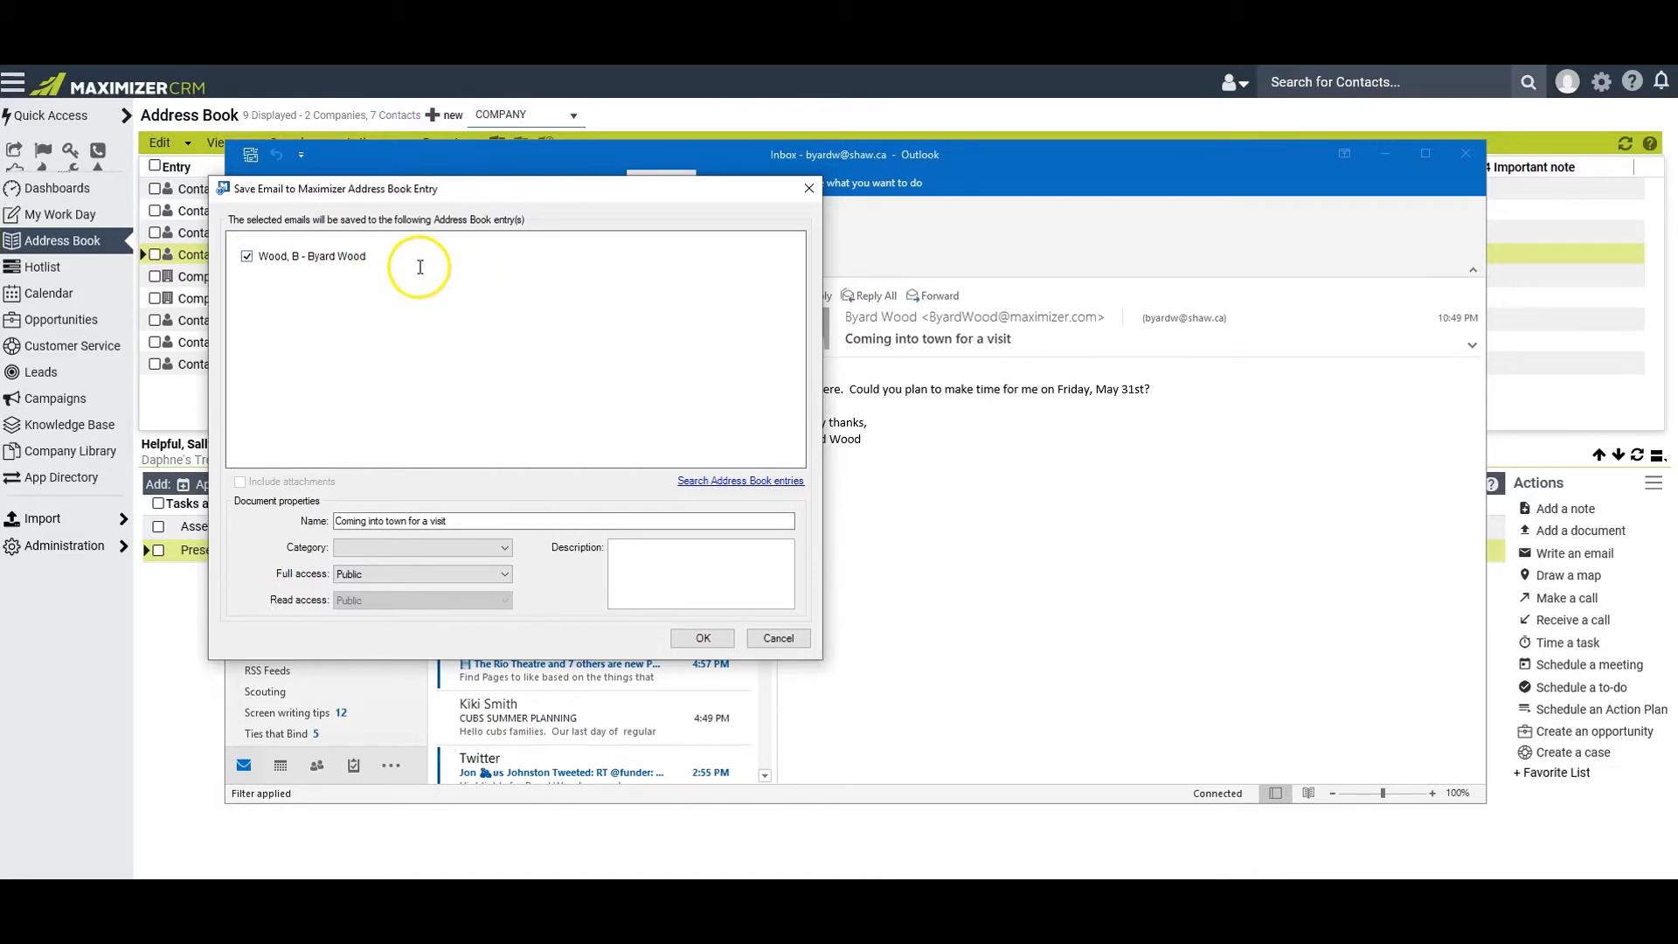
click(703, 638)
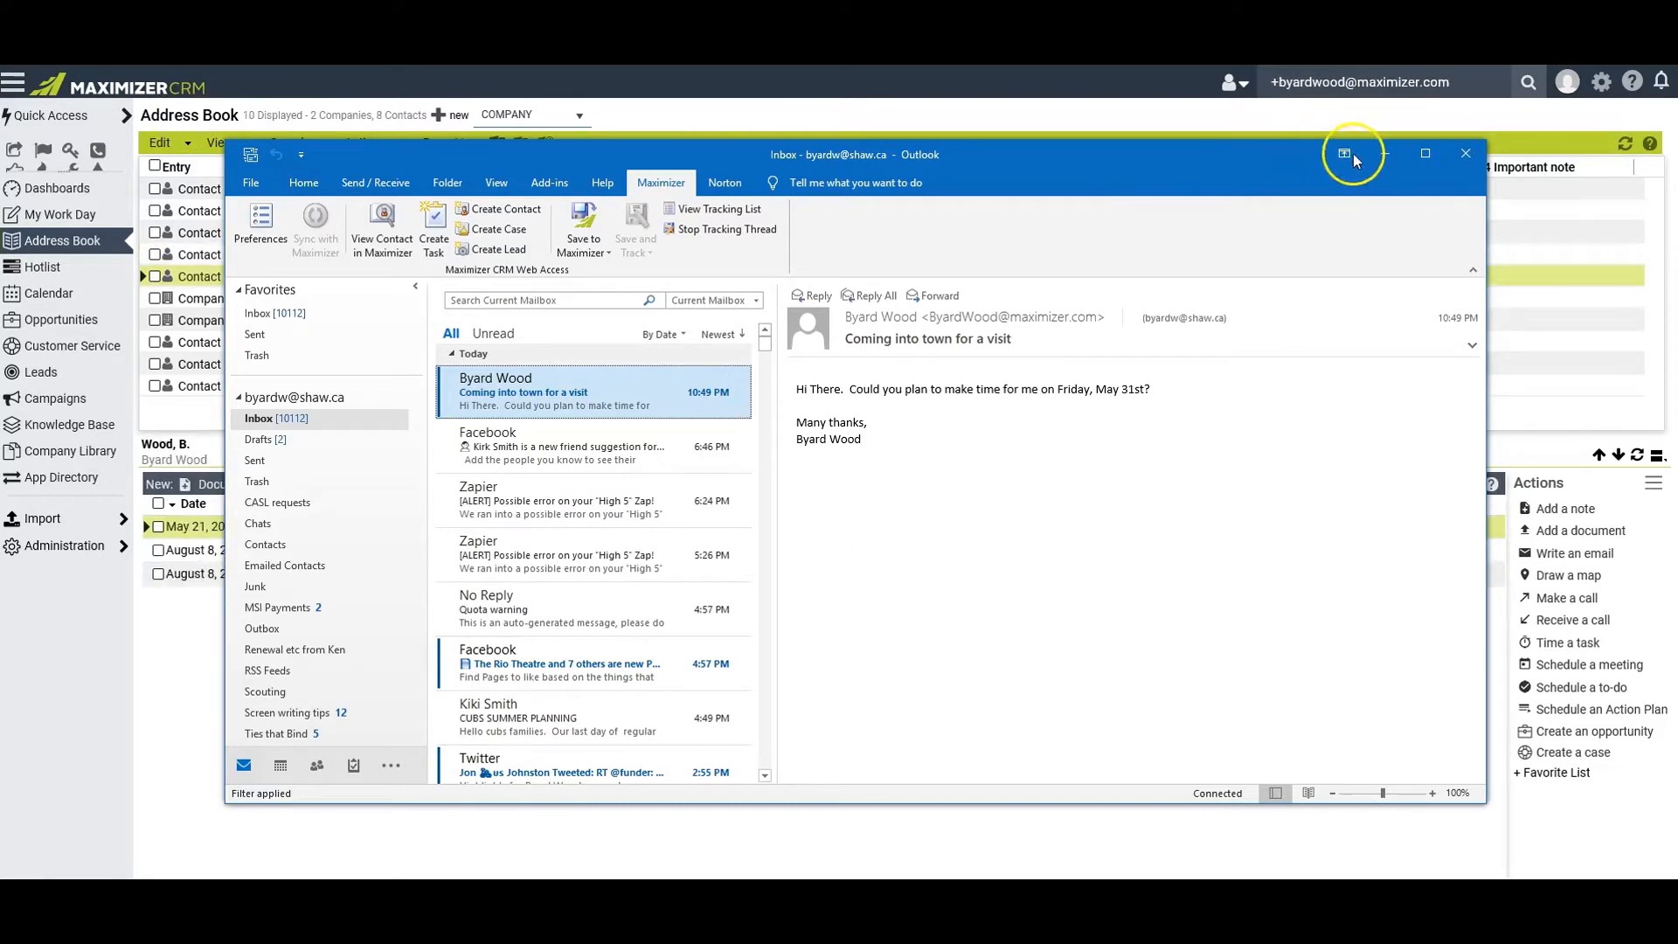
click(1384, 154)
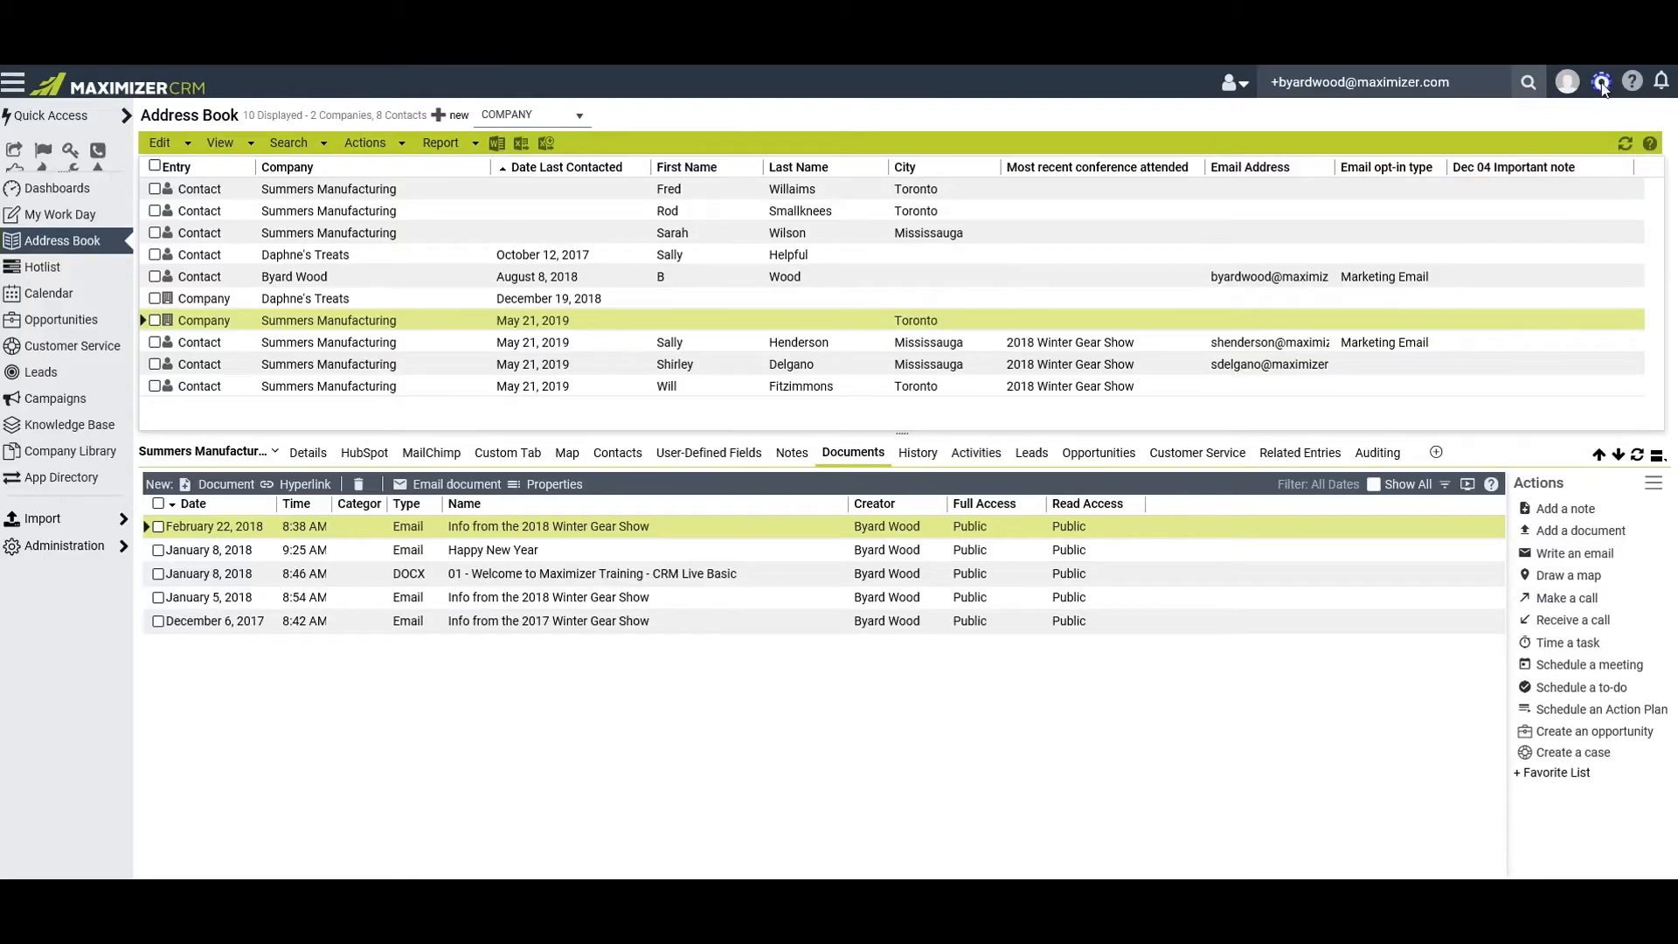
Open the personal preferences, try 500 as the maximum number of entries returned and set it back to All
click(1601, 83)
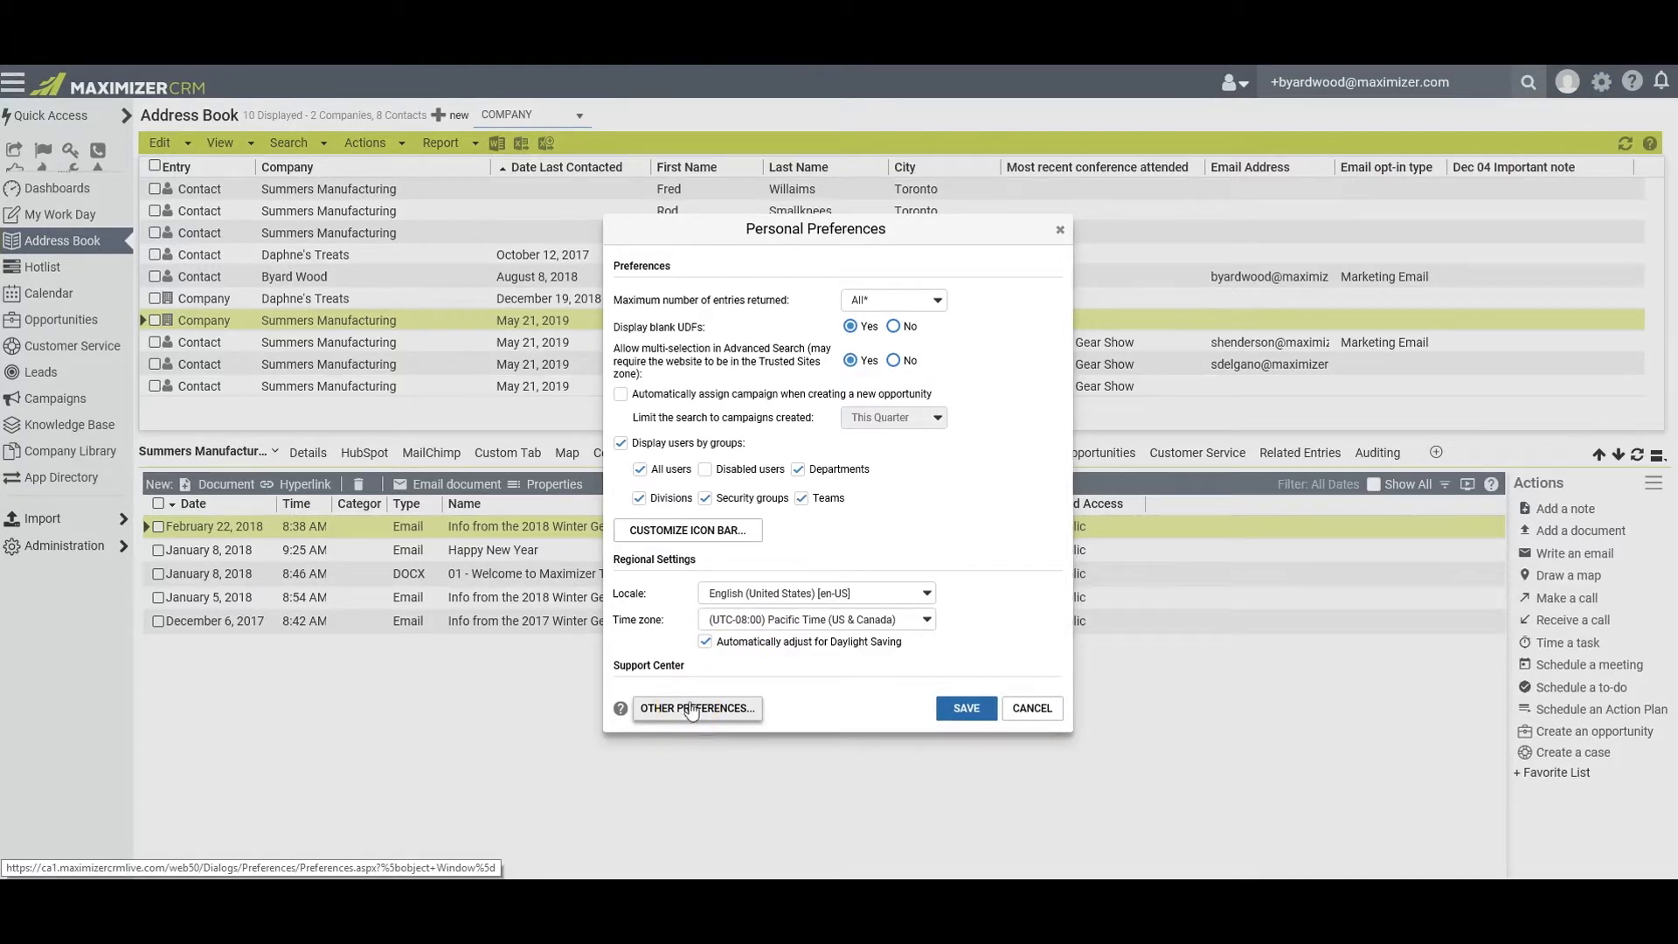
click(937, 303)
click(877, 333)
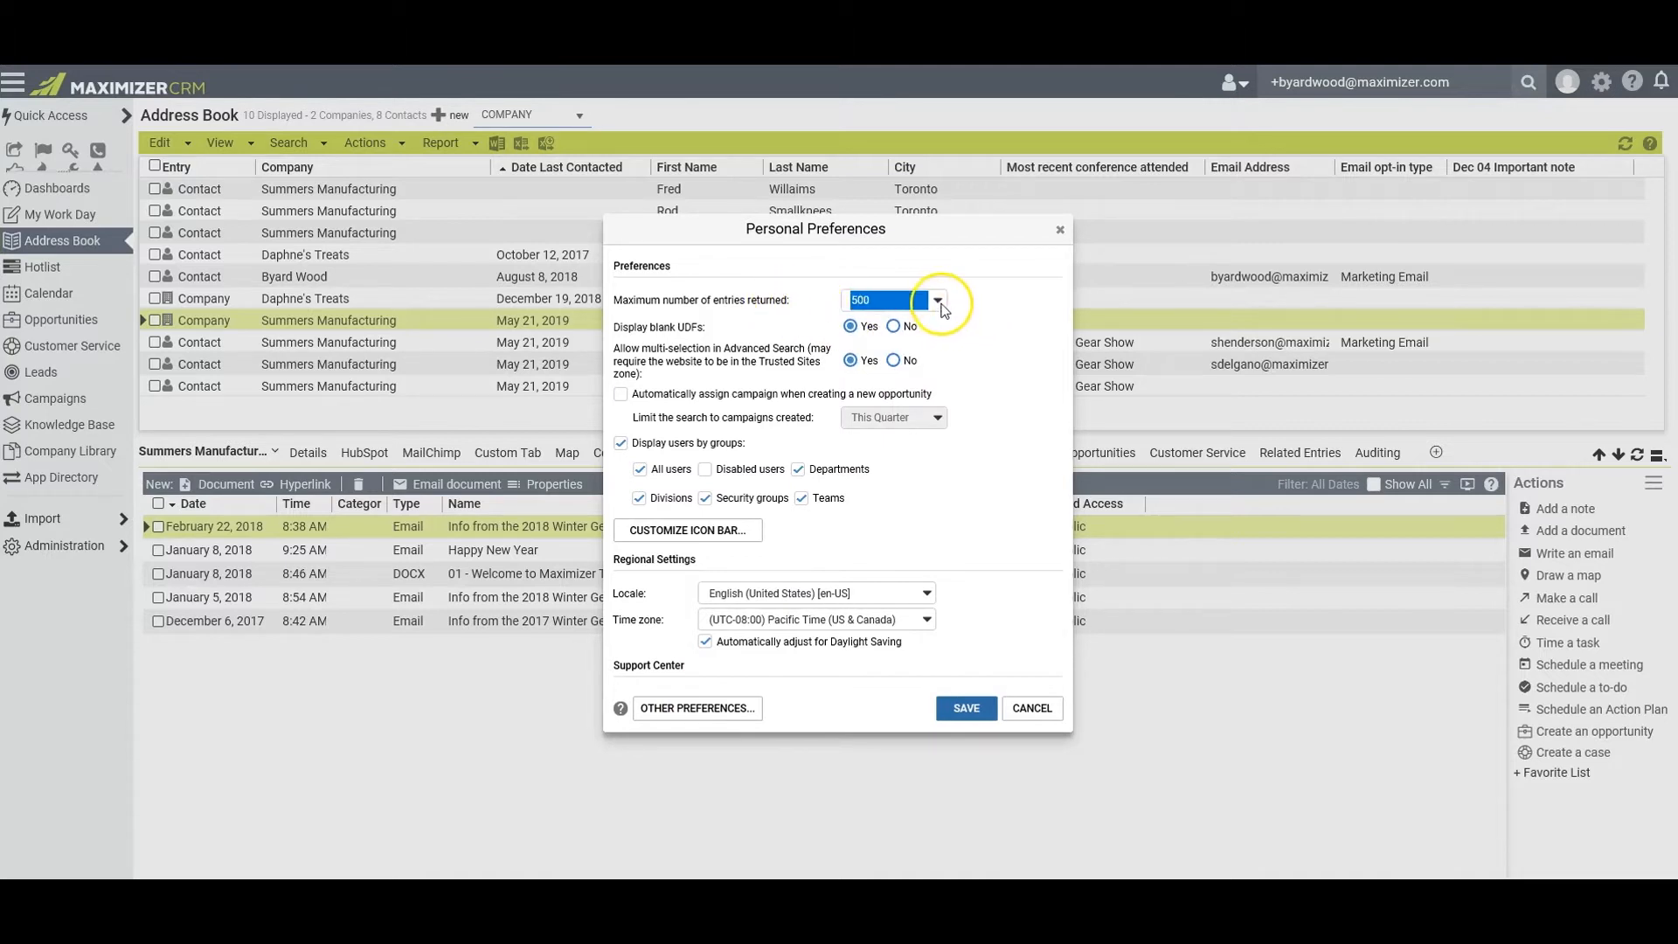
click(937, 300)
click(858, 276)
Review the Calendar/Hotlist defaults and the Startup preferences, including the modules available to go directly to when starting
click(668, 710)
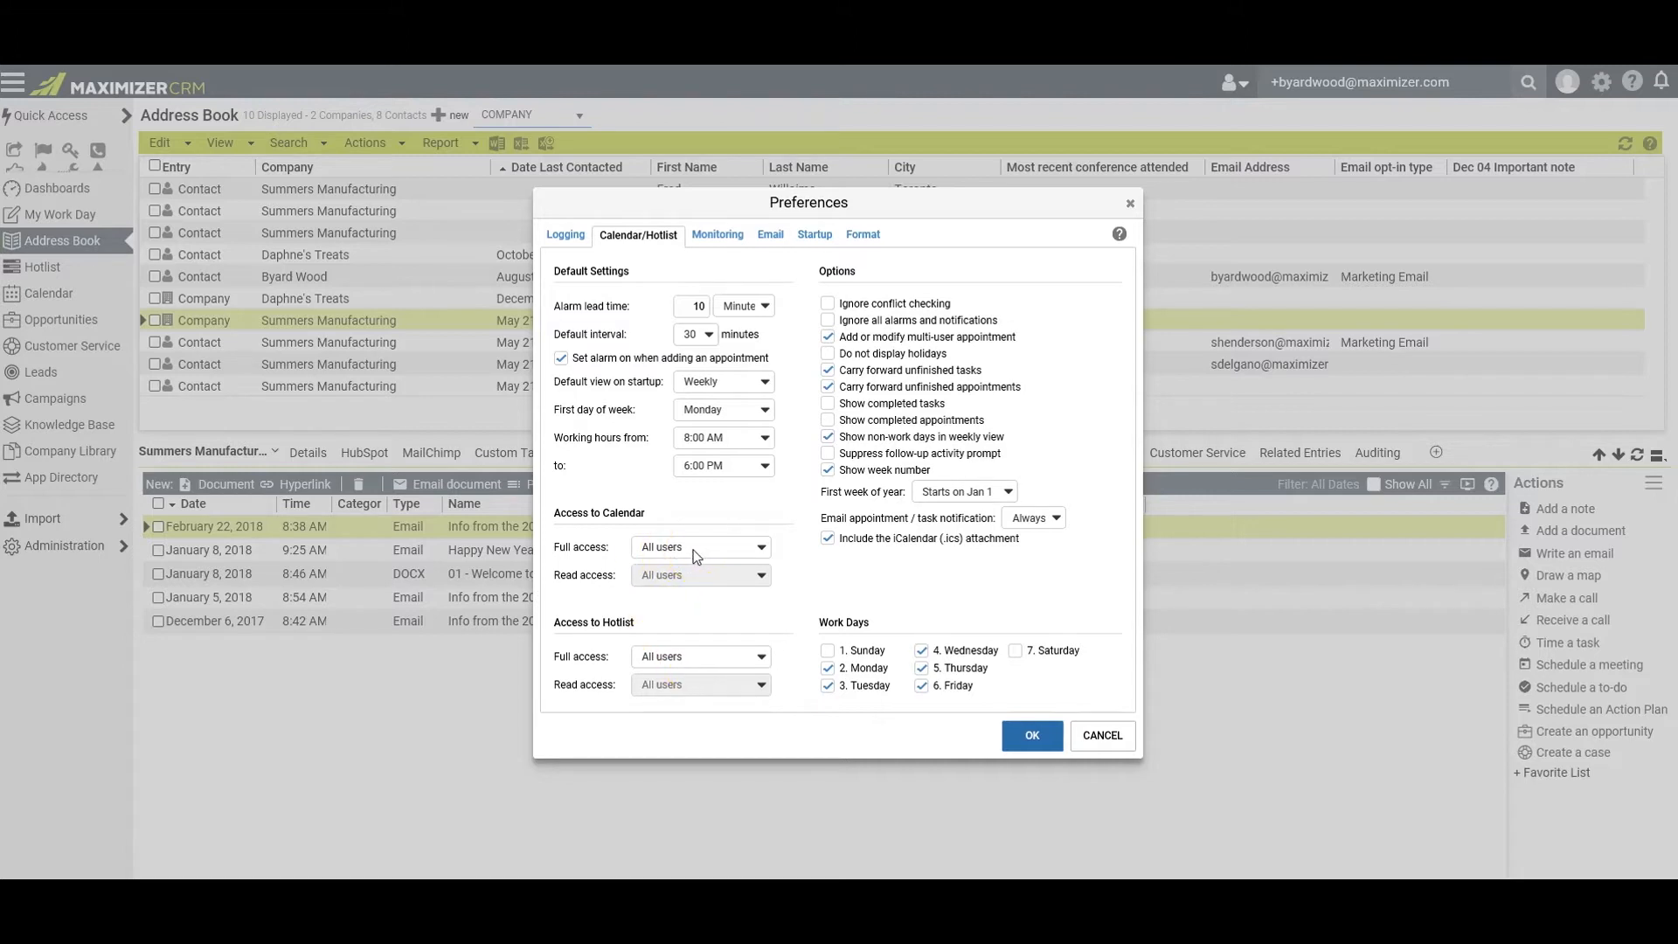
click(813, 234)
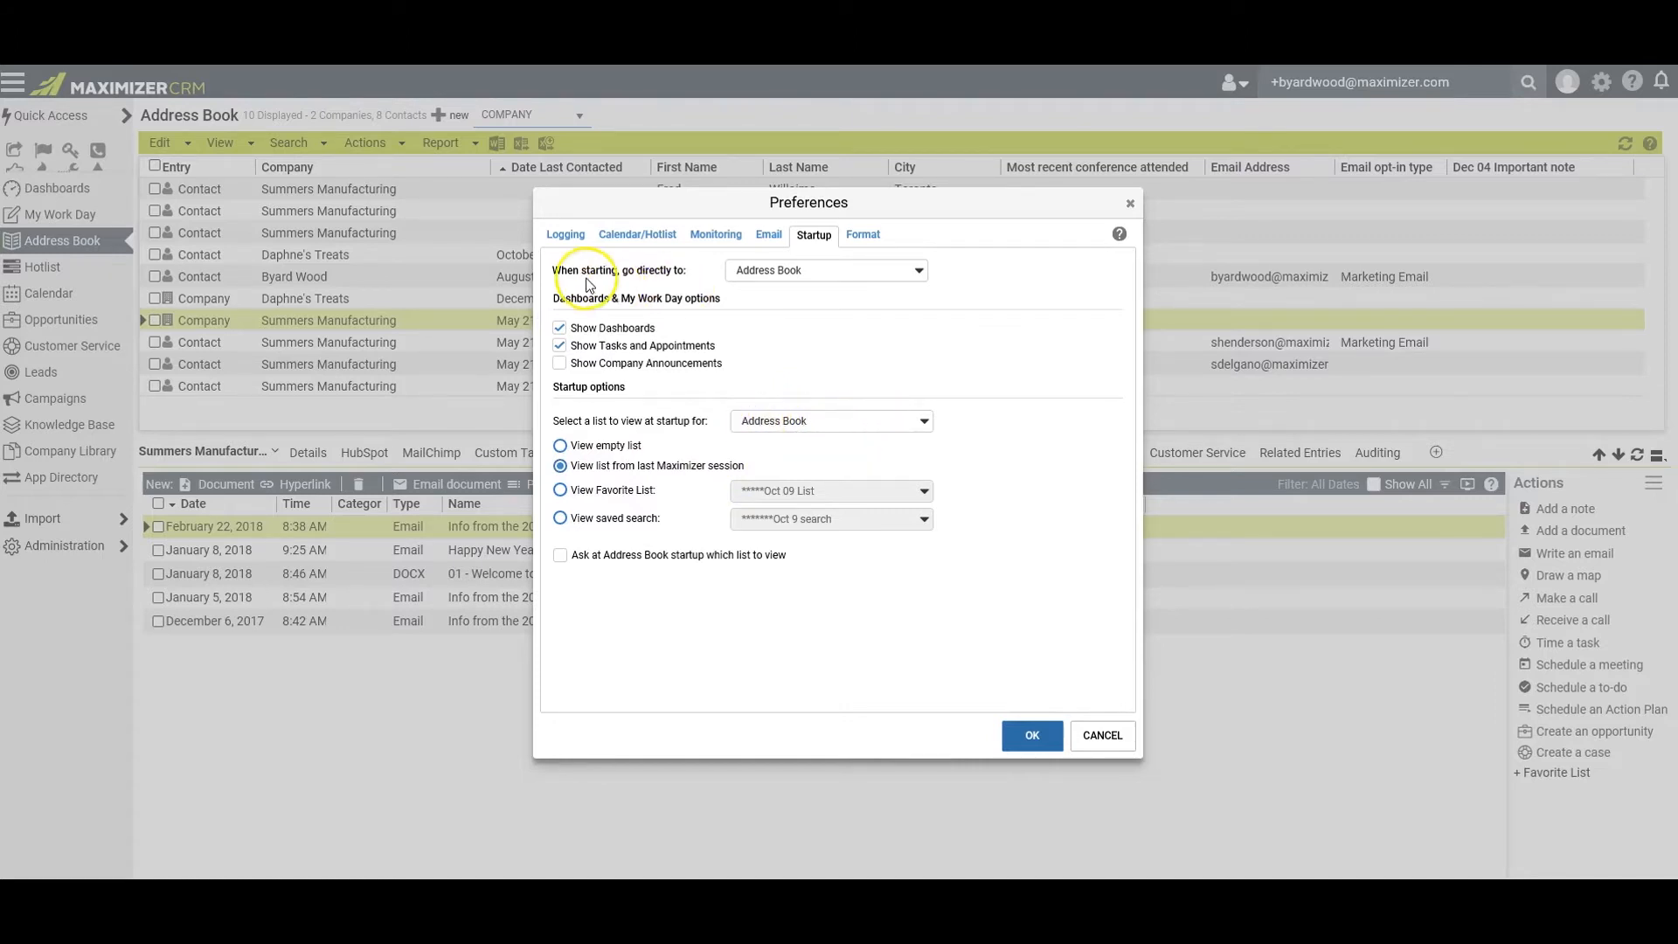
click(917, 271)
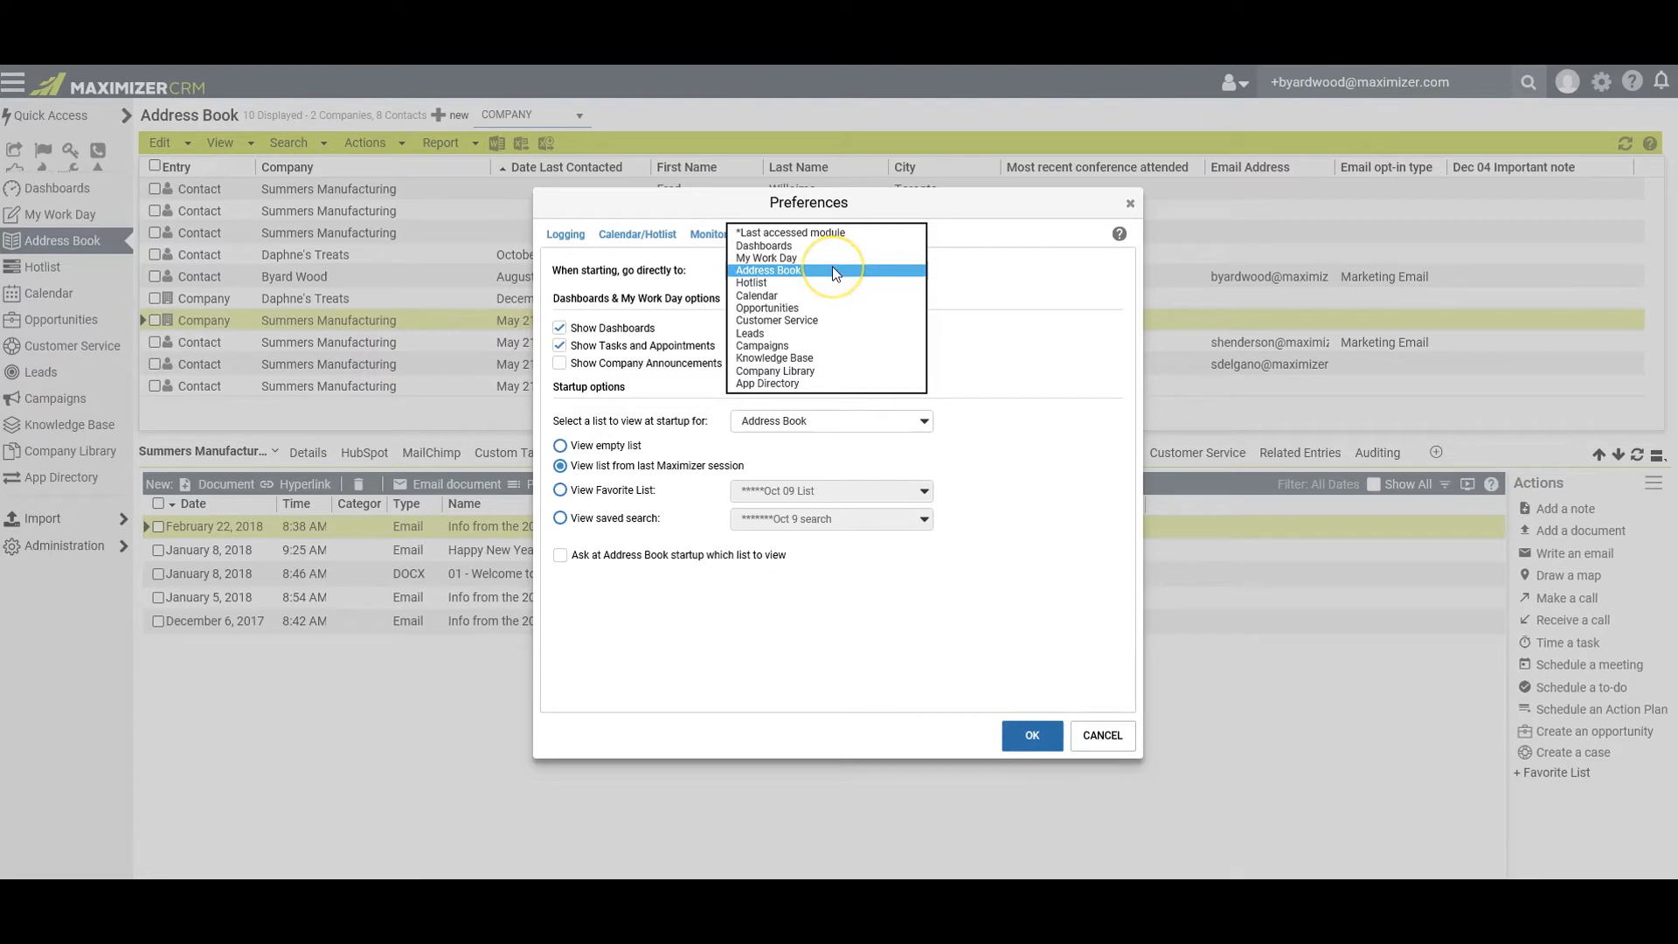
click(968, 283)
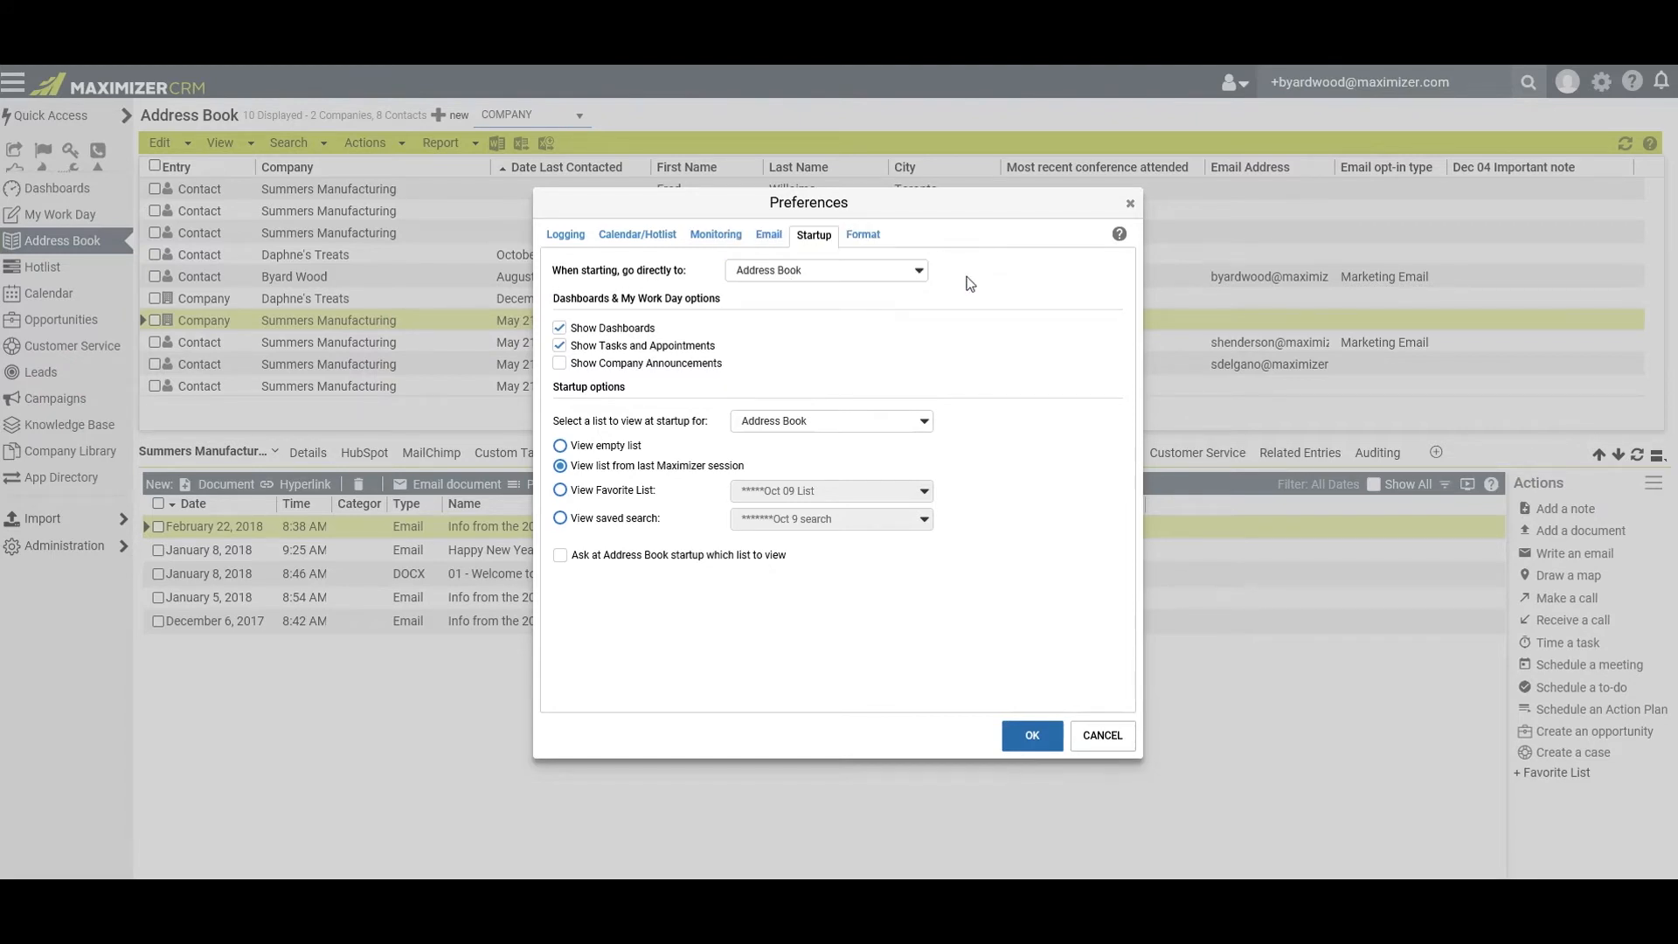
Review the Email preferences and the AutoSignature, and save the personal preferences
click(768, 234)
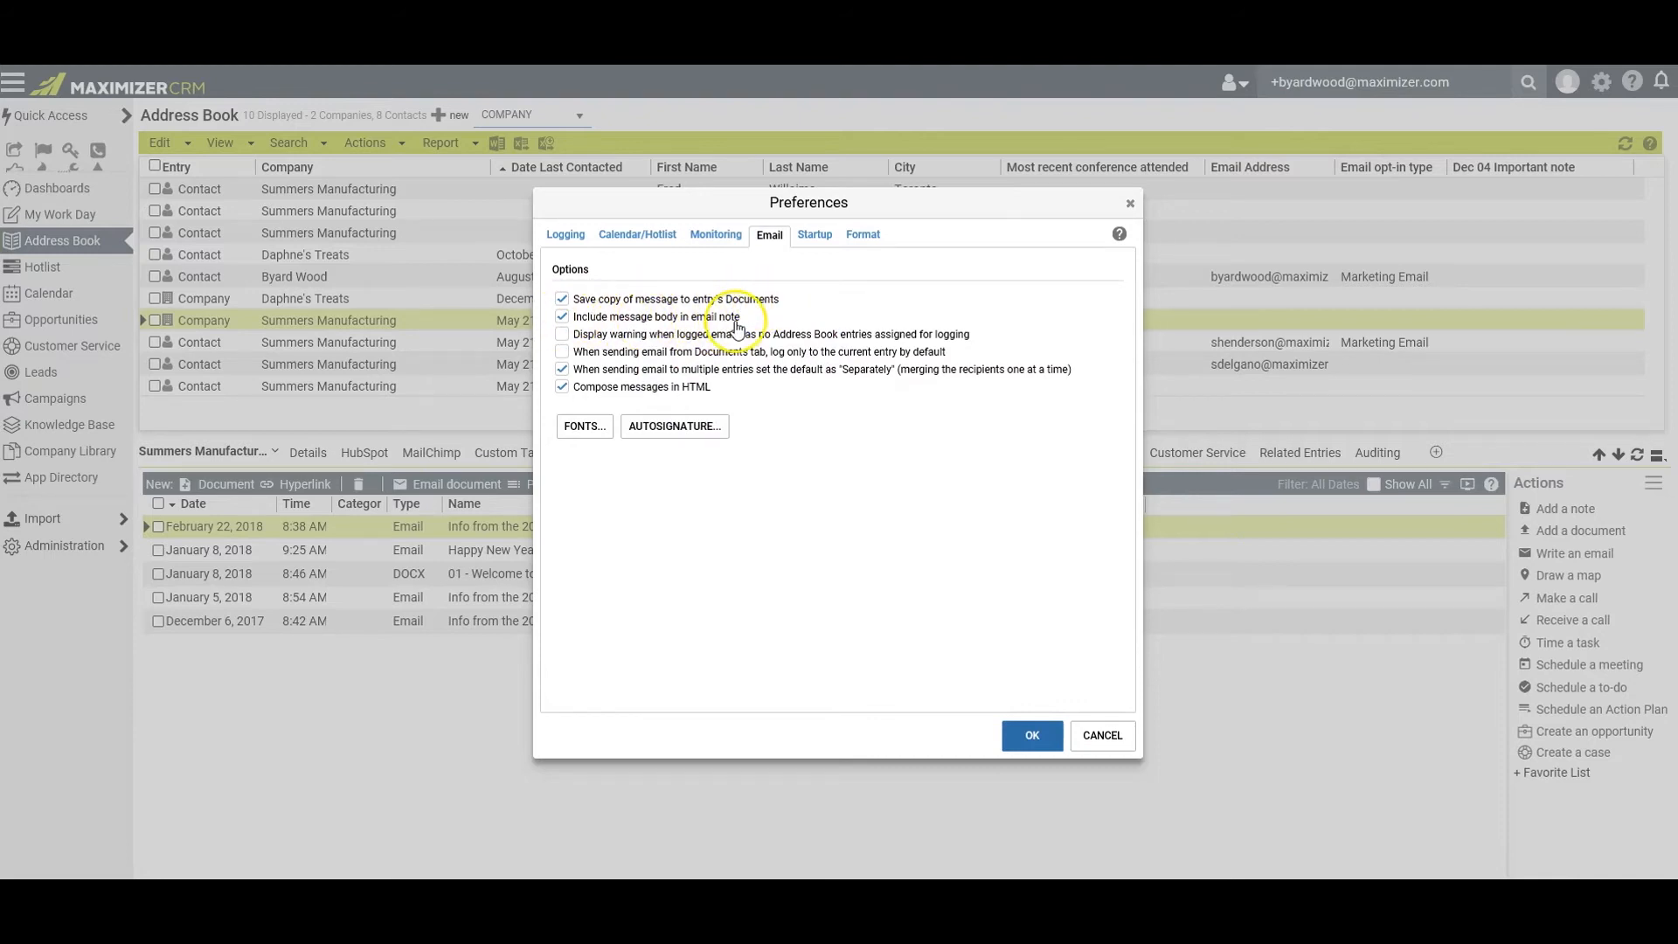
click(562, 370)
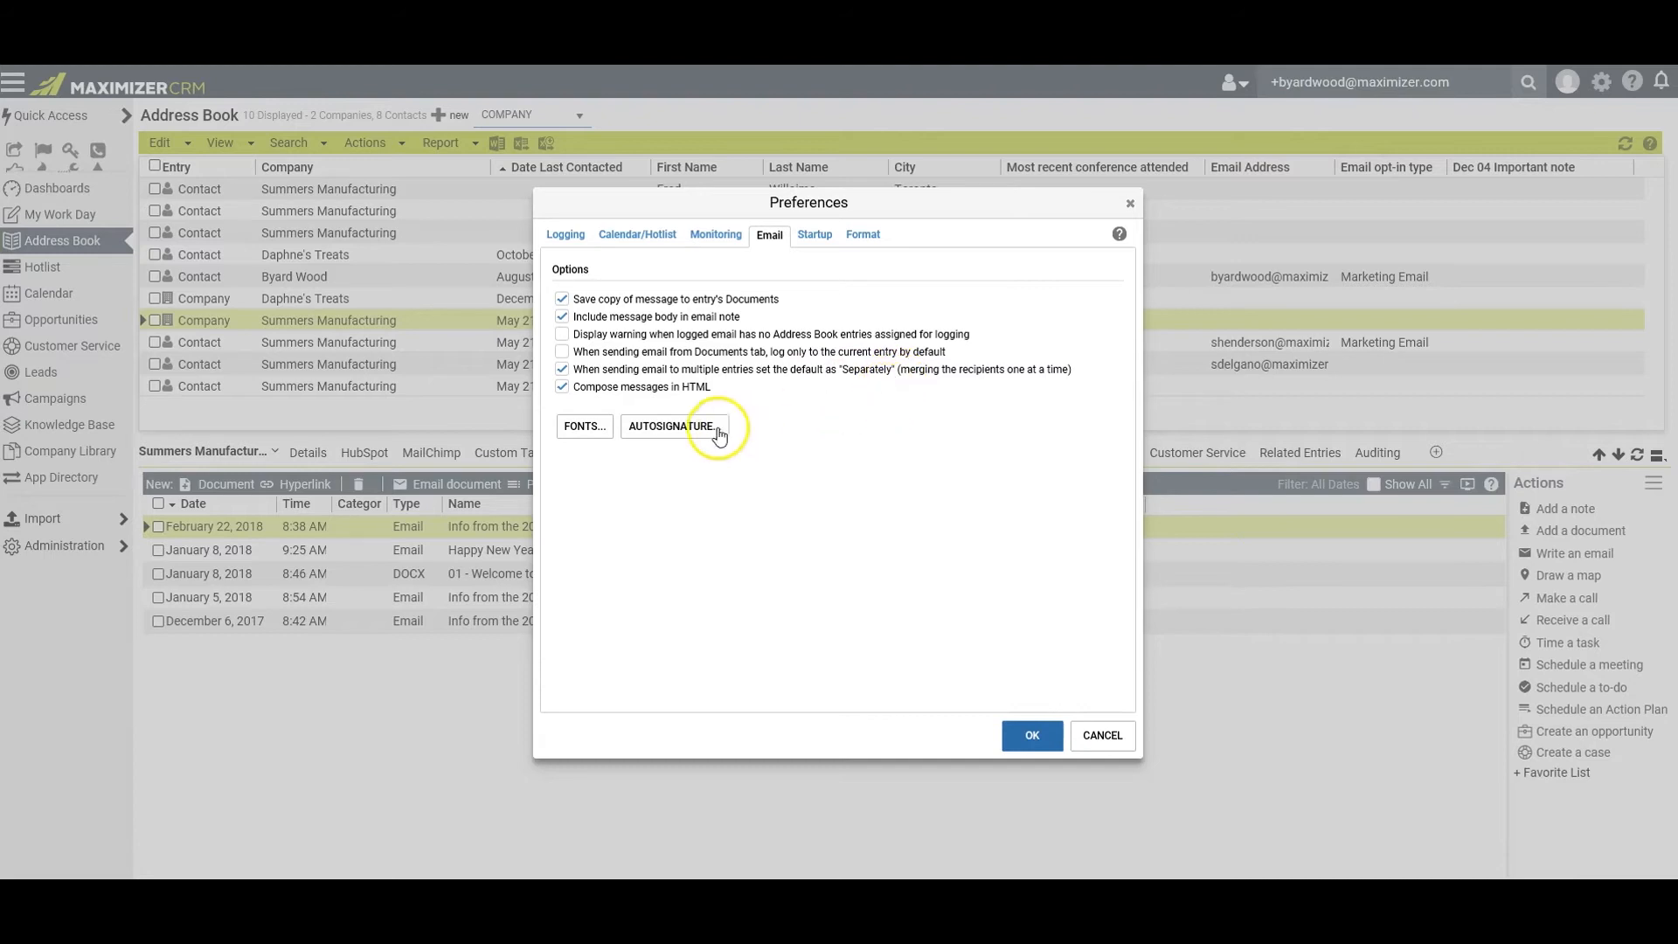
click(657, 426)
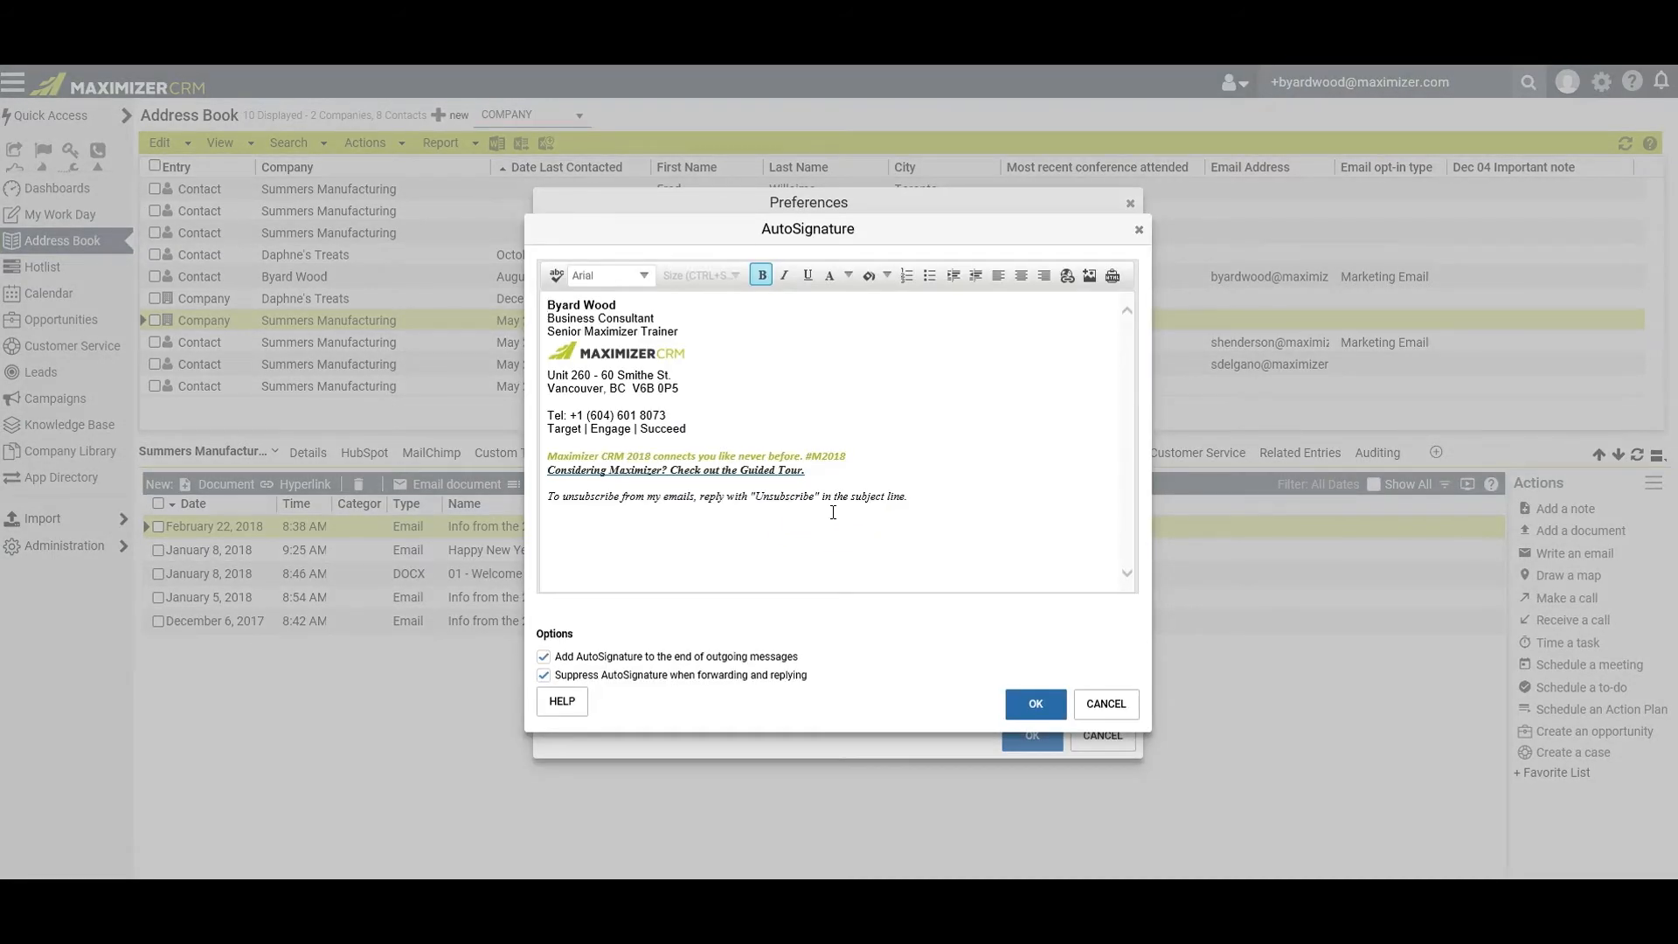
click(1034, 703)
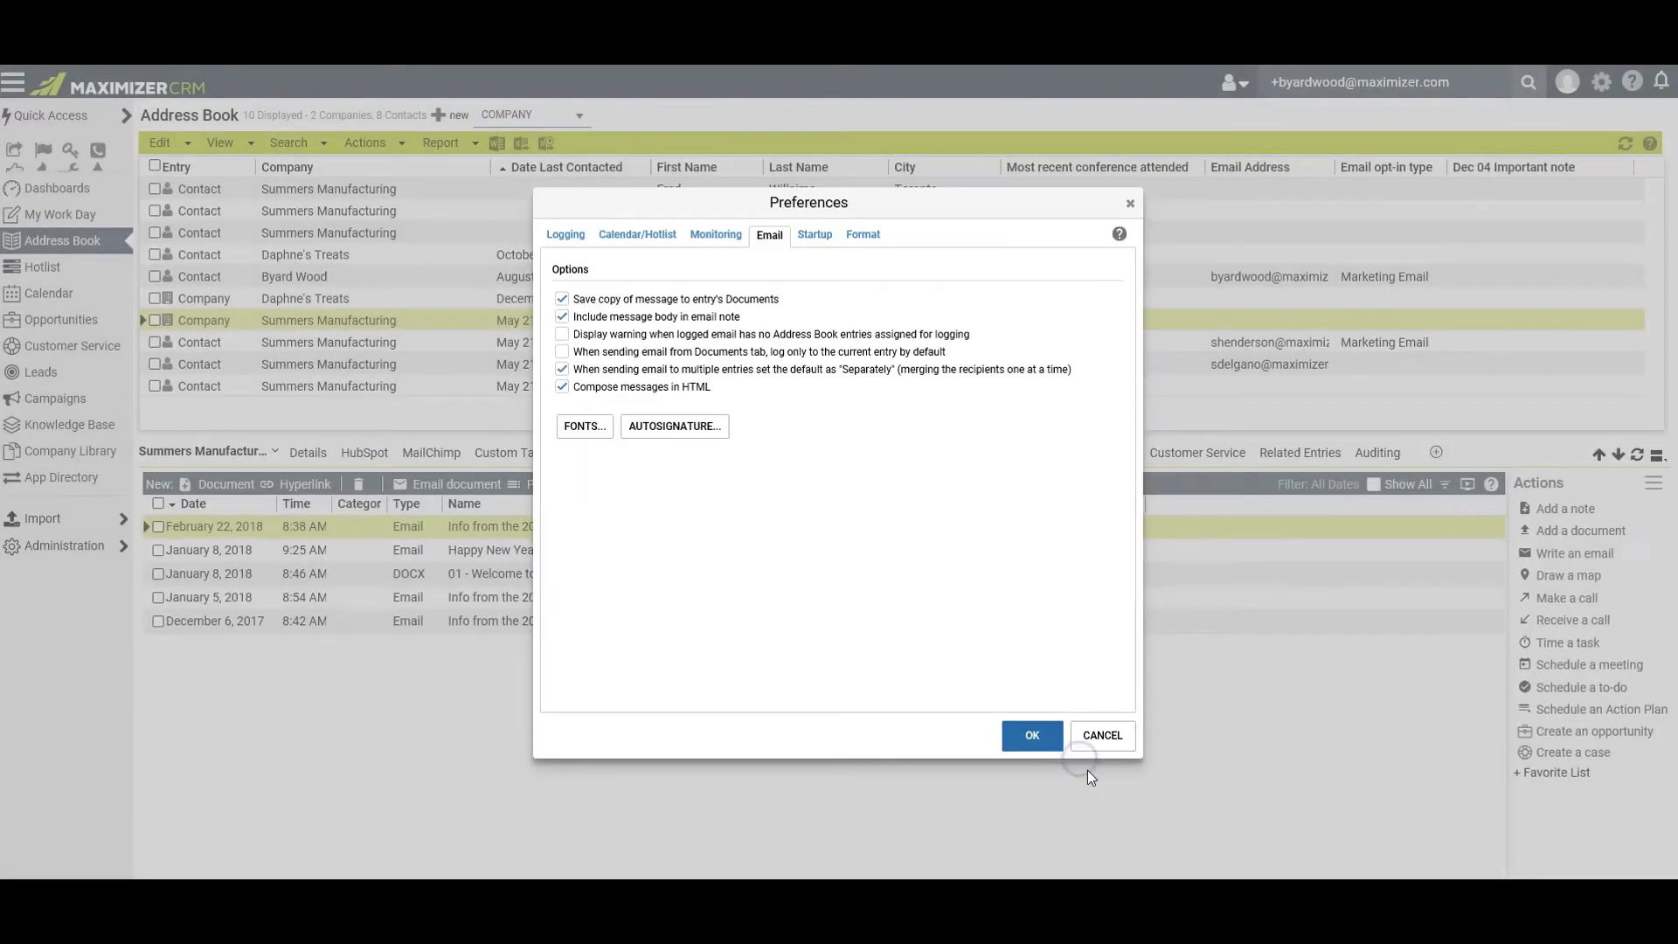
click(1016, 738)
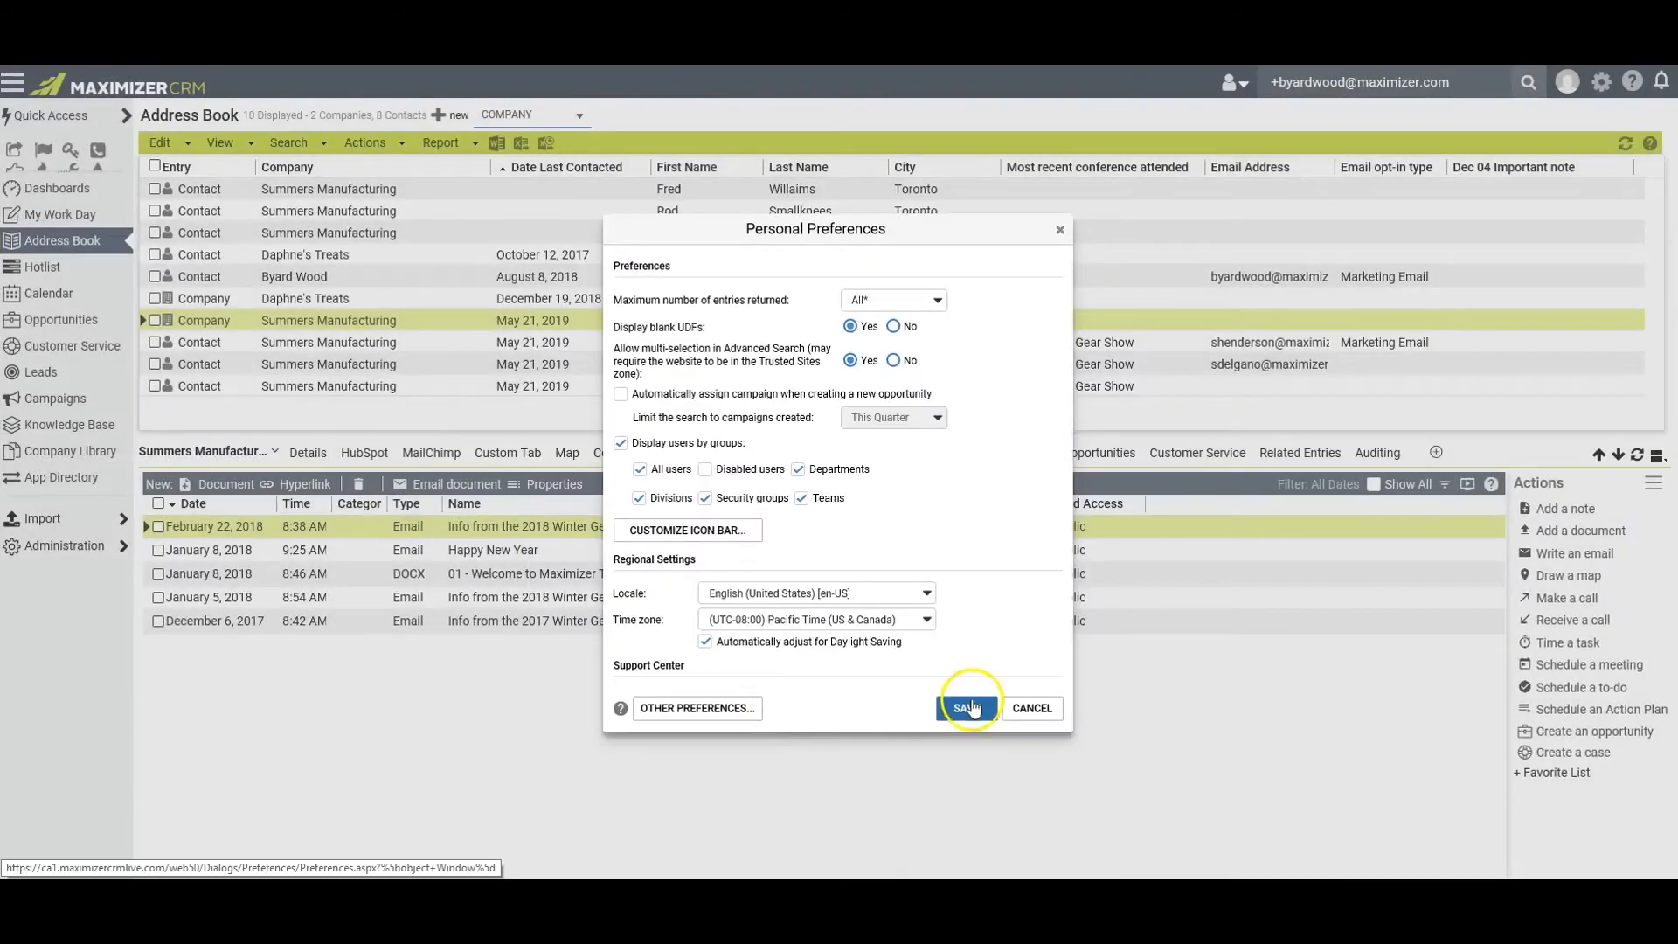
click(965, 715)
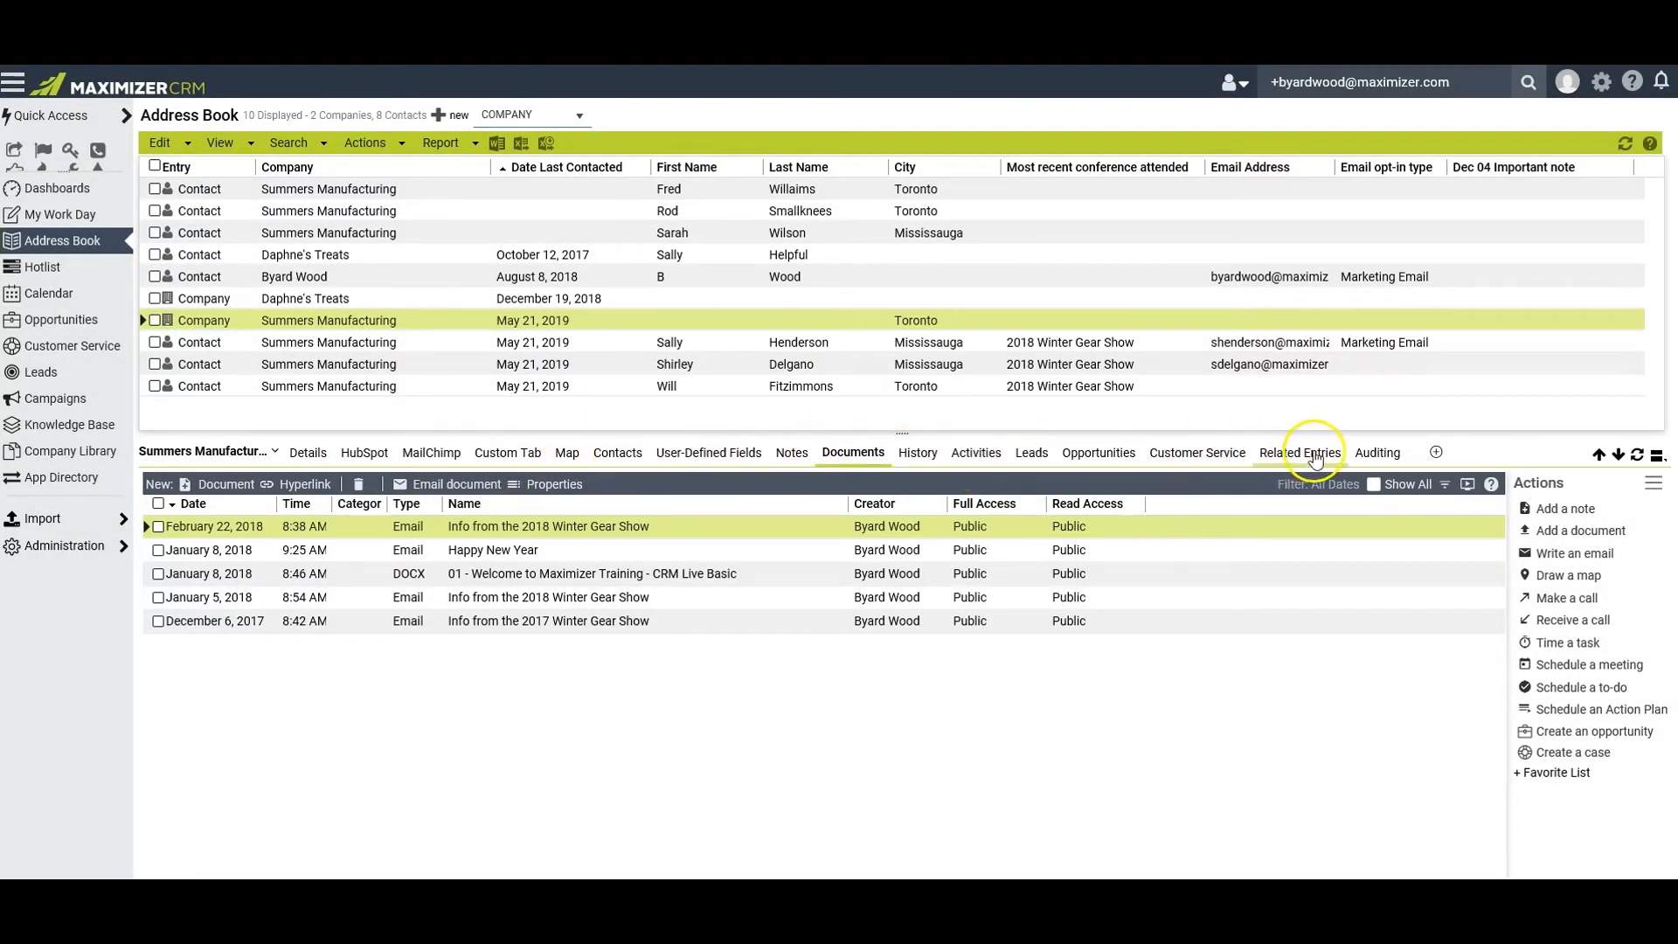
Hide the Map, Contacts, User-Defined Fields, Notes, Documents and History tabs for Address Book entries
click(1435, 451)
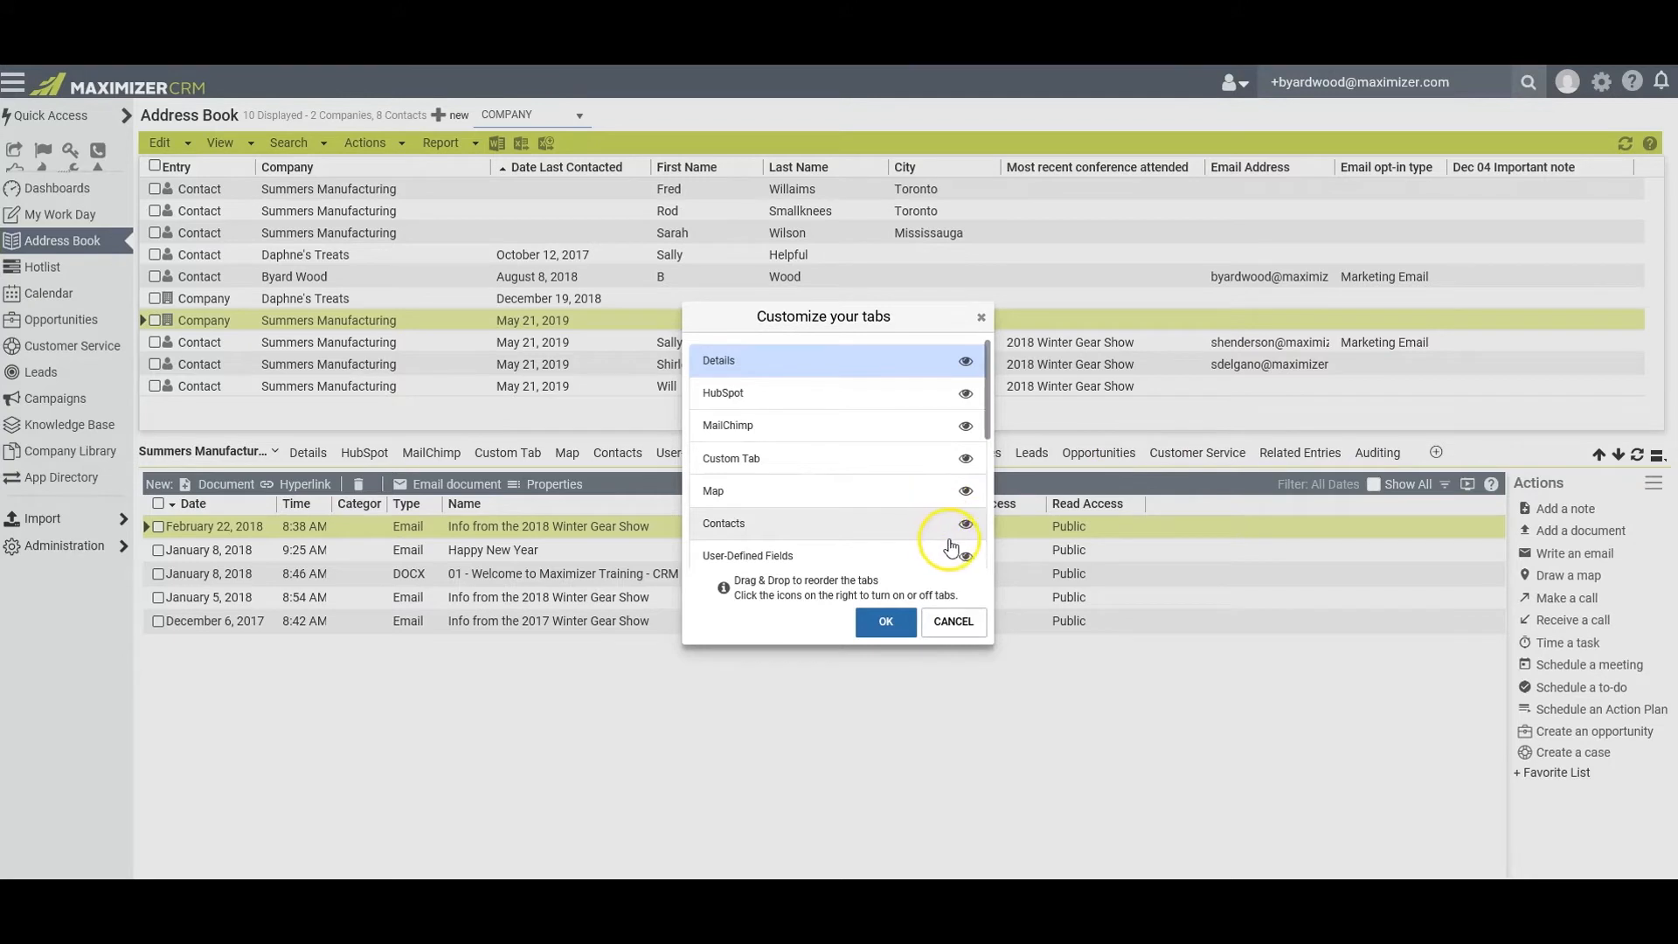
click(966, 490)
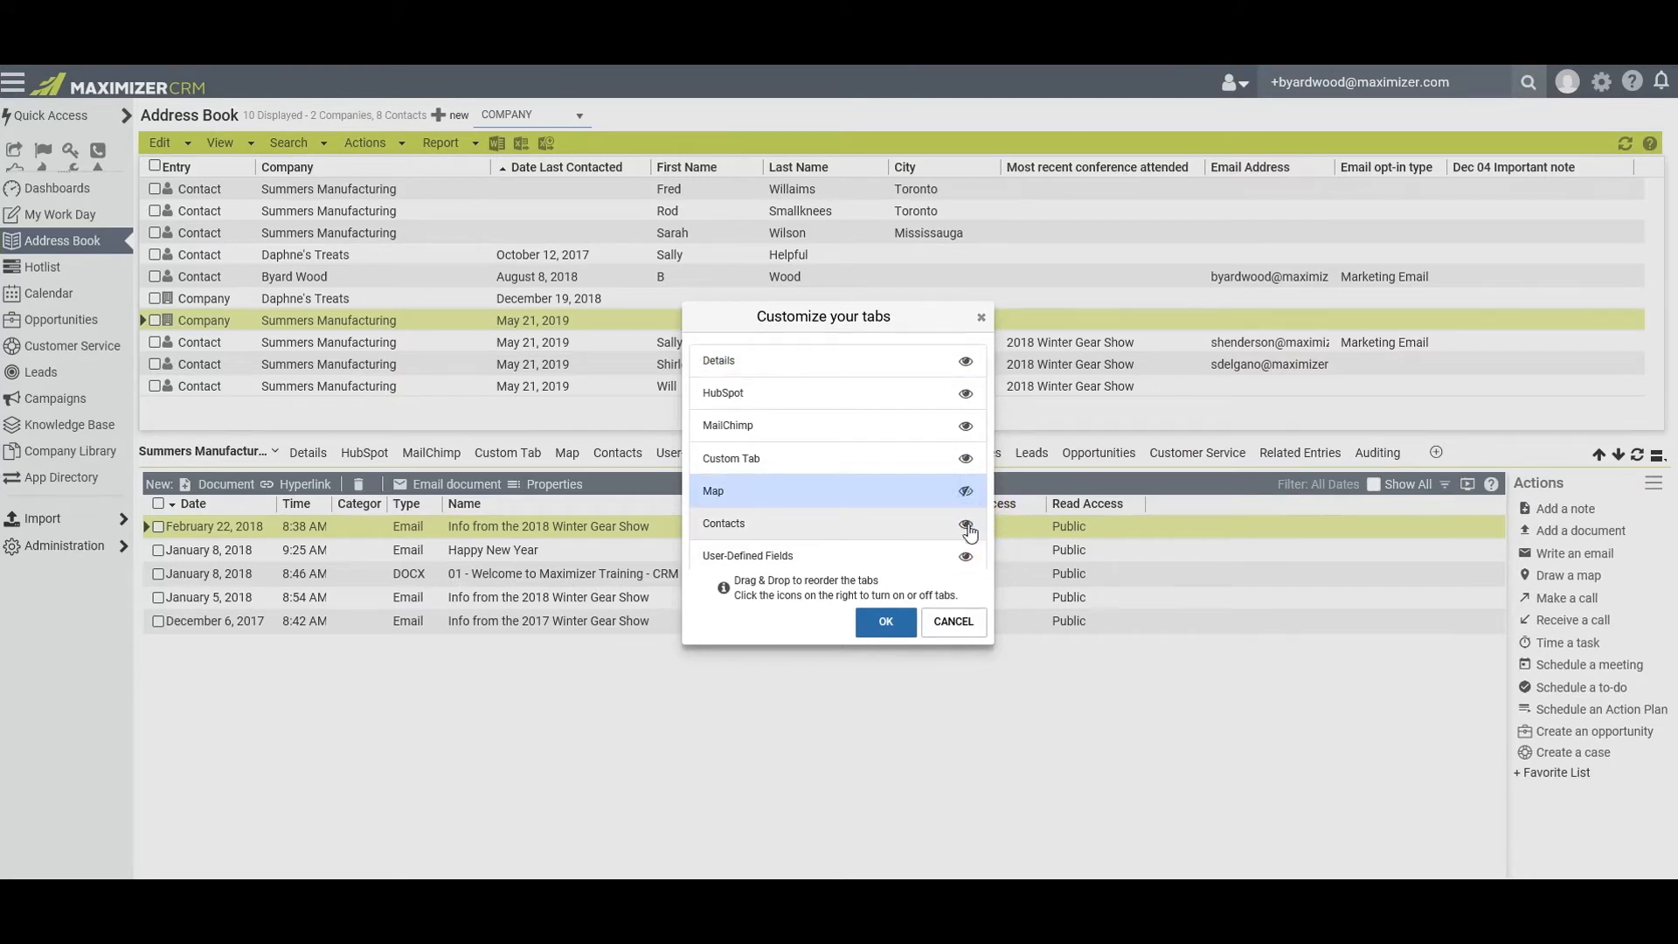
click(966, 524)
click(966, 555)
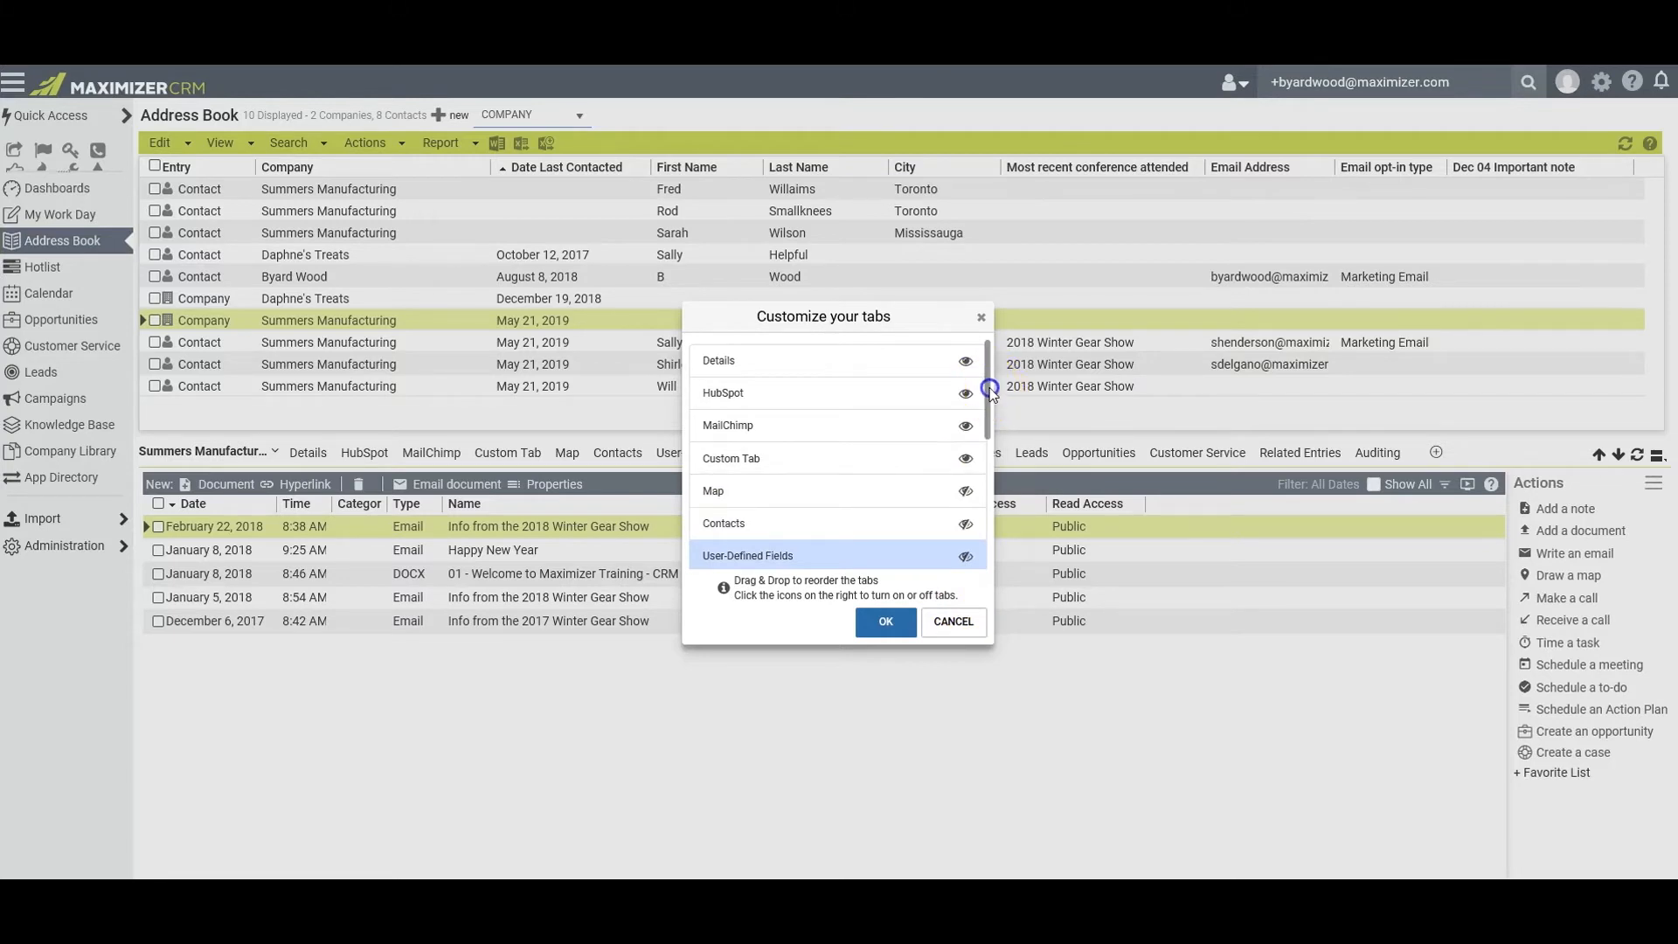
drag(990, 388, 985, 464)
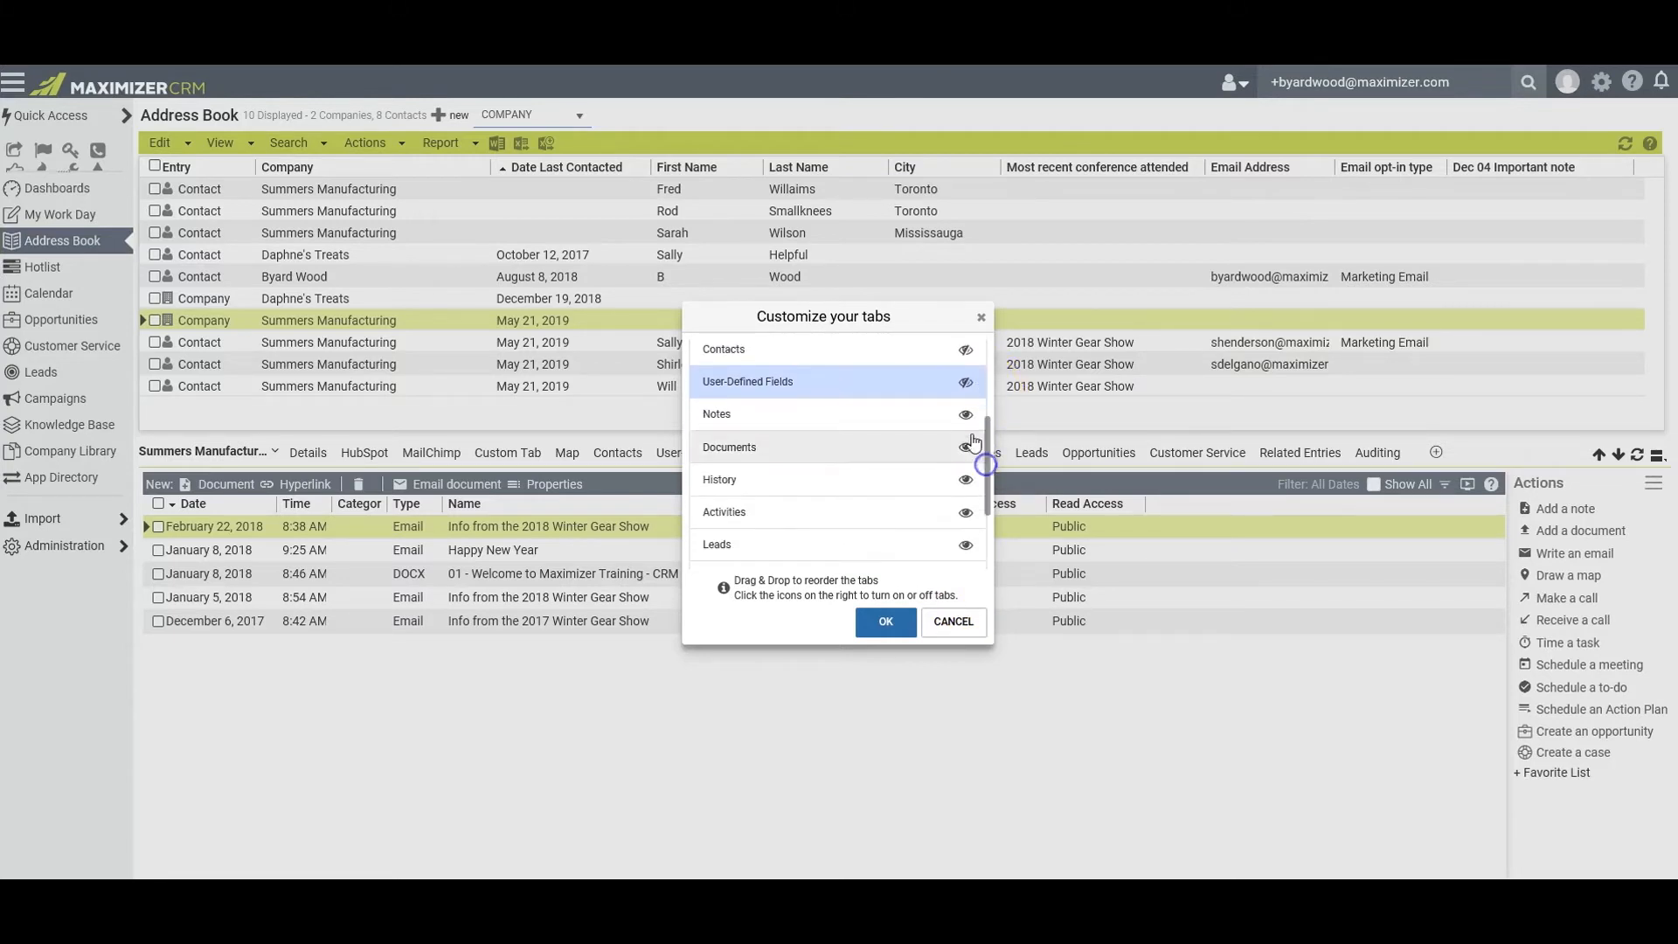
click(966, 414)
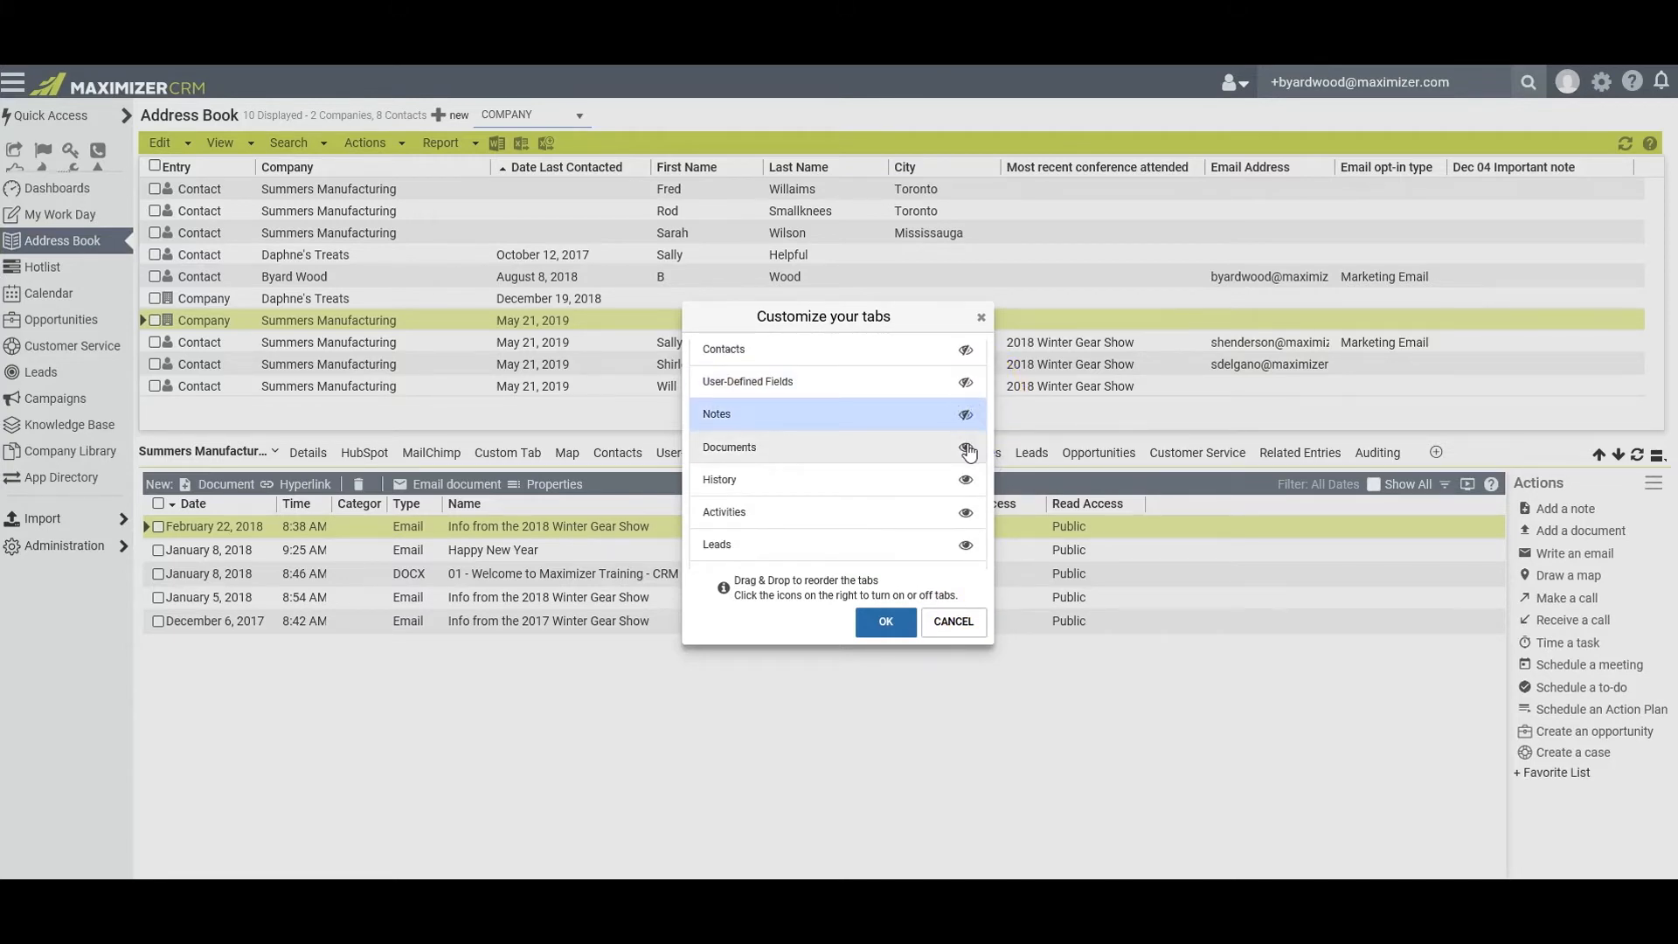
click(966, 449)
click(965, 479)
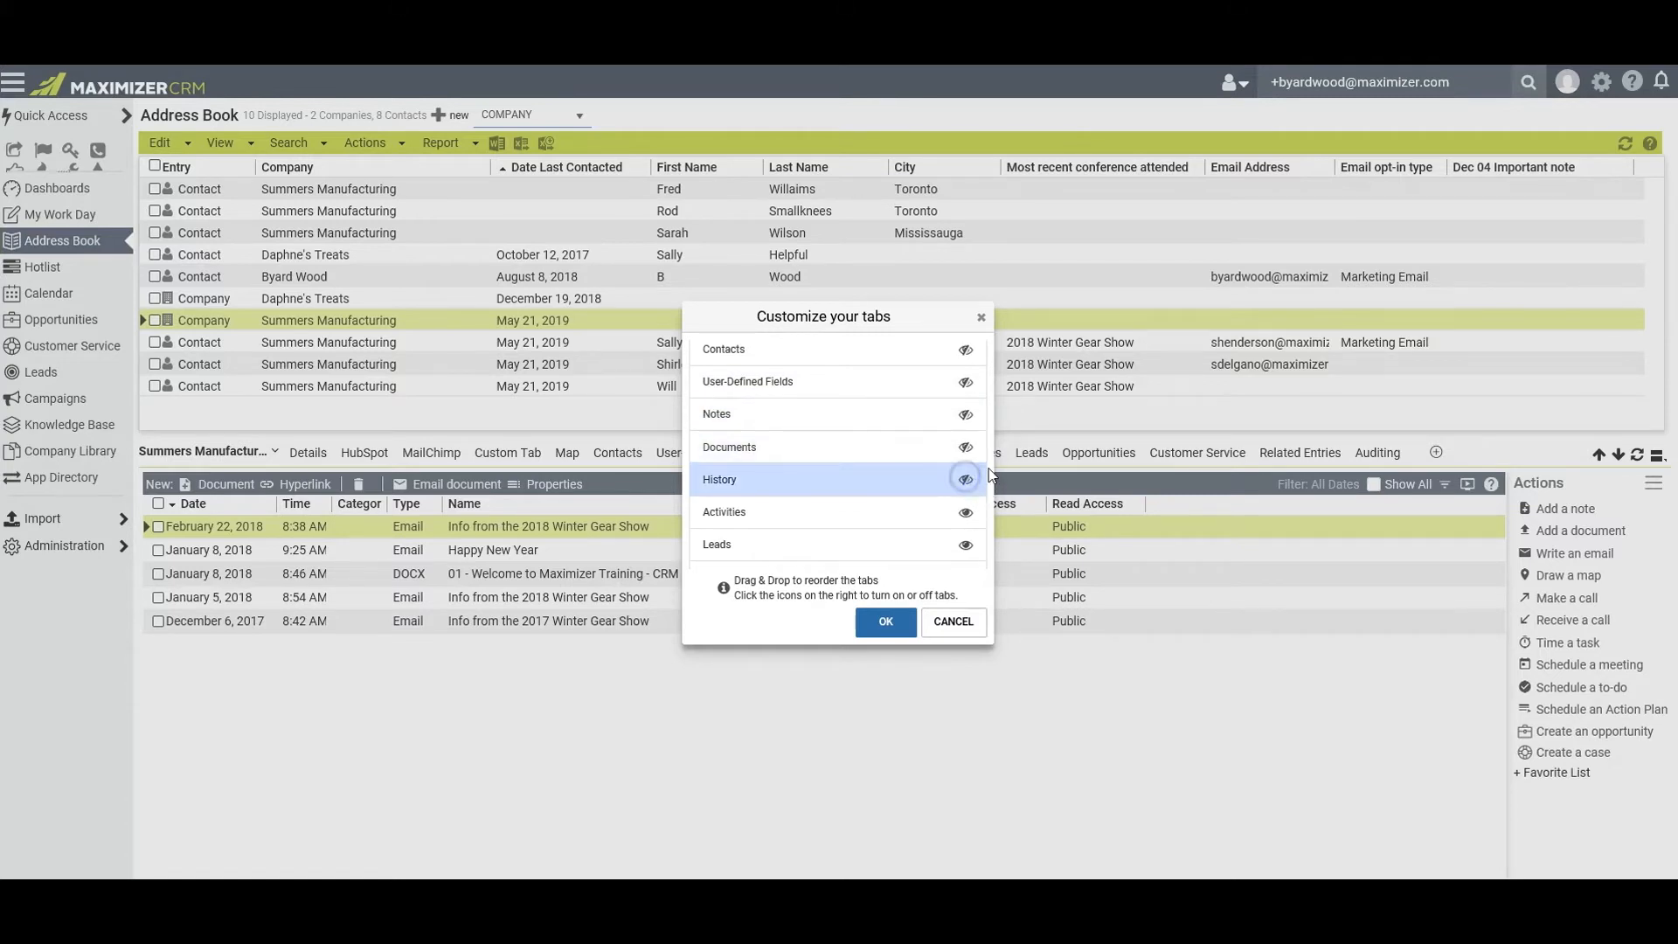
click(878, 622)
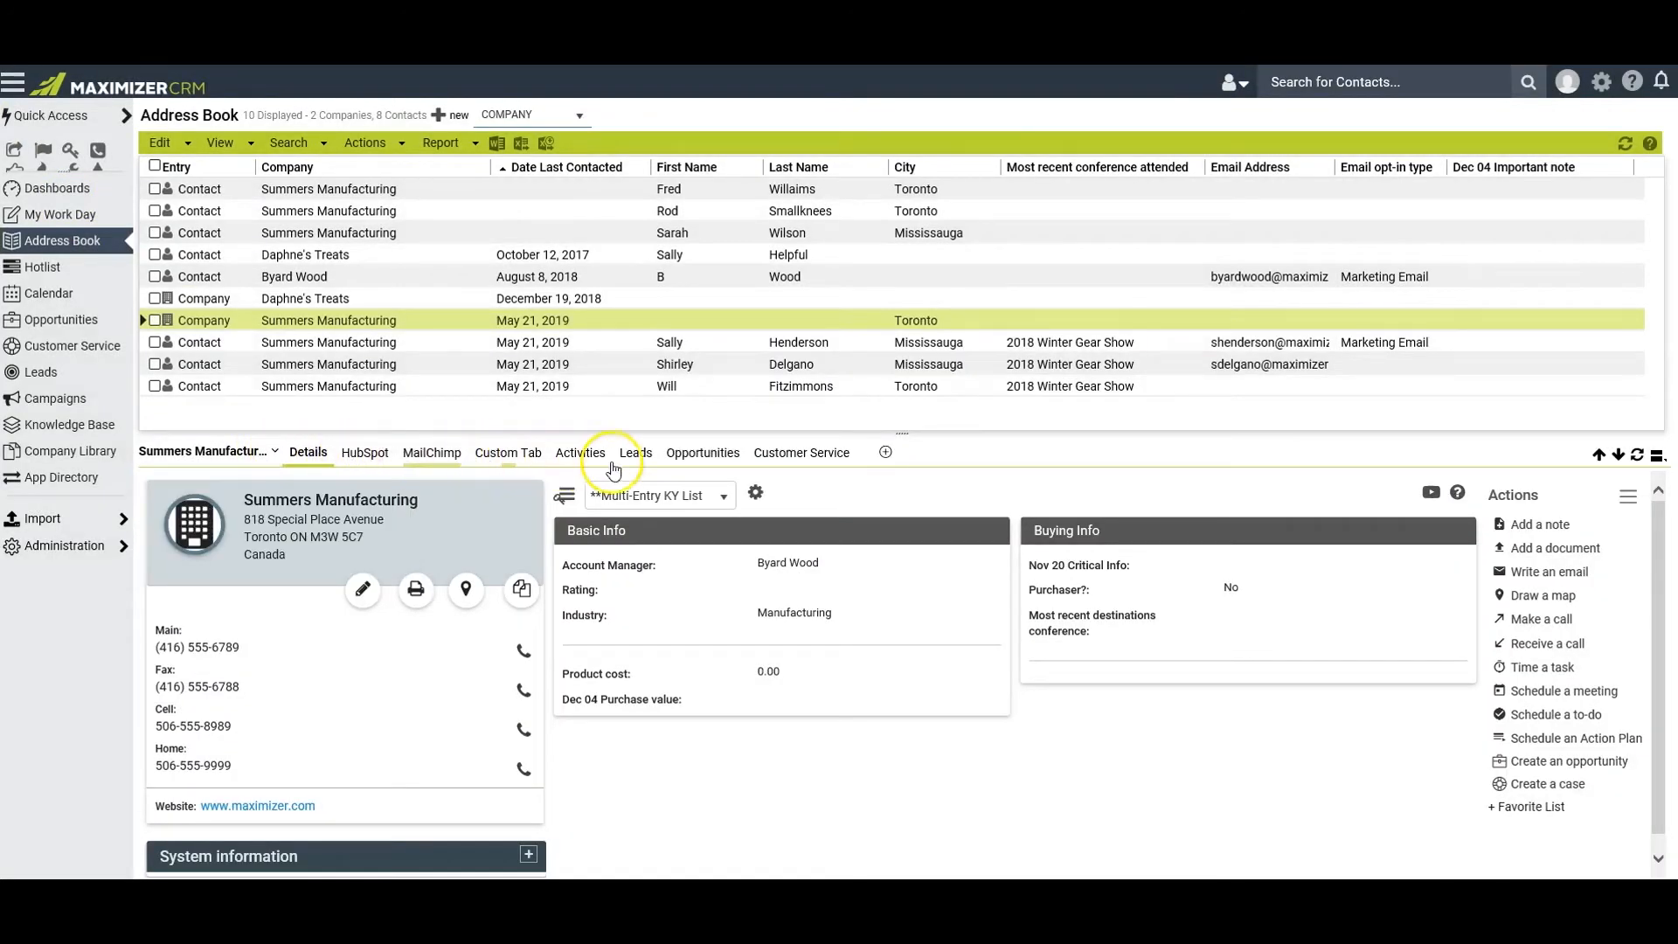
View the list of contacts belonging to the Summers Manufacturing company entry
click(276, 451)
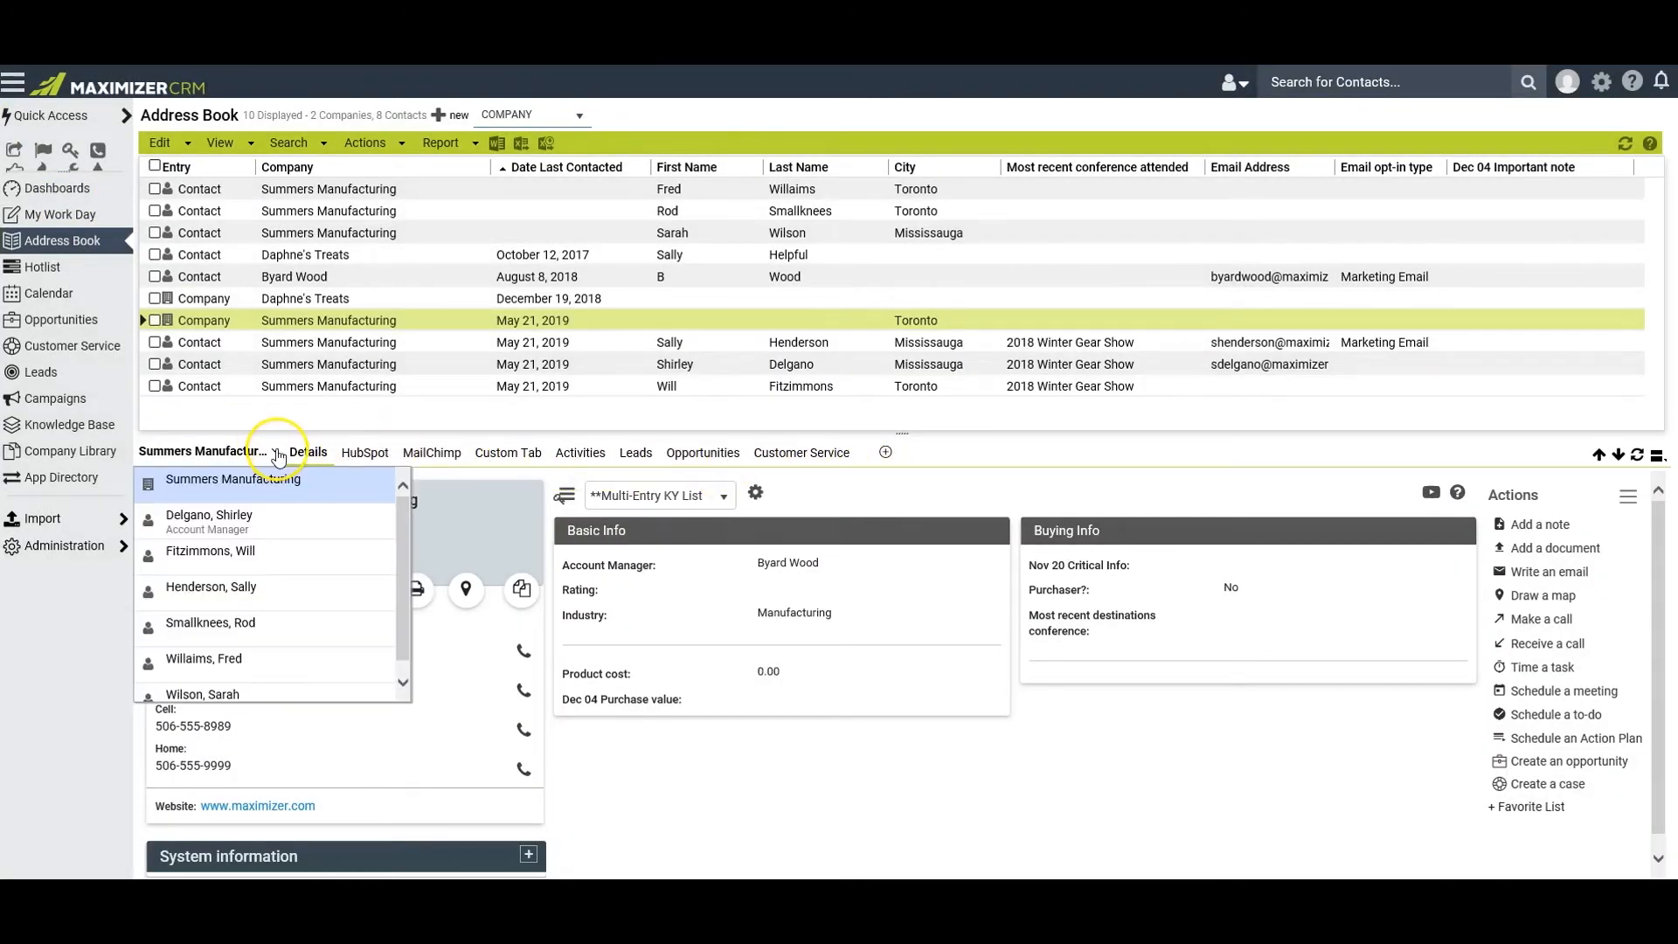
click(276, 452)
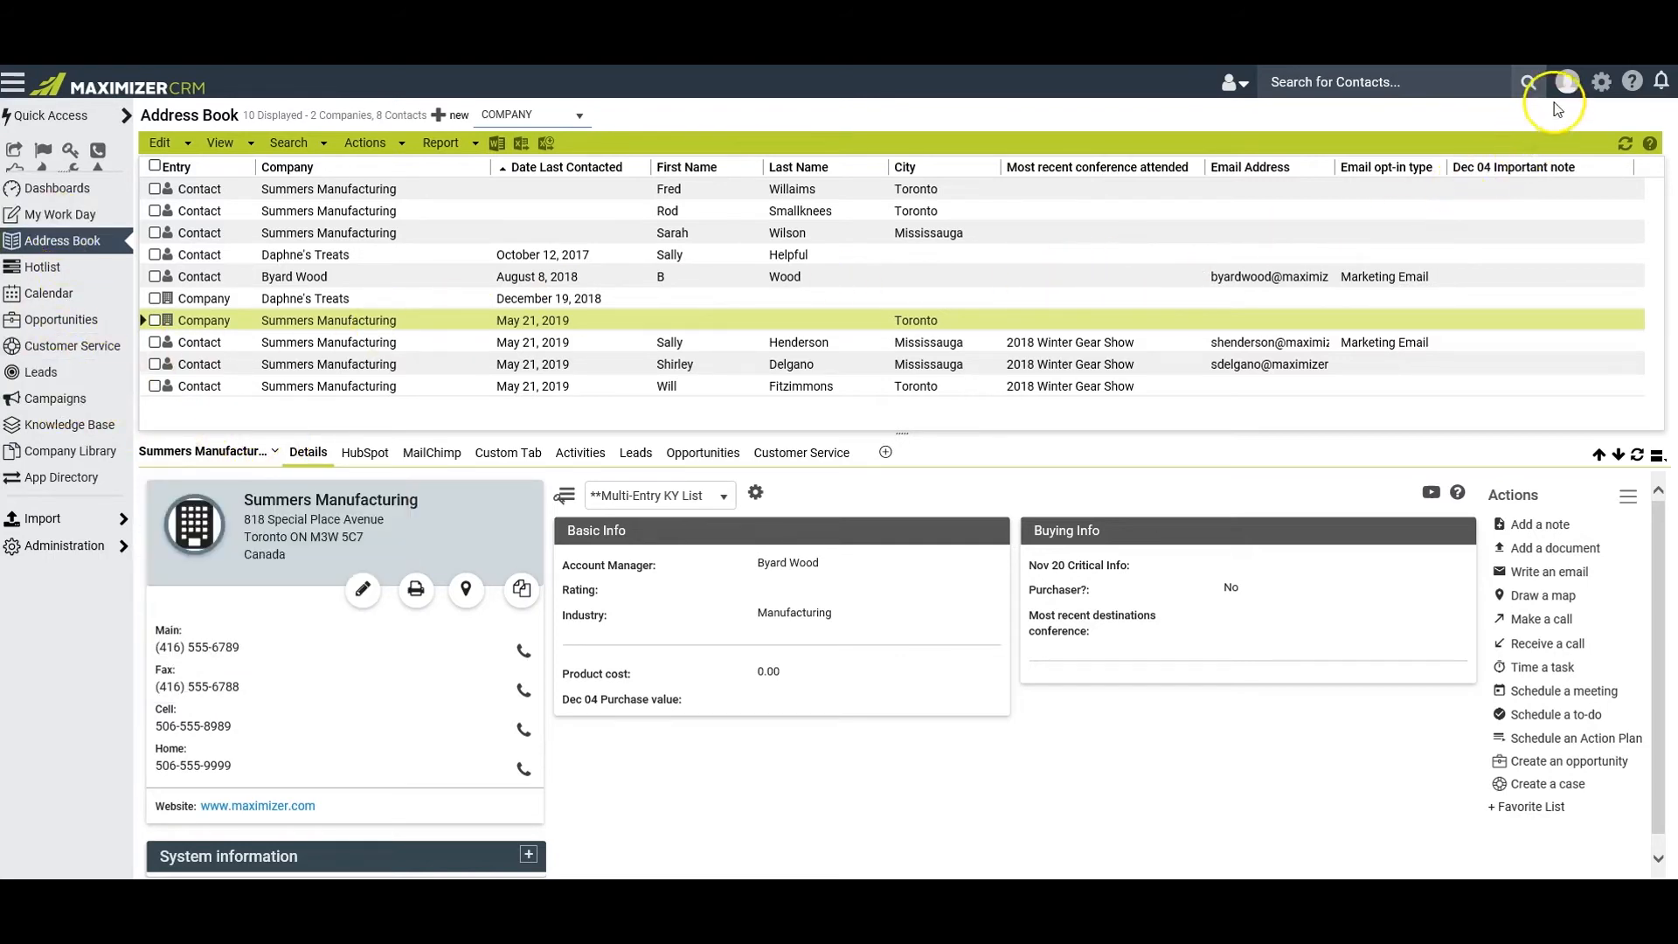
Hide the My Work Day, Campaigns, Knowledge Base and Company Library modules from the icon bar and save the personal preferences
click(1600, 83)
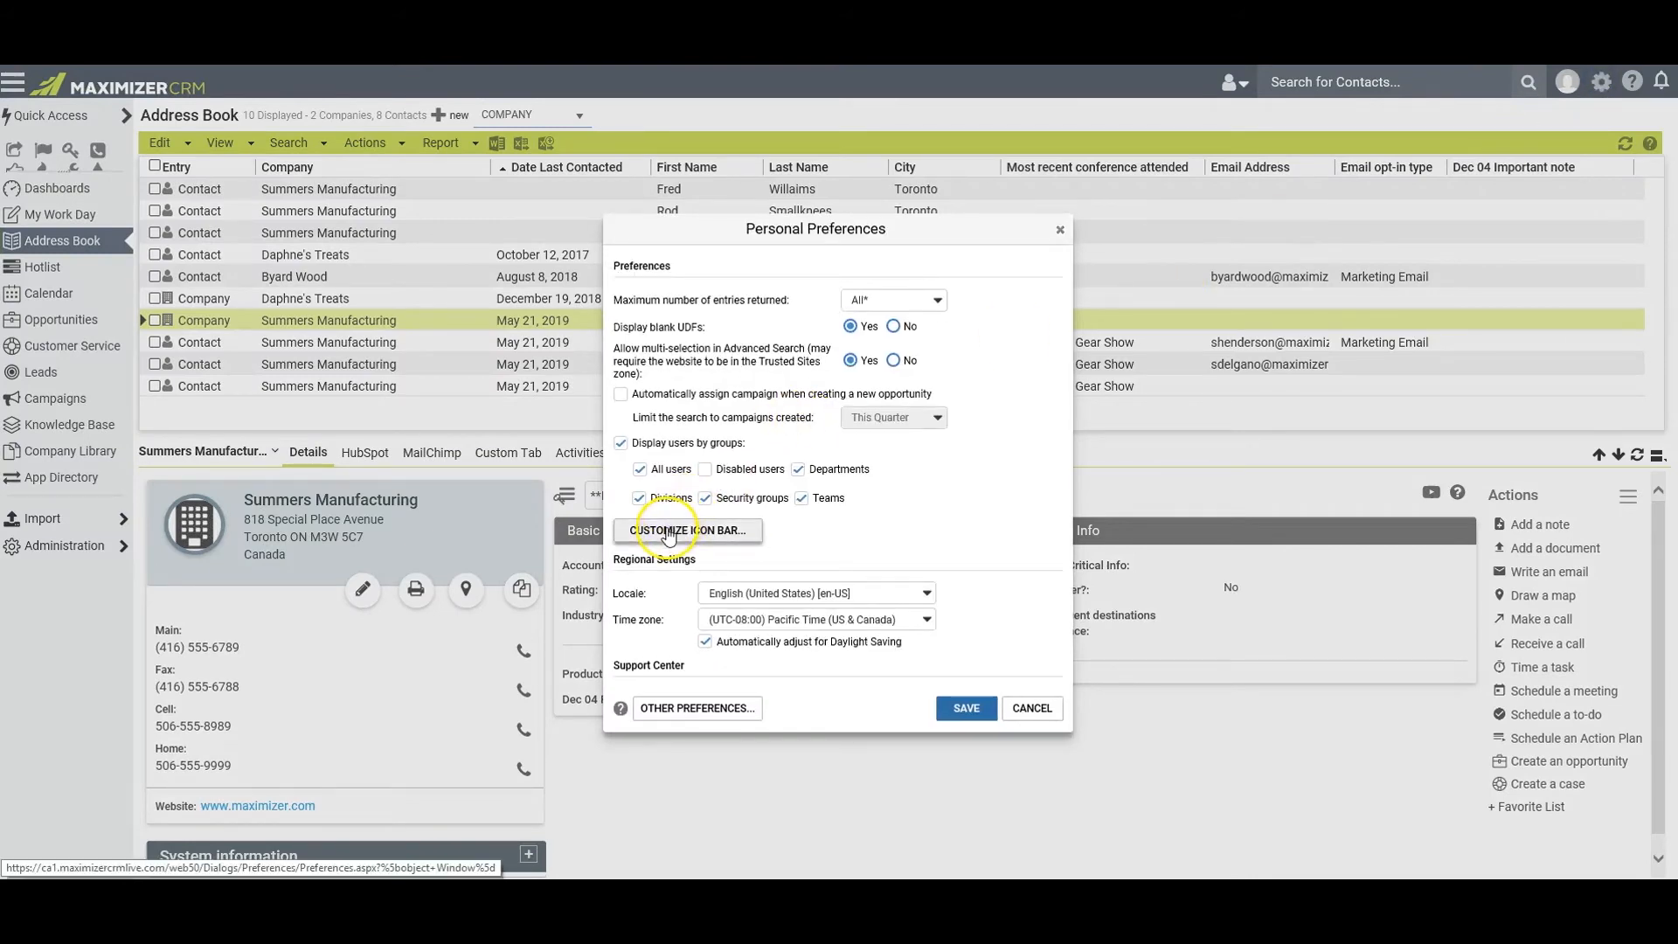
click(669, 532)
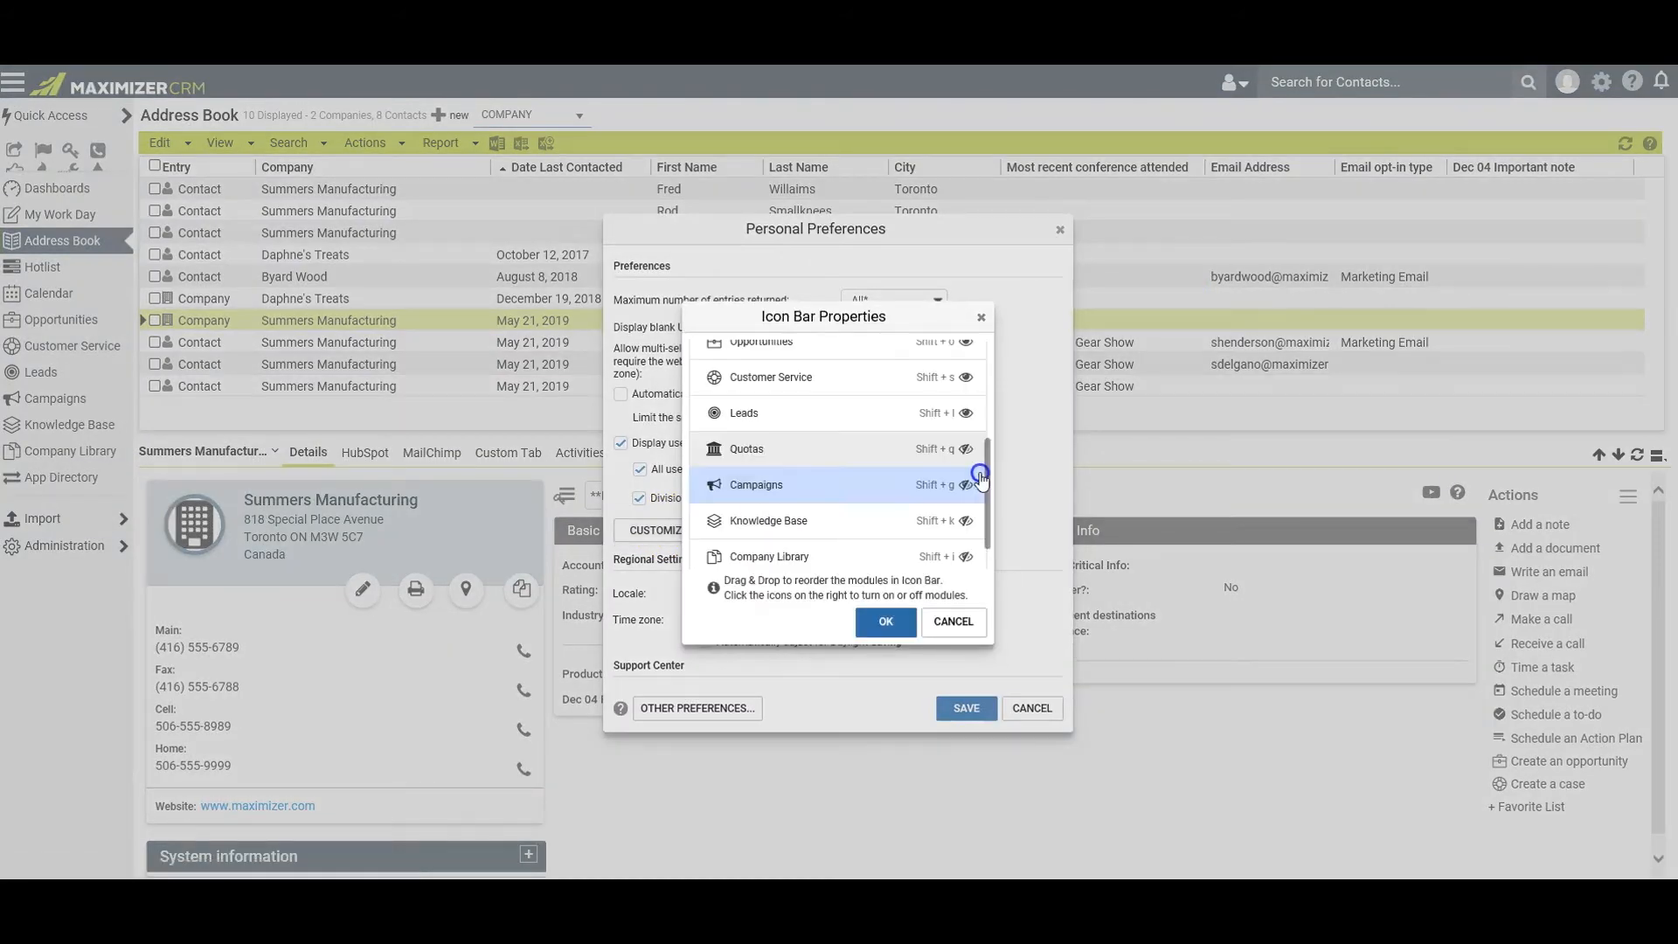
drag(981, 453, 988, 391)
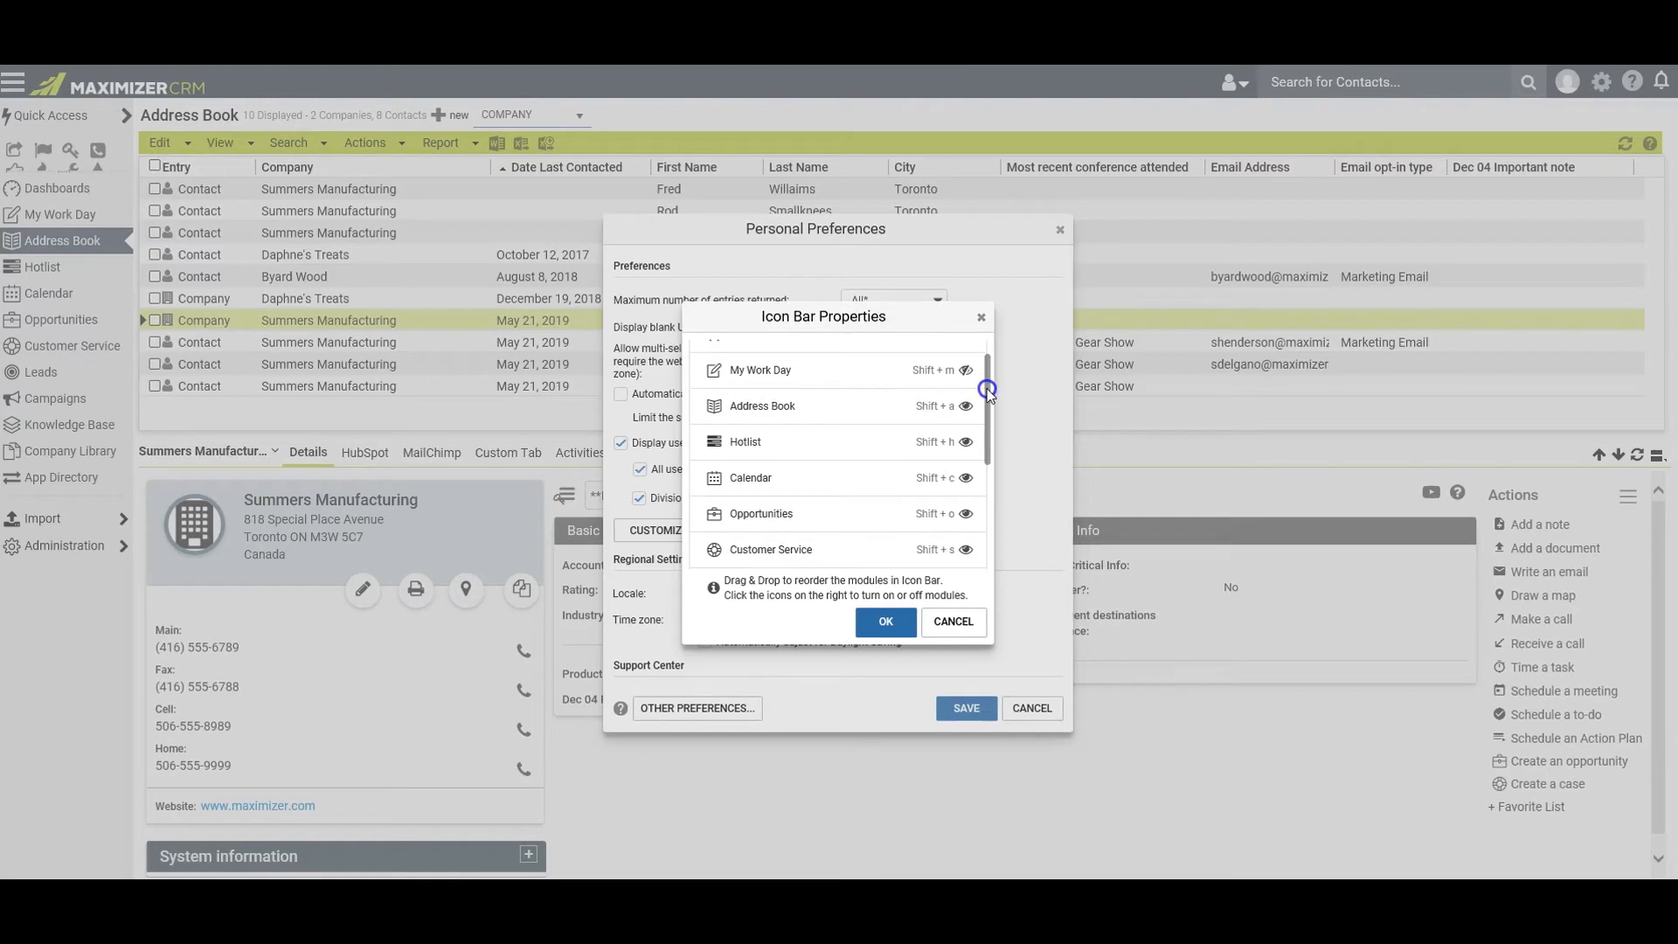
click(887, 623)
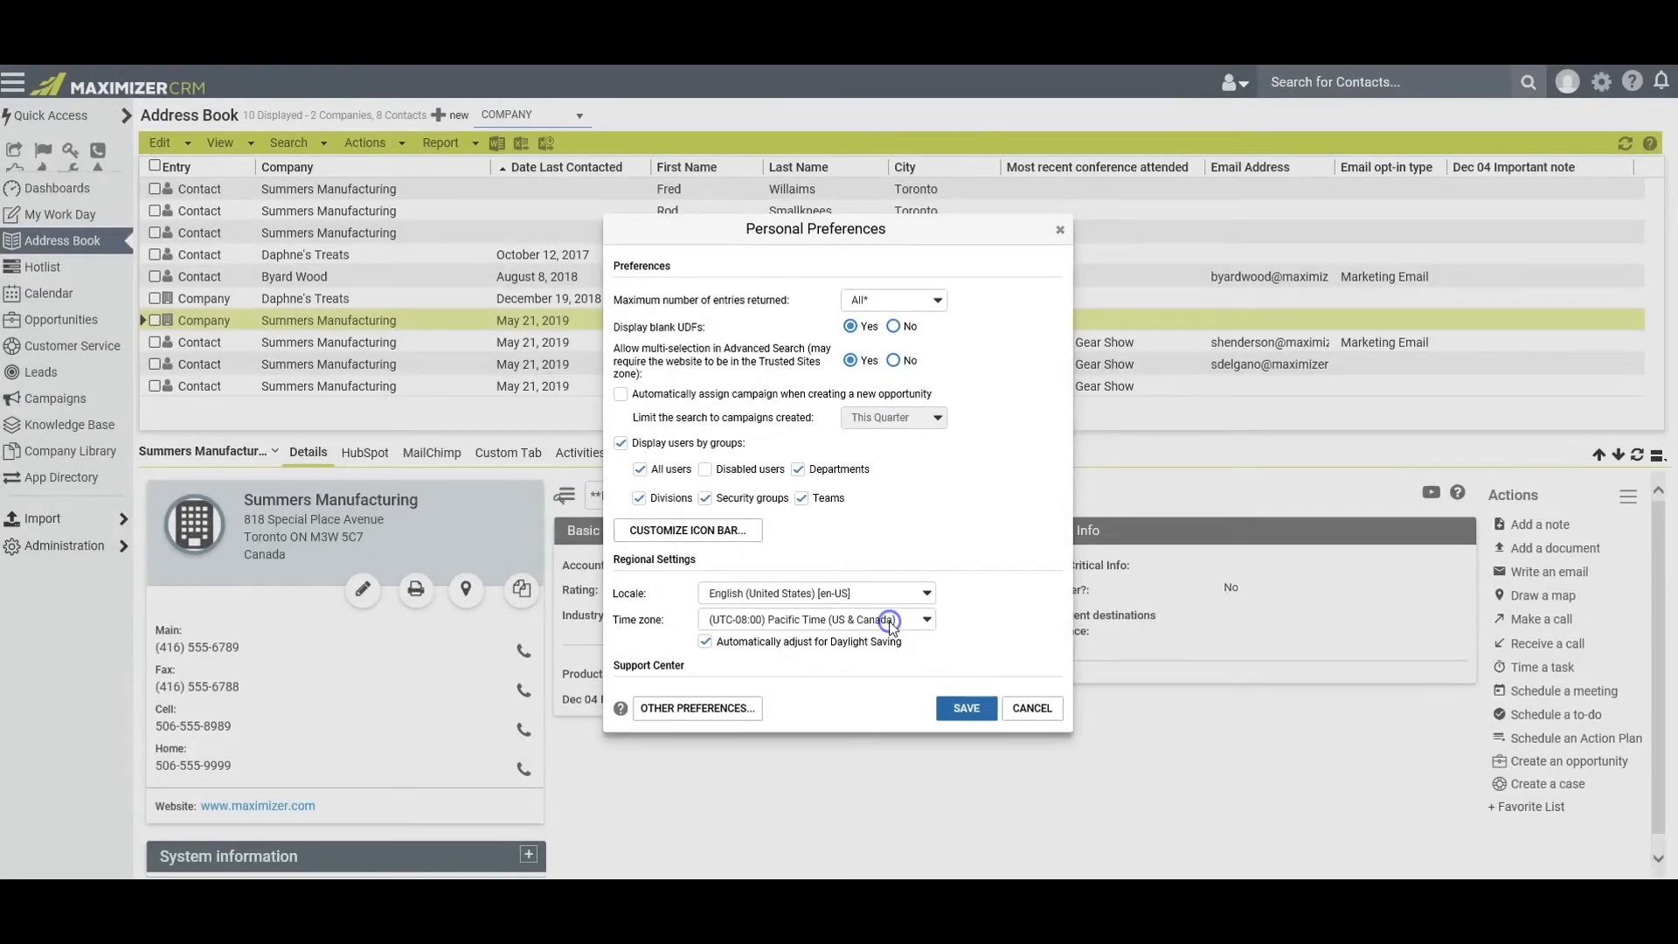
click(956, 711)
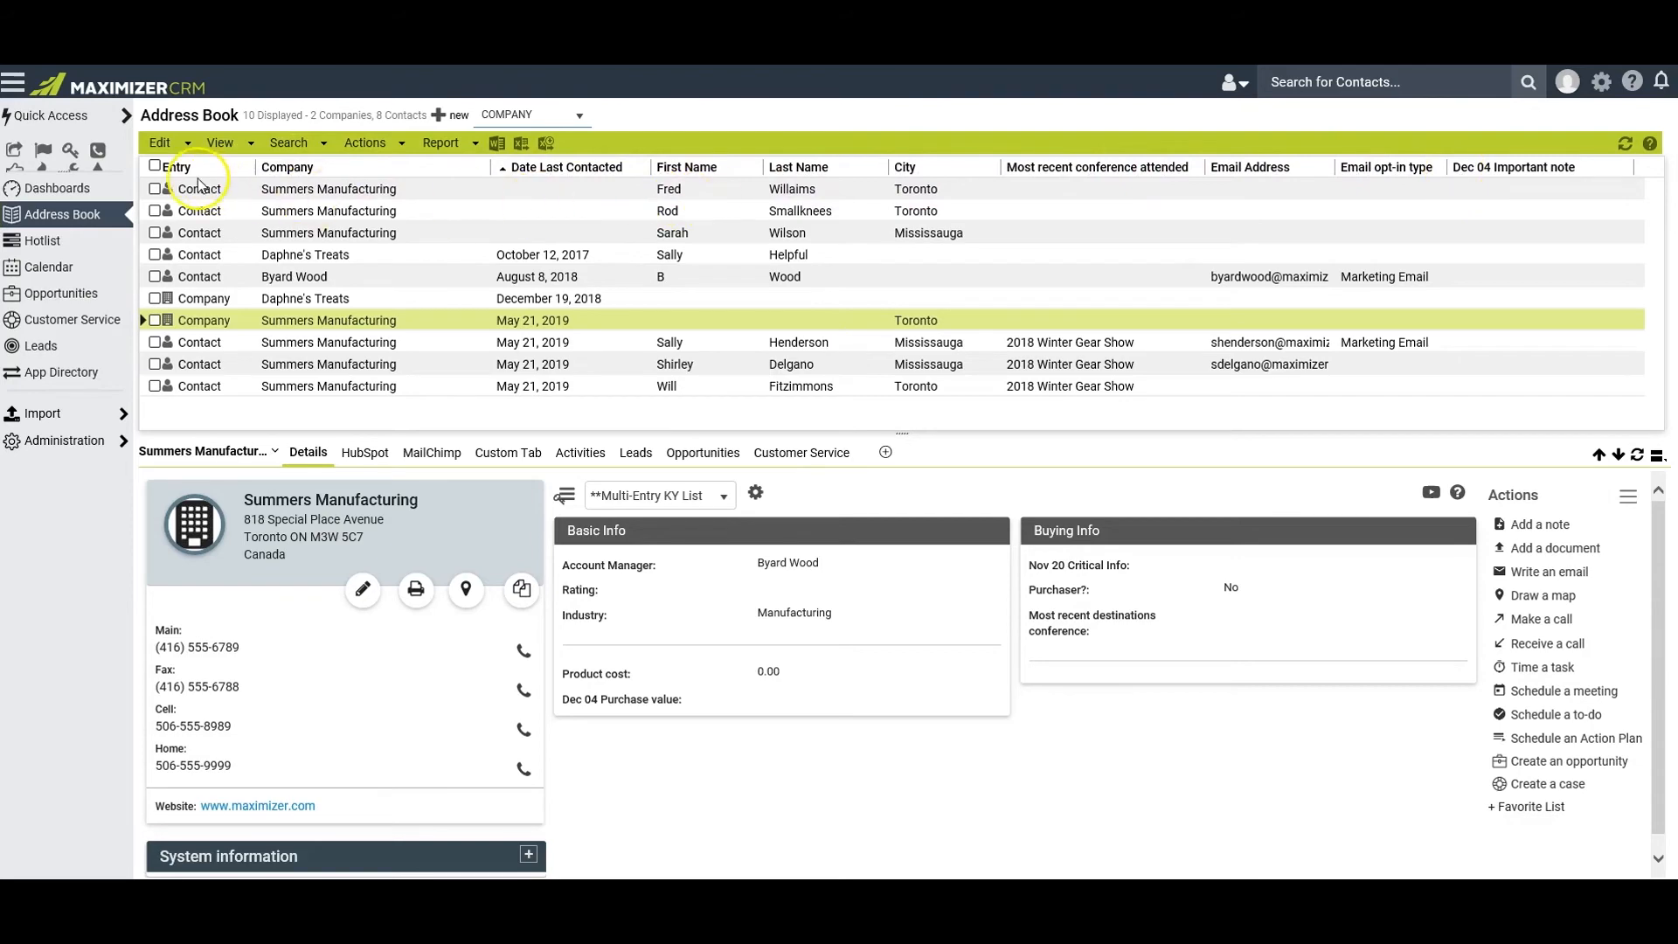
Review the column properties of the "zz - Email Best Practices" Address Book column setup, and start adding a new column setup
mouse_move(229, 150)
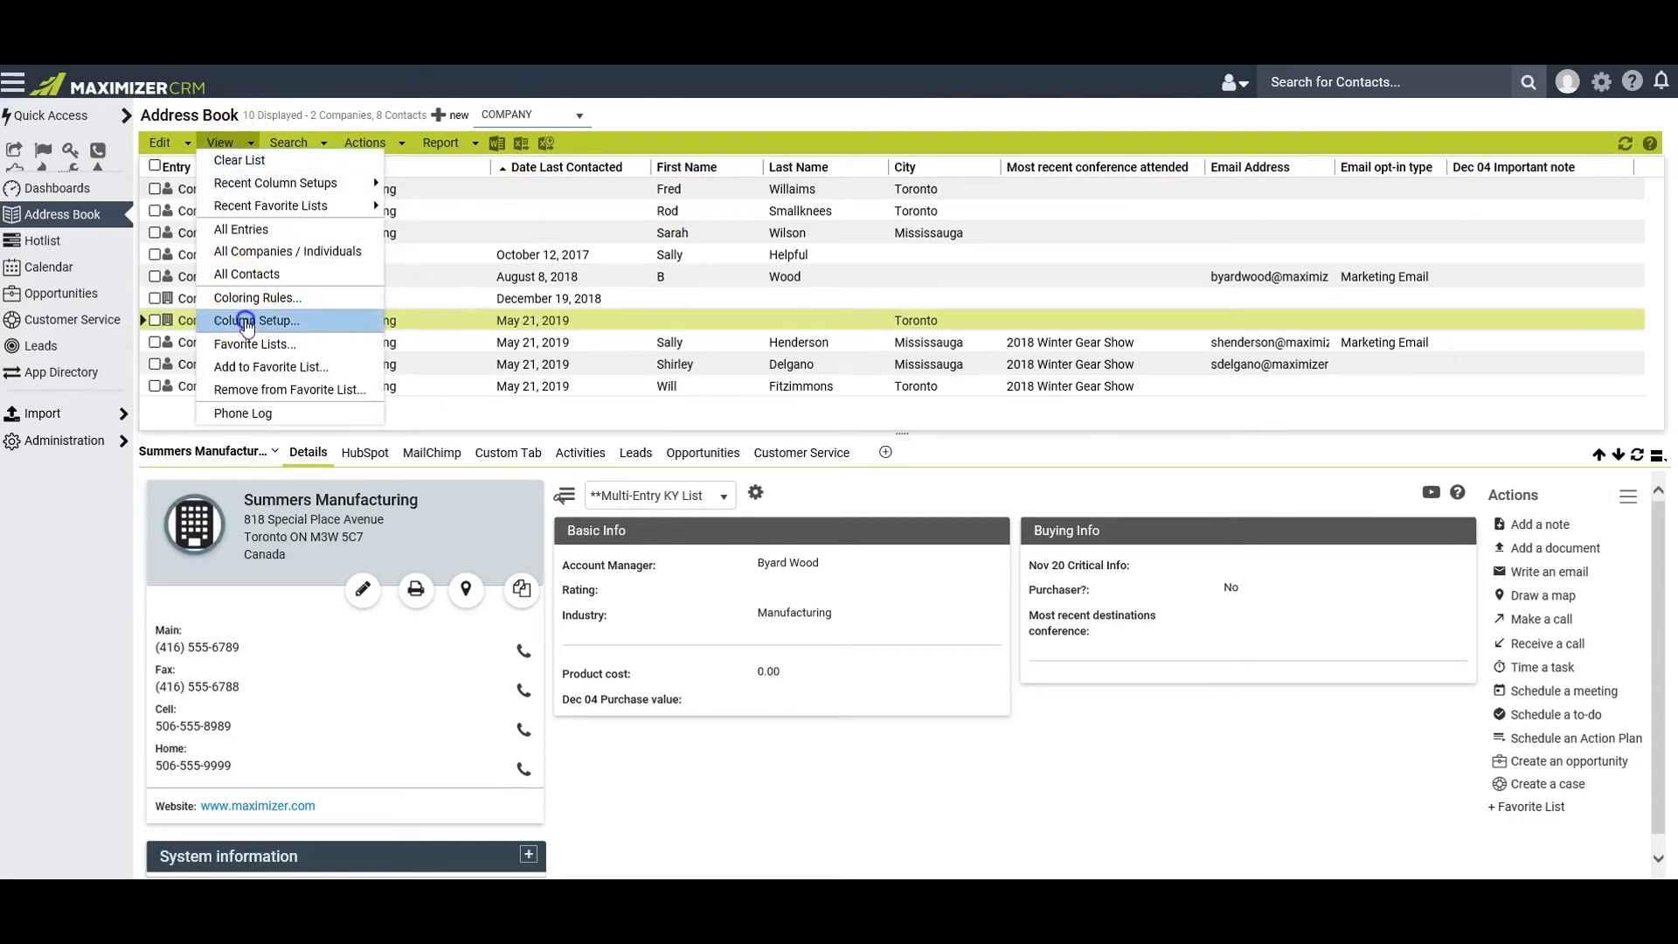
click(248, 322)
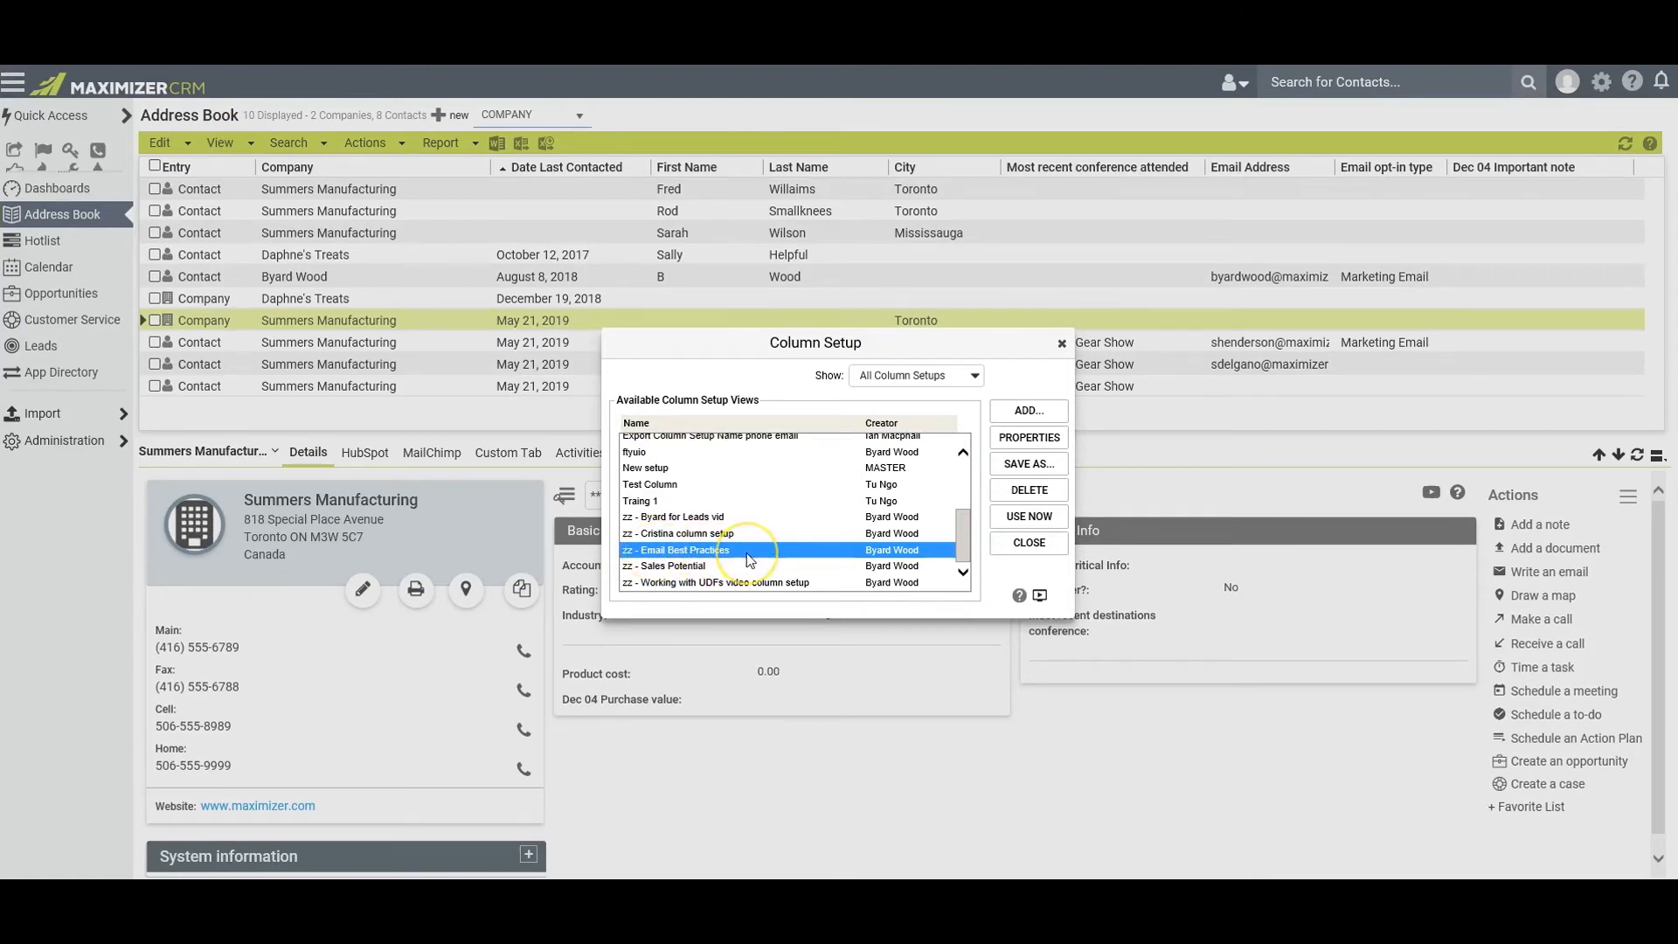
click(1011, 441)
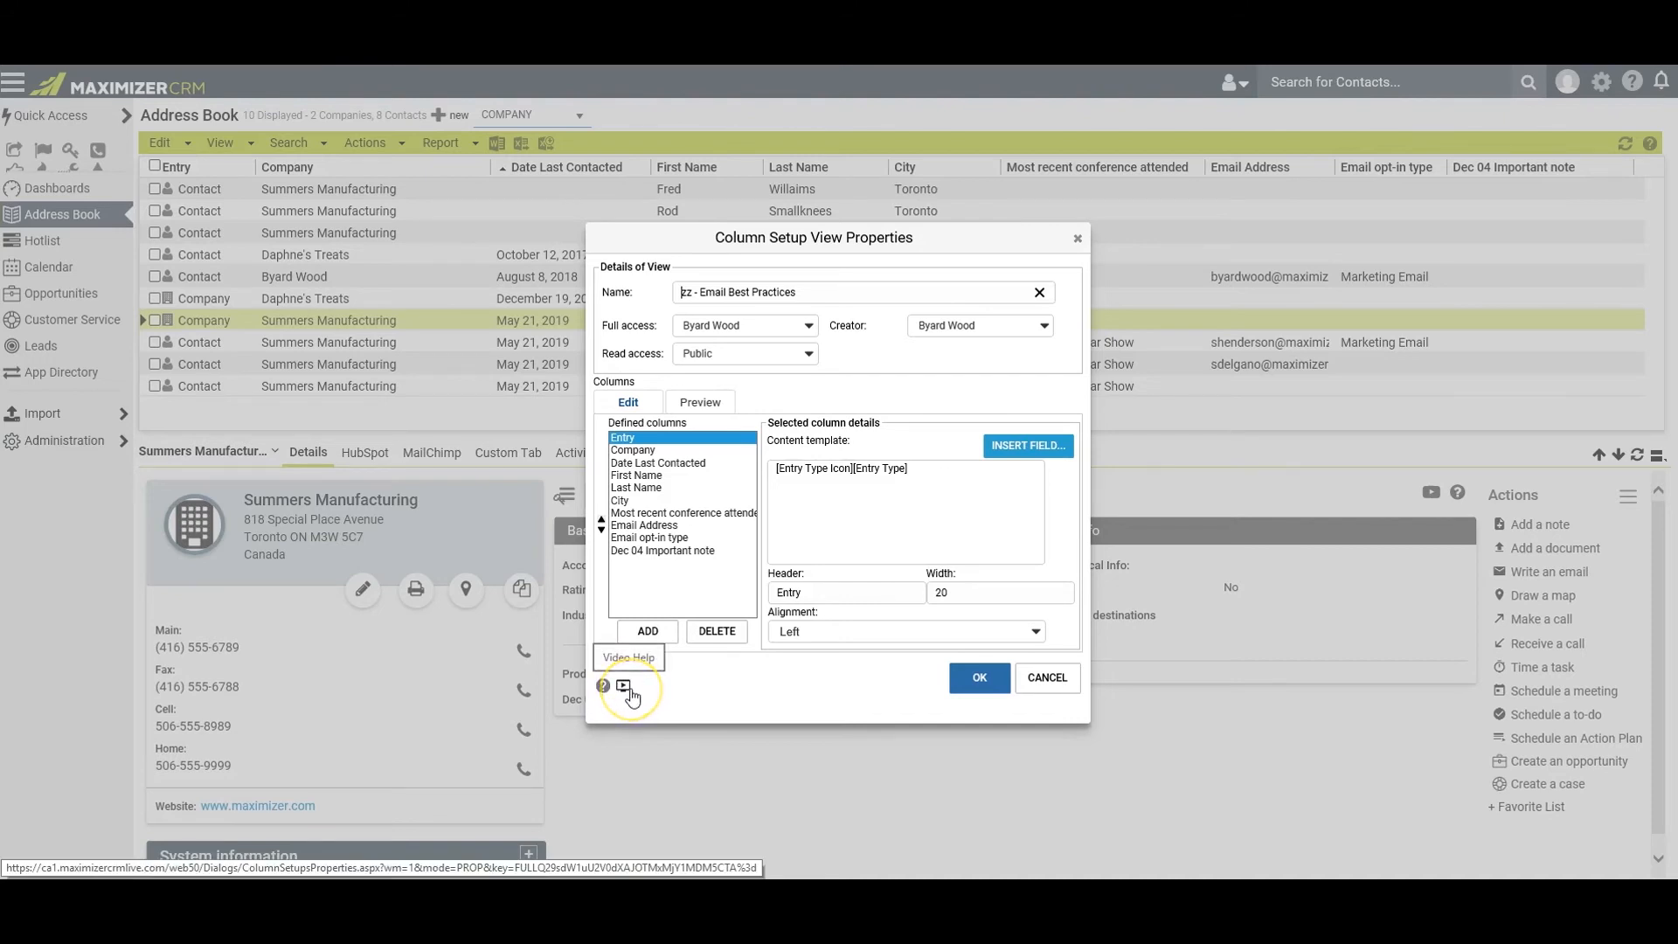
click(977, 678)
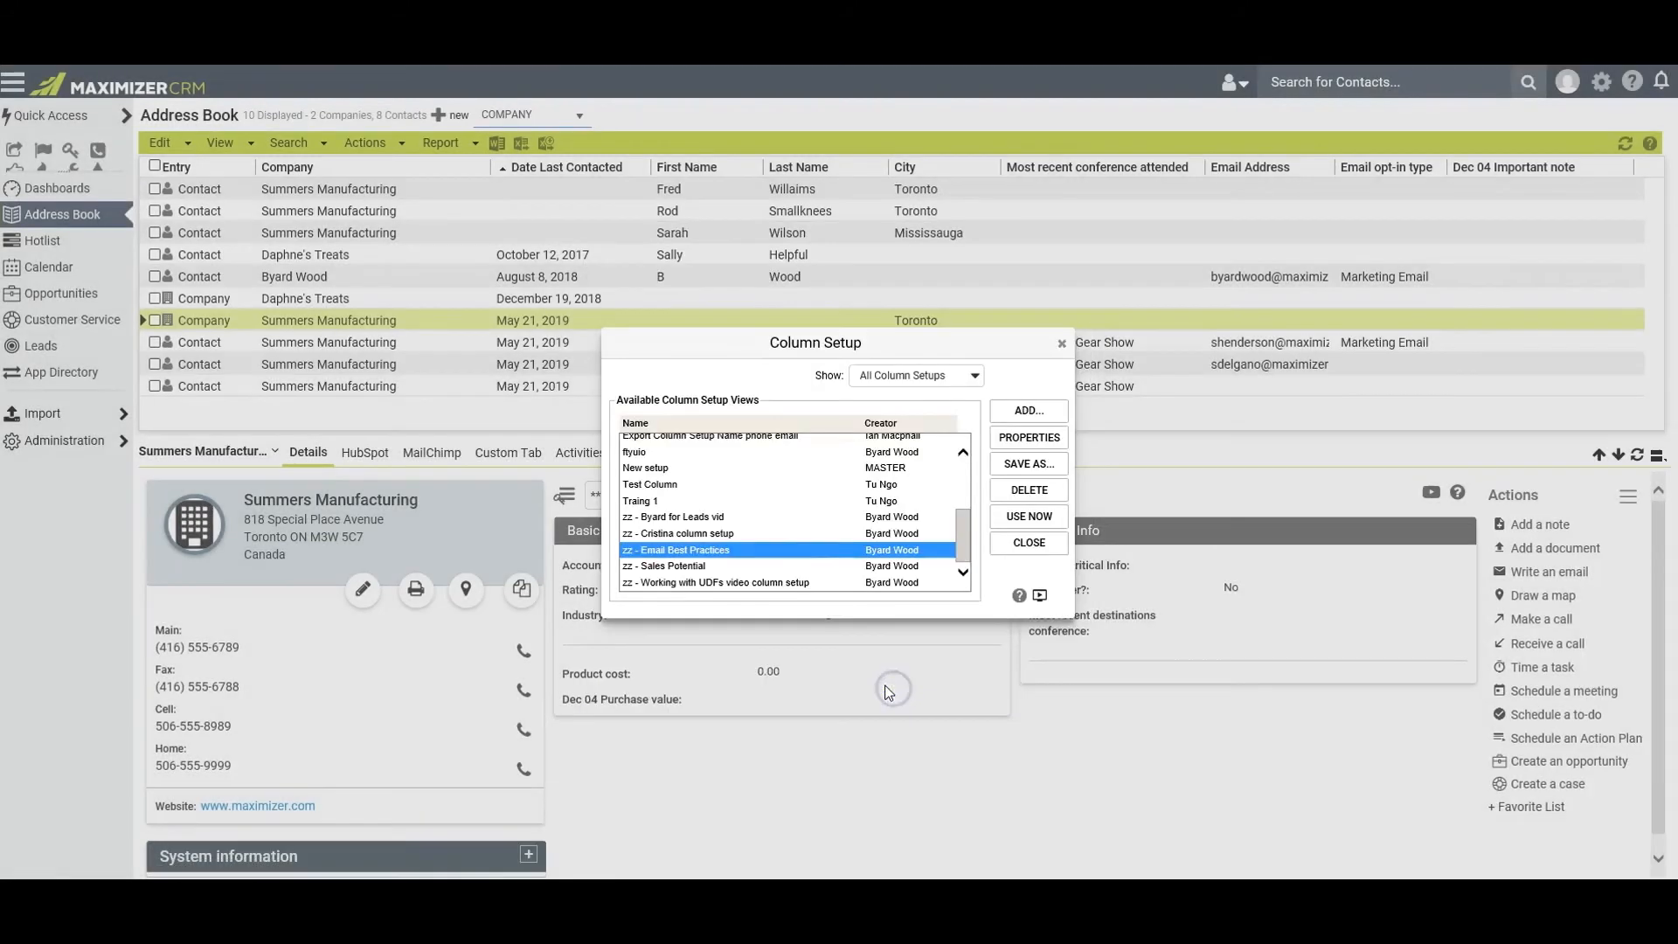
click(1026, 412)
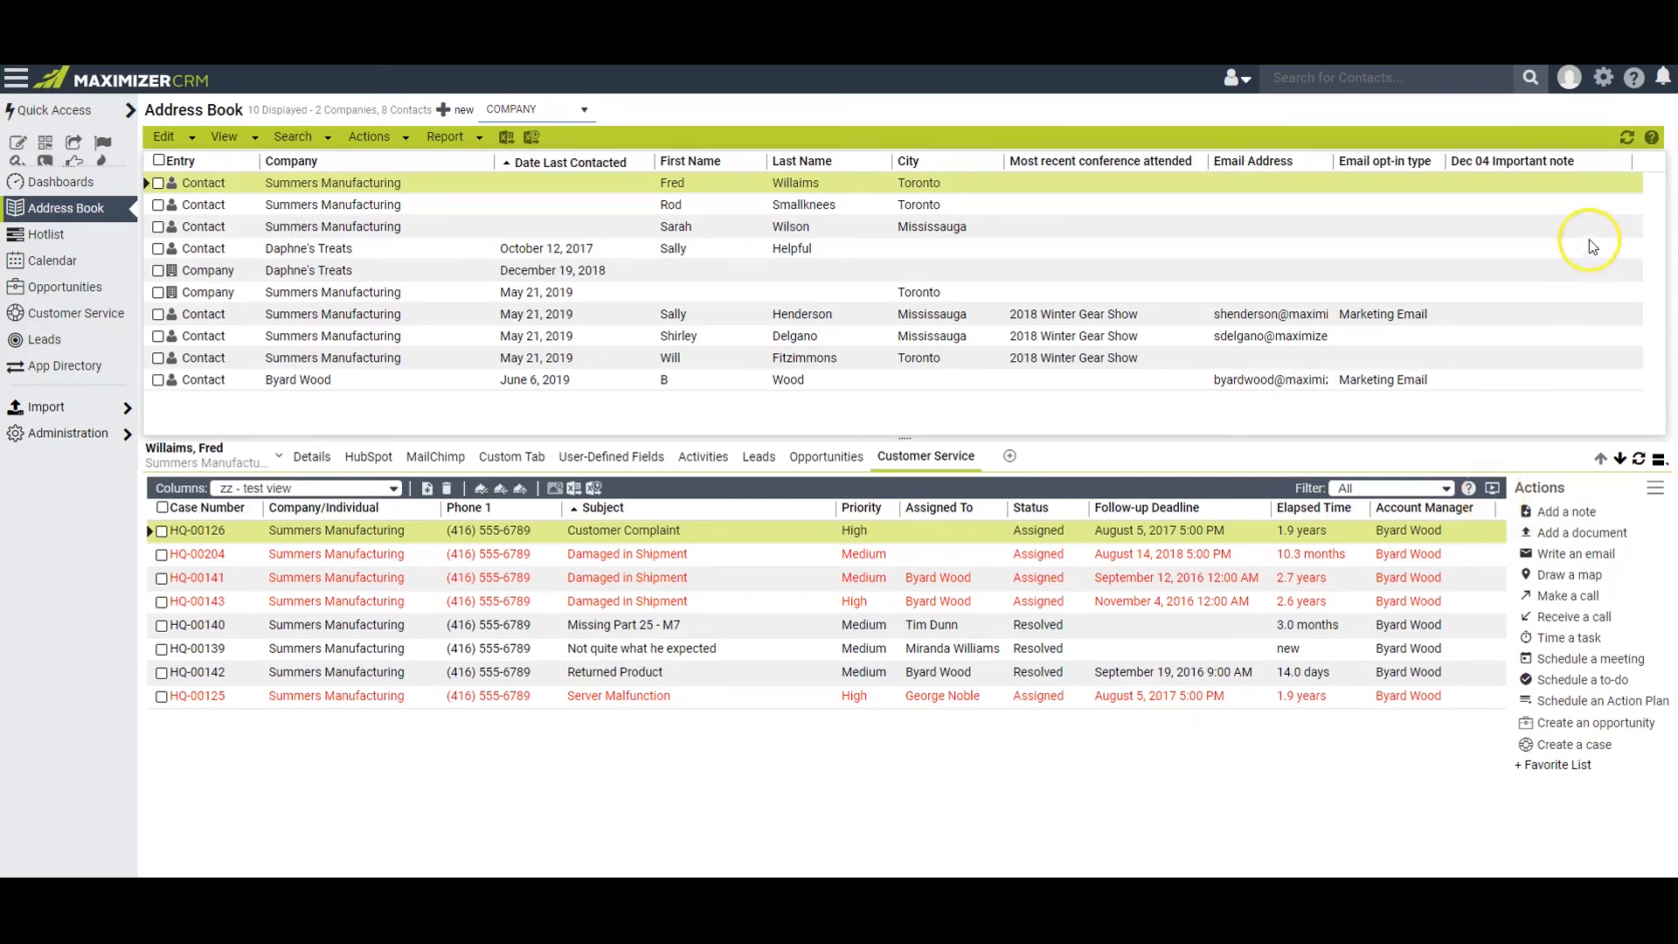
Look through the General Help resources and video tutorials, and open the live chat on the Maximizer support page
click(1634, 85)
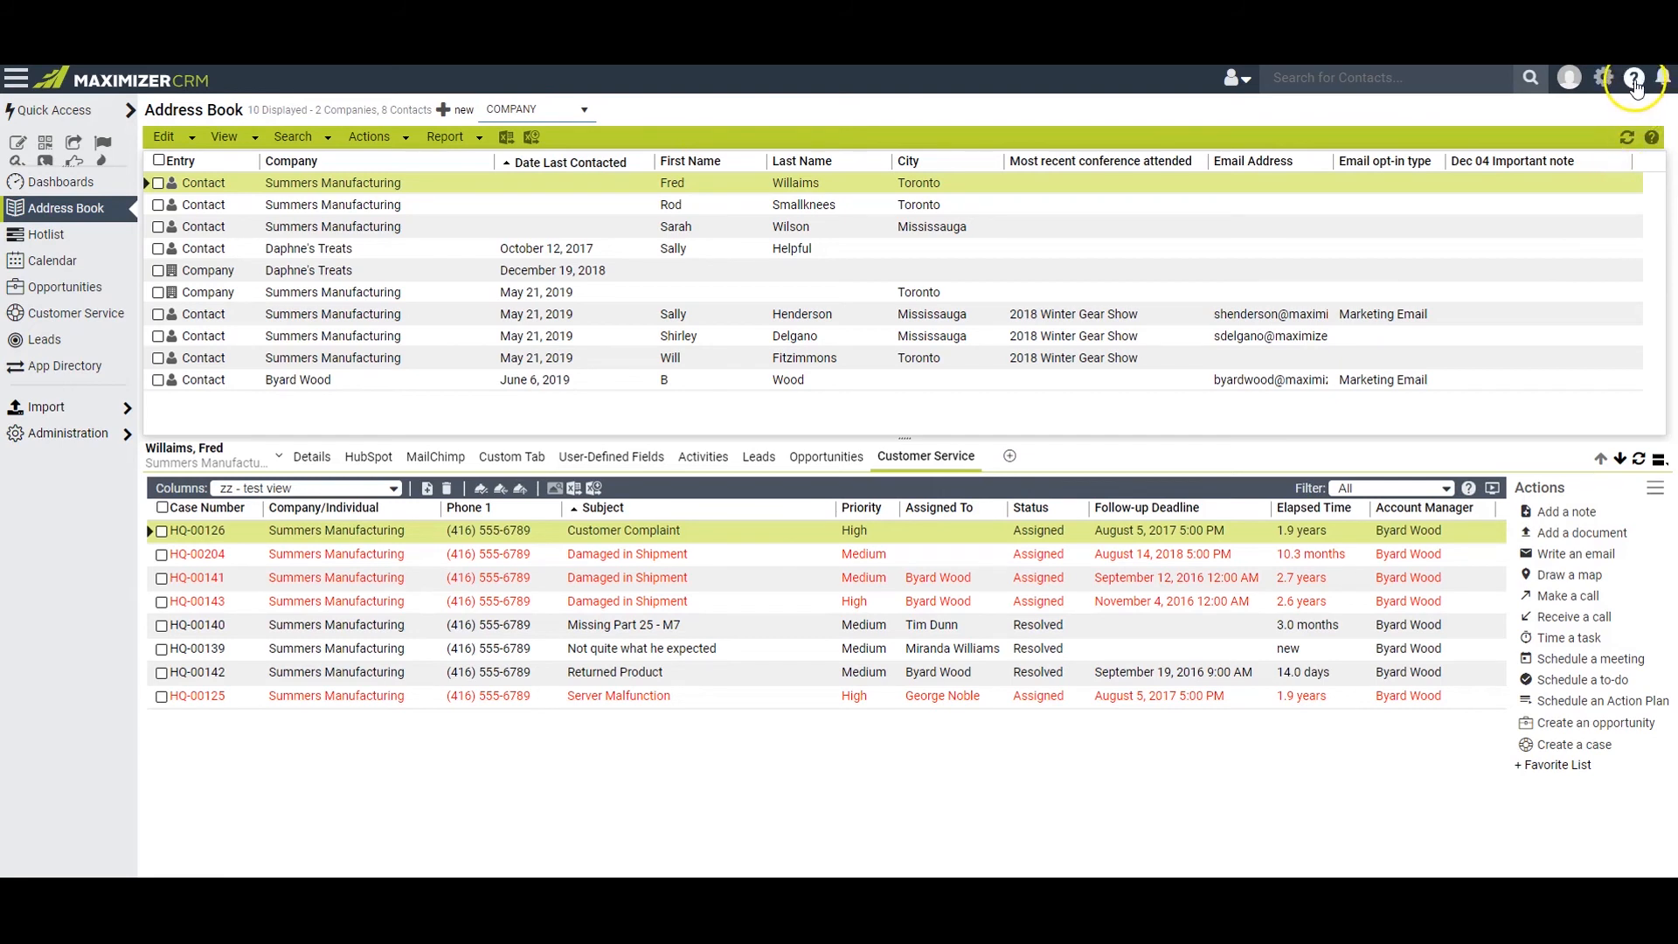
click(1450, 262)
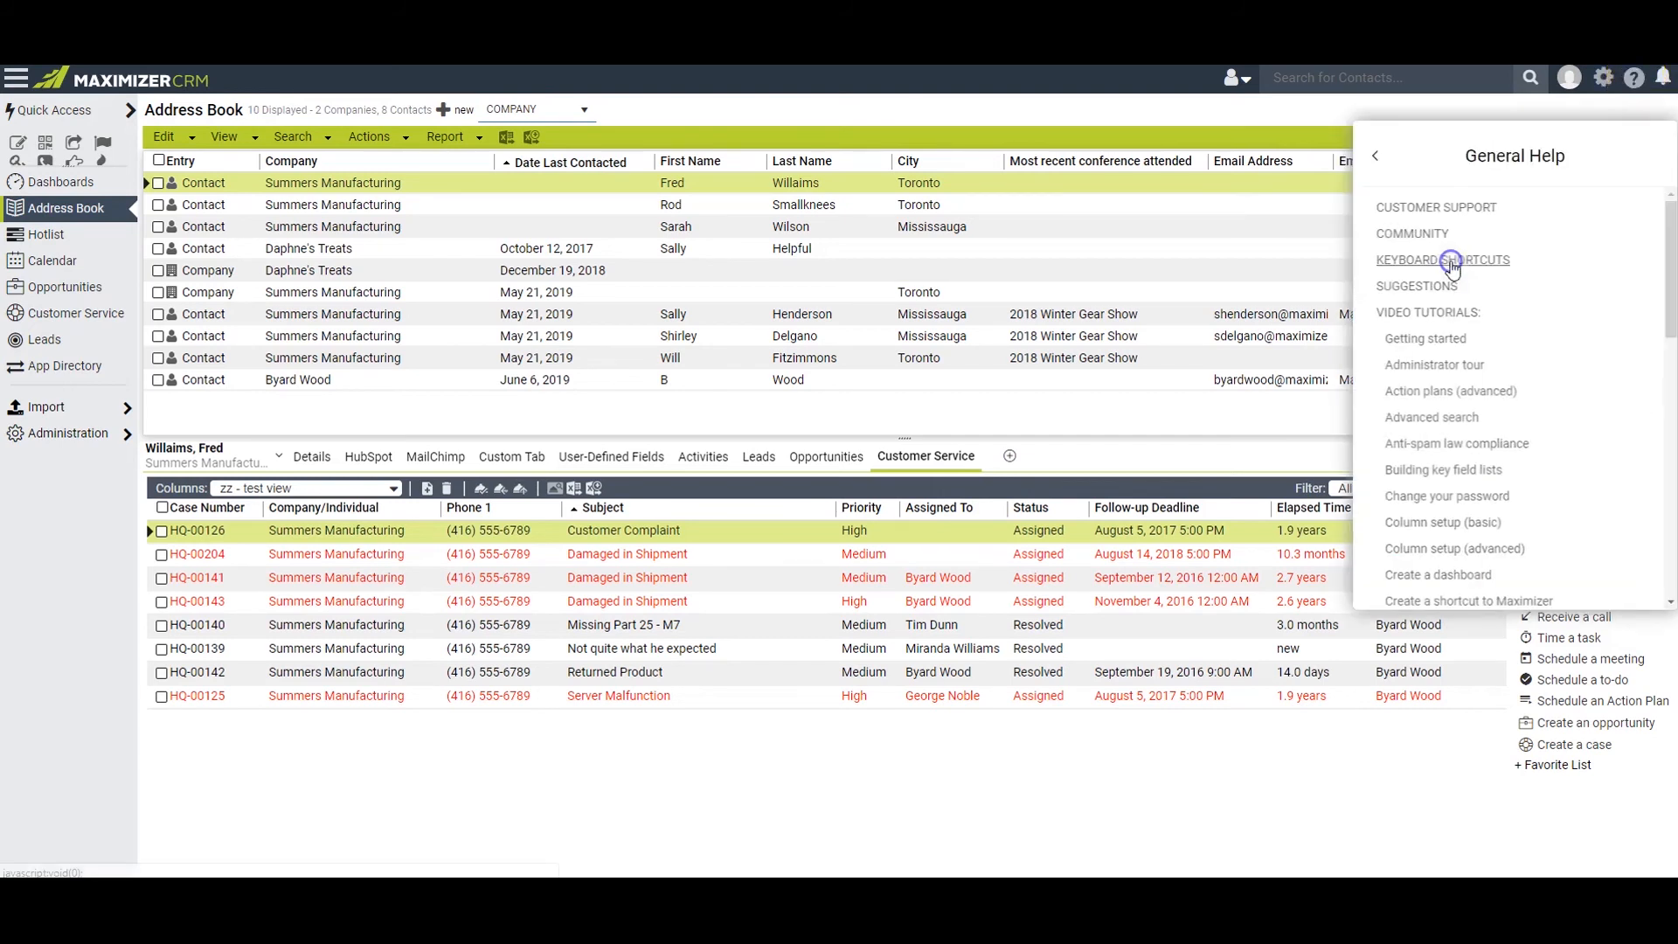
click(1433, 322)
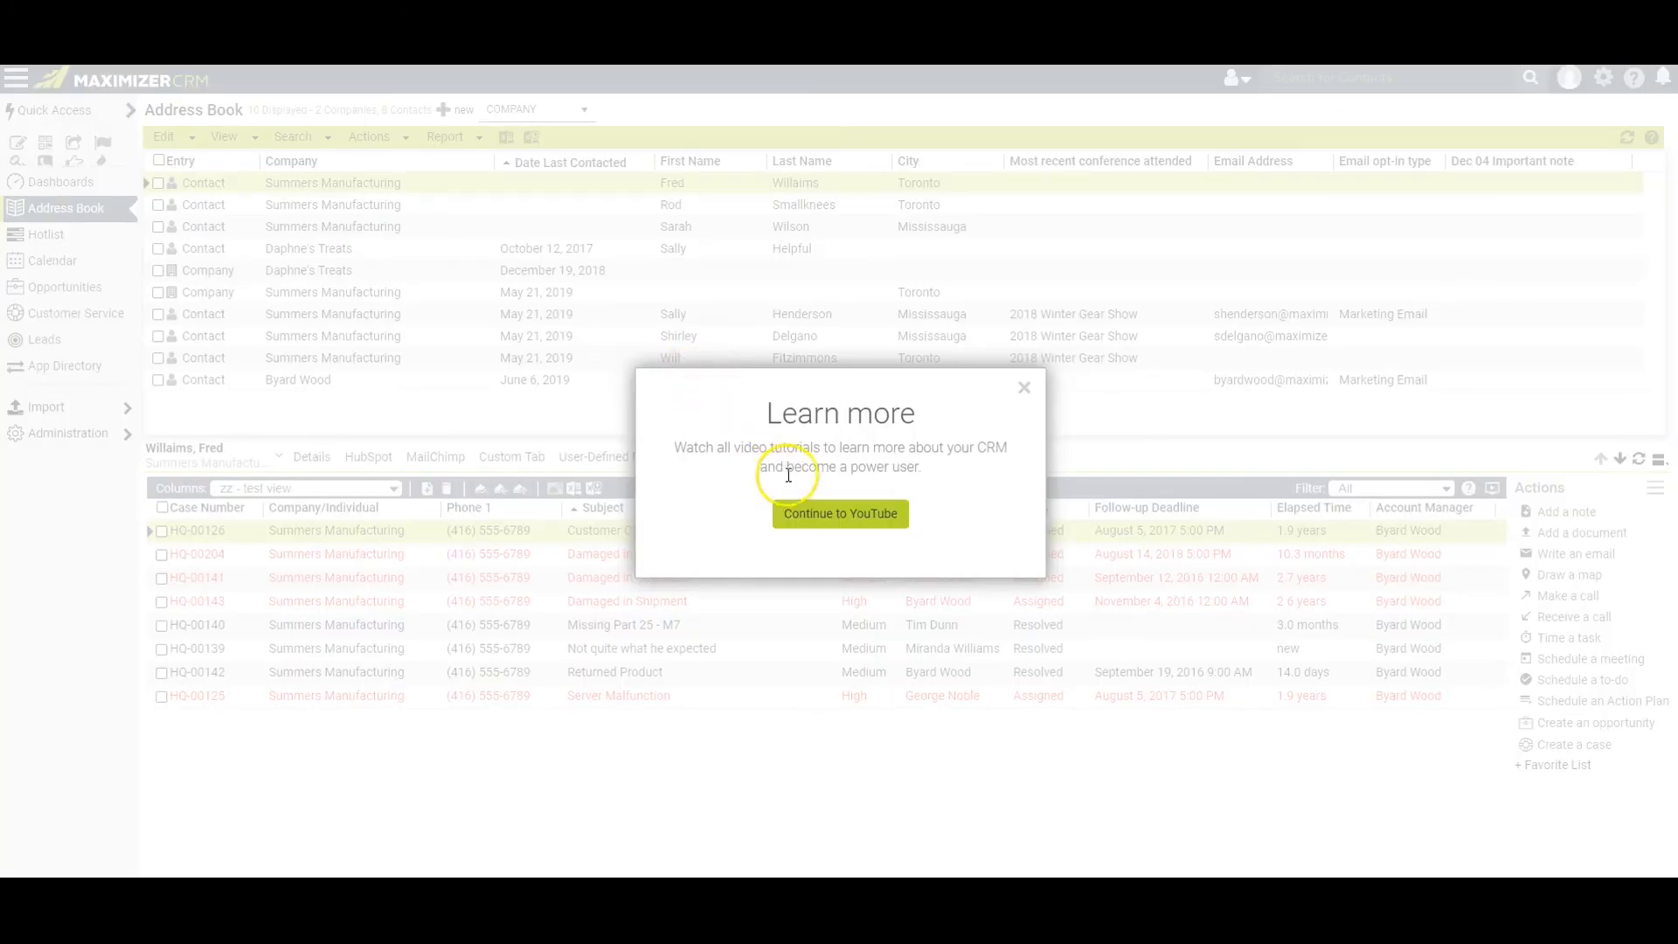
click(841, 522)
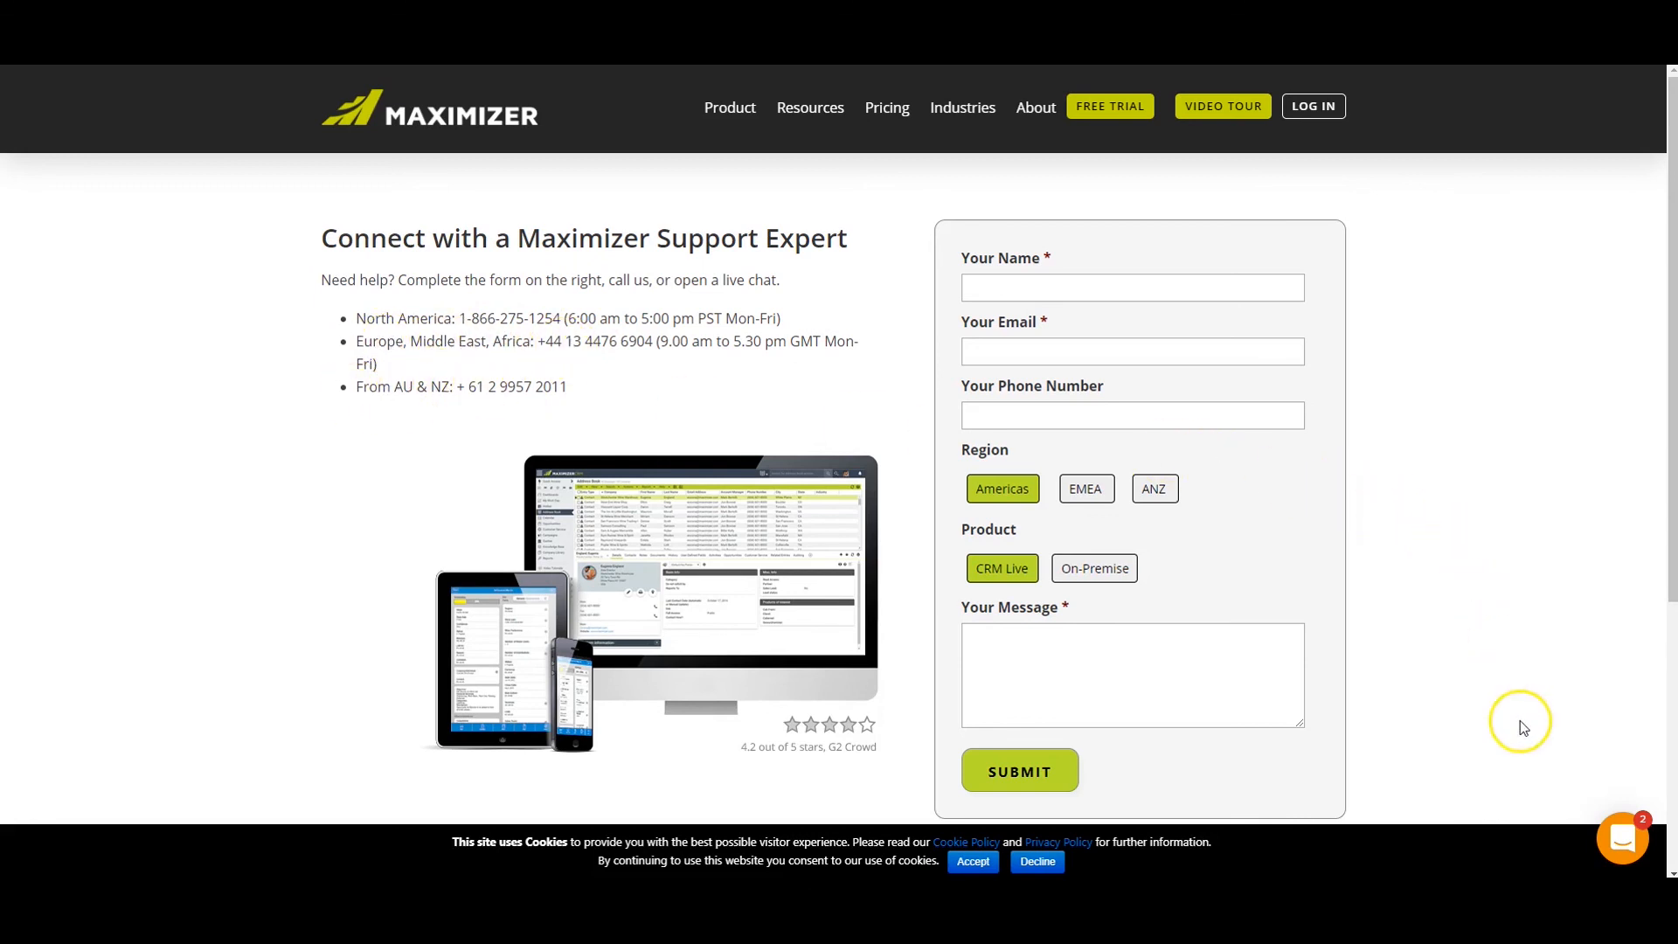
click(1631, 835)
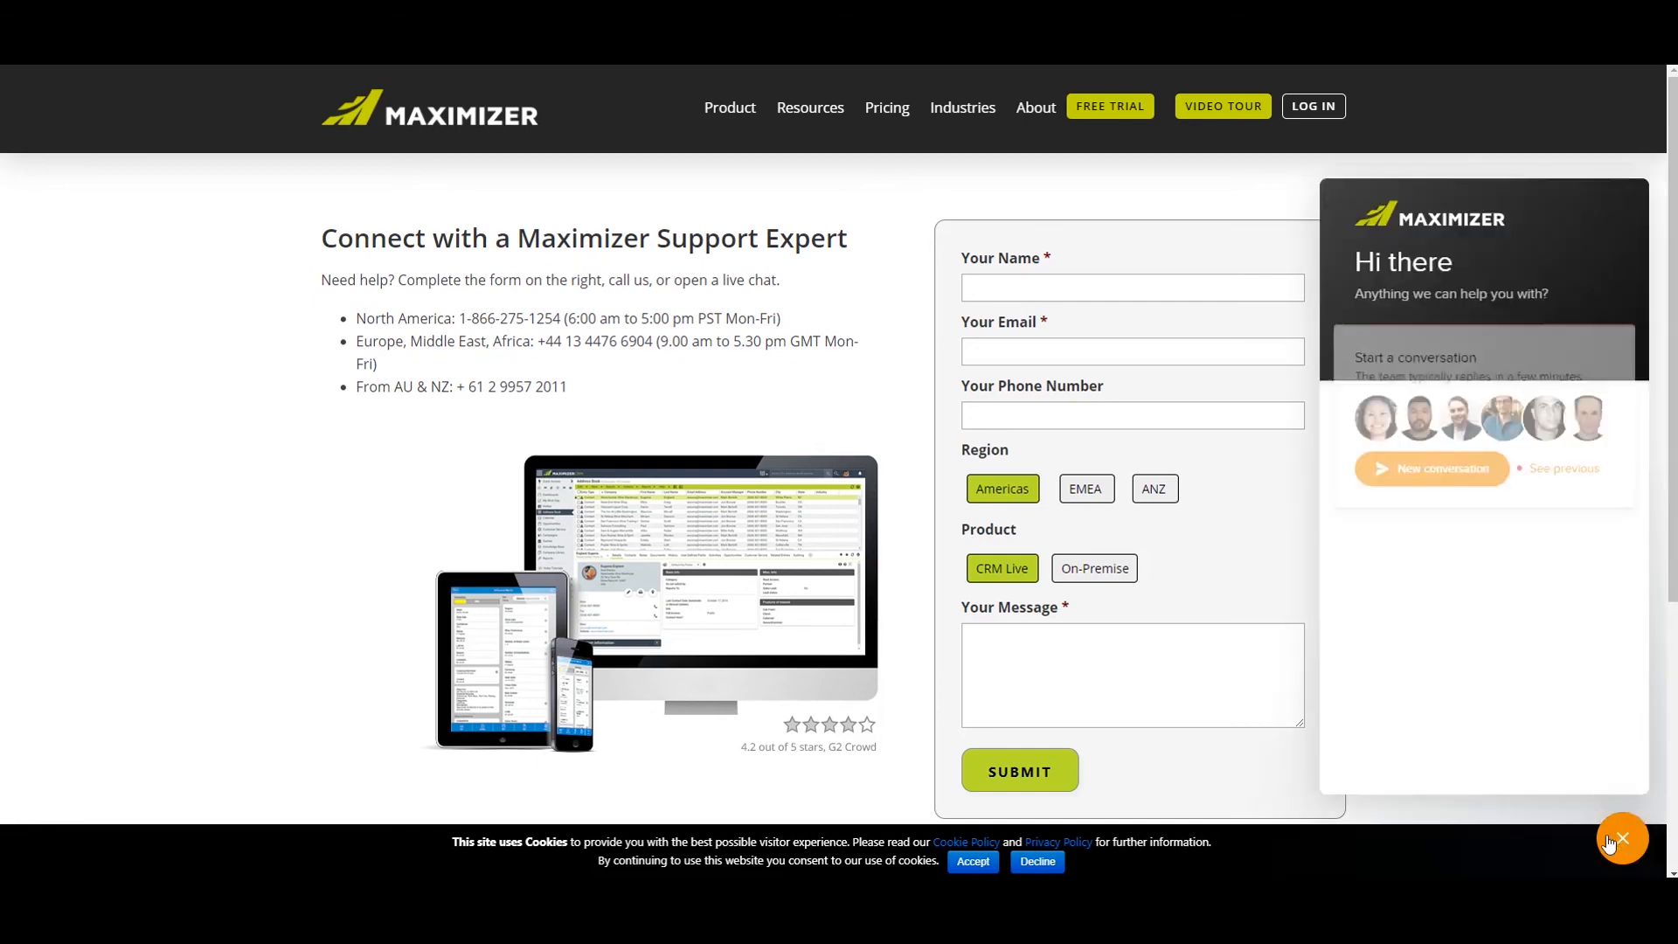